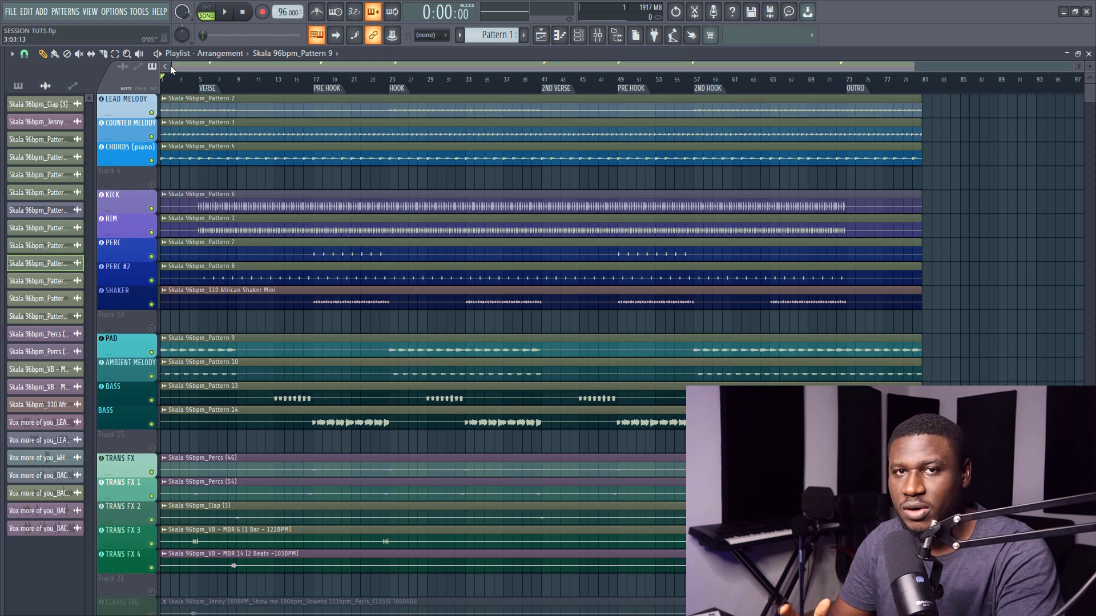
Play the full arrangement from the start, and stop playback after the first hook has begun.
key("space")
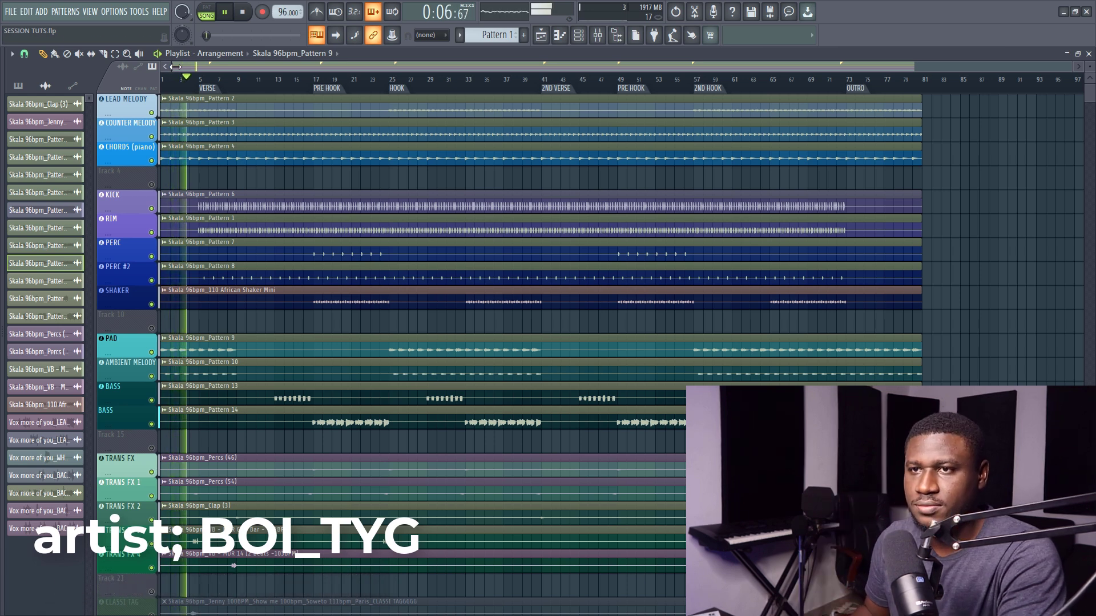
scroll(275, 199, "down", 1)
scroll(275, 199, "up", 1)
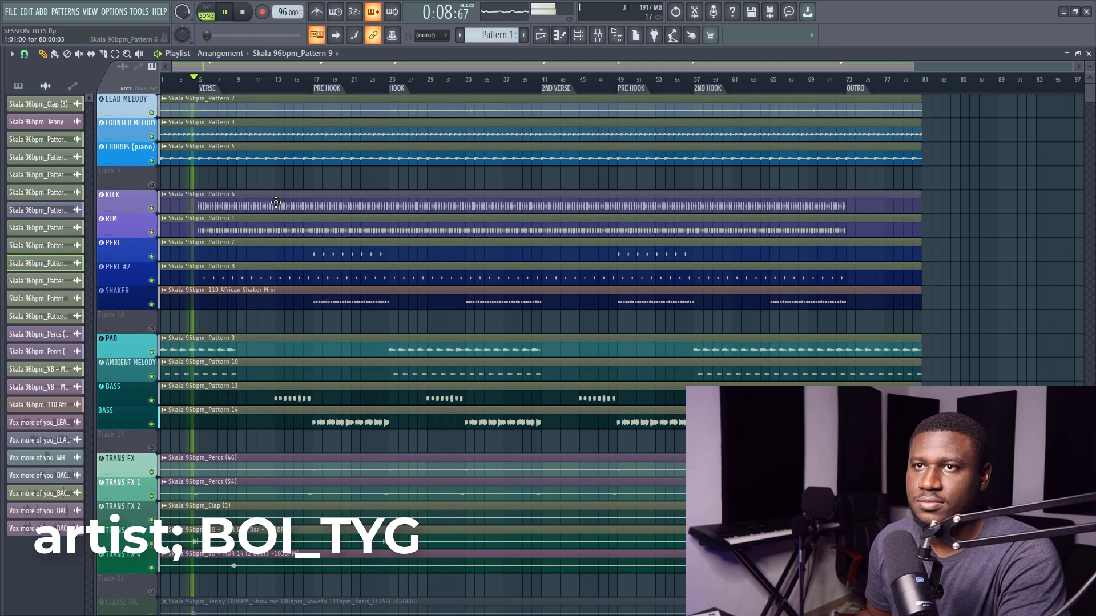
scroll(166, 88, "up", 1)
scroll(166, 89, "up", 1)
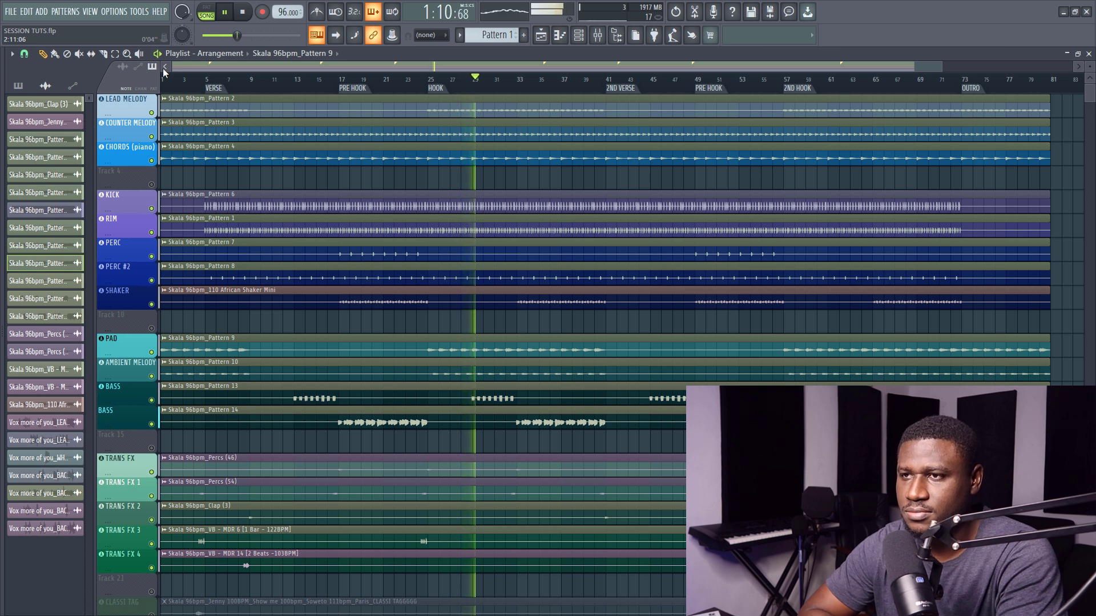
key("space")
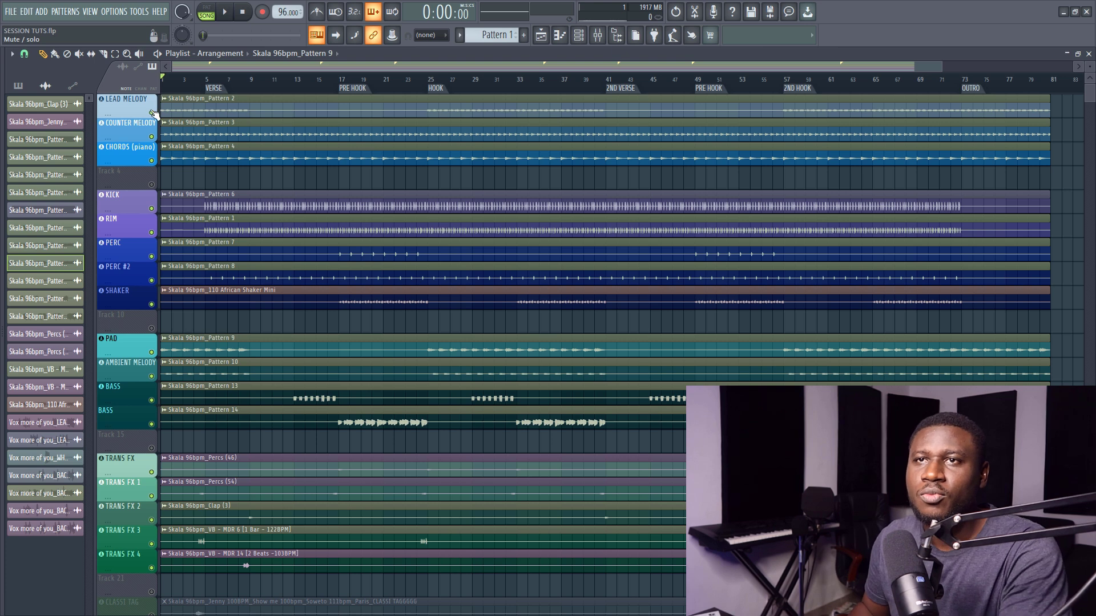
Solo the LEAD MELODY track and unmute COUNTER MELODY and CHORDS (piano) alongside it.
right_click(152, 113)
left_click(151, 136)
left_click(151, 160)
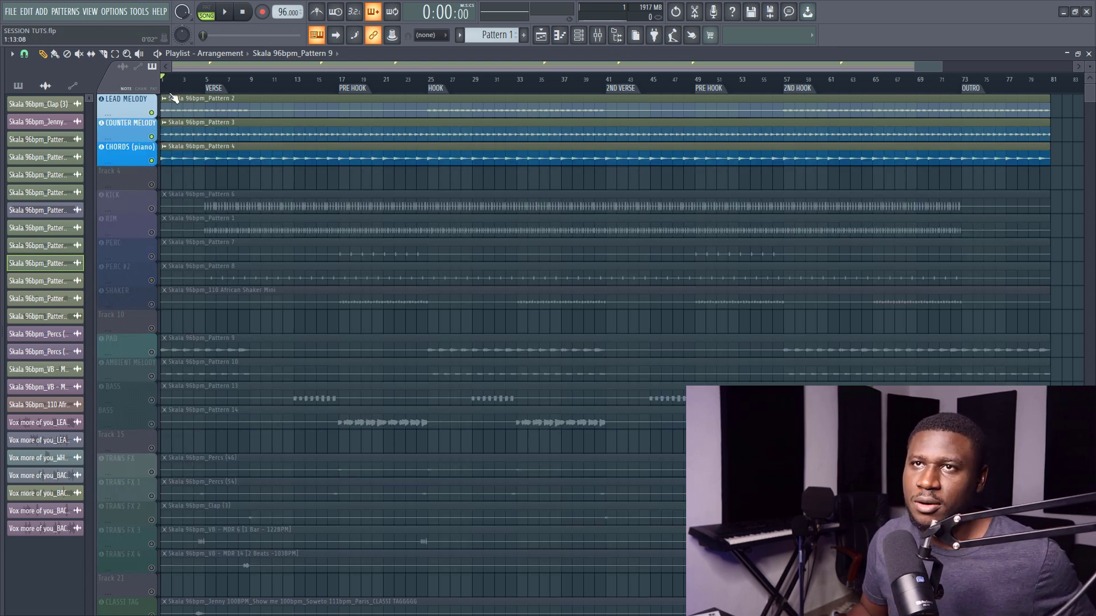
scroll(193, 68, "up", 3)
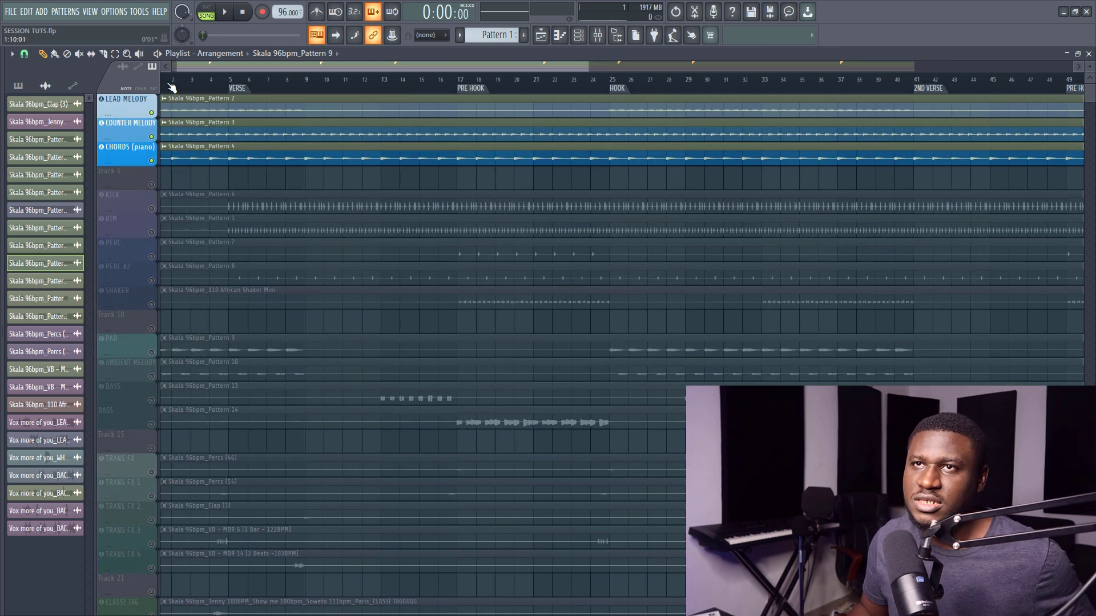
Solo the LEAD MELODY track alone and play it briefly from the start of the arrangement.
right_click(151, 113)
key("space")
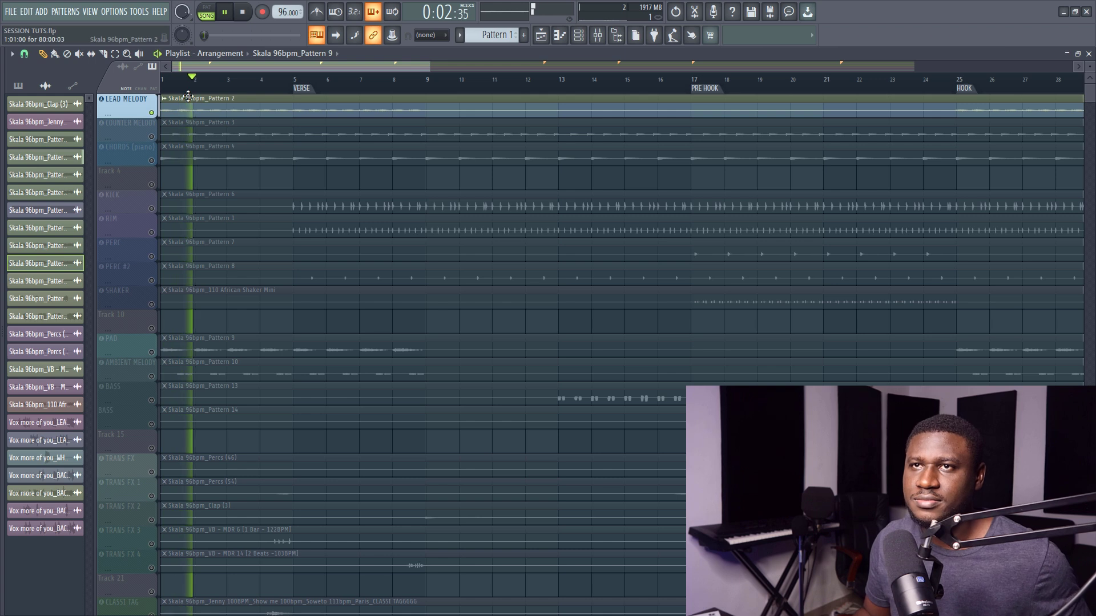
key("space")
Unmute the COUNTER MELODY and CHORDS (piano) tracks and play them together with the lead melody from the start.
left_click(151, 137)
left_click(151, 160)
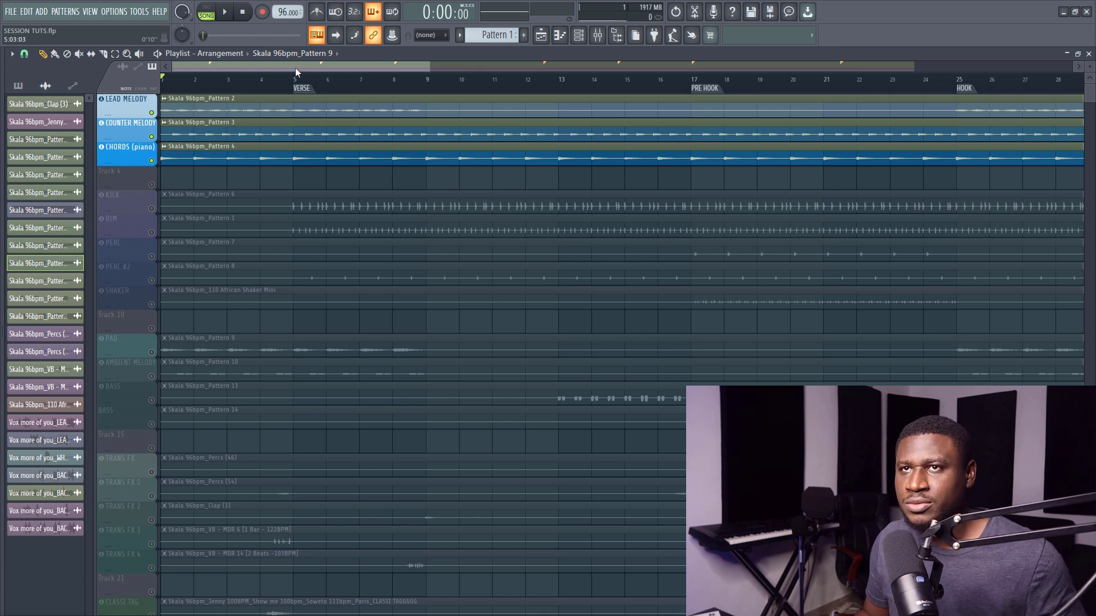
key("space")
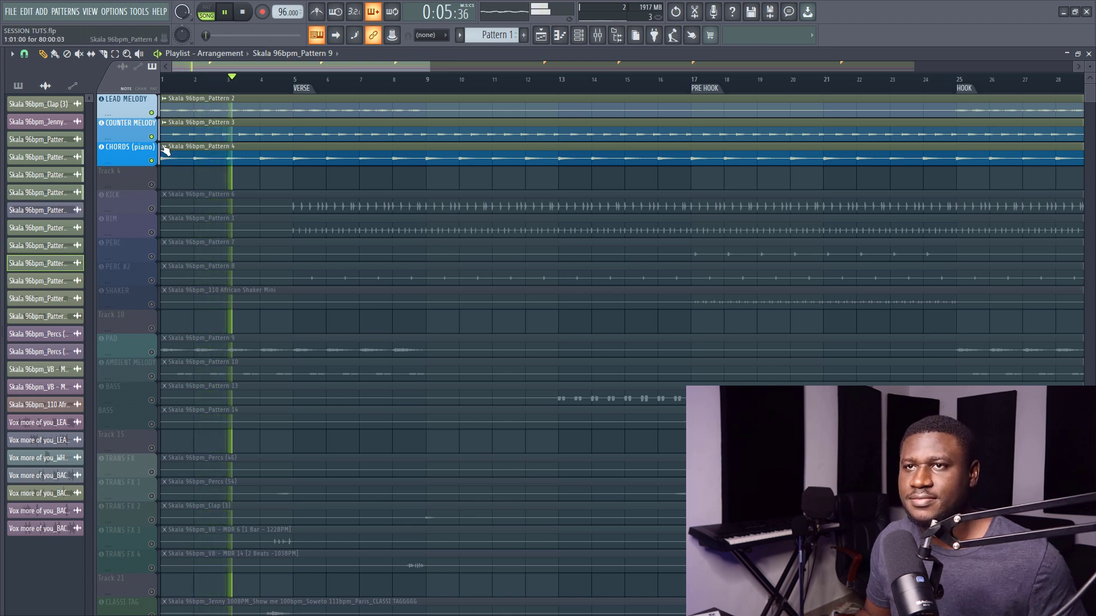
key("space")
Move the playhead to the VERSE marker and unmute the KICK, RIM, PERC, PERC #2 and SHAKER tracks.
left_click(294, 83)
left_click(151, 208)
left_click(151, 233)
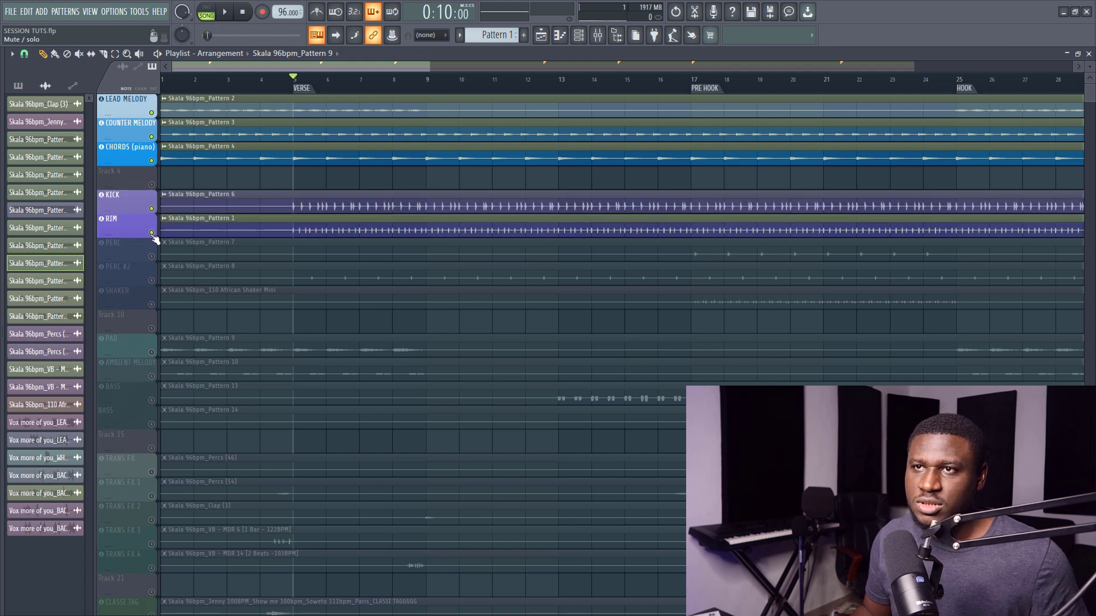
left_click(152, 257)
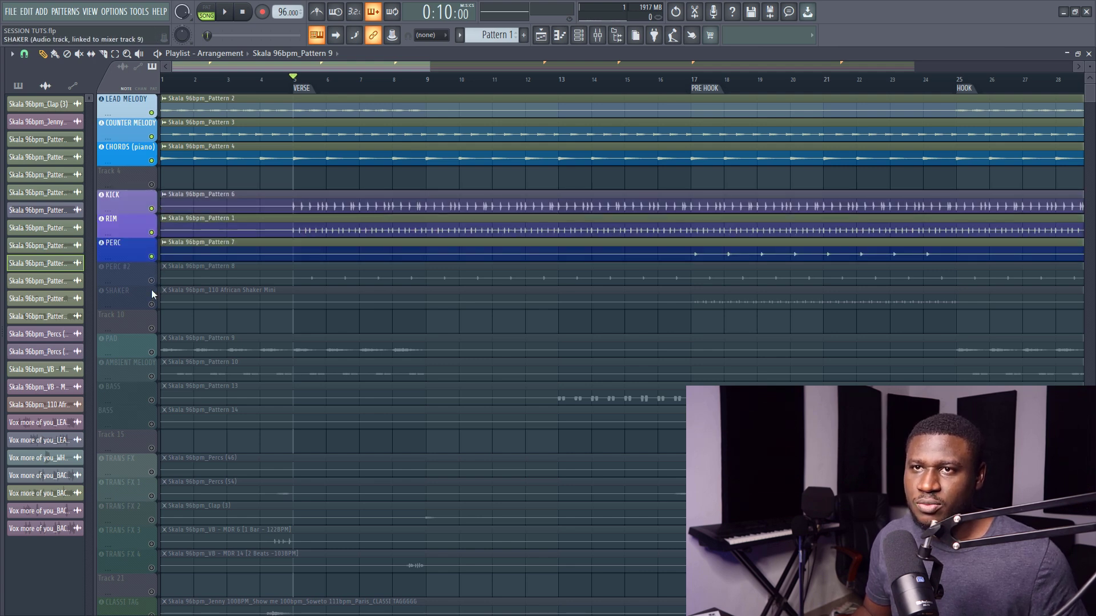
left_click(152, 280)
left_click(152, 304)
Isolate the SHAKER, PERC #2, PERC, RIM and KICK tracks and play the drums from the VERSE marker.
right_click(152, 305)
left_click(152, 280)
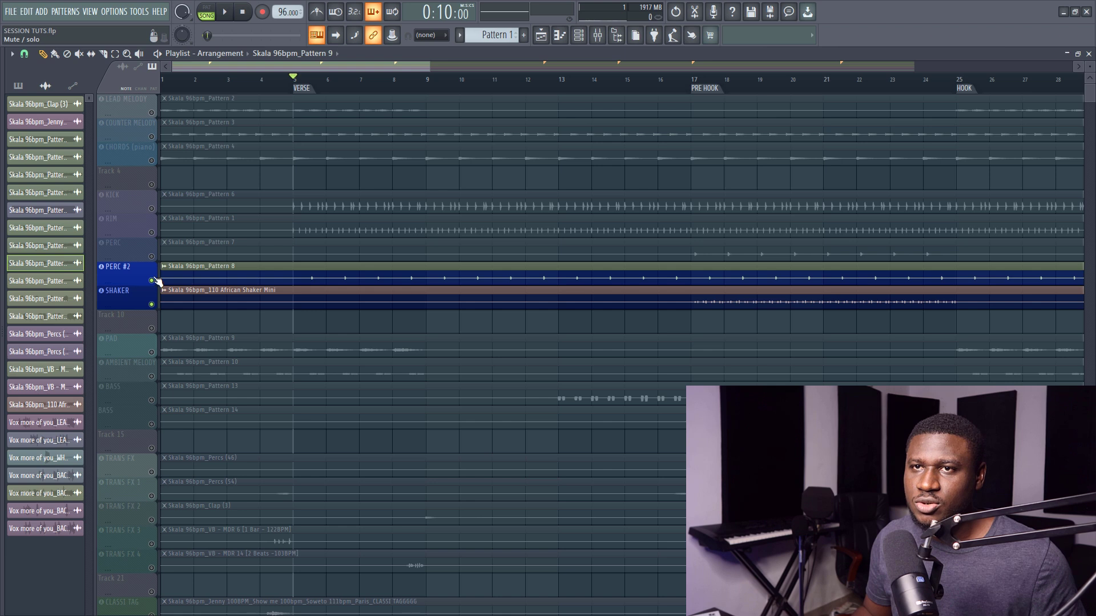
left_click(151, 257)
left_click(152, 232)
left_click(152, 209)
key("space")
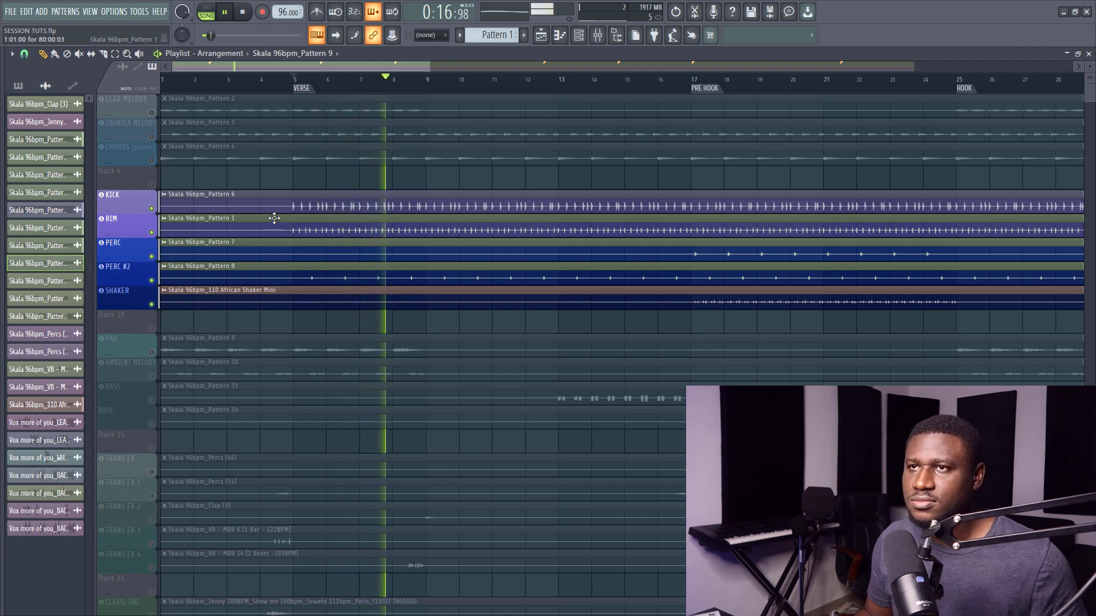
key("space")
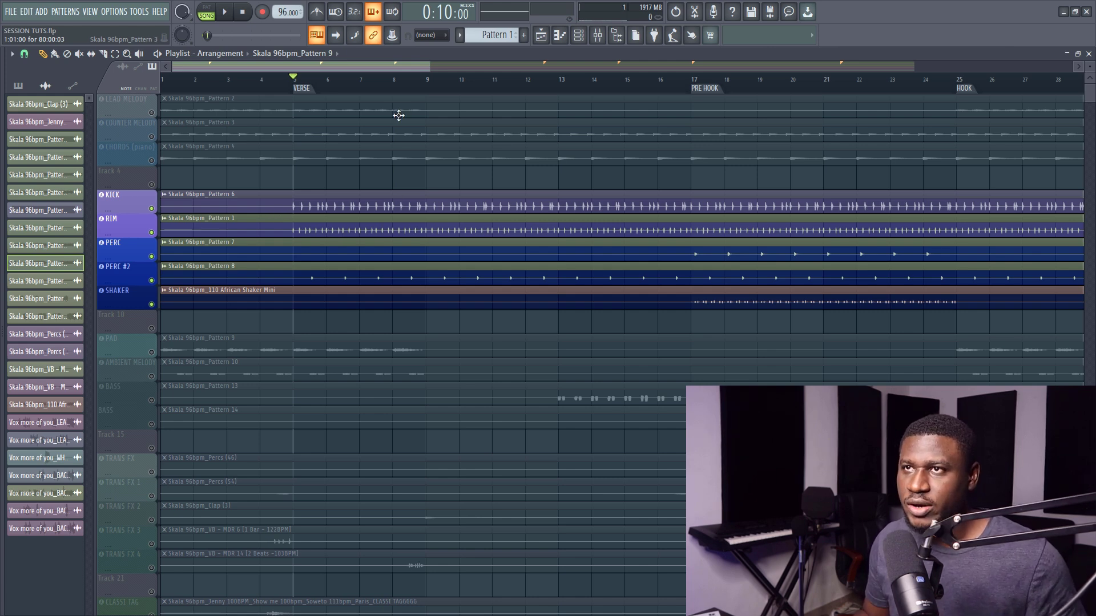
Play the isolated drum tracks from the PRE HOOK marker at bar 17, and stop playback.
left_click_drag(429, 66, 569, 67)
left_click(494, 89)
key("space")
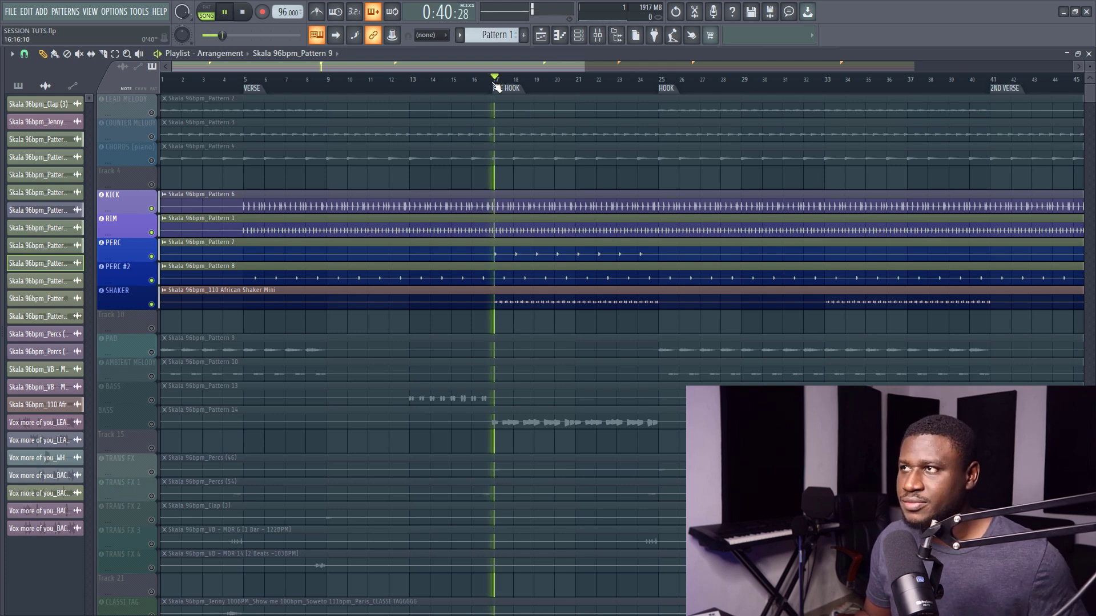
scroll(496, 86, "down", 1)
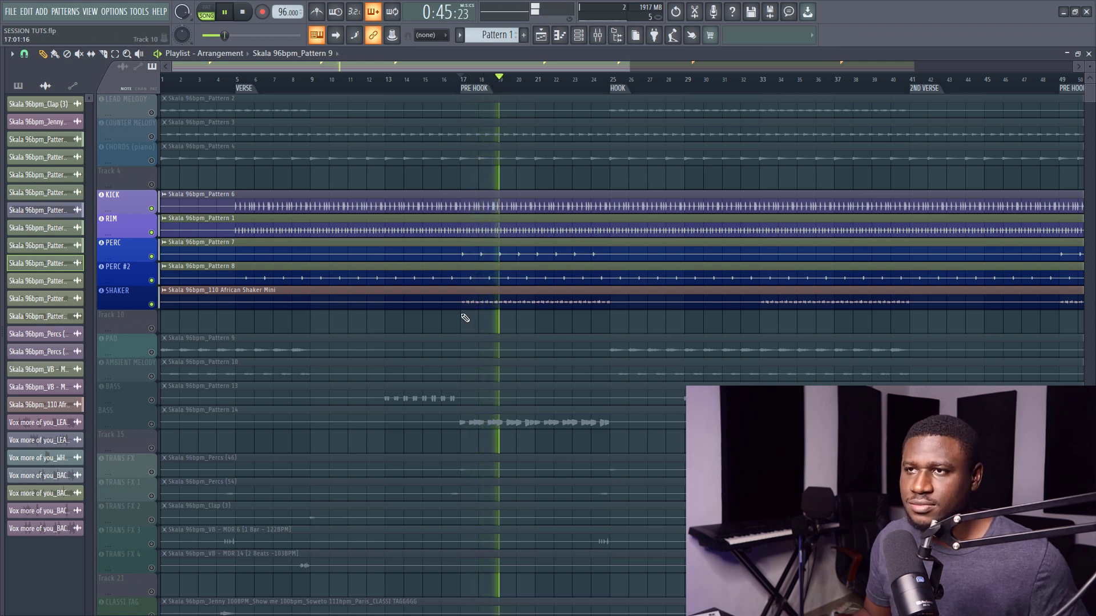
key("space")
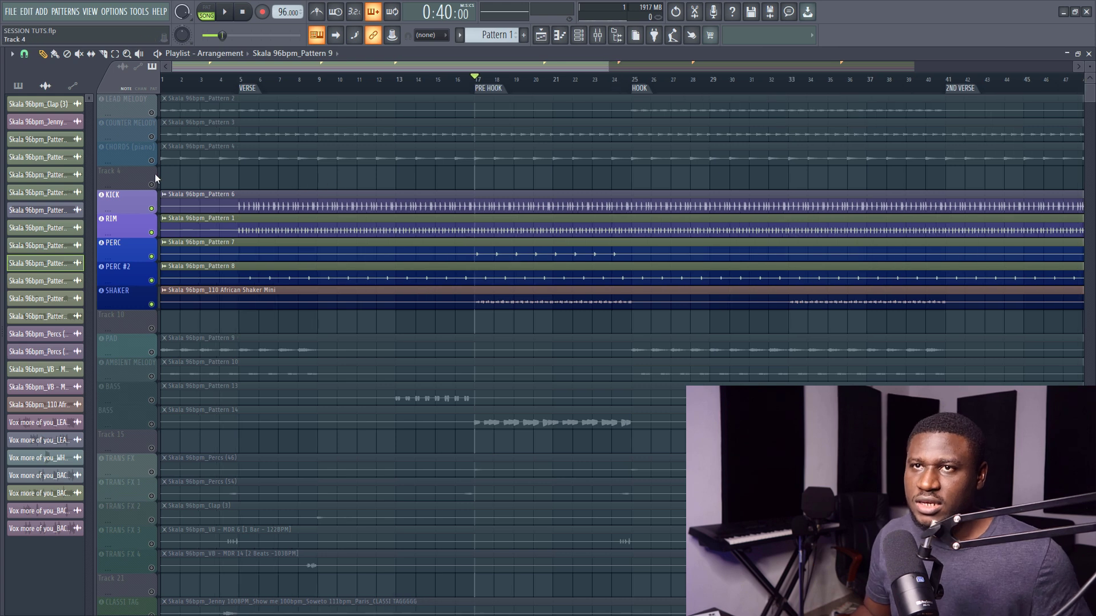
Unmute the CHORDS (piano), COUNTER MELODY and LEAD MELODY tracks and play them with the drums from the PRE HOOK marker.
left_click(152, 160)
left_click(152, 136)
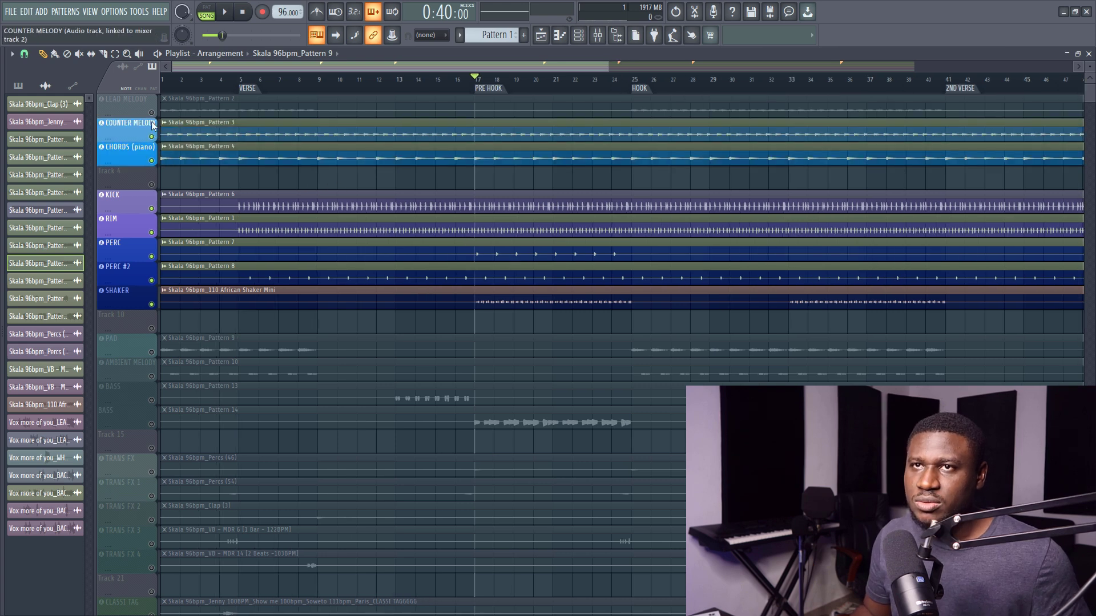
left_click(152, 113)
key("space")
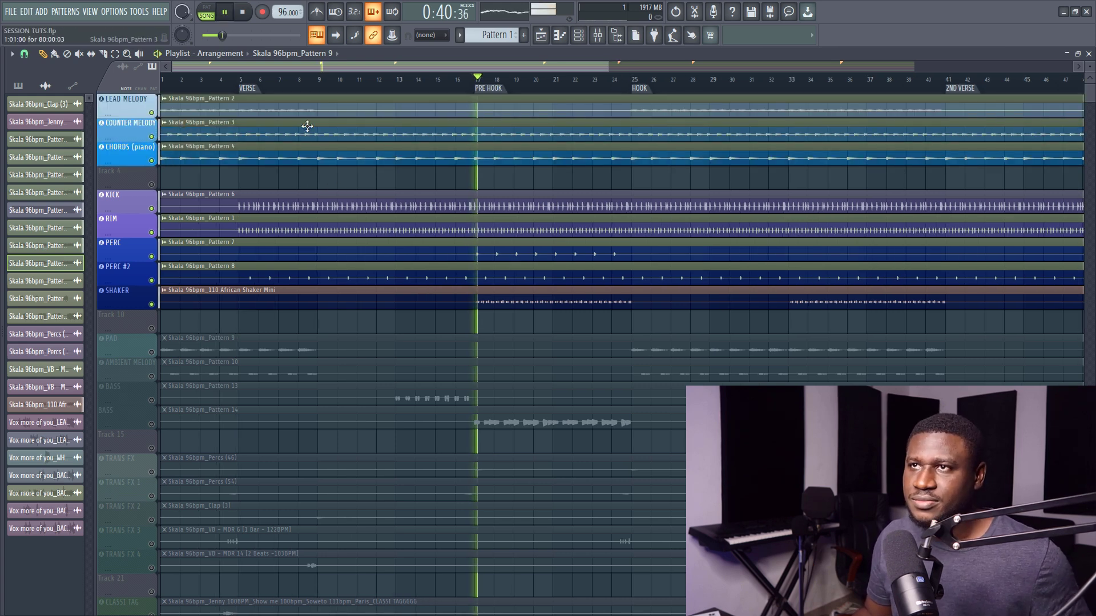
Jump playback to the HOOK marker, listen to the melodies with the drums, and stop.
left_click(636, 86)
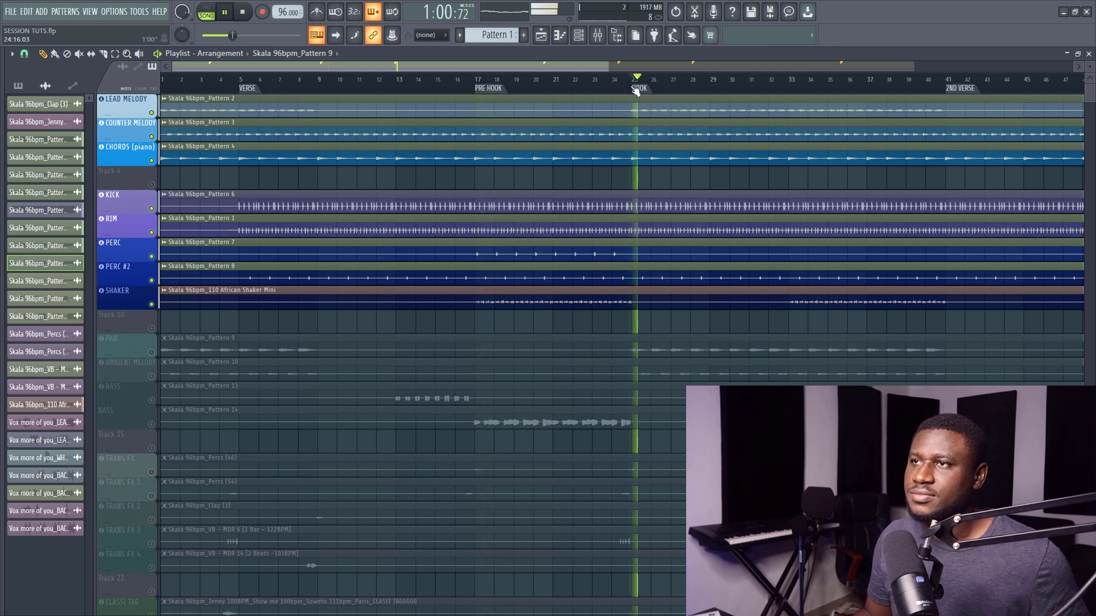
scroll(636, 91, "down", 1)
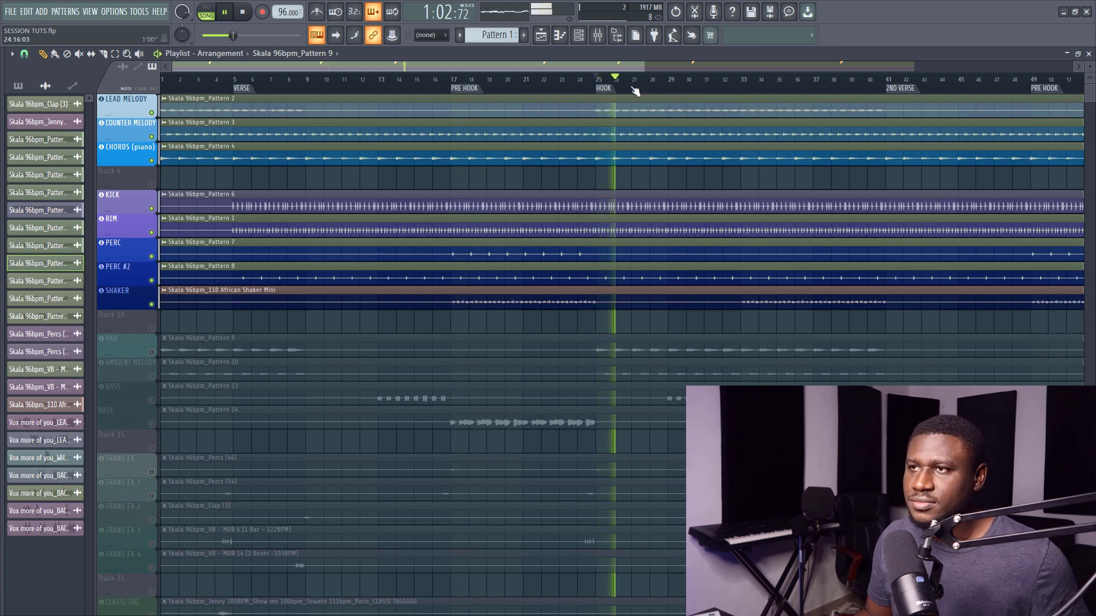
scroll(636, 91, "down", 1)
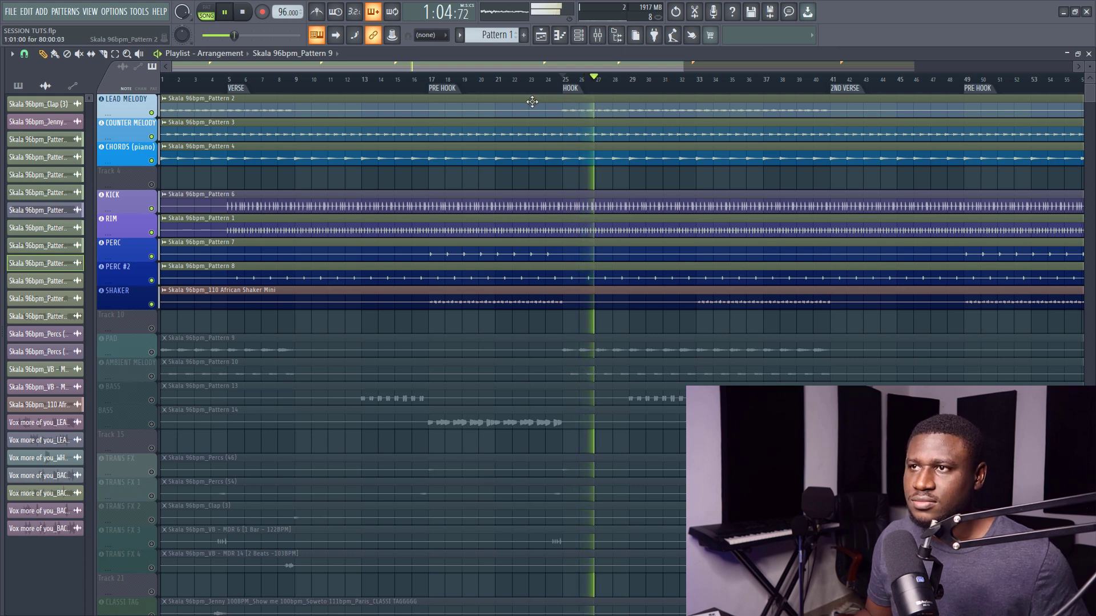
key("space")
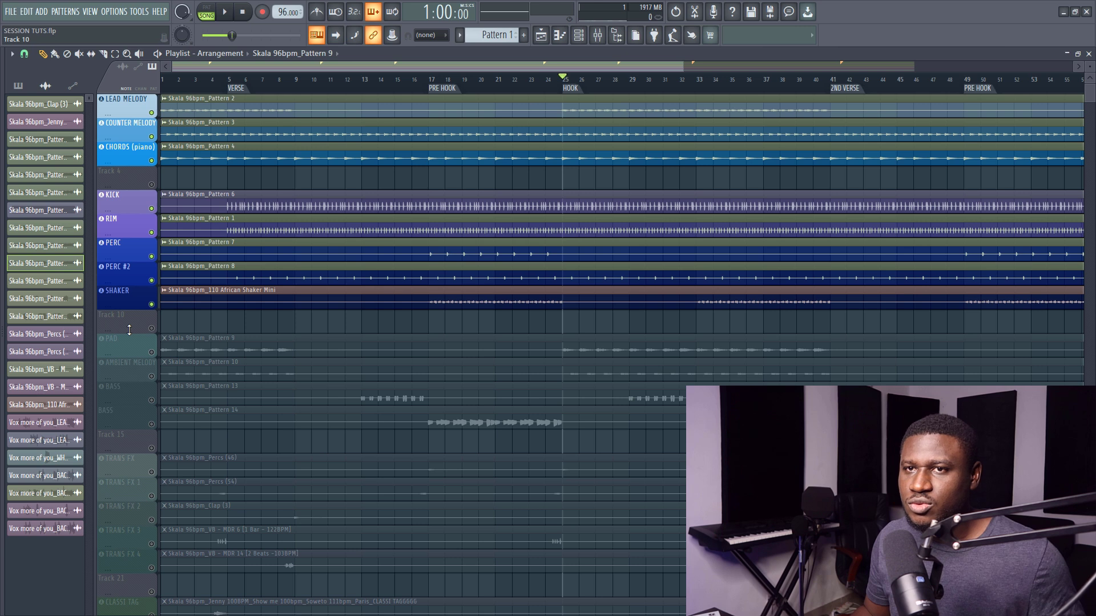
Unmute the PAD and AMBIENT MELODY tracks, playing the hook after adding each one.
left_click(153, 353)
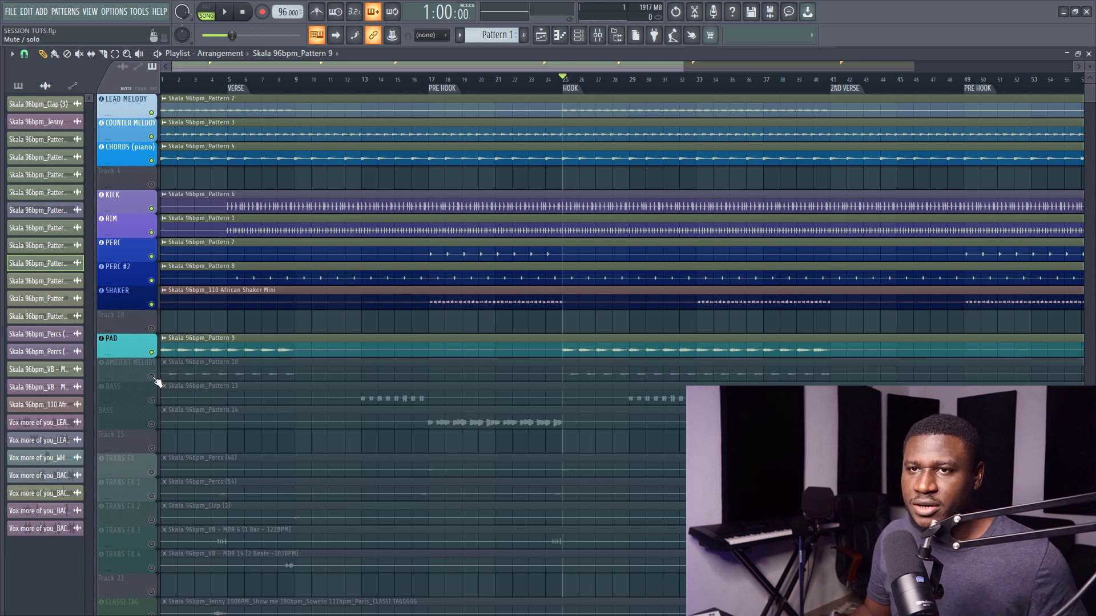
key("space")
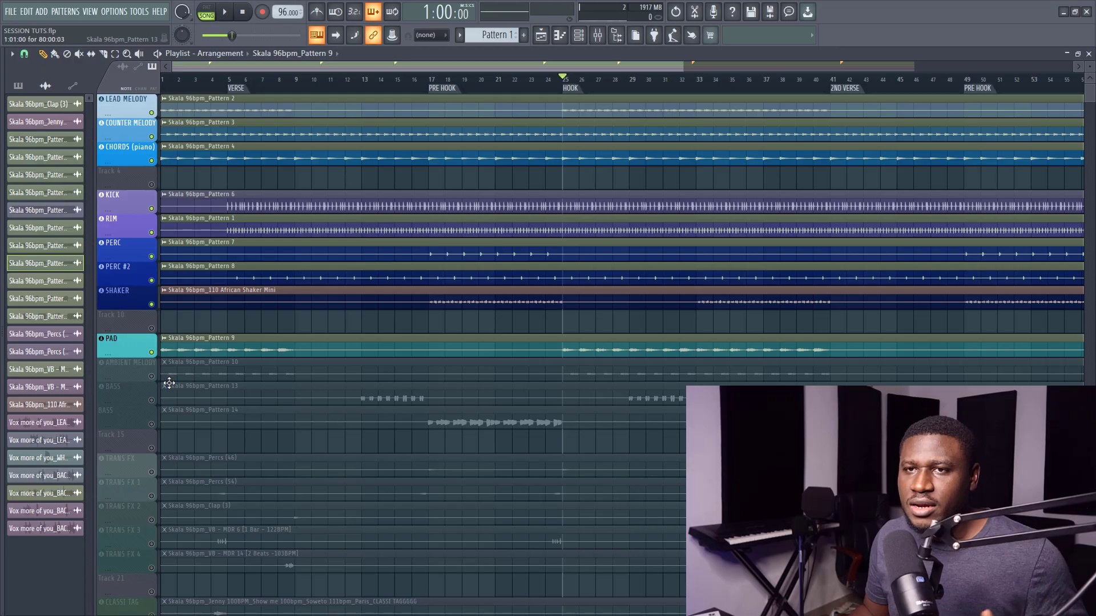
left_click(153, 376)
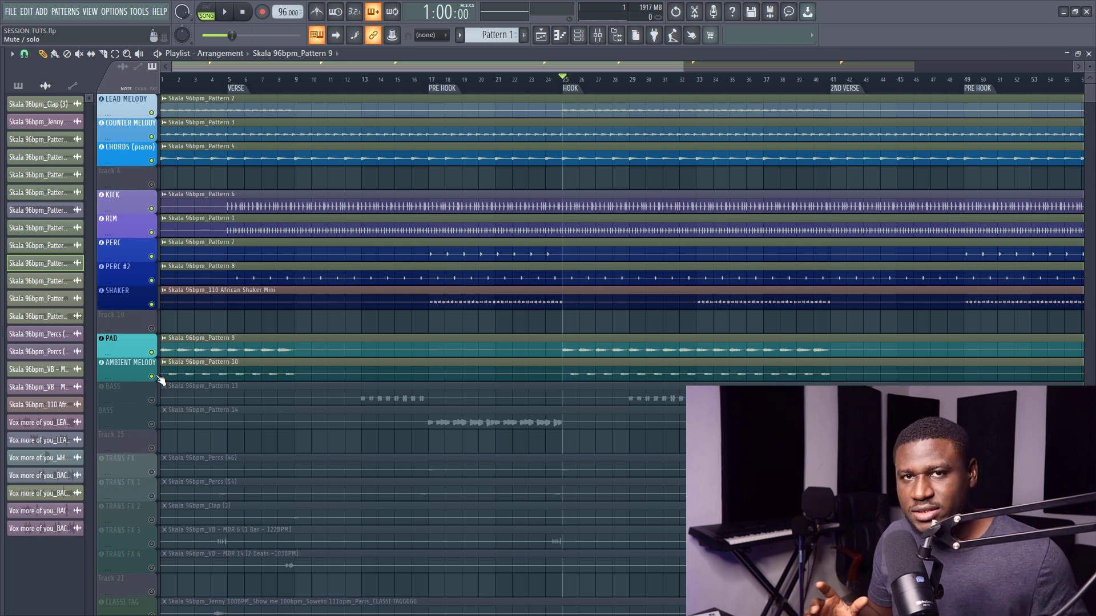
key("space")
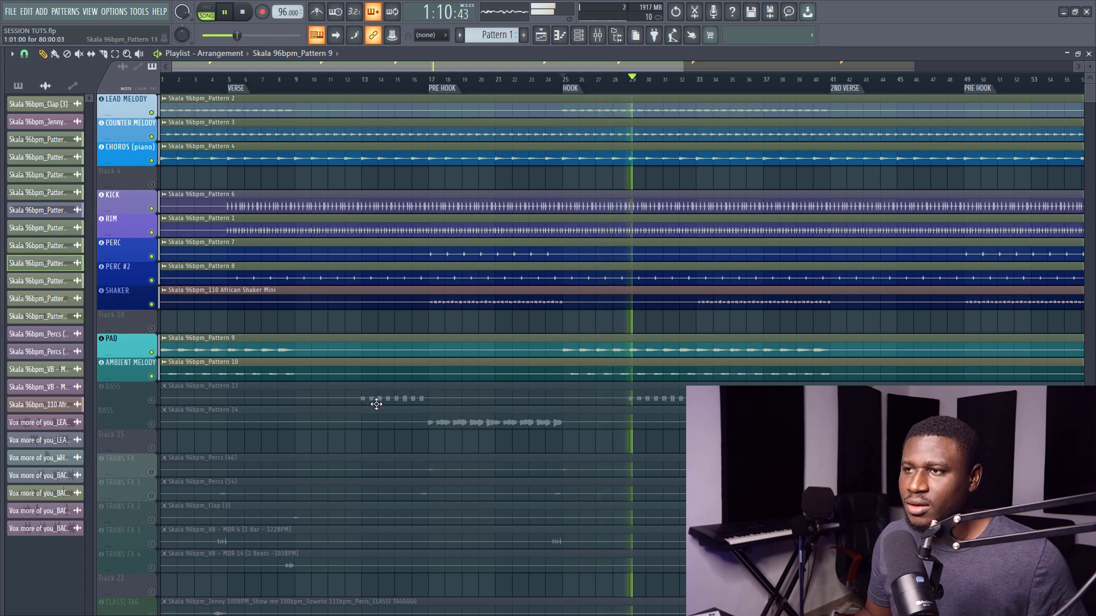
key("space")
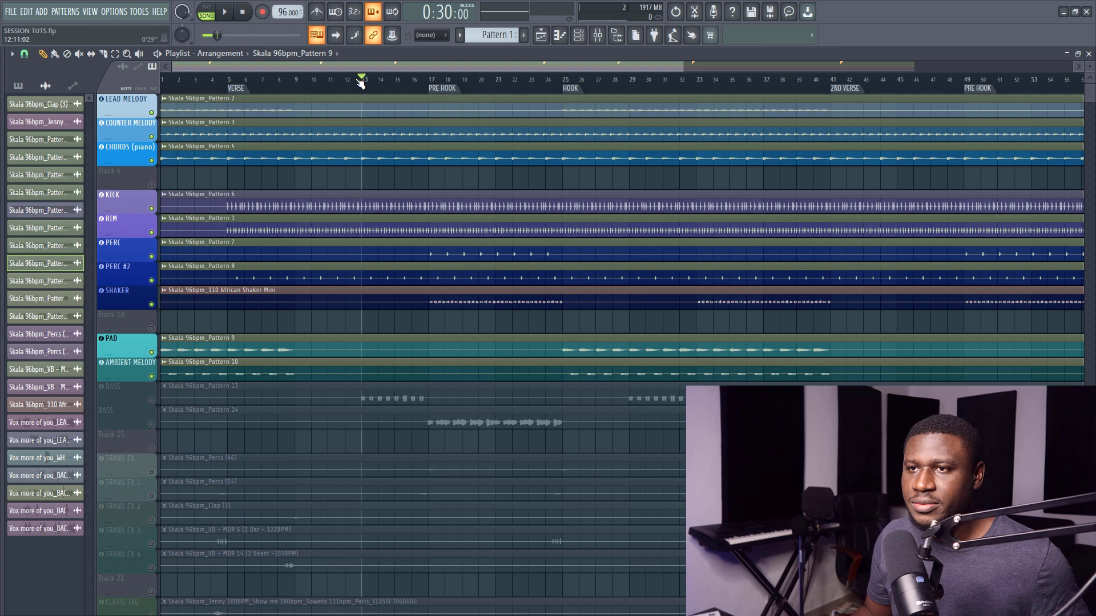
Unmute both BASS tracks and play them with the arrangement from bar 13 and from the PRE HOOK marker.
left_click(152, 401)
key("space")
left_click(151, 424)
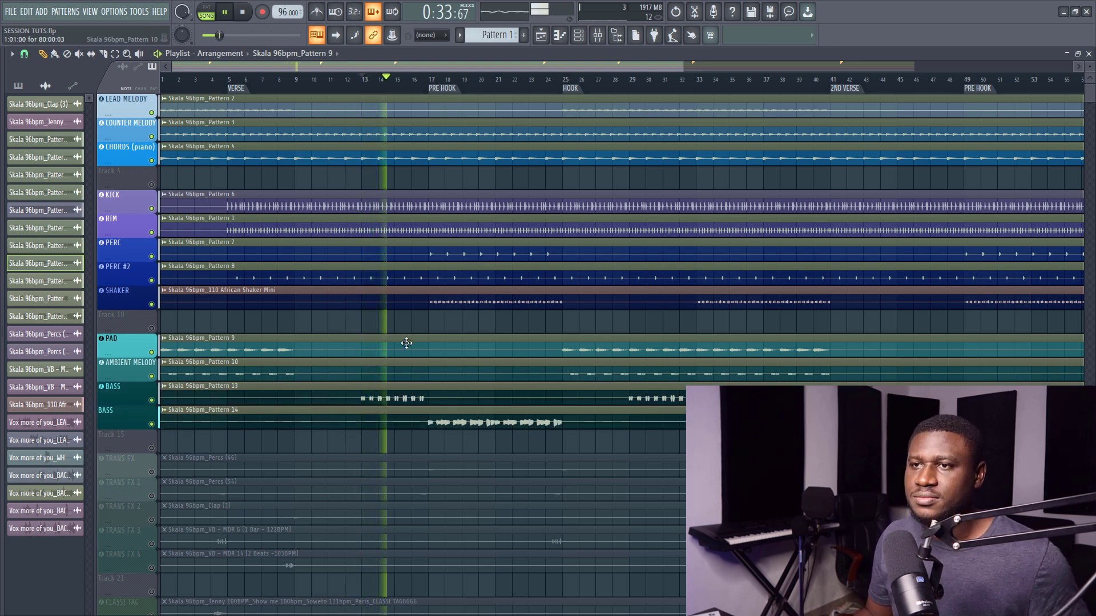
key("space")
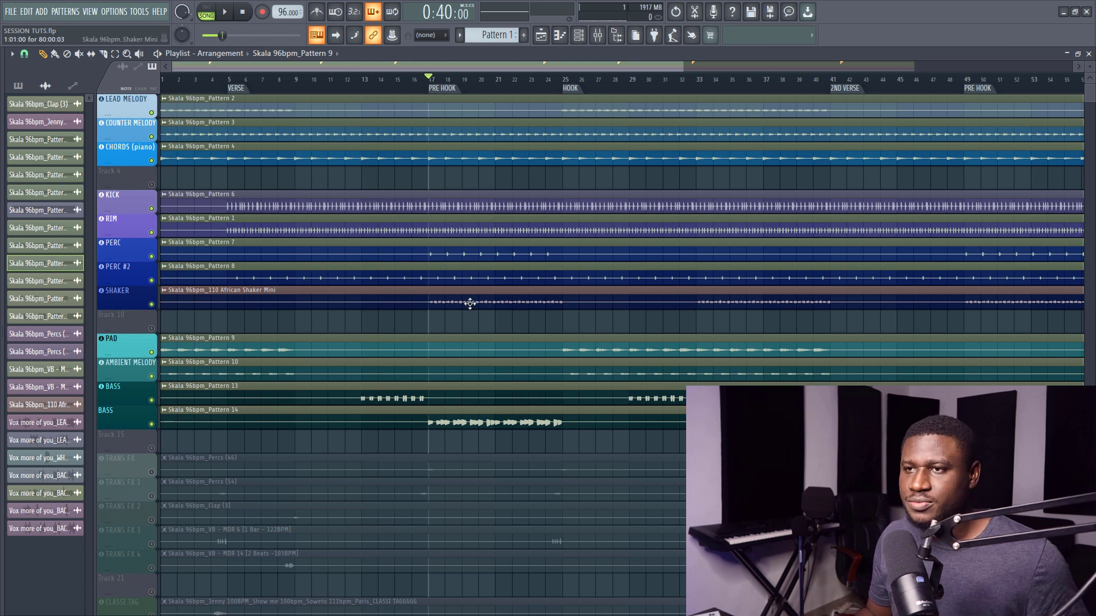
key("space")
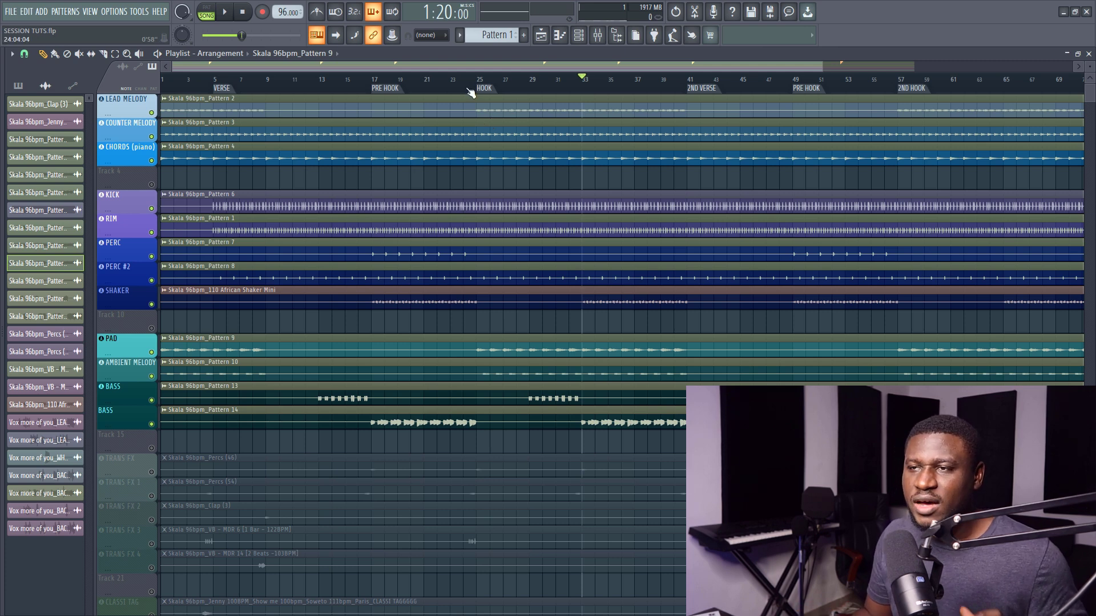
Unmute the five transition effect tracks, TRANS FX through TRANS FX 4.
scroll(470, 92, "down", 3)
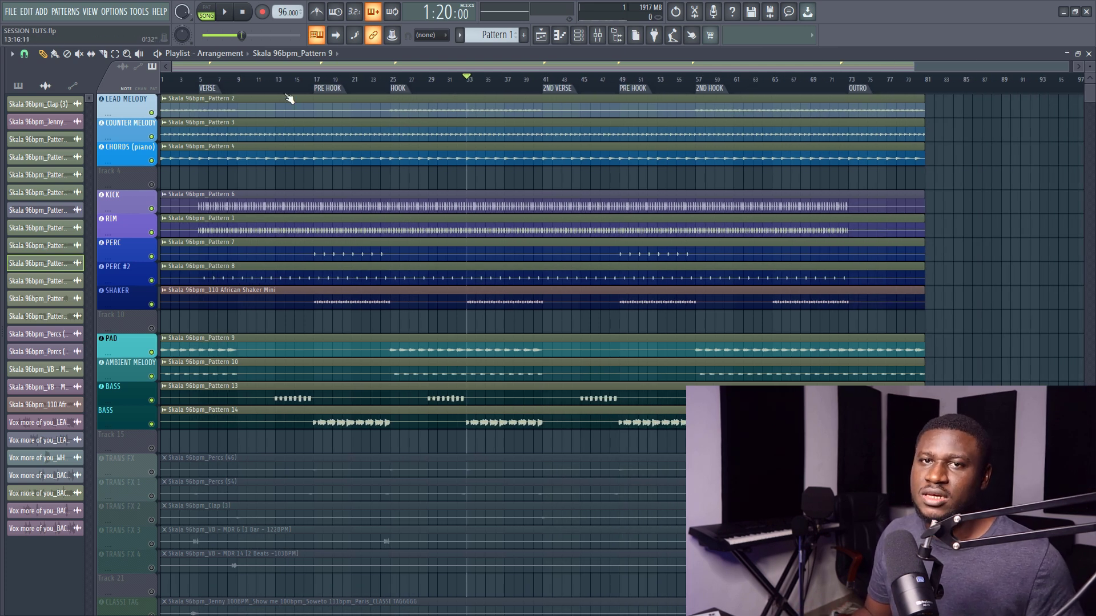
scroll(272, 278, "down", 2)
left_click(152, 425)
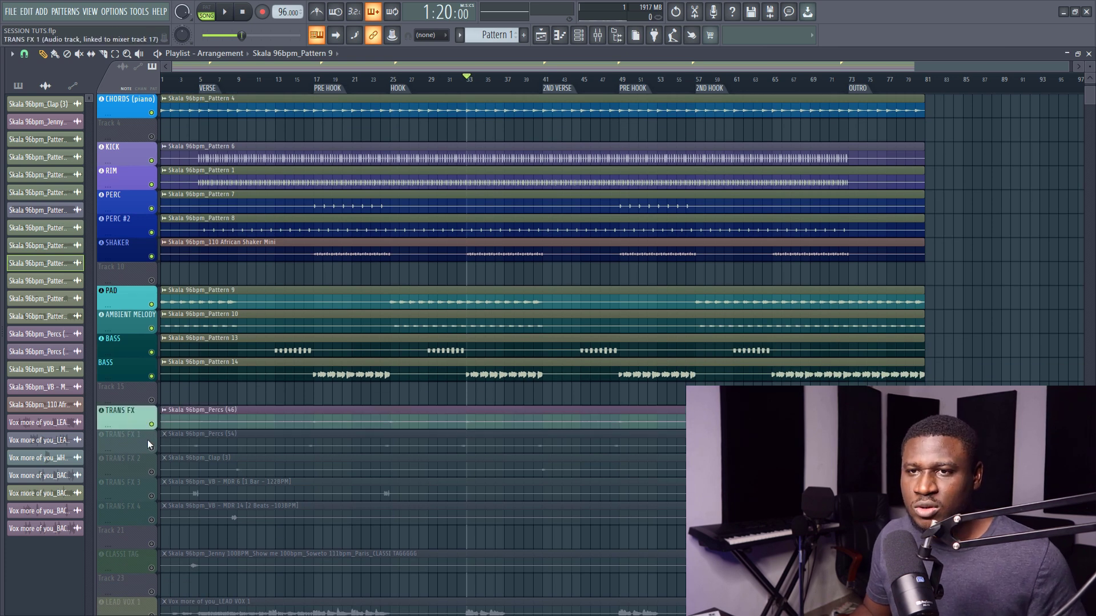
left_click(152, 449)
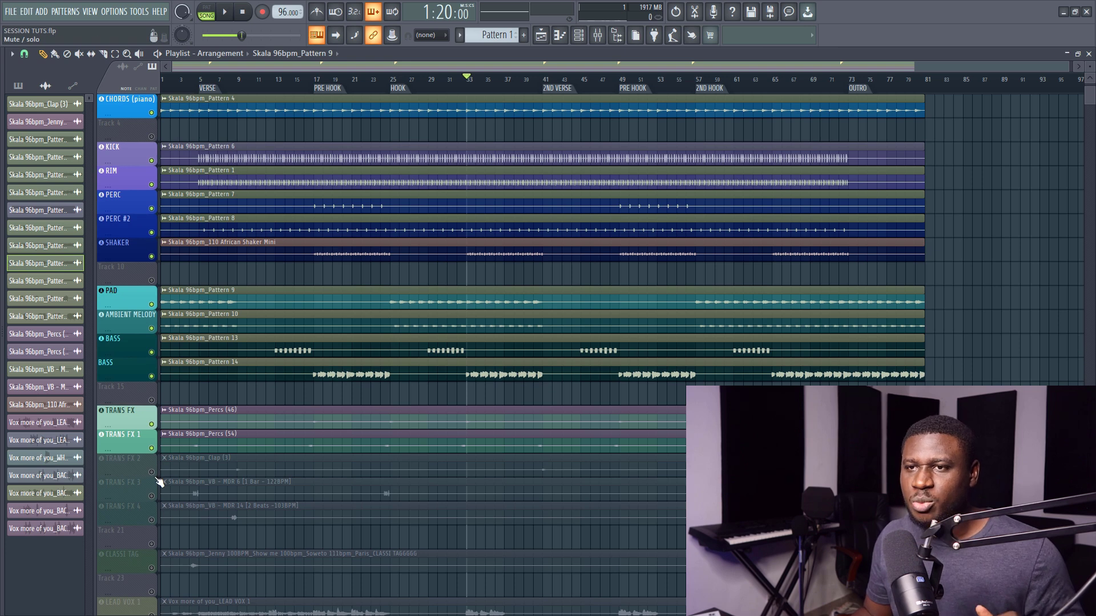
left_click(152, 473)
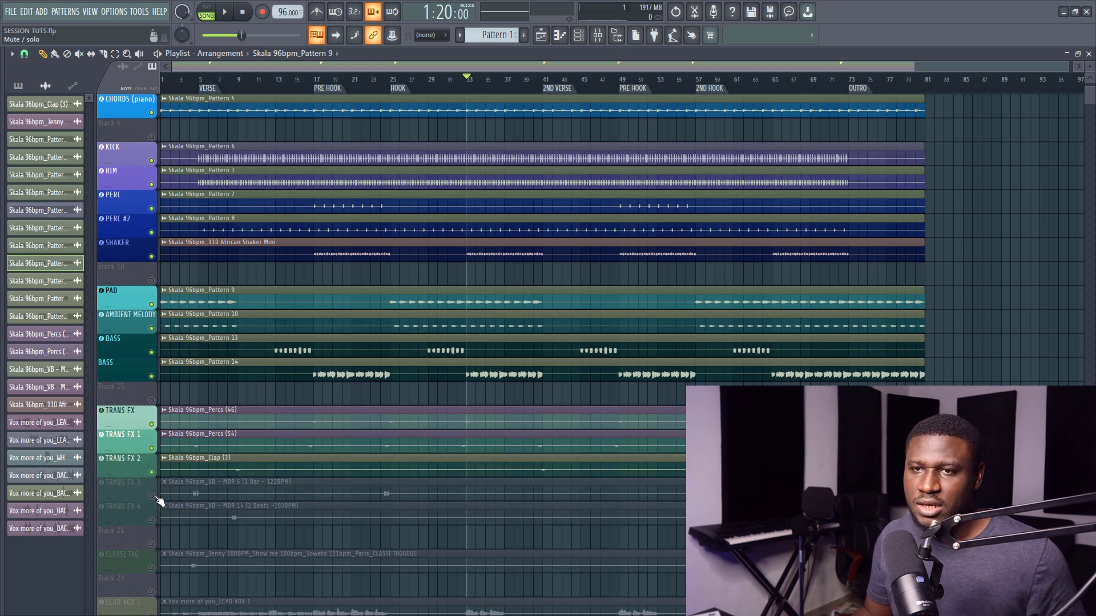
left_click(152, 496)
left_click(152, 520)
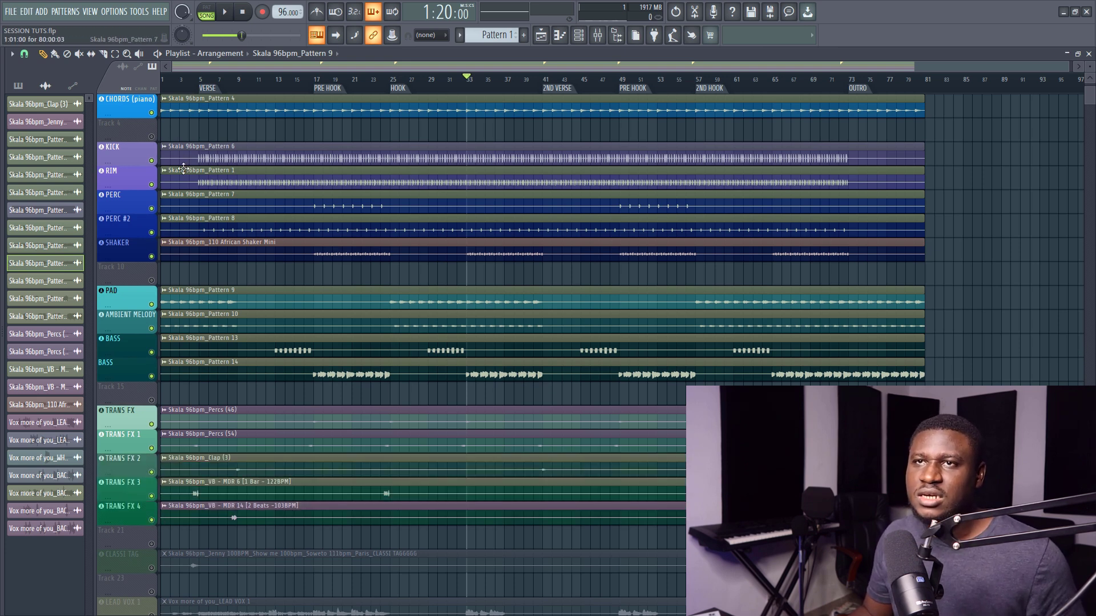
Unmute the CLASSI TAG track and play the transition into the VERSE from bar 4.
left_click(192, 91)
scroll(194, 81, "up", 5)
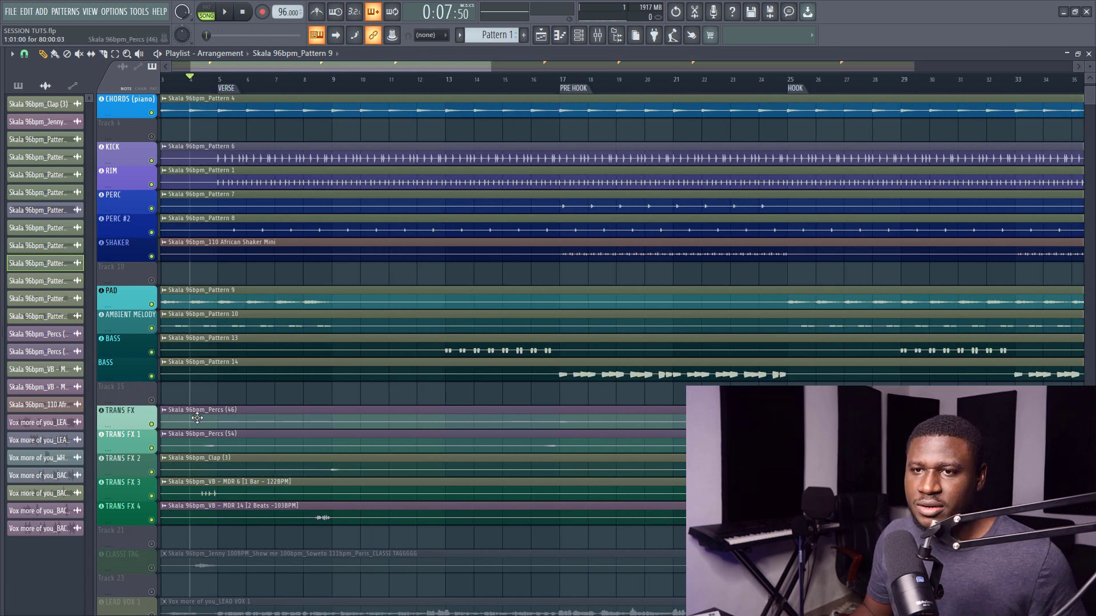
key("space")
key("space")
scroll(195, 160, "up", 2)
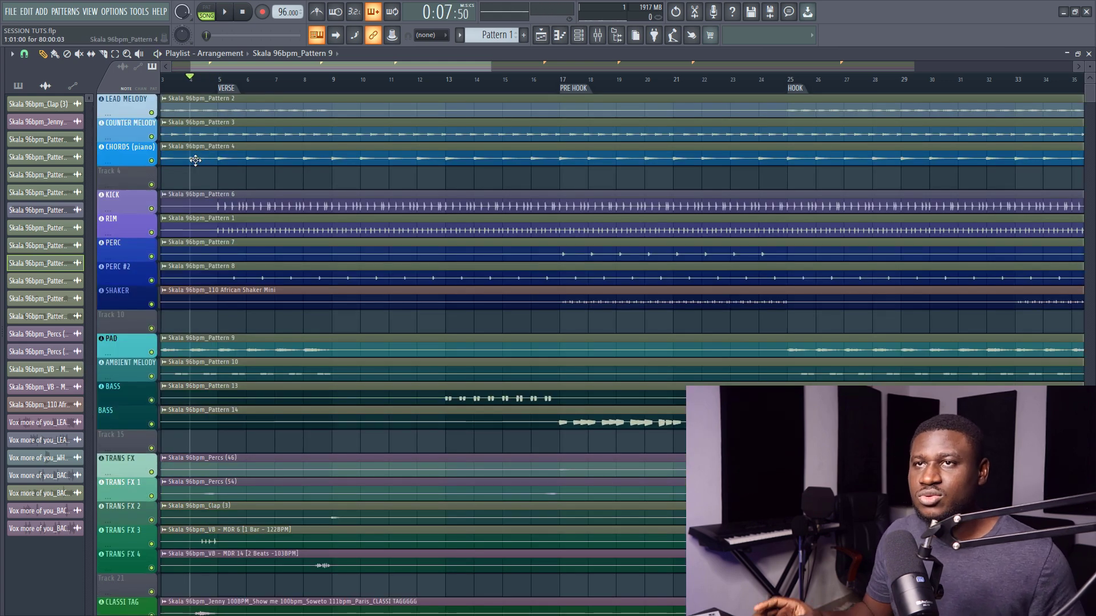
key("space")
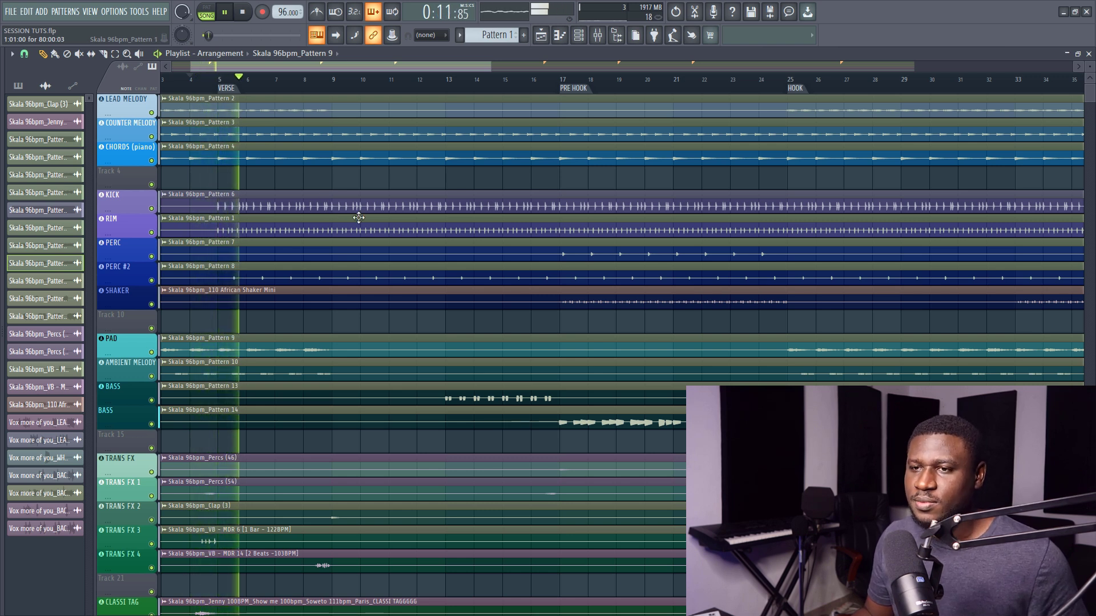
key("space")
Play the arrangement from bar 8 to hear the transition effects around bar 9, and stop.
left_click(313, 81)
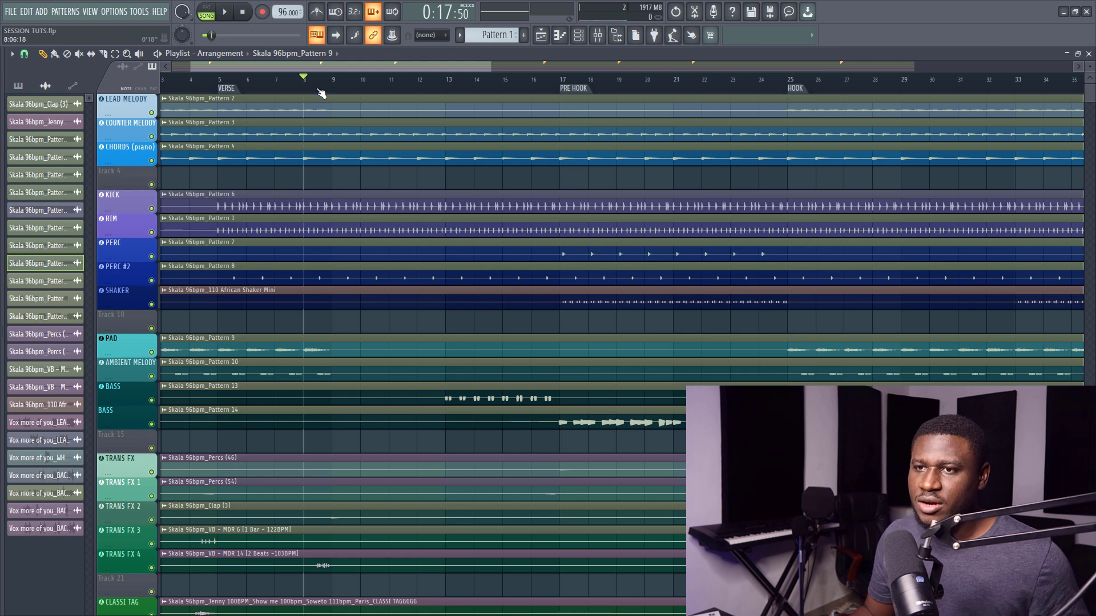
scroll(362, 457, "down", 2)
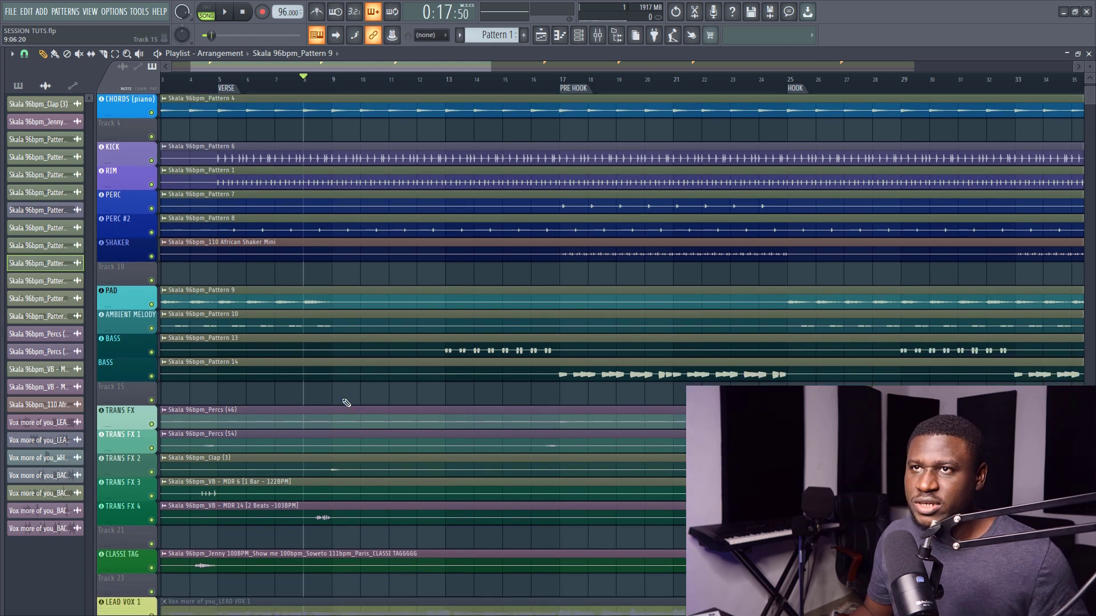
scroll(349, 396, "up", 2)
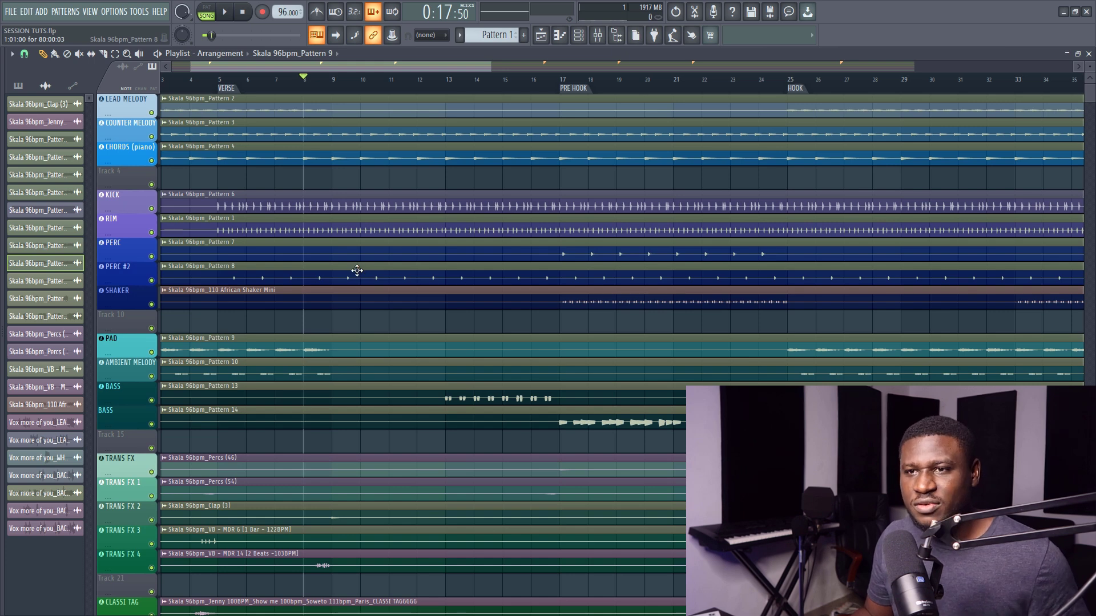
key("space")
scroll(351, 285, "down", 1)
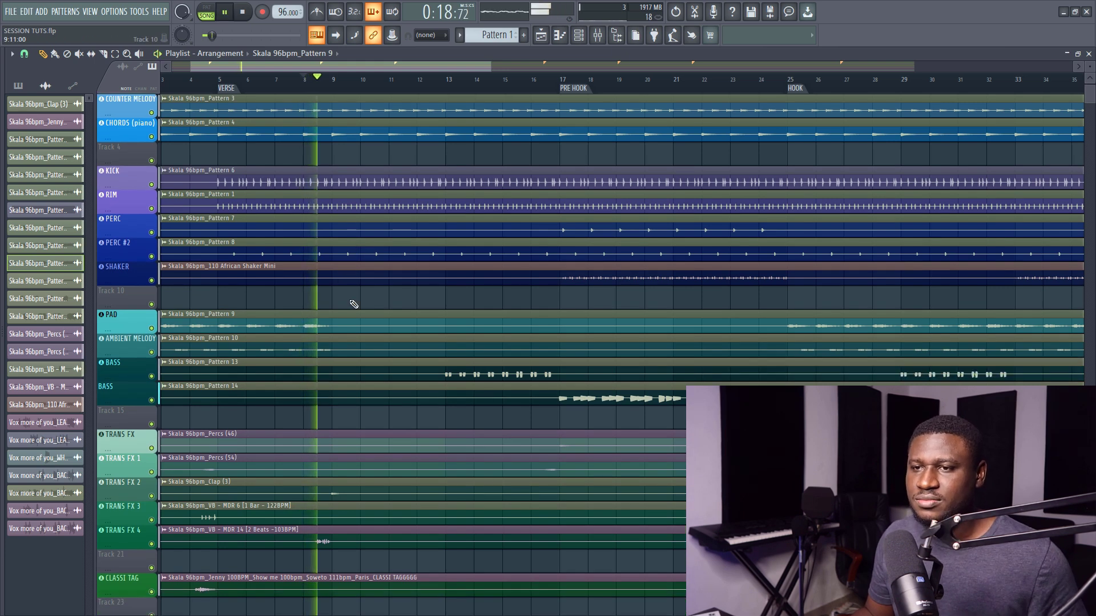
scroll(351, 311, "up", 1)
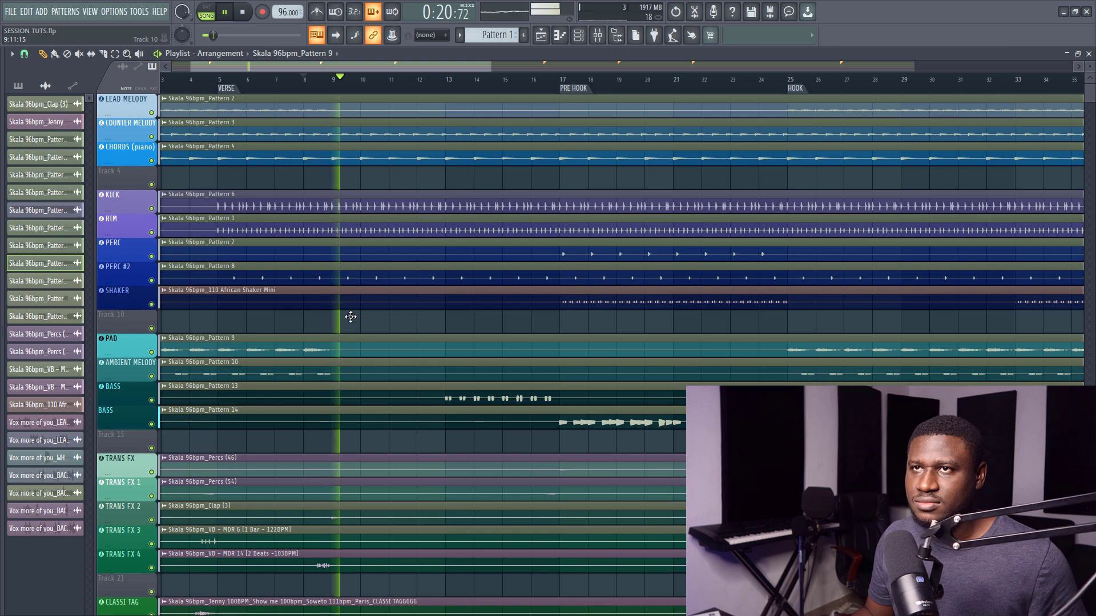
scroll(351, 317, "down", 5)
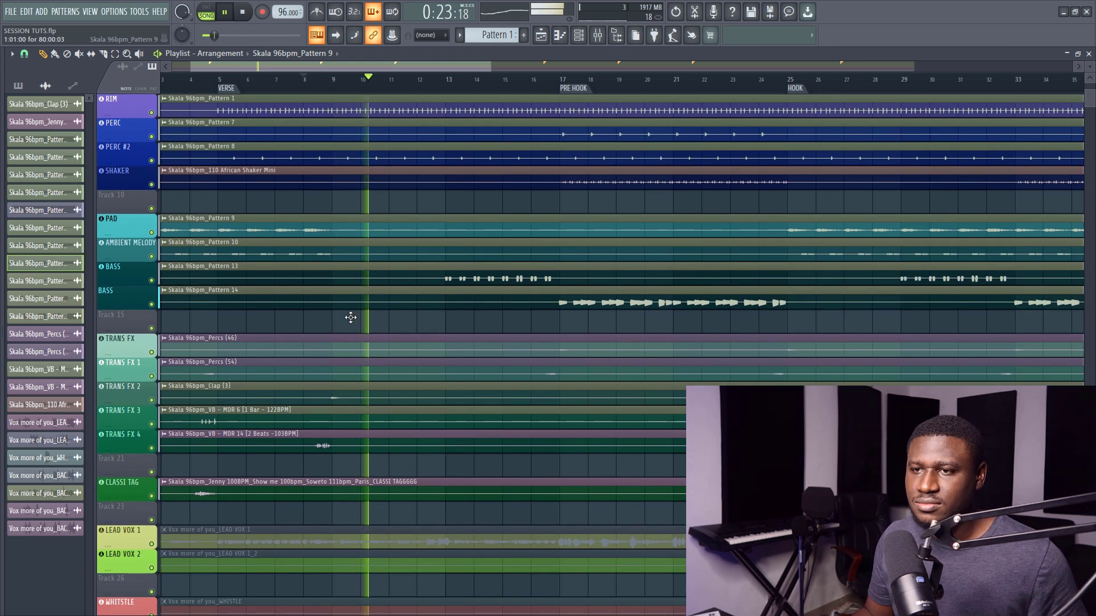
key("space")
Play the transition into the PRE HOOK from bar 16 with the effects, and stop.
left_click(535, 83)
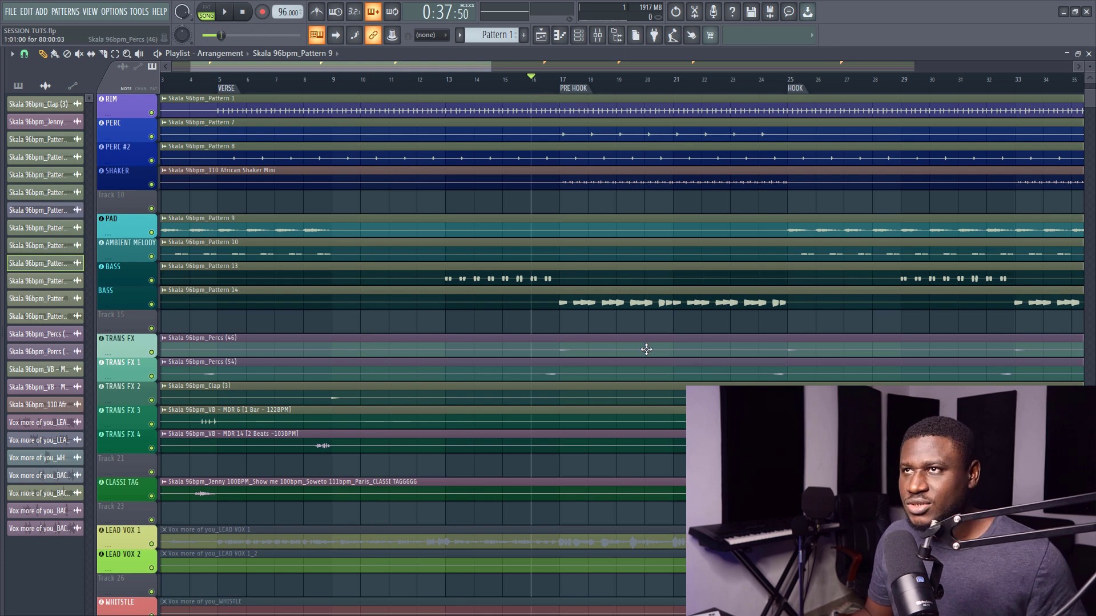
scroll(646, 349, "up", 3)
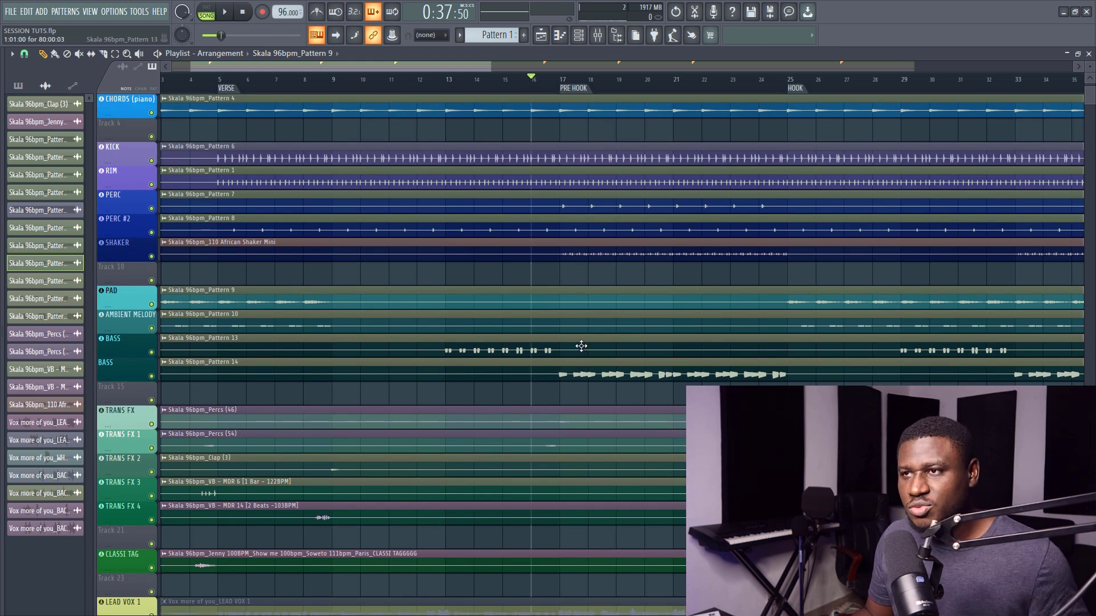
scroll(581, 346, "down", 2)
key("space")
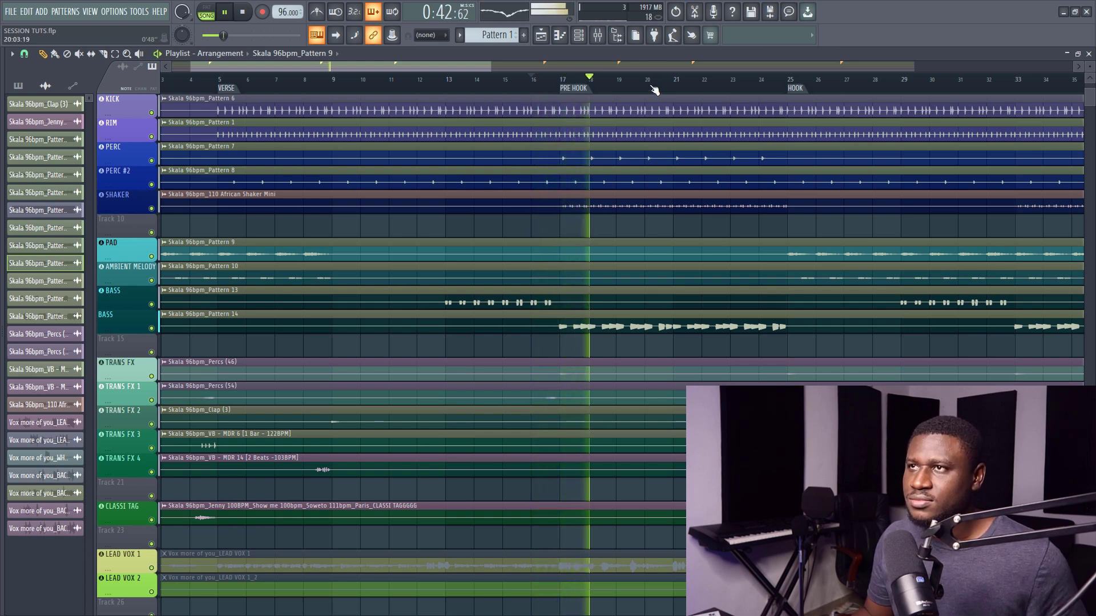
scroll(655, 86, "down", 2)
scroll(655, 86, "down", 3)
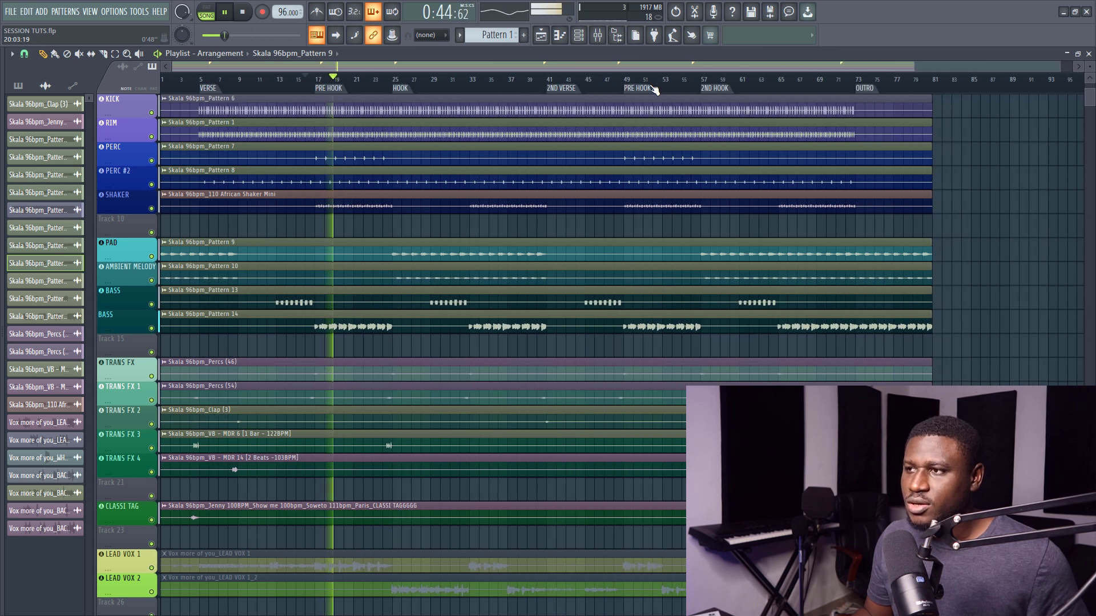
key("space")
scroll(386, 168, "down", 2)
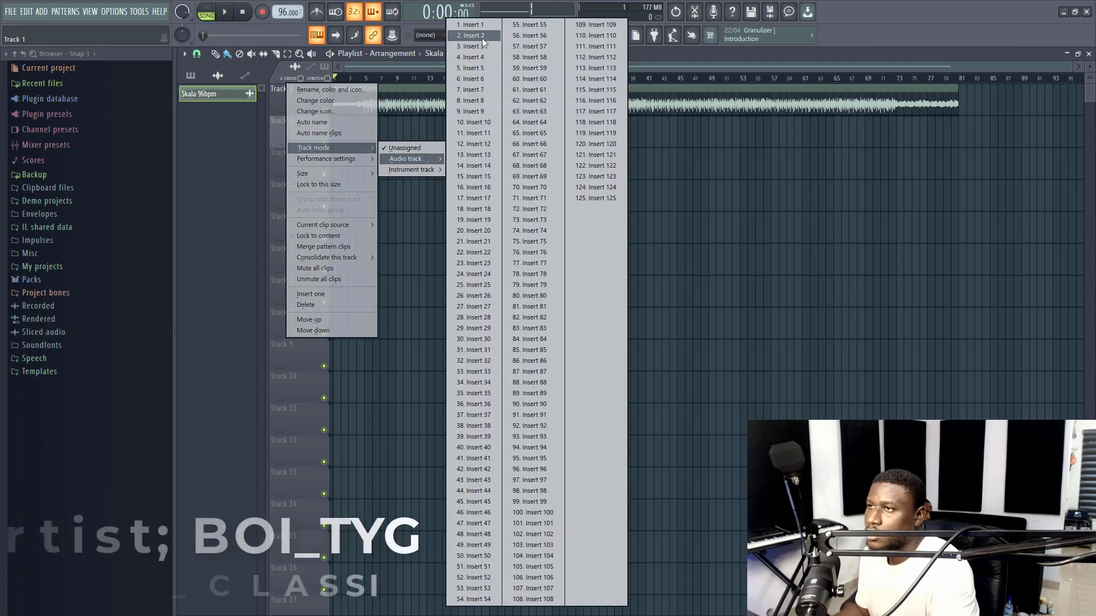
Make Track 1 an audio track linked to Insert 1 and Track 2 one linked to Insert 2.
left_click(597, 49)
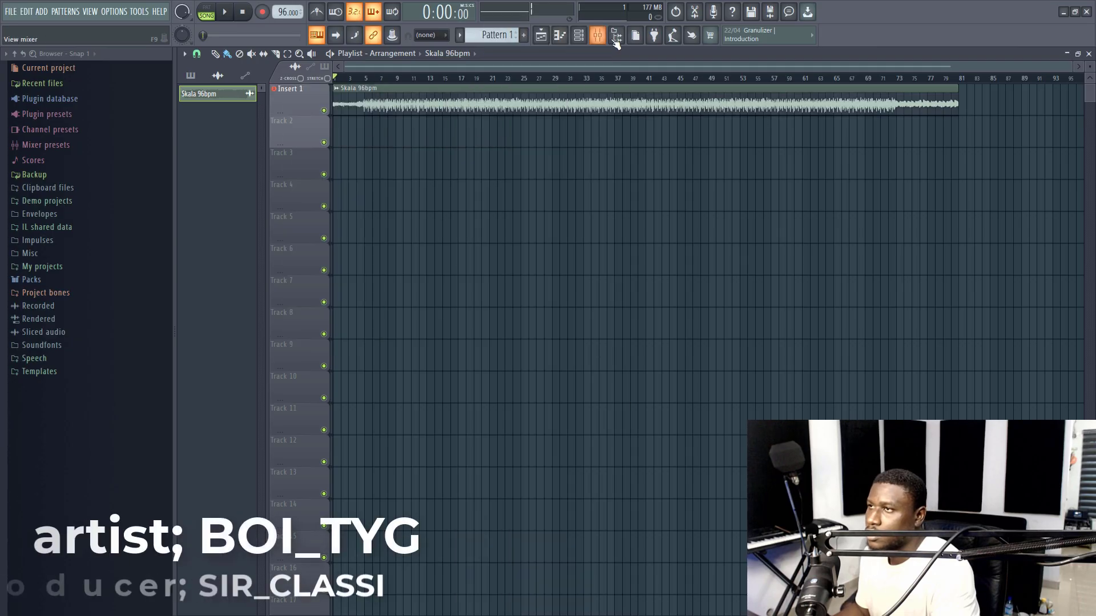
right_click(300, 117)
mouse_move(348, 180)
mouse_move(423, 191)
left_click(492, 46)
Make Track 4 an audio track linked to Insert 3 and Track 5 one linked to Insert 4.
right_click(305, 181)
mouse_move(348, 244)
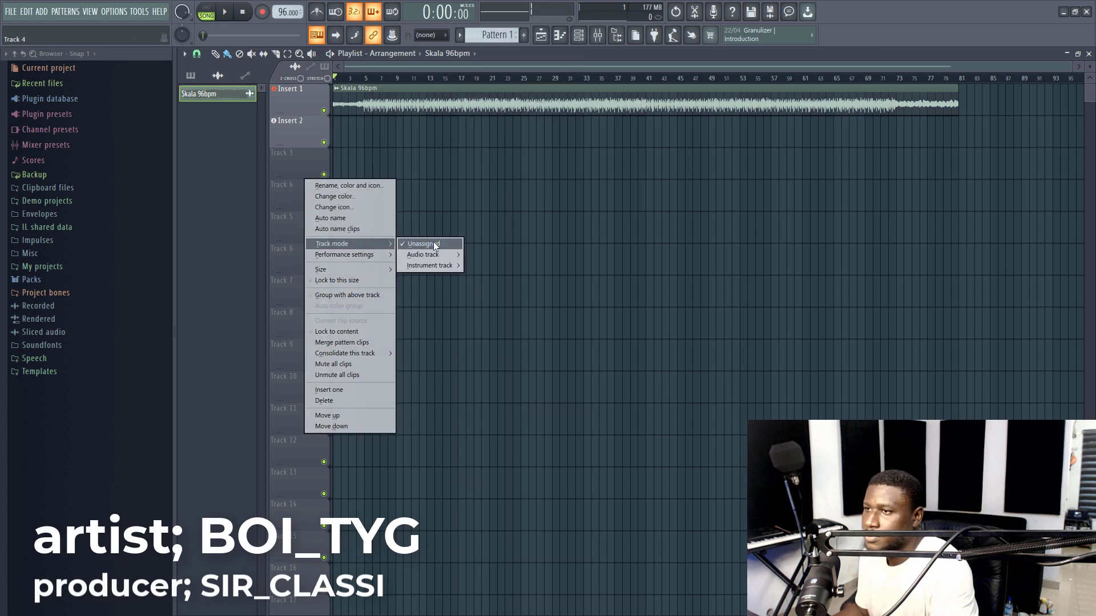
mouse_move(434, 255)
left_click(488, 49)
right_click(285, 213)
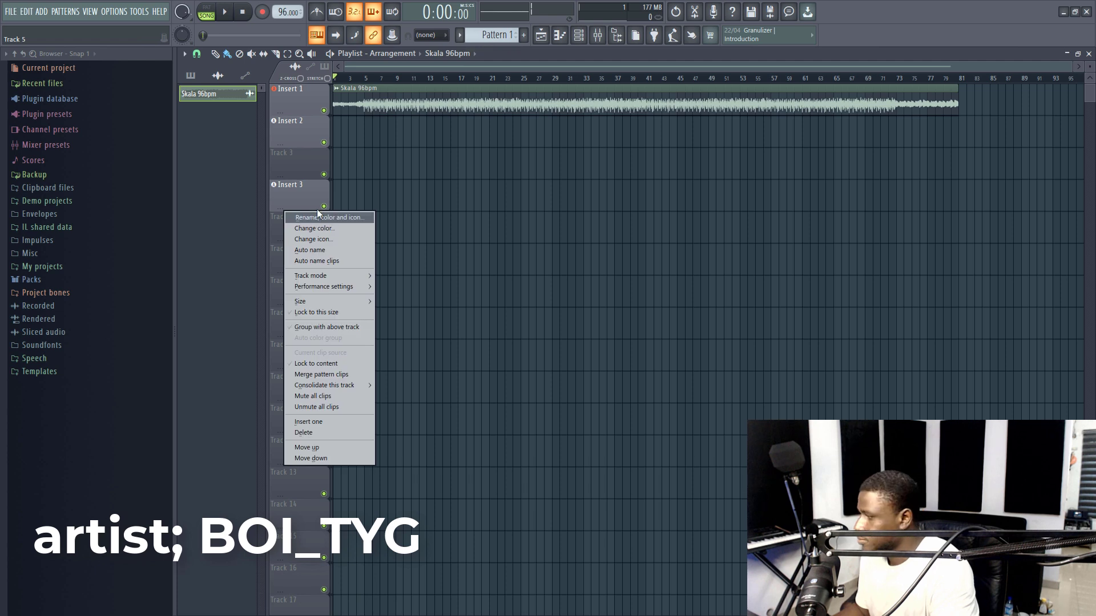
mouse_move(323, 276)
mouse_move(411, 286)
left_click(471, 110)
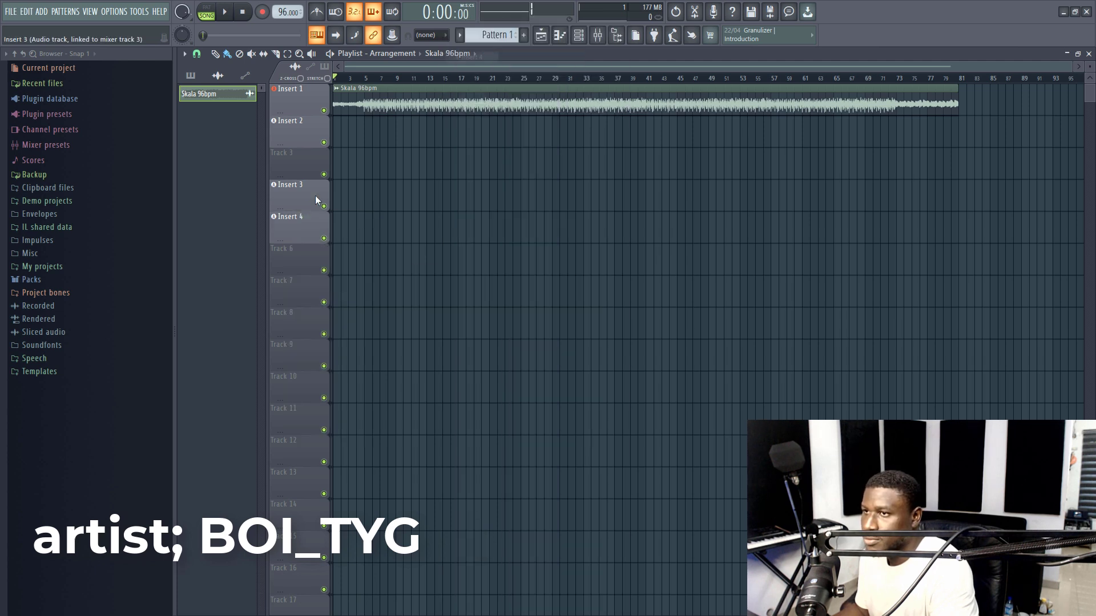
Make Track 6 an audio track linked to Insert 5 and Track 7 one linked to Insert 6.
right_click(307, 259)
mouse_move(345, 308)
mouse_move(444, 309)
left_click(474, 80)
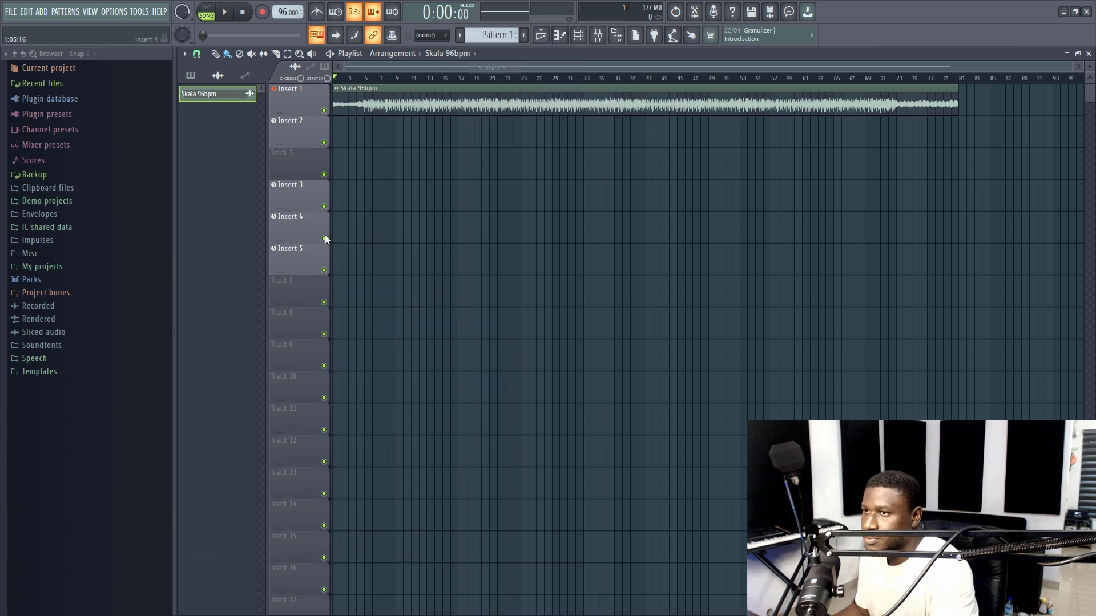
right_click(301, 279)
mouse_move(343, 340)
mouse_move(436, 343)
left_click(475, 91)
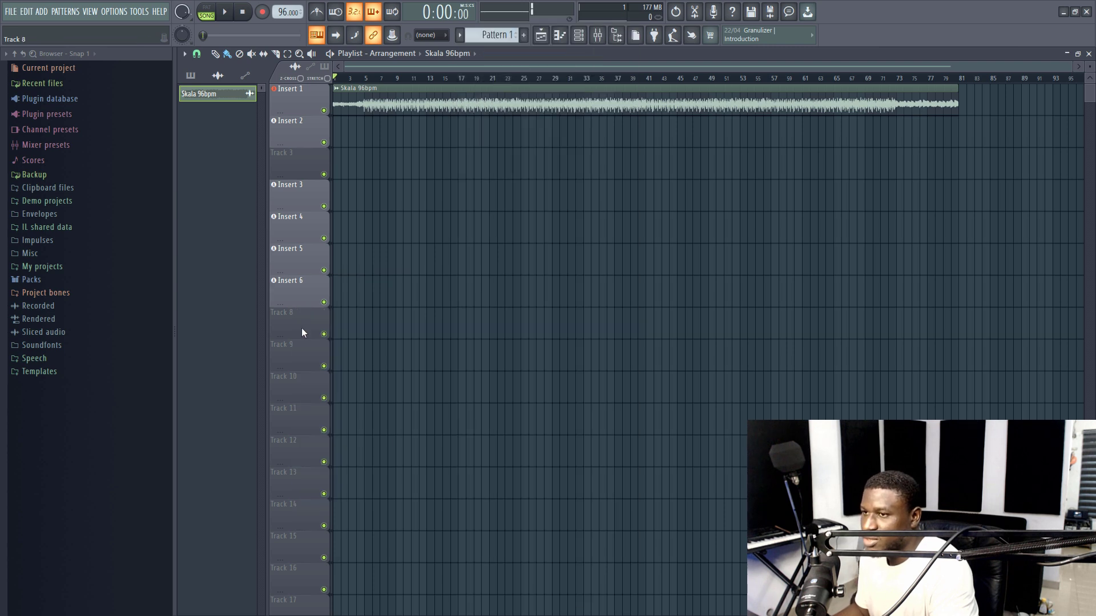
Make Track 8 an audio track linked to Insert 7 and Track 9 one linked to Insert 8.
right_click(300, 325)
mouse_move(346, 371)
mouse_move(422, 383)
left_click(485, 90)
right_click(286, 357)
mouse_move(334, 404)
mouse_move(422, 414)
left_click(473, 100)
Make Track 10 an audio track linked to Insert 9 and Track 11 one linked to Insert 10.
right_click(292, 374)
mouse_move(338, 416)
mouse_move(425, 427)
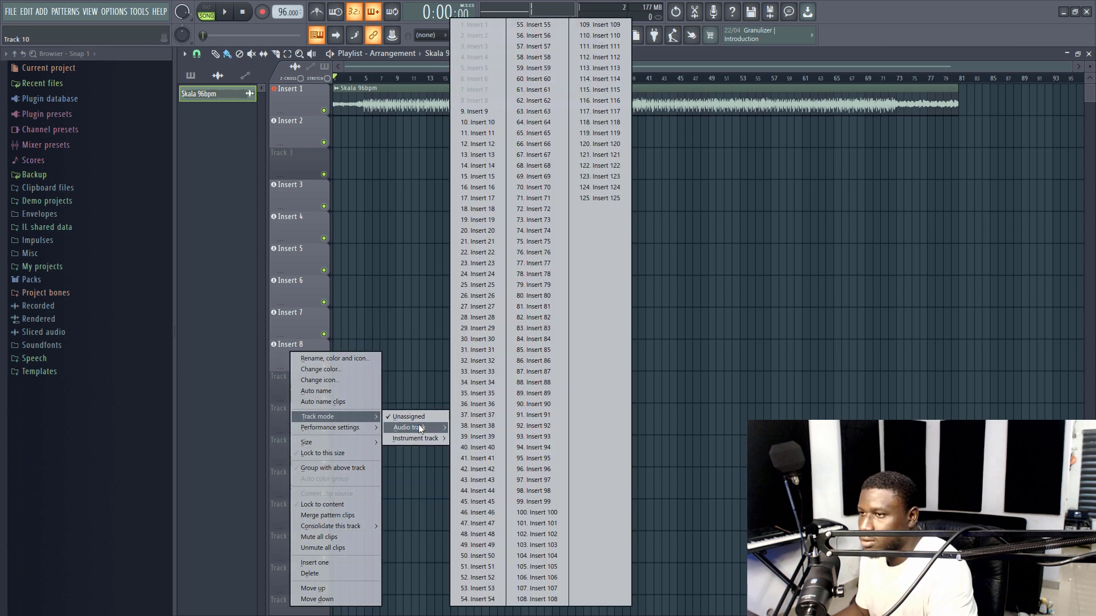
left_click(476, 112)
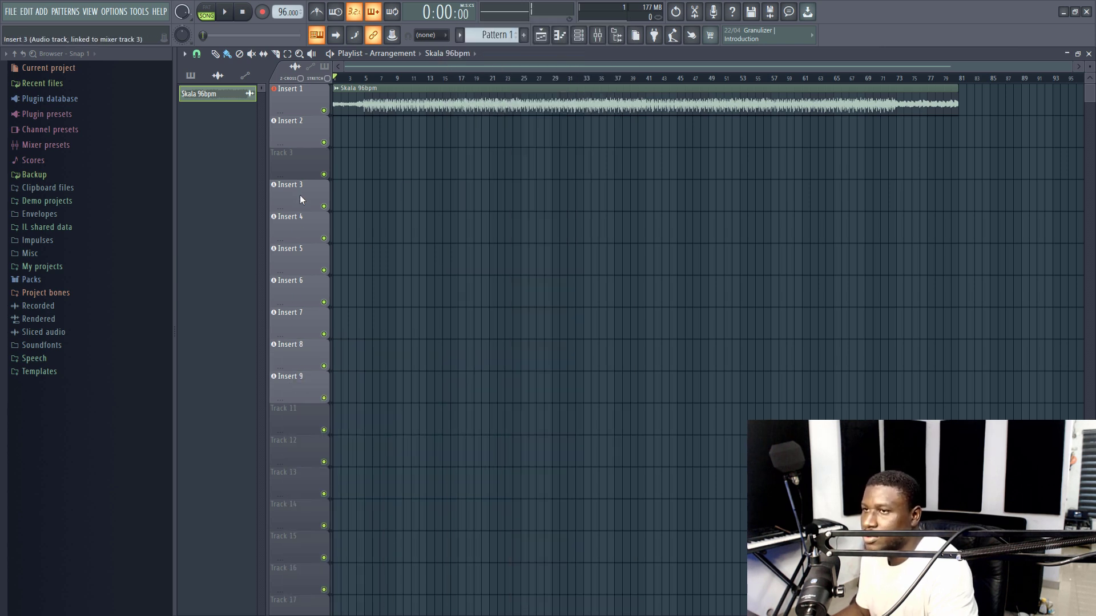
right_click(288, 410)
mouse_move(314, 414)
mouse_move(391, 422)
left_click(492, 121)
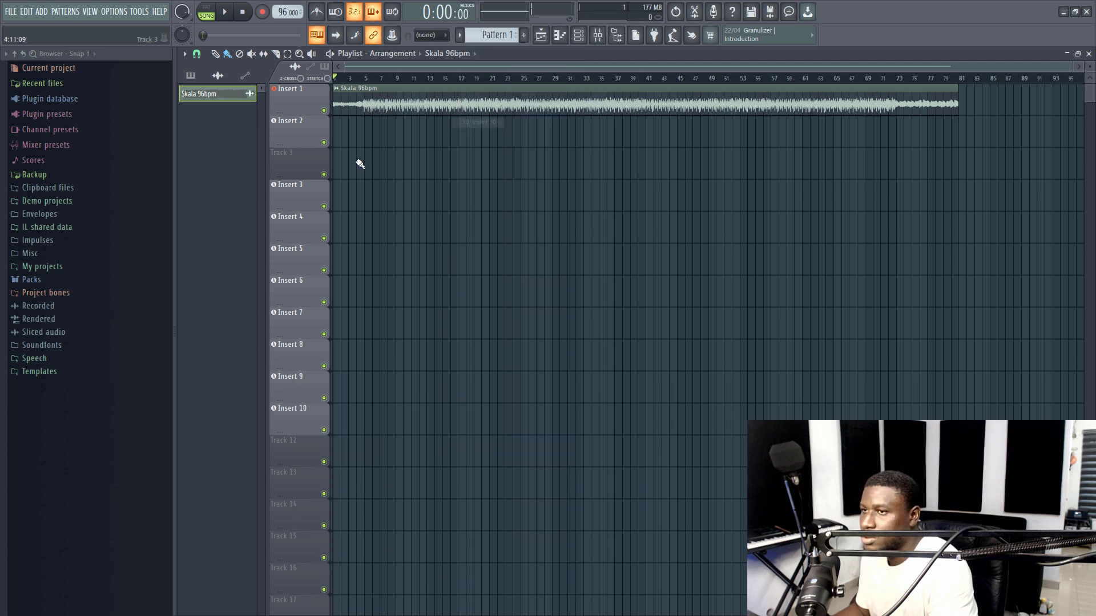
Open the mixer, rename Insert 2 as "lead vox" and colour it blue.
left_click(597, 35)
left_click(294, 331)
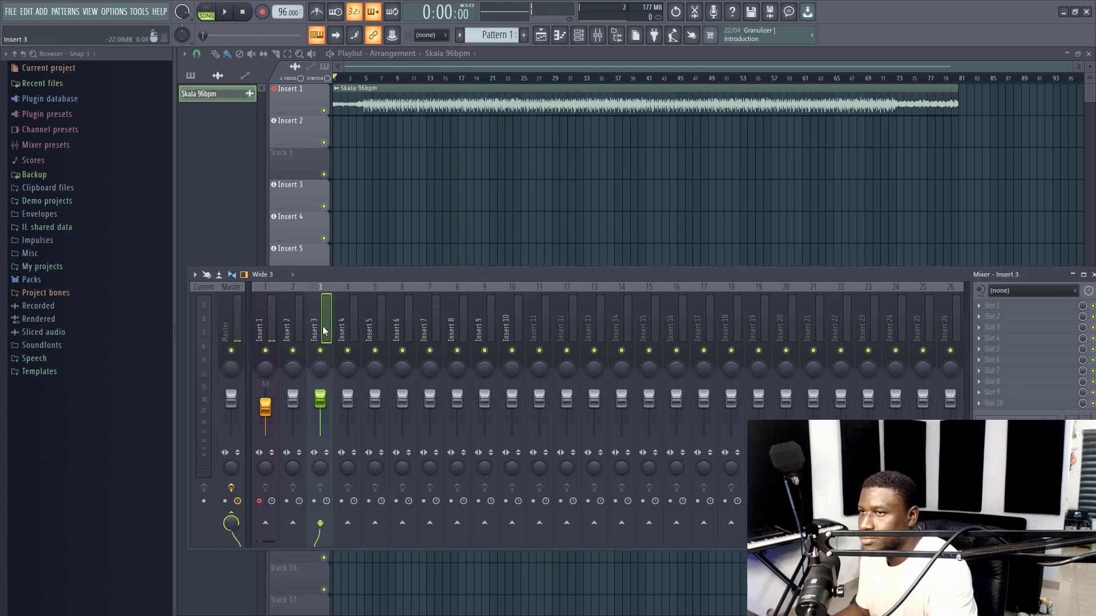
right_click(307, 327)
left_click(343, 298)
type("lead vox")
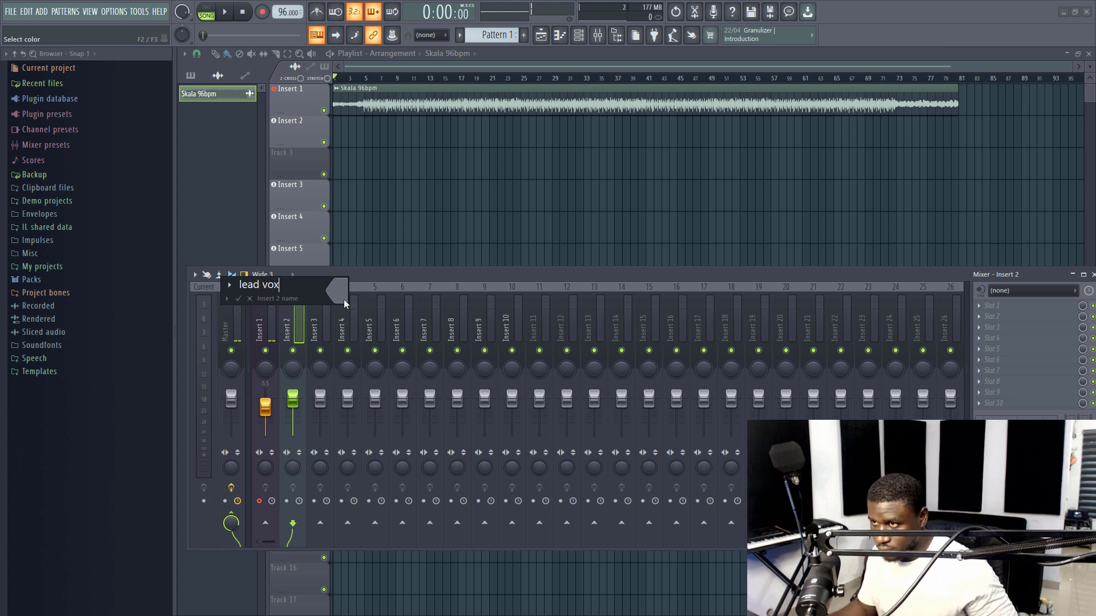
left_click(343, 299)
left_click(387, 432)
key("Return")
key("Return")
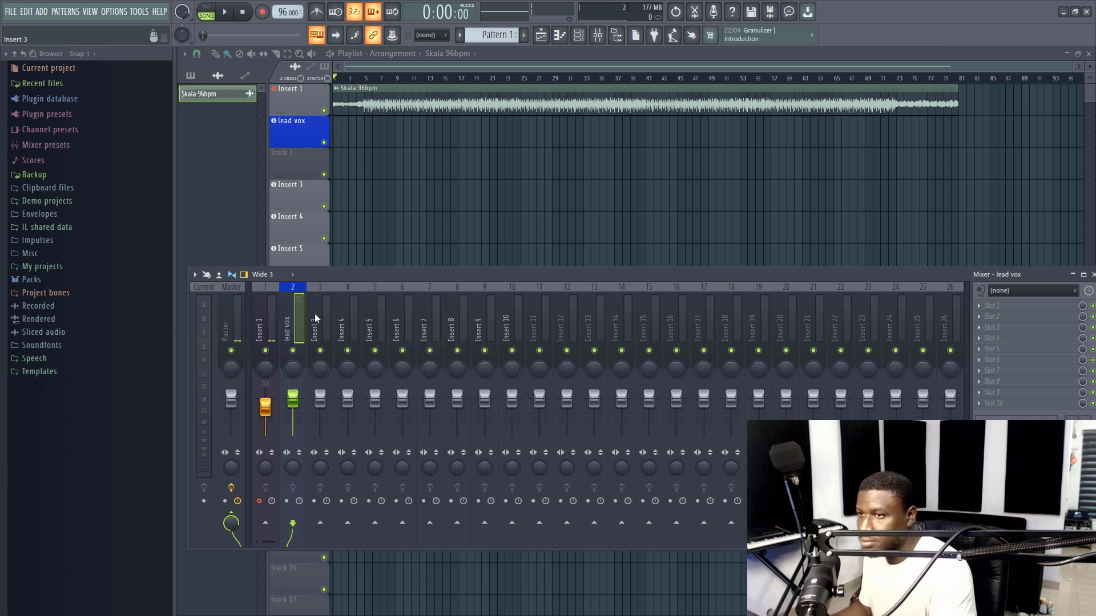
Rename mixer track 2 as "rec" and colour it light red.
right_click(306, 312)
left_click(319, 301)
left_click(317, 294)
left_click(413, 343)
key("Return")
type("rec")
key("Return")
left_click(342, 324)
left_click(298, 187)
left_click(600, 37)
Rename mixer track Insert 3 as "LEAD VOX 1" and colour it green.
right_click(332, 320)
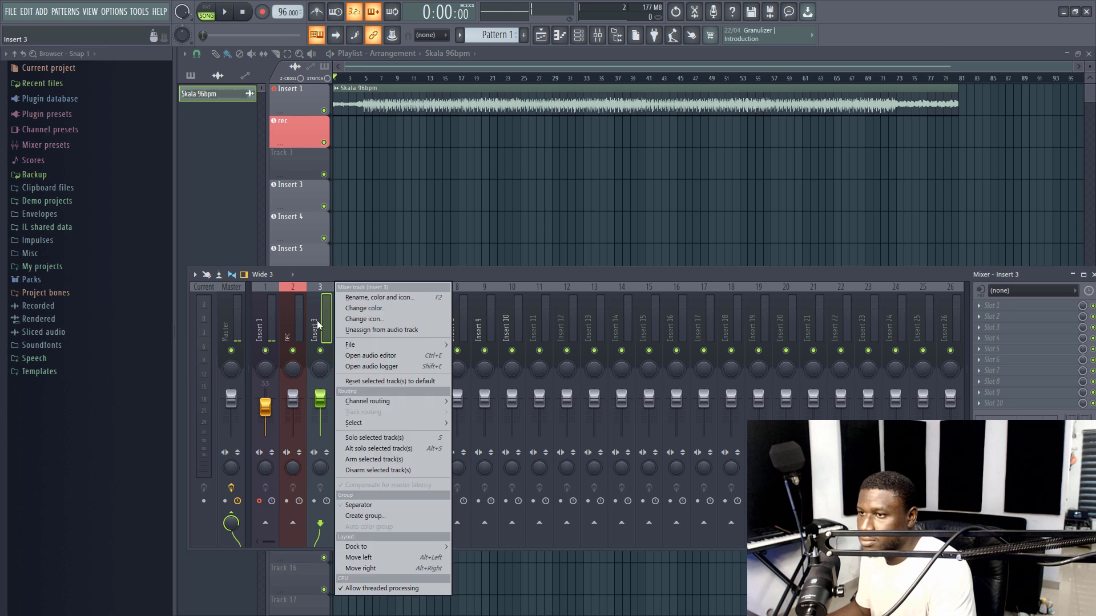
left_click(381, 301)
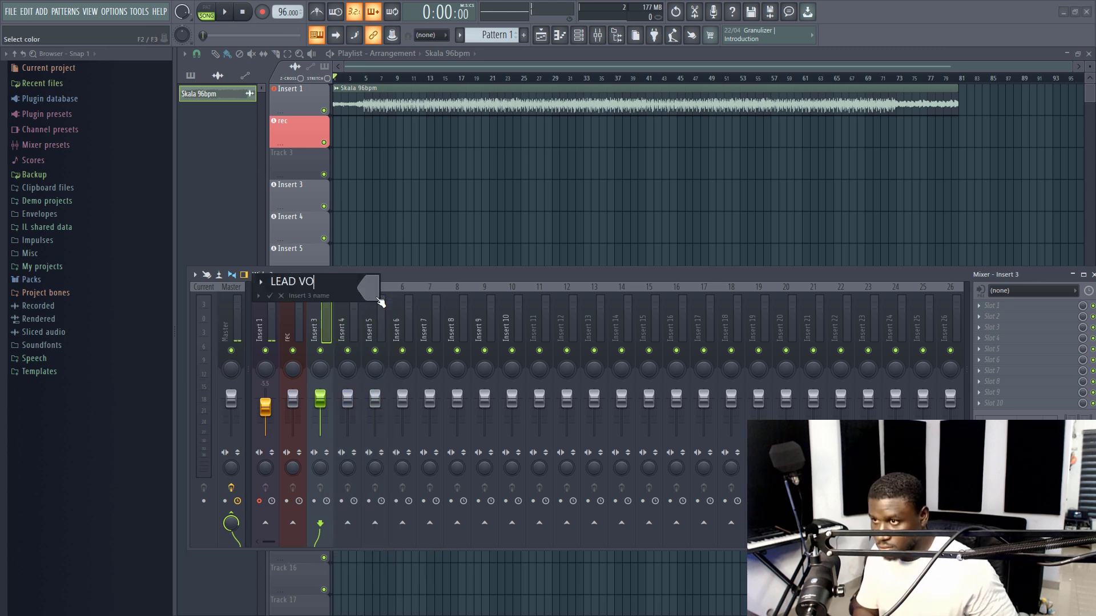
left_click(378, 299)
left_click(532, 384)
key("Return")
key("Return")
Rename mixer track Insert 4 as "LEAD VOX 2" and colour it light green.
right_click(345, 324)
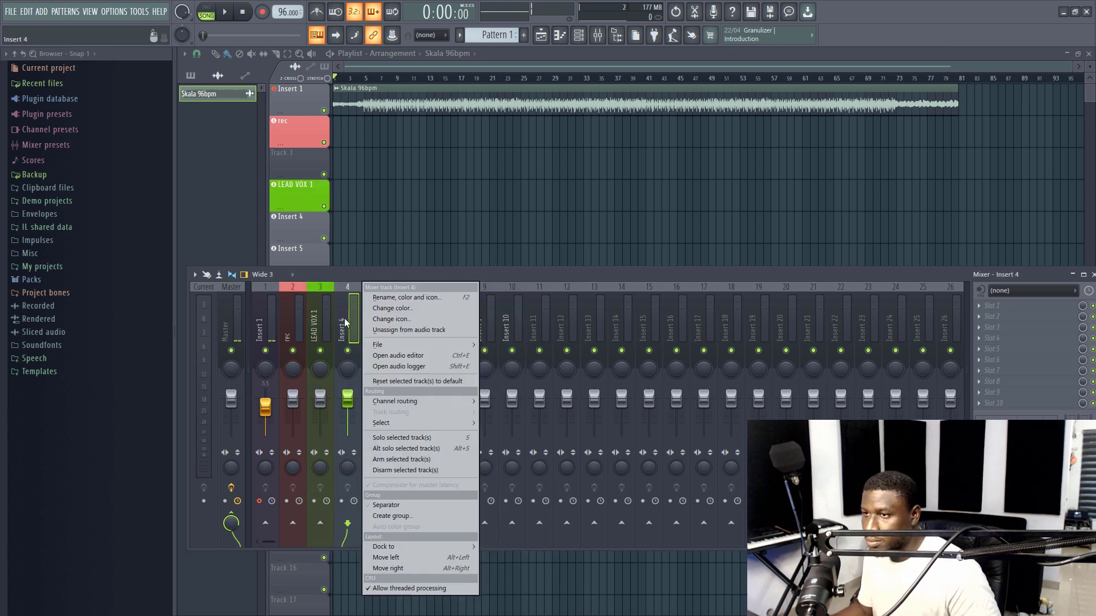
left_click(396, 299)
type("LEAD VOX 2")
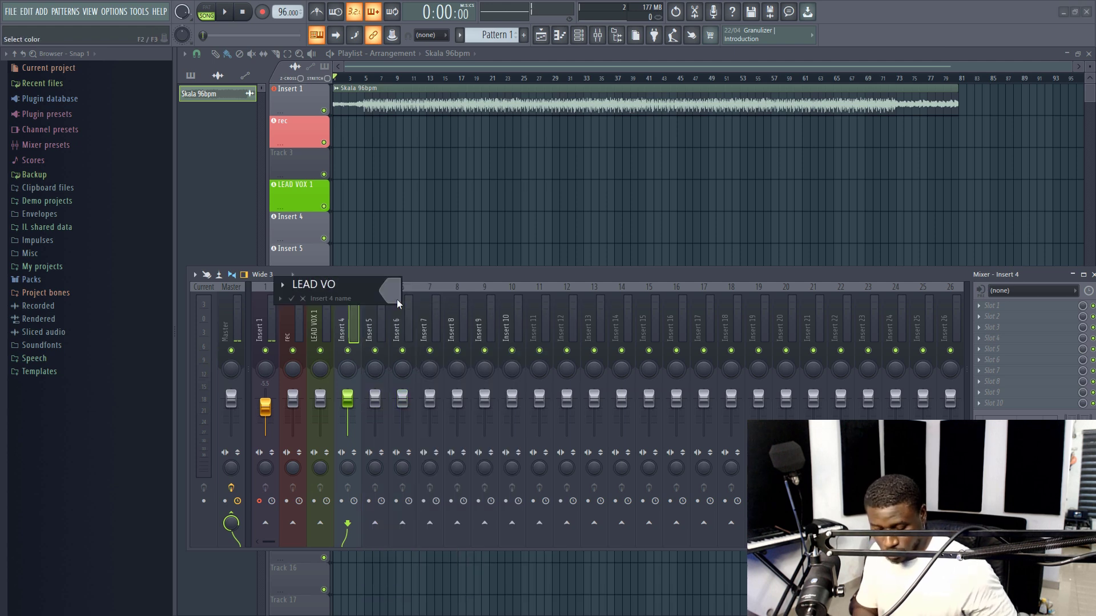
left_click(546, 395)
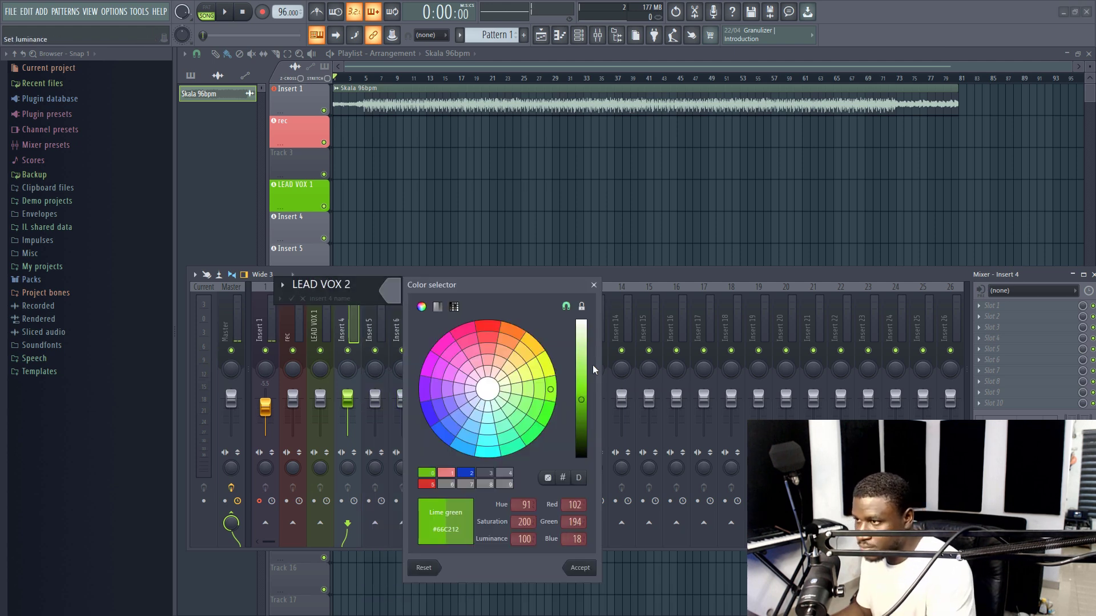
key("Return")
key("Return")
right_click(343, 327)
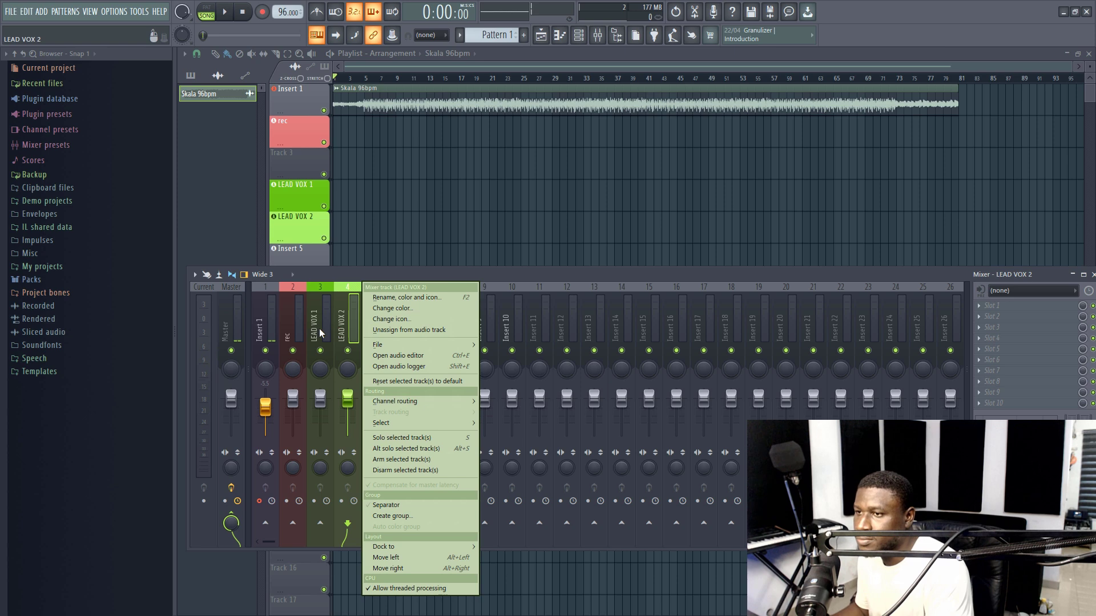
Load Auto-Tune into the first effect slot of the LEAD VOX 1 mixer track.
left_click(332, 329)
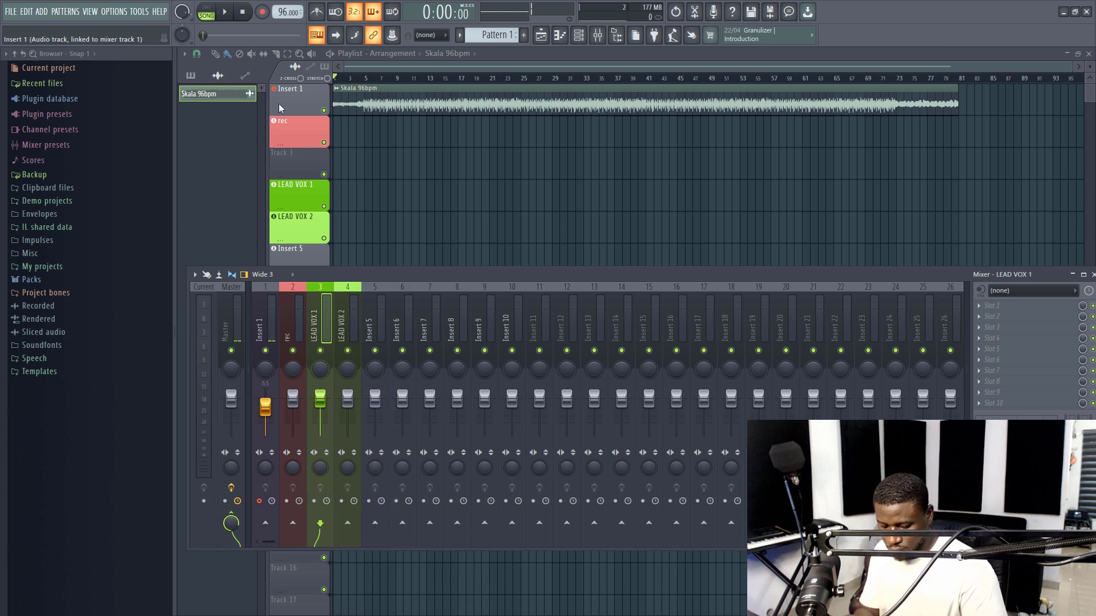
key("F9")
key("F9")
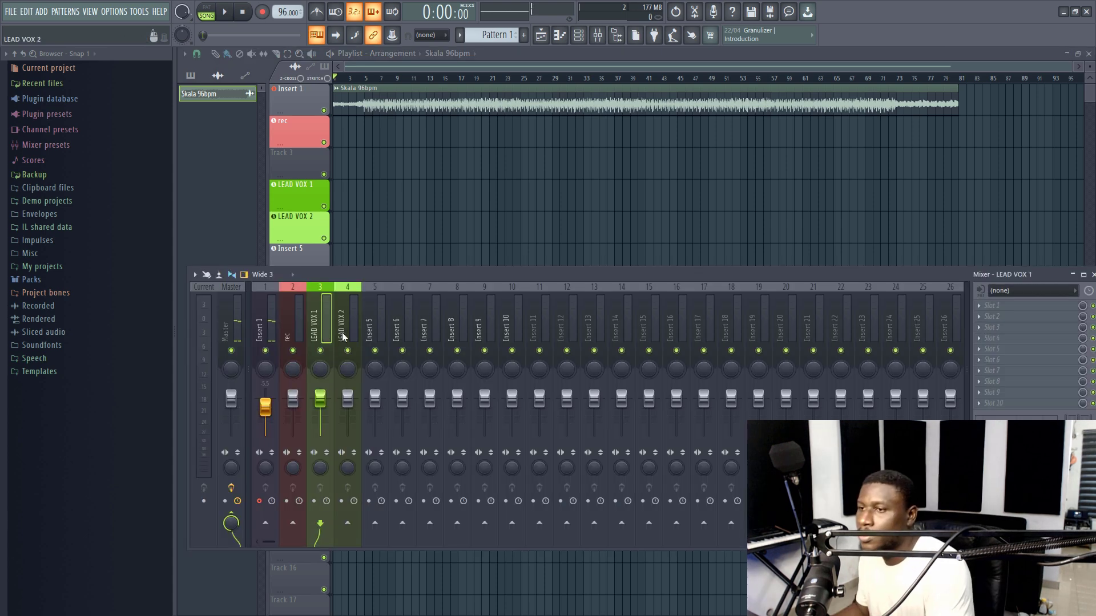
left_click(990, 309)
left_click(506, 55)
left_click_drag(317, 109, 412, 117)
Set Auto-Tune to input type Low Male, key A and Minor scale, with a retune speed of about 8.
left_click(412, 140)
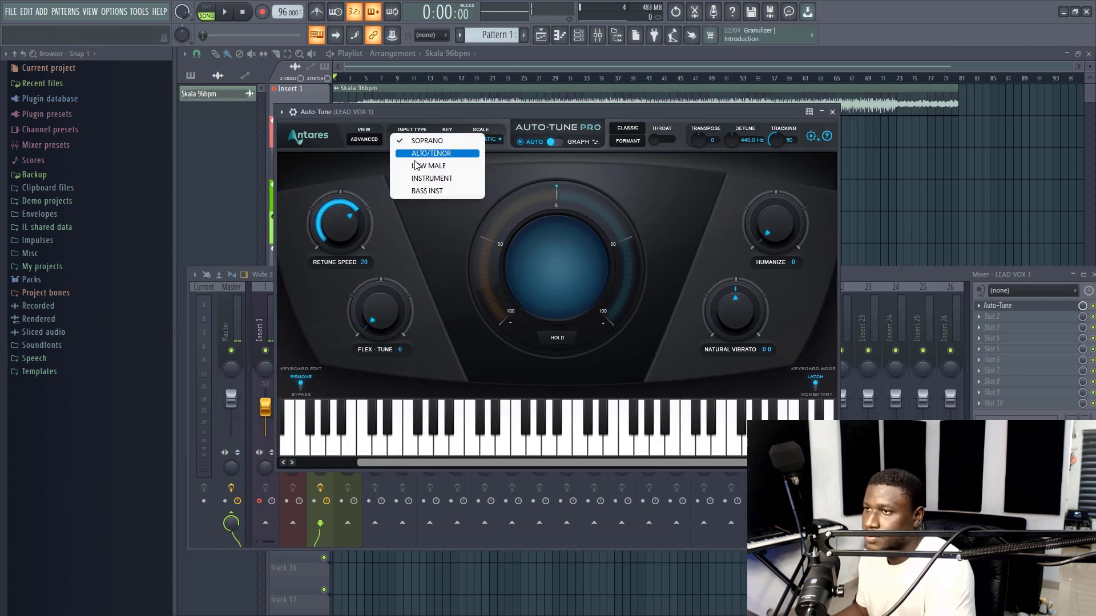
left_click(416, 165)
left_click(442, 142)
left_click(468, 254)
left_click(482, 140)
left_click(490, 154)
left_click_drag(359, 212, 365, 223)
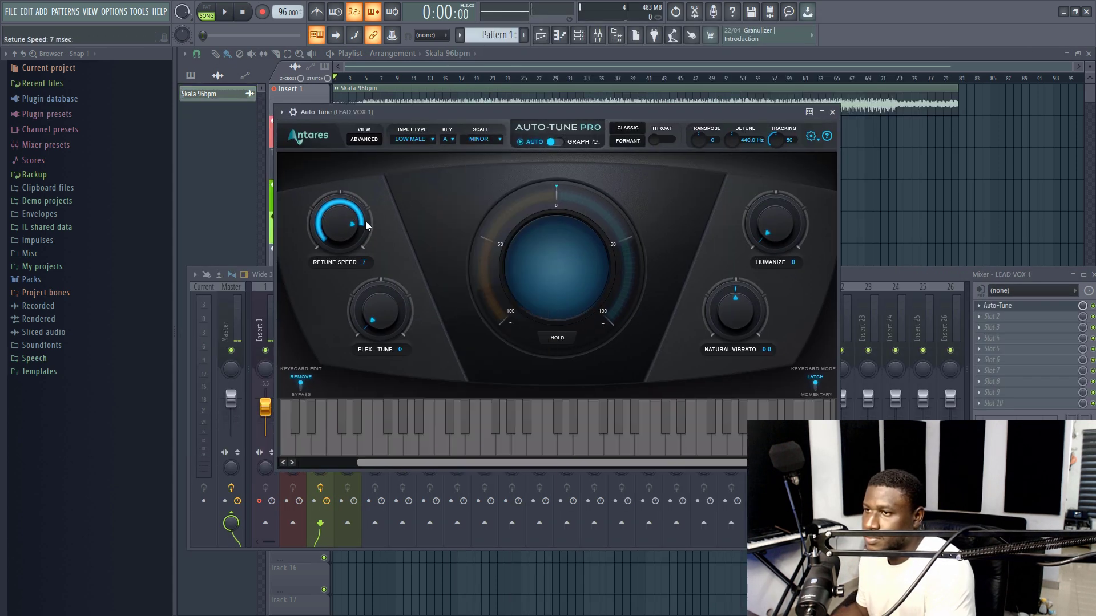
left_click(832, 112)
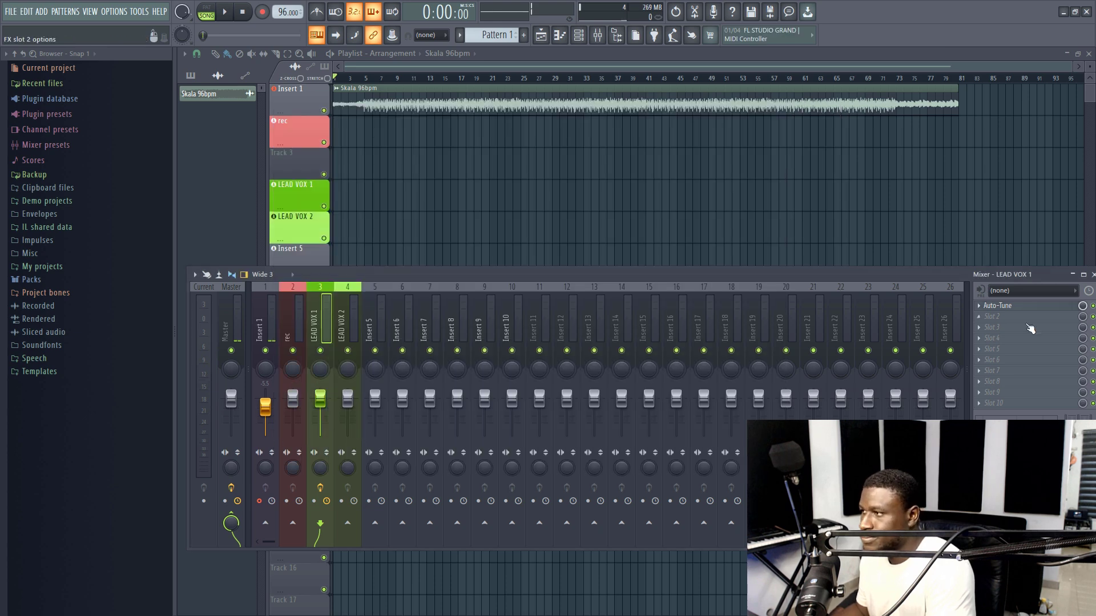
Add Fruity Compressor to slot 2 of LEAD VOX 1 with threshold -17.4 dB, ratio 4.3:1, gain 3.3 dB and attack 8.6 ms.
left_click(991, 316)
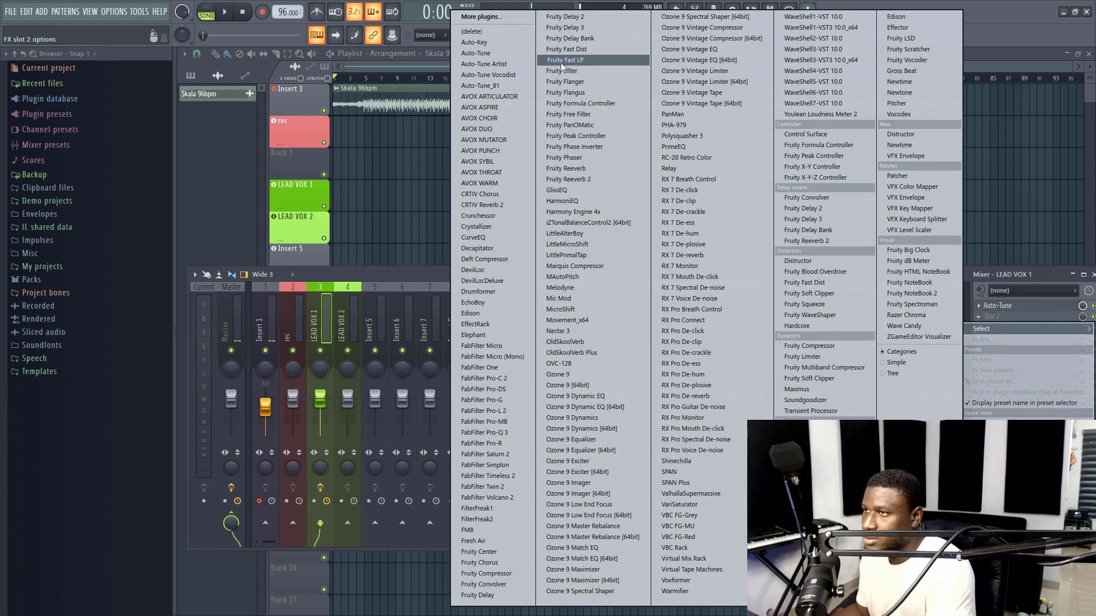
left_click(817, 345)
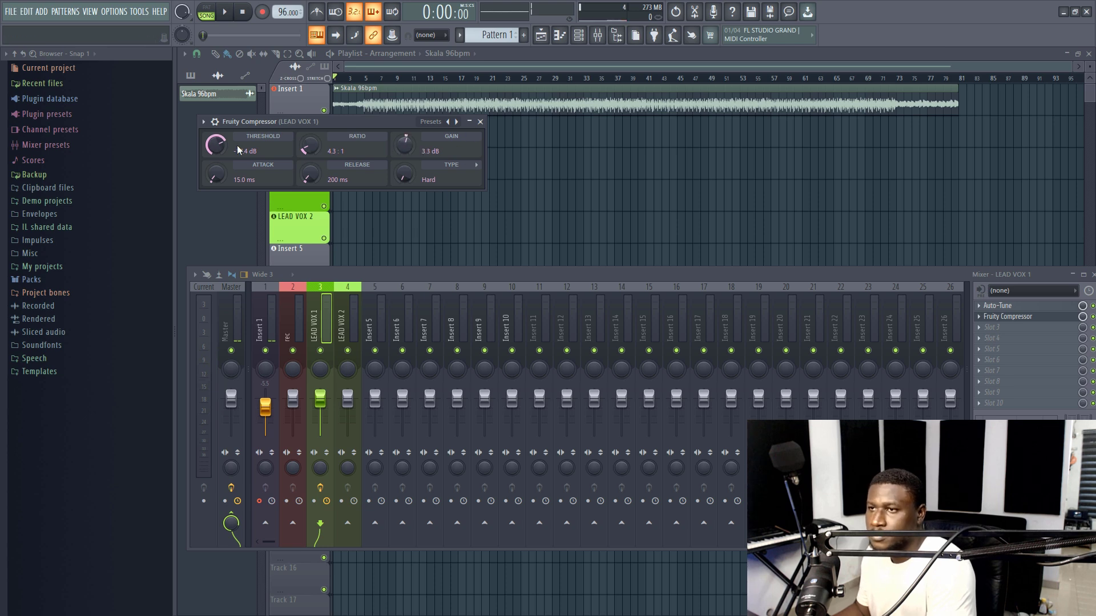
left_click(480, 122)
Add RX 7 Voice De-noise to the third effect slot of the LEAD VOX 1 mixer track.
left_click(991, 327)
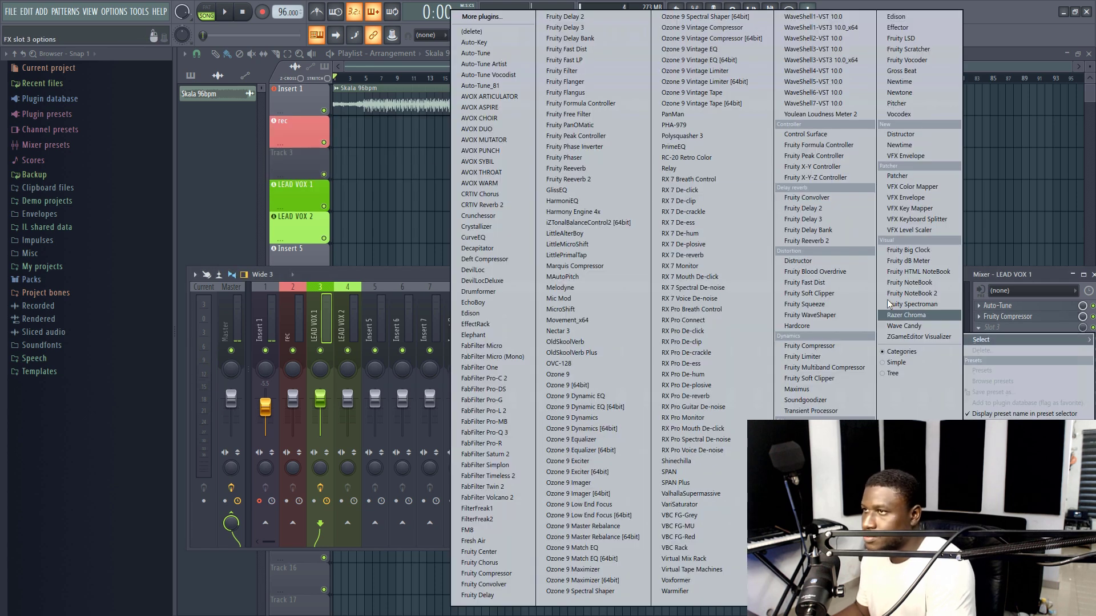
left_click(682, 299)
left_click(682, 345)
left_click(533, 137)
left_click(979, 317)
left_click(1054, 287)
left_click(978, 327)
mouse_move(982, 338)
left_click(694, 451)
left_click(639, 157)
left_click(568, 216)
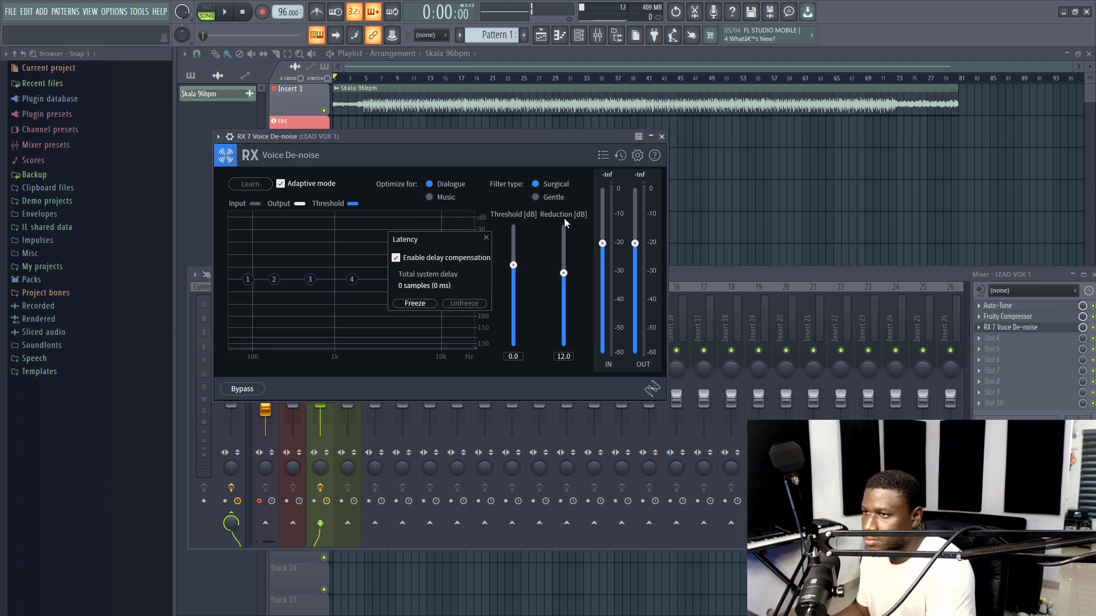
left_click(662, 137)
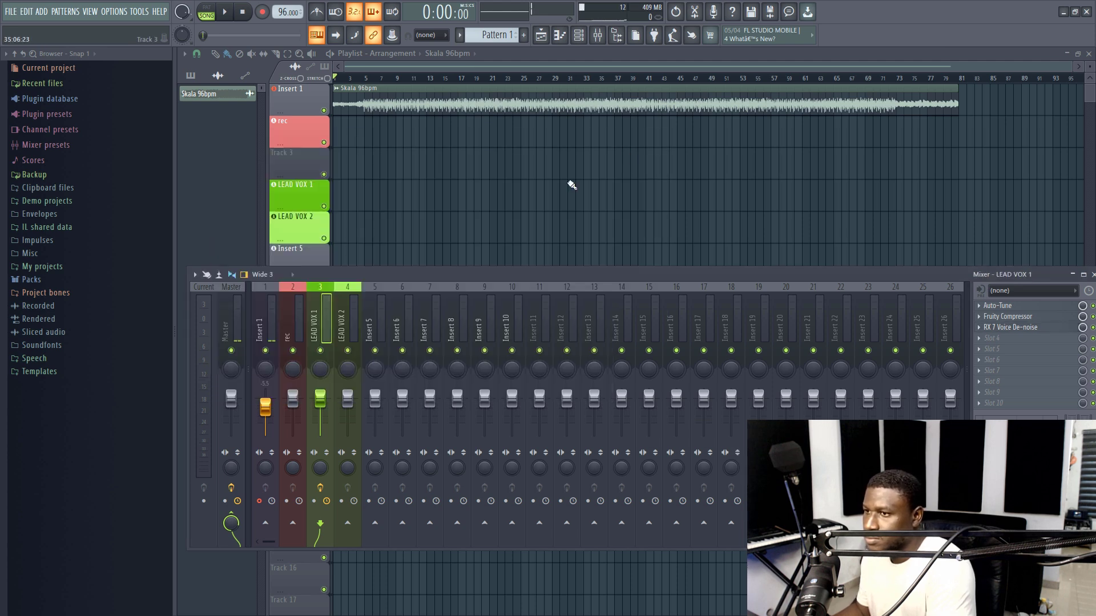
Disarm mixer track Insert 1, rename it "BEAT" and colour it light pink.
left_click(294, 321)
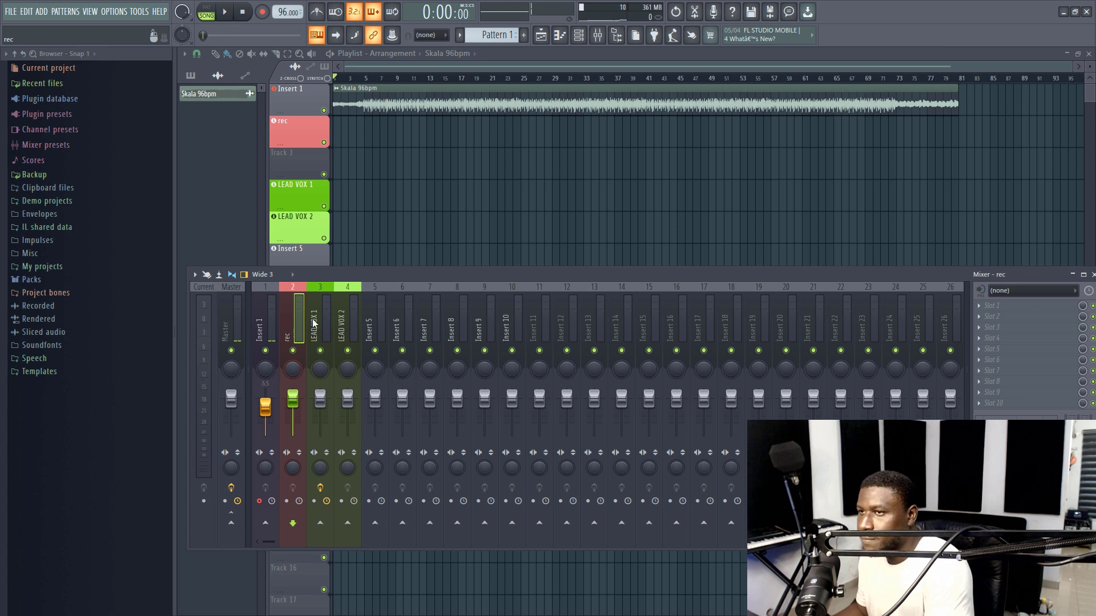
left_click(259, 502)
left_click(267, 333)
right_click(267, 331)
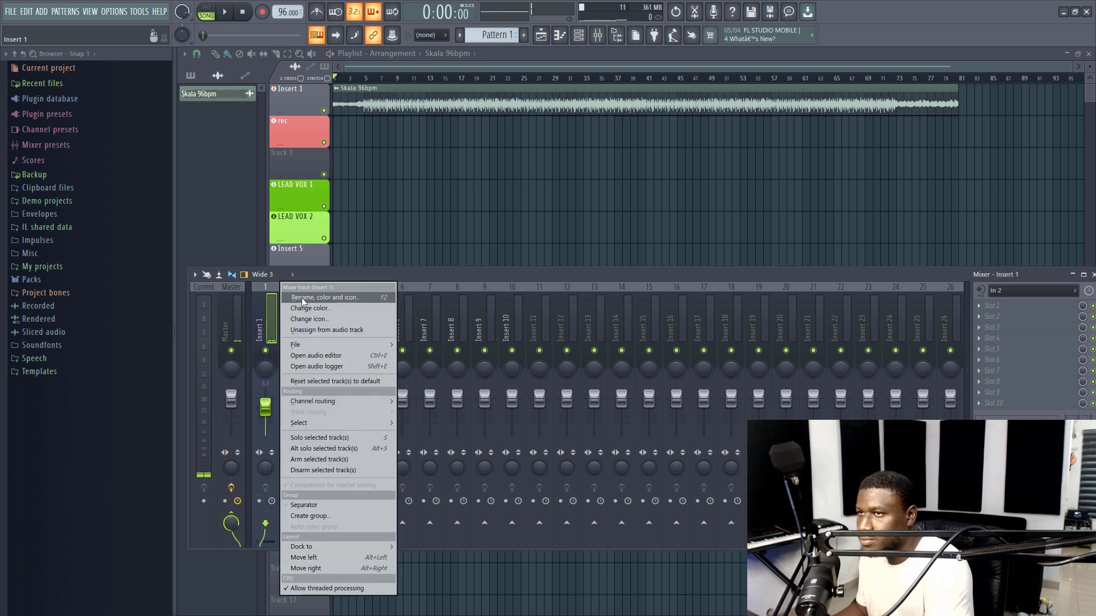
left_click(302, 296)
type("BEAT")
left_click(296, 290)
left_click(348, 342)
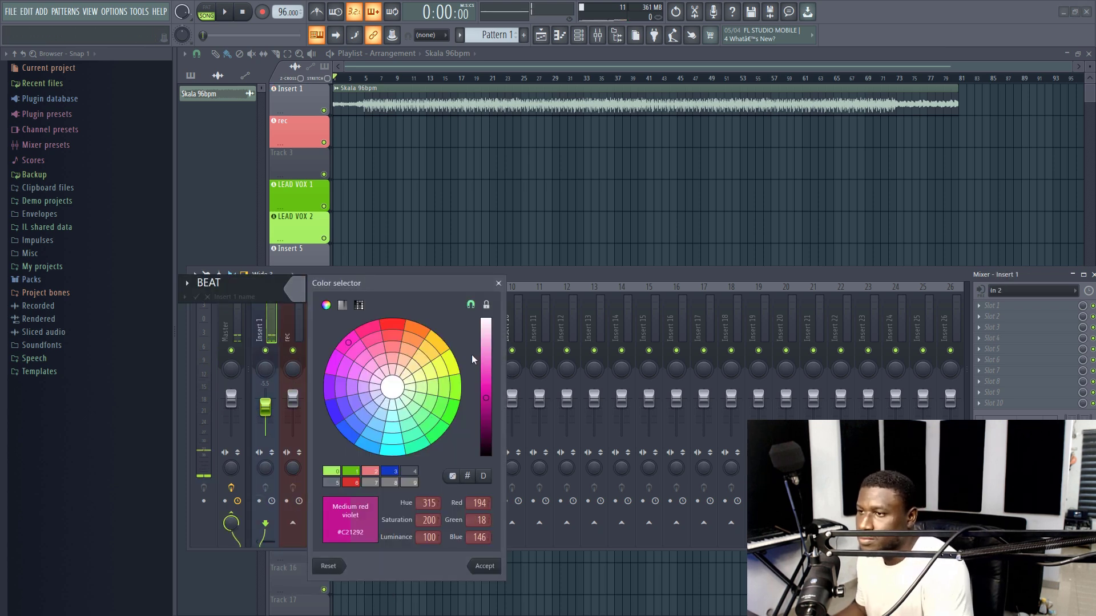
left_click(487, 350)
key("Return")
key("Return")
Set the audio input of the rec mixer track to In 2.
left_click(291, 450)
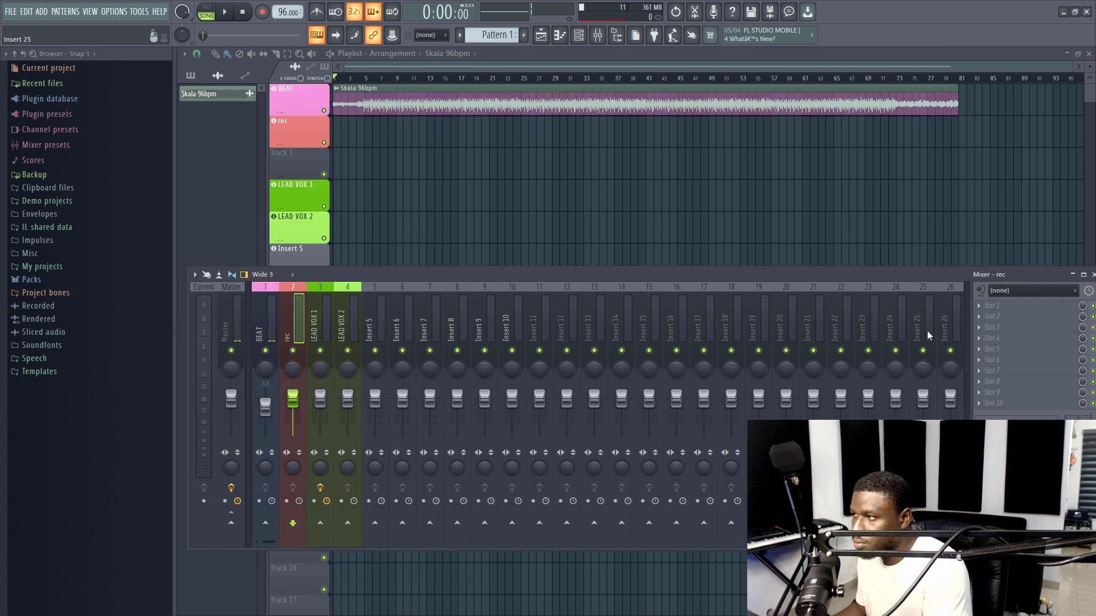
left_click(1022, 291)
left_click(1021, 342)
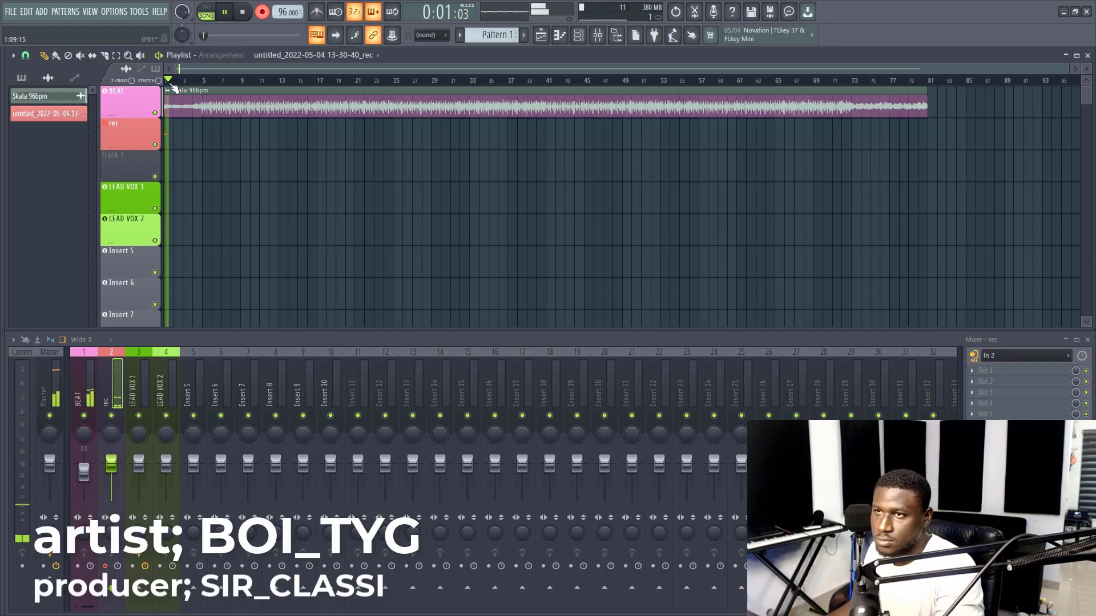
Make the playlist tracks taller and follow the vocal take as it records on the rec track over the beat.
scroll(174, 86, "up", 4)
scroll(171, 83, "up", 3)
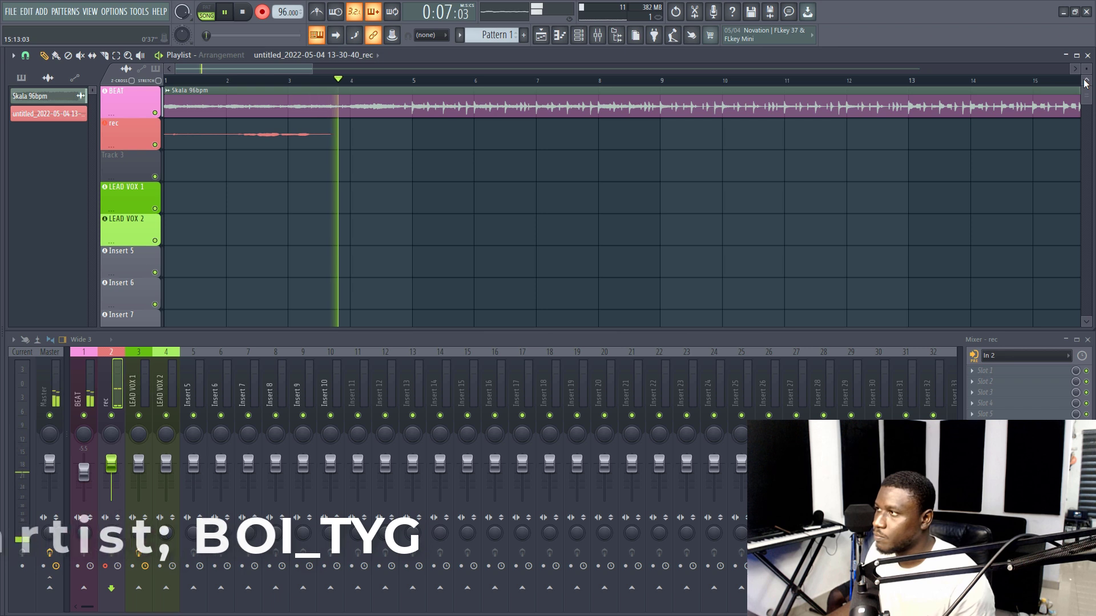
left_click_drag(1087, 70, 1087, 83)
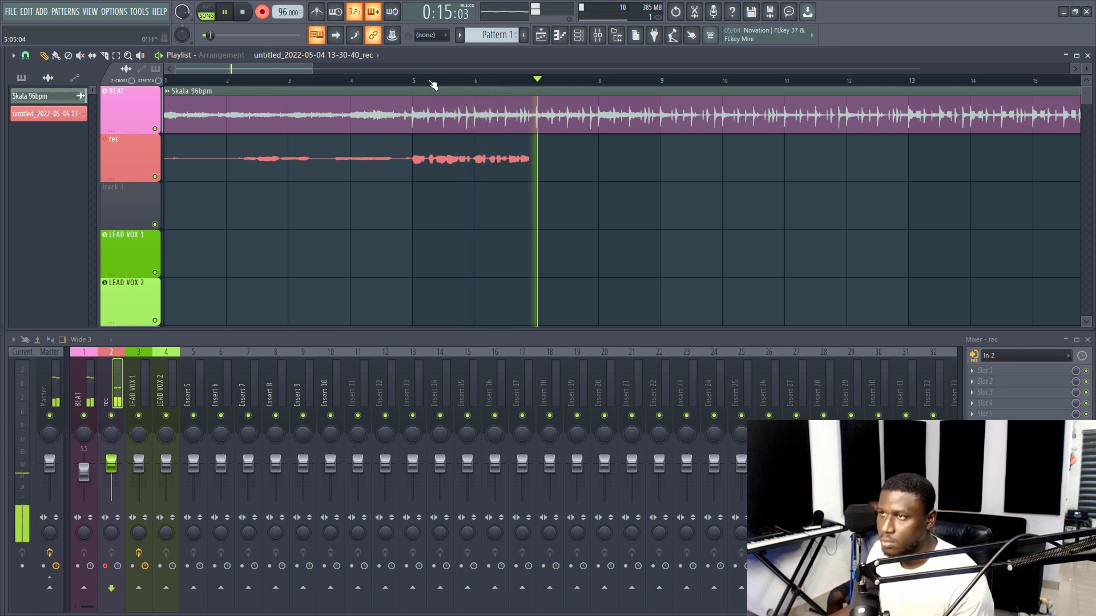
scroll(432, 84, "down", 2)
scroll(432, 84, "down", 4)
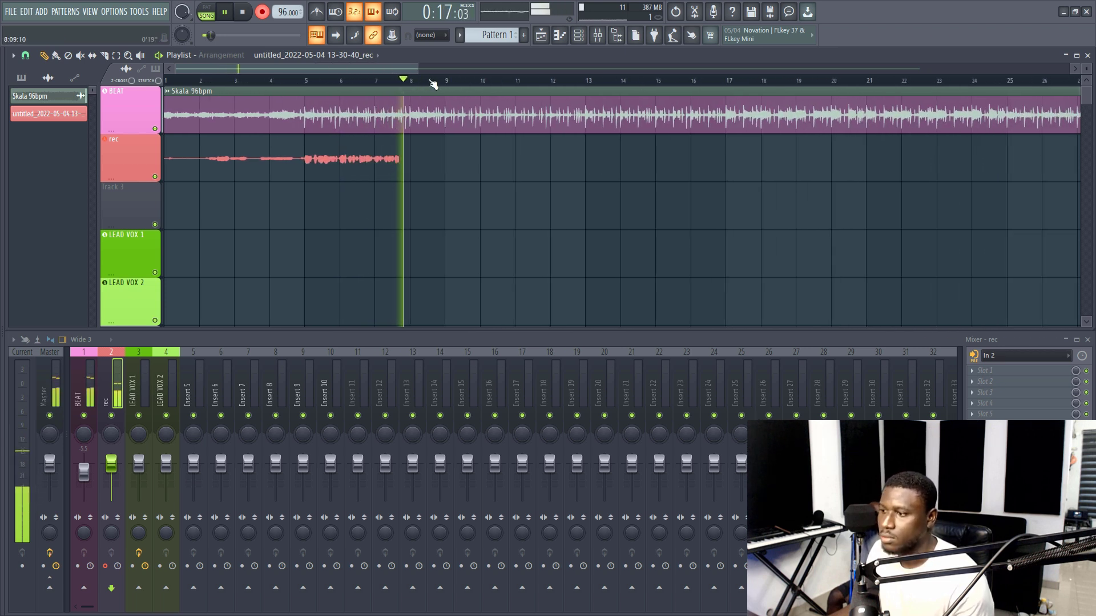
scroll(431, 84, "down", 1)
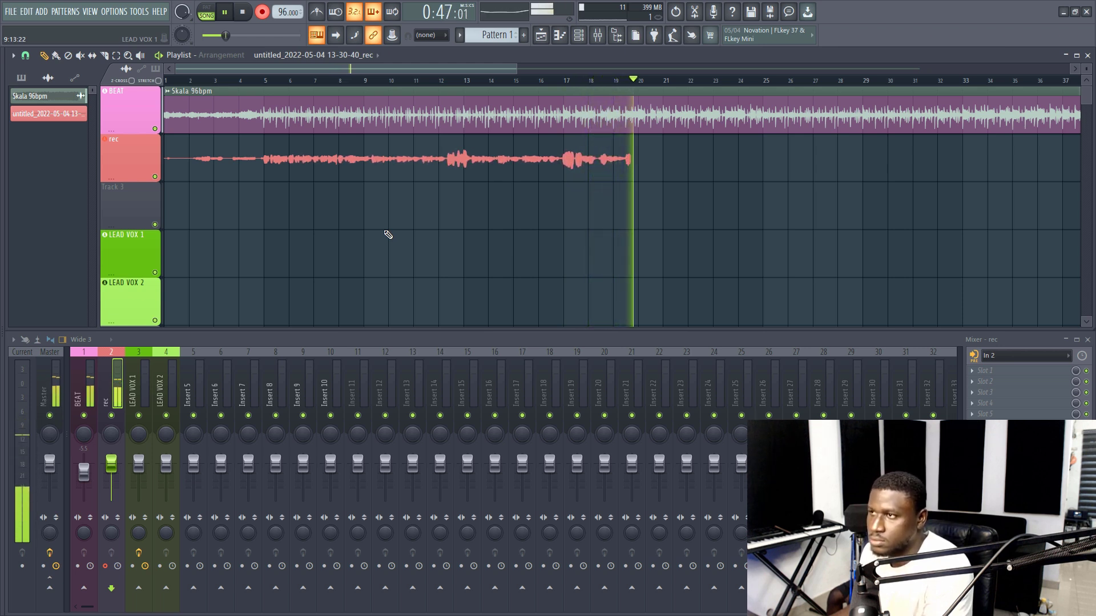
scroll(460, 81, "down", 4)
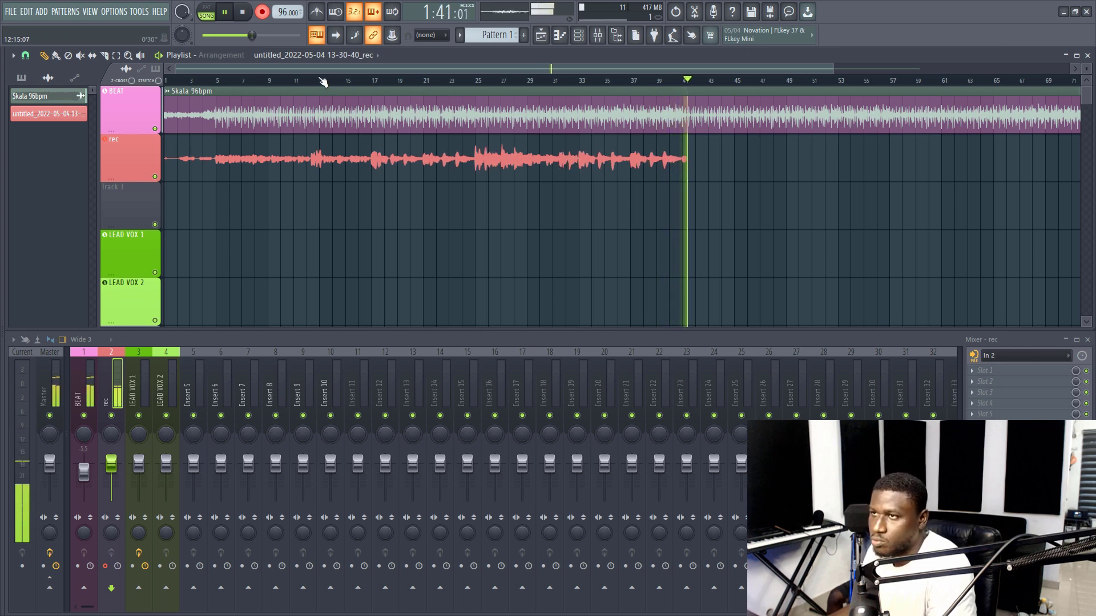
scroll(322, 82, "down", 2)
scroll(323, 82, "down", 1)
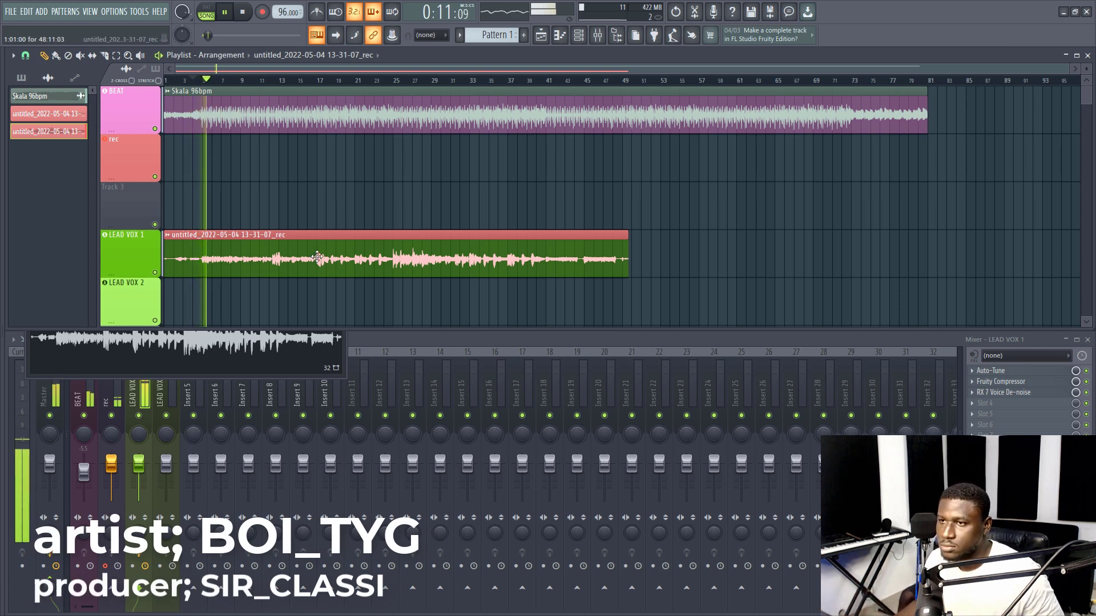
Review the RX 7 Voice De-noise and Auto-Tune settings on LEAD VOX 1 while the recorded vocal plays.
left_click(1009, 393)
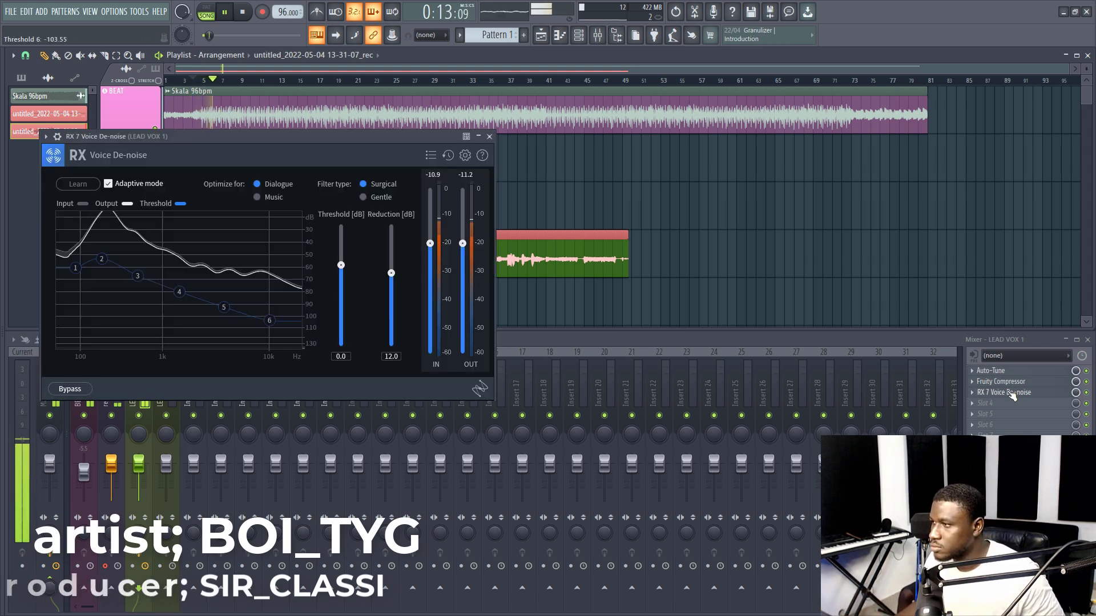
left_click(990, 370)
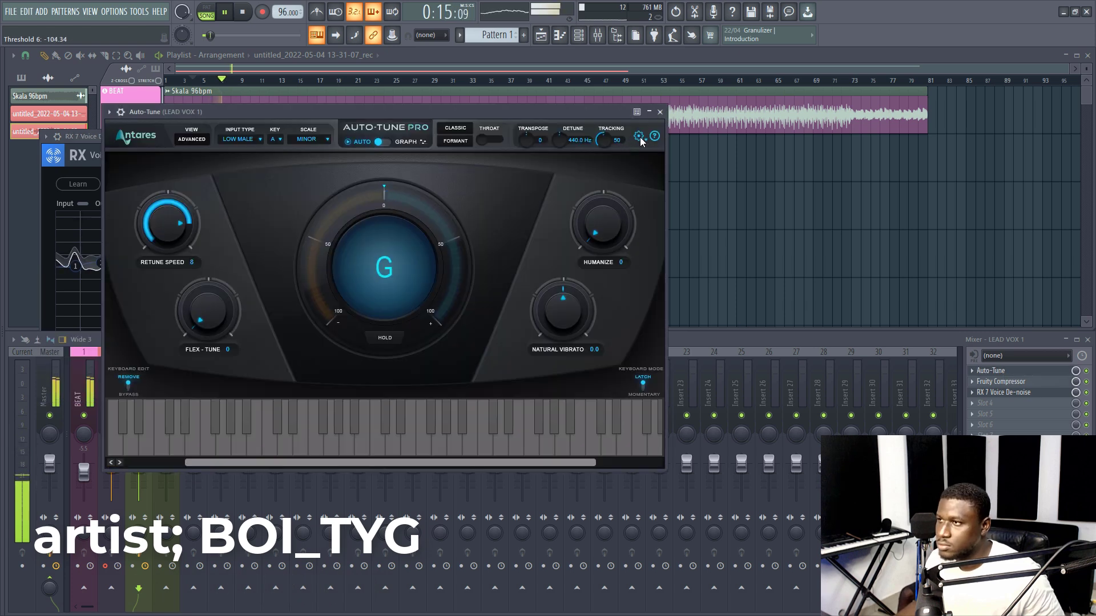
left_click(638, 139)
left_click(702, 333)
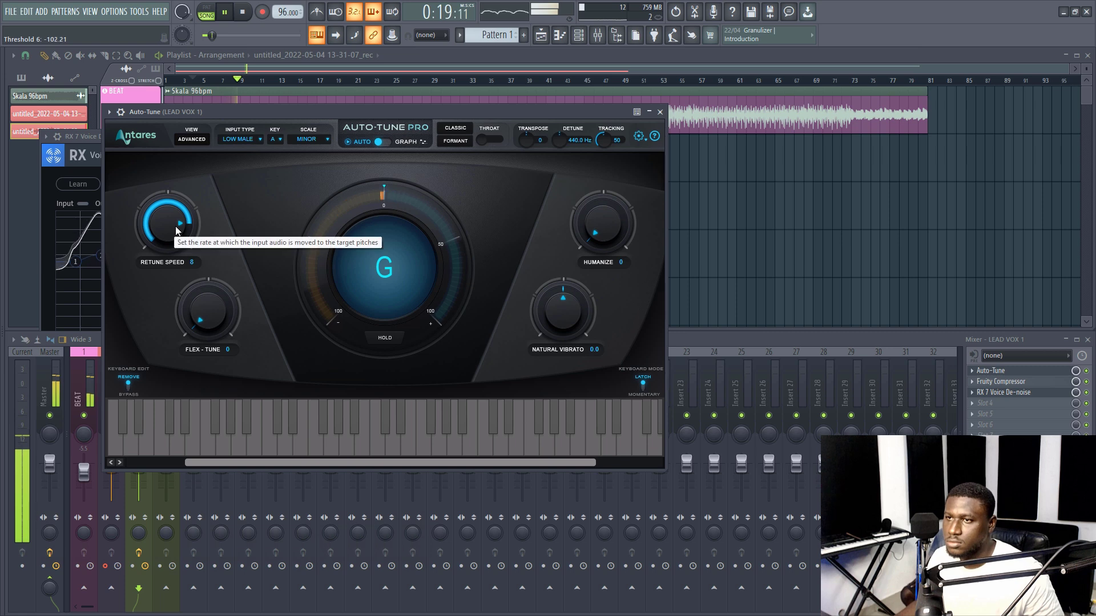
left_click(661, 112)
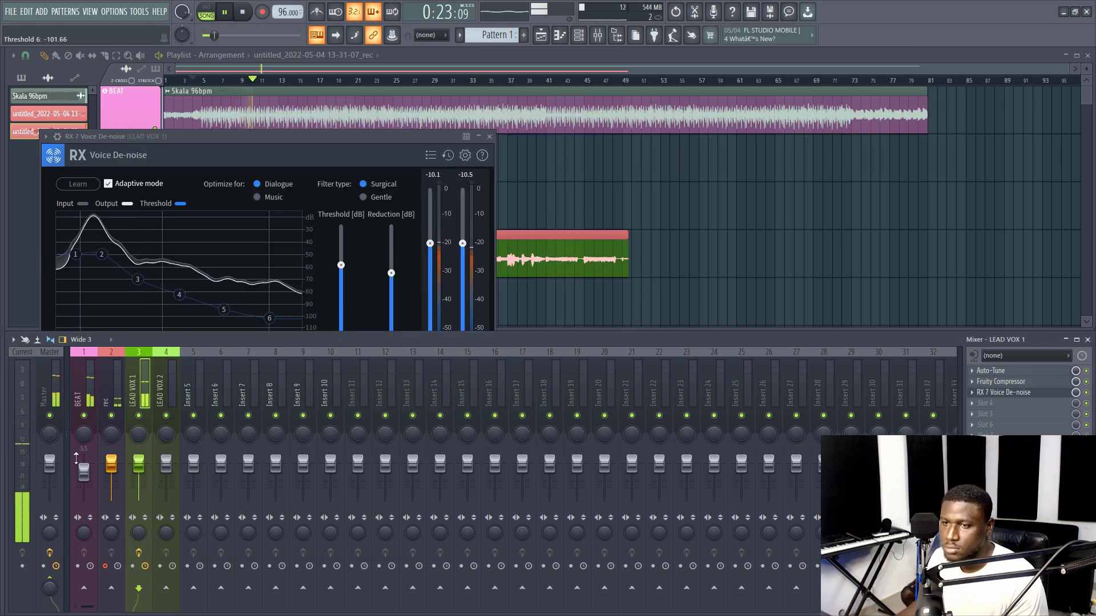
Lower the LEAD VOX 1 mixer fader to balance the vocal against the beat, checking its Fruity Compressor settings during playback.
left_click_drag(139, 464, 139, 471)
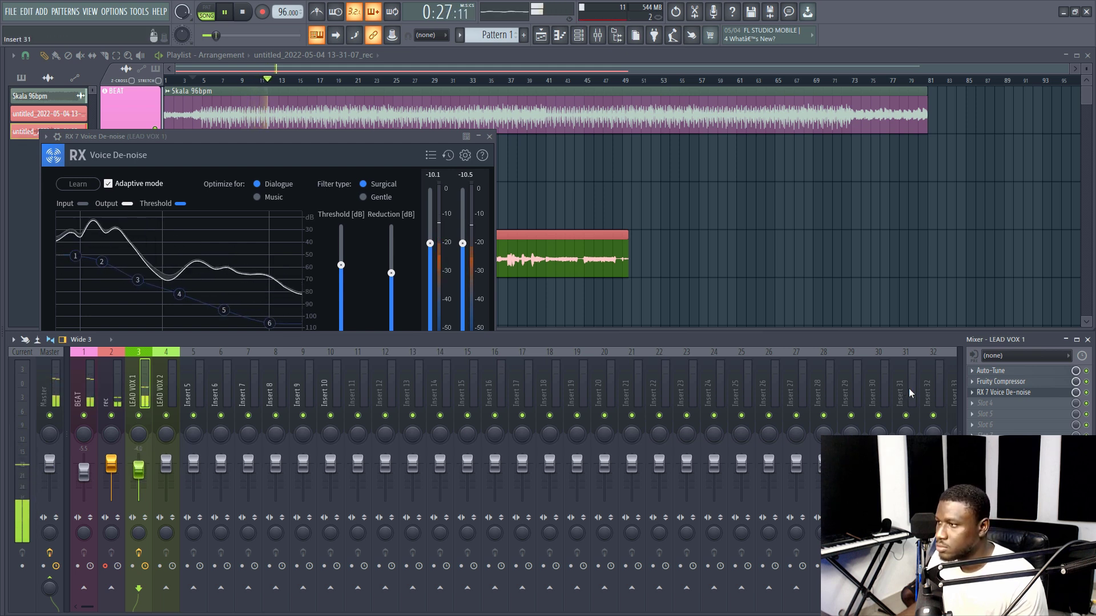
left_click(1003, 386)
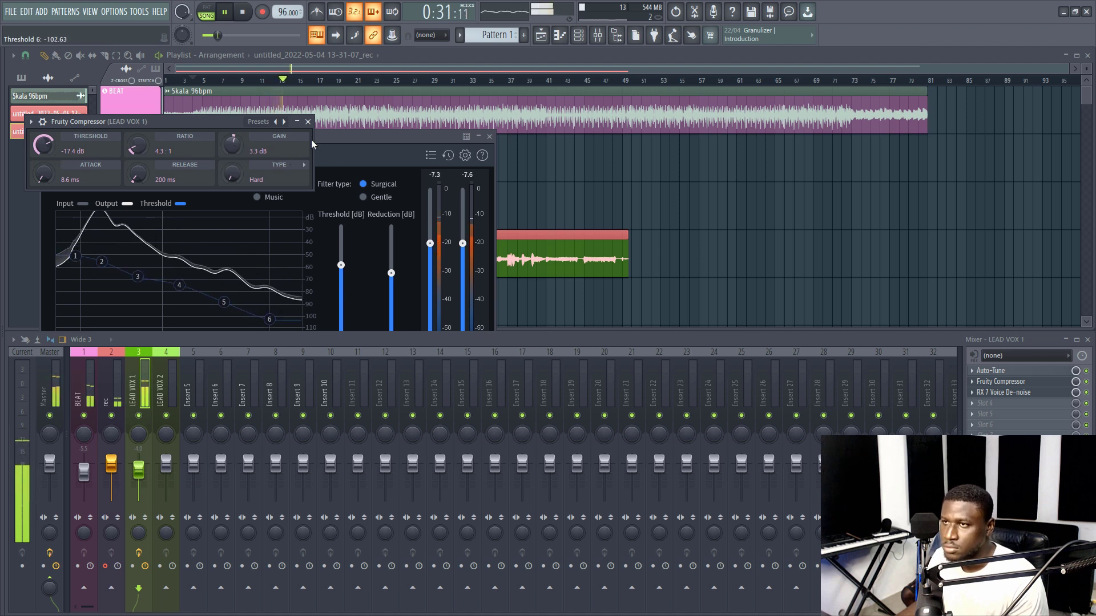
left_click(308, 123)
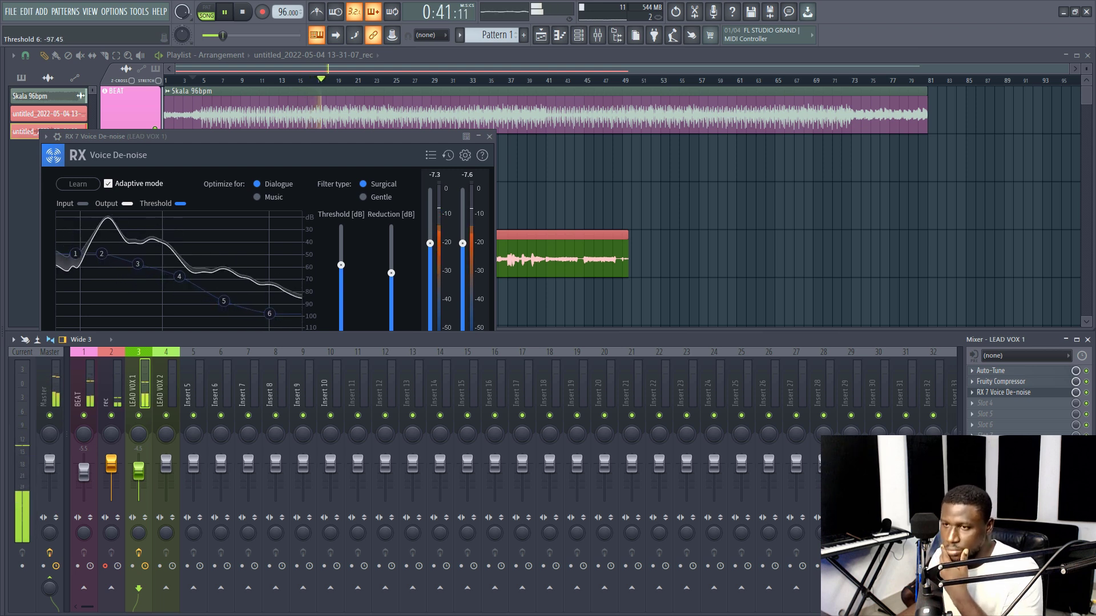
left_click_drag(140, 472, 140, 478)
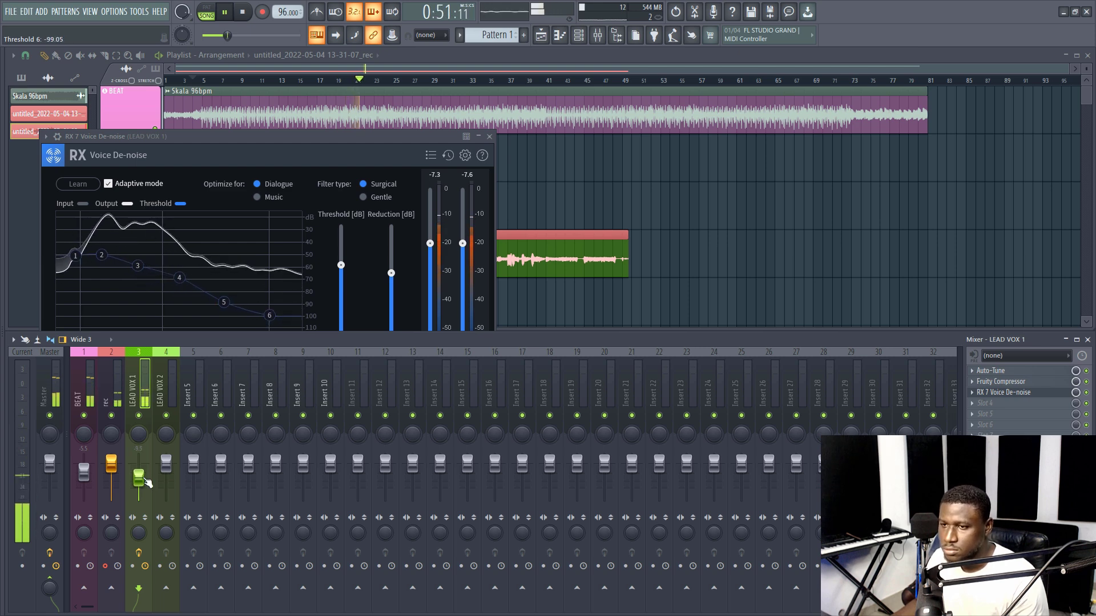
left_click(488, 138)
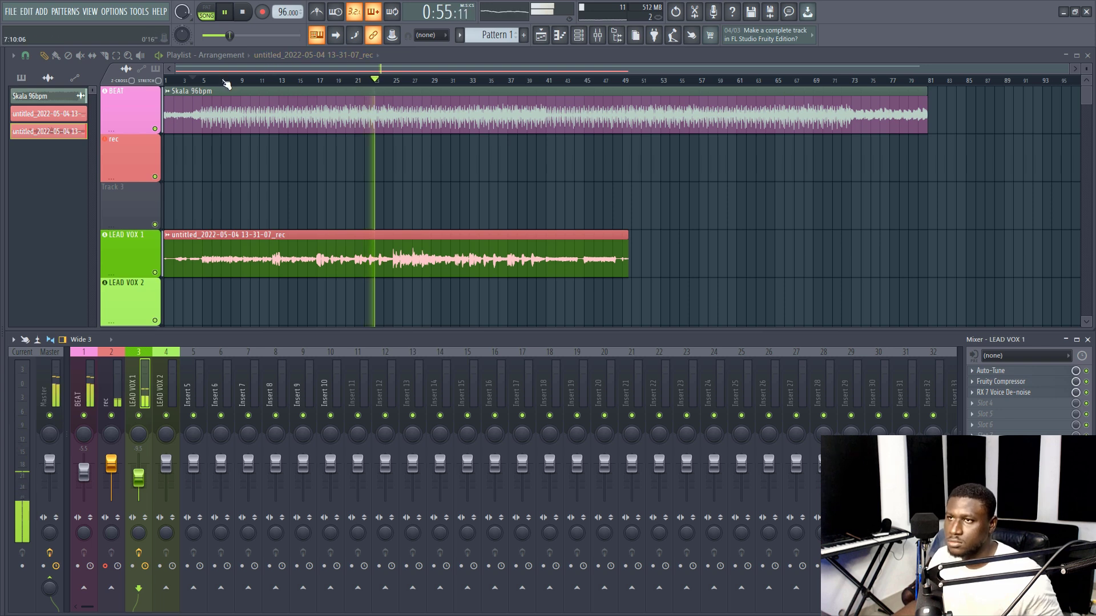
scroll(228, 69, "up", 4)
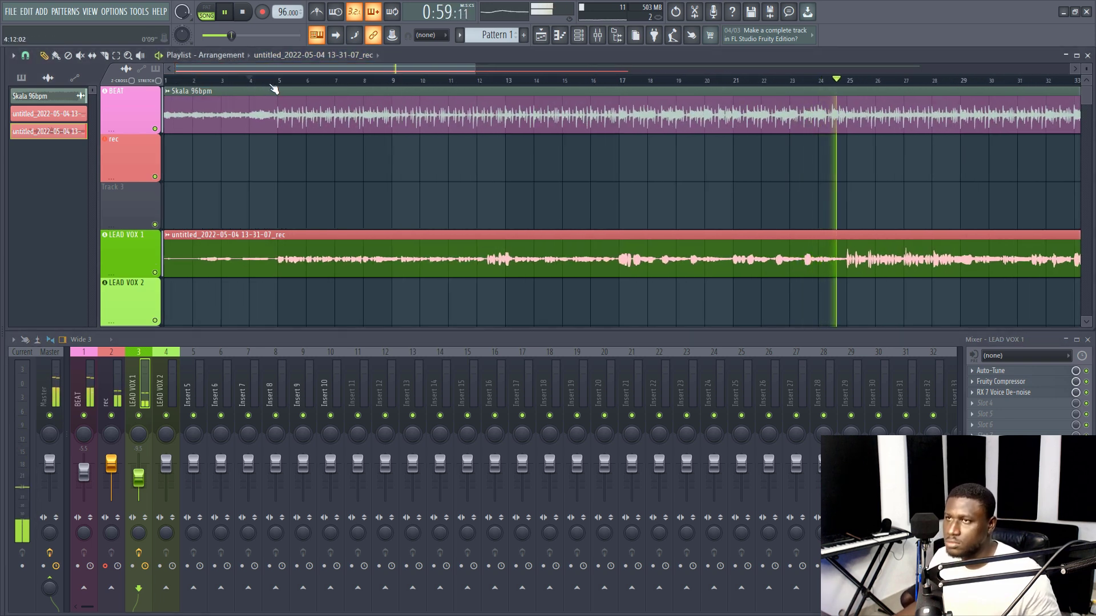
Play the LEAD VOX 1 take from about bar 25 and remove its clip from the playlist.
key("space")
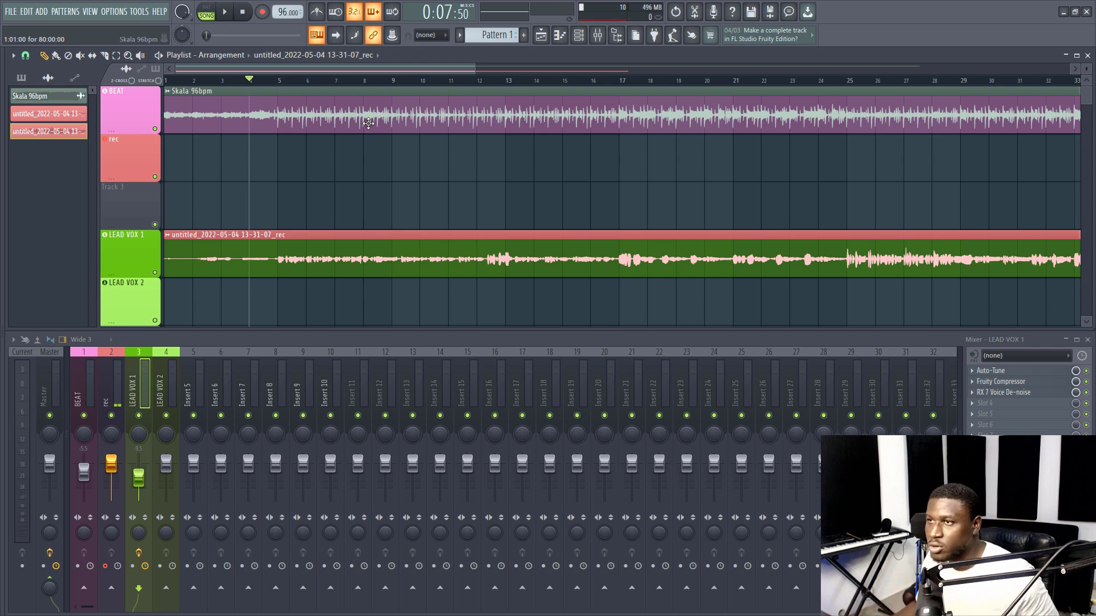
scroll(375, 92, "down", 3)
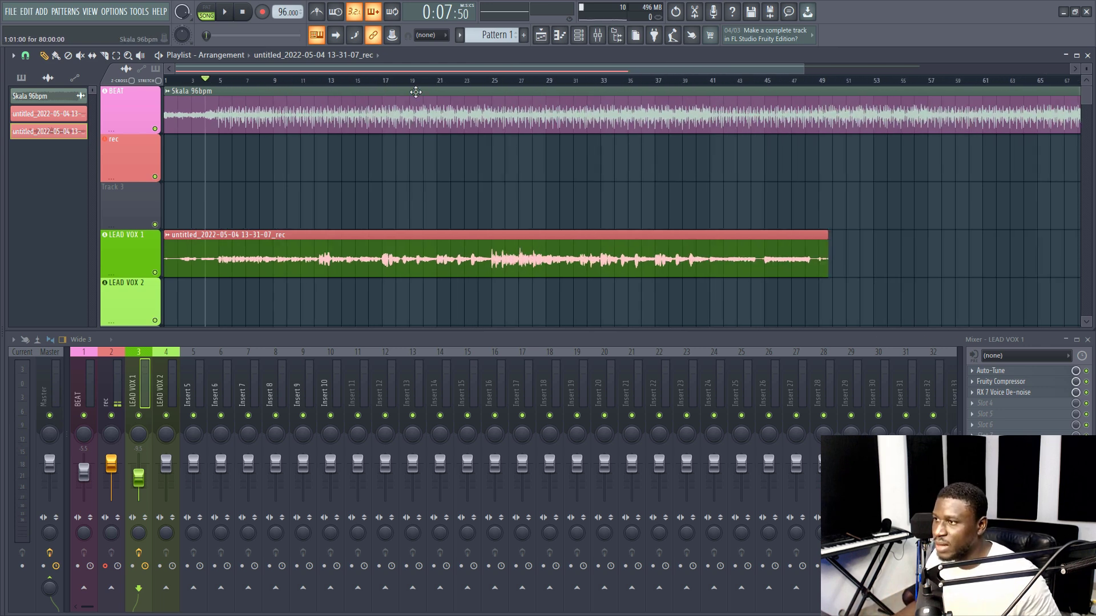
left_click(489, 81)
key("space")
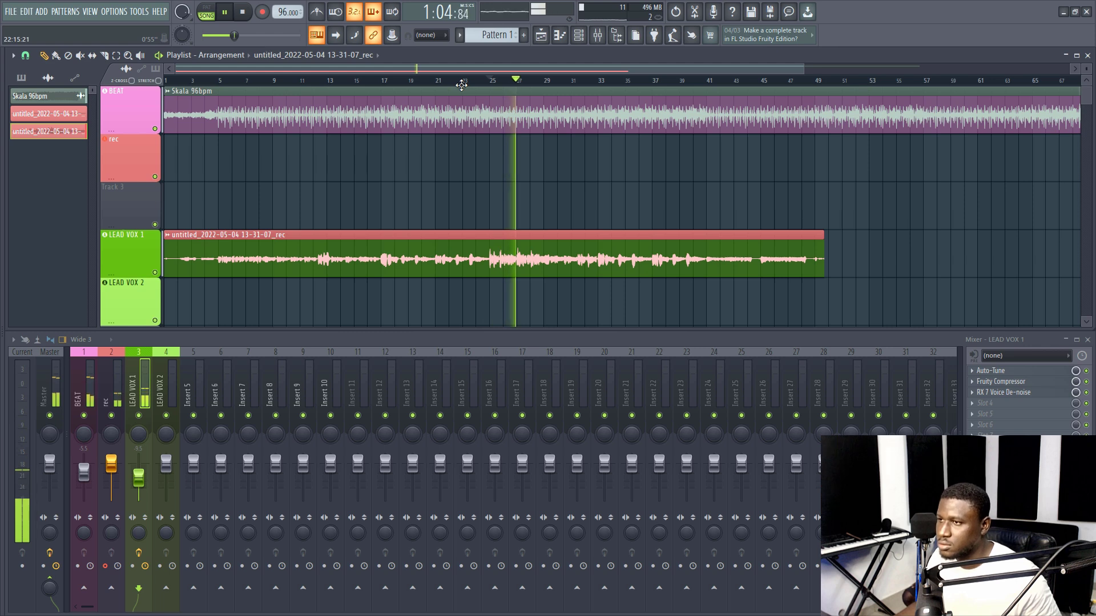
key("space")
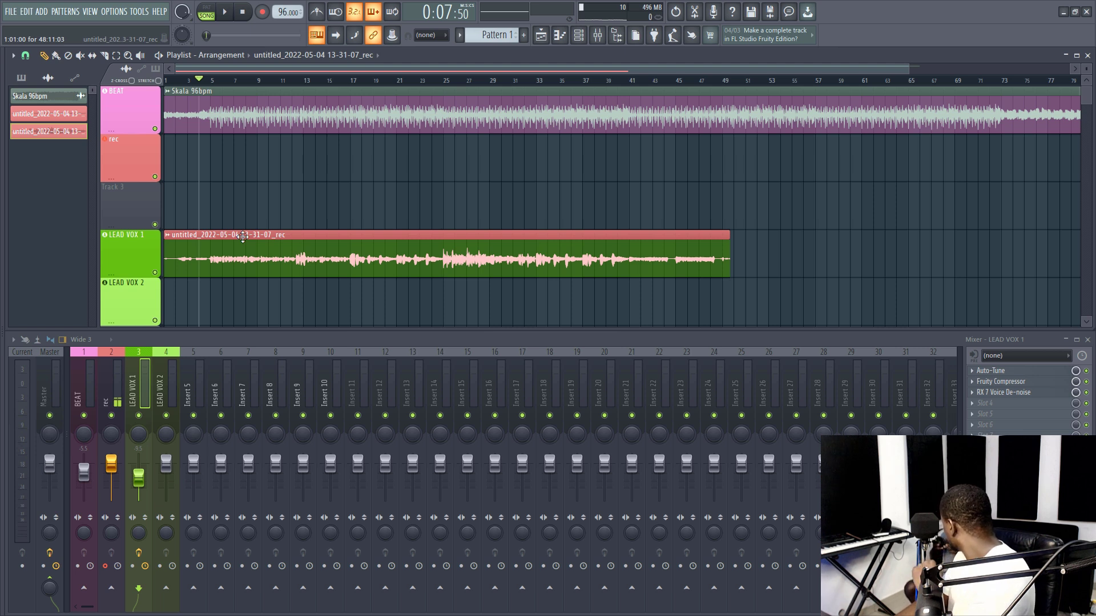
right_click(244, 239)
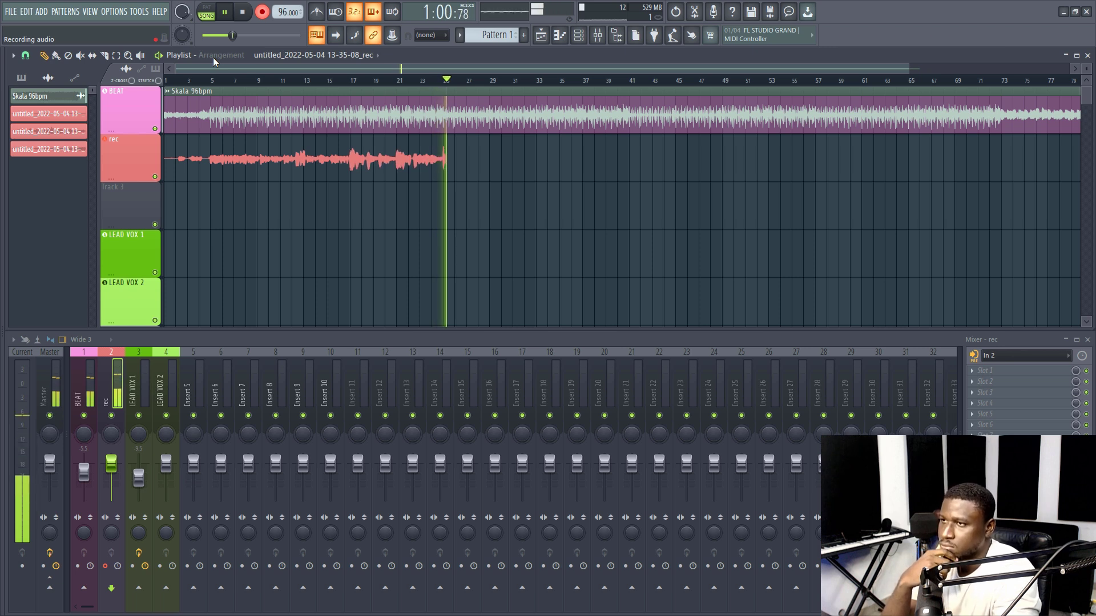
Stop recording the new vocal take, move its clip from the rec track to the start of LEAD VOX 1, and play it.
key("space")
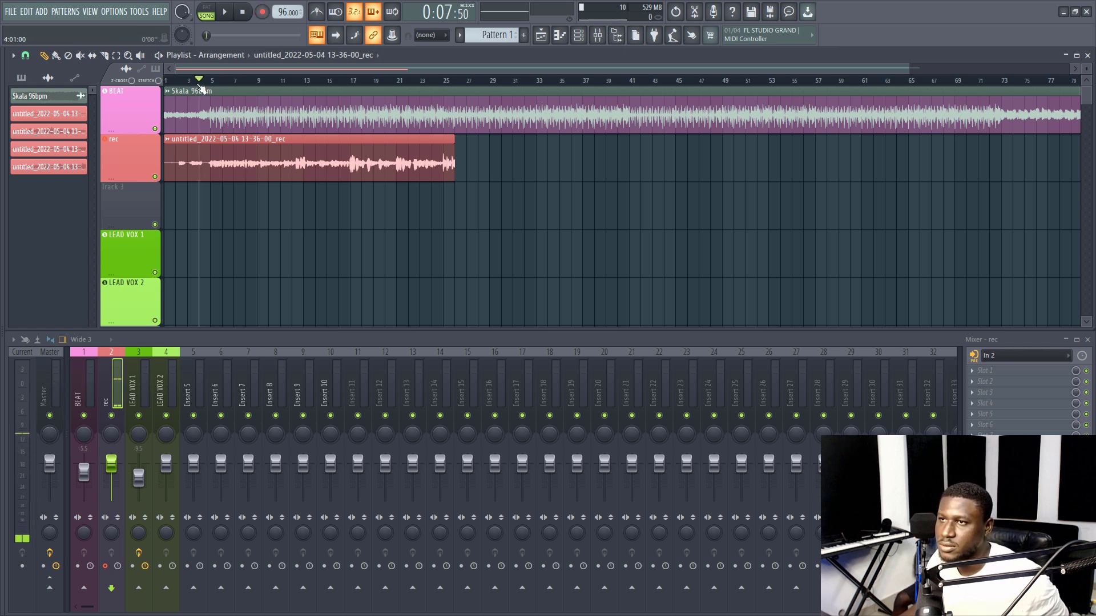
left_click_drag(178, 165, 177, 267)
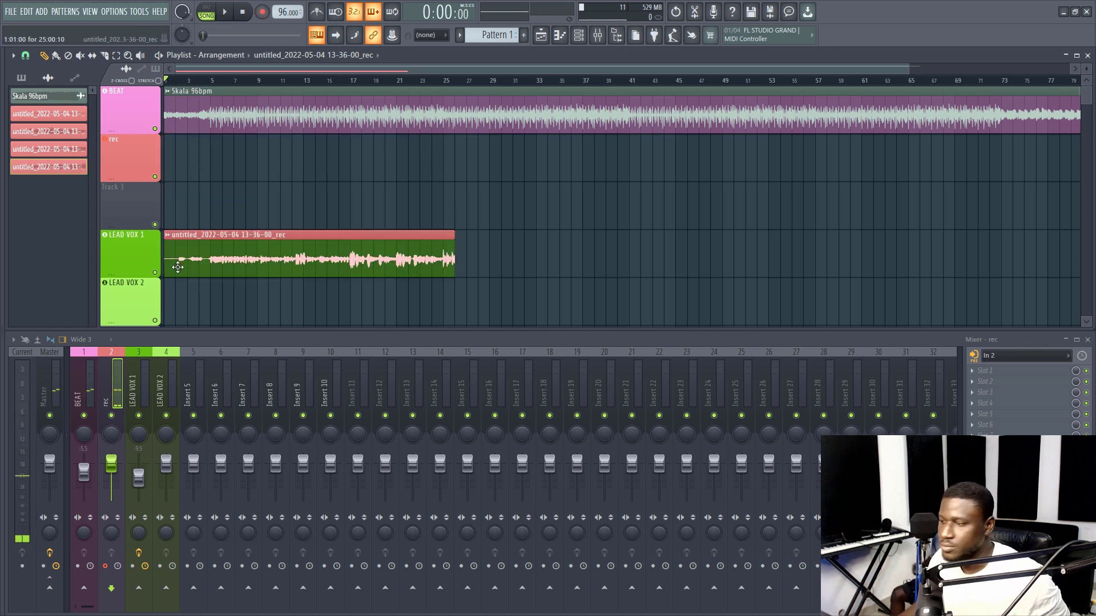
key("space")
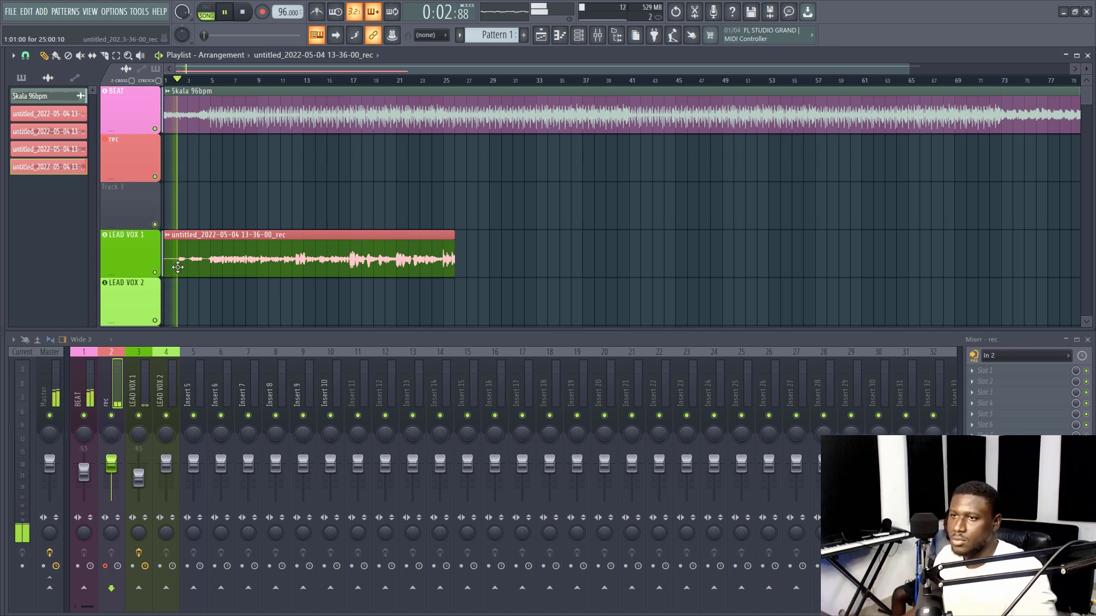
left_click(220, 286)
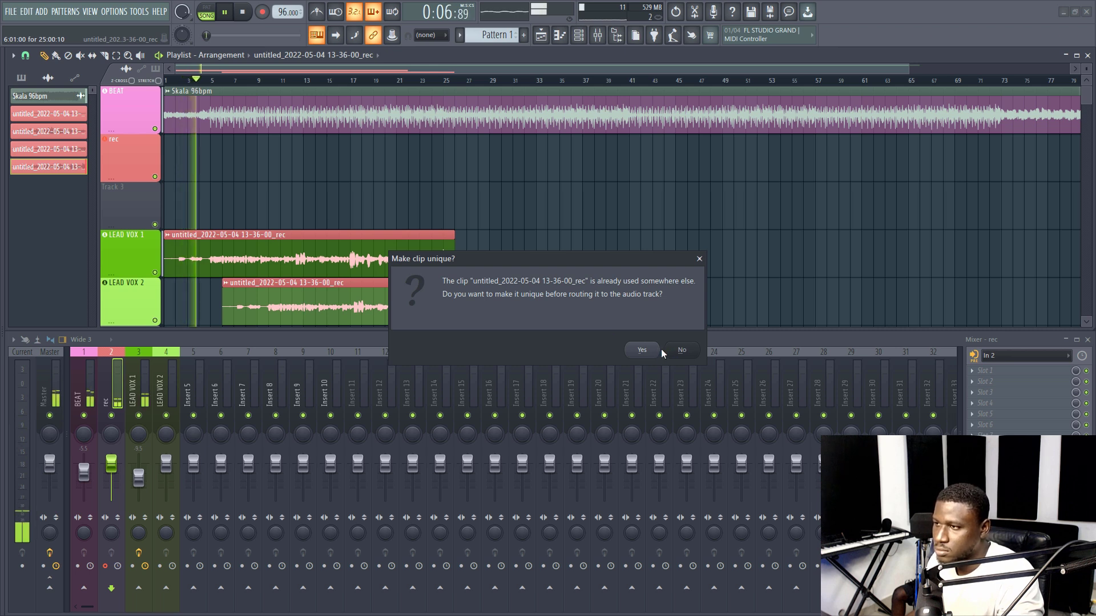
left_click(679, 350)
right_click(403, 311)
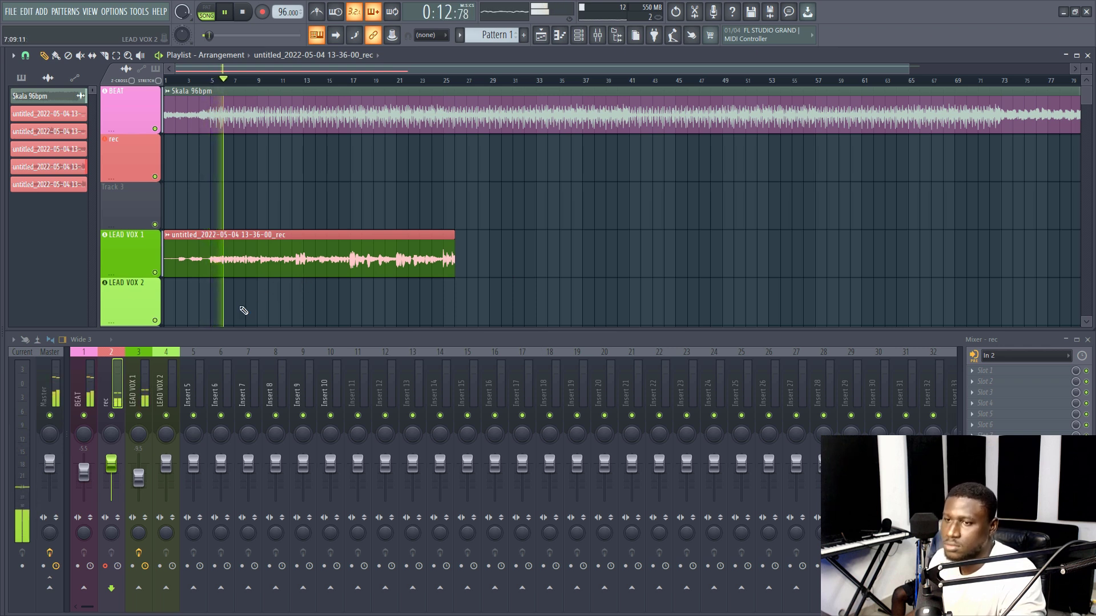
Raise the LEAD VOX 1 mixer fader slightly and listen to the take against the beat from about bar 7.
left_click(132, 395)
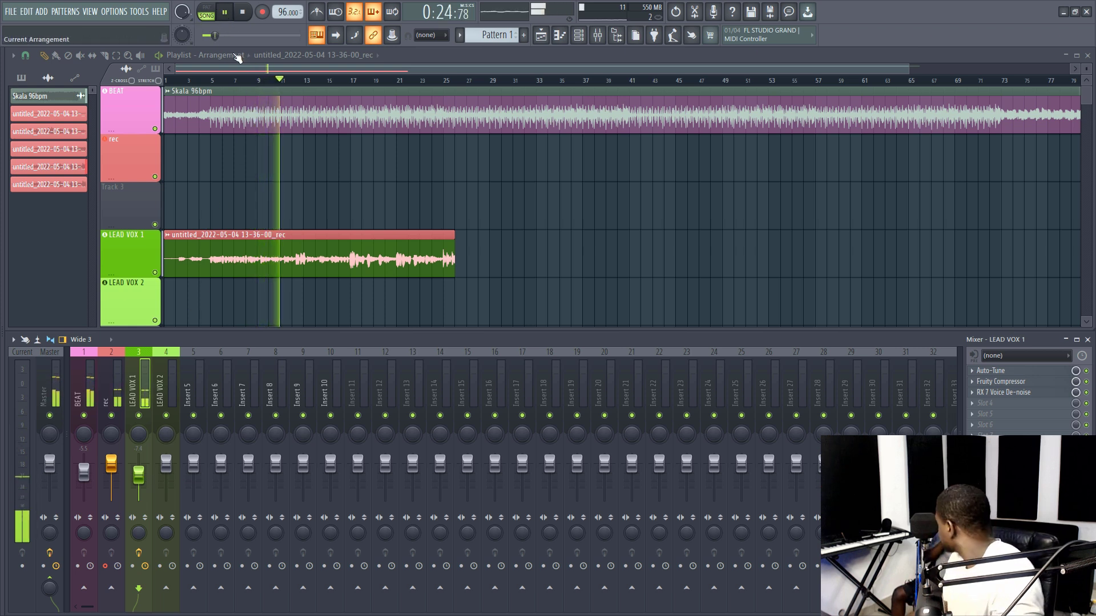
left_click(242, 86)
scroll(245, 82, "up", 4)
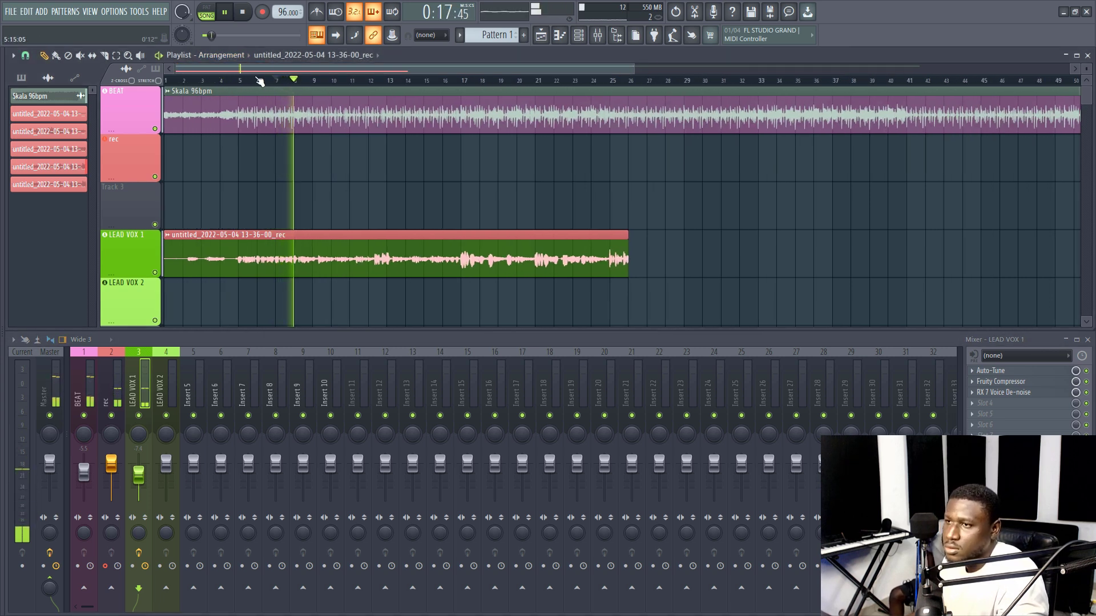
scroll(259, 82, "up", 2)
scroll(260, 82, "up", 1)
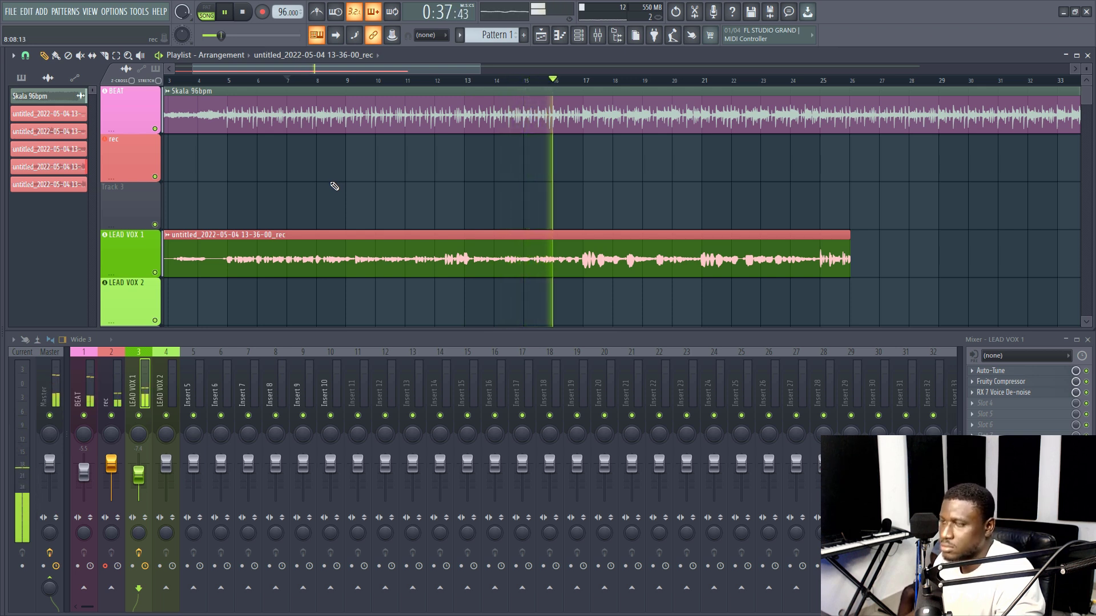
scroll(329, 85, "down", 2)
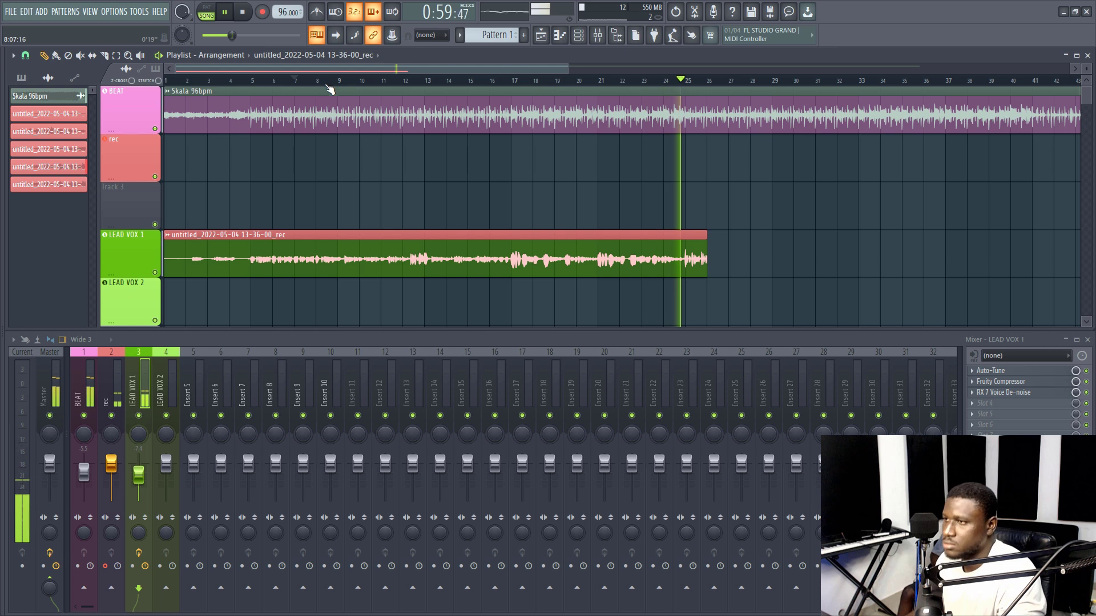
key("space")
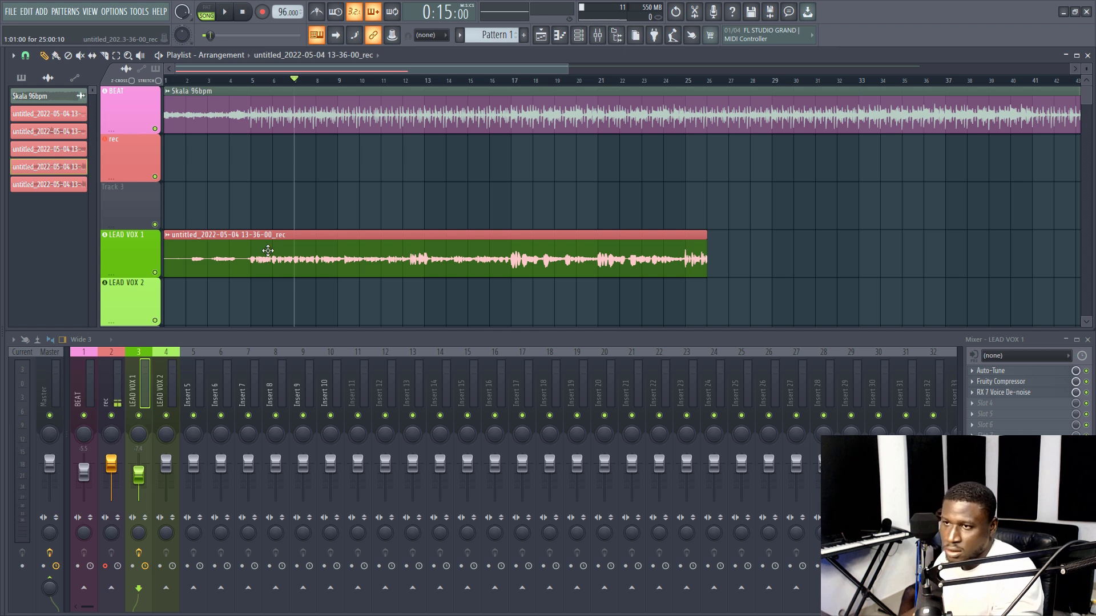
Move the LEAD VOX 1 take down to LEAD VOX 2 and mute that playlist track.
left_click_drag(248, 245, 247, 296)
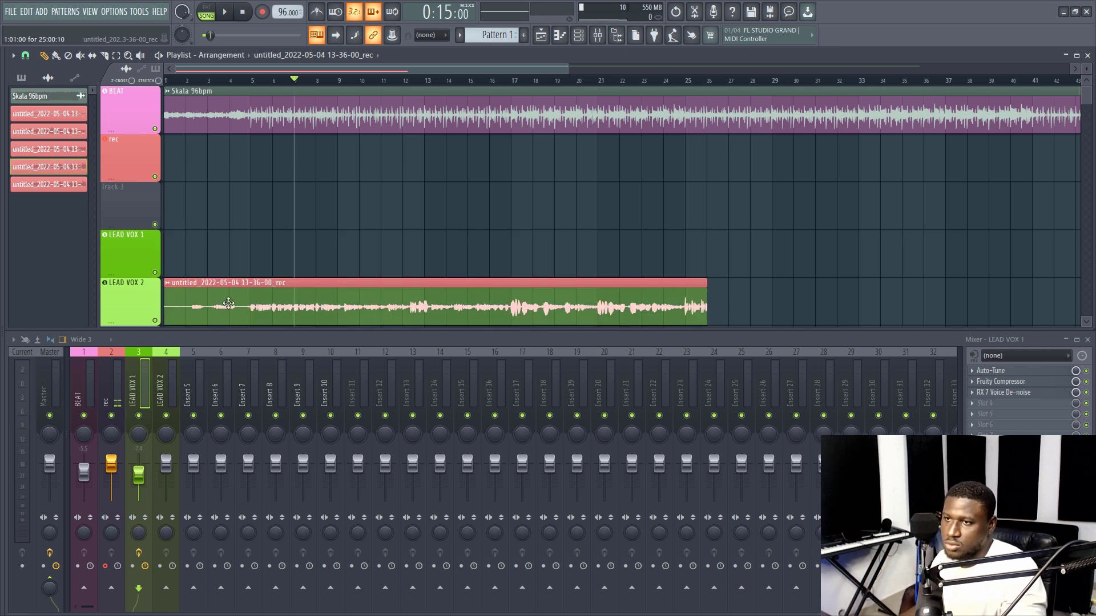
left_click(155, 320)
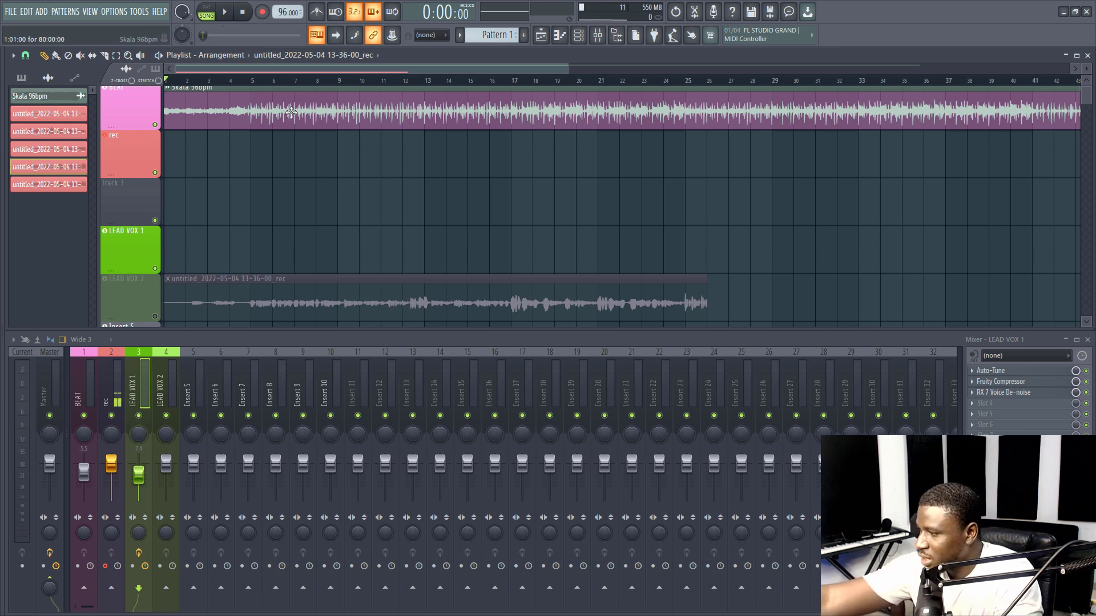
Record another vocal take through the rec mixer track from the song start, move it to LEAD VOX 1, and play it back.
left_click(111, 383)
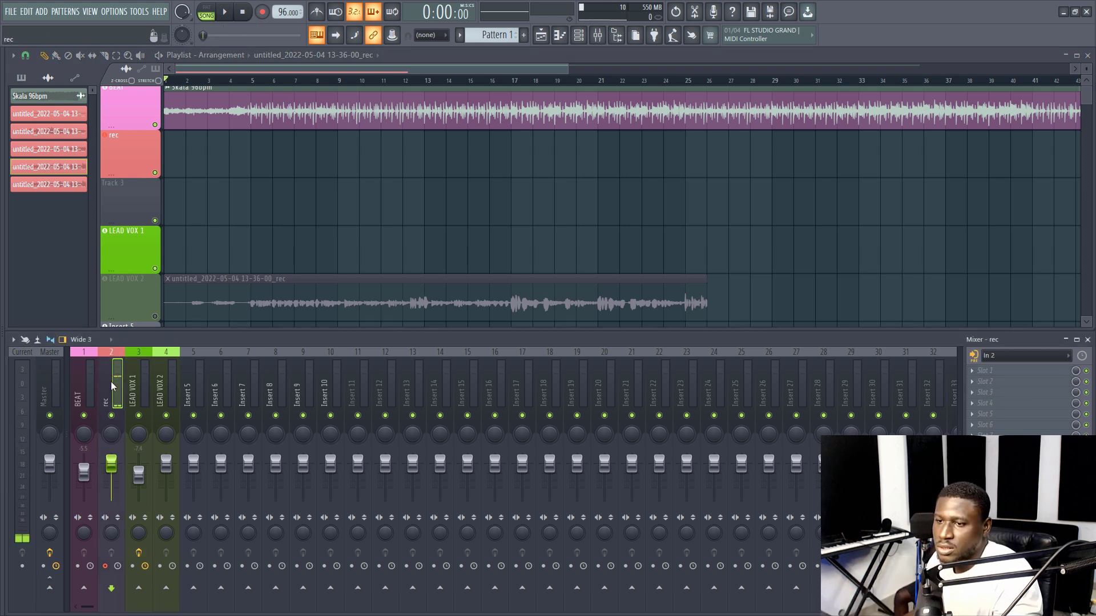
left_click(226, 12)
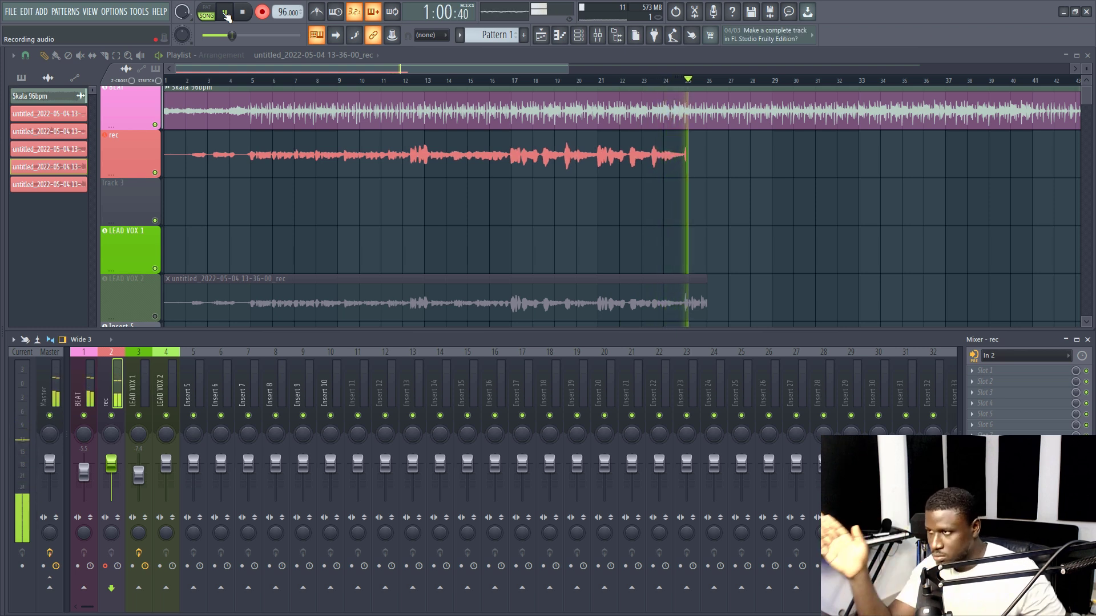
left_click(225, 13)
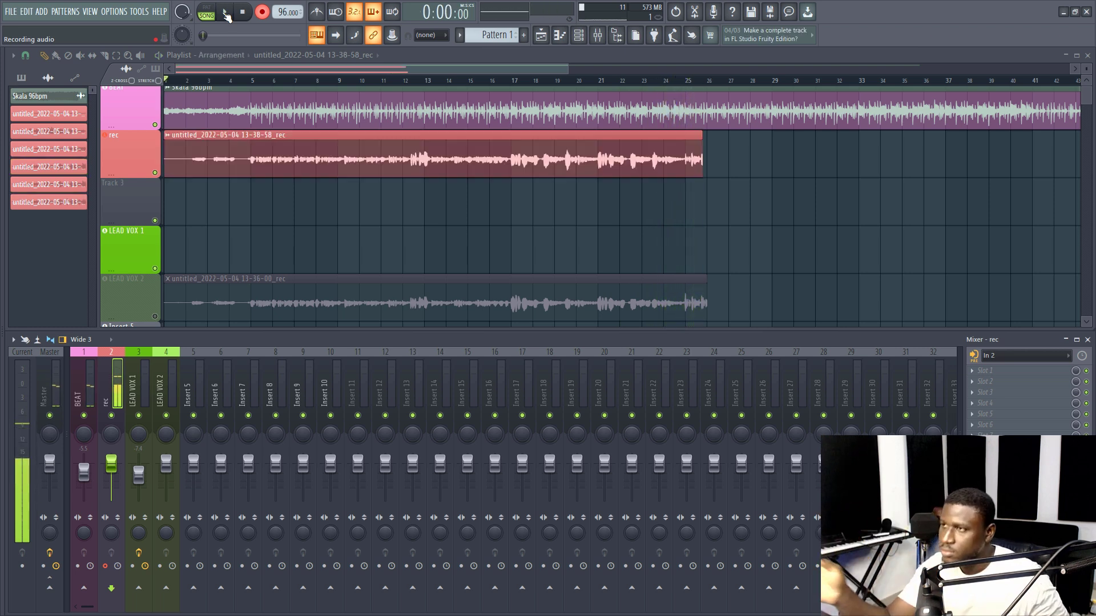
left_click_drag(232, 137, 208, 247)
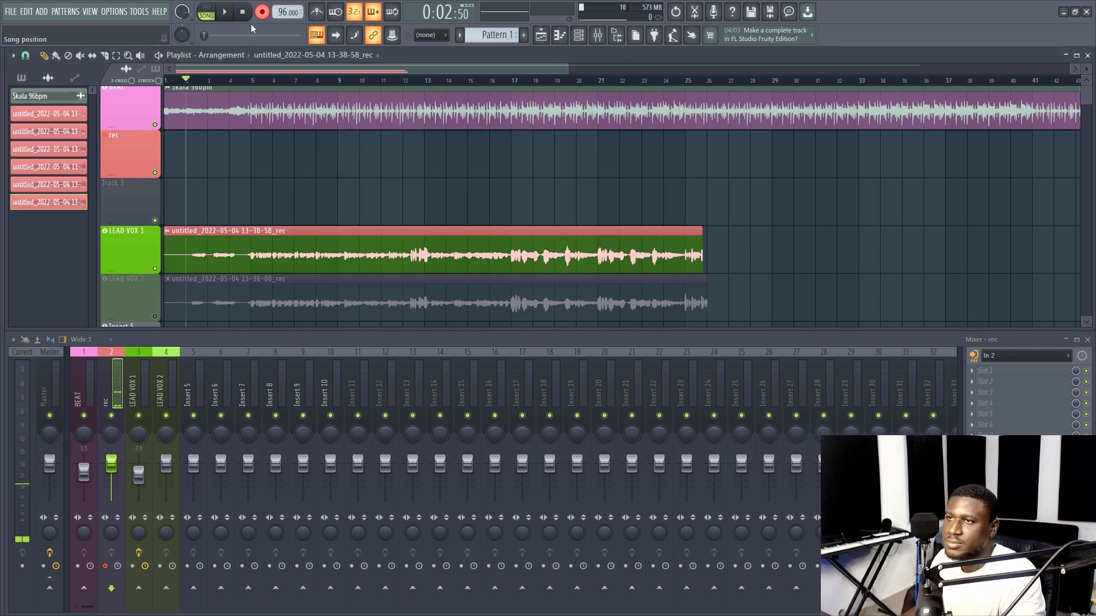
key("space")
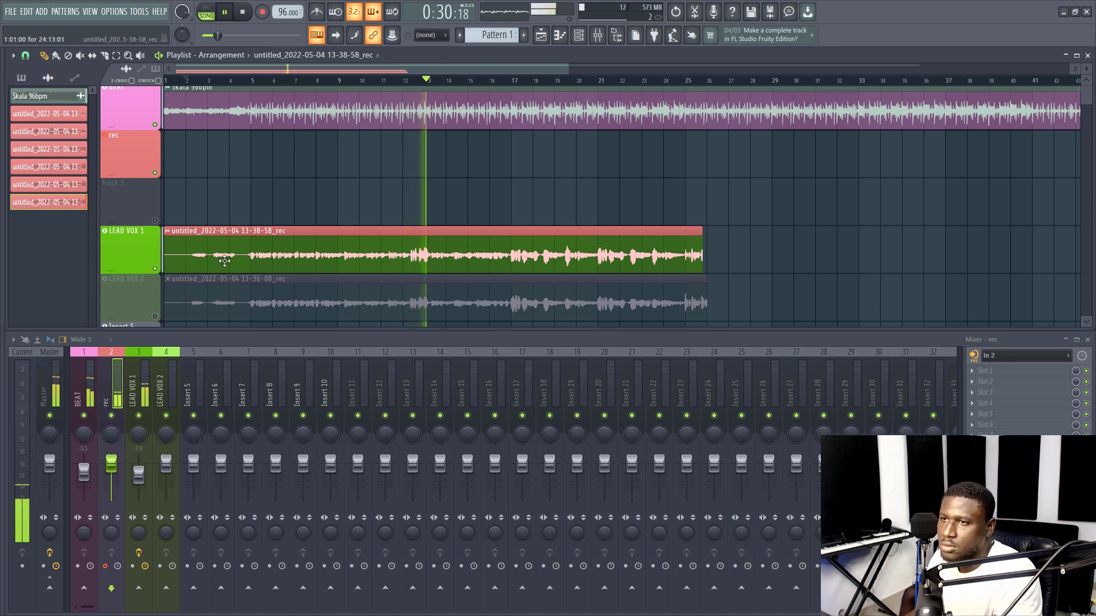
Park the 13-38-58 take on muted Track 3, return the 13-36-00 take to LEAD VOX 1, and play it from bar 4.
left_click_drag(222, 263, 222, 214)
left_click_drag(203, 298, 203, 250)
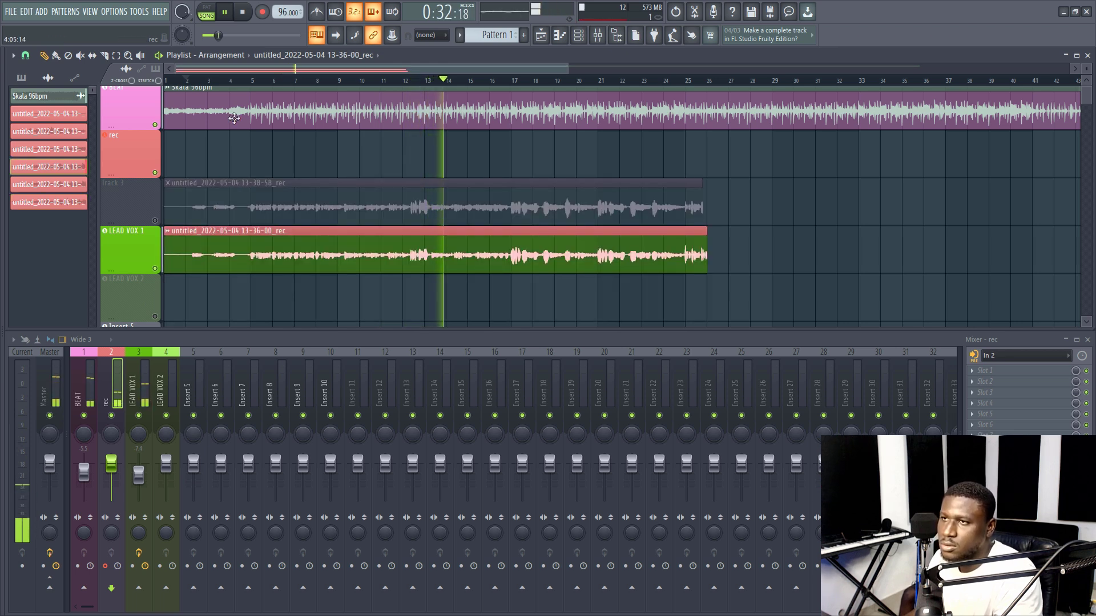
left_click(234, 80)
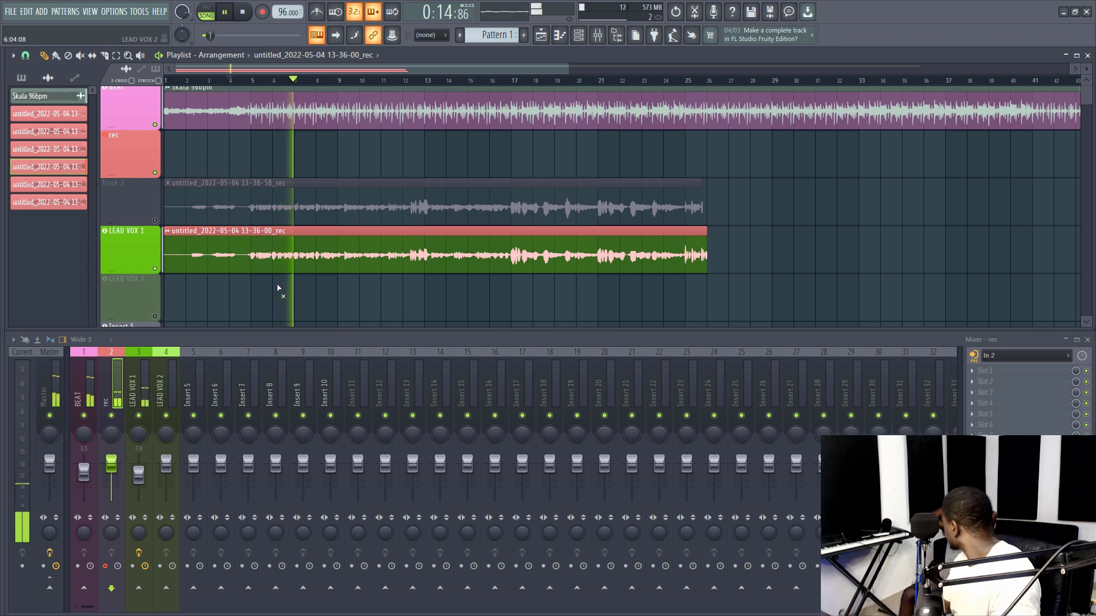
key("space")
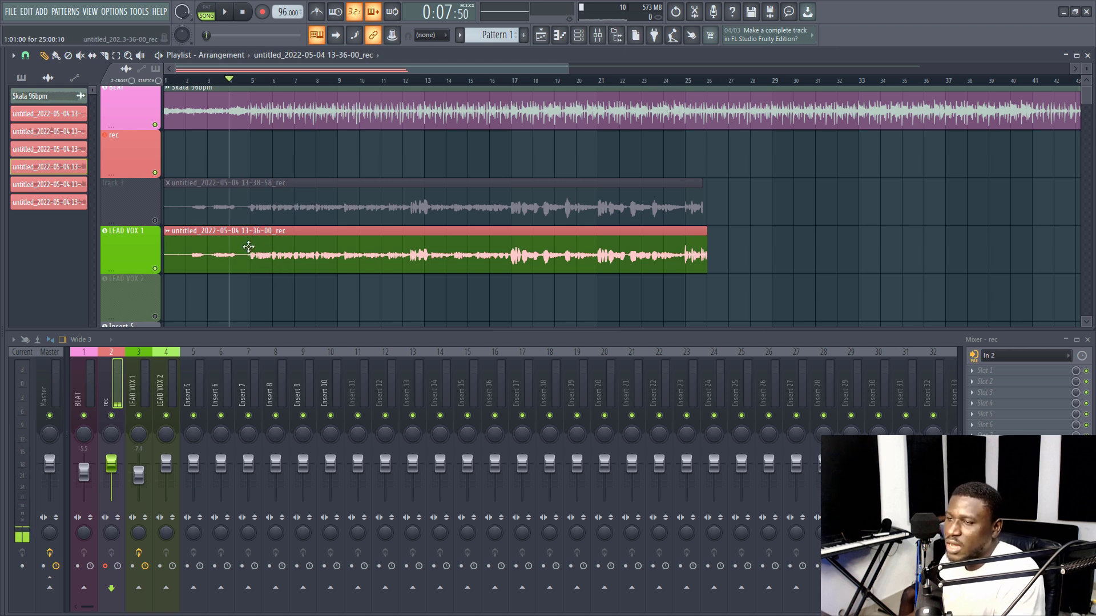
Play from bar 4 and slice the takes on Track 3 and LEAD VOX 1 at bar 17.
left_click(226, 13)
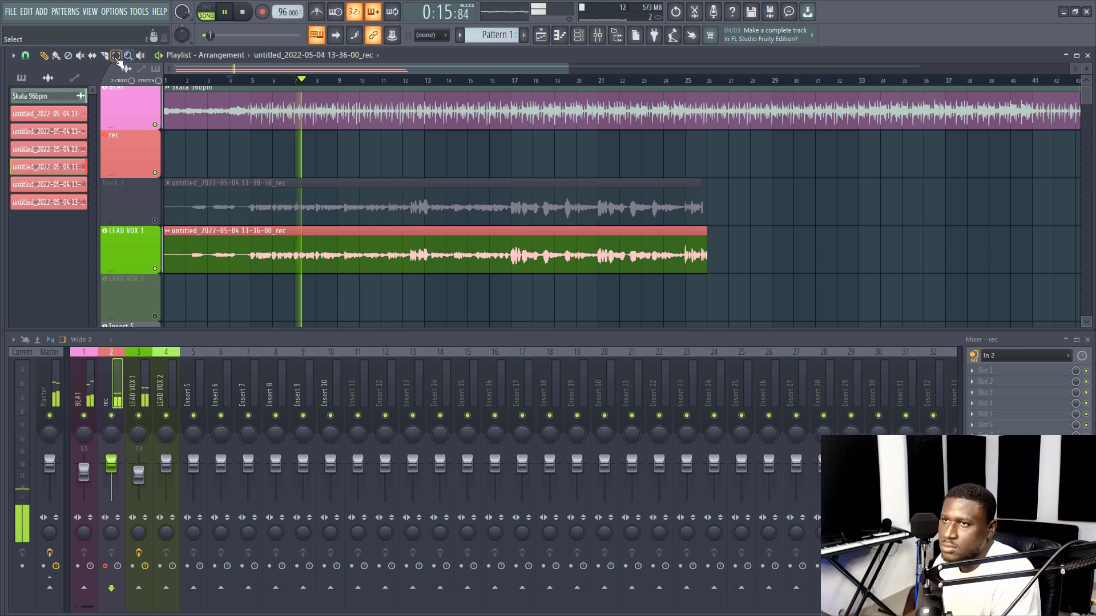
left_click_drag(512, 183, 513, 274)
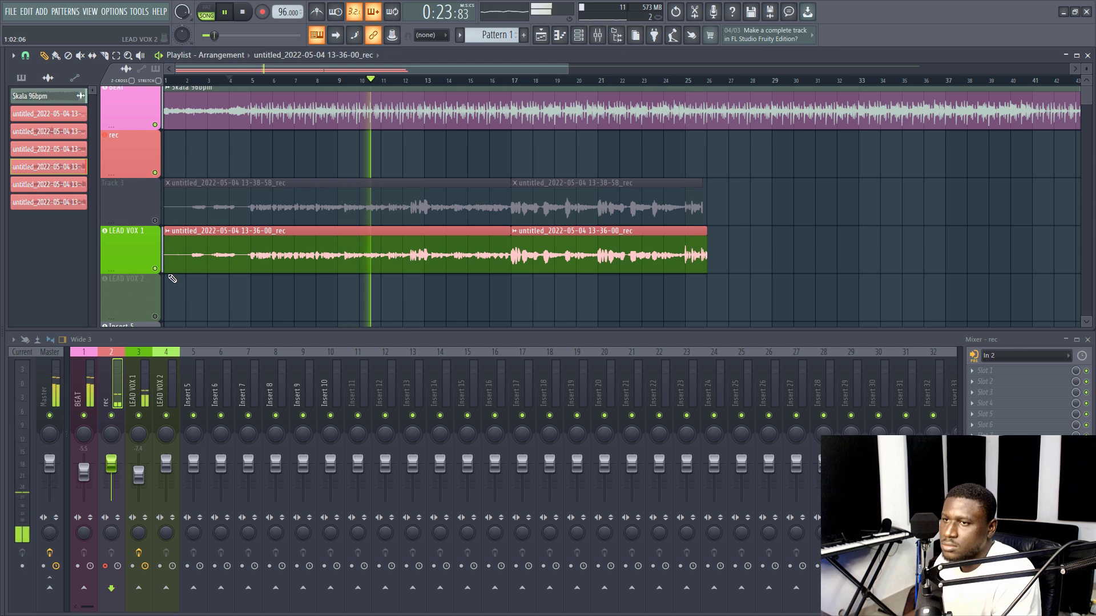
Swap the sections before bar 17, putting 13-38-58 on LEAD VOX 1 and 13-36-00 on LEAD VOX 2 as a unique clip, and play from bar 11.
left_click_drag(178, 255, 184, 301)
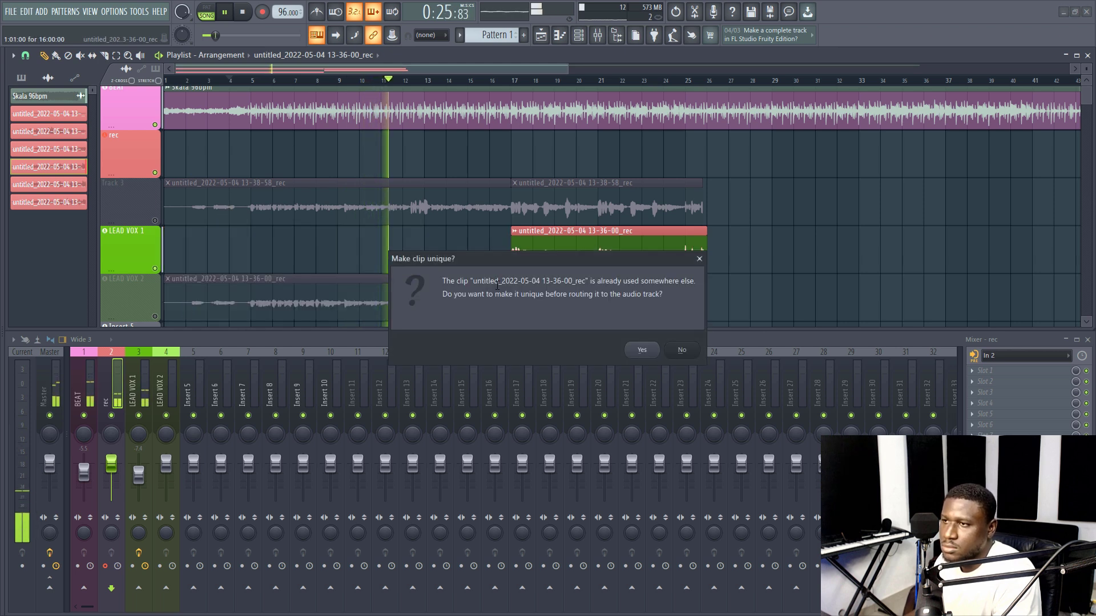
left_click(642, 350)
left_click_drag(297, 230, 299, 252)
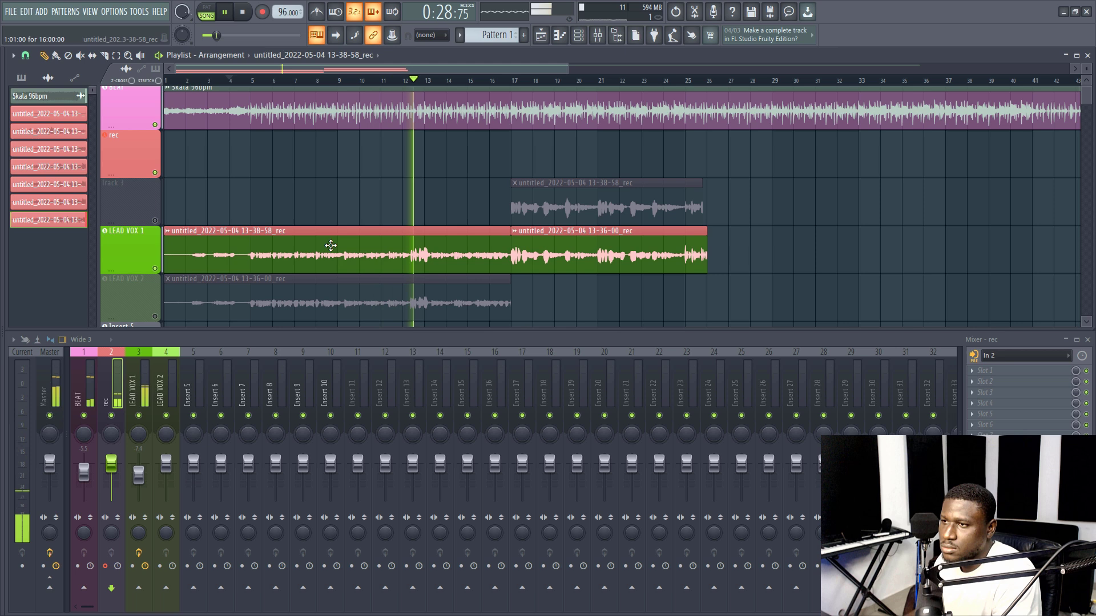
left_click(375, 81)
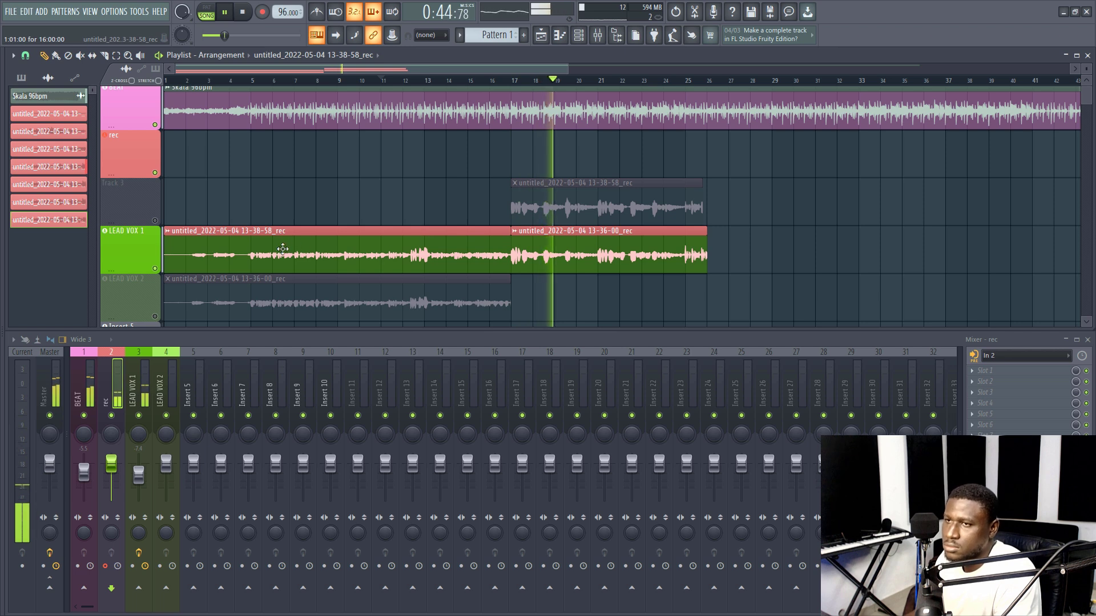
Return the first section of 13-38-58 to Track 3 and that of 13-36-00 to LEAD VOX 1, and stop playback.
left_click_drag(273, 232, 273, 184)
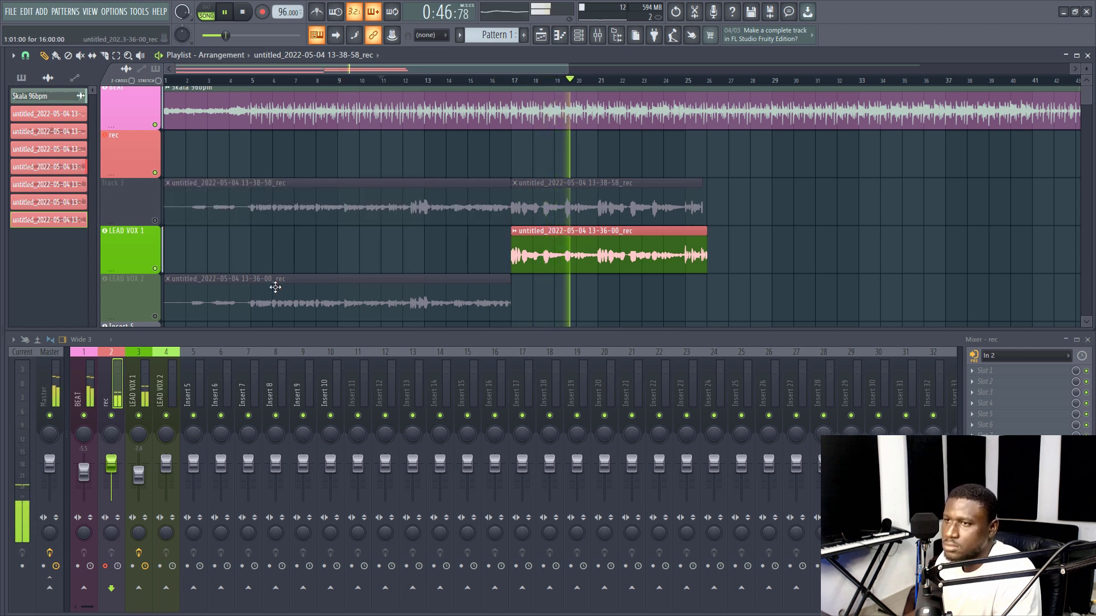
left_click_drag(274, 296, 279, 249)
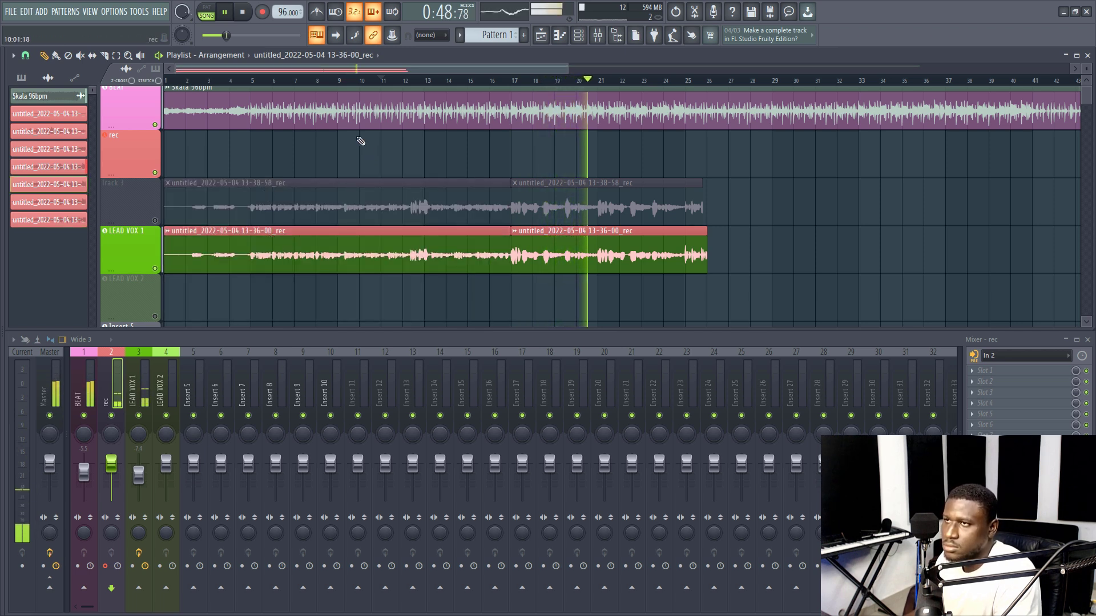
key("space")
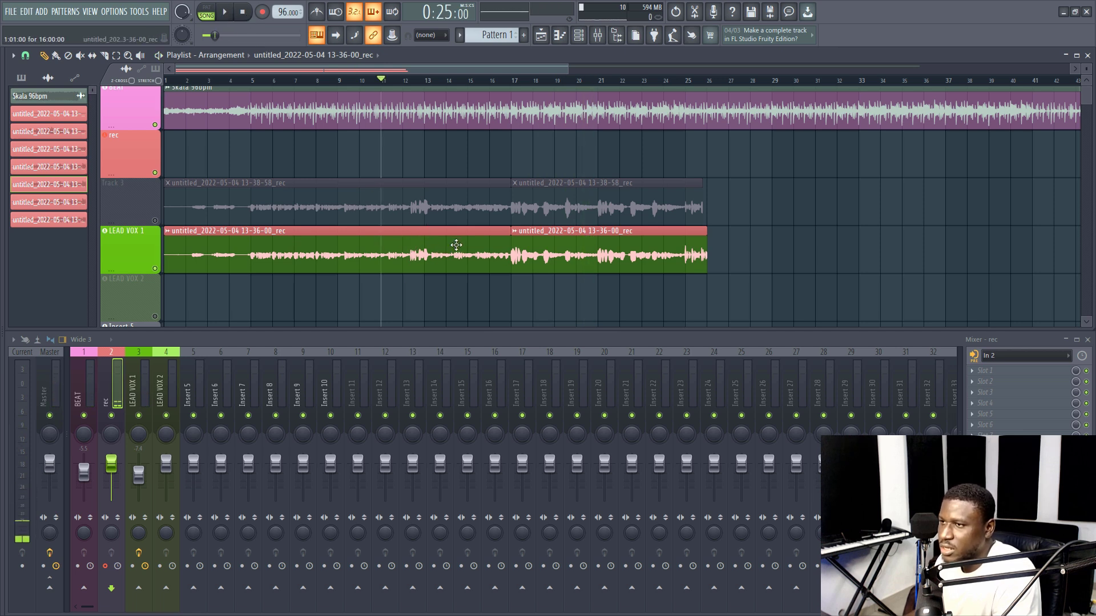
Replace the LEAD VOX 1 section after bar 17 with the 13-38-58 take, moving the 13-36-00 section to LEAD VOX 2, during playback.
left_click(365, 83)
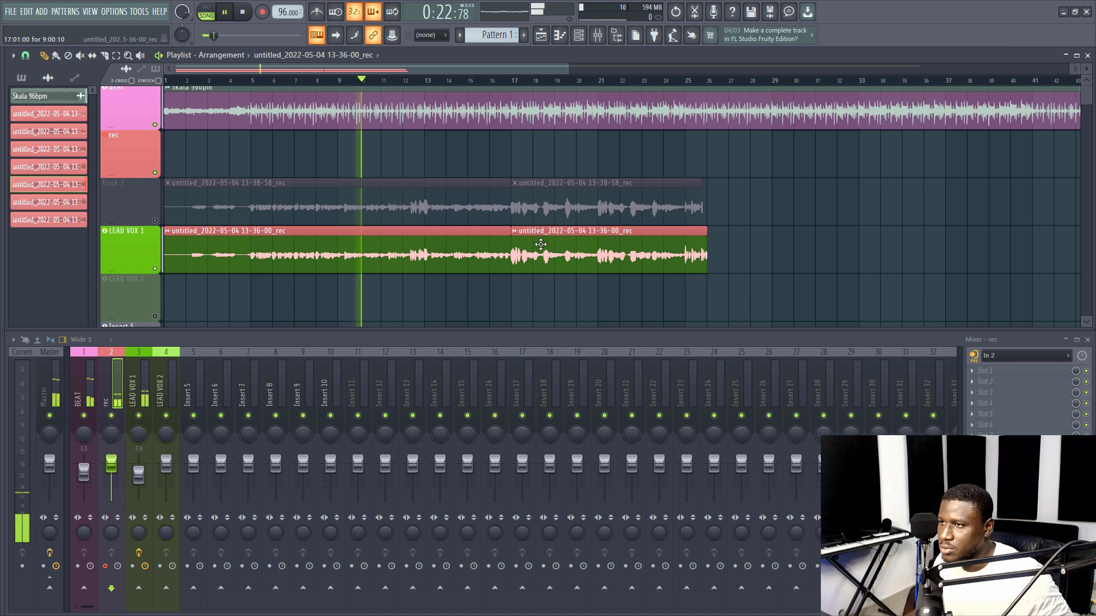
left_click_drag(549, 271, 549, 298)
left_click_drag(539, 207, 541, 256)
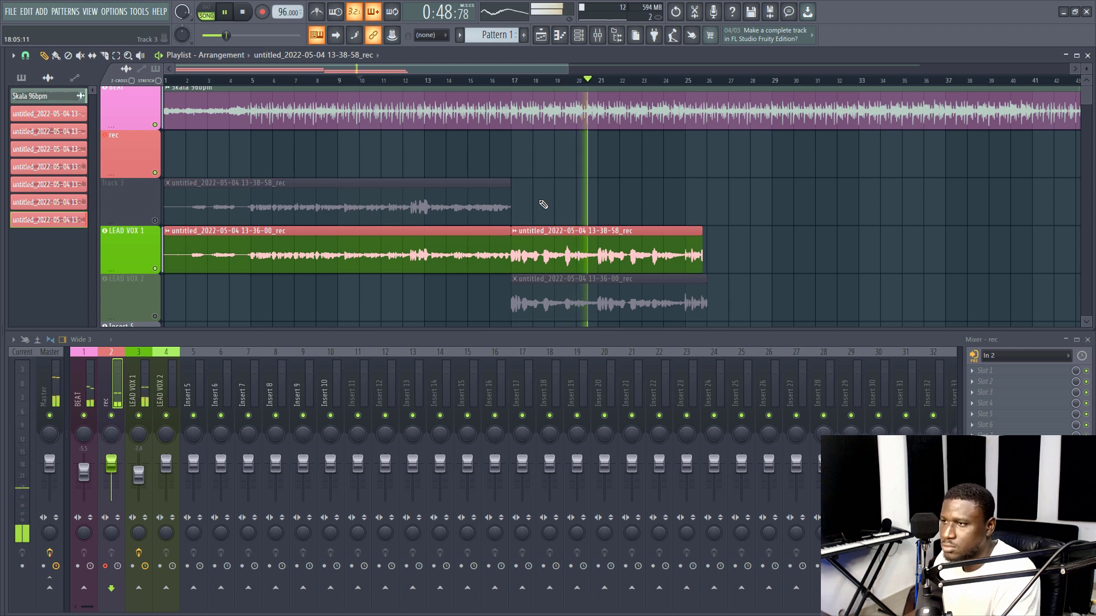
Set Flex-Tune to 7 in the Auto-Tune on the LEAD VOX 1 mixer track during playback, and stop playback.
left_click(143, 390)
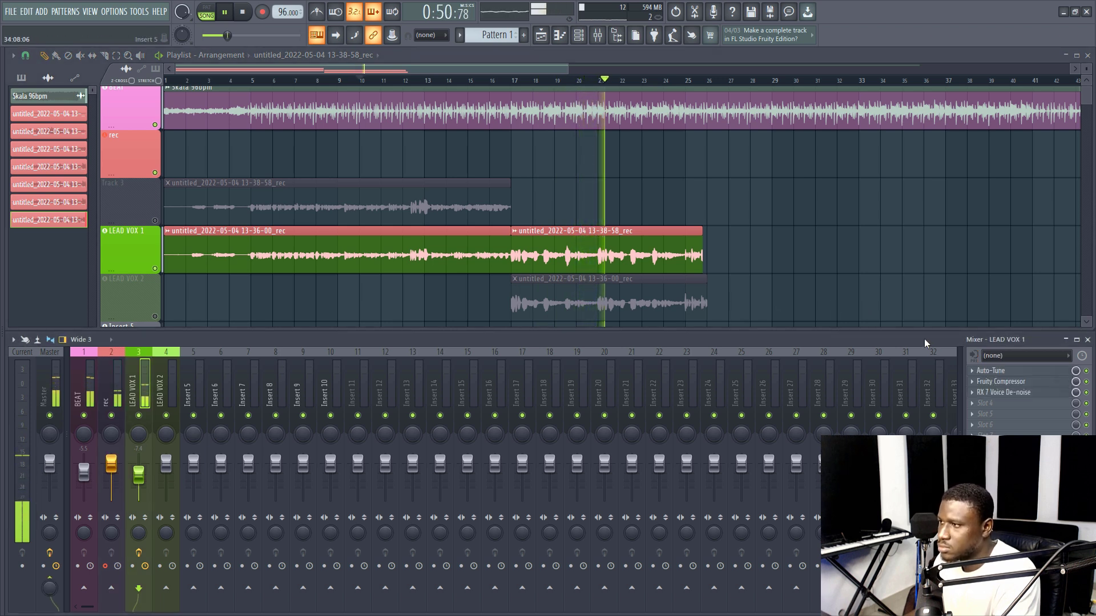
left_click(993, 371)
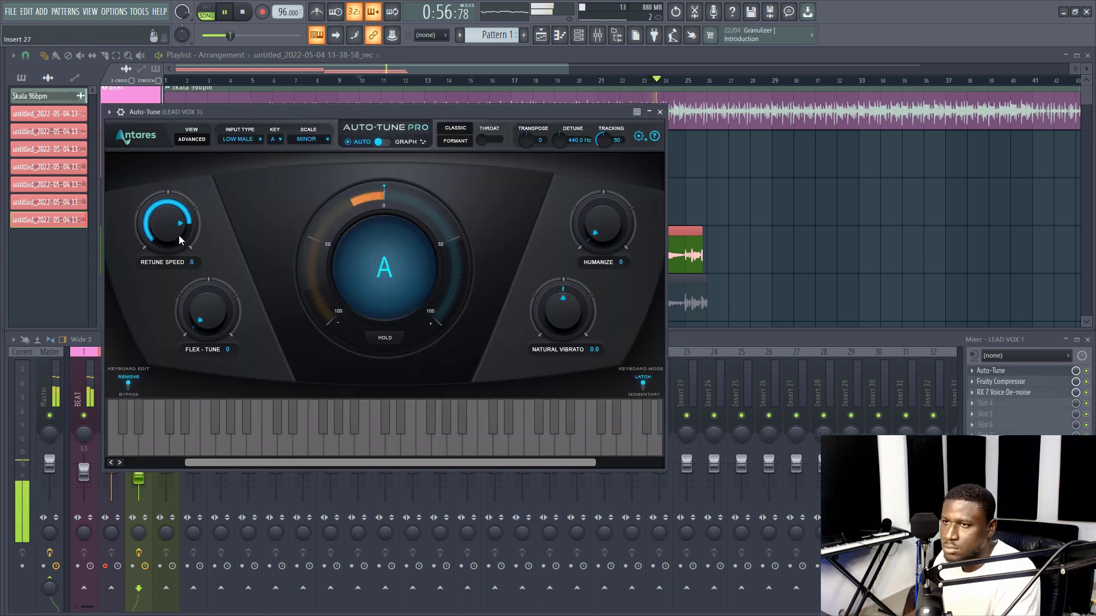
mouse_move(203, 295)
left_mouse_down()
mouse_move(208, 279)
mouse_move(207, 303)
left_mouse_up()
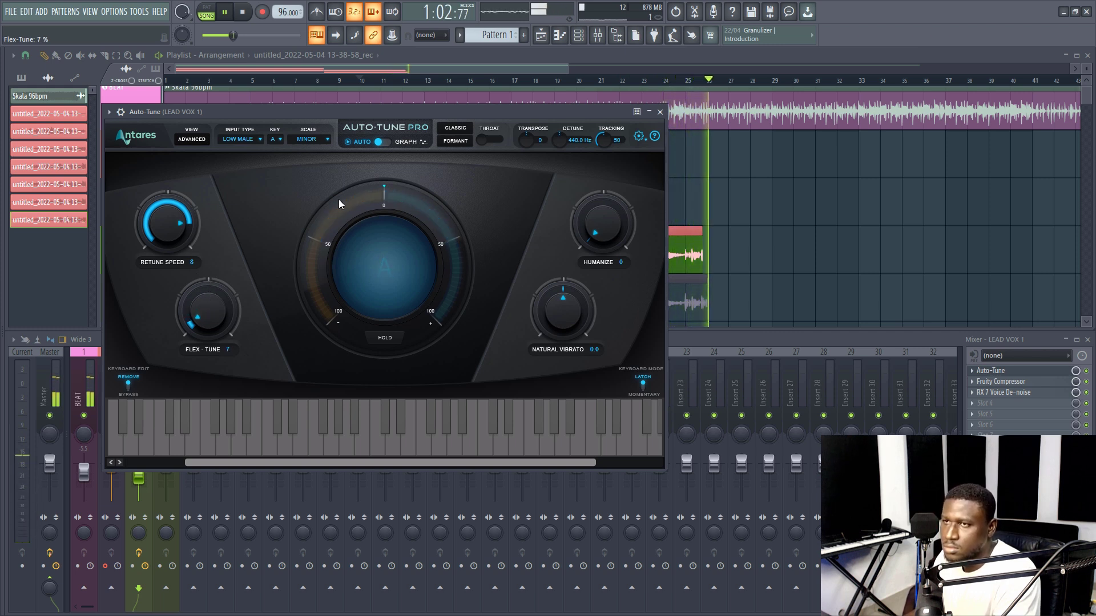
left_click(661, 113)
key("space")
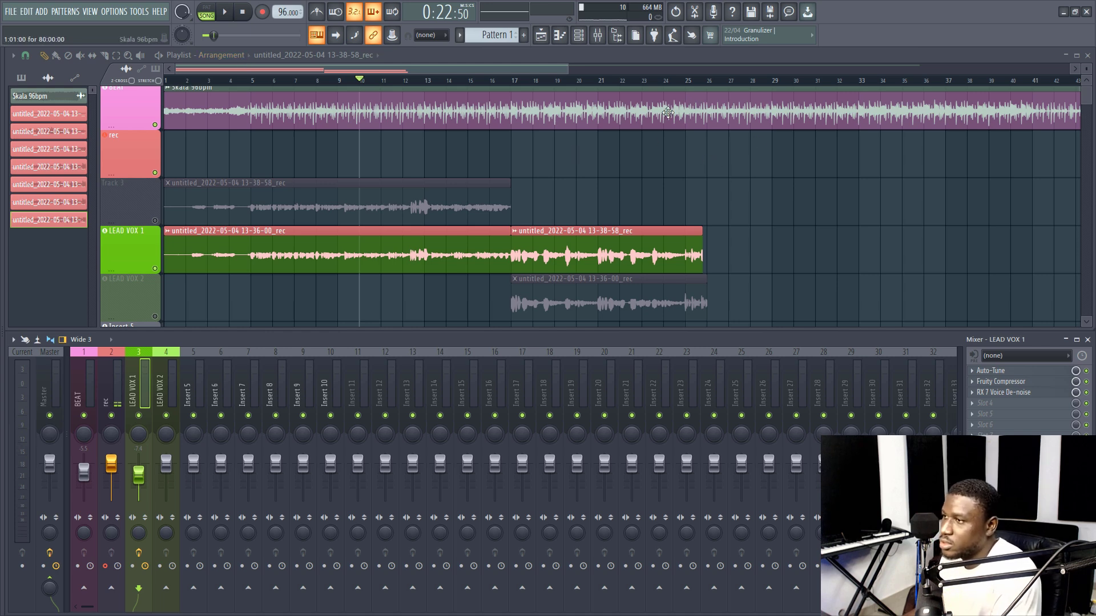
Delete the unused takes on LEAD VOX 2 and Track 3, and unmute the LEAD VOX 2 playlist track.
scroll(636, 83, "down", 2)
scroll(525, 191, "down", 4)
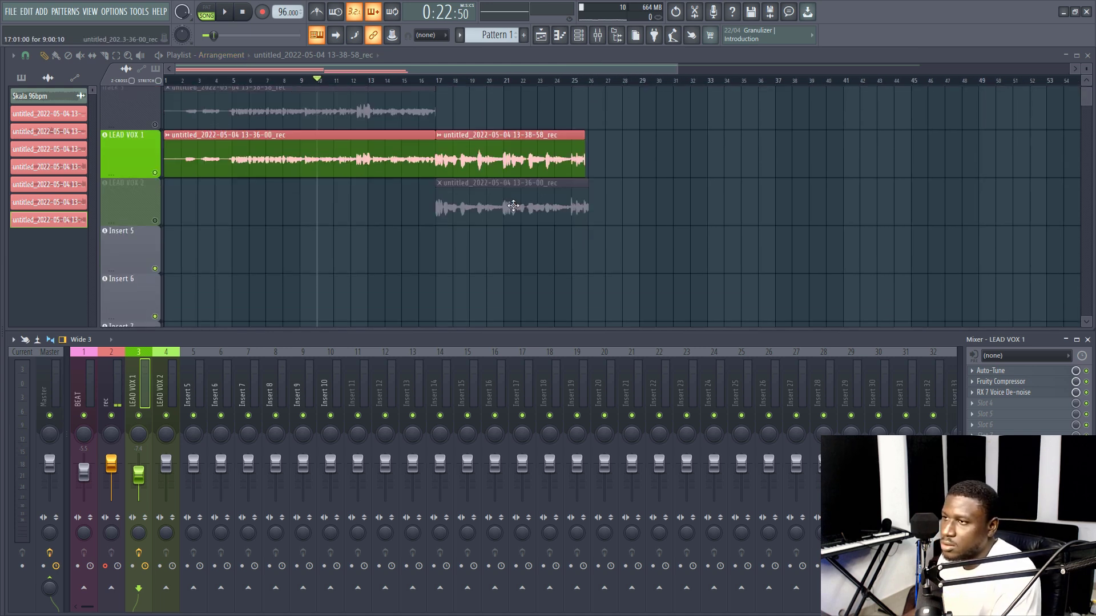
right_click(485, 191)
scroll(445, 183, "up", 4)
scroll(400, 173, "up", 1)
right_click(392, 212)
scroll(558, 205, "down", 2)
left_click(154, 225)
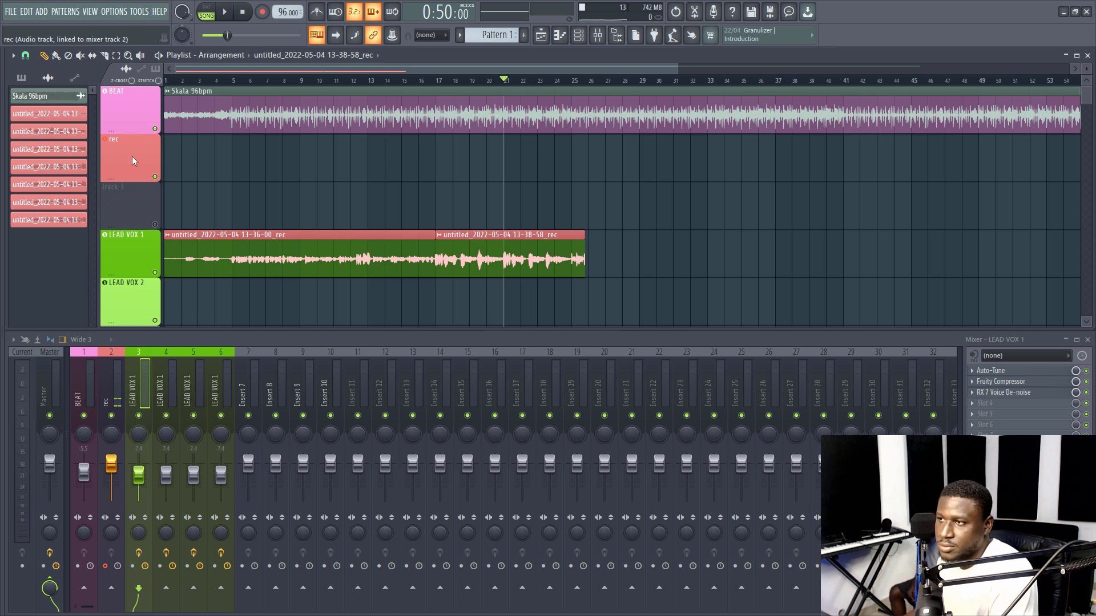
Record another lead vocal take on the rec track from bar 19 to about bar 41.
left_click(113, 383)
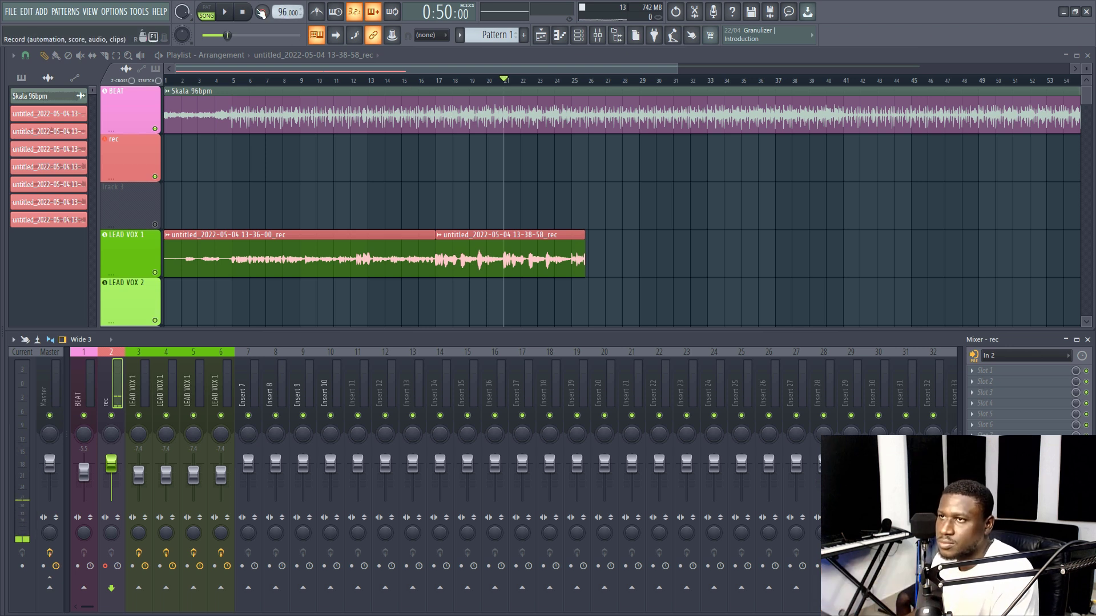
left_click(228, 13)
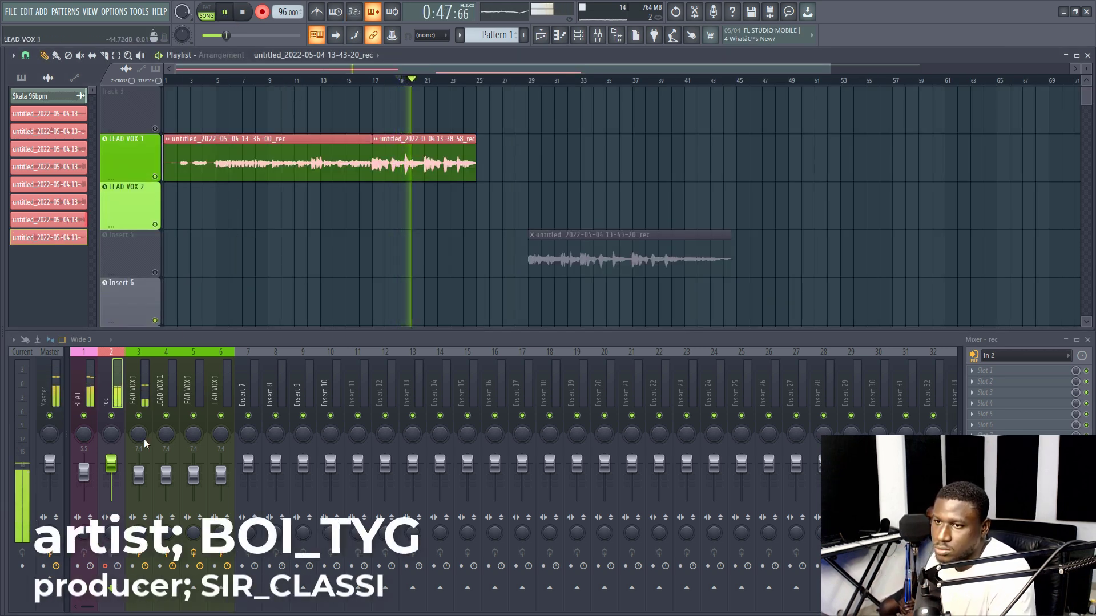
scroll(354, 231, "up", 2)
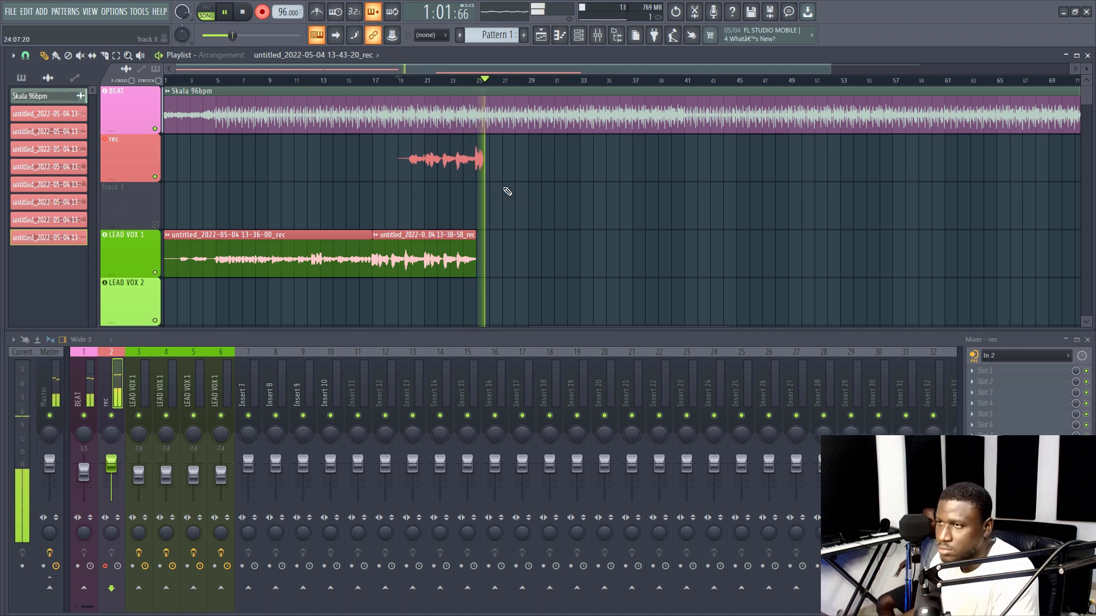
scroll(534, 193, "down", 1)
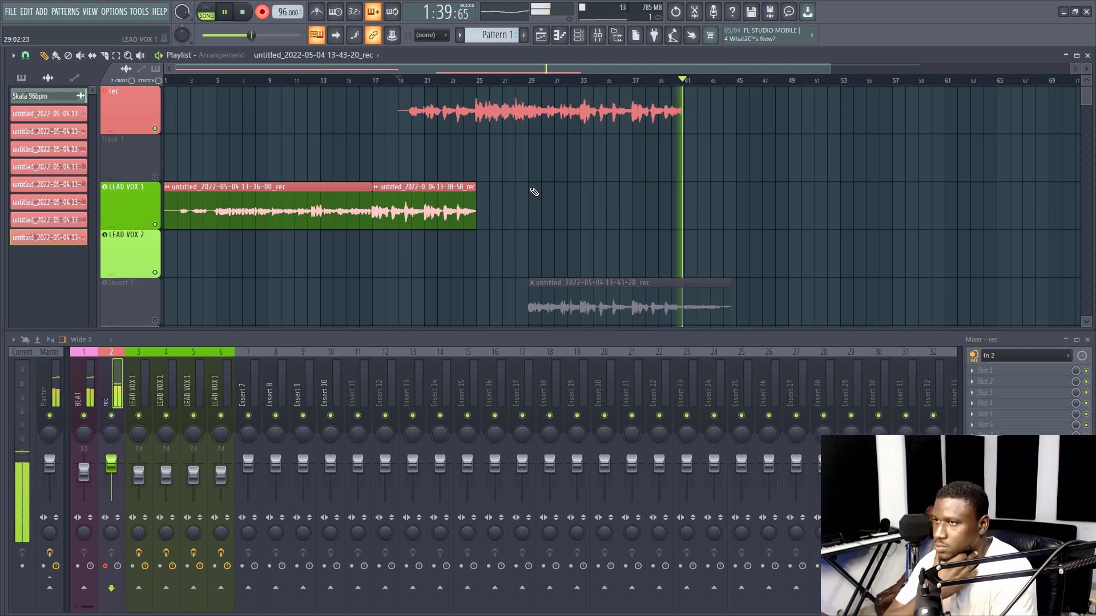
key("space")
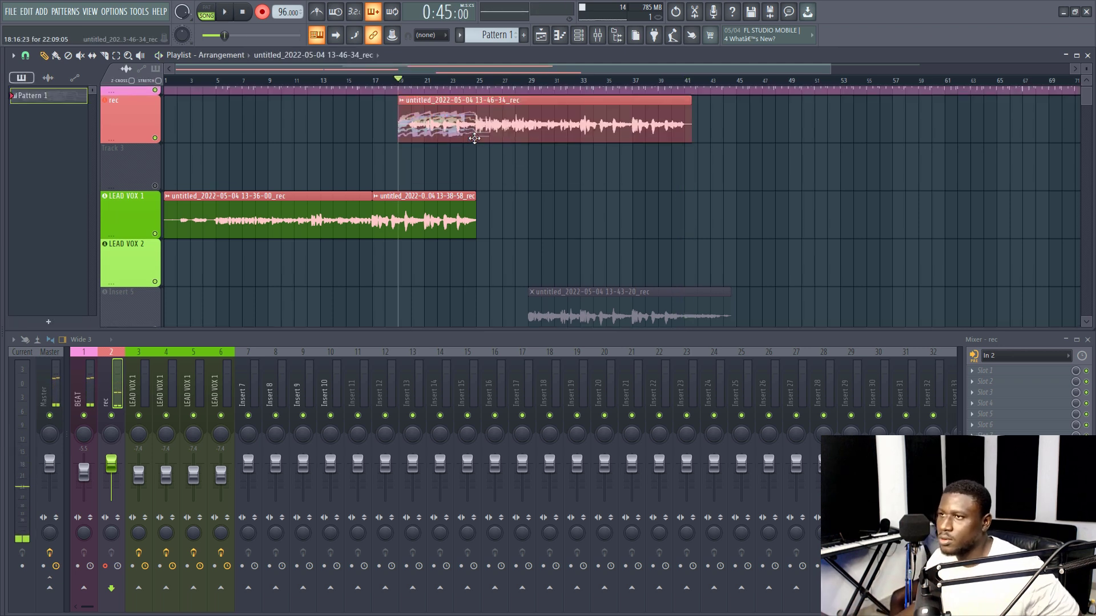
Move the 13-46-34 take to LEAD VOX 2, trim its start to bar 25, and play the transition from LEAD VOX 1.
left_click_drag(496, 111, 486, 261)
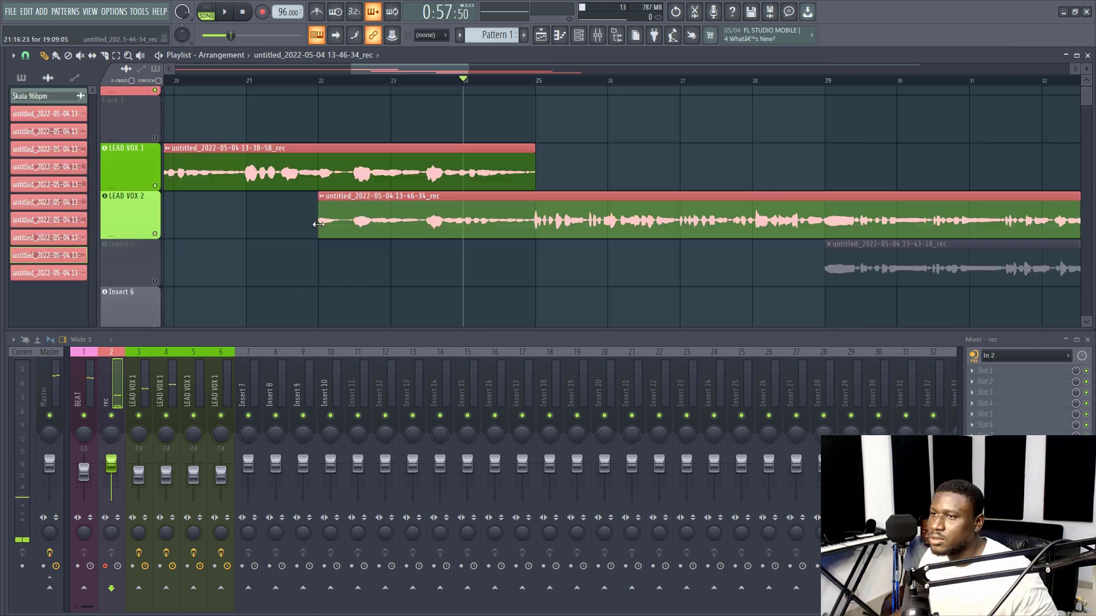
left_click_drag(354, 220, 569, 220)
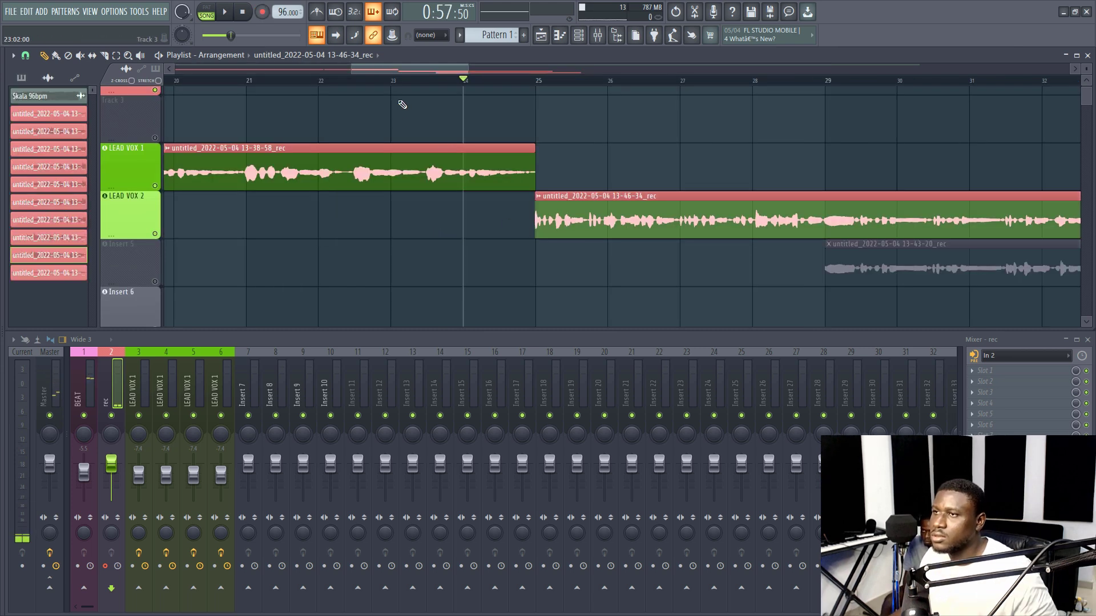
key("space")
left_click(351, 80)
scroll(350, 81, "down", 3)
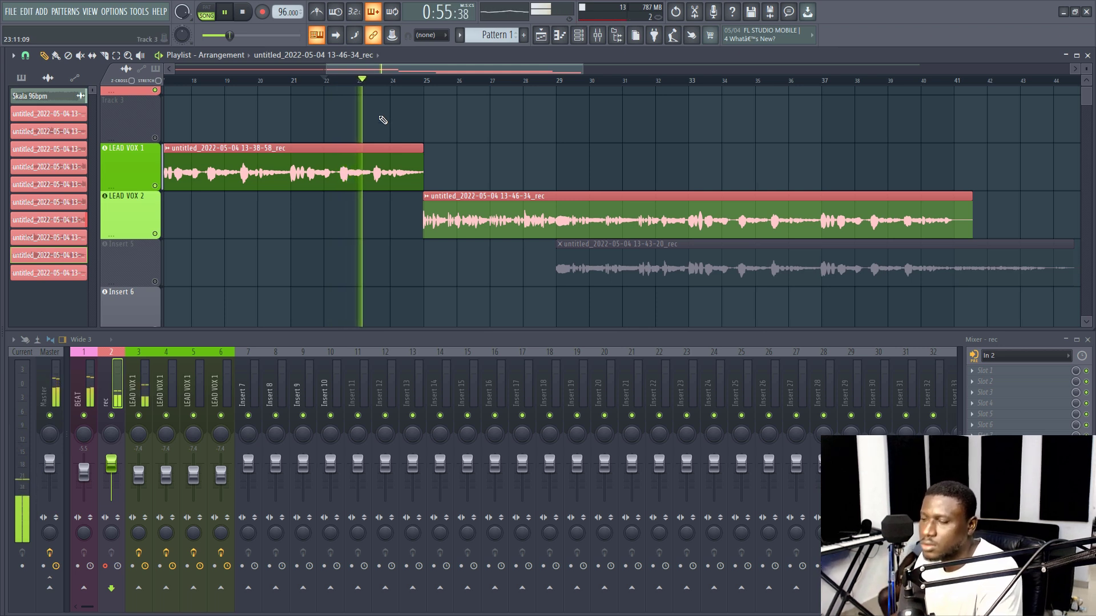
scroll(370, 80, "up", 1)
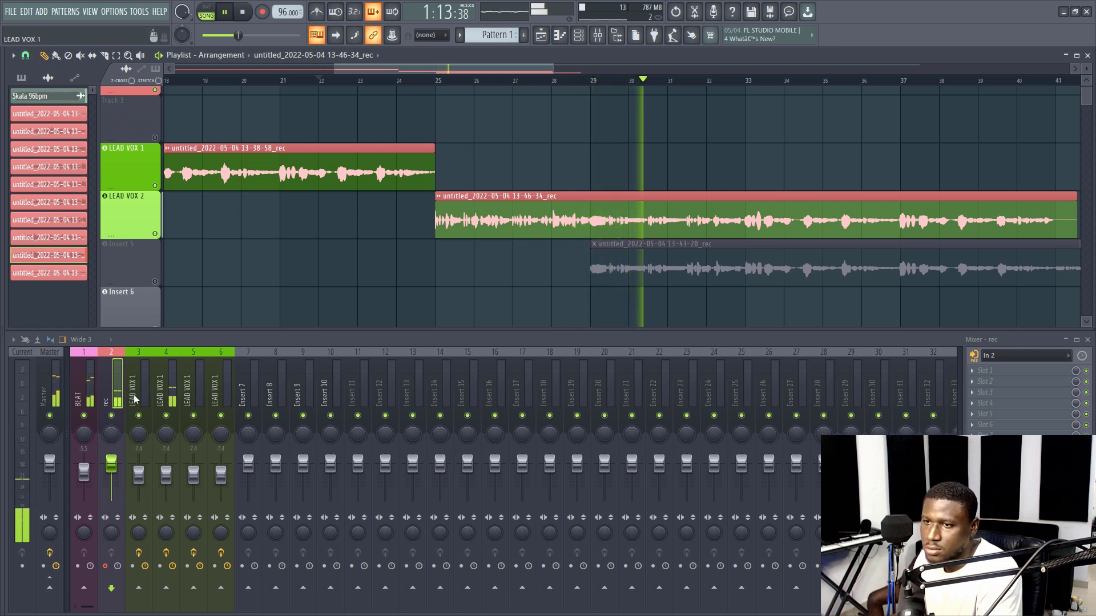
Inspect the Auto-Tune Pro settings and options on mixer track 4 during playback.
left_click(164, 398)
left_click(996, 371)
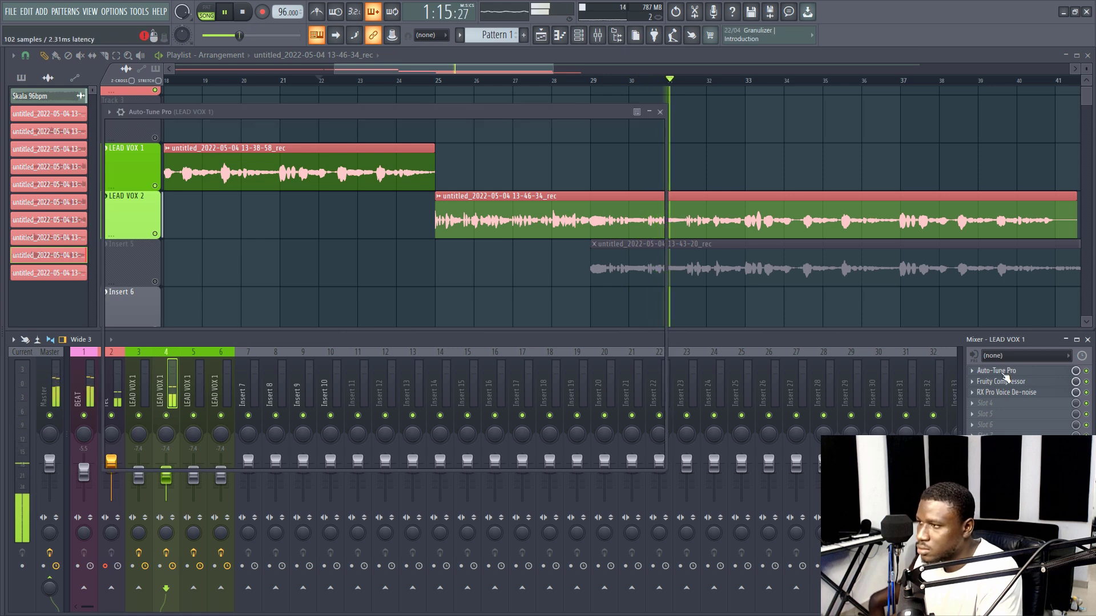
left_click(640, 136)
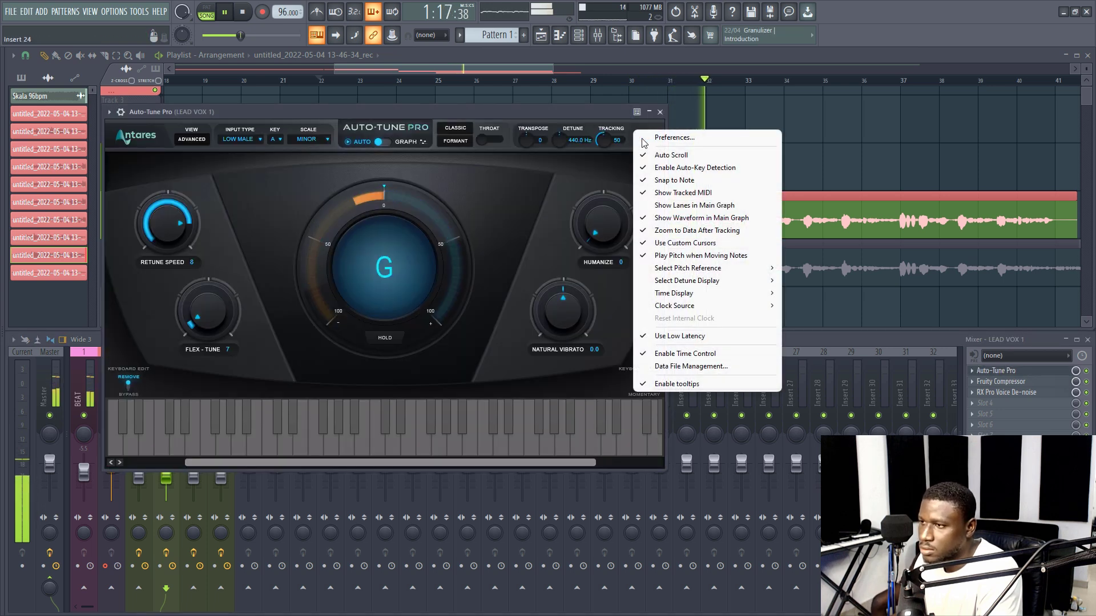
left_click(553, 176)
left_click(660, 111)
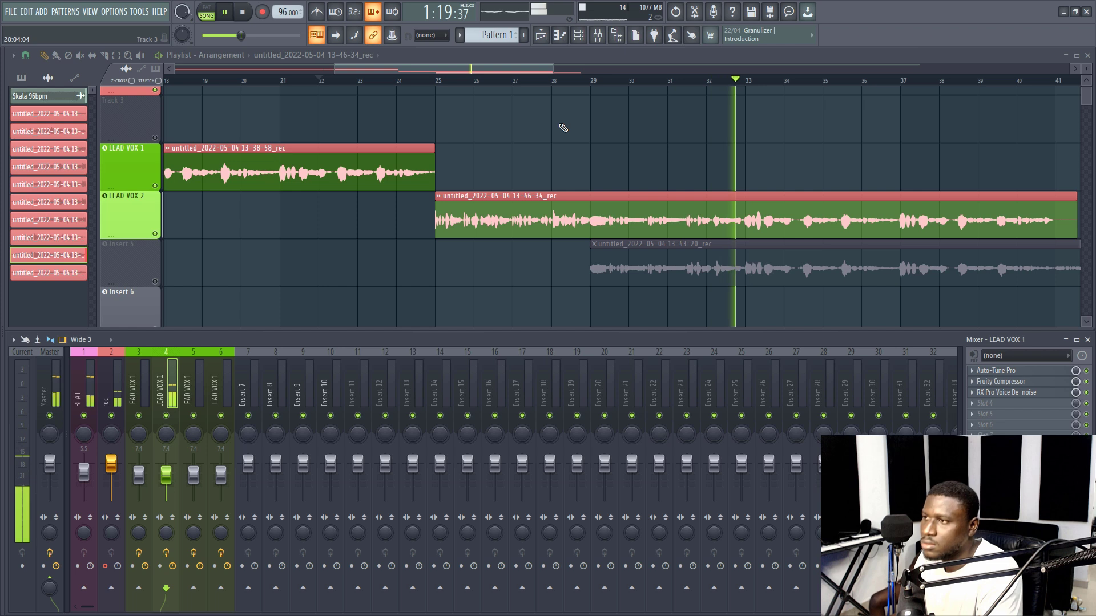
Try starting the 13-46-34 take at bar 23 against LEAD VOX 1, restore its start to bar 25, and stop playback.
scroll(442, 85, "down", 2)
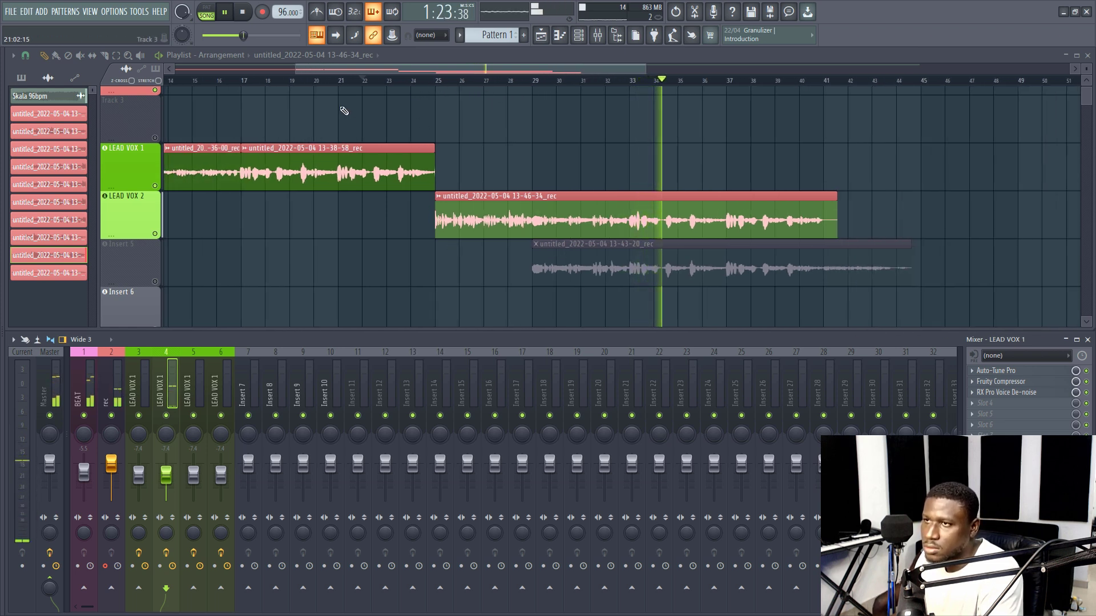
left_click_drag(439, 233, 385, 231)
left_click(383, 80)
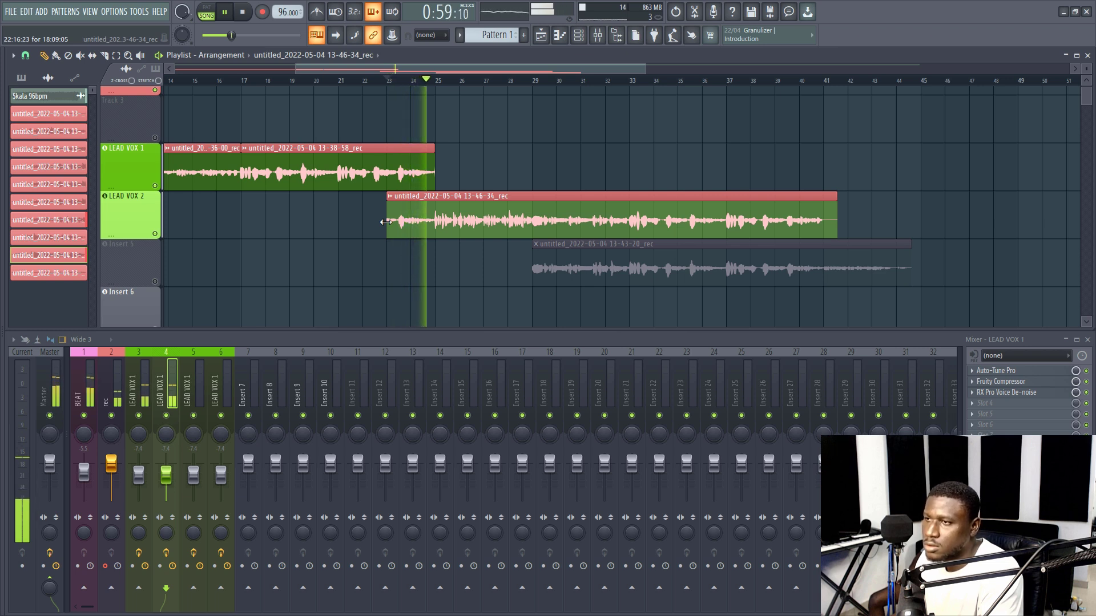
left_click_drag(385, 222, 441, 224)
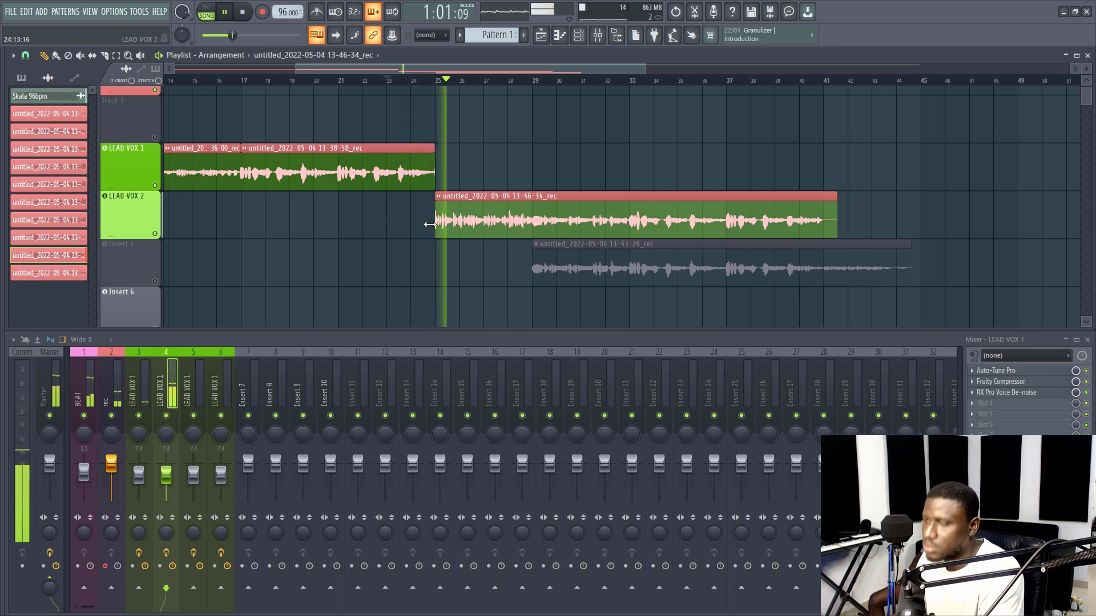
key("space")
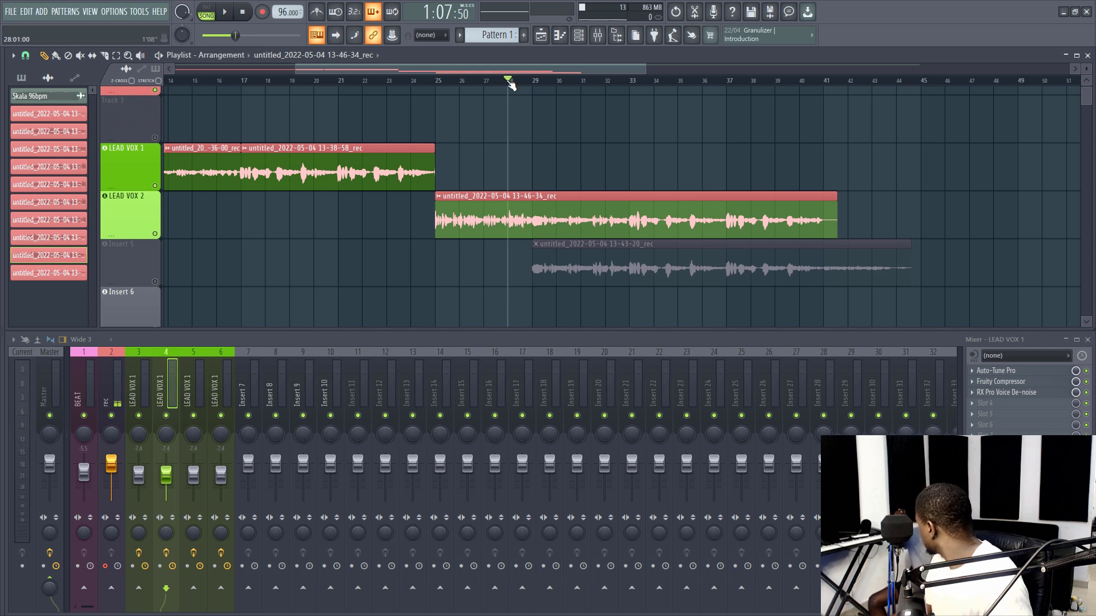
Delete the section of the 13-46-34 take between bars 29 and 33 on LEAD VOX 2, and play through the gap.
right_click(553, 228)
key("space")
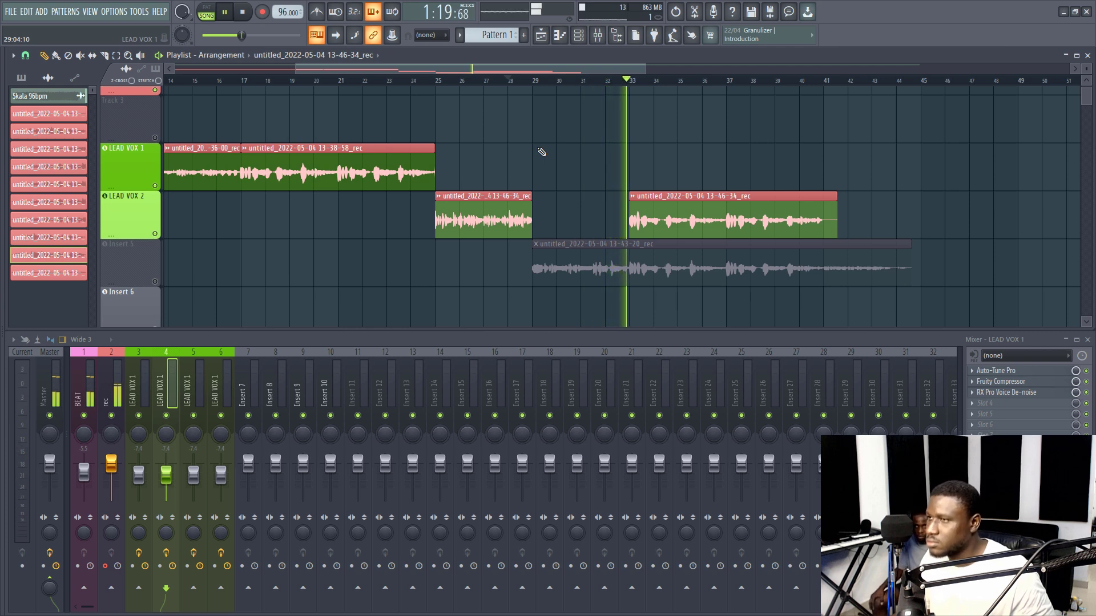
key("space")
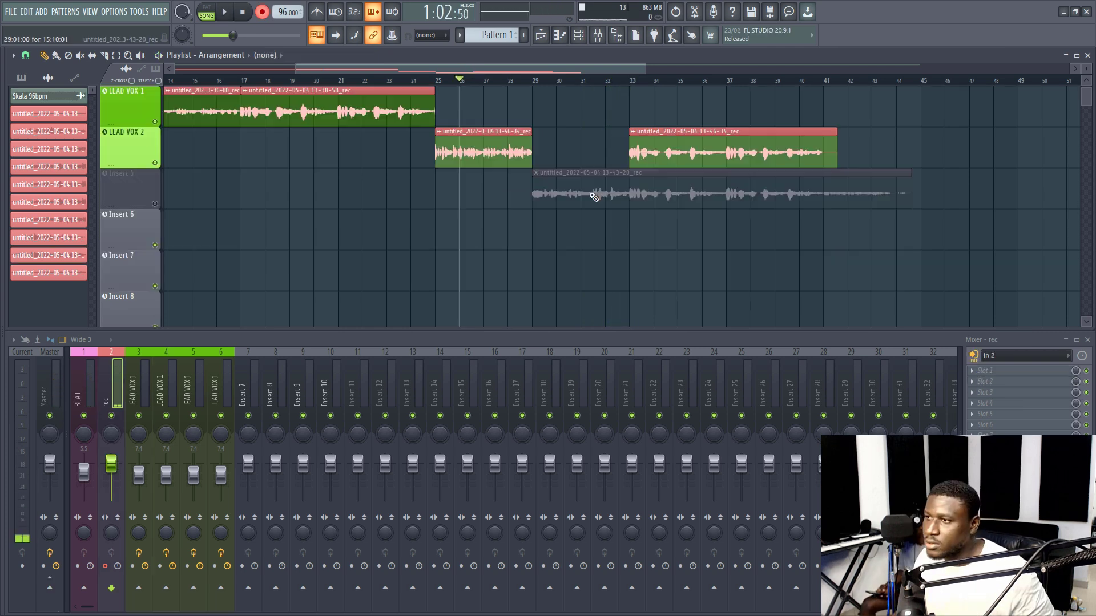
Record a replacement vocal on the rec track from bar 26 to just past bar 33.
scroll(594, 197, "up", 3)
key("space")
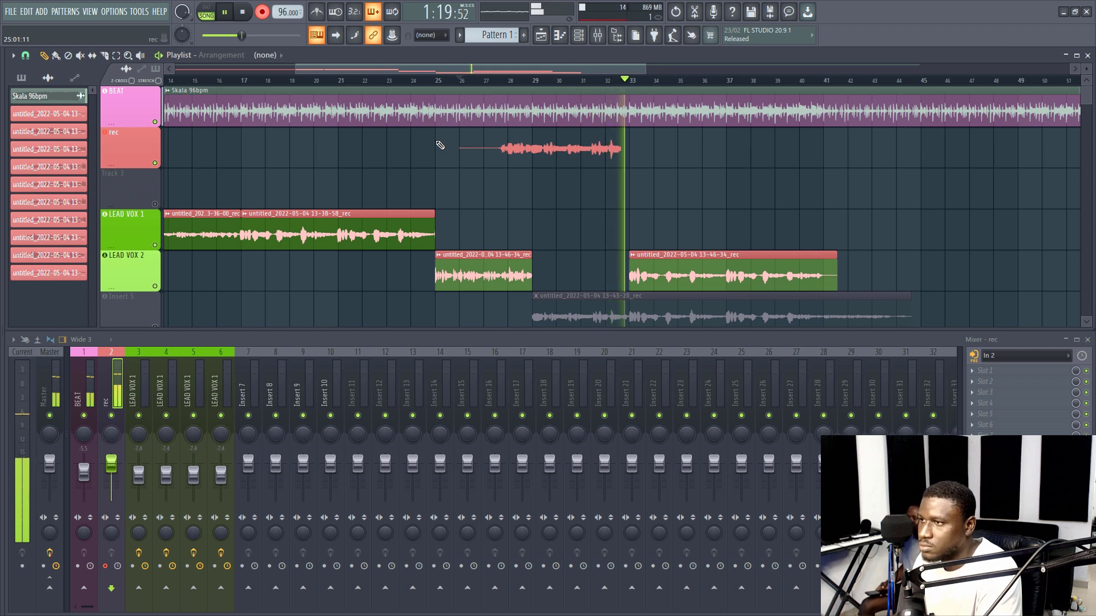
key("space")
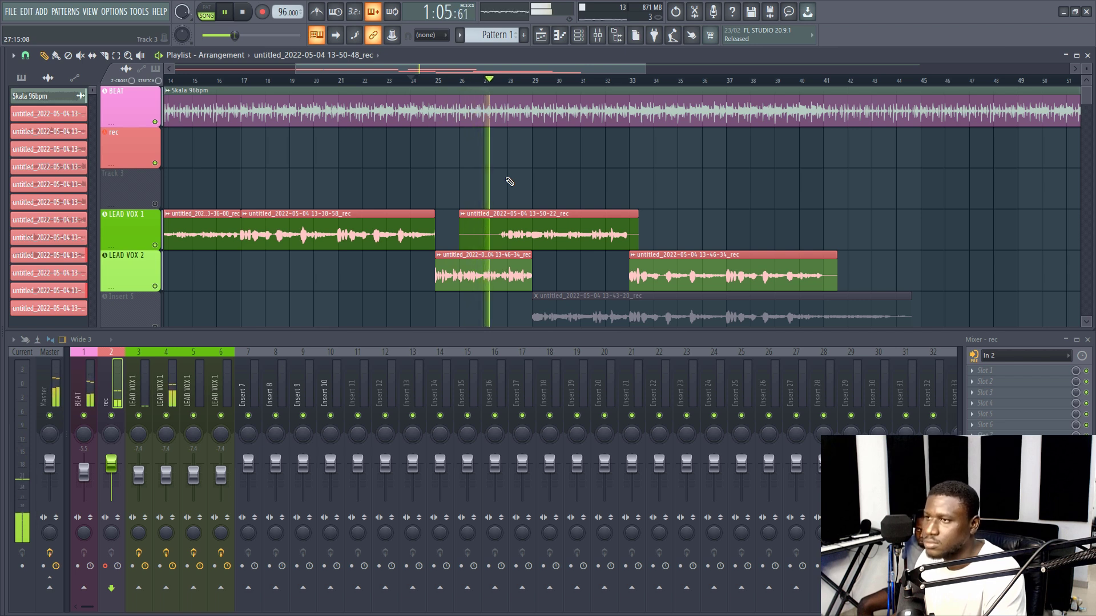
Trim the 13-50-22 take to start at bar 29, audition it, and fit it into the LEAD VOX 2 gap up to bar 33.
left_click_drag(460, 231, 530, 231)
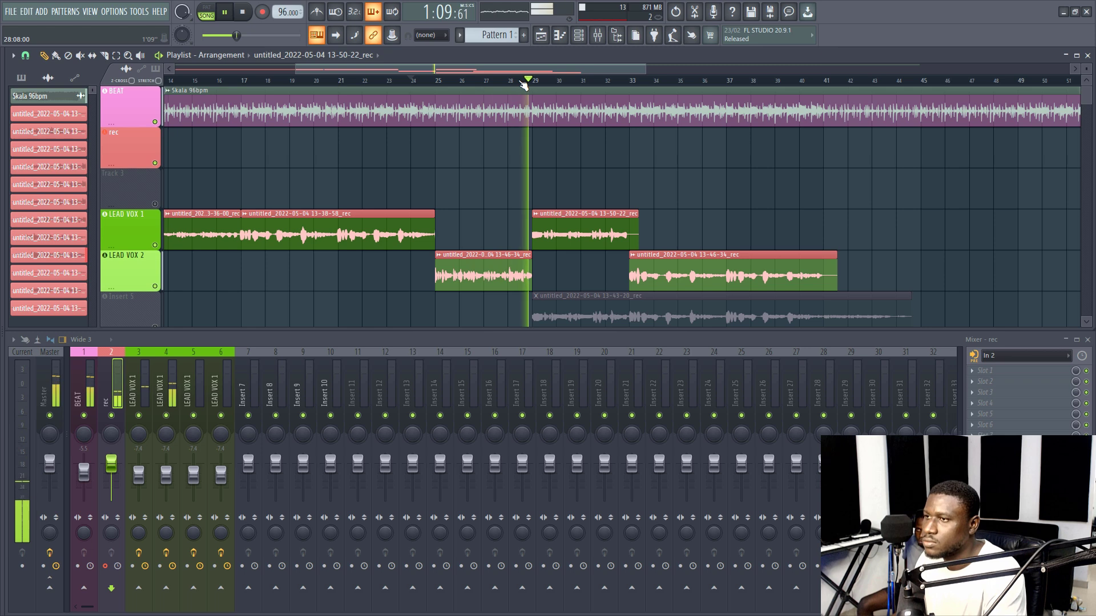
scroll(522, 86, "up", 2)
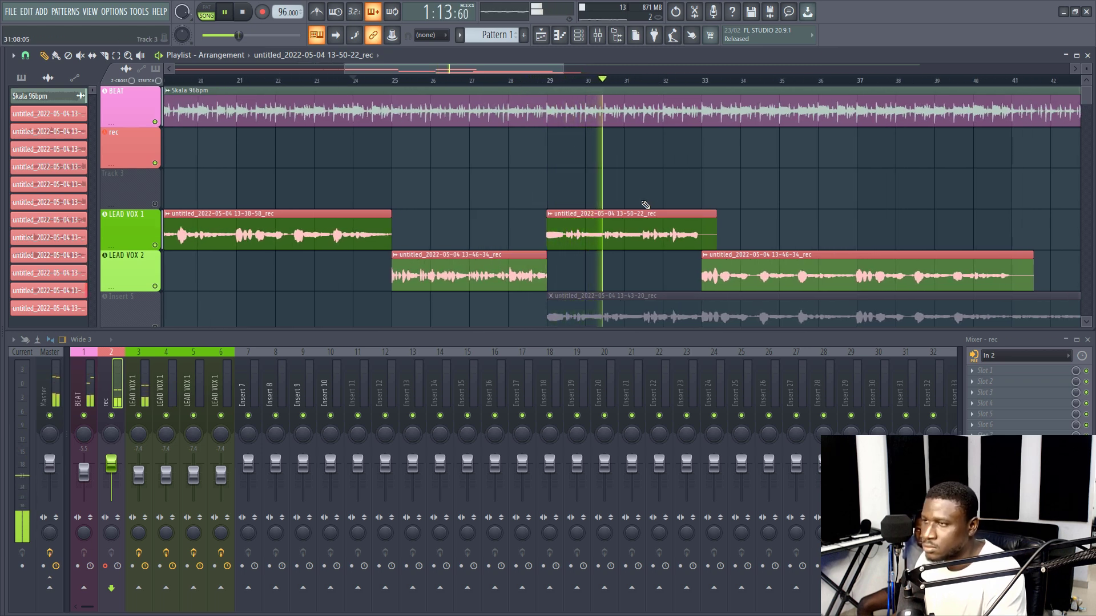
scroll(619, 191, "down", 1)
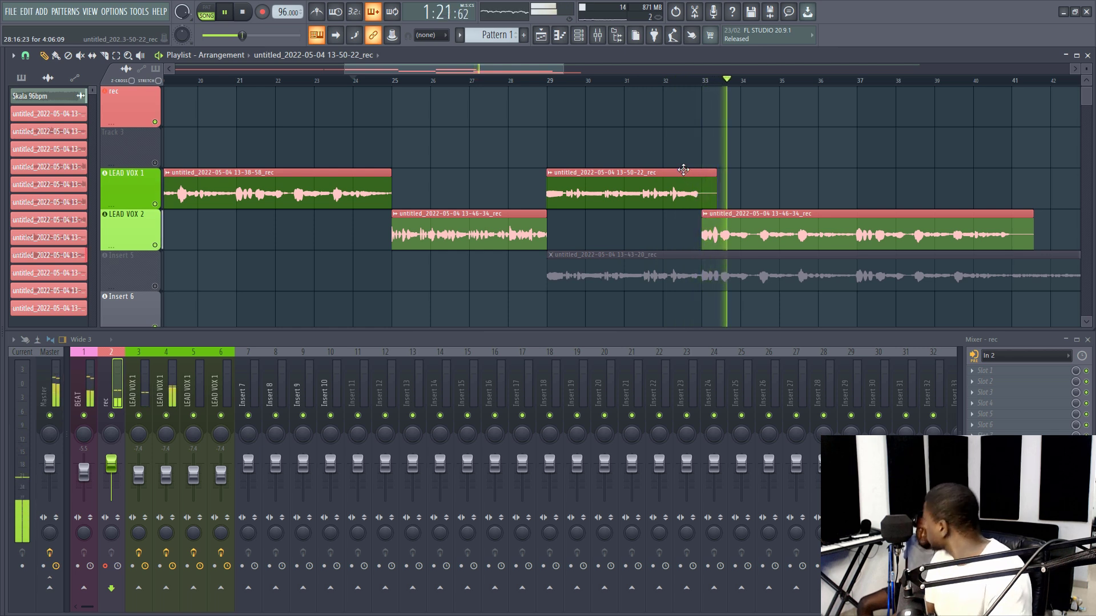
key("space")
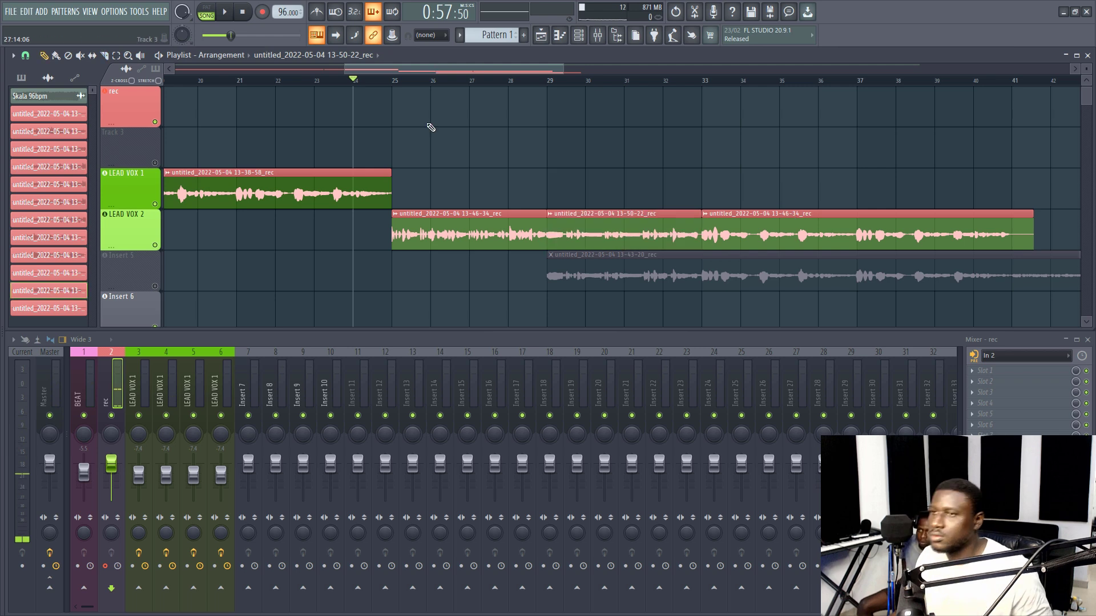
Play the comped lead vocals from bar 22 and review the LEAD VOX 1 and LEAD VOX 2 arrangement.
key("space")
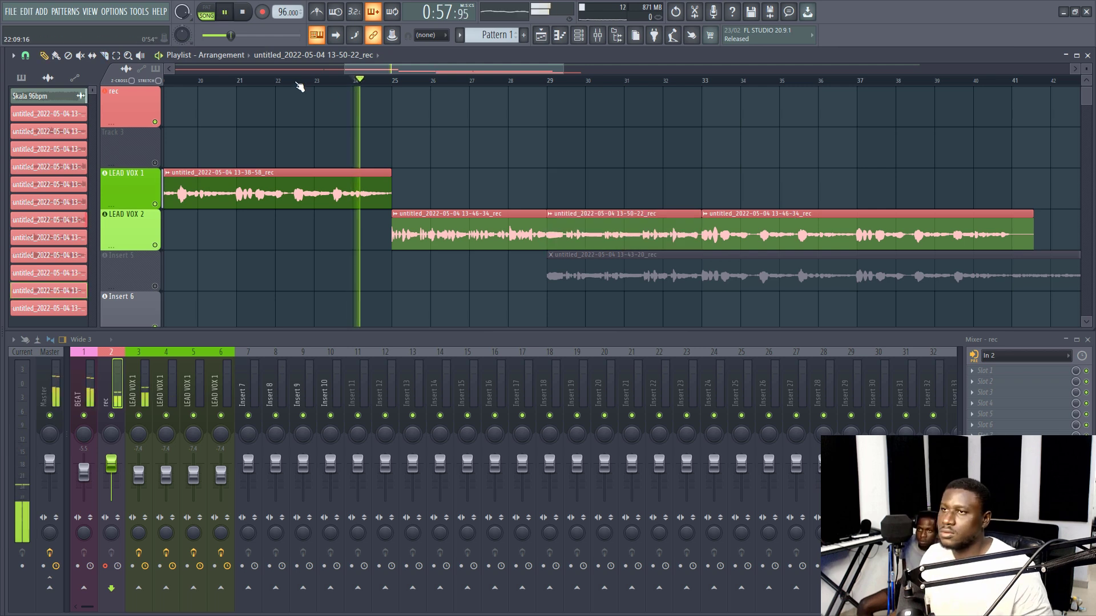
left_click(277, 81)
scroll(277, 80, "down", 3)
scroll(400, 105, "down", 1)
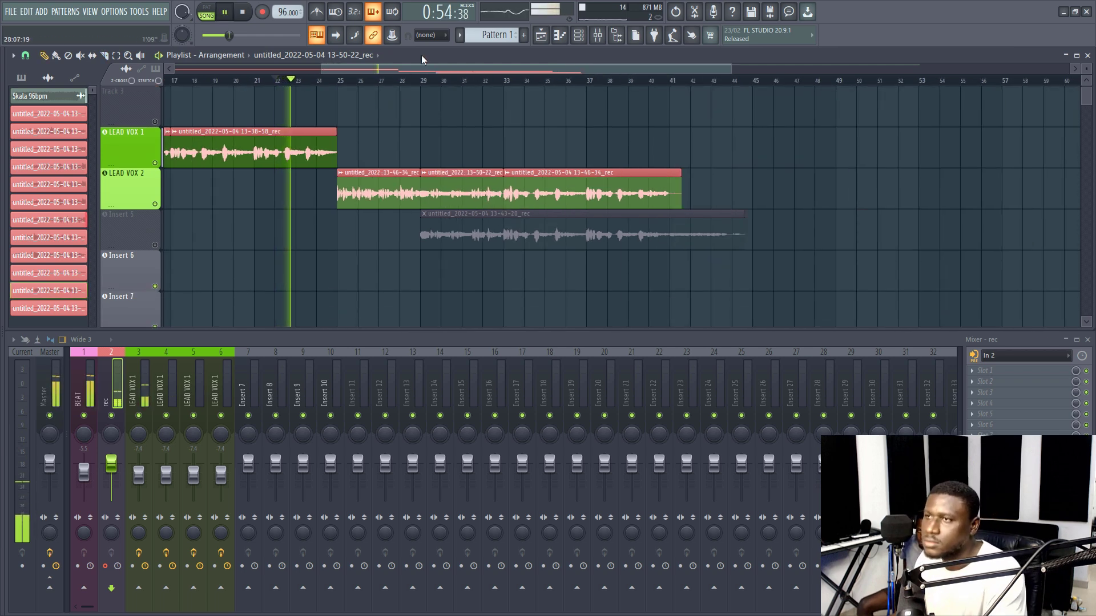
scroll(419, 80, "down", 2)
scroll(420, 87, "up", 1)
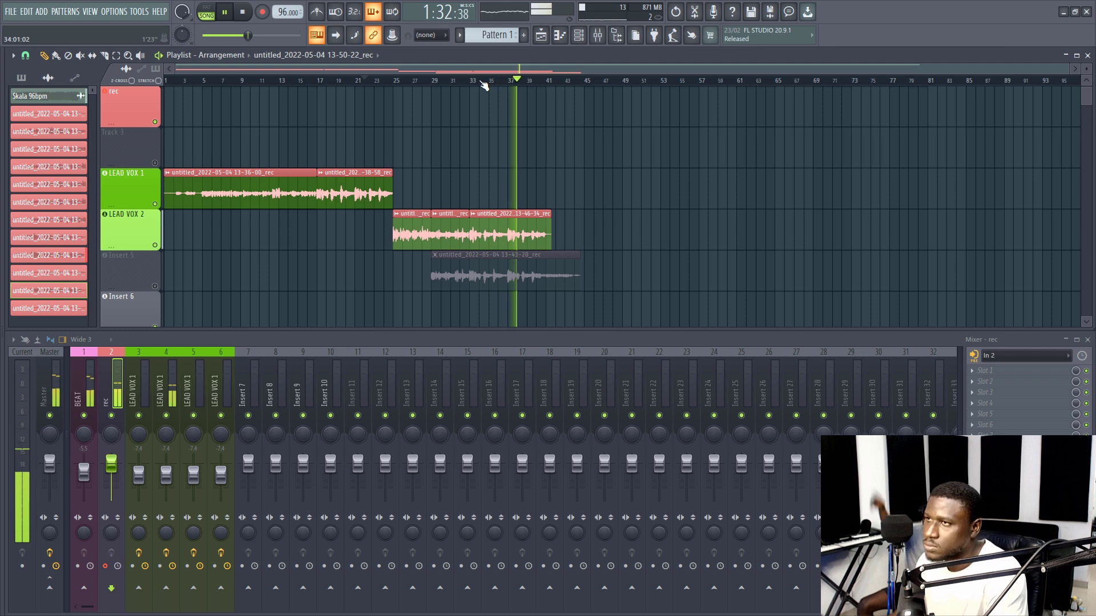
scroll(484, 84, "up", 5)
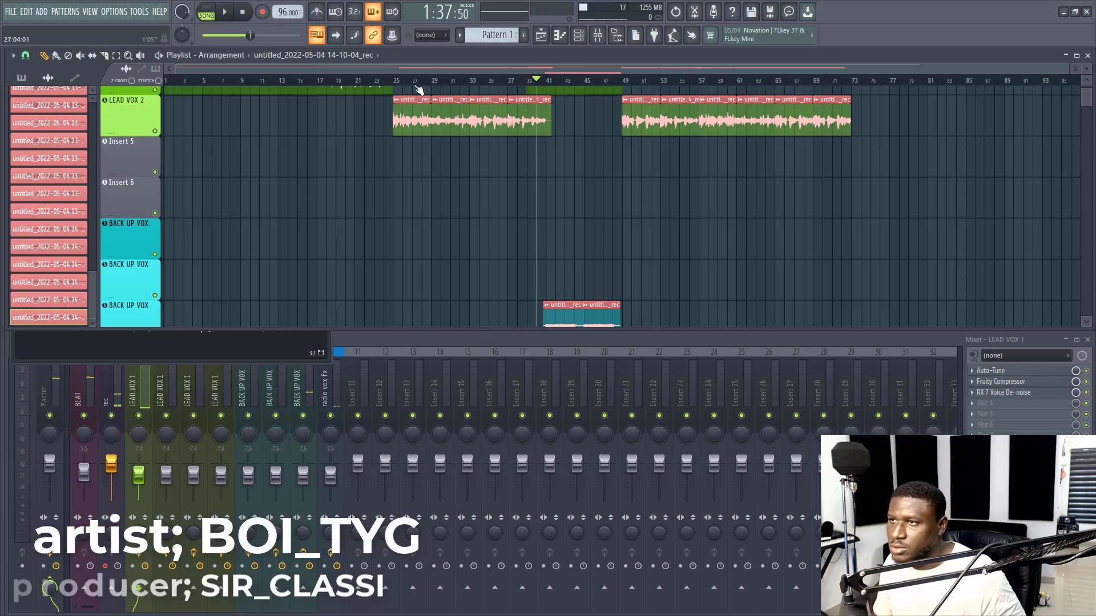
scroll(249, 91, "up", 2)
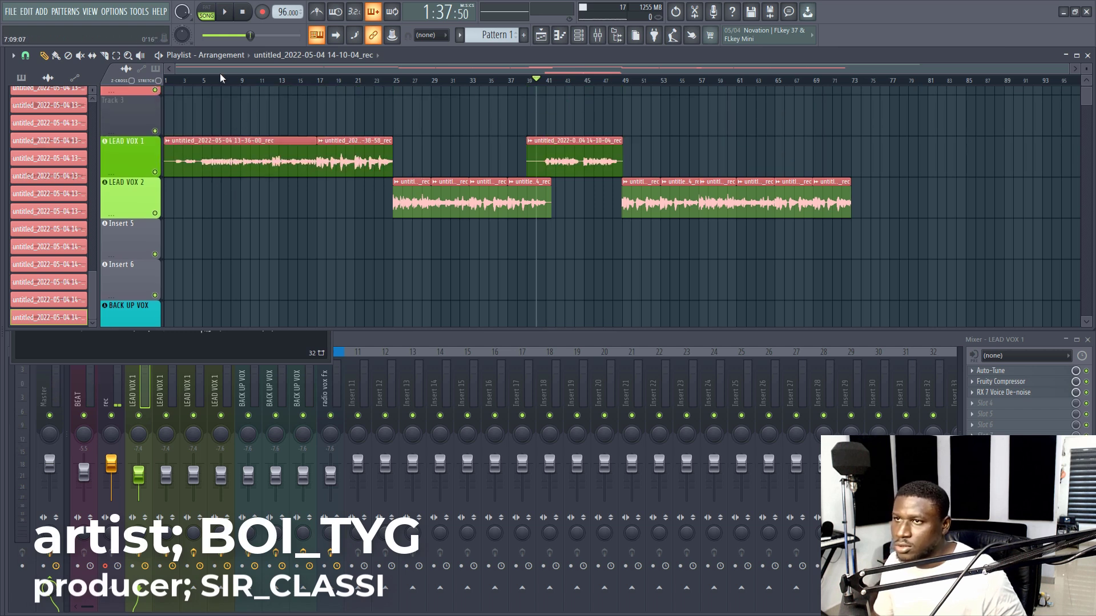
Record a full backup vocal take on the rec track from bar 1 to just past bar 73.
left_click(167, 80)
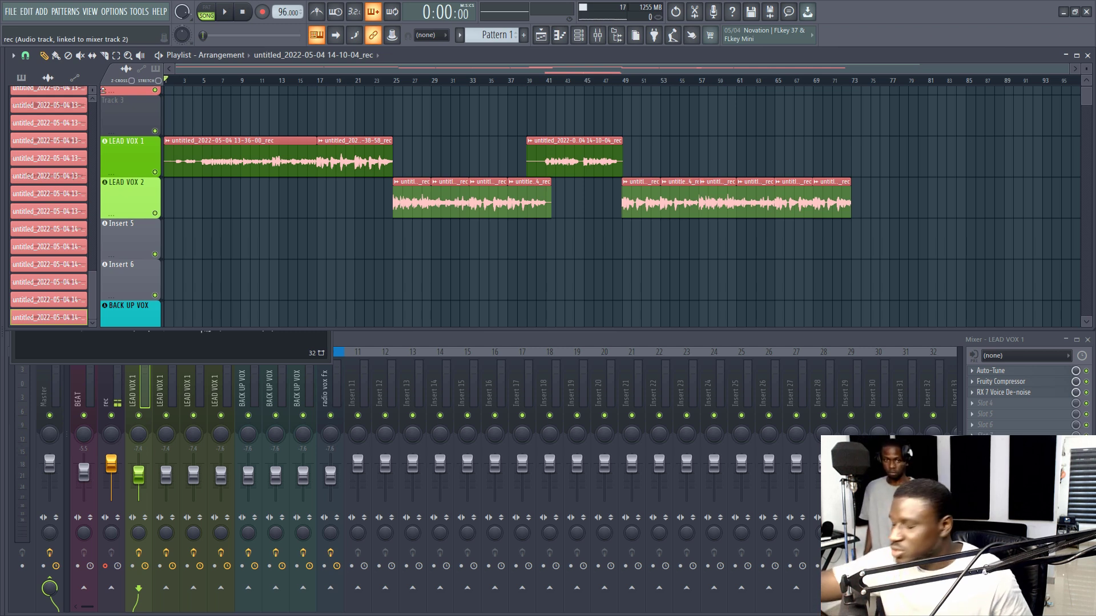
key("space")
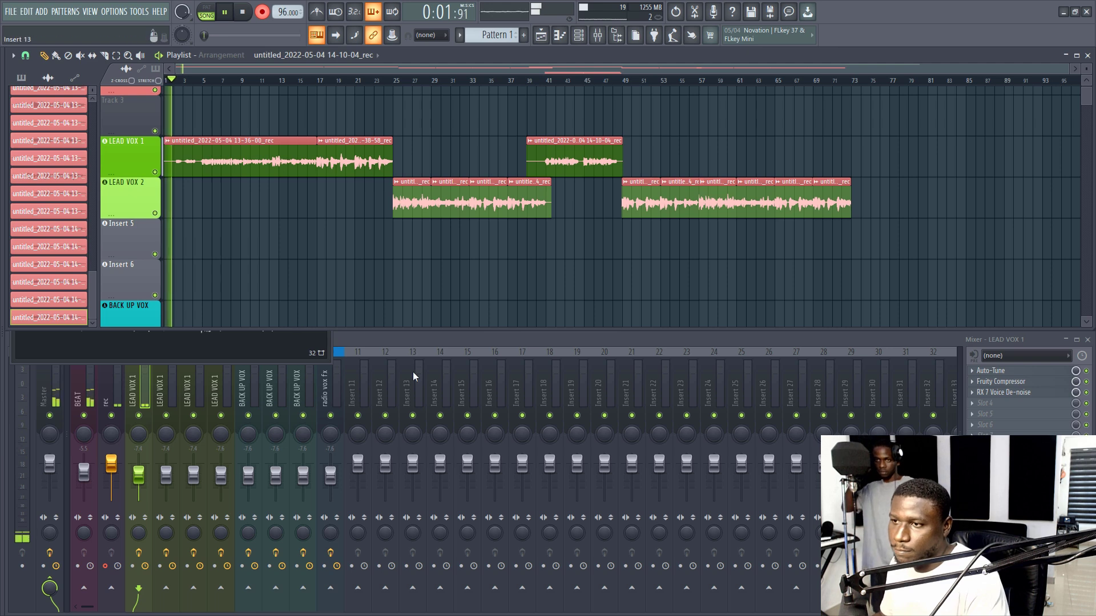
scroll(240, 151, "up", 2)
scroll(239, 151, "down", 1)
scroll(239, 151, "up", 1)
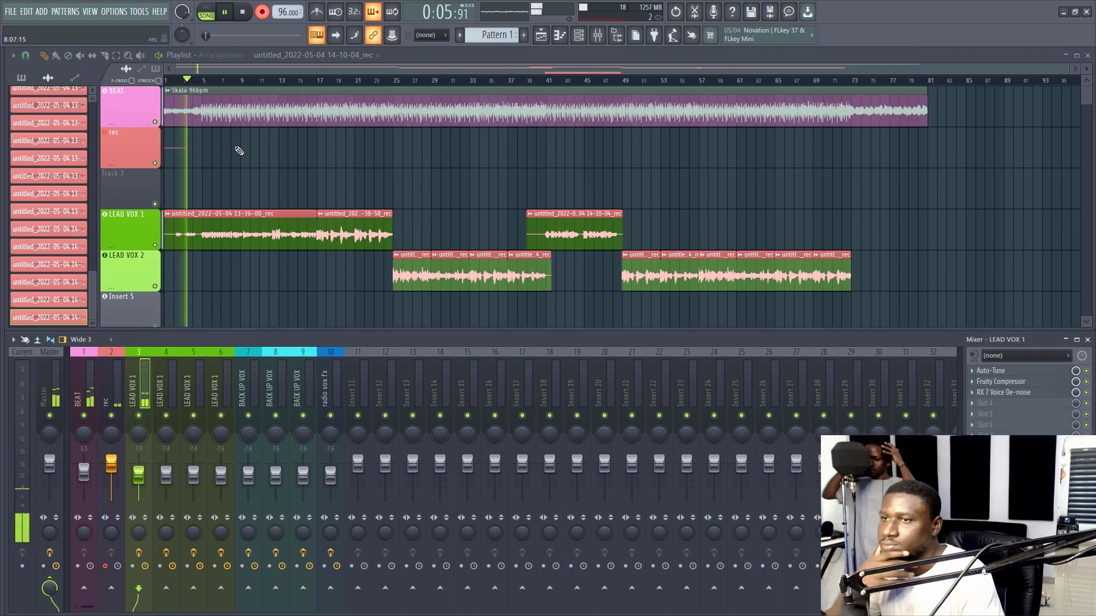
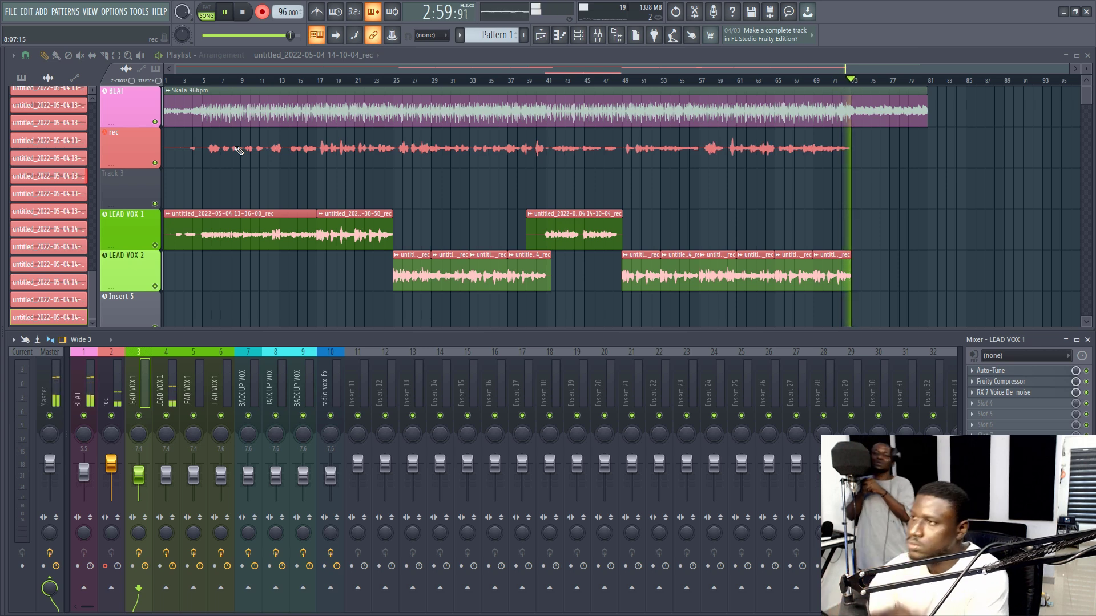
key("space")
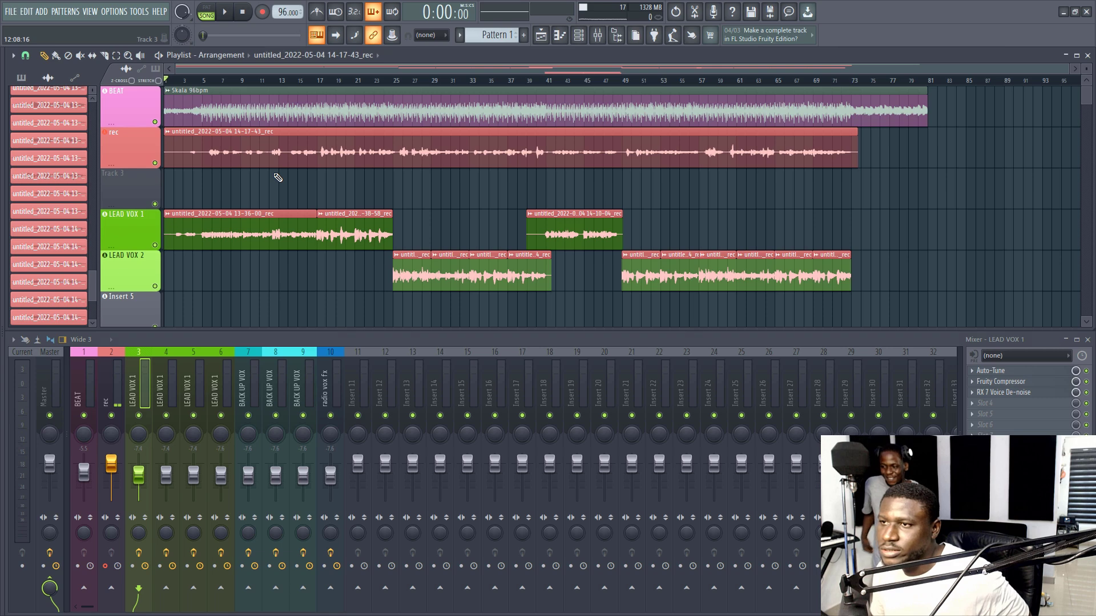
Move the 14-17-43 take onto the first BACK UP VOX track and audition it against the lead vocals through bar 25.
left_click_drag(265, 144, 232, 320)
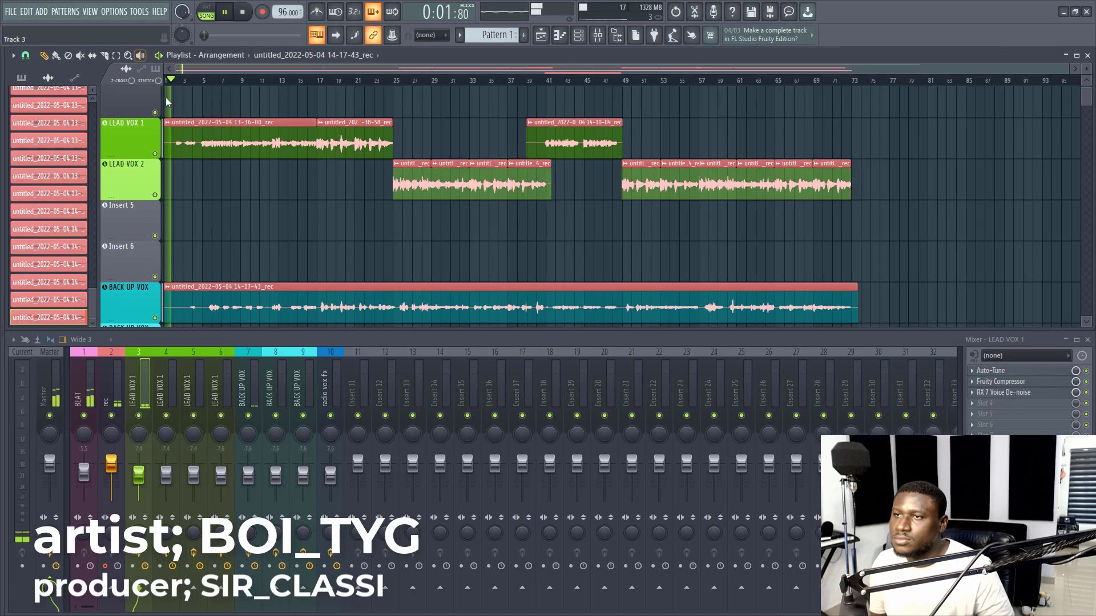
left_click(196, 80)
scroll(199, 81, "up", 4)
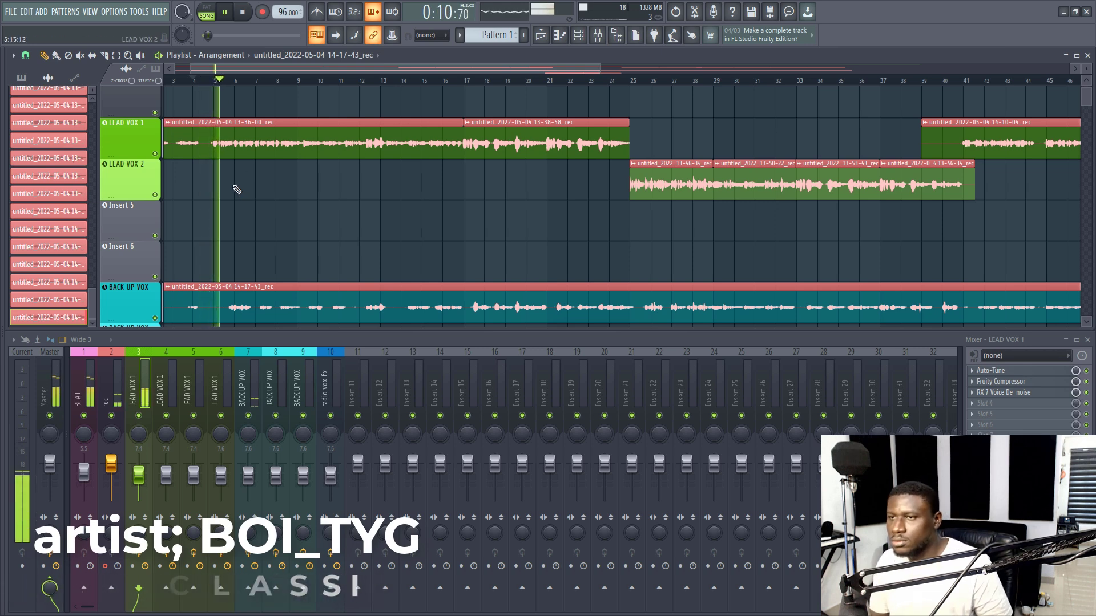
scroll(245, 283, "down", 1)
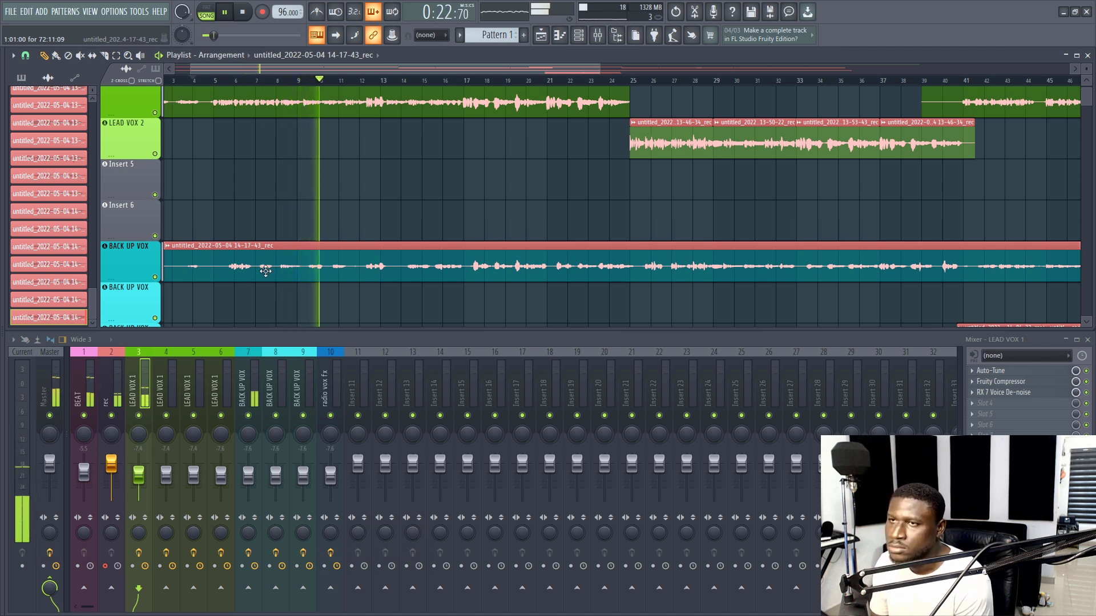
left_click(106, 56)
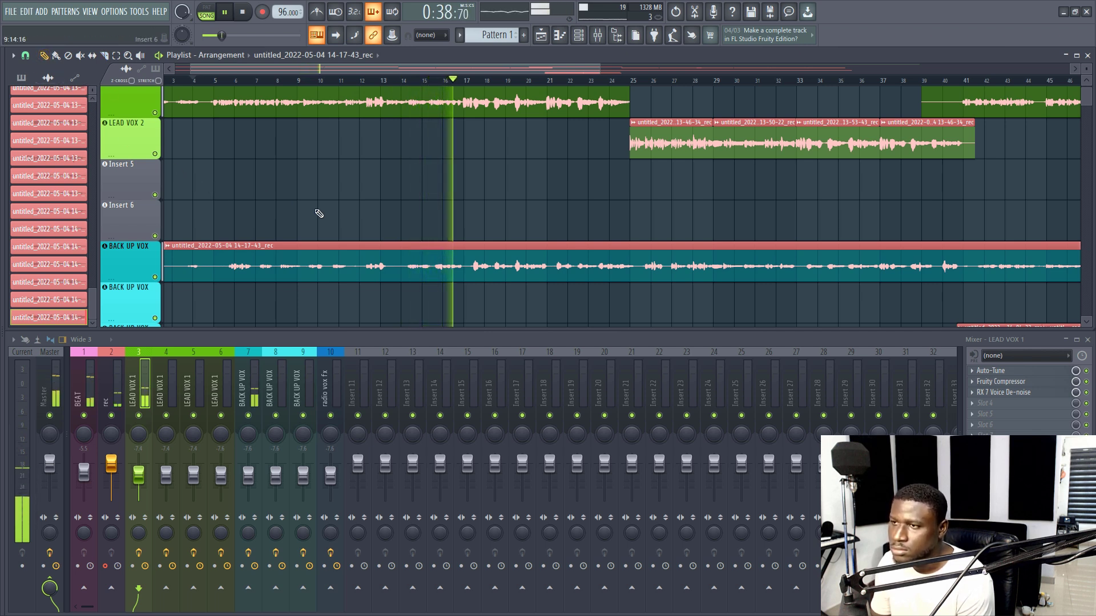
scroll(386, 239, "up", 1)
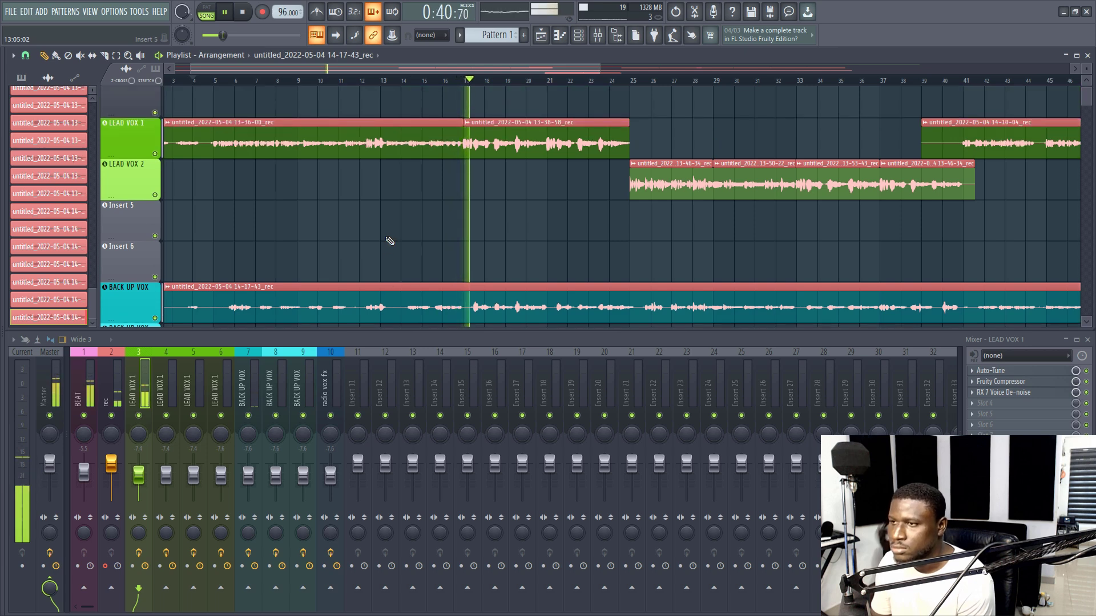
scroll(384, 239, "down", 1)
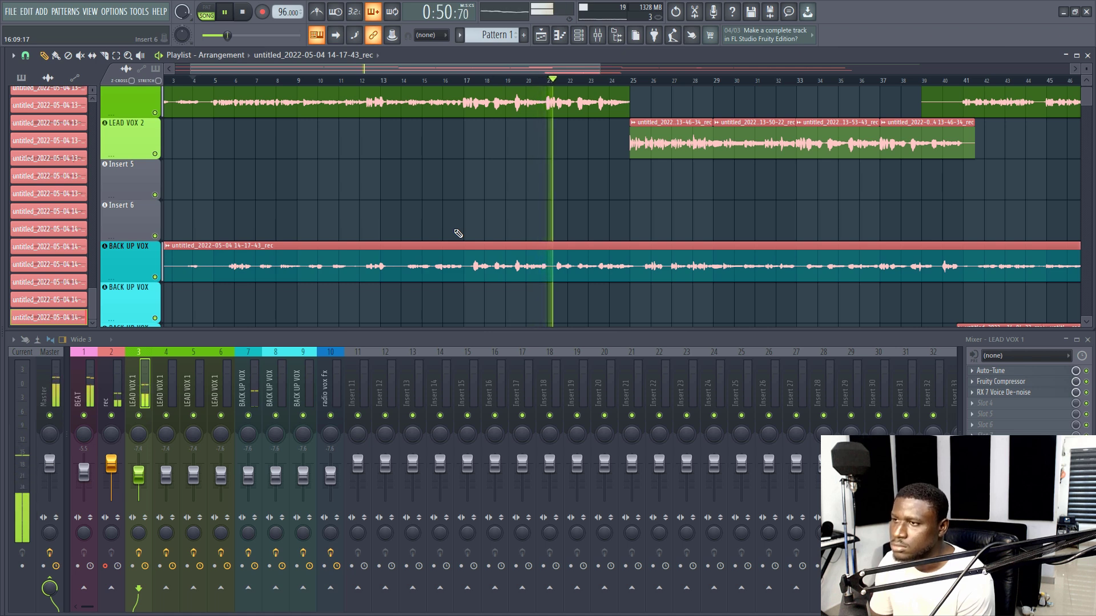
scroll(459, 233, "up", 1)
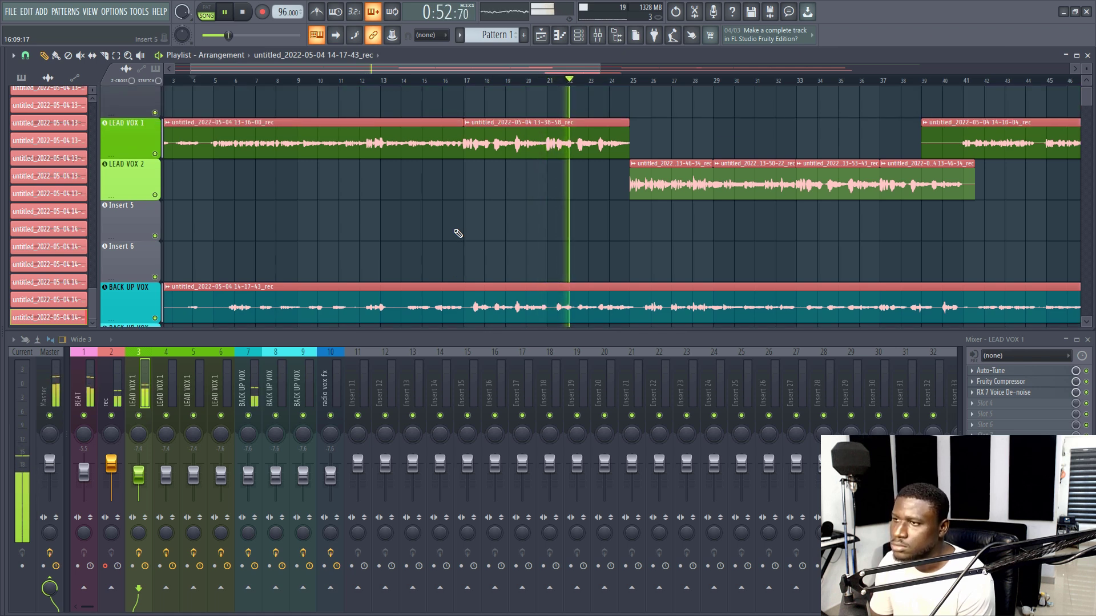
scroll(396, 237, "down", 2)
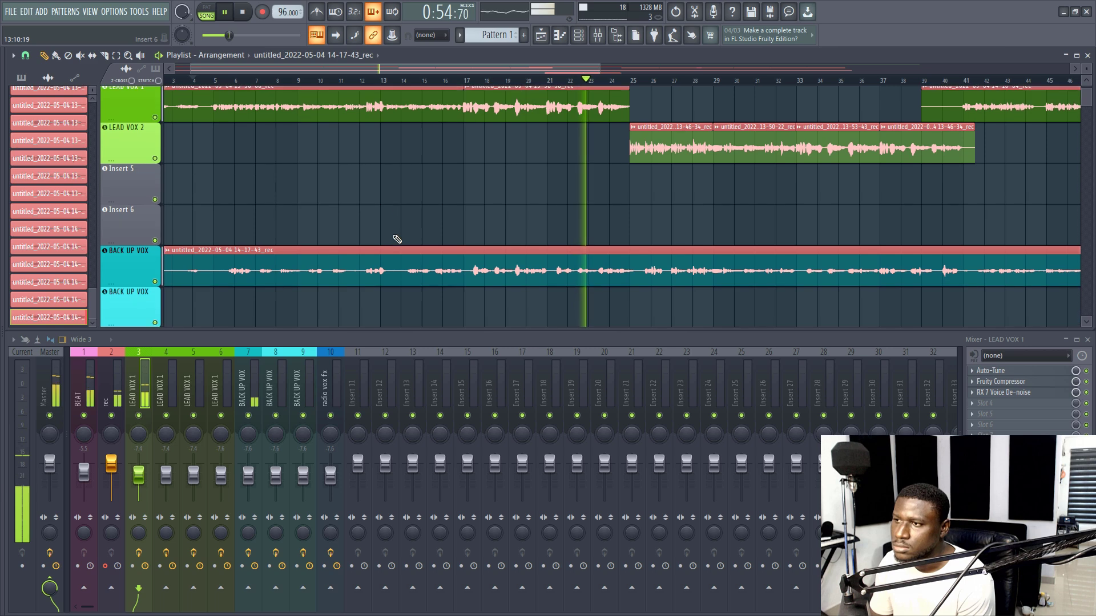
scroll(393, 234, "up", 1)
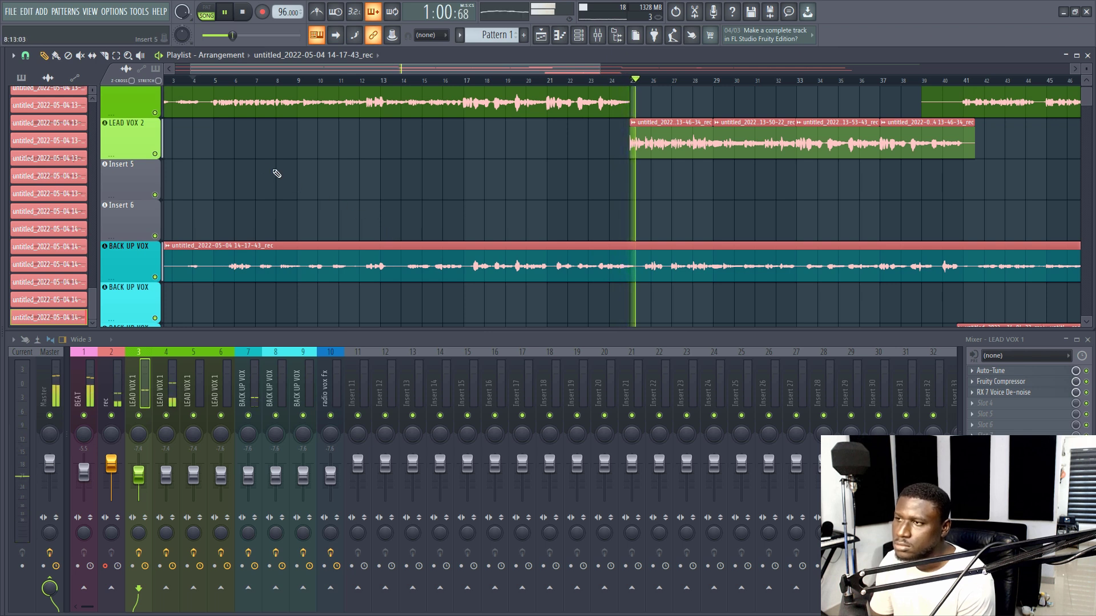
Replay the backup take with the lead vocals from the opening bars, viewing the first section more closely.
left_click(230, 80)
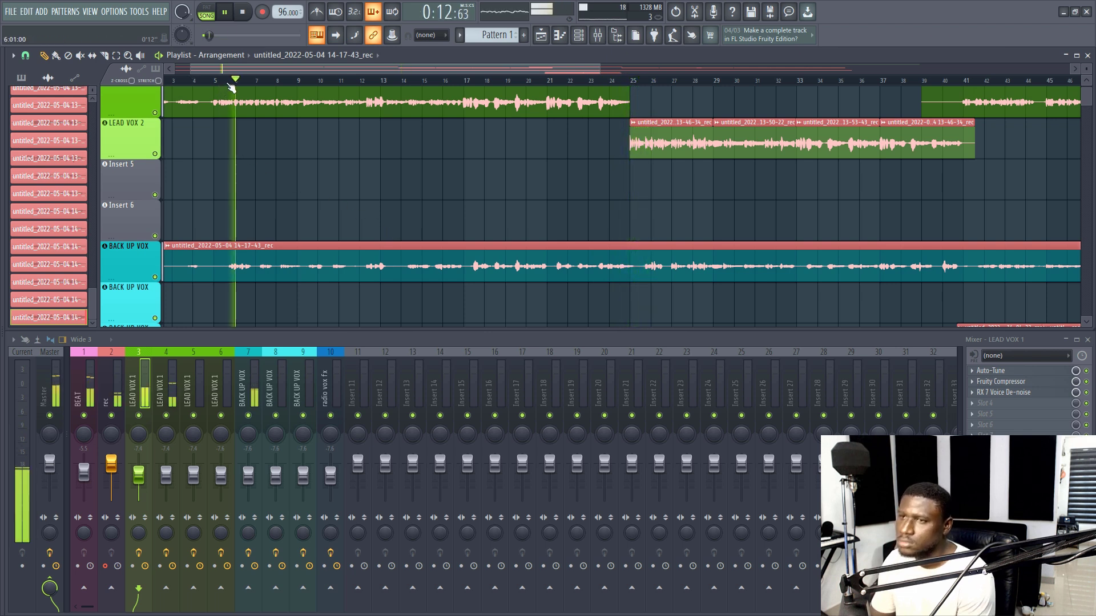
left_click(105, 56)
left_click_drag(193, 81, 173, 81)
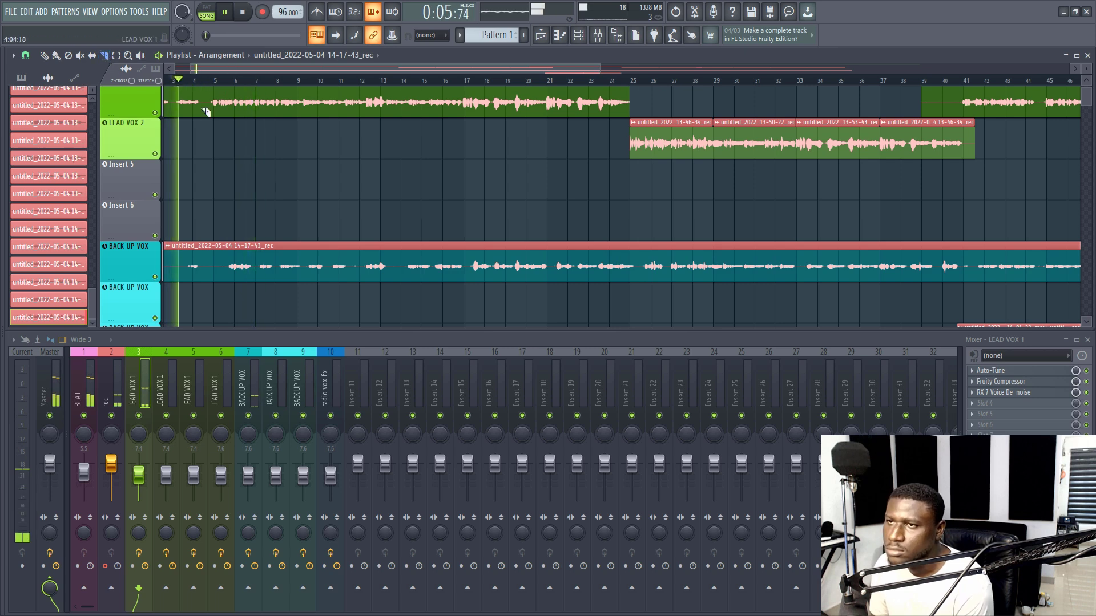
scroll(209, 112, "up", 2)
scroll(209, 113, "down", 2)
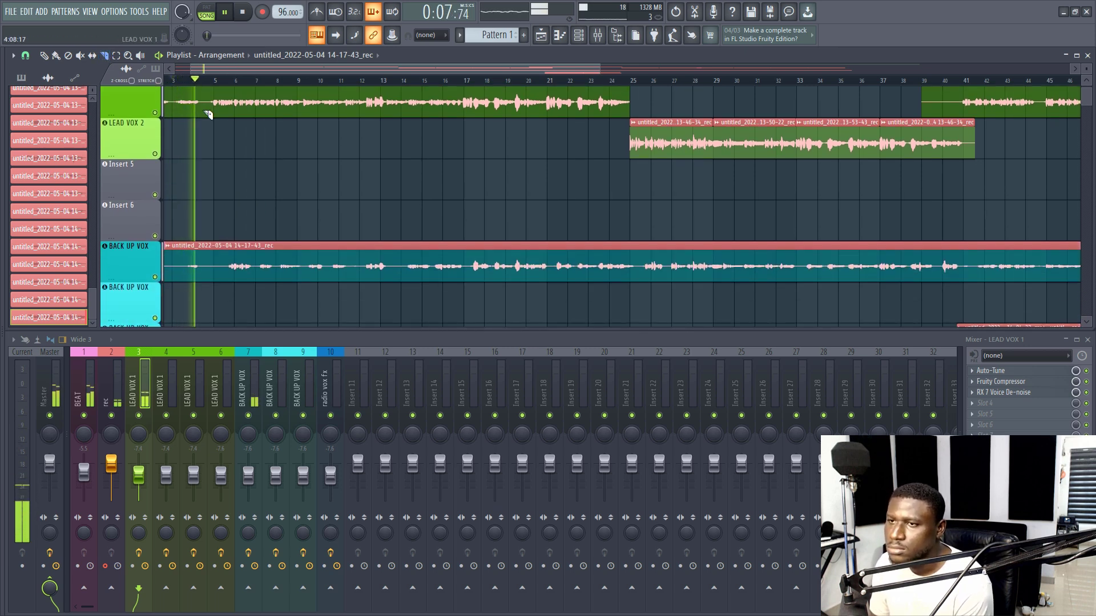
scroll(208, 85, "up", 2)
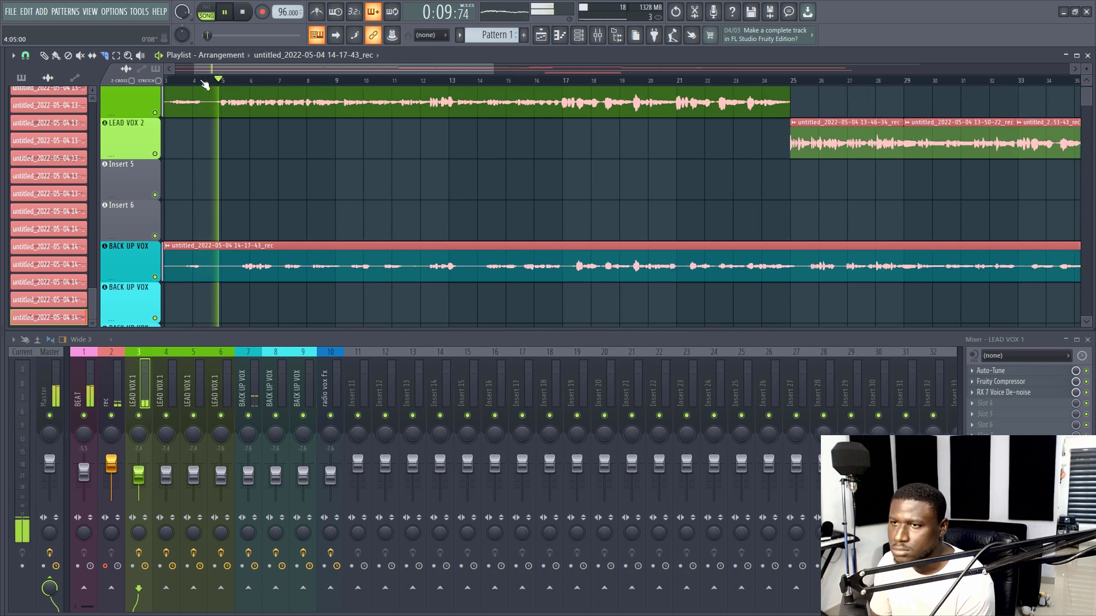
Set the playlist snap to 1/4 beat and lower the BACK UP VOX fader on mixer track 7 to about -12.8 dB.
left_click(25, 55)
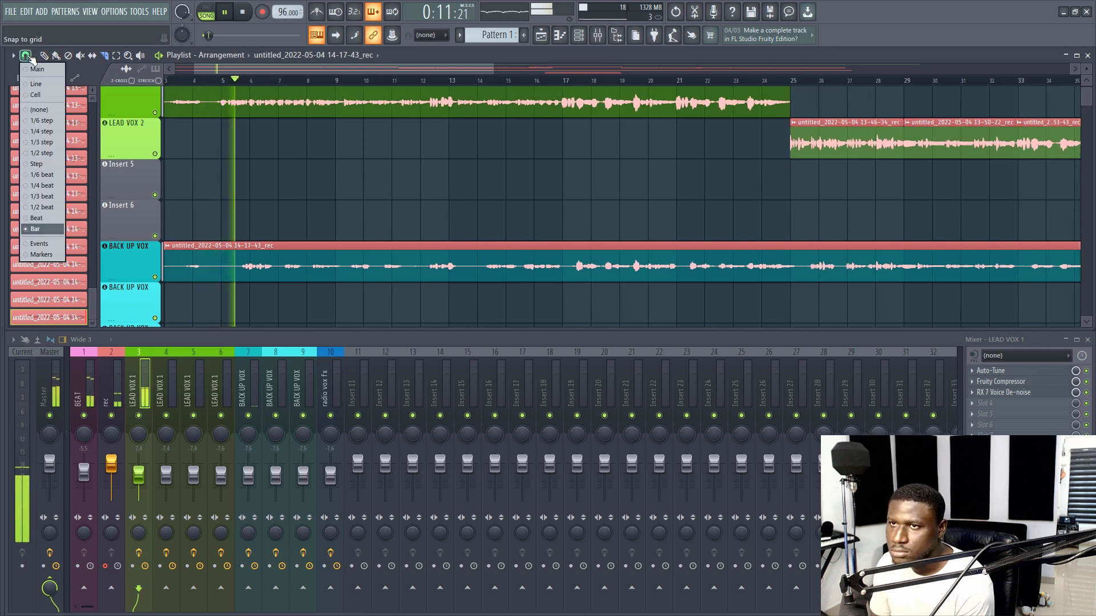
left_click(43, 186)
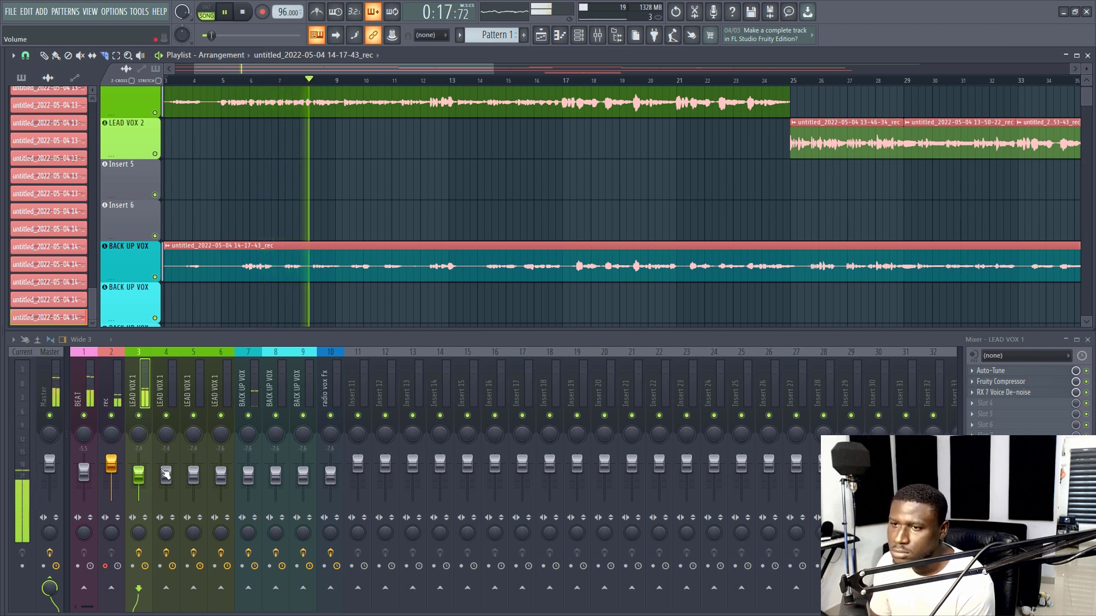
left_click_drag(248, 476, 254, 486)
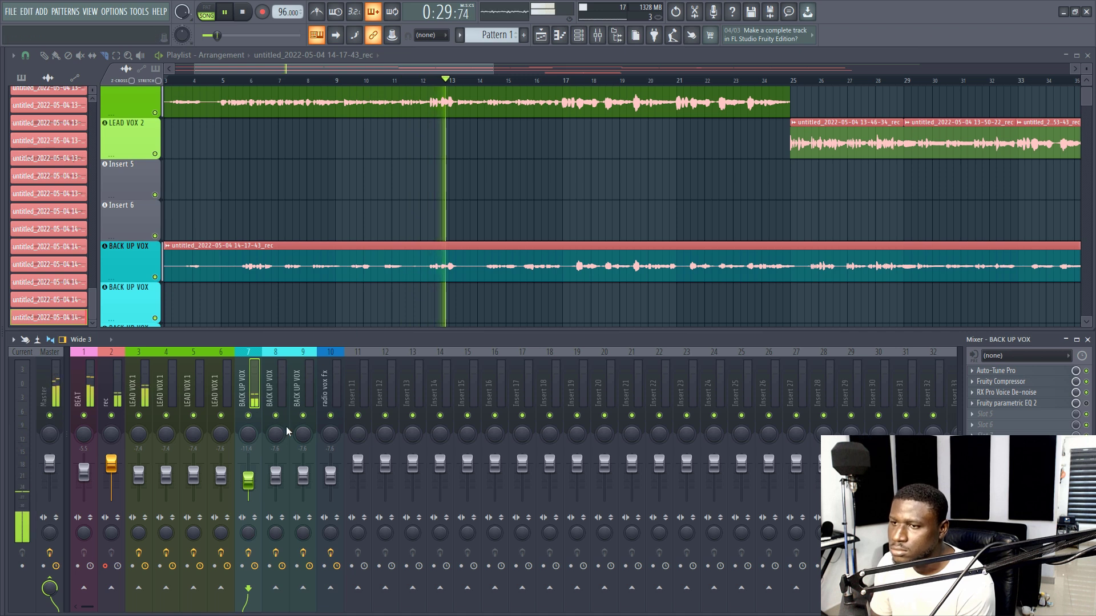
left_click_drag(252, 482, 252, 484)
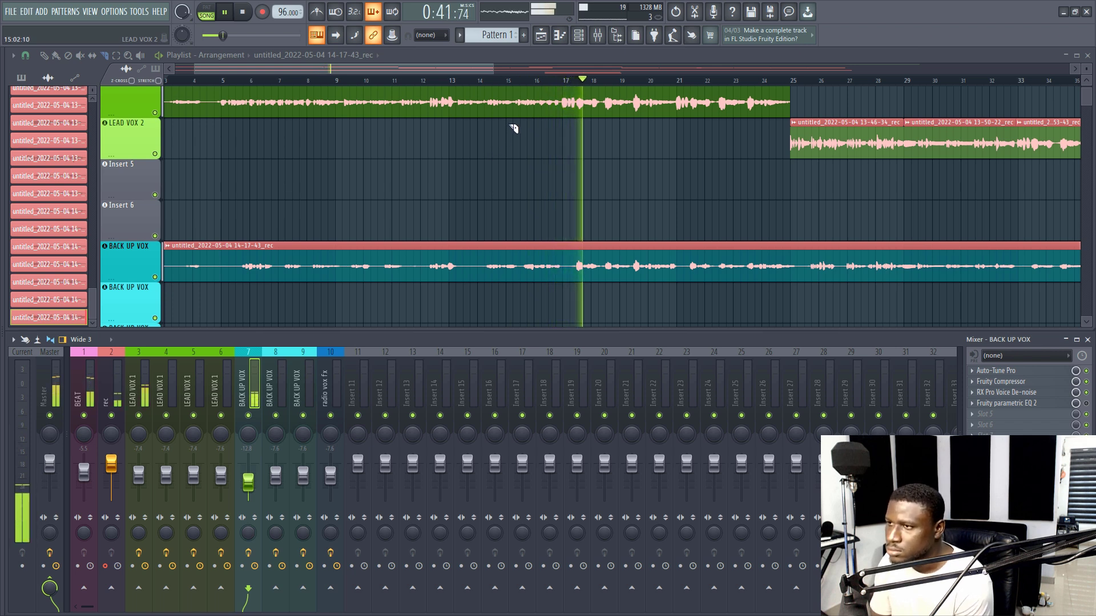
Set the playlist snap to 1/2 beat and slice the 14-17-43 backup take at bars 17 and 25.
mouse_move(563, 254)
left_mouse_down()
mouse_move(562, 287)
mouse_move(563, 255)
left_mouse_up()
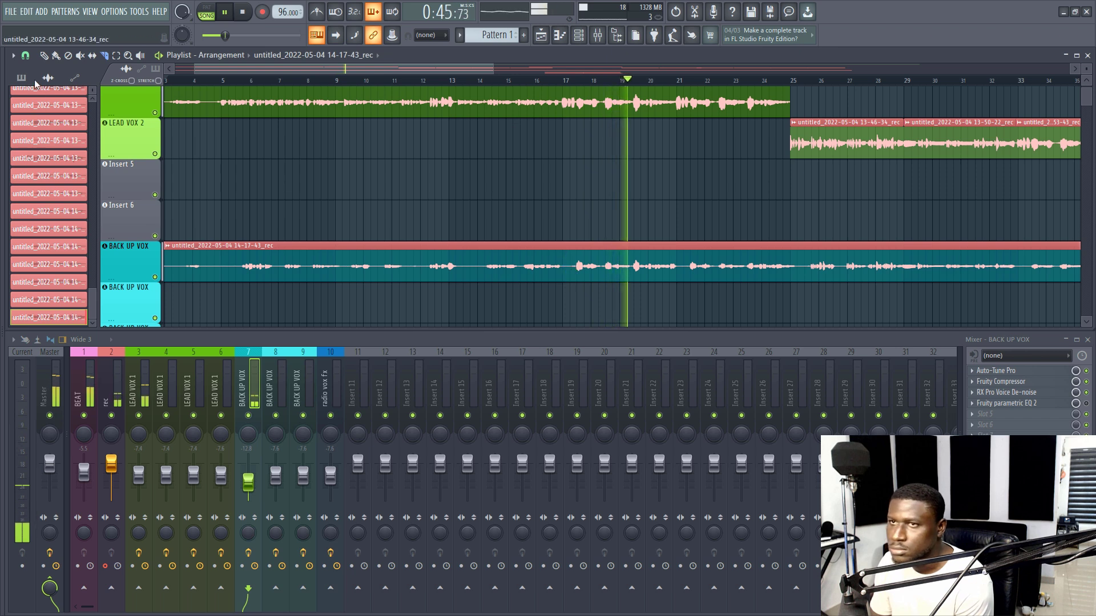
left_click(25, 55)
left_click(40, 208)
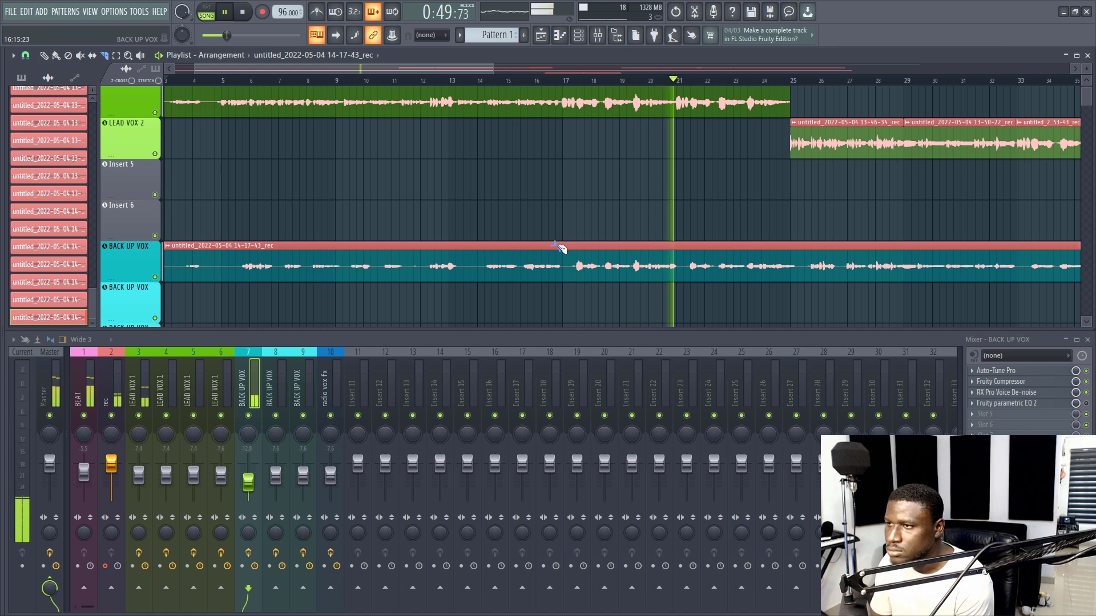
left_click_drag(564, 249, 568, 285)
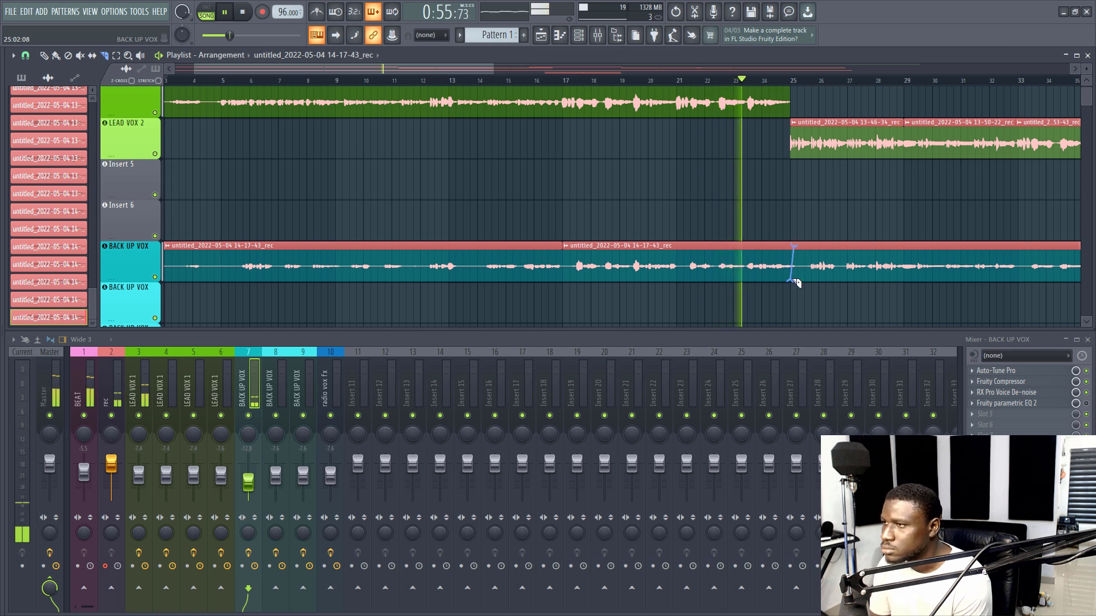
left_click_drag(797, 251, 795, 279)
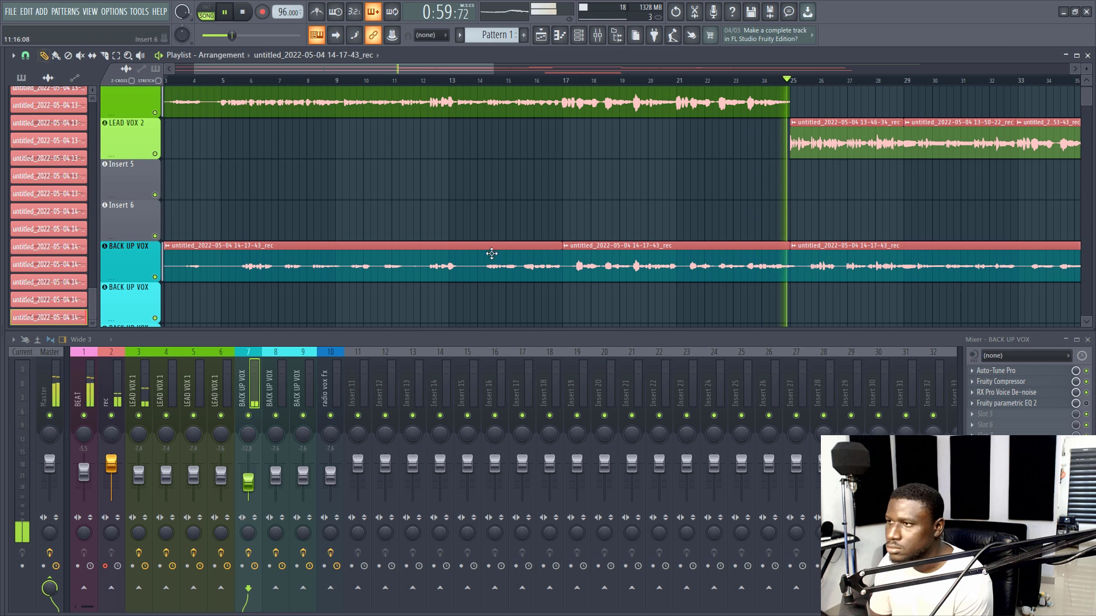
Slice the backup take near the middle of bar 23 and delete its section from bar 17 up to that cut.
left_click(719, 81)
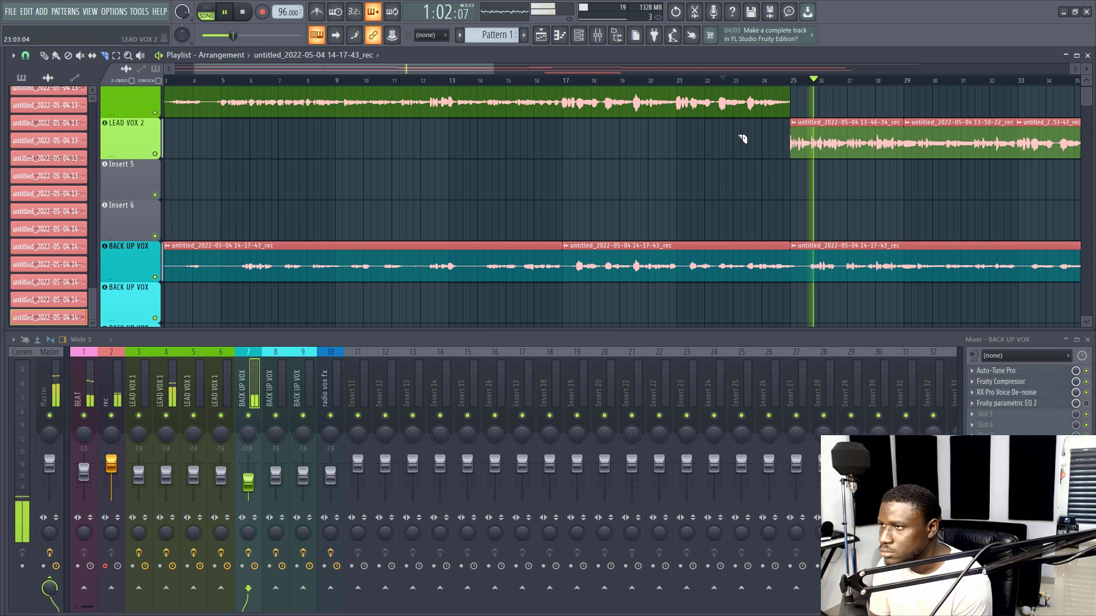
left_click(726, 80)
left_click_drag(747, 250, 746, 276)
left_click(45, 57)
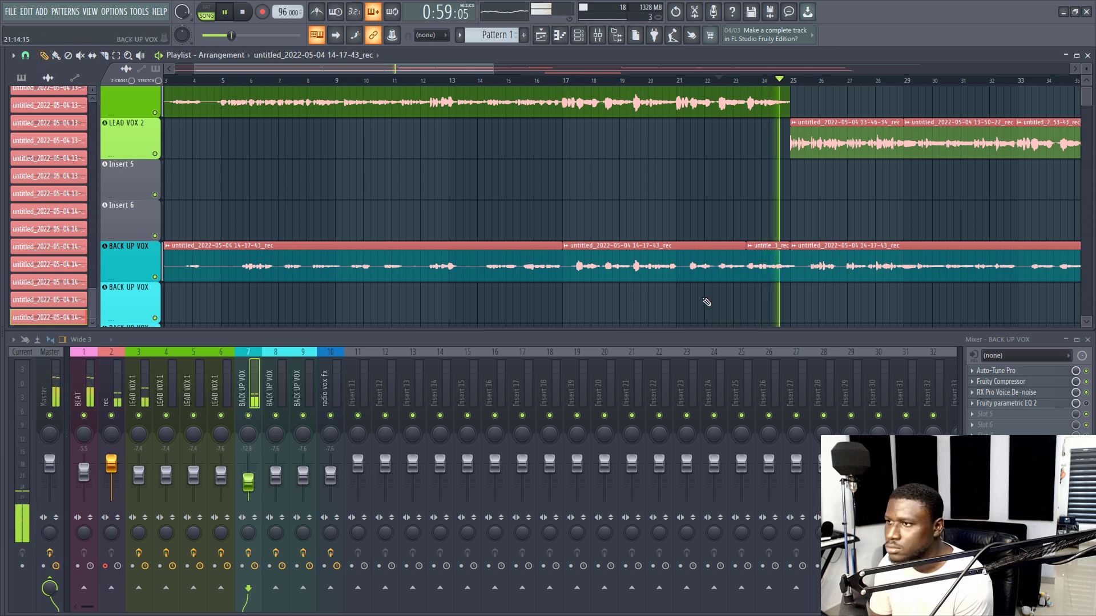
right_click(683, 268)
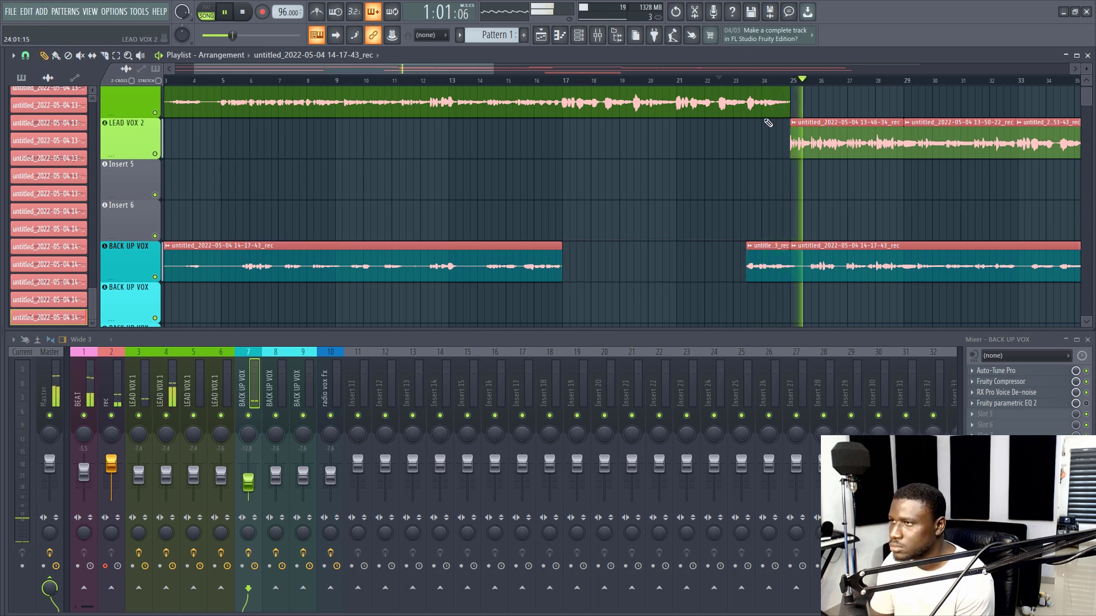
Slice the backup take at 25:11 and trim the following clip's start to 25:15.
scroll(762, 79, "down", 5)
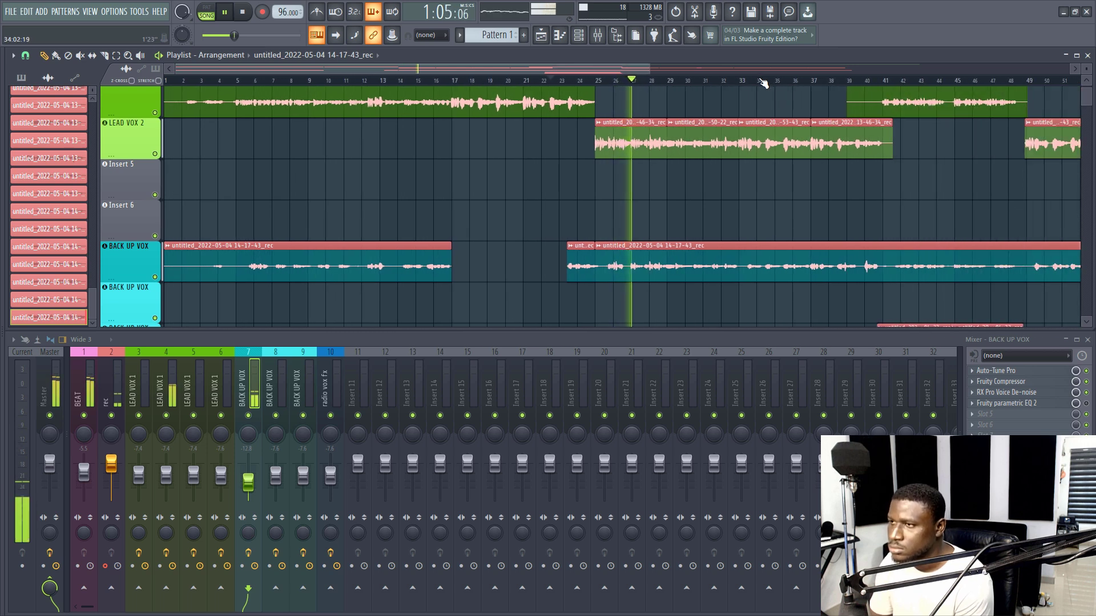
left_click(105, 56)
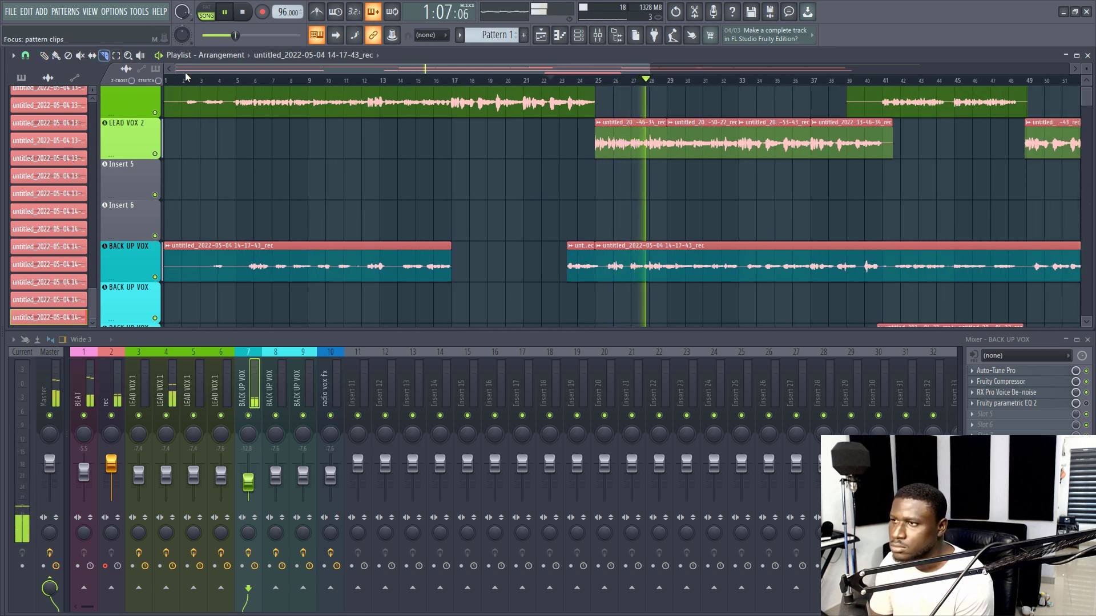
scroll(593, 84, "up", 4)
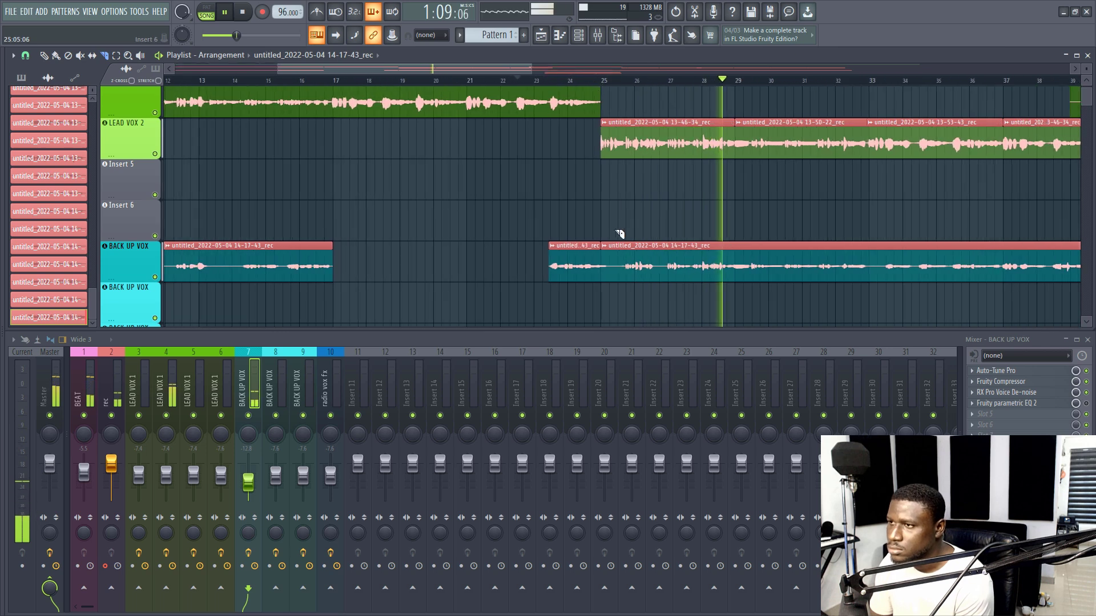
left_click_drag(623, 257, 623, 286)
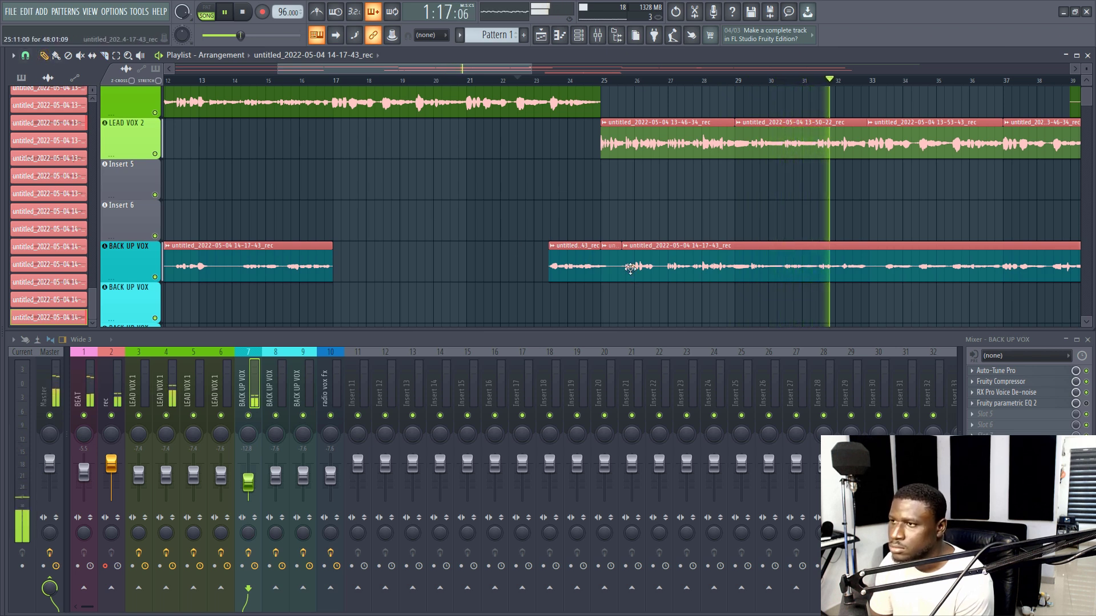
left_click(660, 81)
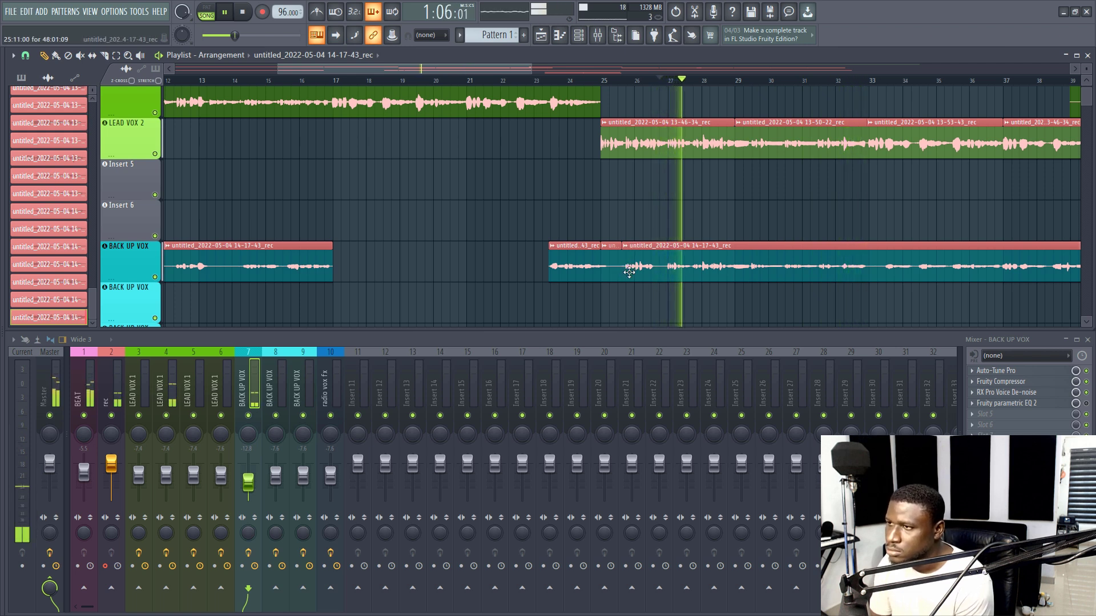
left_click_drag(622, 268, 633, 269)
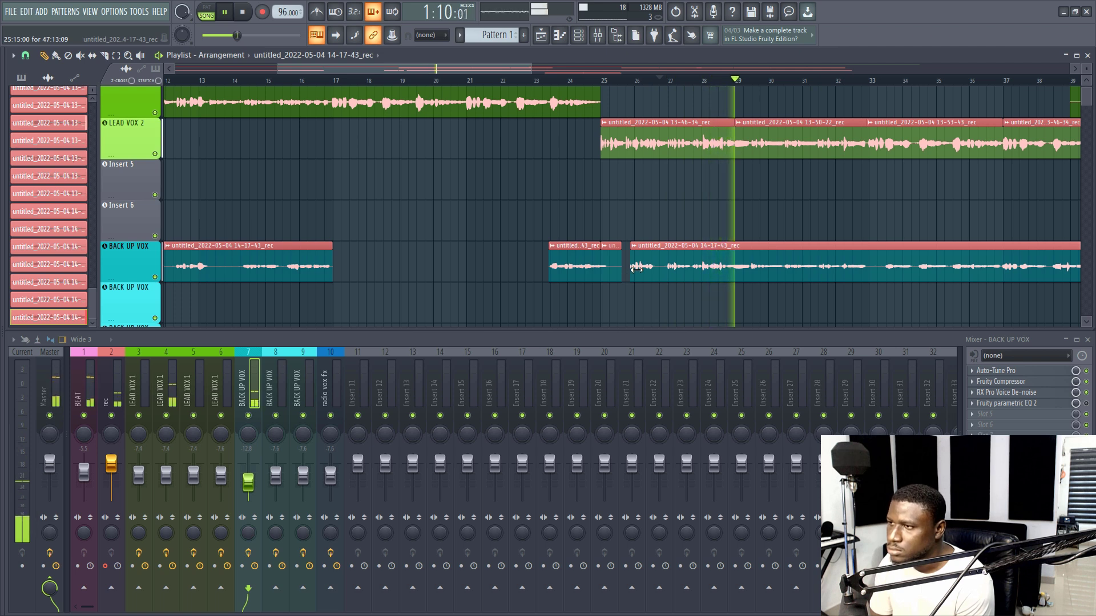
Replay from about bar 27 and trim the start of the long 14-17-43 backup clip to 28:05.
left_click(689, 88)
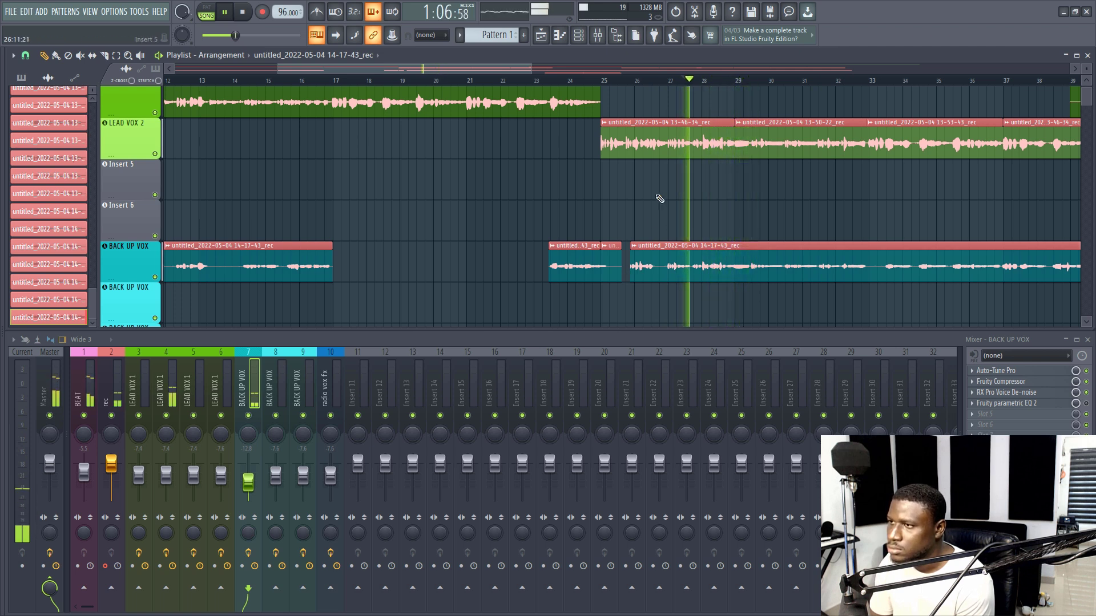
left_click_drag(630, 271, 712, 280)
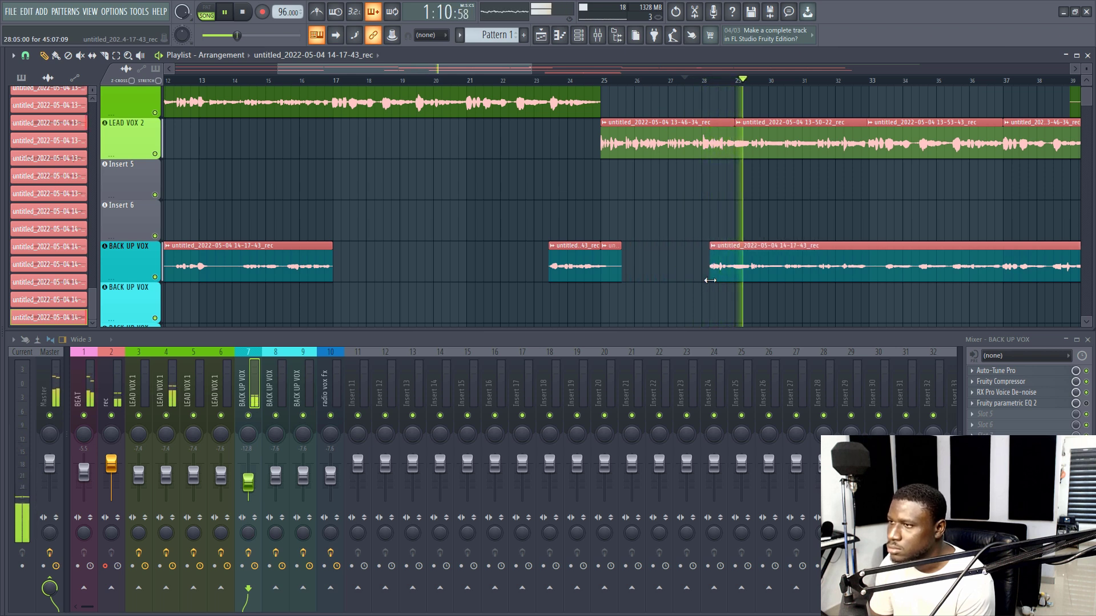
Play the arrangement from about bar 28 to check the long backup clip against the LEAD VOX 2 takes.
left_click(699, 83)
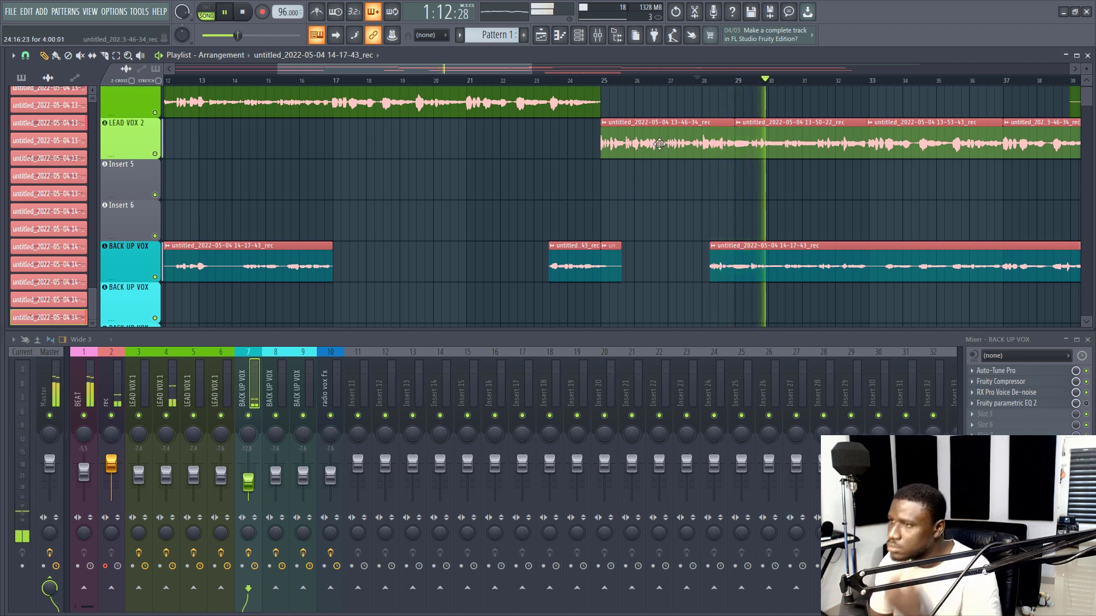
scroll(675, 81, "down", 3)
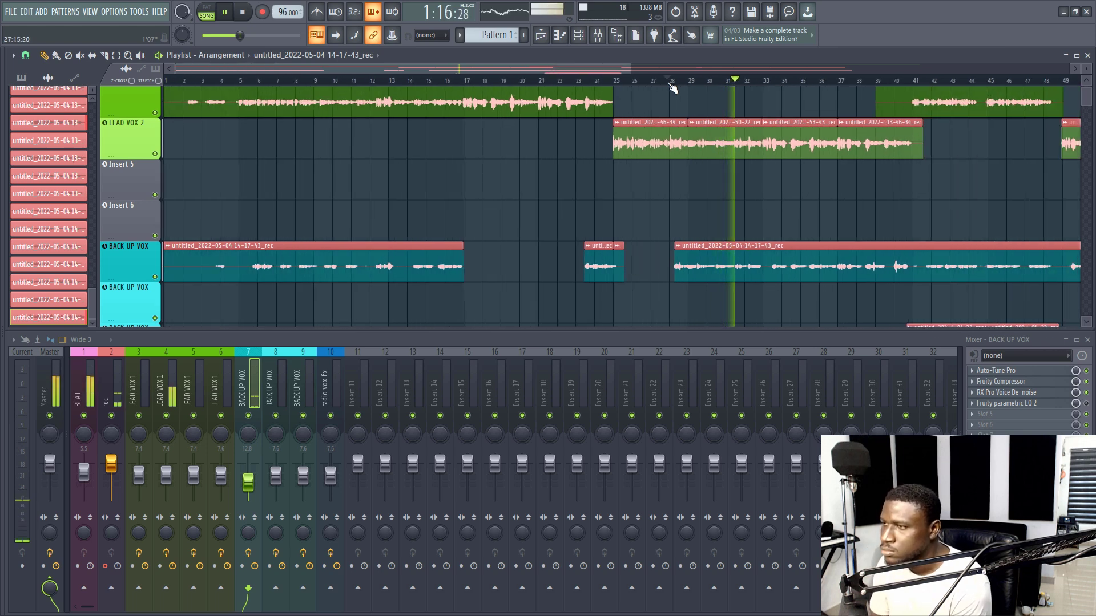
scroll(674, 87, "down", 1)
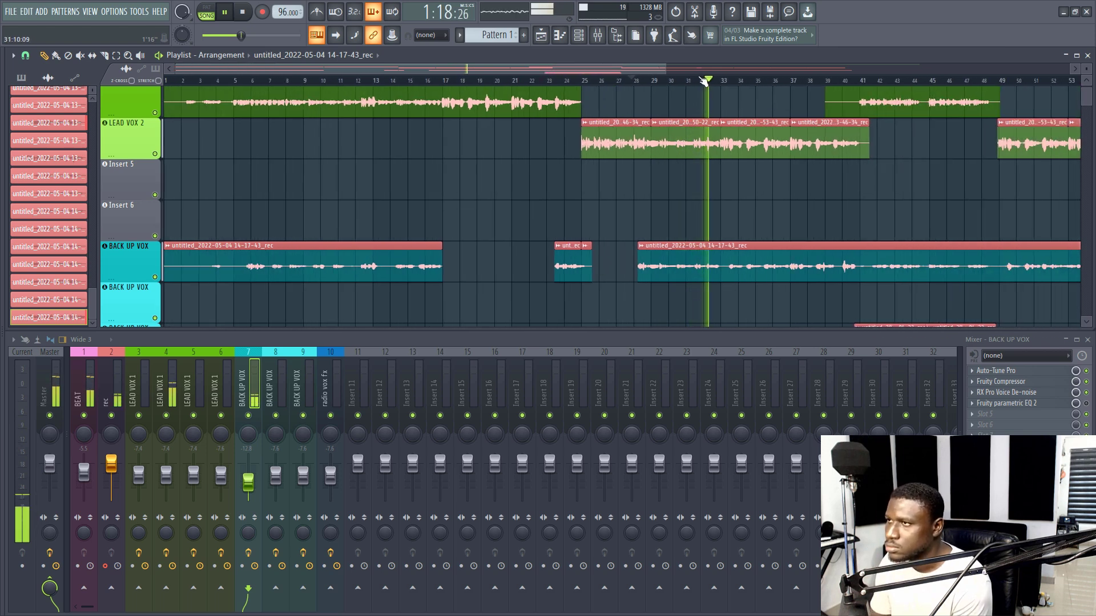
scroll(726, 84, "up", 4)
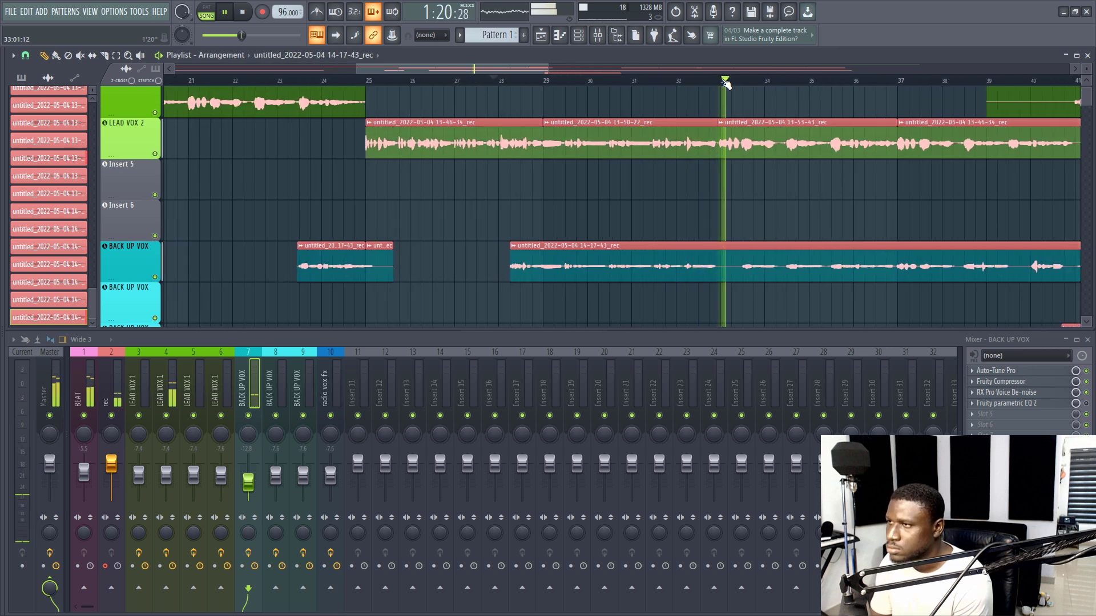
scroll(726, 84, "down", 1)
scroll(726, 84, "down", 1)
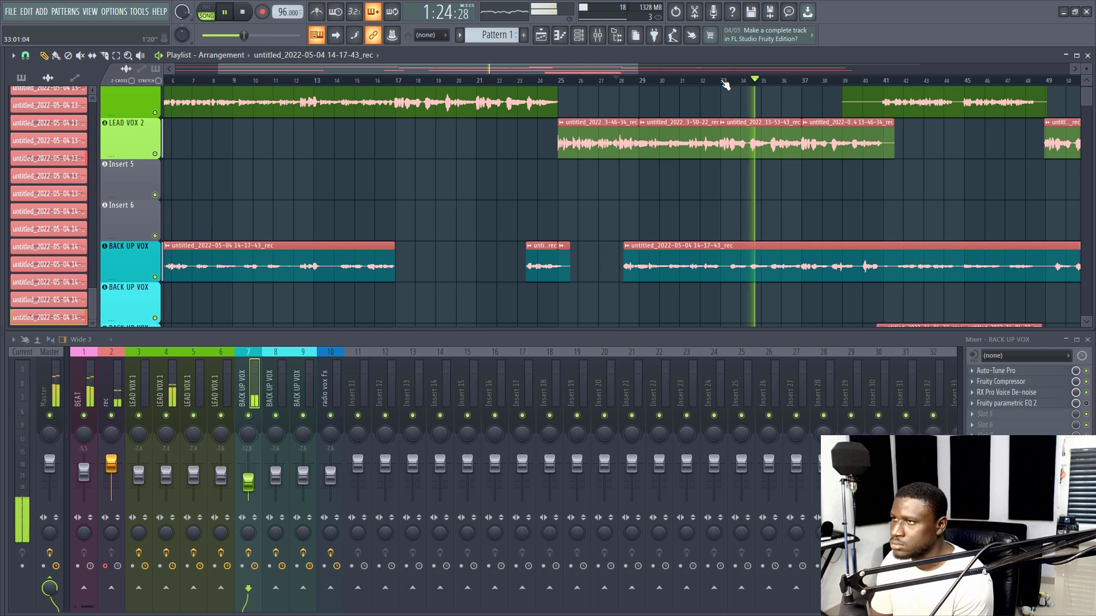
scroll(725, 84, "up", 2)
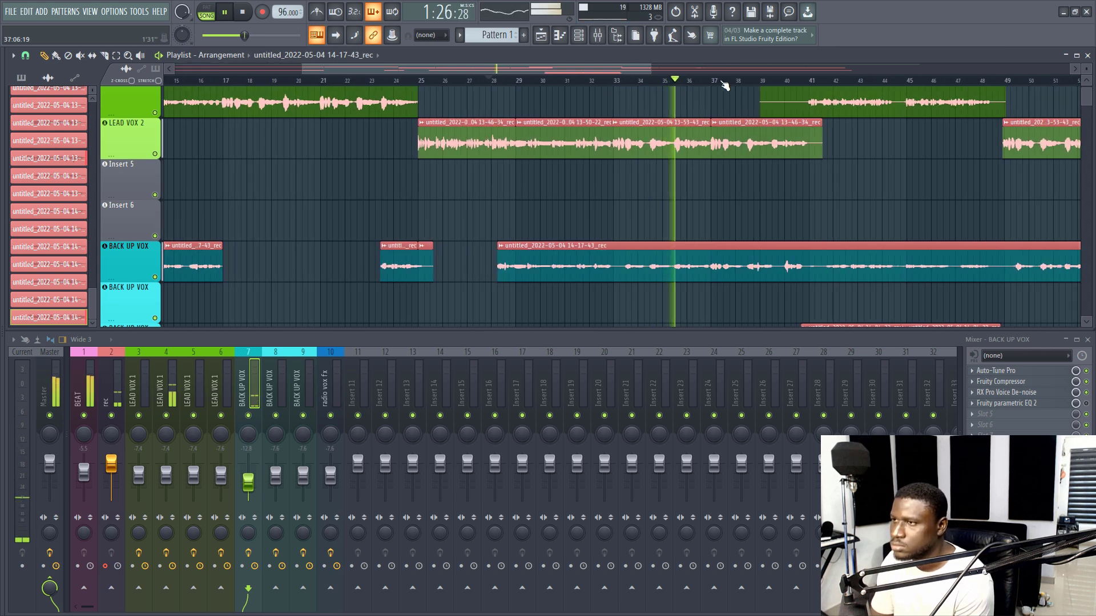
scroll(725, 84, "up", 2)
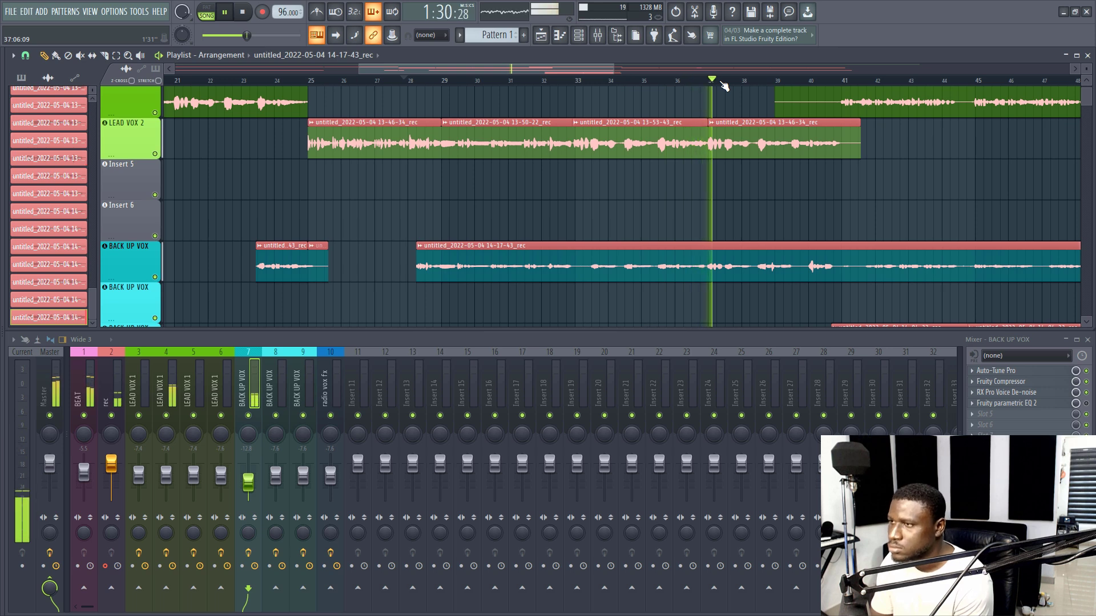
scroll(724, 86, "up", 1)
scroll(724, 85, "down", 3)
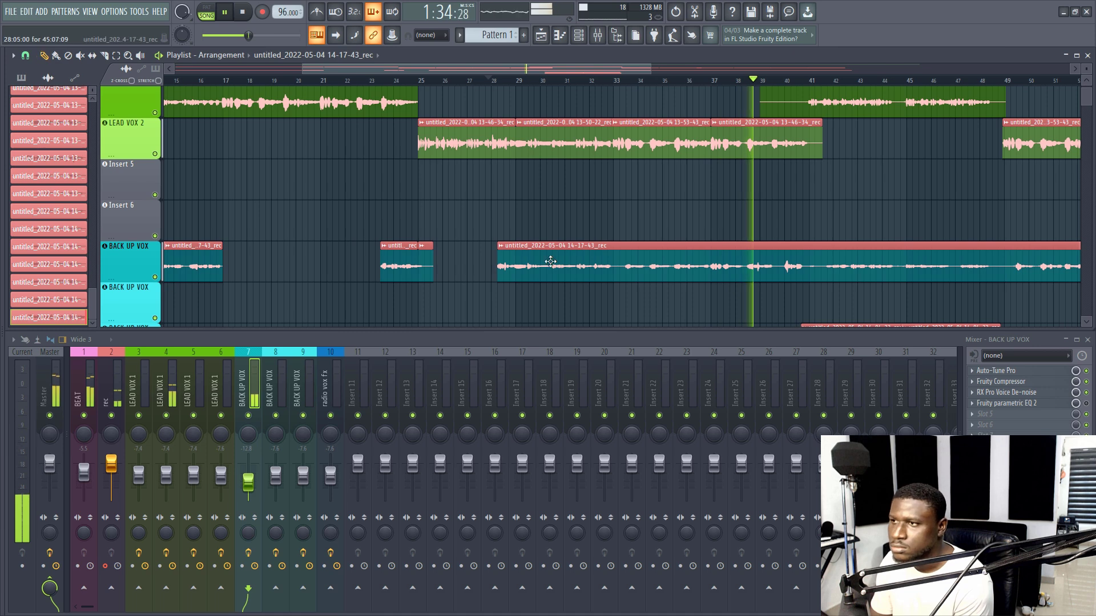
Raise the BACK UP VOX fader on mixer track 7 slightly.
double_click(551, 259)
left_click_drag(252, 478, 248, 480)
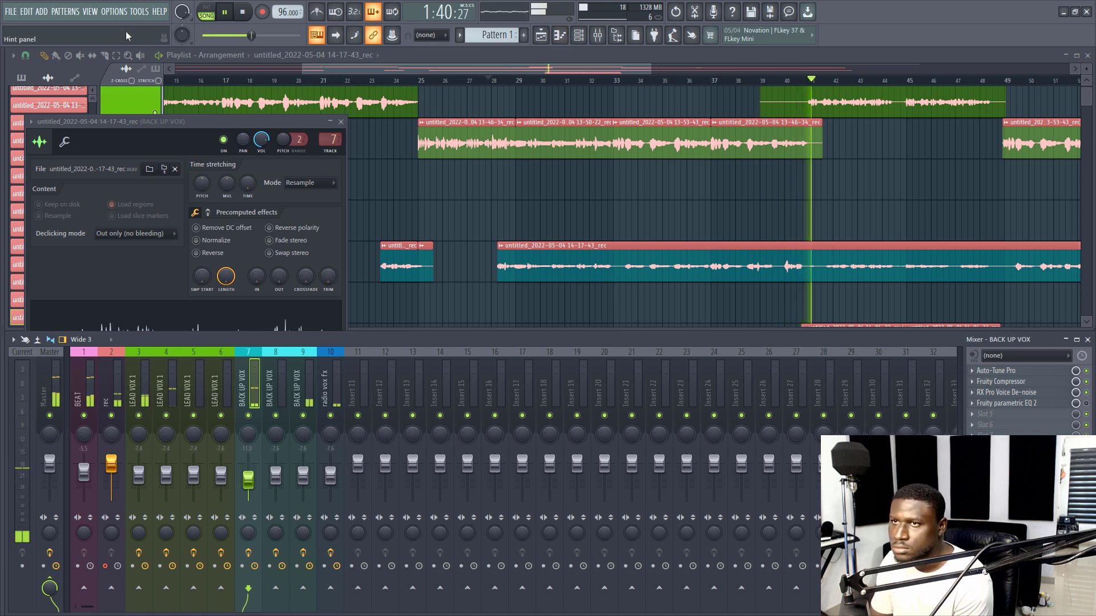
left_click(508, 245)
Slice the long backup clip late in bar 39 and late in bar 40, and delete the section between the cuts.
left_click_drag(780, 247, 780, 284)
left_click_drag(813, 250, 802, 284)
left_click(41, 56)
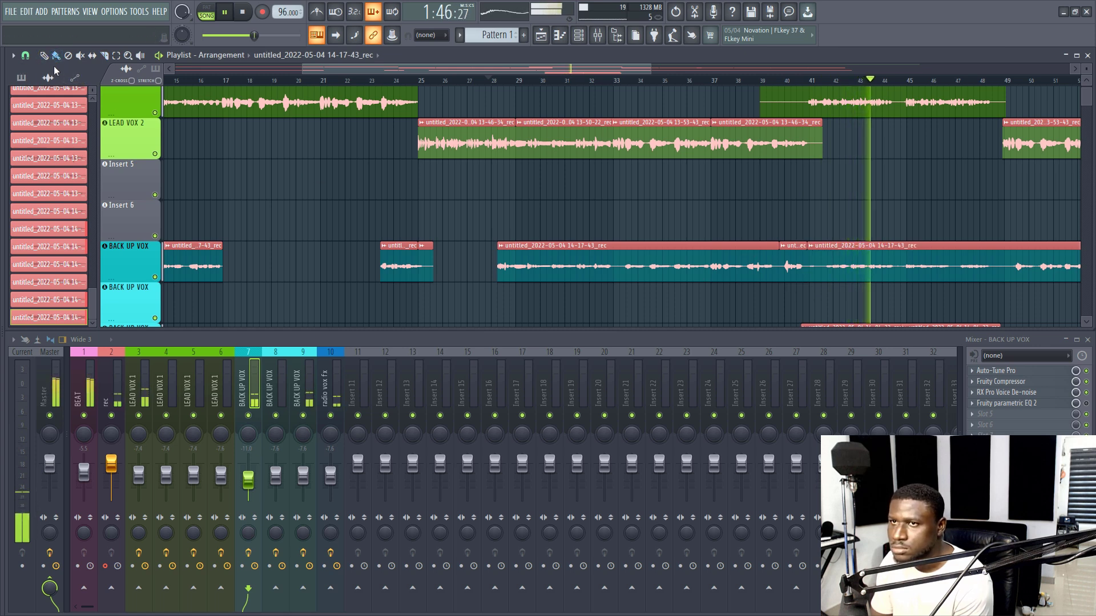
right_click(791, 265)
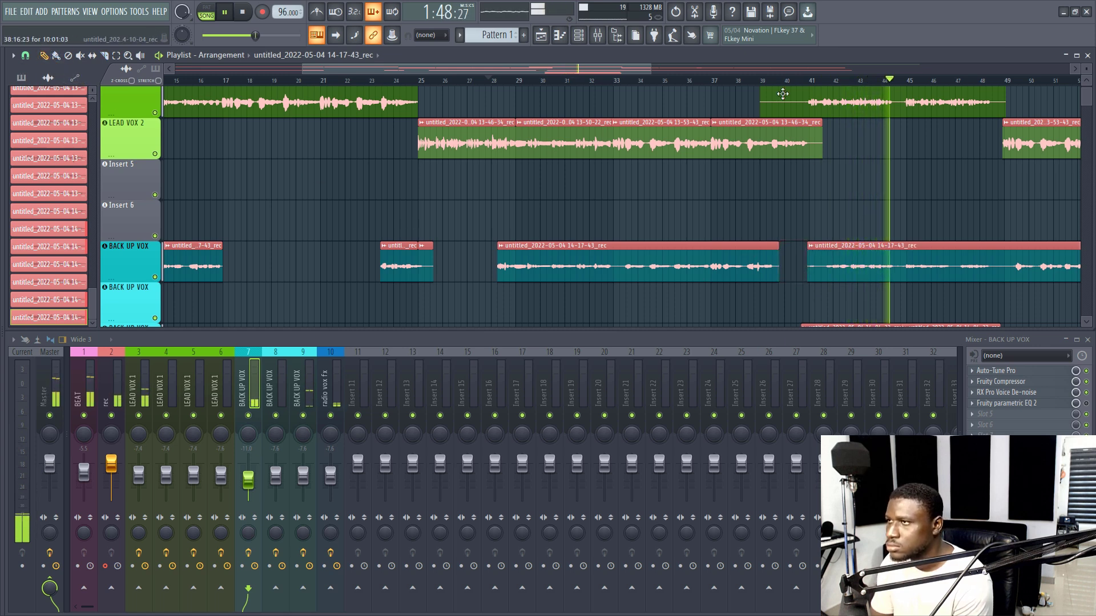
Slice the following backup clip at bar 49 and delete its section before that cut.
scroll(783, 80, "right", 2)
scroll(778, 82, "down", 2)
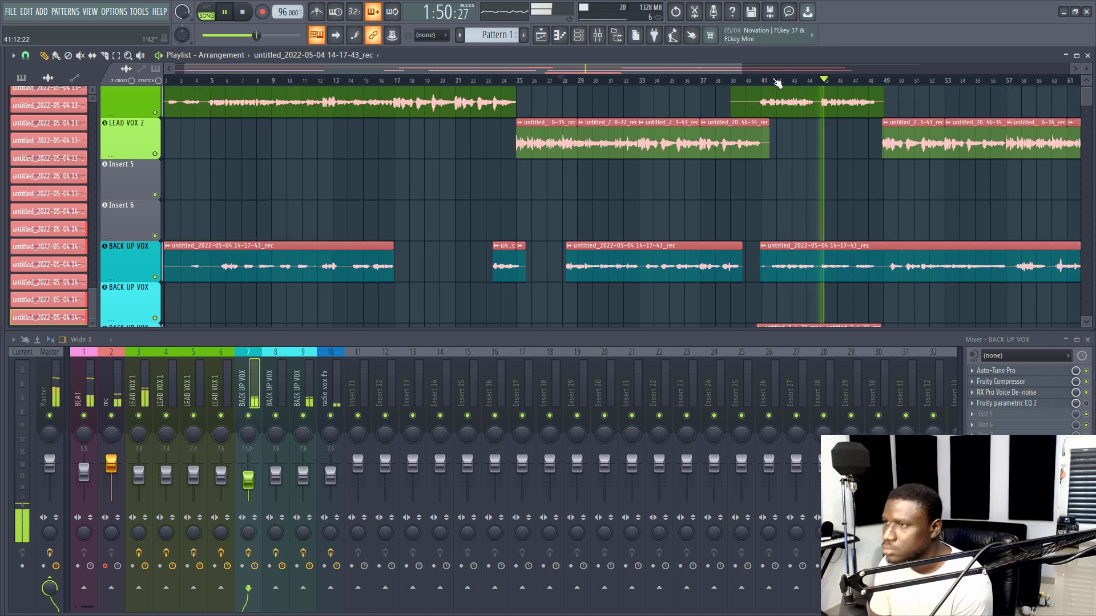
left_click_drag(564, 68, 669, 84)
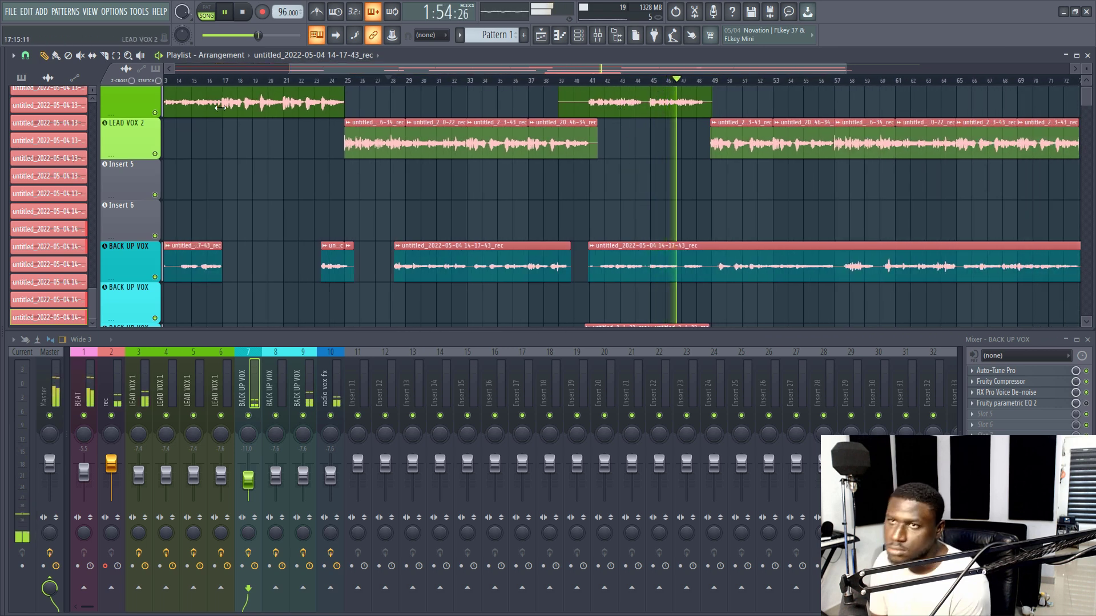
left_click(92, 55)
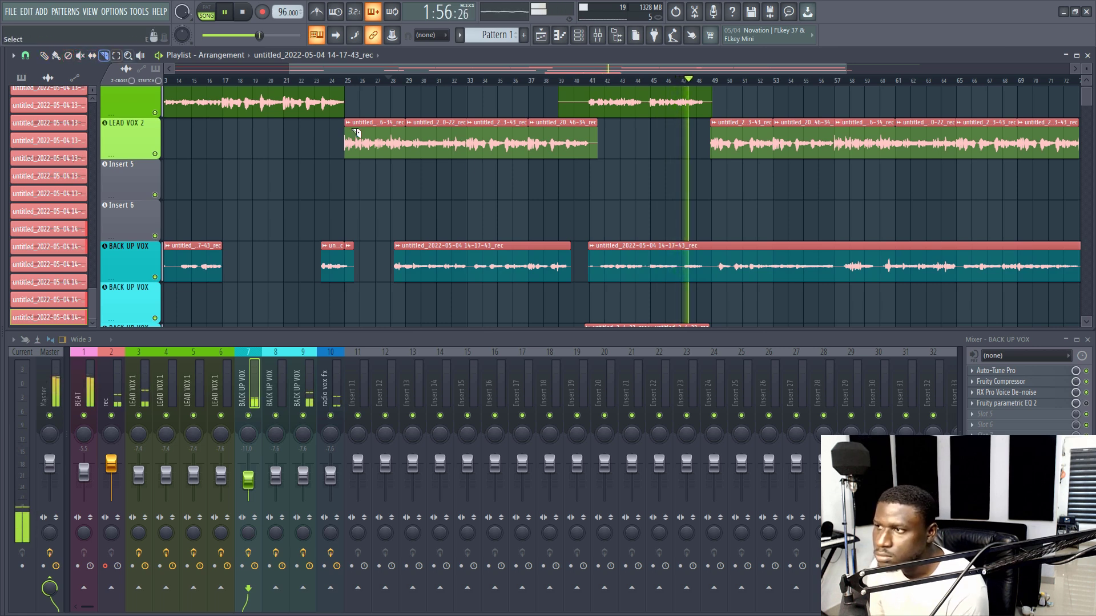
left_click_drag(714, 250, 714, 279)
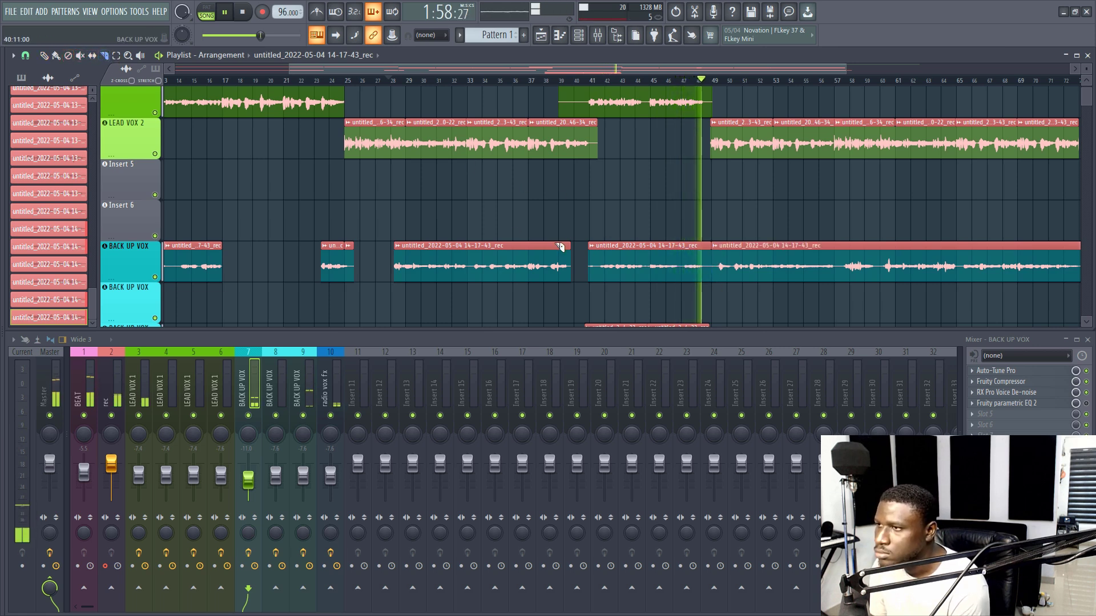
right_click(648, 267)
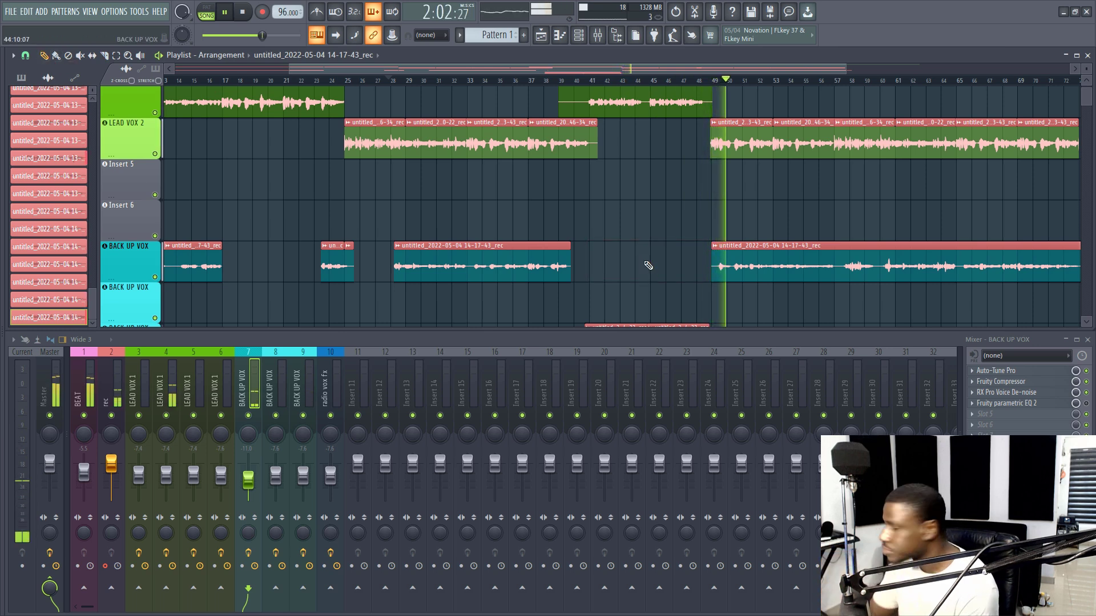
Trim the start of the last backup clip to about the middle of bar 59.
left_click_drag(652, 71, 712, 78)
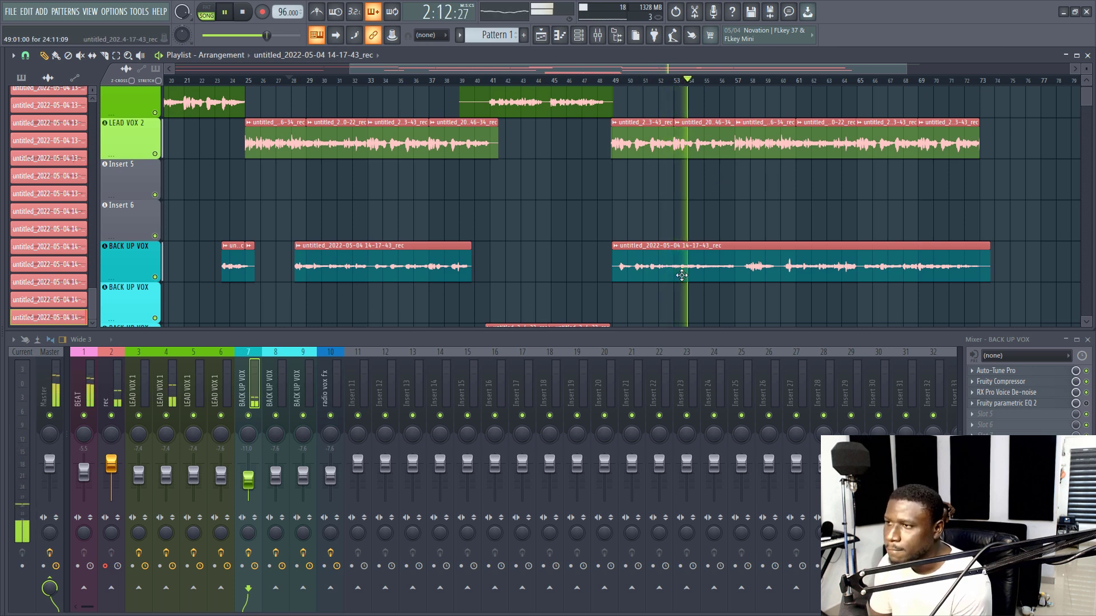
double_click(682, 276)
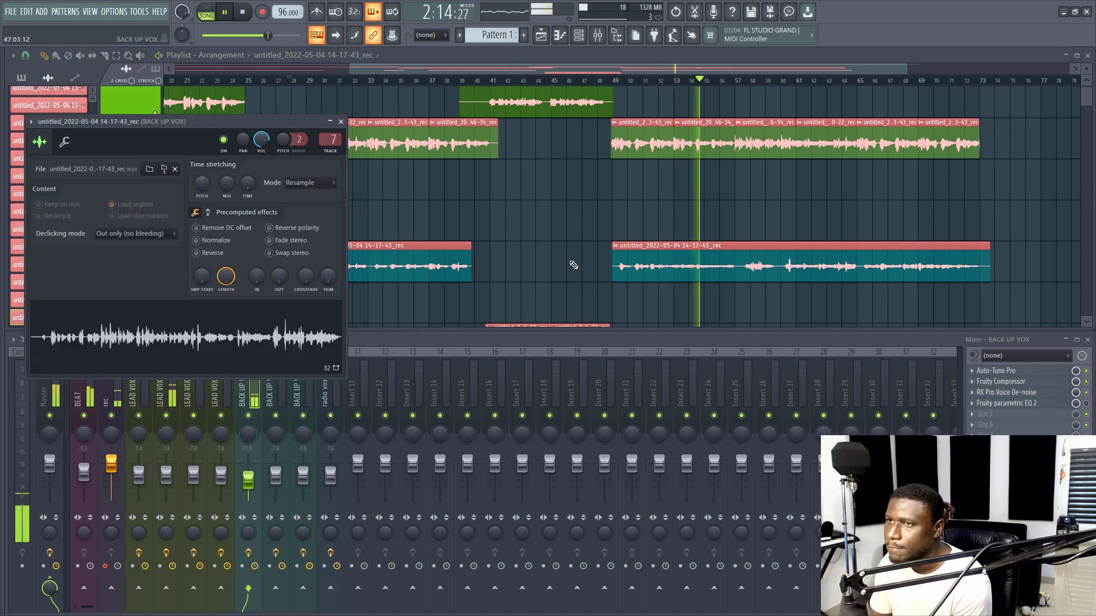
left_click_drag(613, 274, 738, 265)
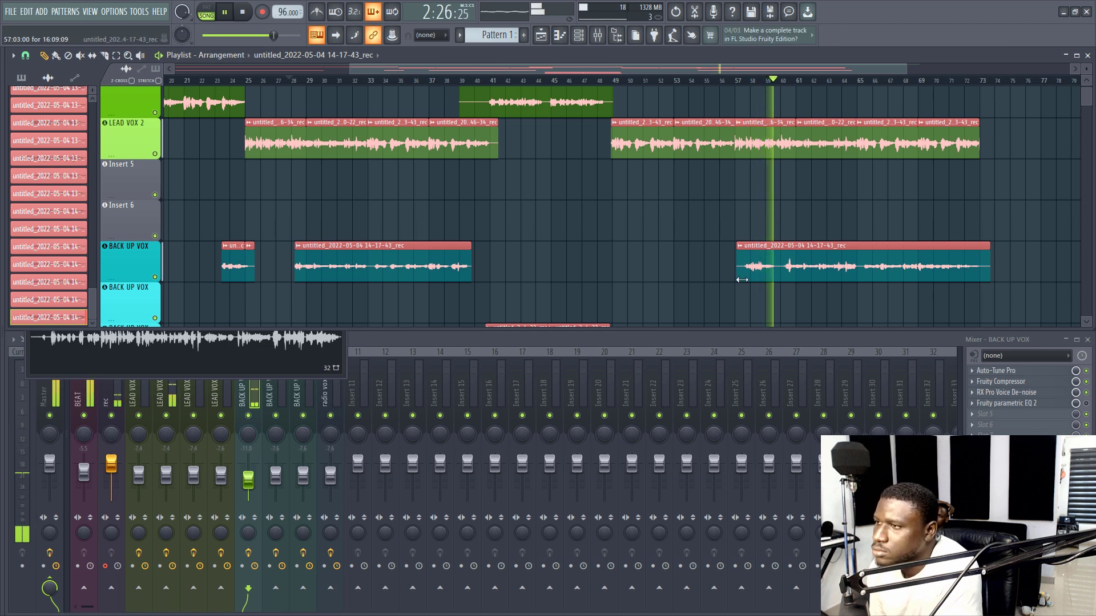
left_click_drag(736, 276, 776, 277)
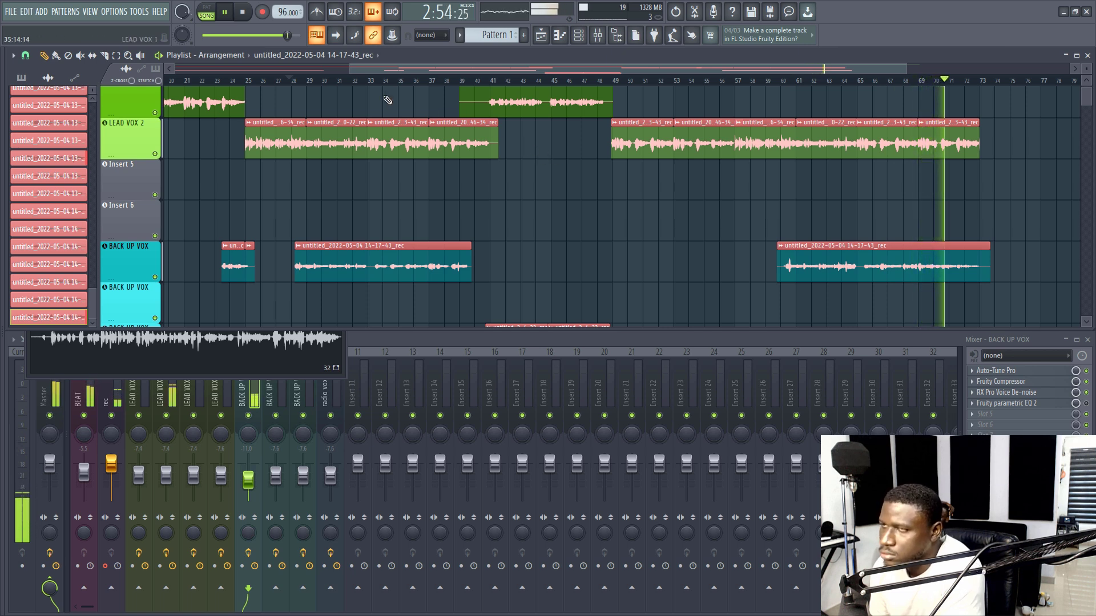
Replay the arrangement from around bar 4 to check the first backup clip against the lead vocal up to about bar 10.
scroll(214, 80, "down", 3)
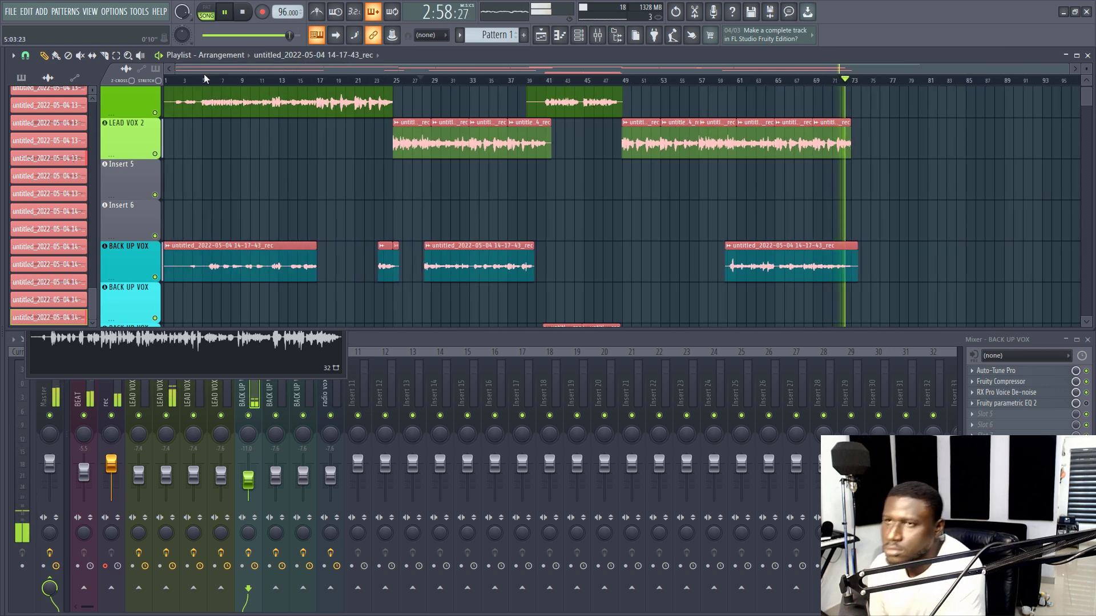
scroll(495, 281, "up", 2)
scroll(456, 251, "down", 1)
key("space")
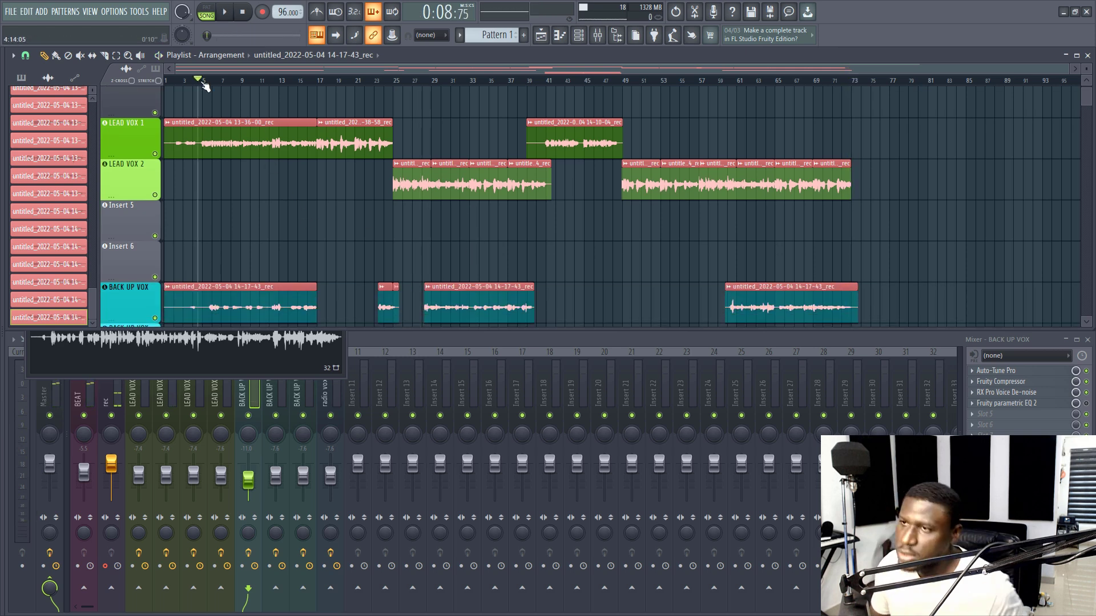
scroll(204, 85, "up", 3)
key("space")
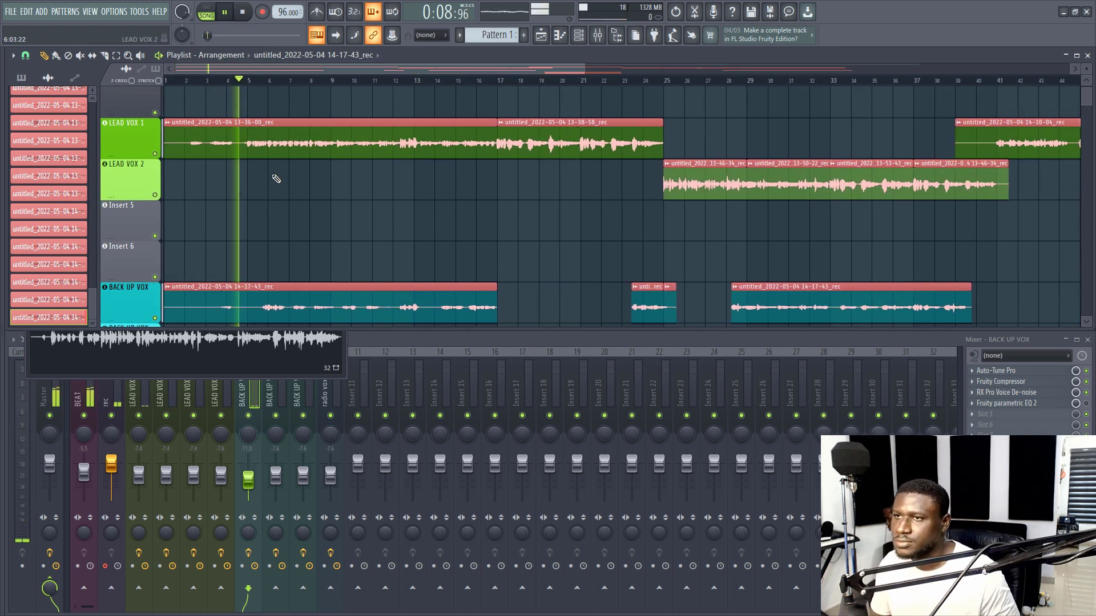
scroll(296, 197, "down", 2)
scroll(295, 197, "up", 3)
scroll(297, 199, "down", 2)
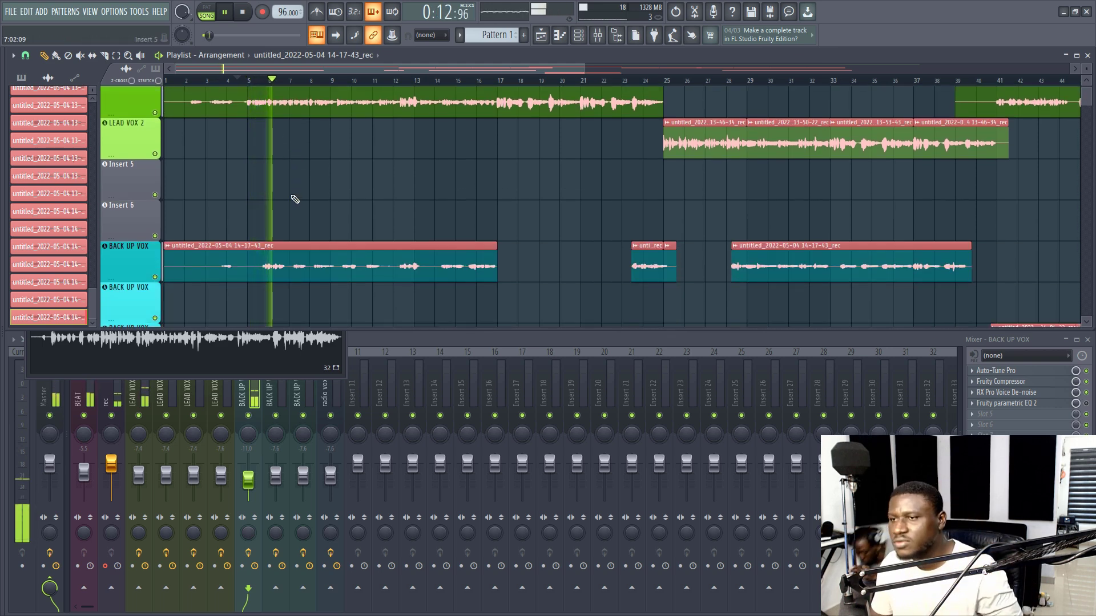
left_click(263, 80)
scroll(268, 86, "up", 2)
scroll(268, 86, "up", 1)
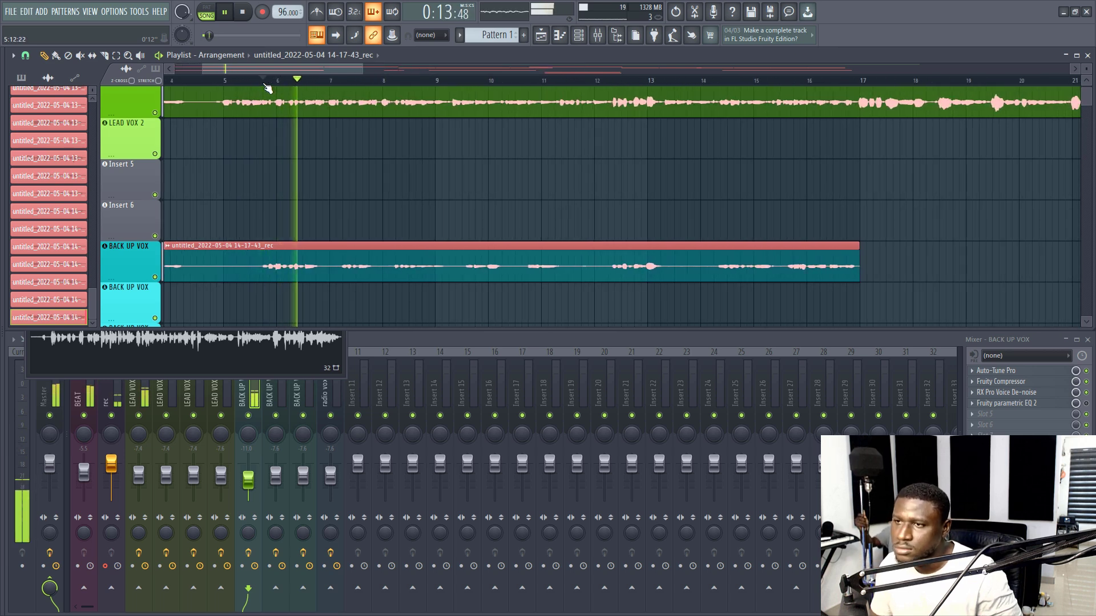
key("space")
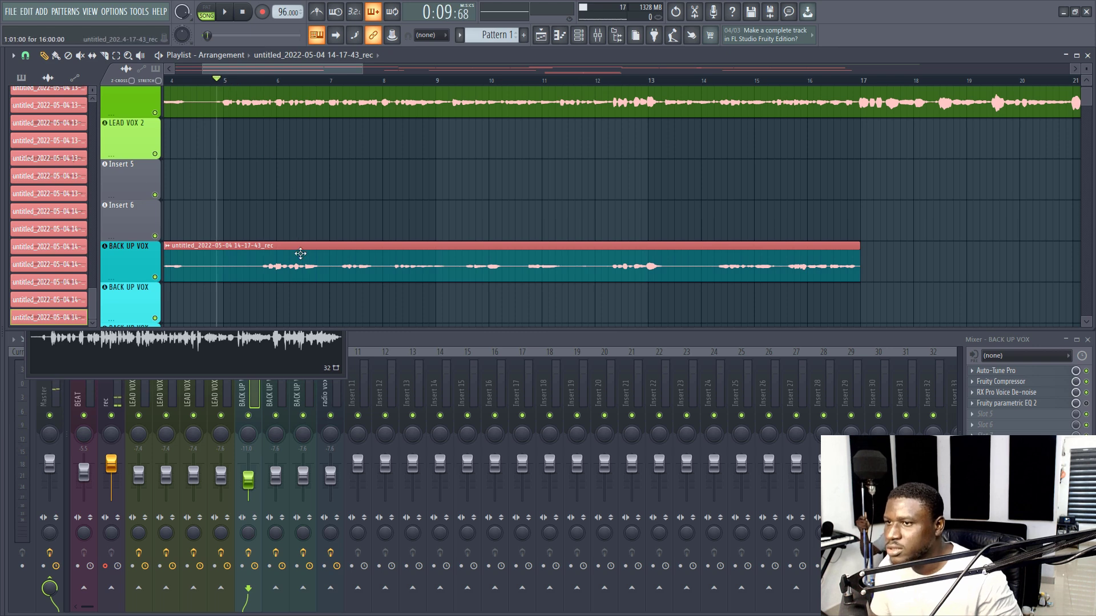
key("space")
scroll(302, 251, "down", 2)
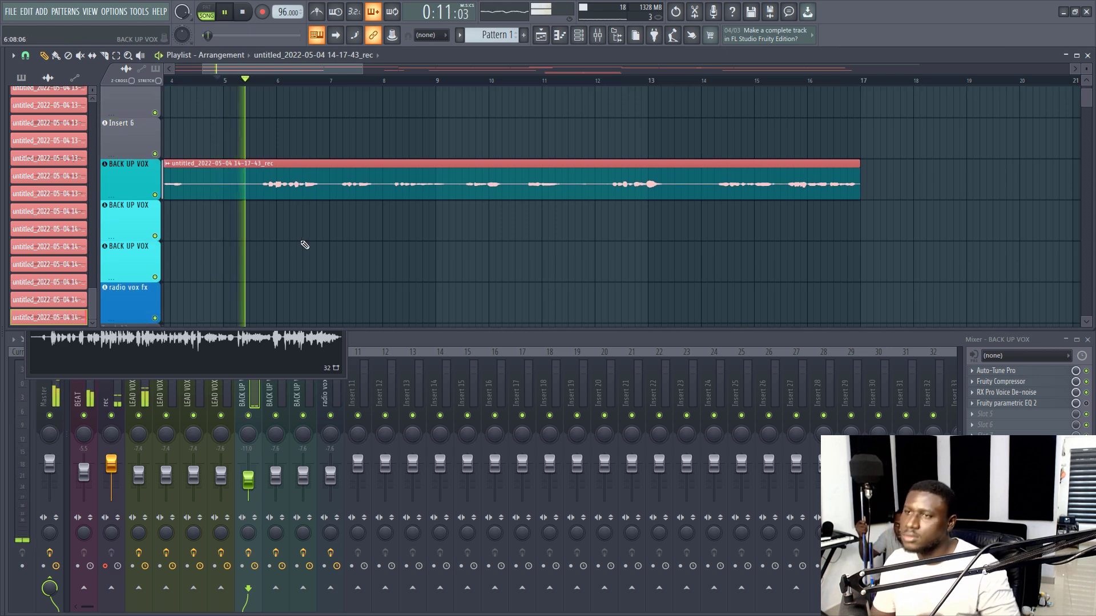
scroll(301, 240, "up", 1)
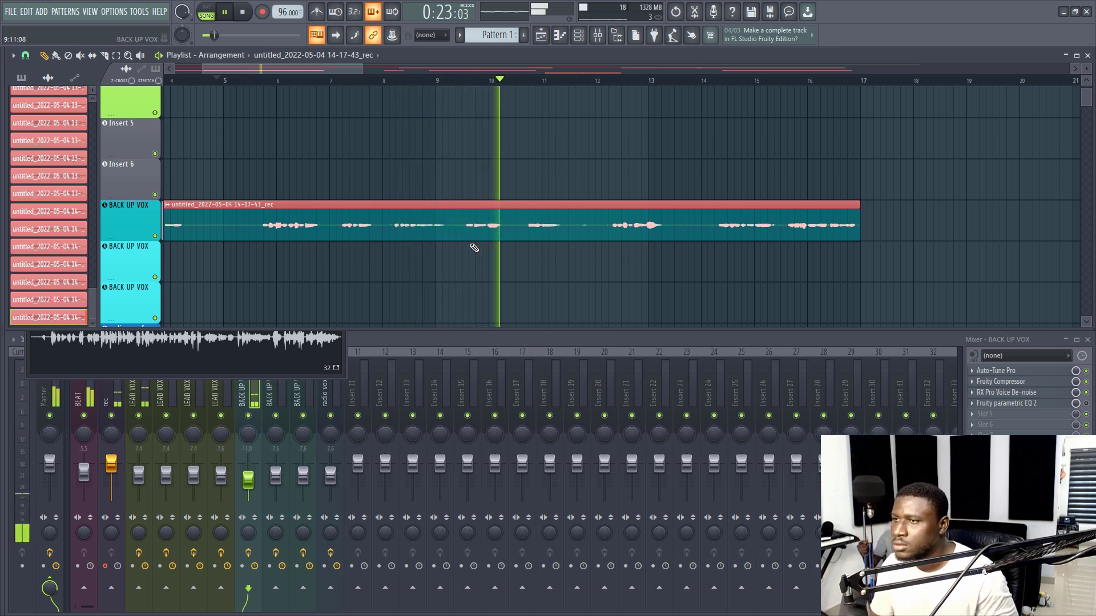
Slice the first backup clip at 9:07 and trim the start of the following piece to 10:09.
key("space")
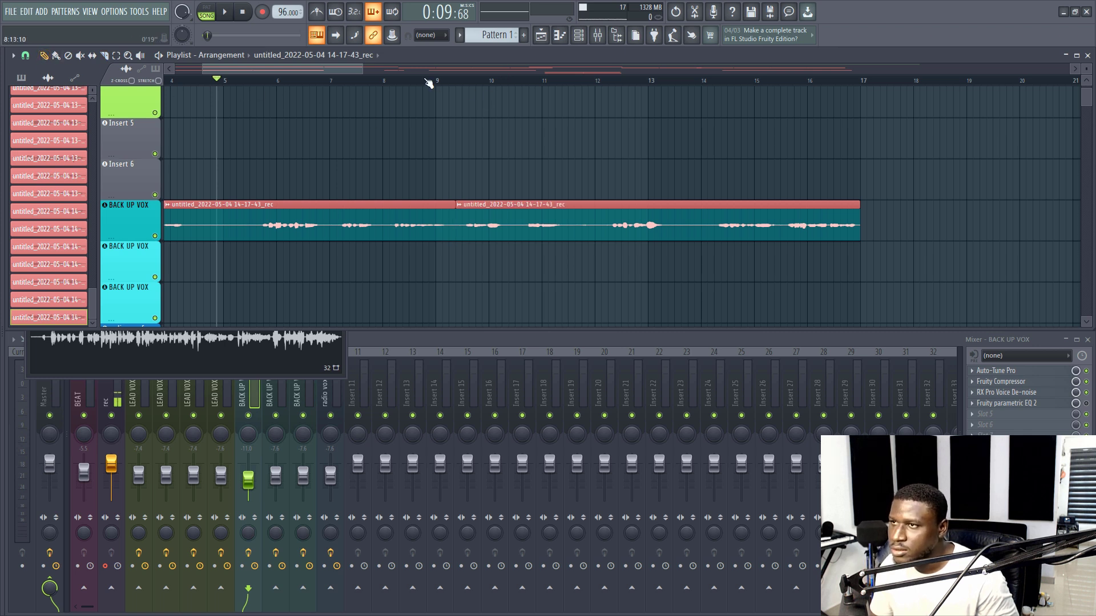
key("space")
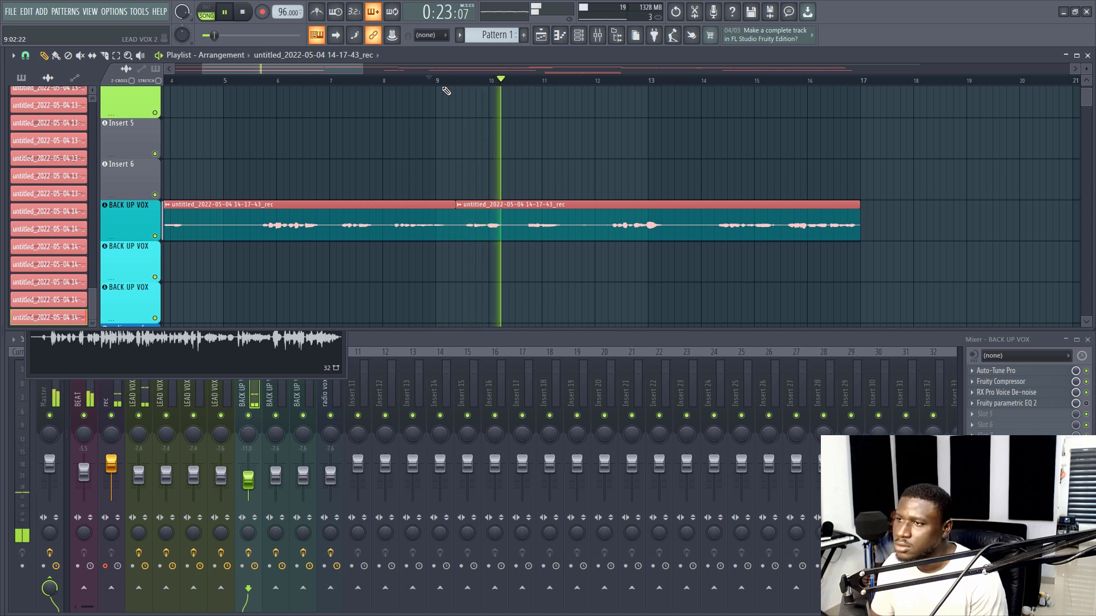
key("space")
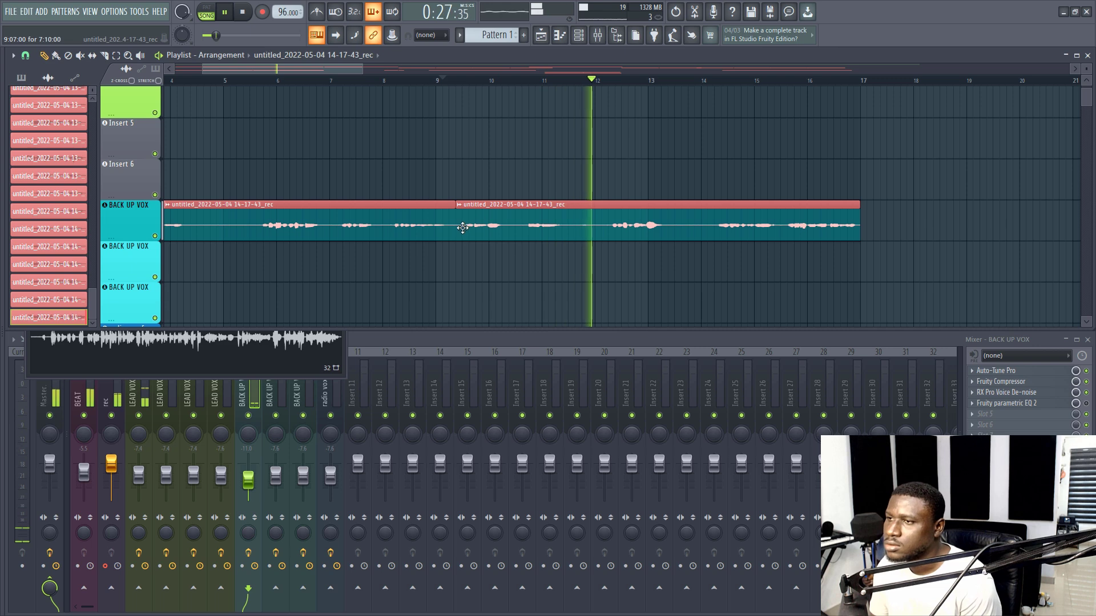
left_click_drag(457, 228, 519, 234)
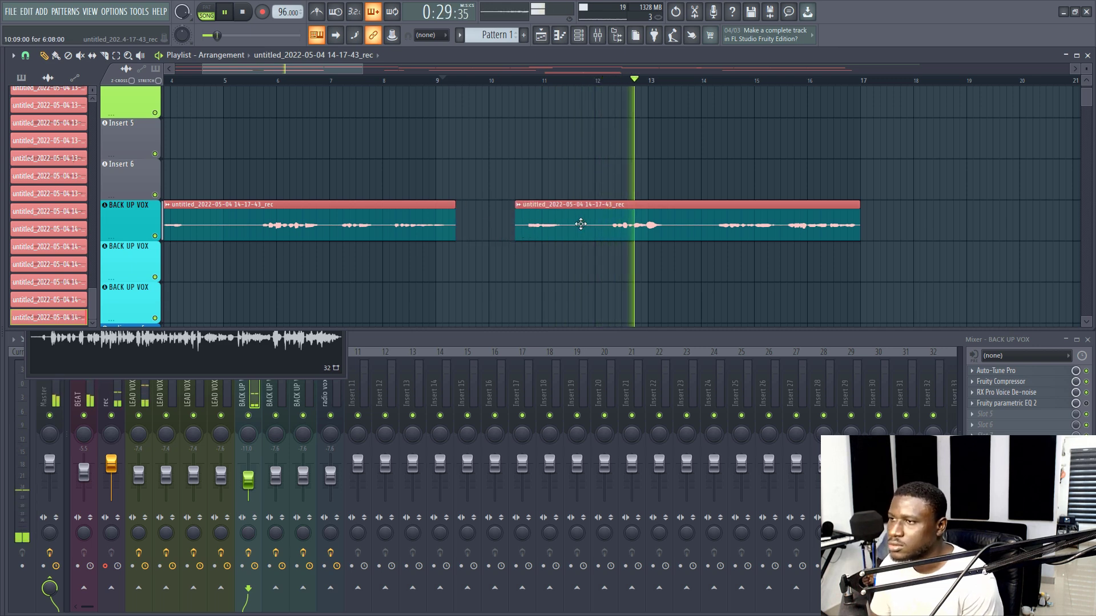
scroll(610, 74, "down", 1)
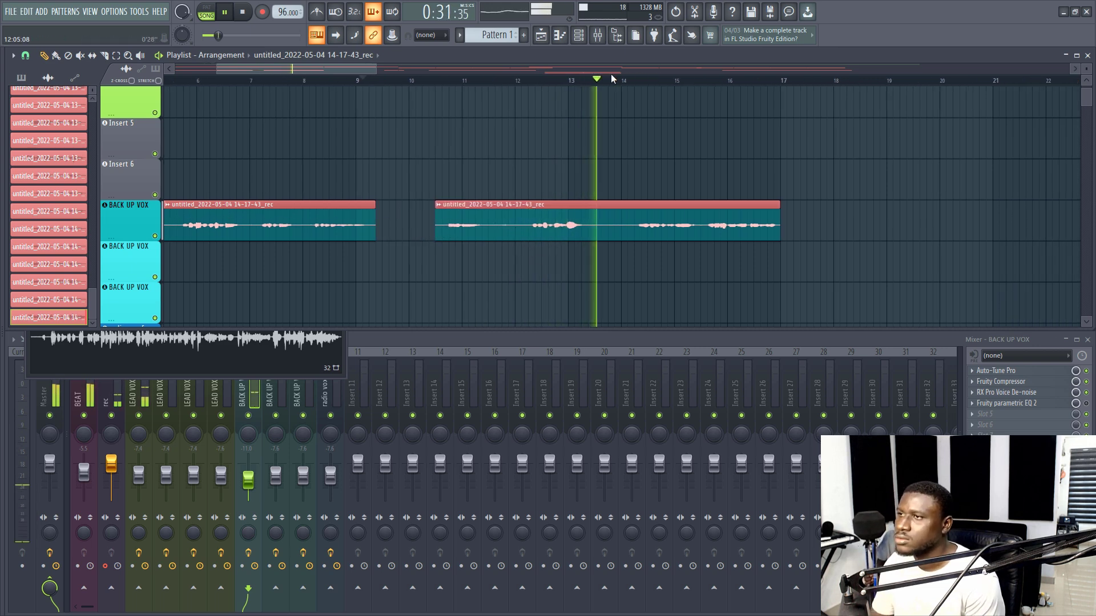
Replay the arrangement from about bar 12 to check the second backup clip against the lead vocal up to about bar 17.
scroll(615, 81, "down", 2)
left_click(547, 81)
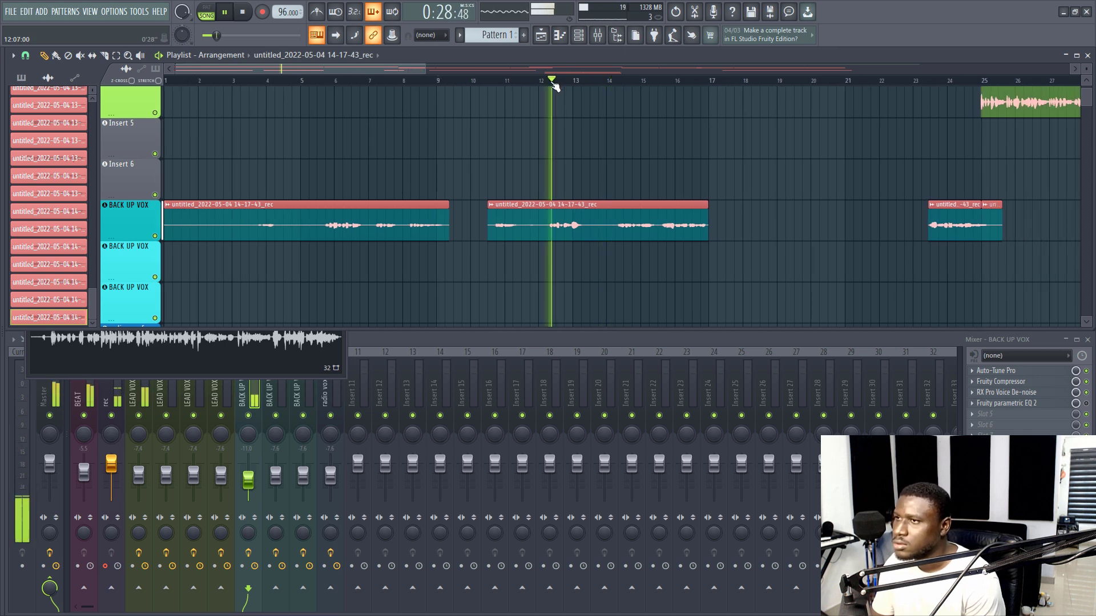
scroll(553, 84, "up", 1)
key("space")
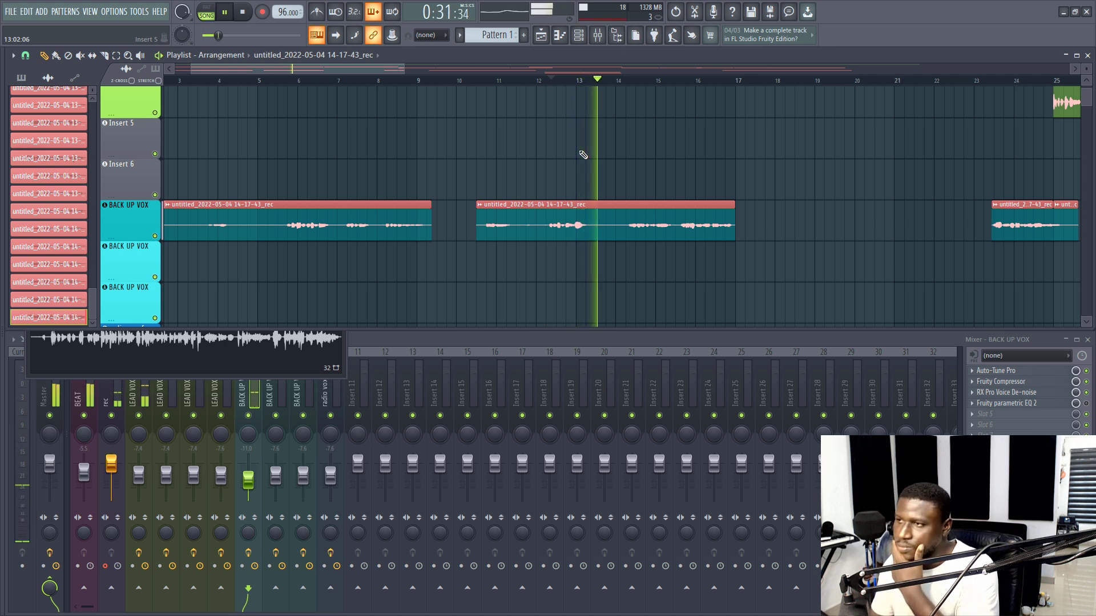
scroll(585, 150, "down", 1)
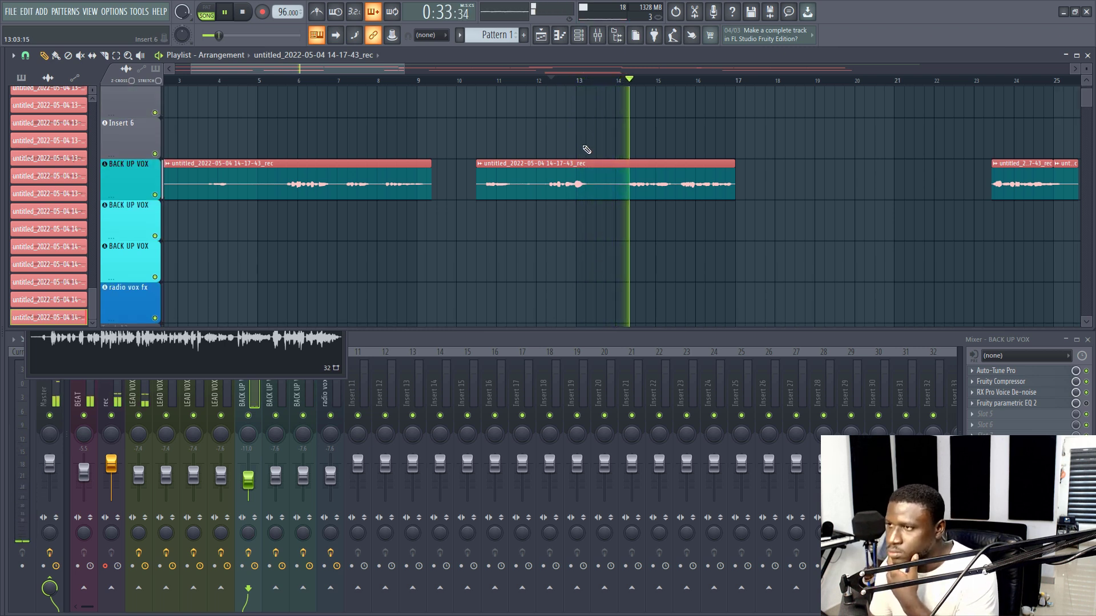
scroll(586, 149, "up", 1)
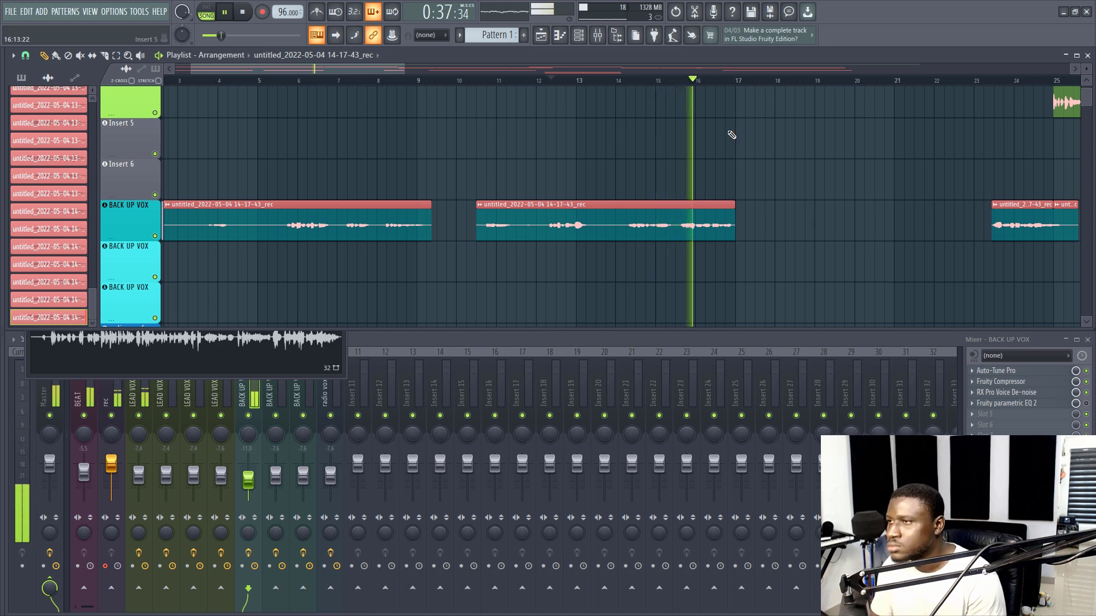
scroll(726, 88, "down", 2)
scroll(649, 207, "up", 3)
scroll(649, 205, "down", 2)
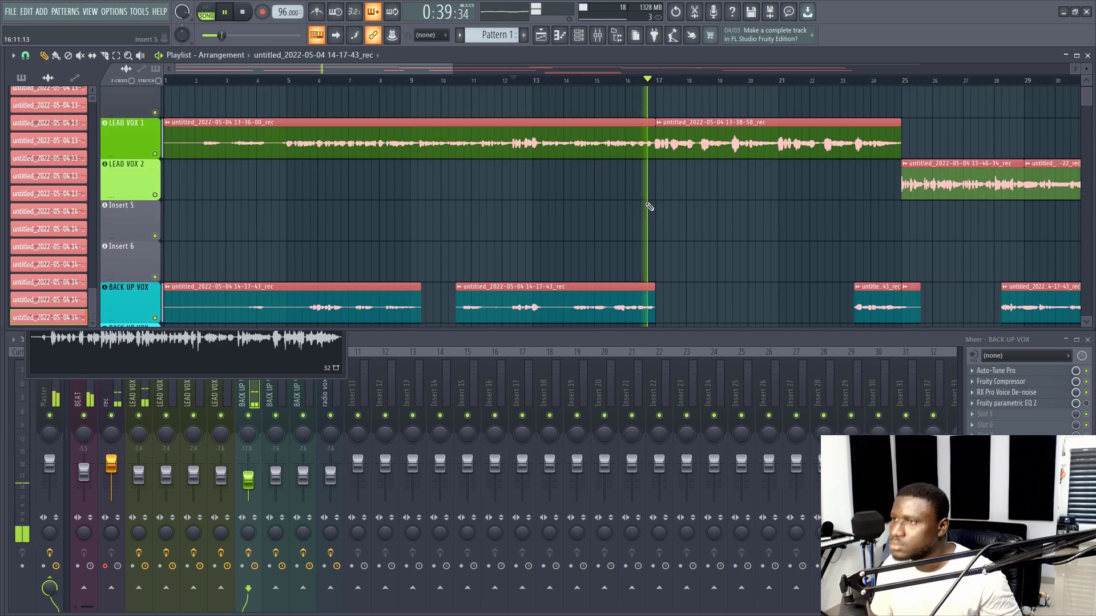
key("space")
Replay the first backup clip with the lead vocal from around bar 4, skipping ahead to about bar 8.
left_click_drag(253, 75, 254, 75)
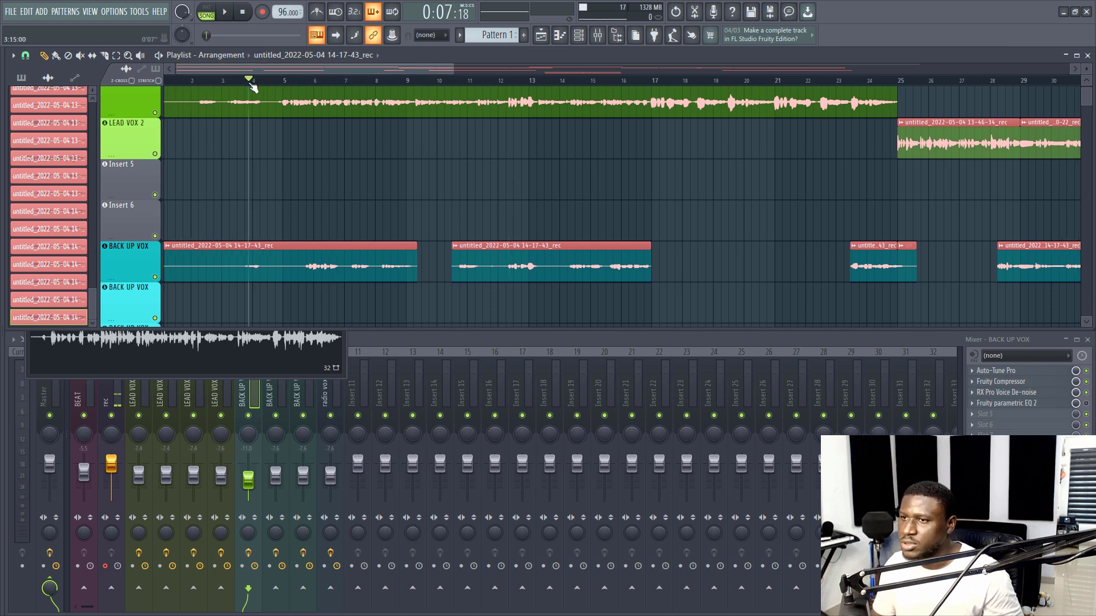
left_click_drag(282, 73, 260, 74)
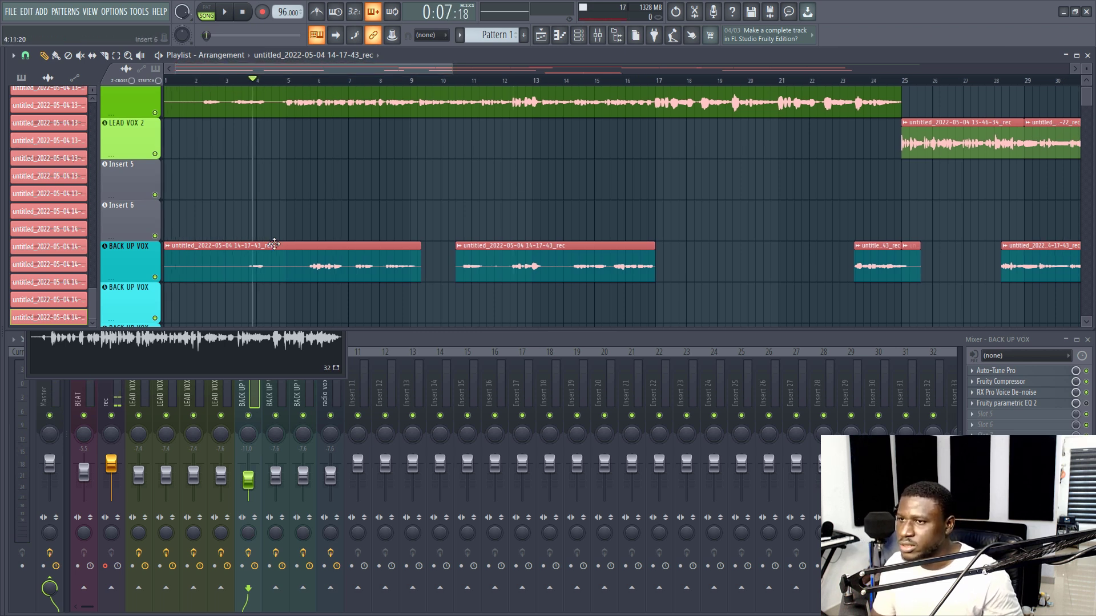
key("space")
left_click(301, 78)
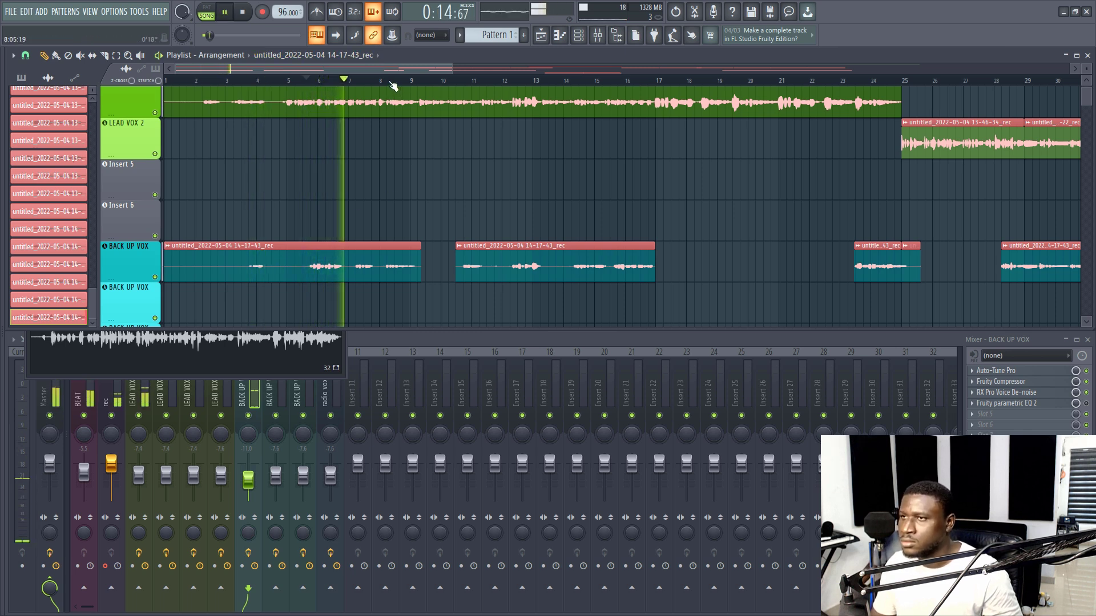
left_click(383, 81)
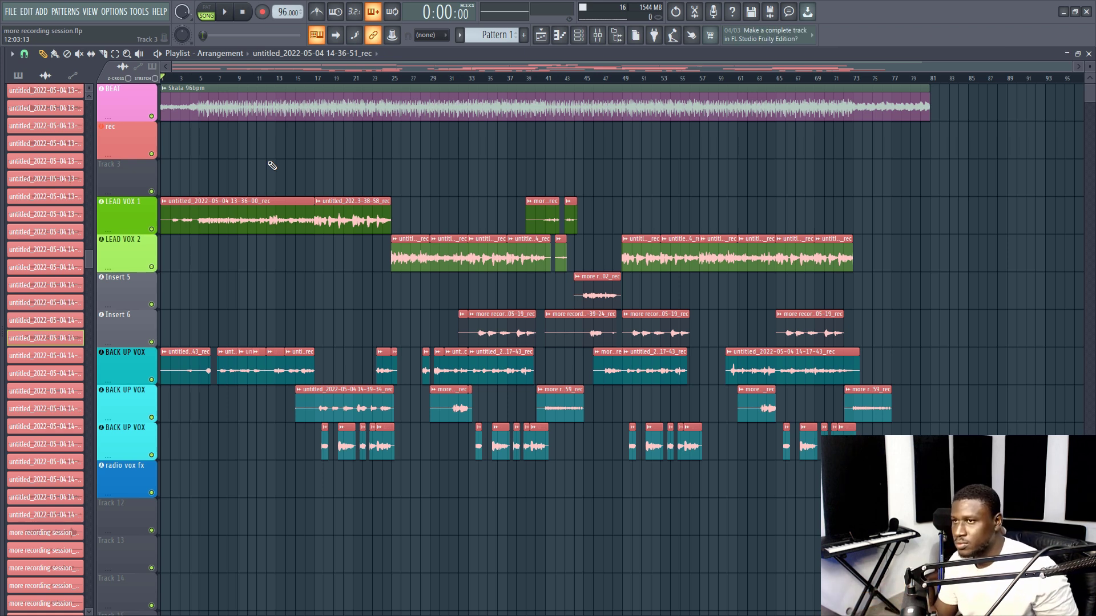
Play the full arrangement of lead and backup vocals from the start.
right_click(278, 170)
key("space")
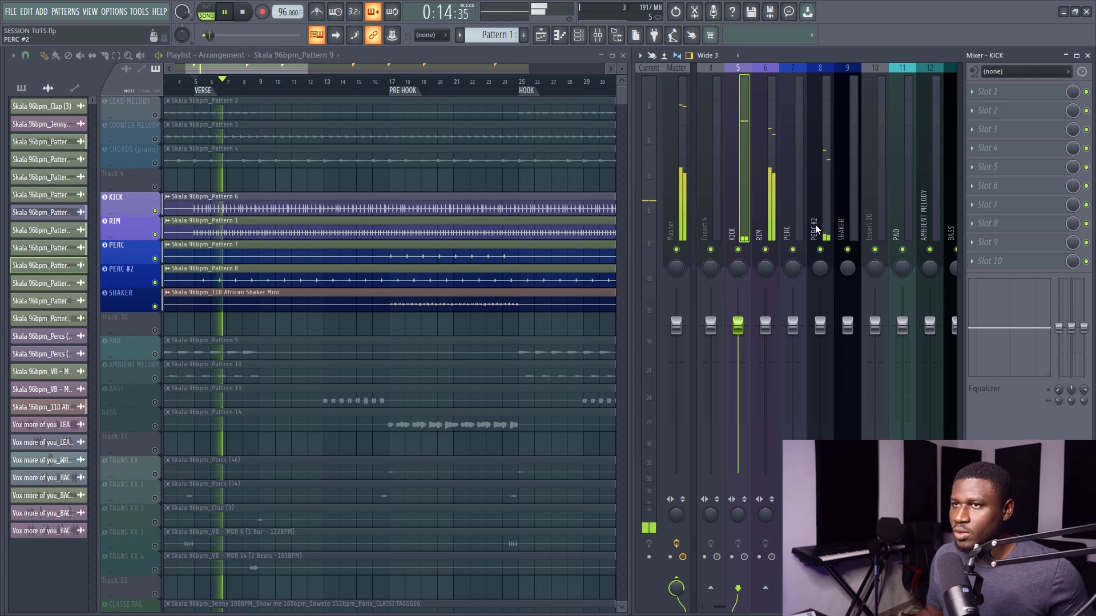
Set the PRE HOOK section, bars 17 to 25, as the playback range and audition the drum tracks in it.
key("space")
left_click(391, 83)
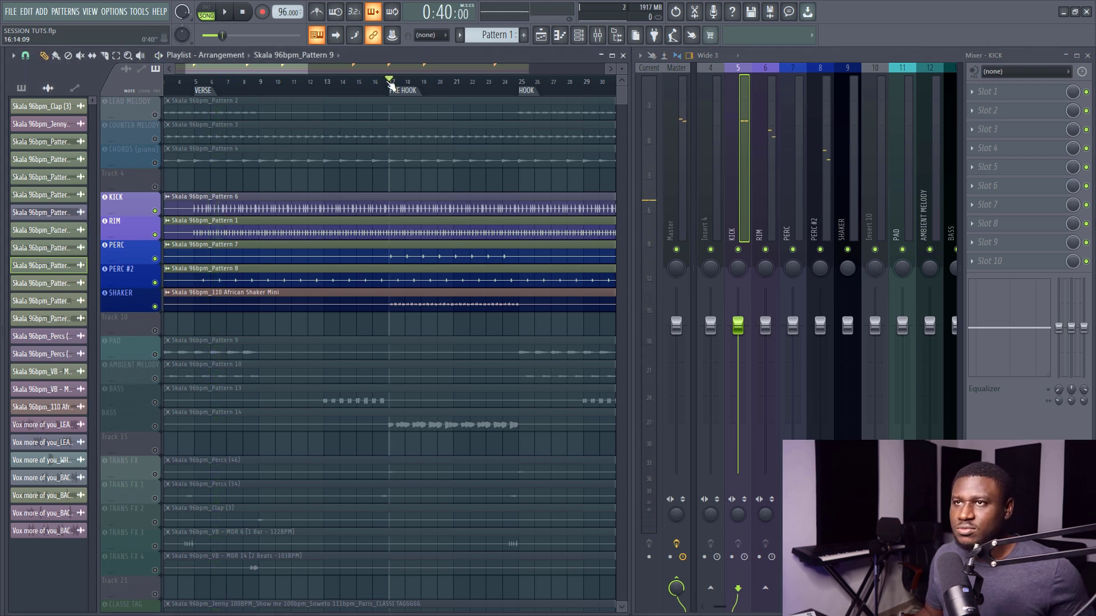
left_click_drag(395, 90, 501, 108)
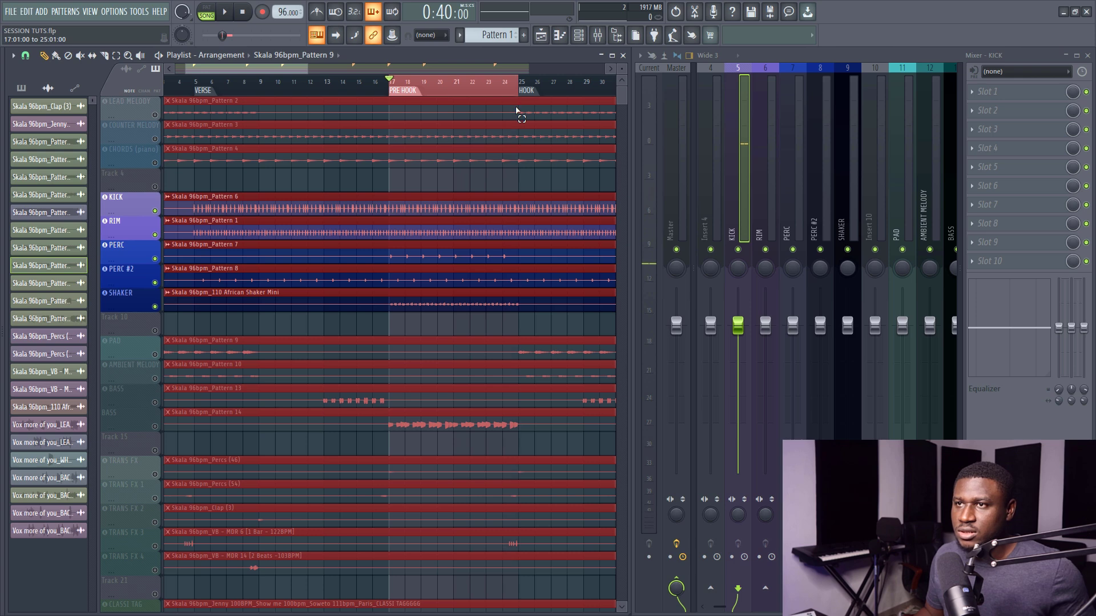
key("space")
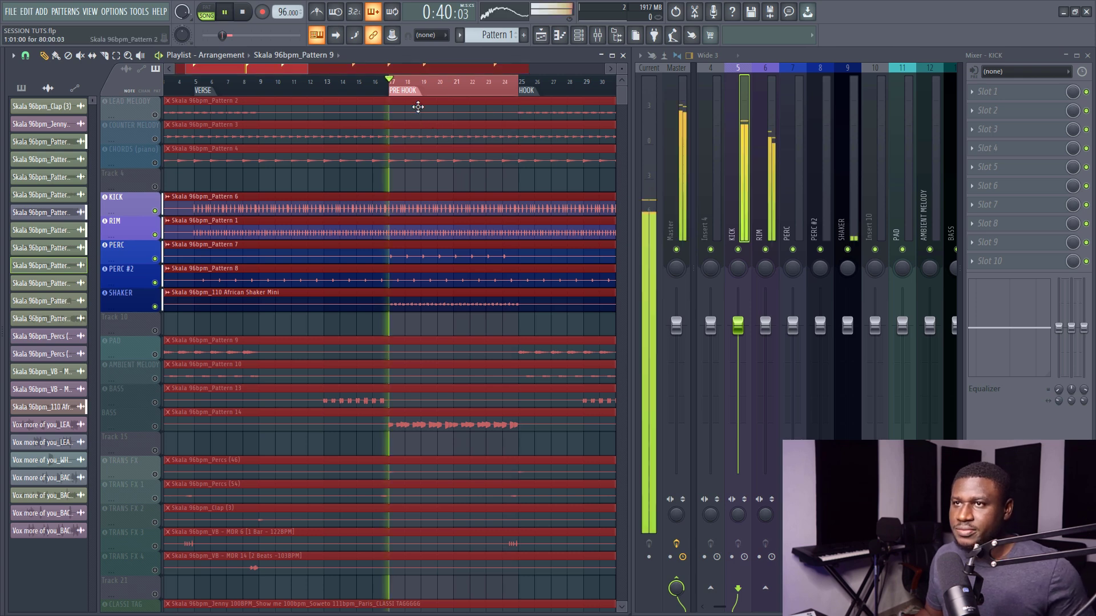
scroll(425, 95, "down", 2)
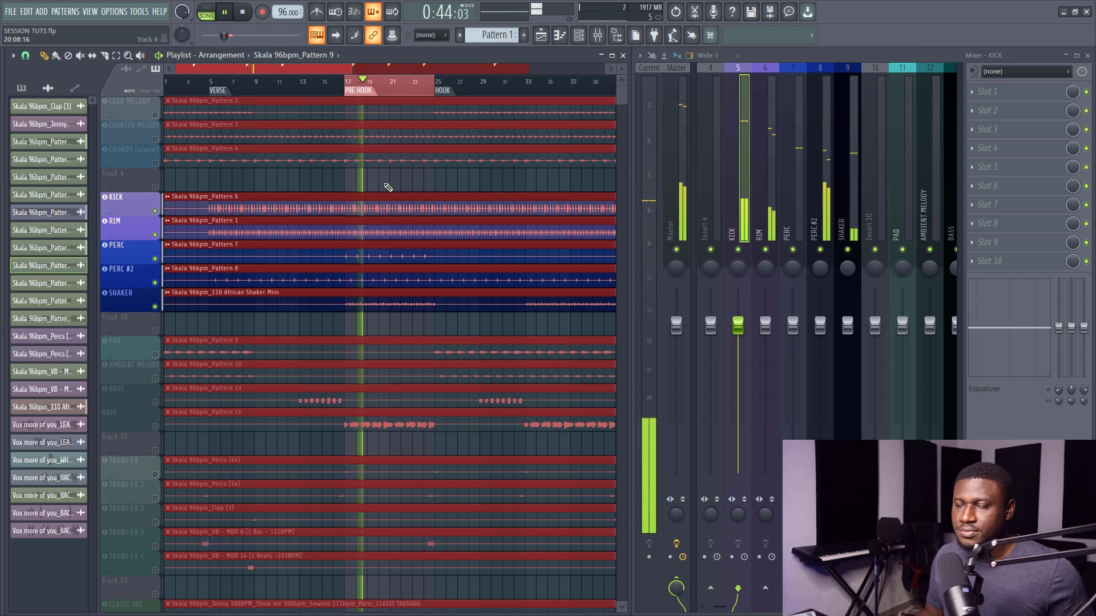
left_click(430, 181)
key("space")
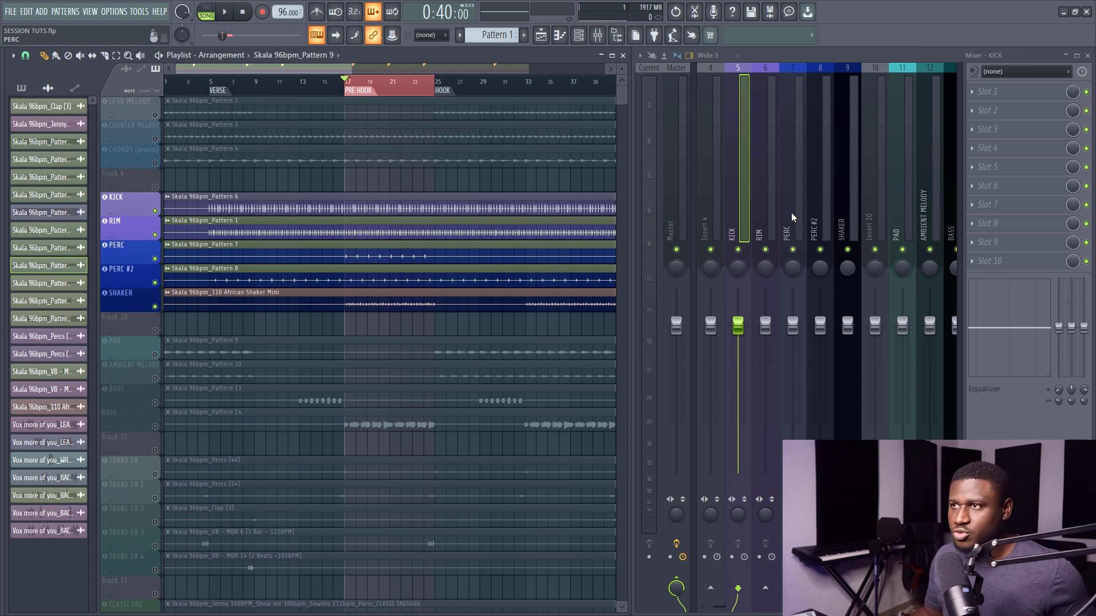
Lower the KICK, RIM, PERC, PERC #2 and SHAKER mixer tracks together to -3.6 dB, and isolate KICK by muting the other four.
left_click_drag(842, 226, 738, 229)
left_click_drag(738, 325, 738, 356)
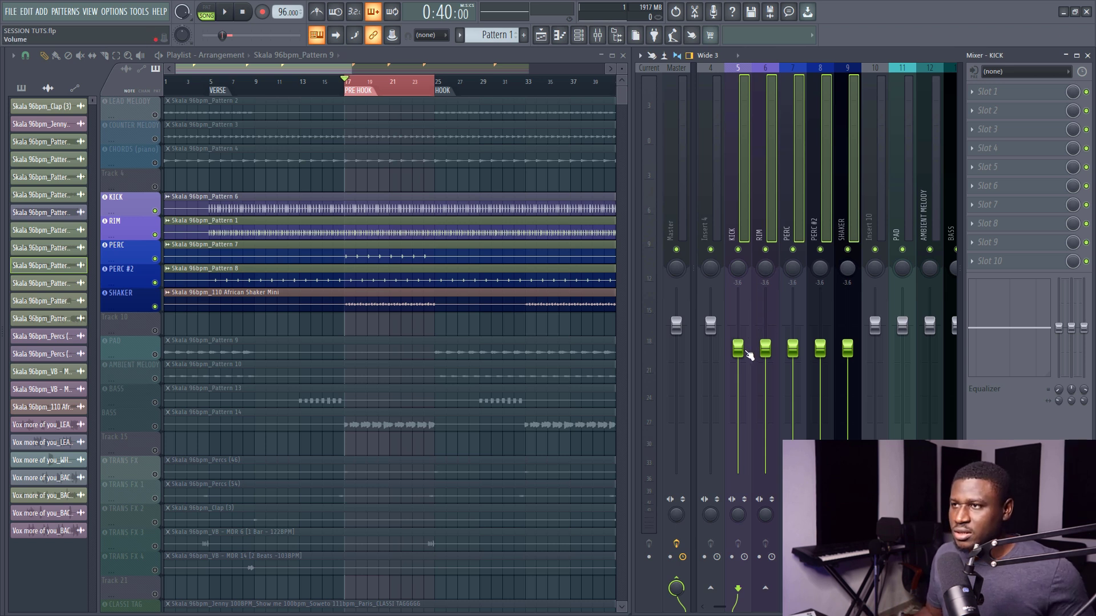
left_click(775, 166)
left_click(744, 181)
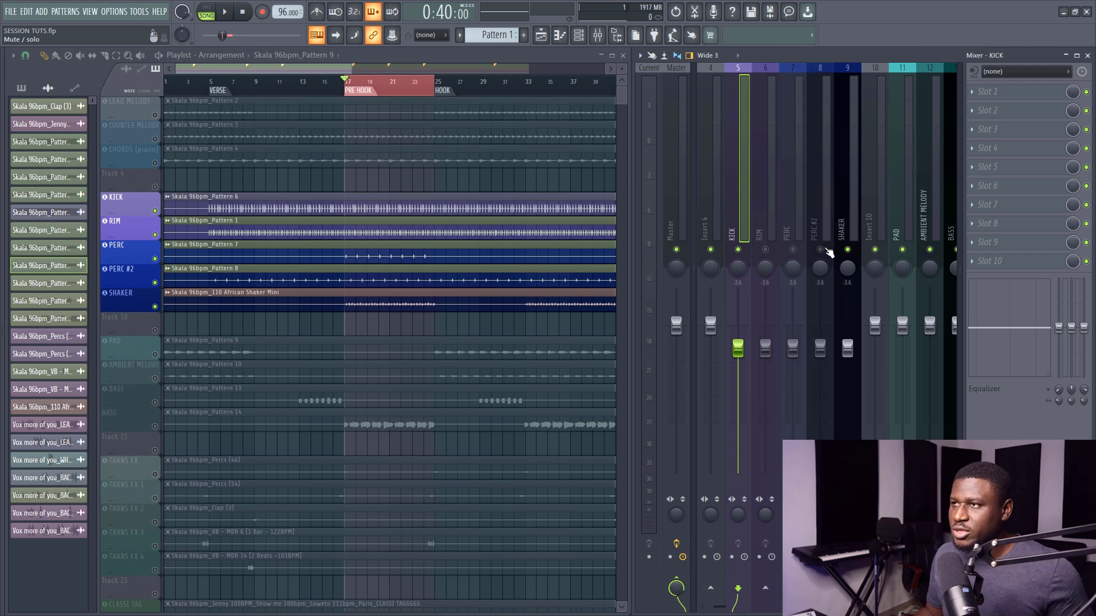
Insert Fruity parametric EQ 2 on KICK with a high-pass near 35 Hz and a low-pass, adjusting both during playback.
left_click(988, 94)
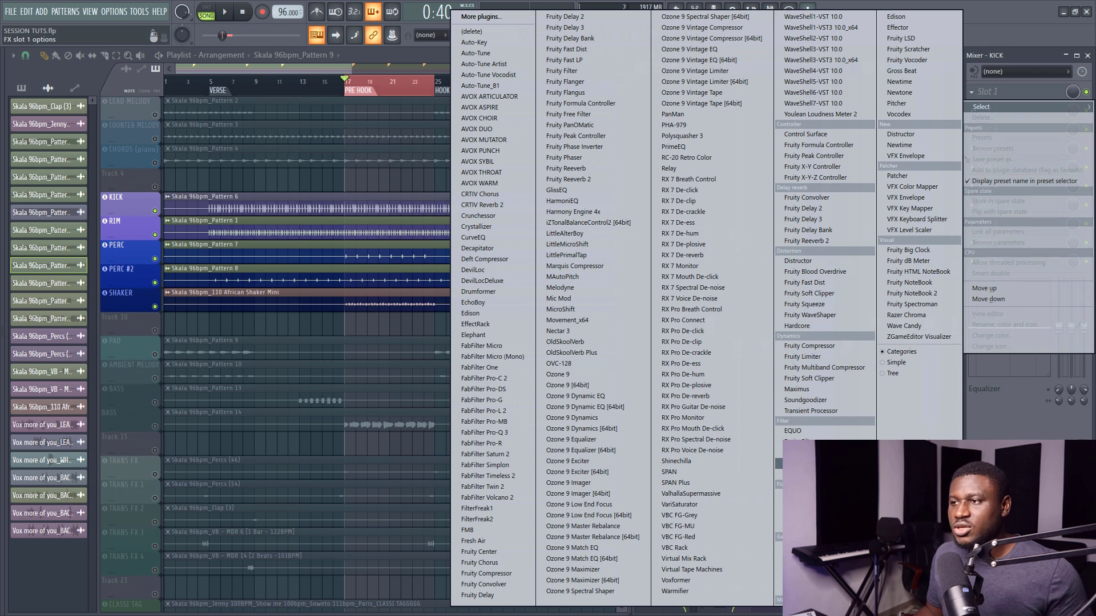
left_click(816, 474)
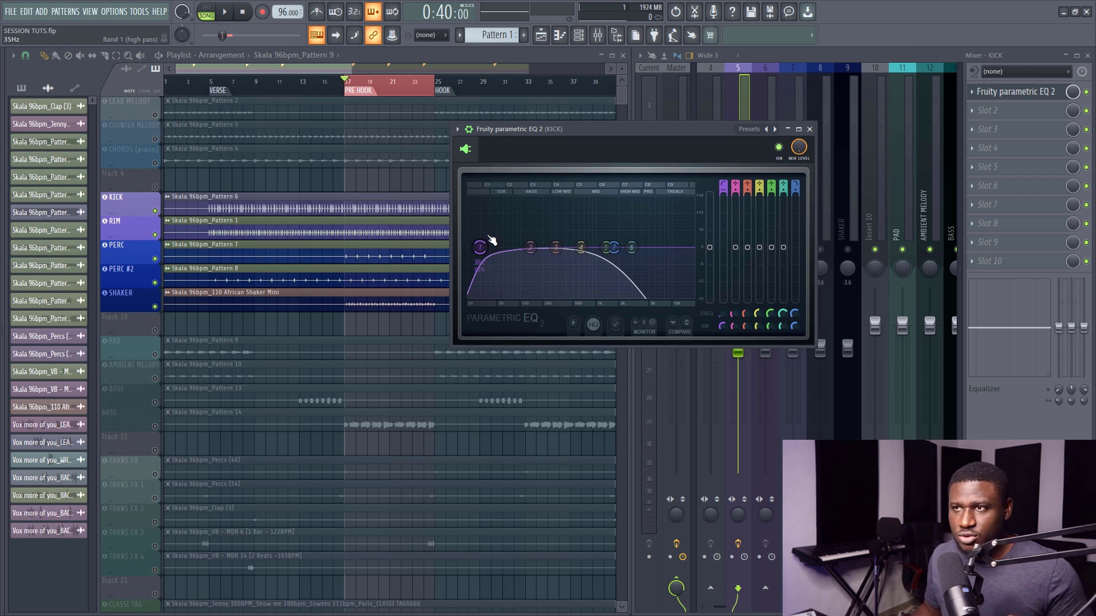
key("space")
left_click_drag(491, 242, 494, 252)
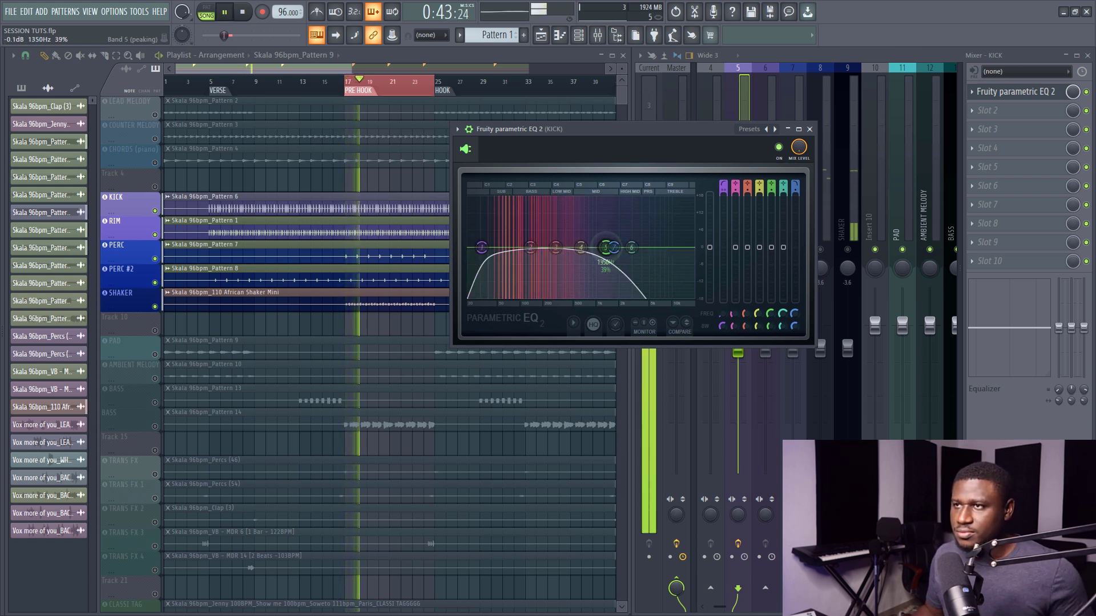
left_click_drag(622, 251, 623, 252)
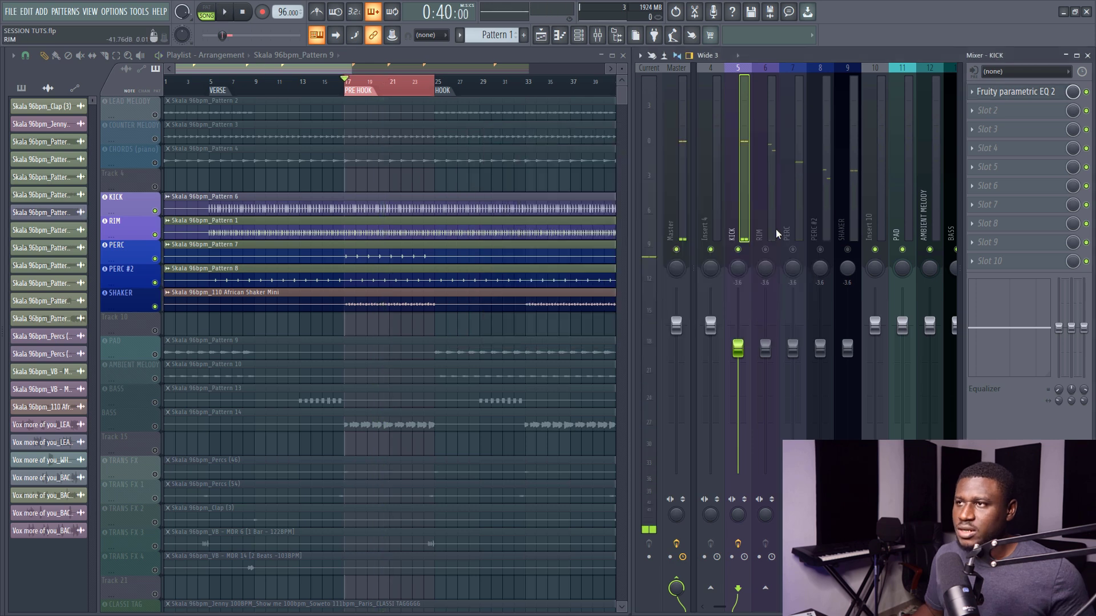
Unmute the RIM mixer track and lower its volume slightly while playing it with the kick.
left_click(770, 230)
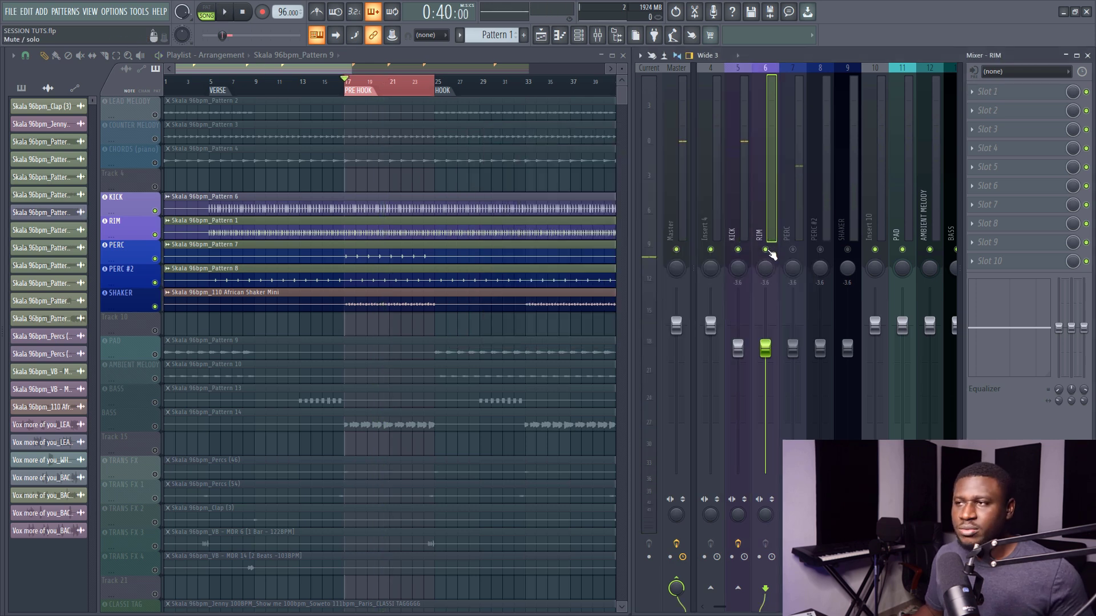
key("space")
mouse_move(765, 349)
left_mouse_down()
mouse_move(765, 391)
mouse_move(766, 359)
left_mouse_up()
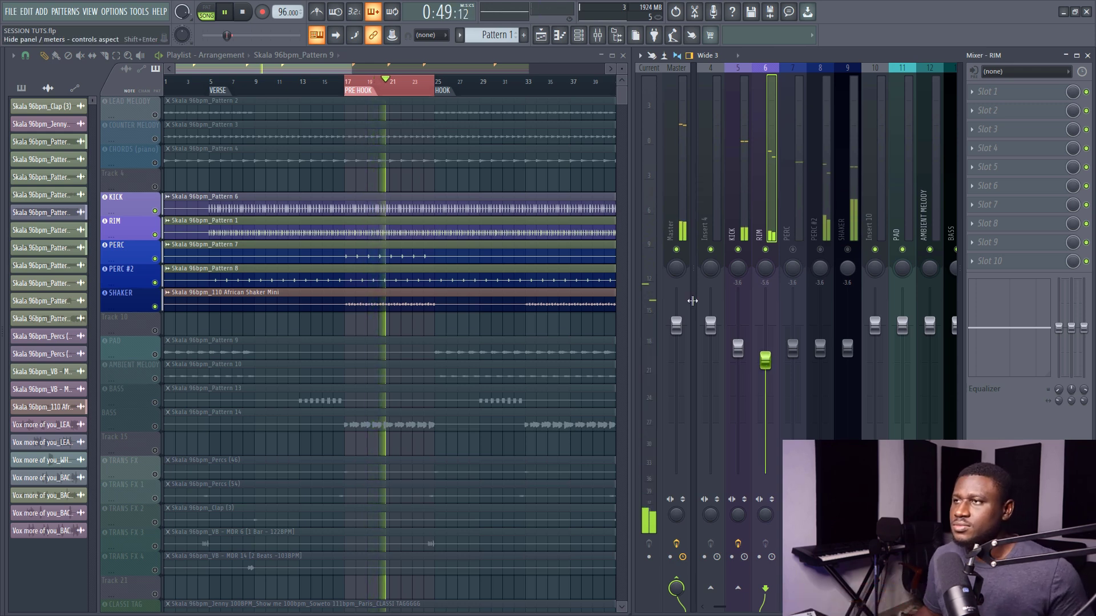
key("space")
Insert Fruity parametric EQ 2 on RIM with a high-pass near 638 Hz and a slight high-shelf cut near 7 kHz, and raise RIM to -4.4 dB.
left_click(986, 92)
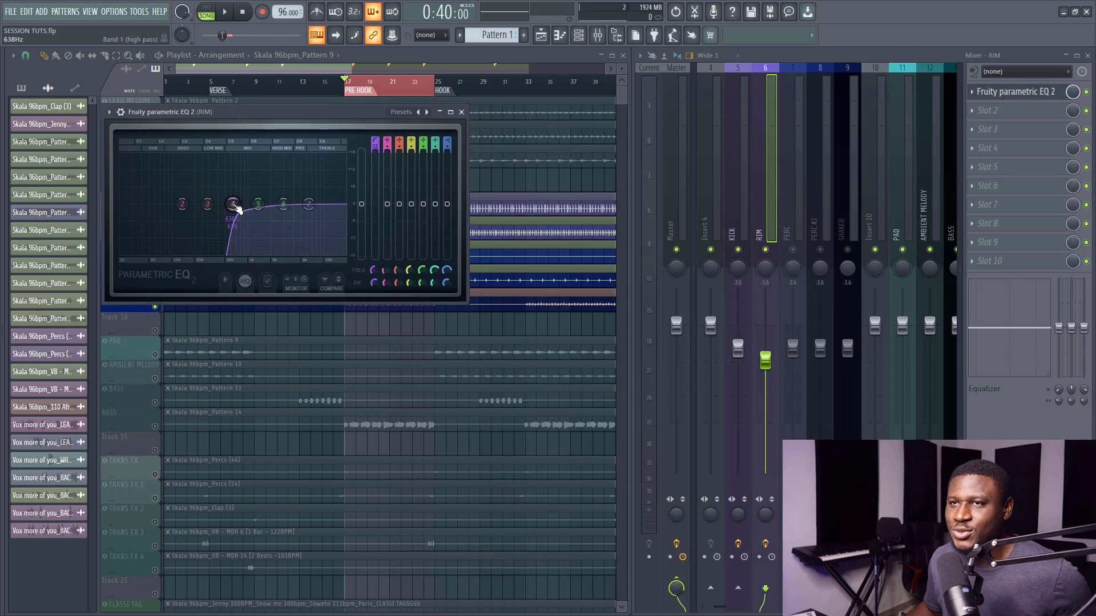
key("space")
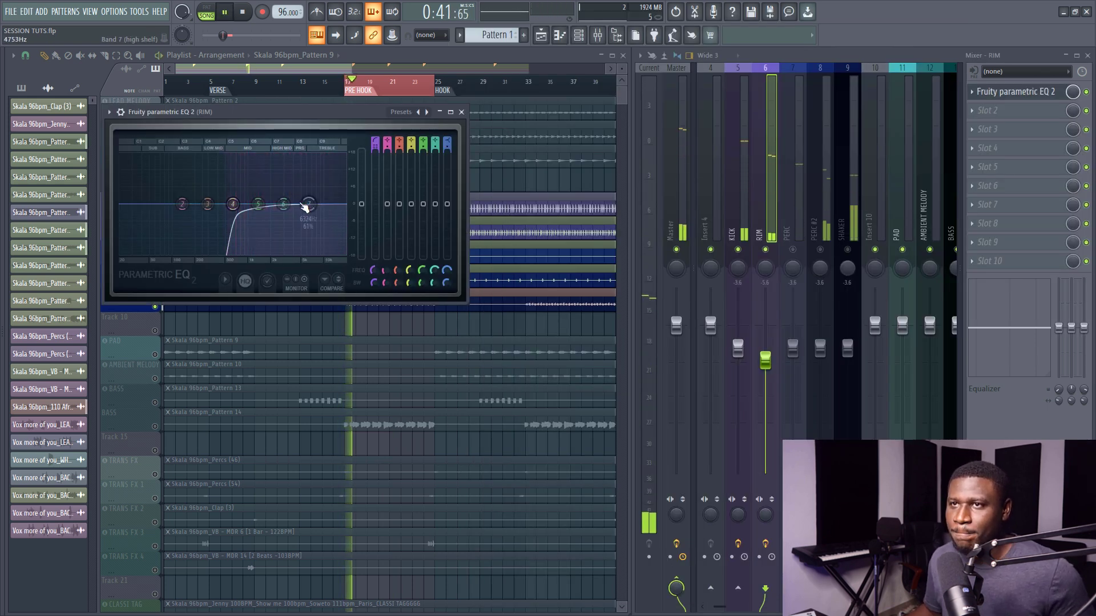
key("space")
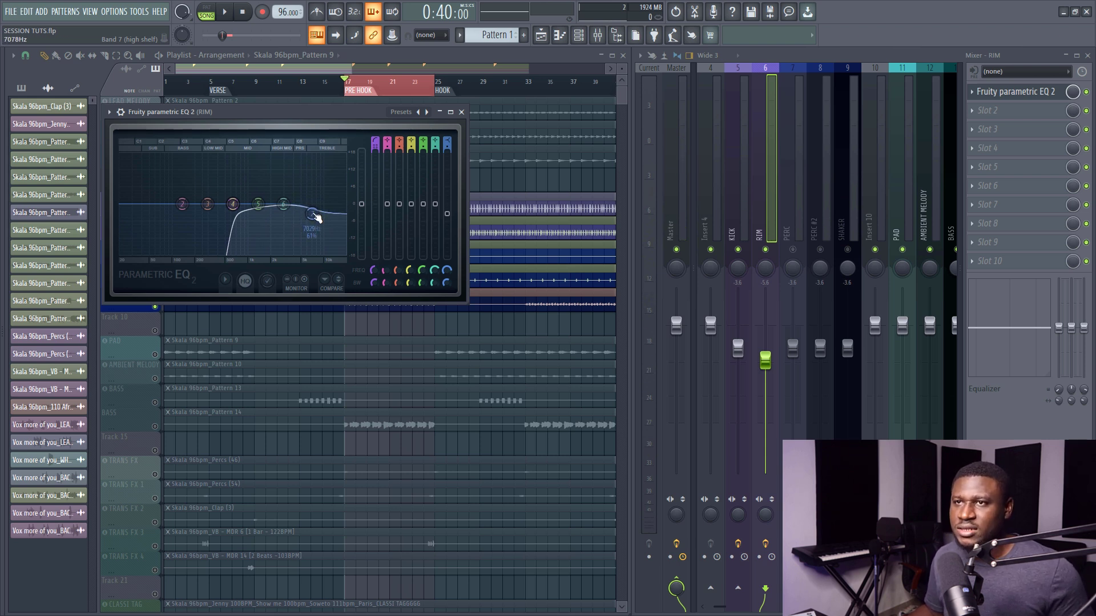
key("space")
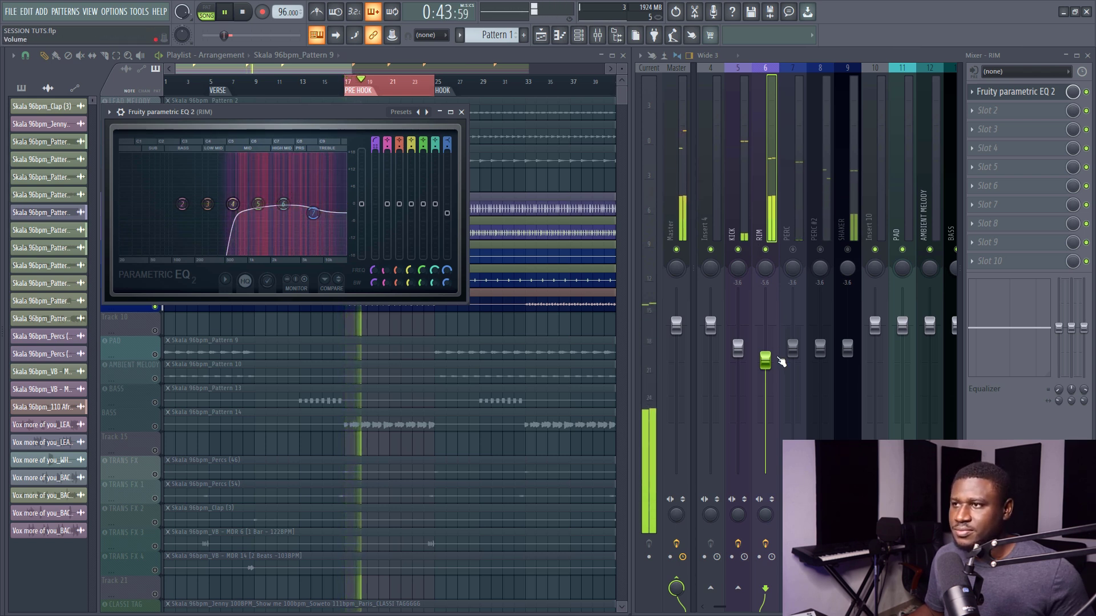
left_click_drag(782, 356, 782, 350)
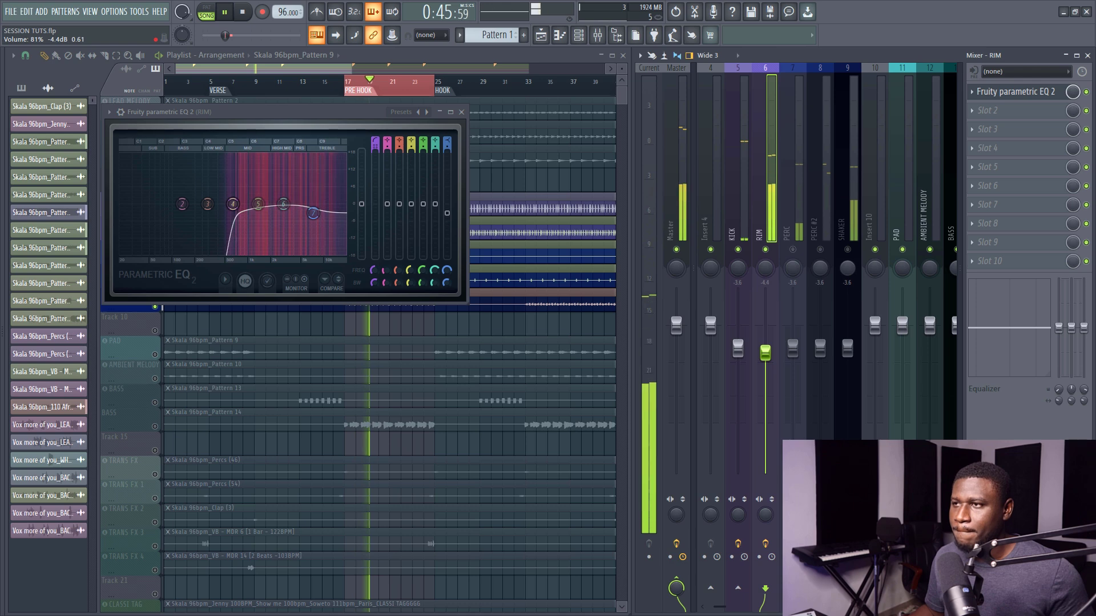
Lower the low-pass cutoff in KICK's Fruity parametric EQ 2 to about 900 Hz or slightly below, and close its window.
left_click(732, 228)
key("space")
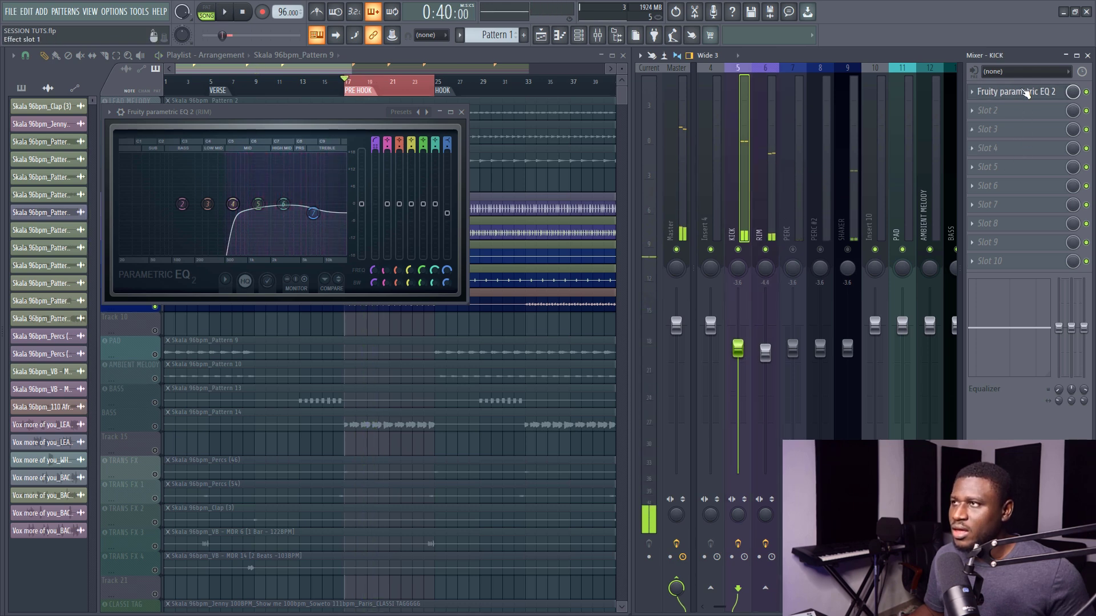
left_click(1022, 93)
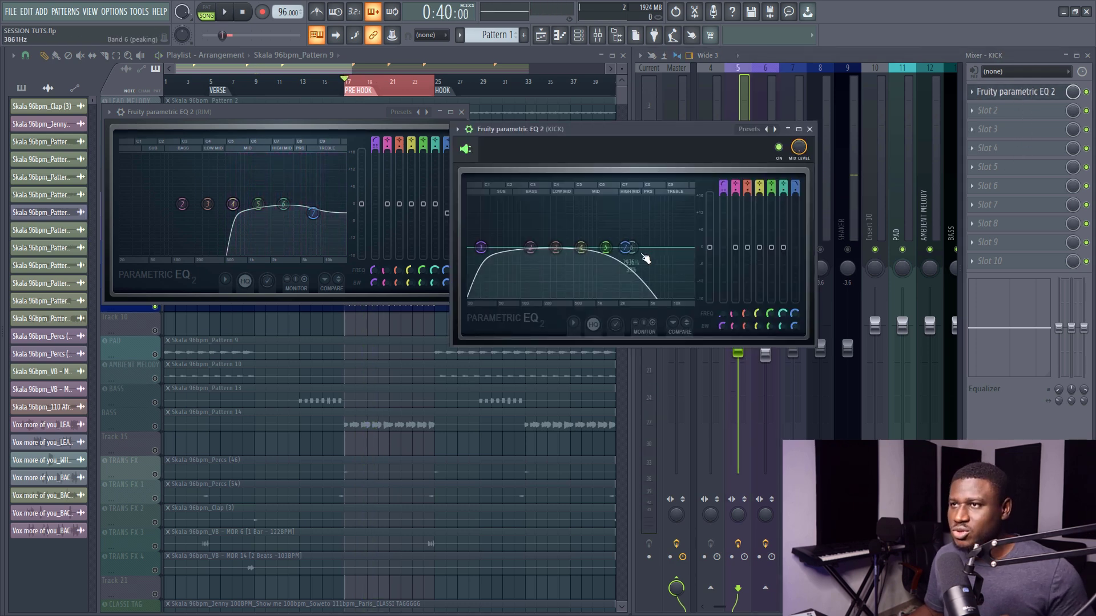
left_click_drag(624, 248, 599, 247)
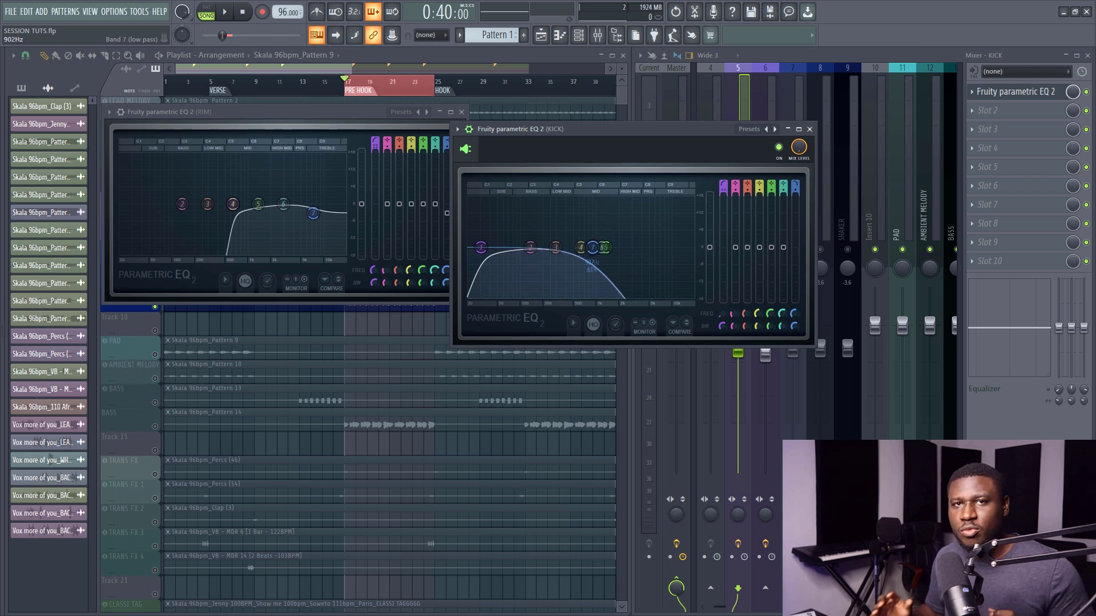
left_click_drag(593, 247, 581, 247)
left_click(810, 129)
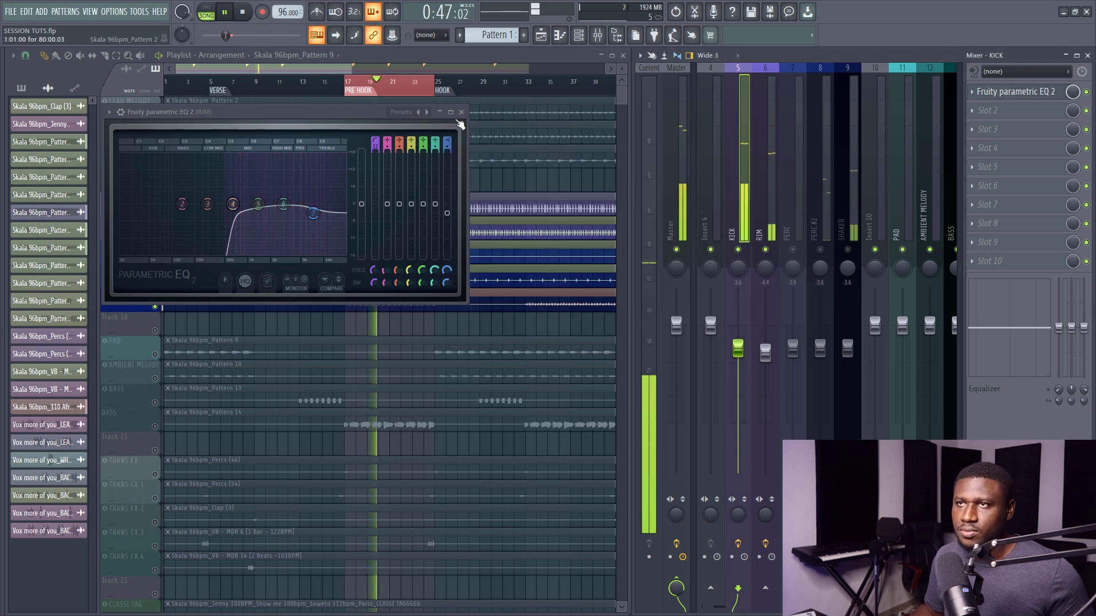
Close the RIM equalizer, lower the RIM volume slightly during playback and pan RIM 7% right.
left_click(463, 112)
left_click_drag(765, 352, 765, 361)
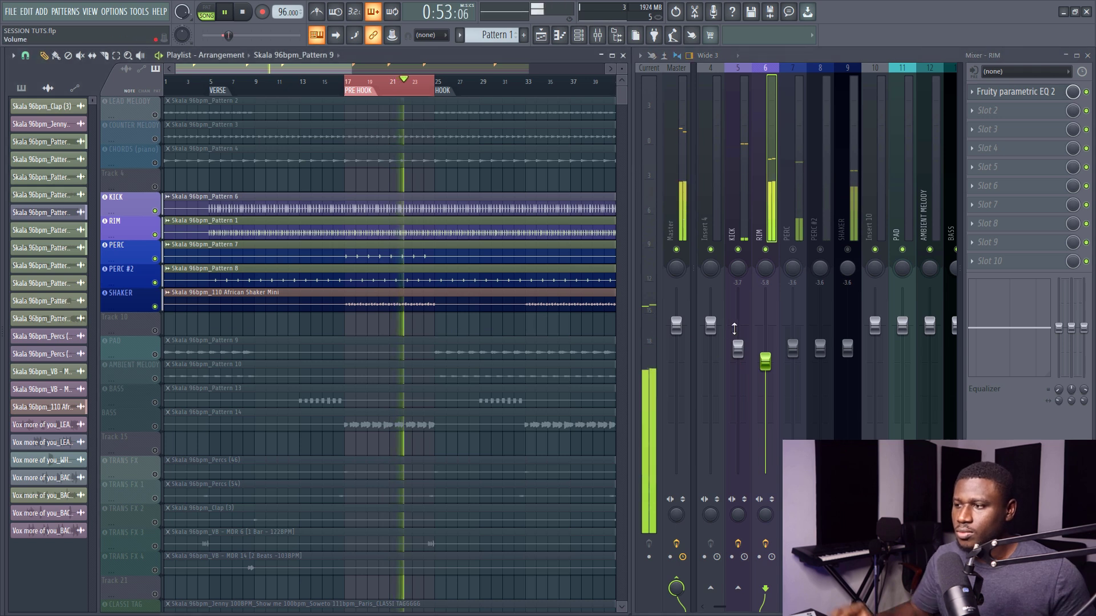
key("space")
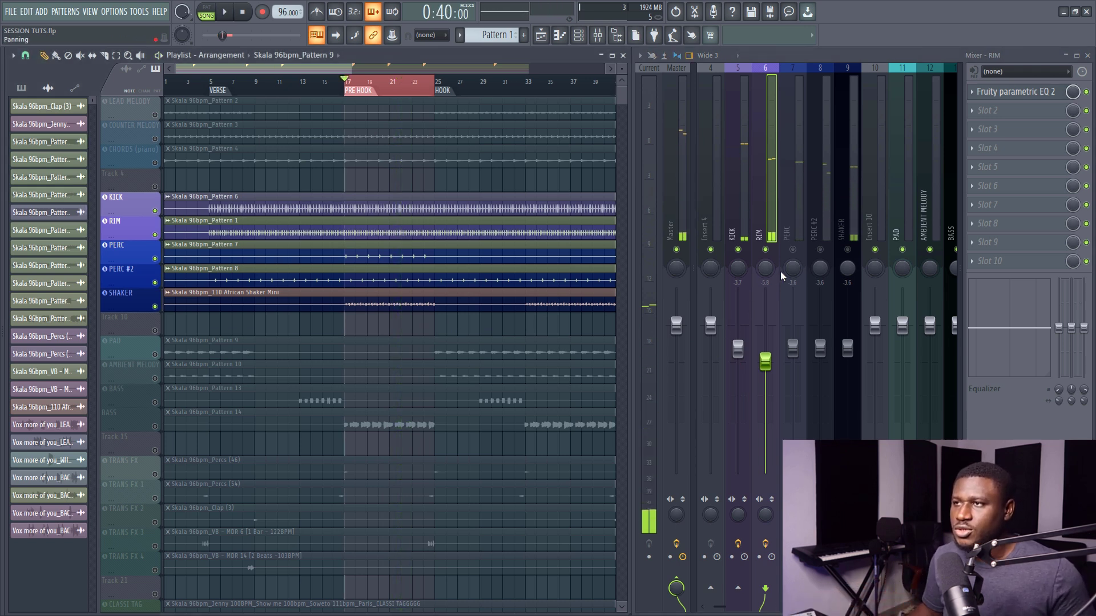
left_click_drag(765, 273, 765, 269)
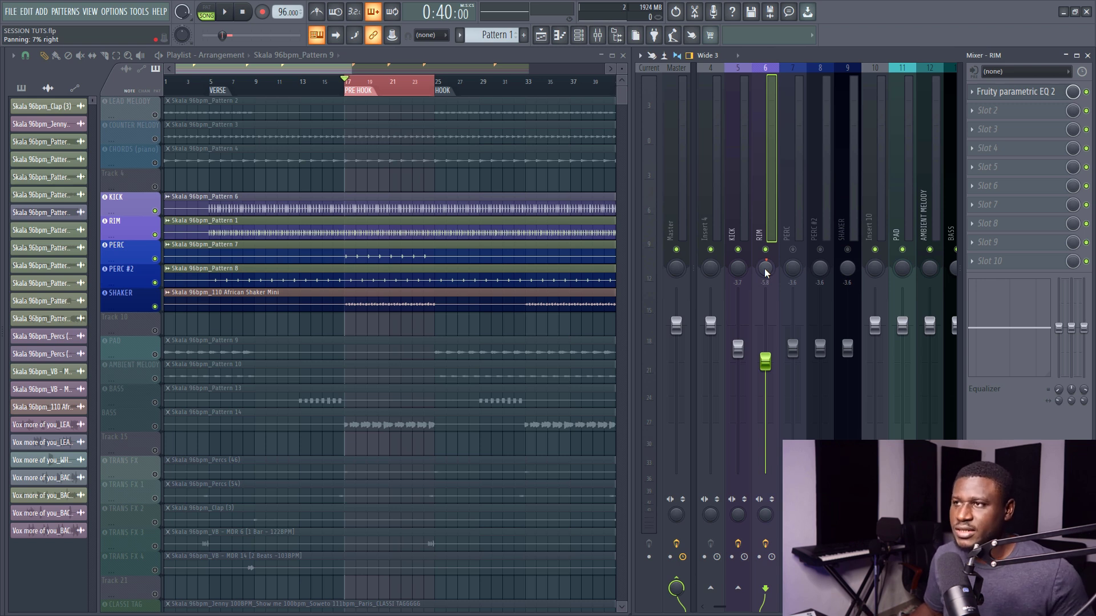
Audition the drum loop, unmute the PERC mixer track and insert Fruity parametric EQ 2 in its first effect slot.
key("space")
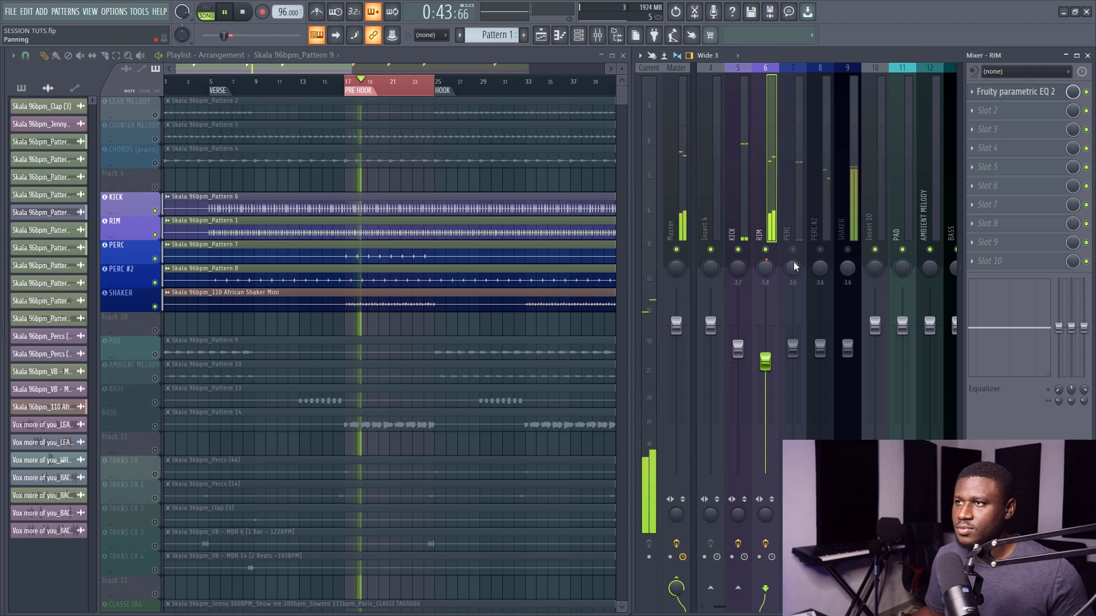
key("space")
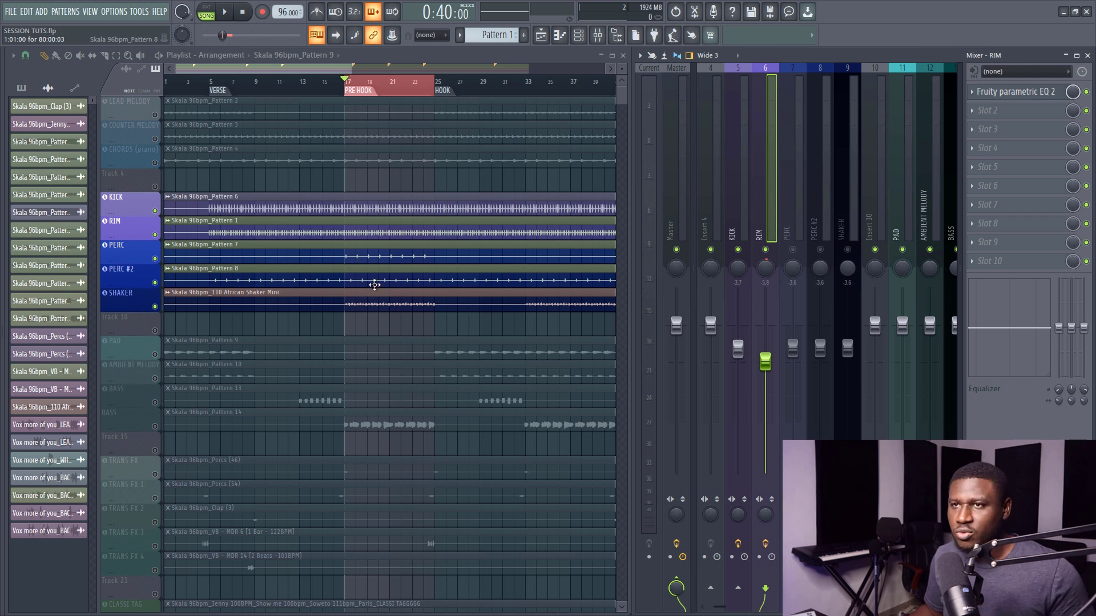
left_click(784, 218)
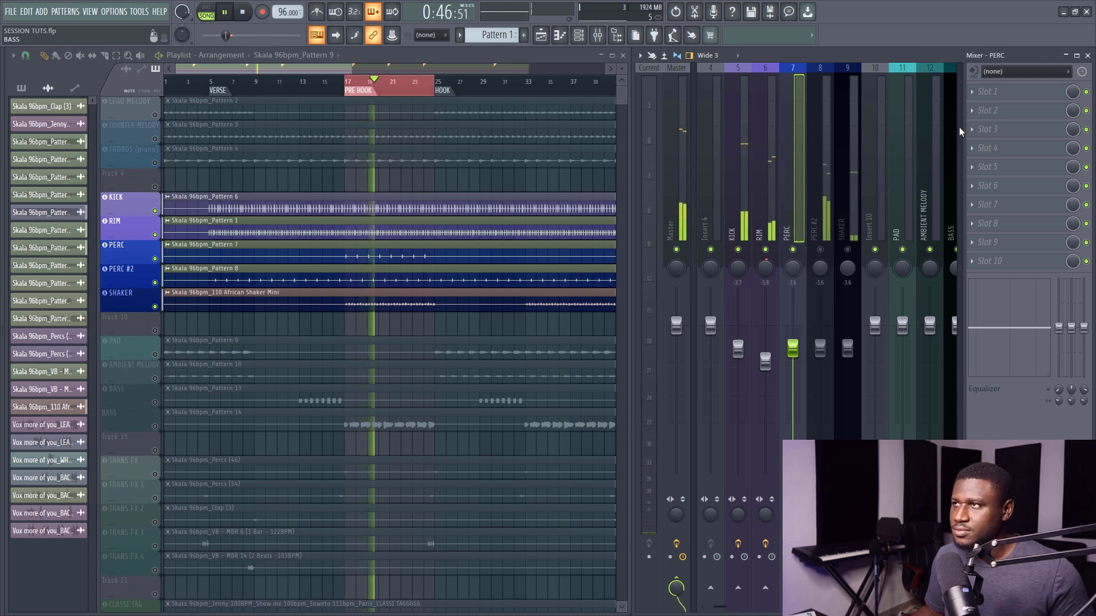
left_click(988, 91)
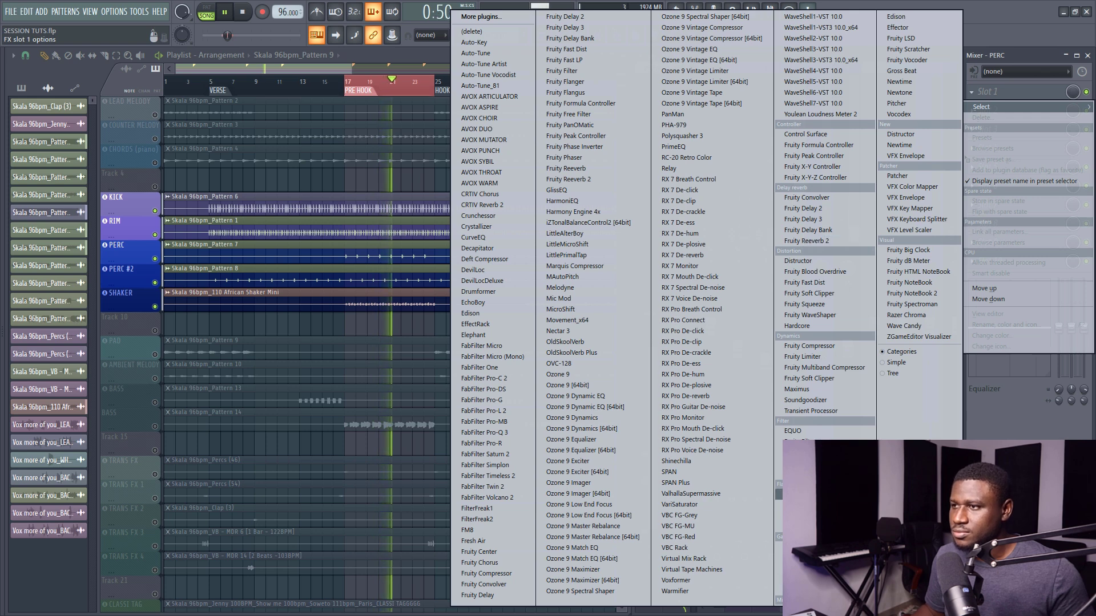
left_click(811, 474)
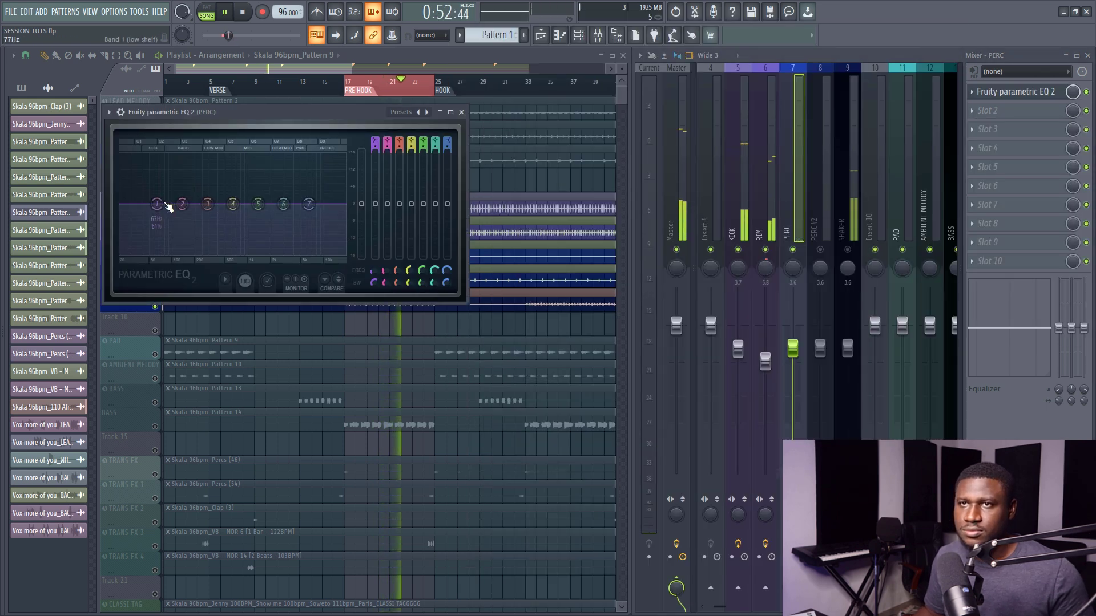
Change band 1 of PERC's Fruity parametric EQ 2 to a high-pass filter.
key("space")
right_click(160, 205)
mouse_move(181, 246)
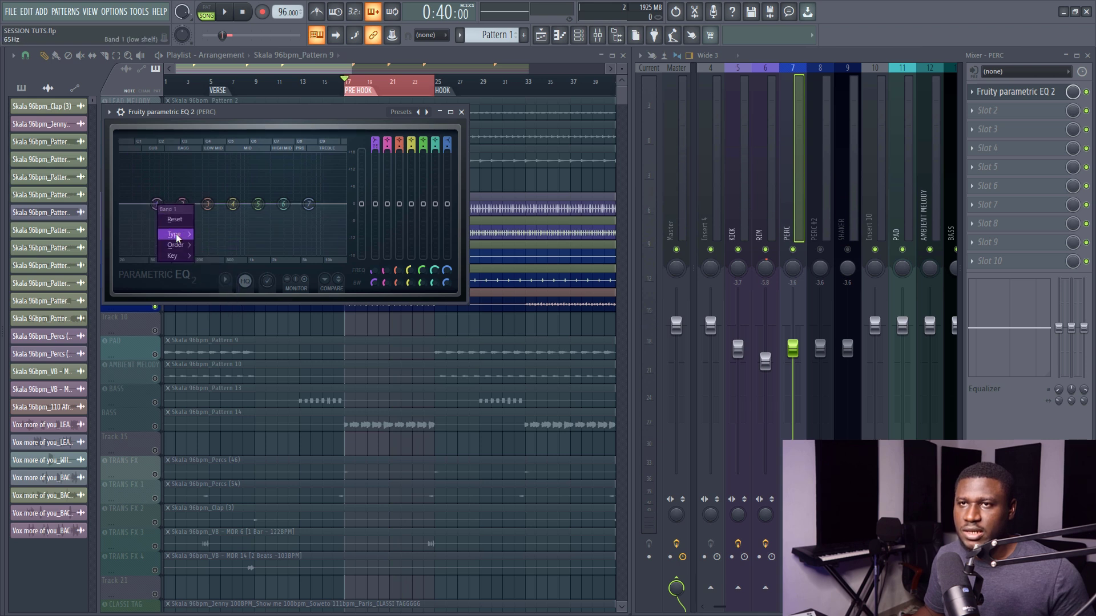
key("space")
left_click(225, 266)
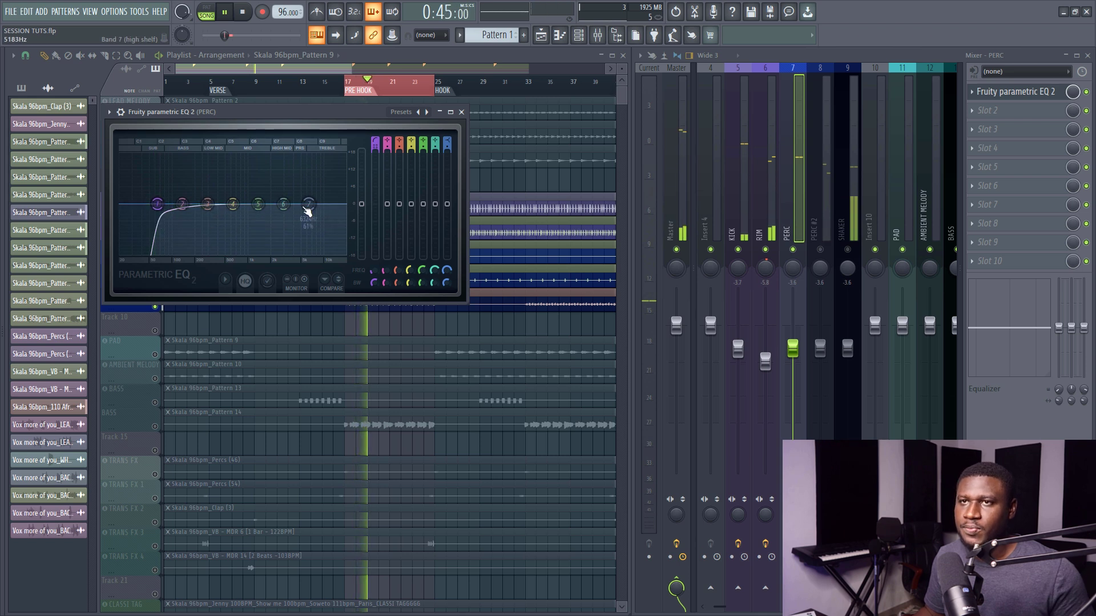
Change band 7 of PERC's equalizer to a low-pass filter and lower its cutoff frequency slightly during playback.
key("space")
right_click(308, 206)
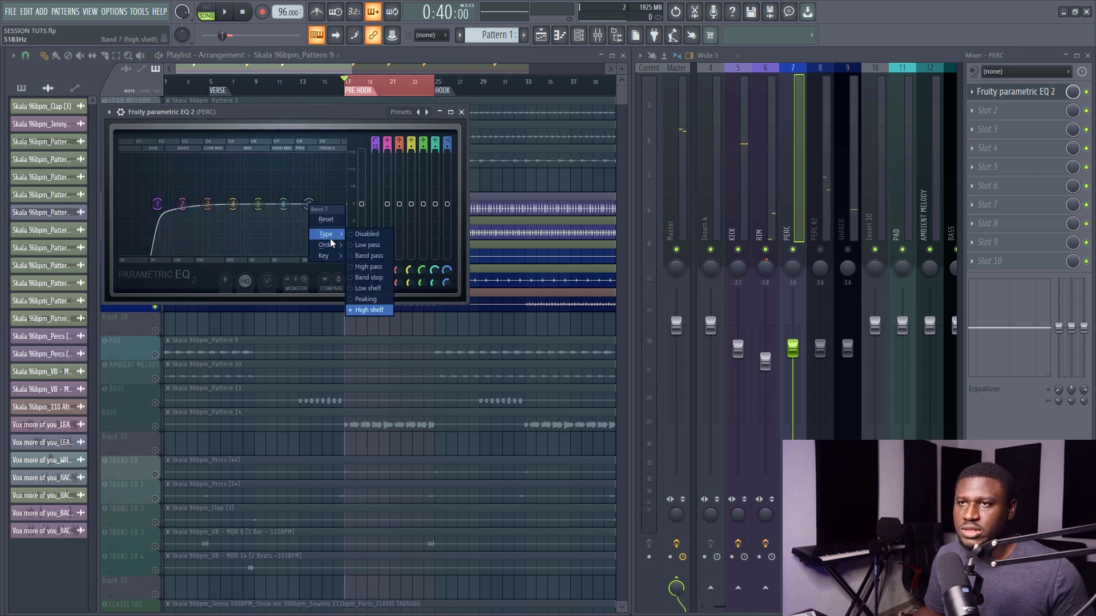
mouse_move(339, 245)
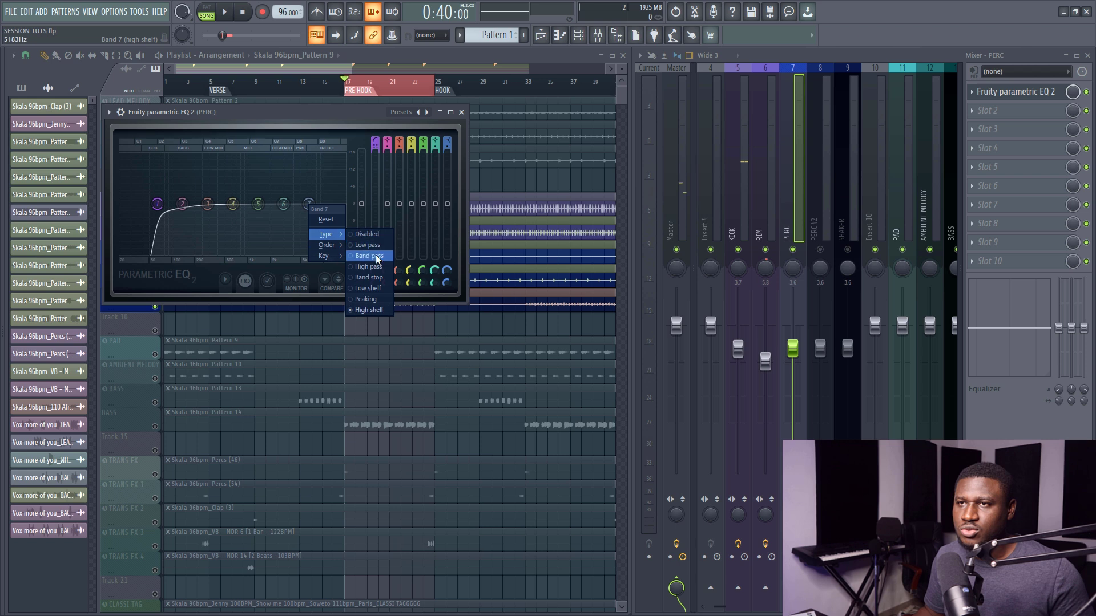
left_click(368, 245)
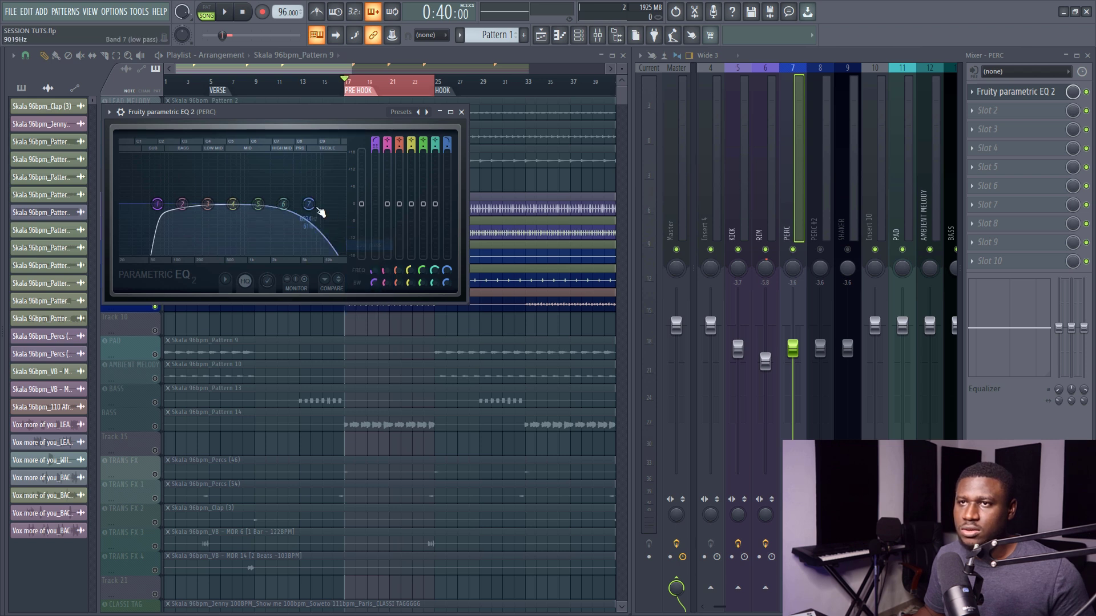
key("space")
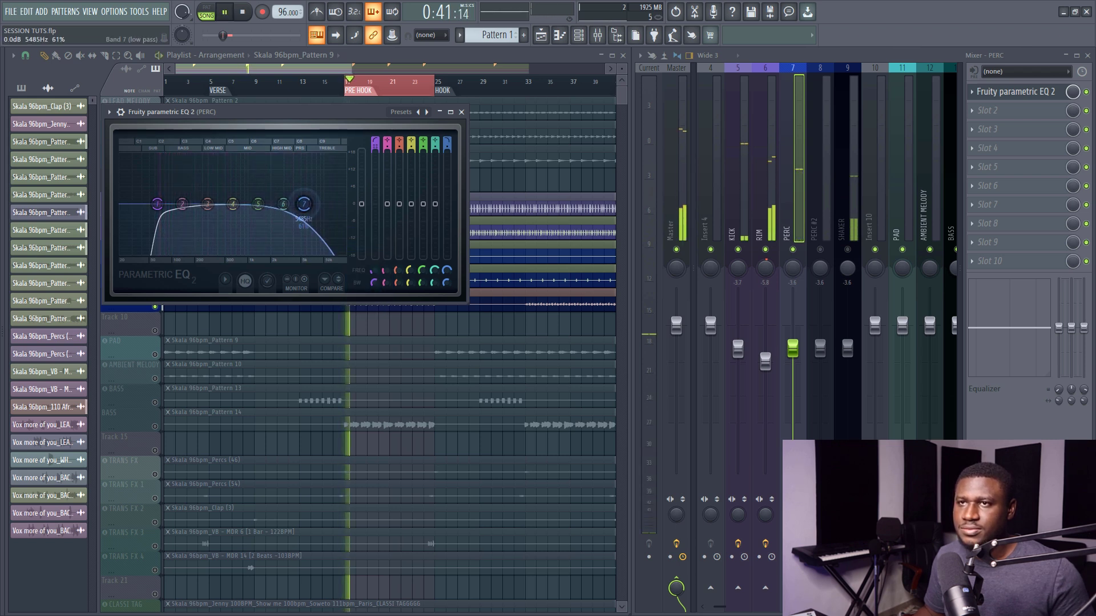
left_click_drag(308, 207, 305, 207)
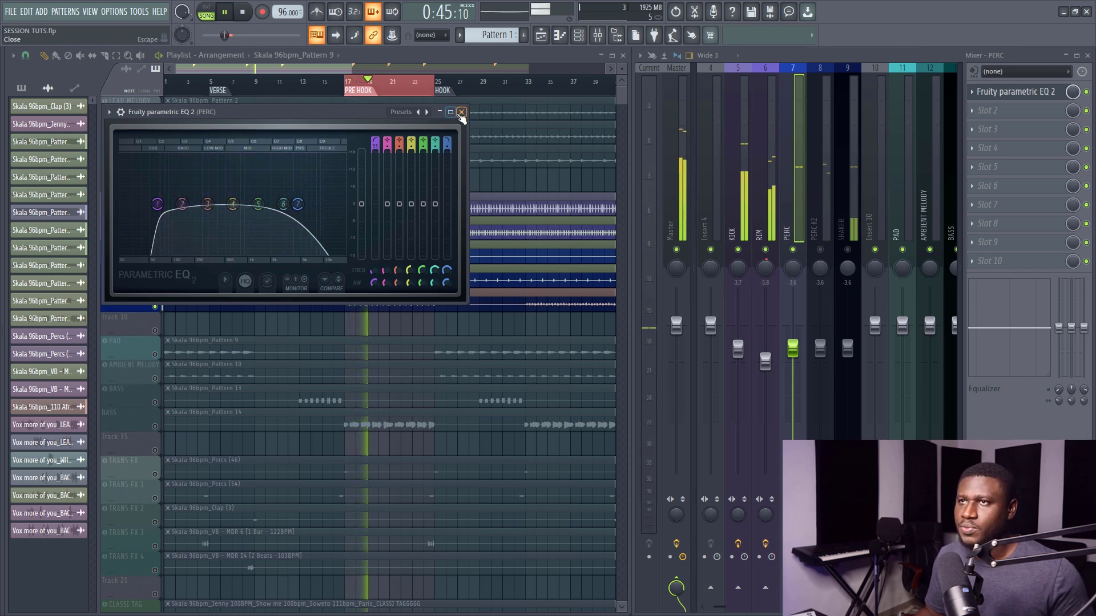
Close PERC's equalizer and lower the PERC volume to -4.1 dB during playback.
left_click(461, 112)
left_click_drag(792, 350, 792, 353)
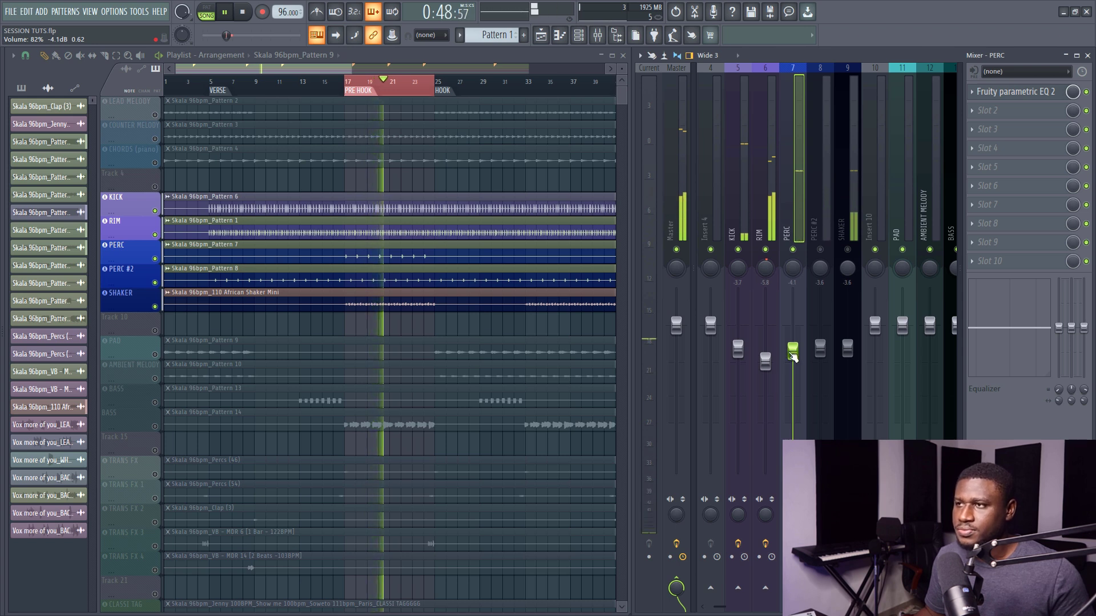
key("space")
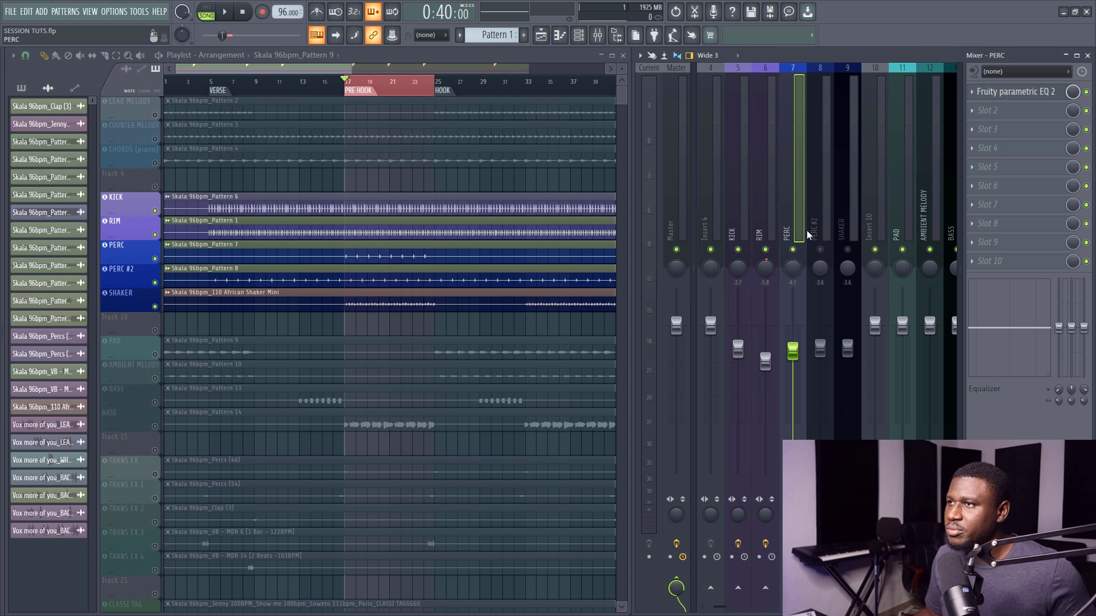
Unmute PERC #2 and, during playback, pan it slightly left and lower its volume to -7.8 dB.
left_click(814, 217)
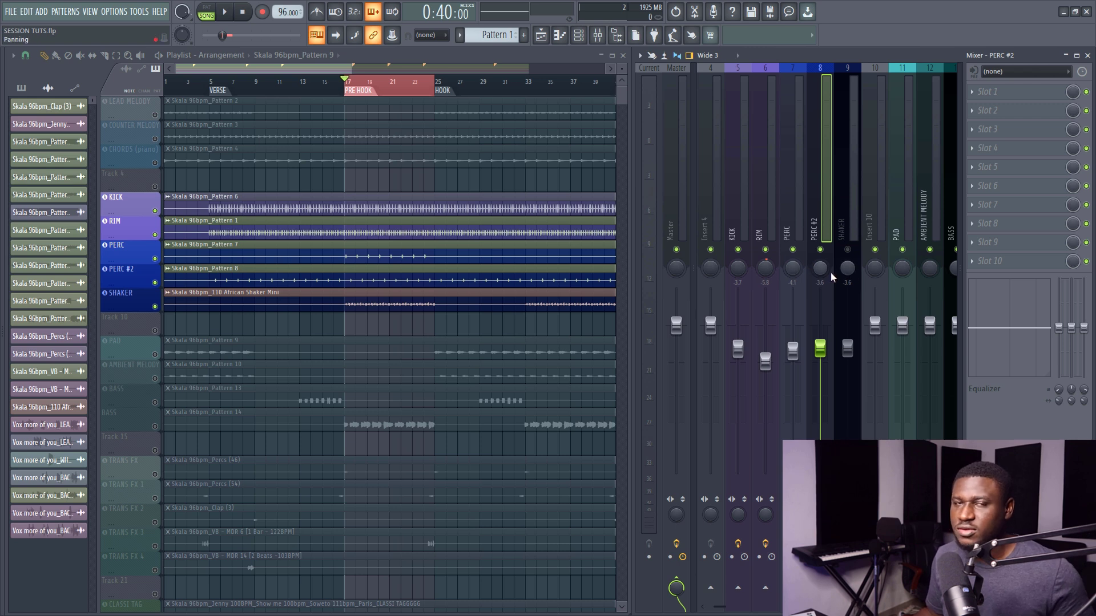
key("space")
left_click_drag(824, 268, 823, 286)
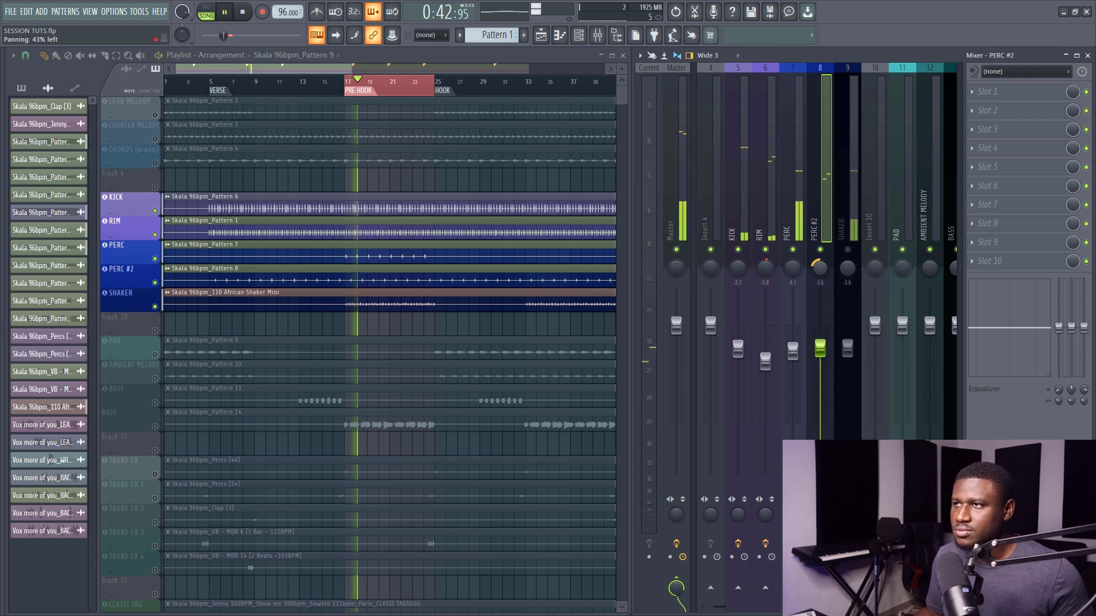
left_click_drag(820, 268, 820, 262)
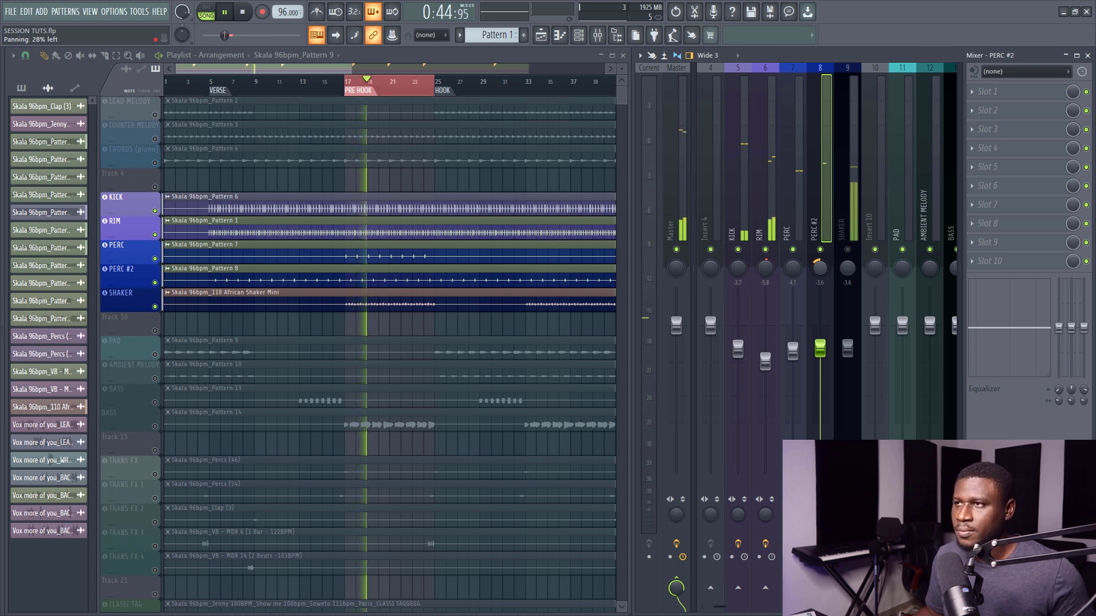
left_click_drag(820, 347, 820, 355)
mouse_move(816, 273)
left_mouse_down()
mouse_move(829, 266)
mouse_move(820, 269)
left_mouse_up()
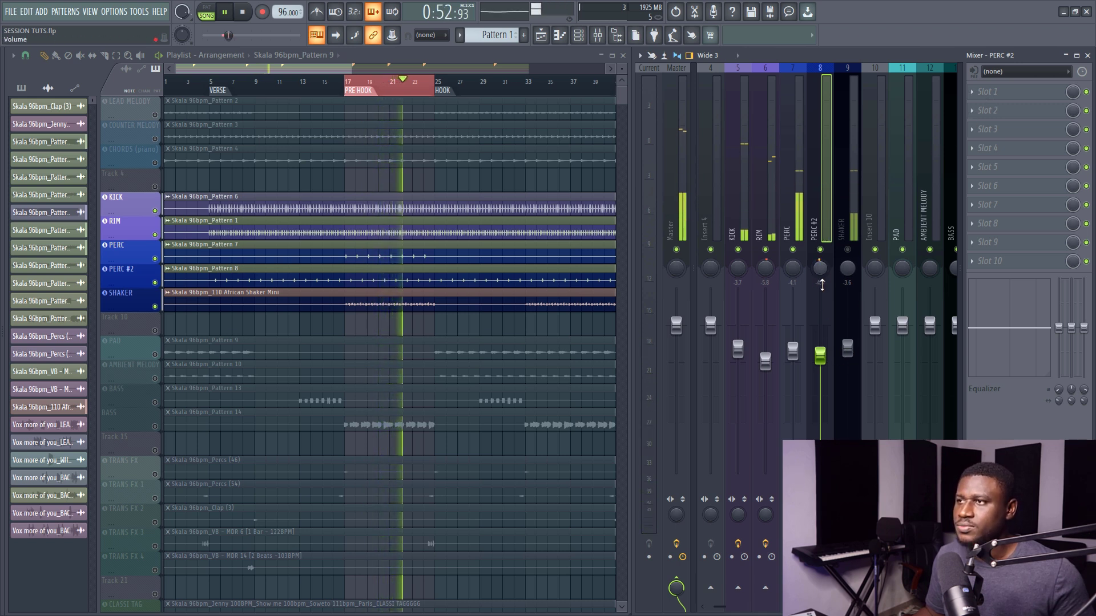
left_click_drag(820, 355, 820, 374)
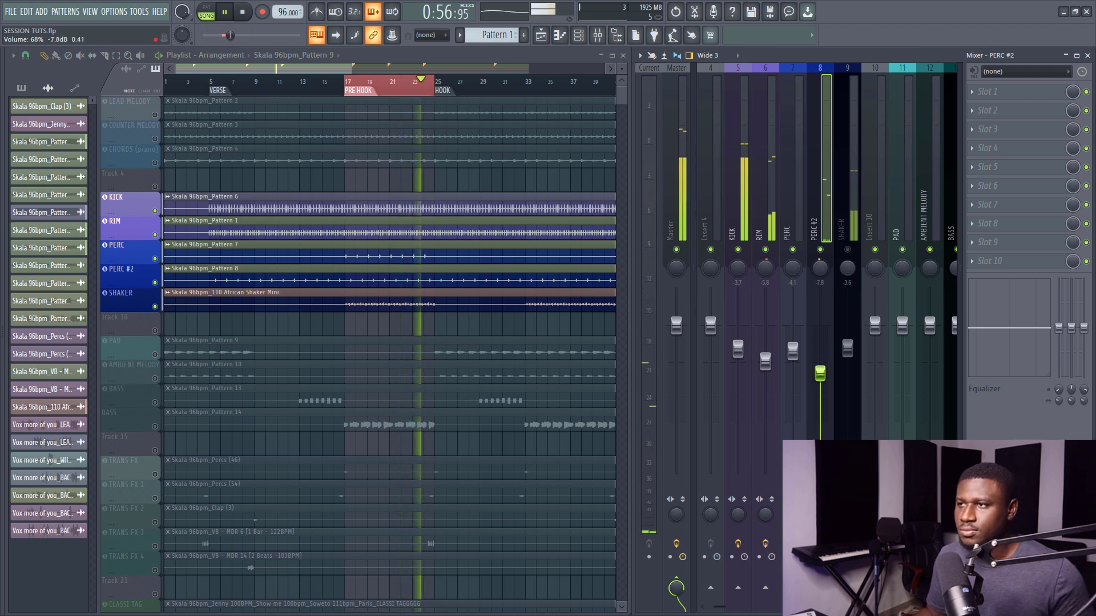
Insert Fruity parametric EQ 2 on PERC #2 with a raised high-pass on band 1, and bring the track volume to -6.2 dB.
left_click(985, 91)
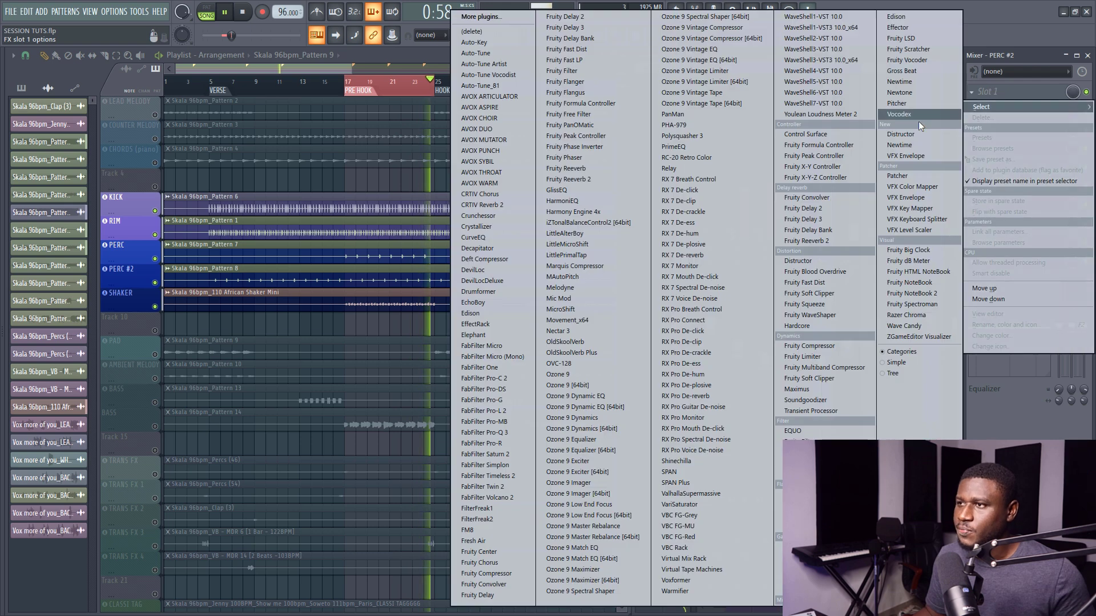
left_click(817, 474)
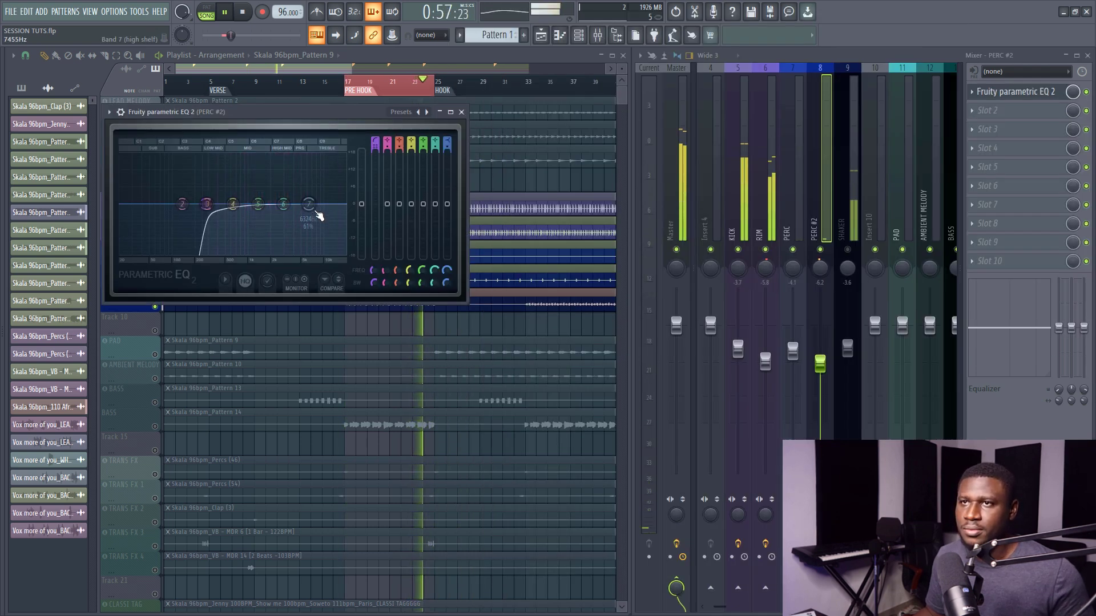
left_click_drag(207, 204, 217, 204)
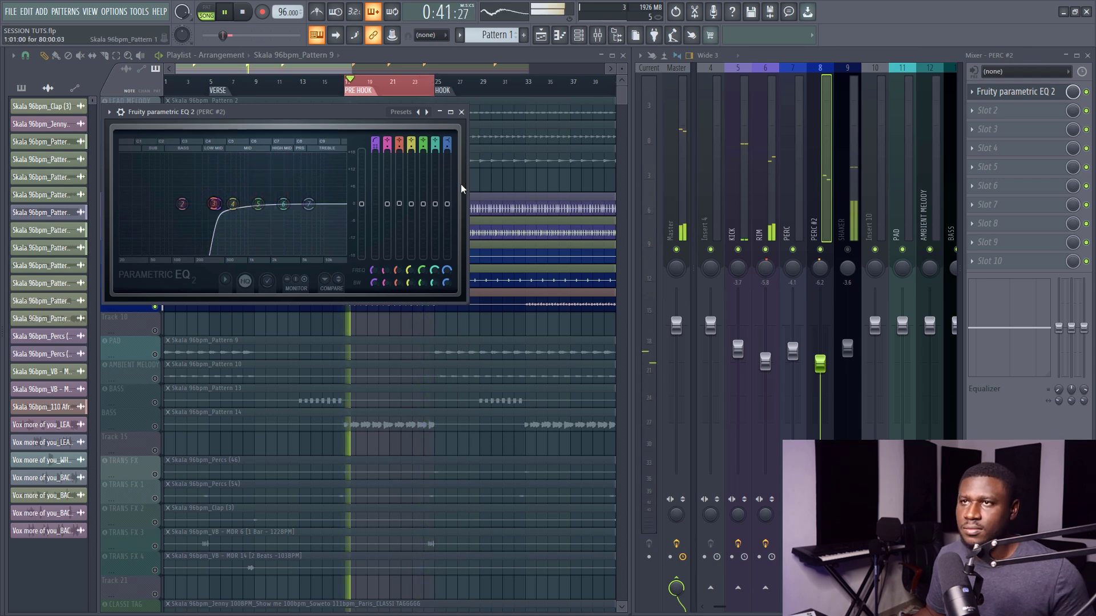
left_click(461, 112)
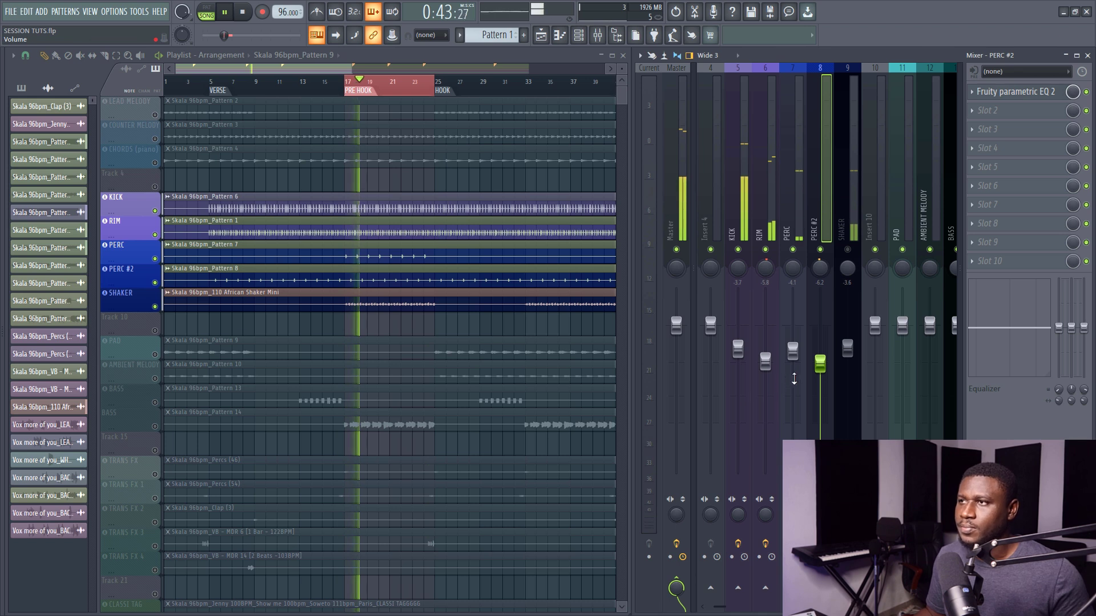
key("space")
Unmute SHAKER, add Fruity parametric EQ 2 with a high-pass and slight high-shelf cut, and lower its volume to -10.2 dB.
left_click(844, 254)
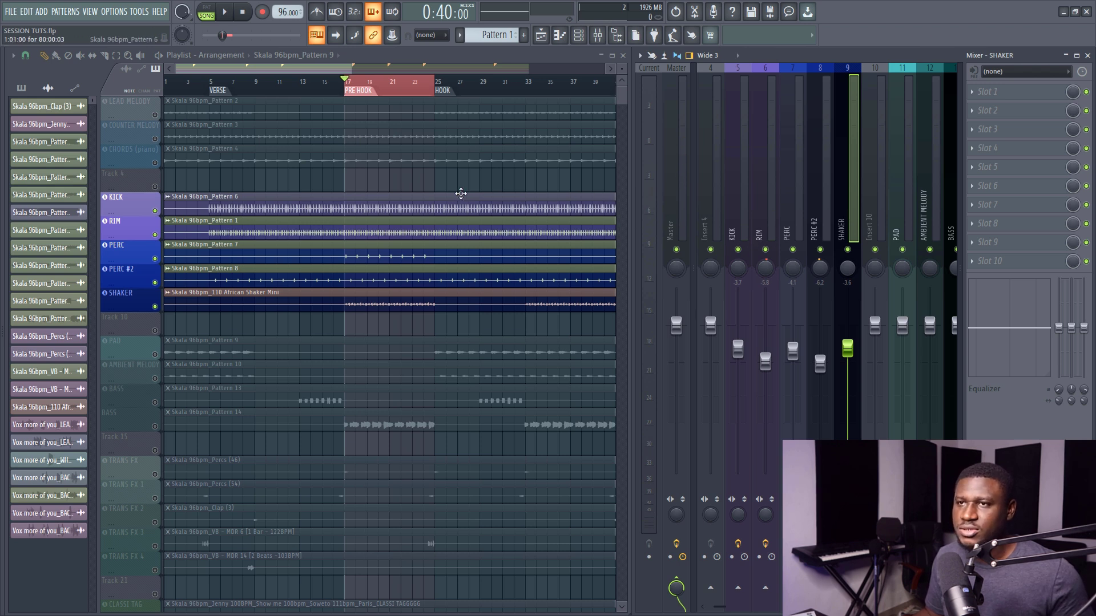
key("space")
left_click_drag(847, 348, 848, 384)
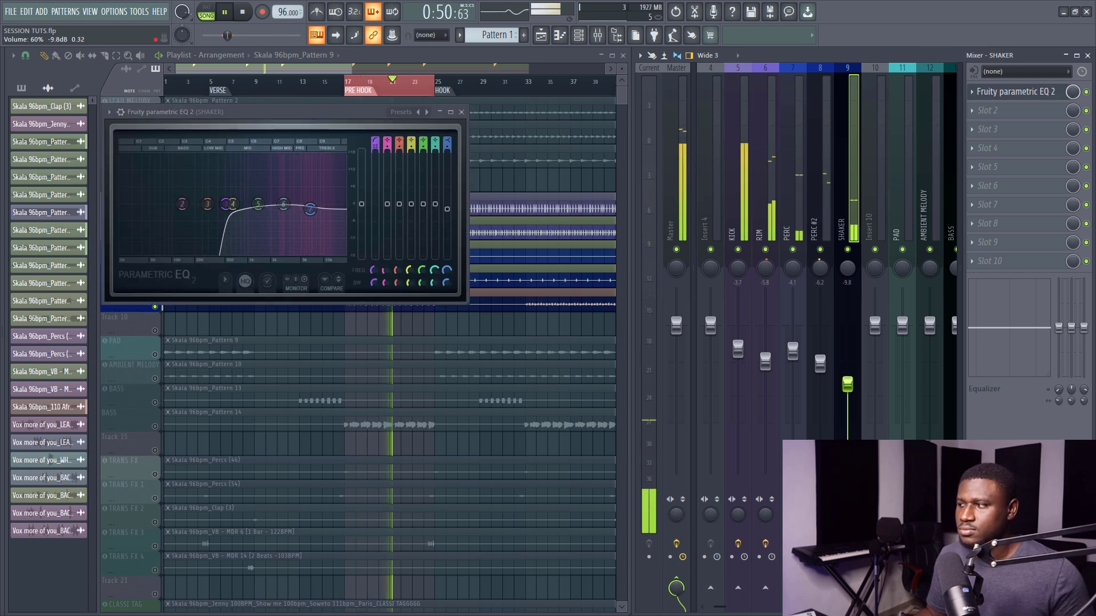
left_click_drag(848, 384, 848, 387)
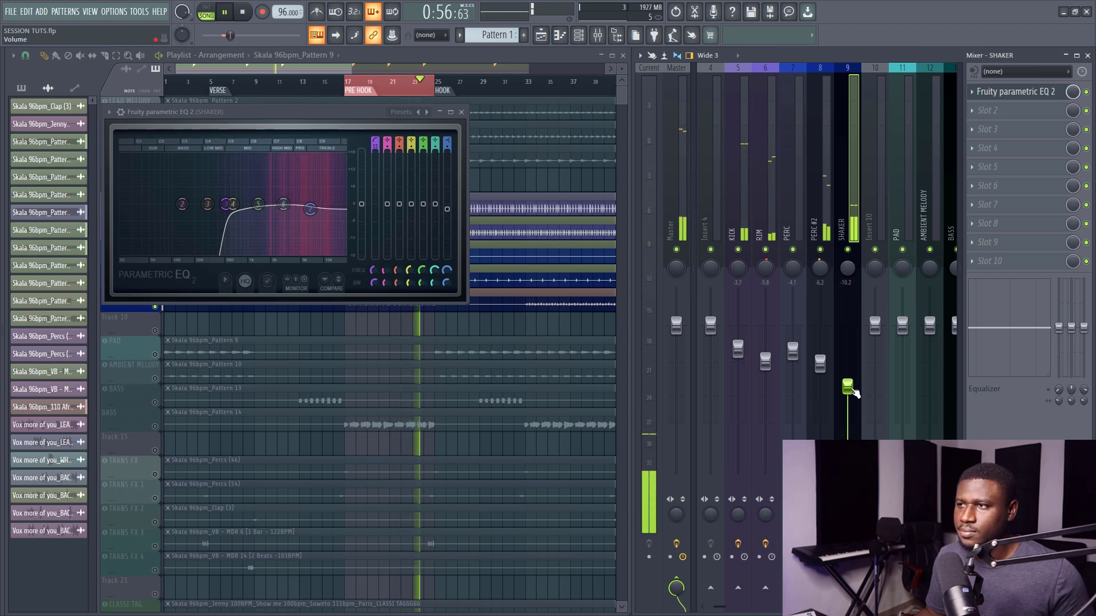
Pan SHAKER 31% right and trim the volumes of SHAKER to -10.9 dB and KICK to -3.9 dB.
left_click_drag(847, 268, 847, 259)
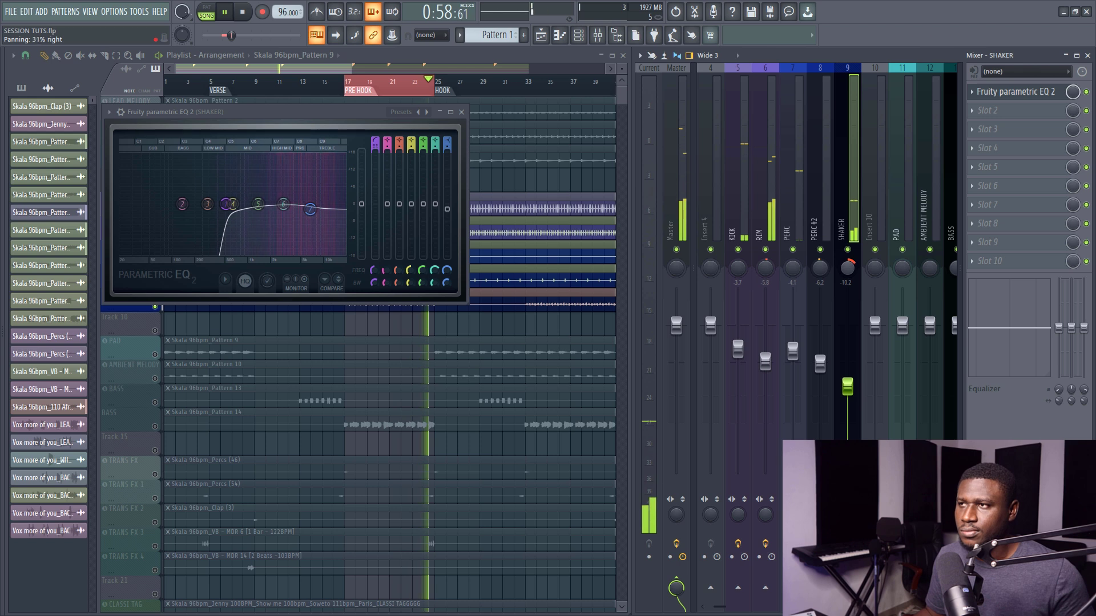
left_click_drag(848, 387, 847, 390)
left_click_drag(738, 349, 738, 349)
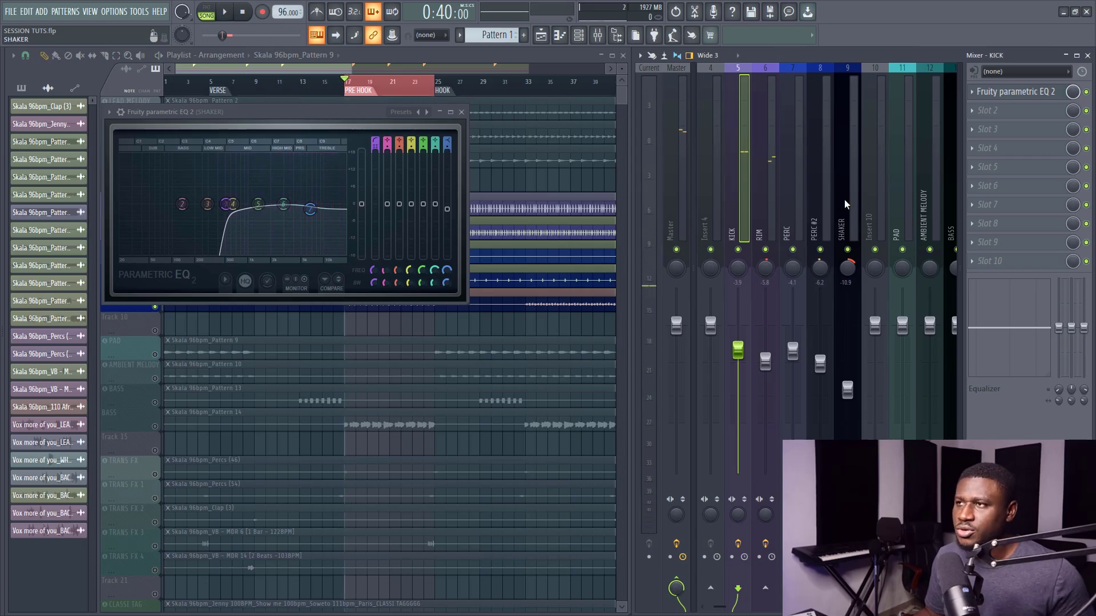
left_click(843, 205)
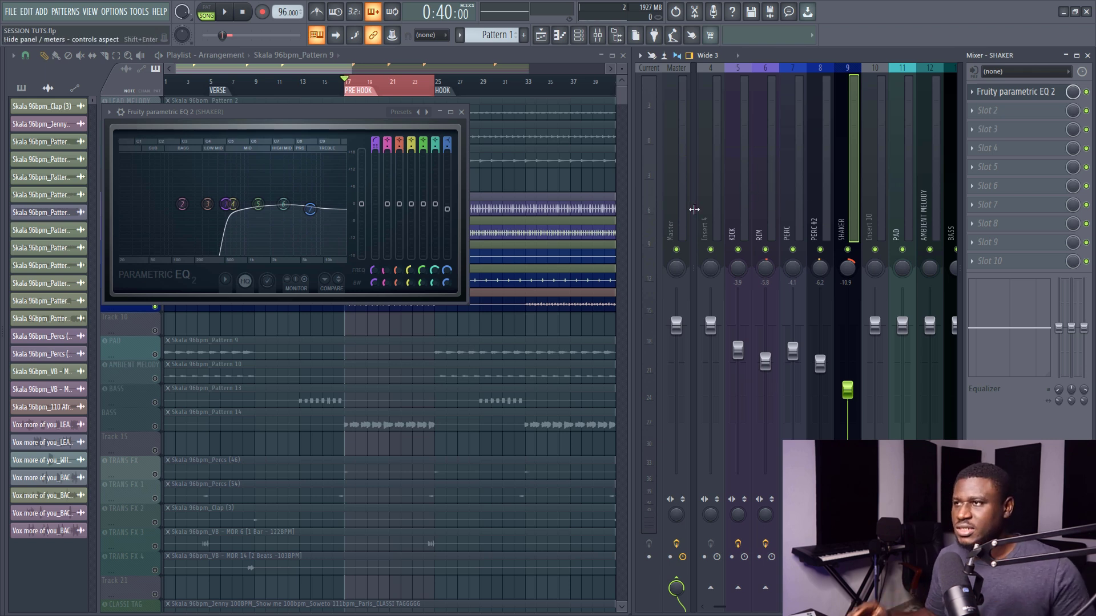
left_click(877, 199)
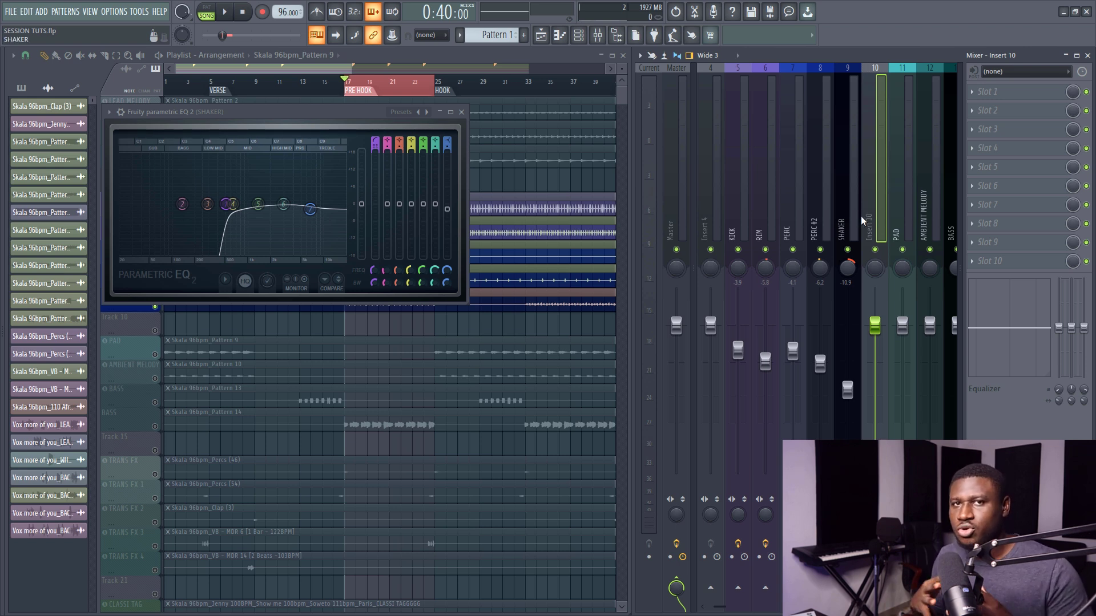
left_click(740, 216)
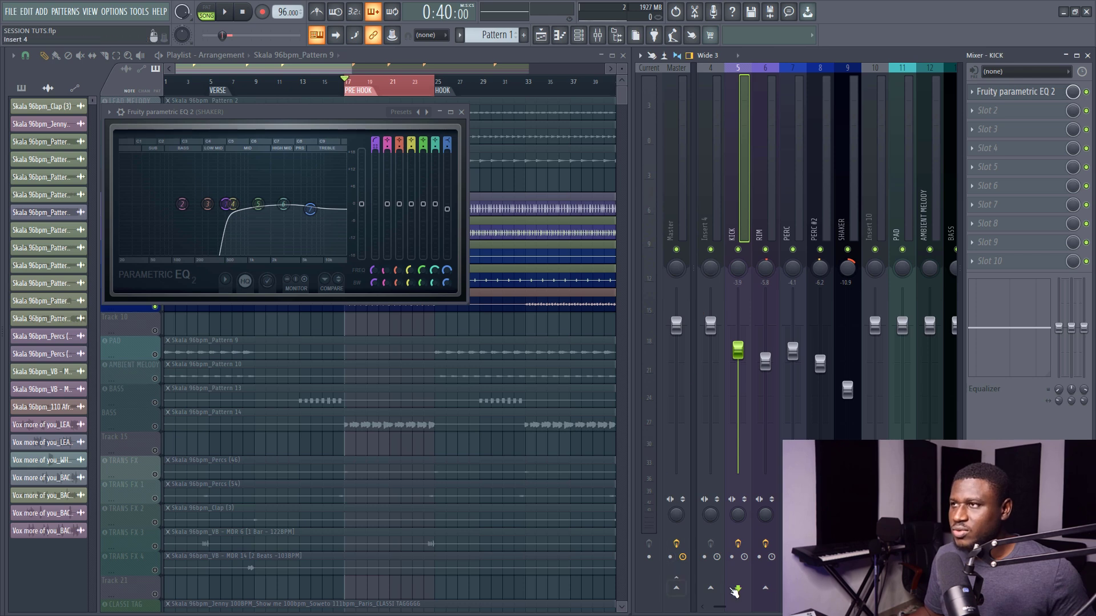
Rename the empty Insert 10 mixer track to DRUM BUSS and give it a yellow-green color.
right_click(865, 214)
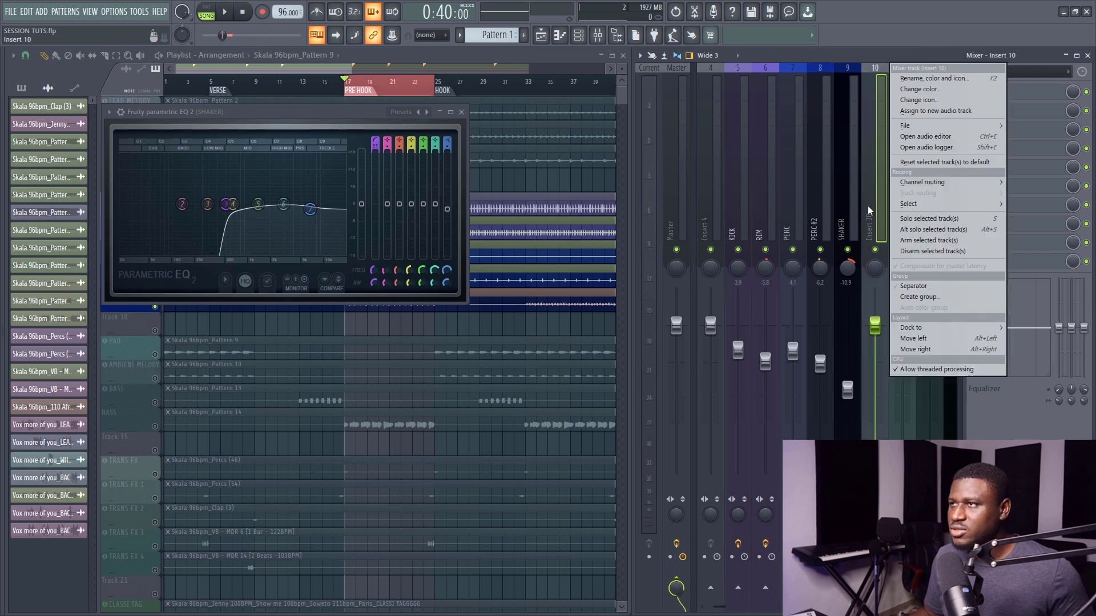
left_click(919, 74)
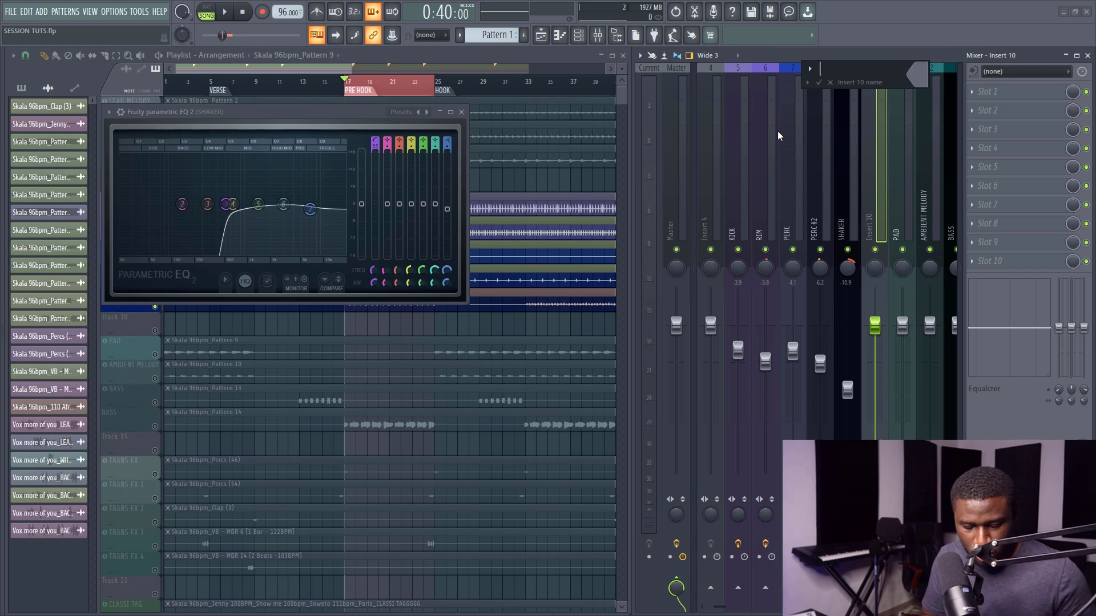
type("DRUM BUSS")
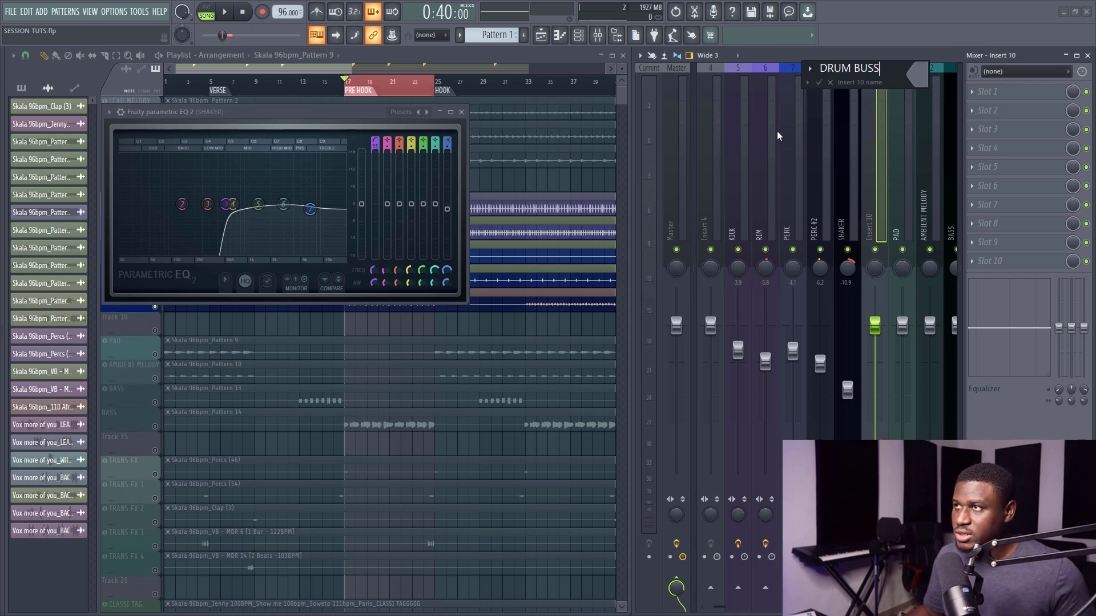
left_click(916, 71)
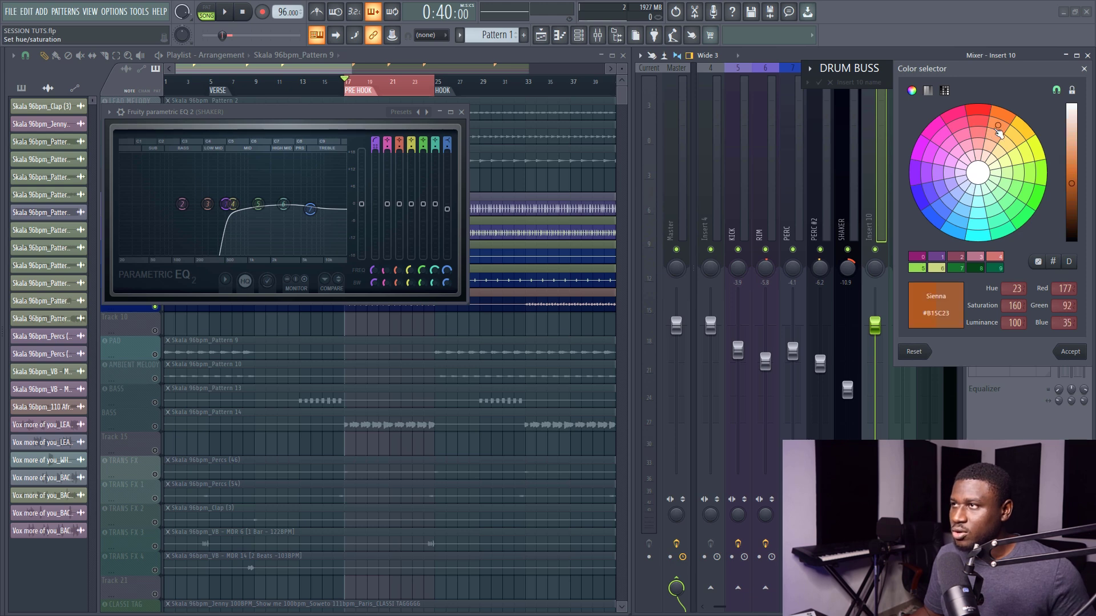
left_click(1039, 154)
key("Return")
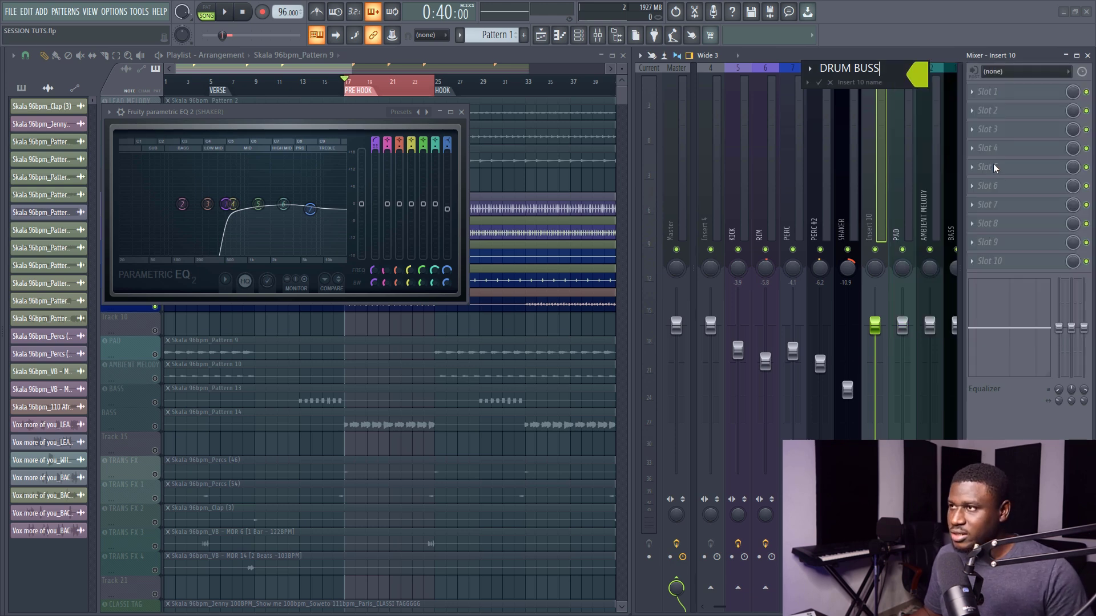
key("Return")
Route KICK, RIM, PERC, PERC #2 and SHAKER to DRUM BUSS instead of directly to the Master.
left_click(770, 222)
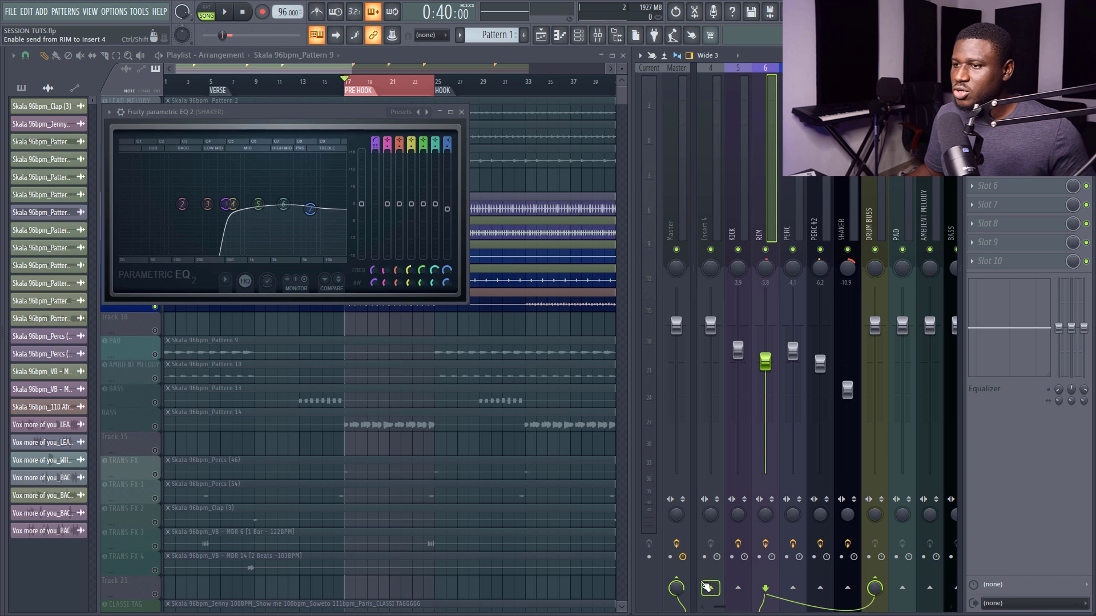
left_click(795, 236)
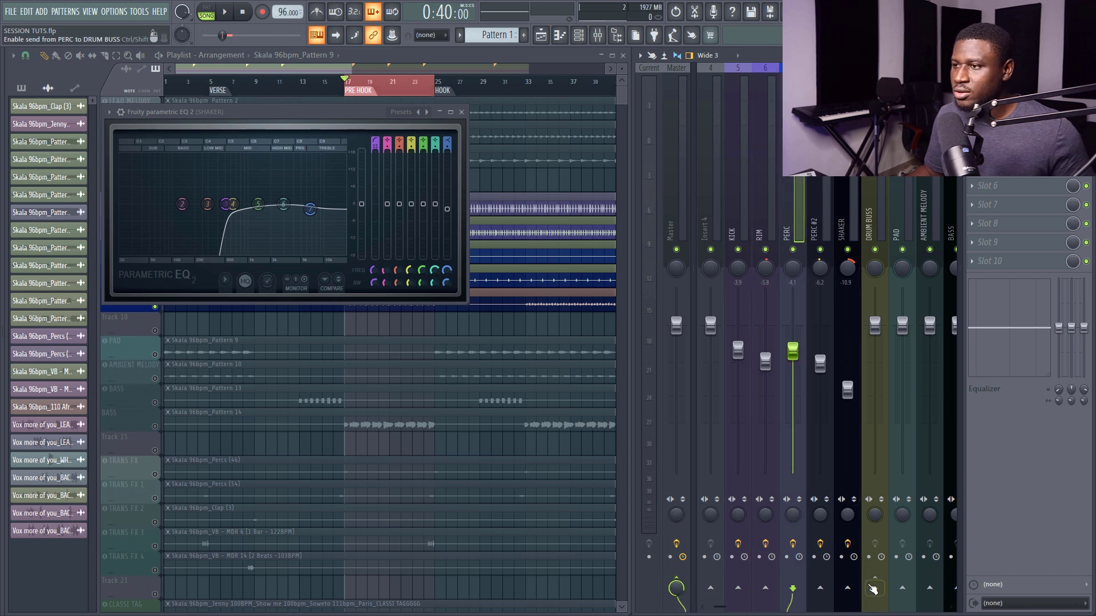
left_click(681, 584)
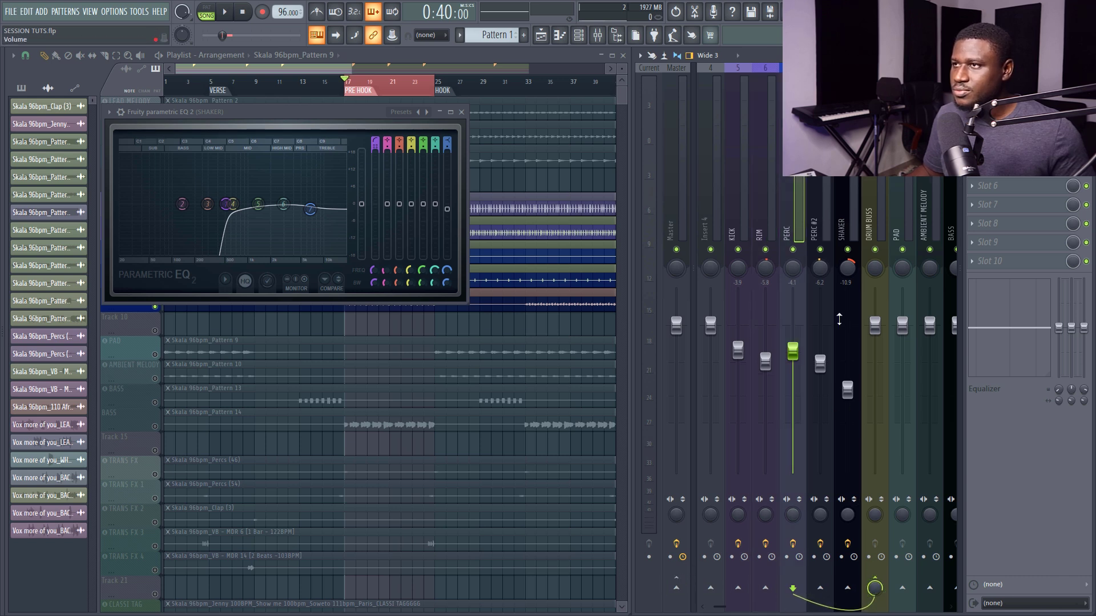
left_click(828, 211)
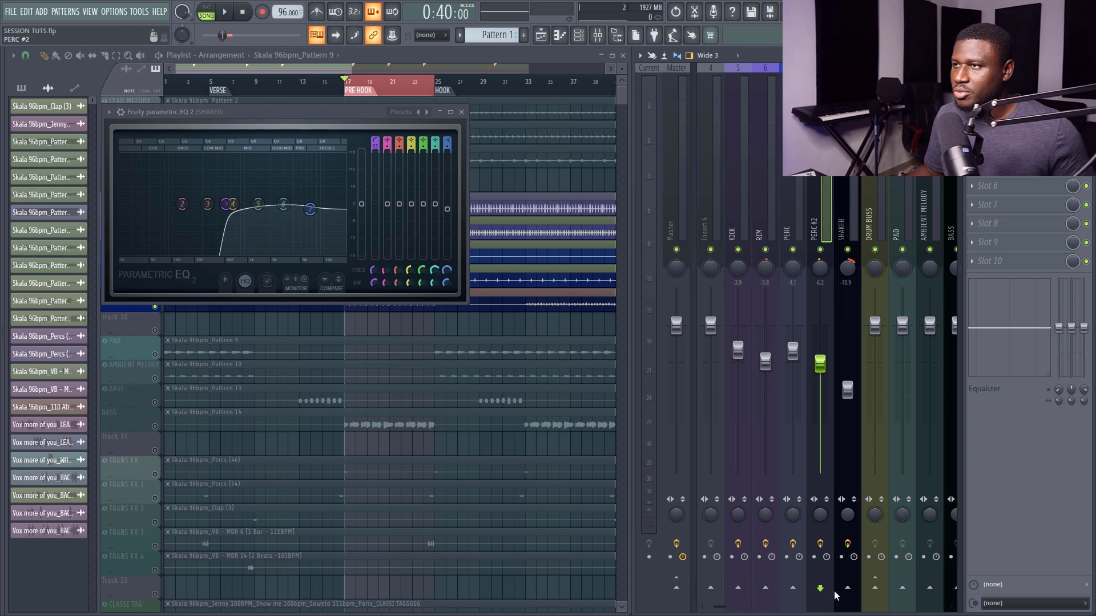
left_click(877, 590)
left_click(842, 219)
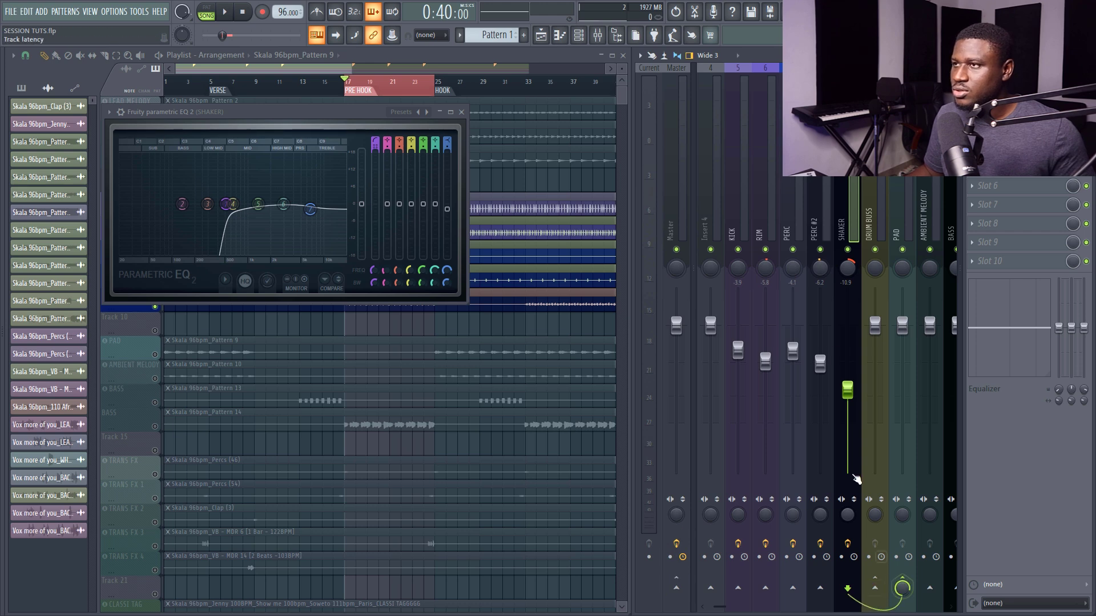
left_click(736, 194)
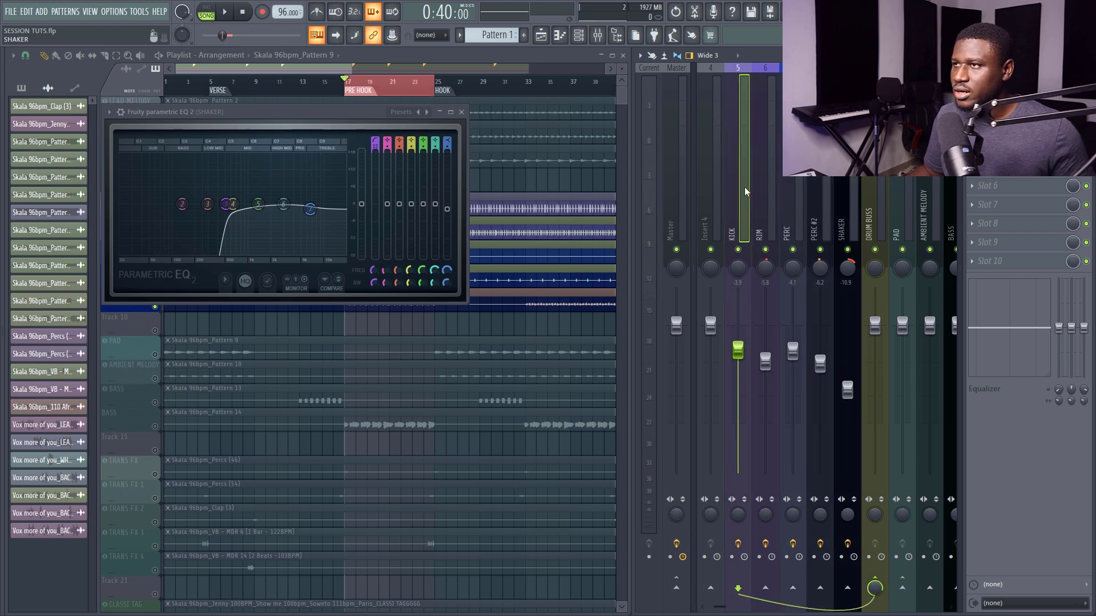
left_click(765, 198)
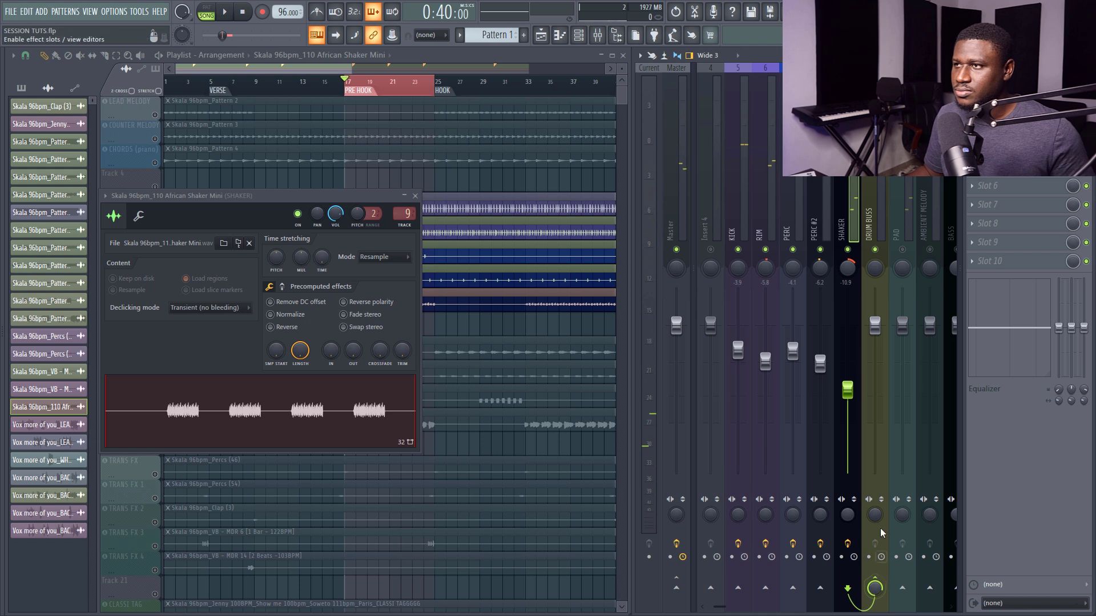
Lower SHAKER's volume to -11.4 dB during playback and close its sample settings window.
key("space")
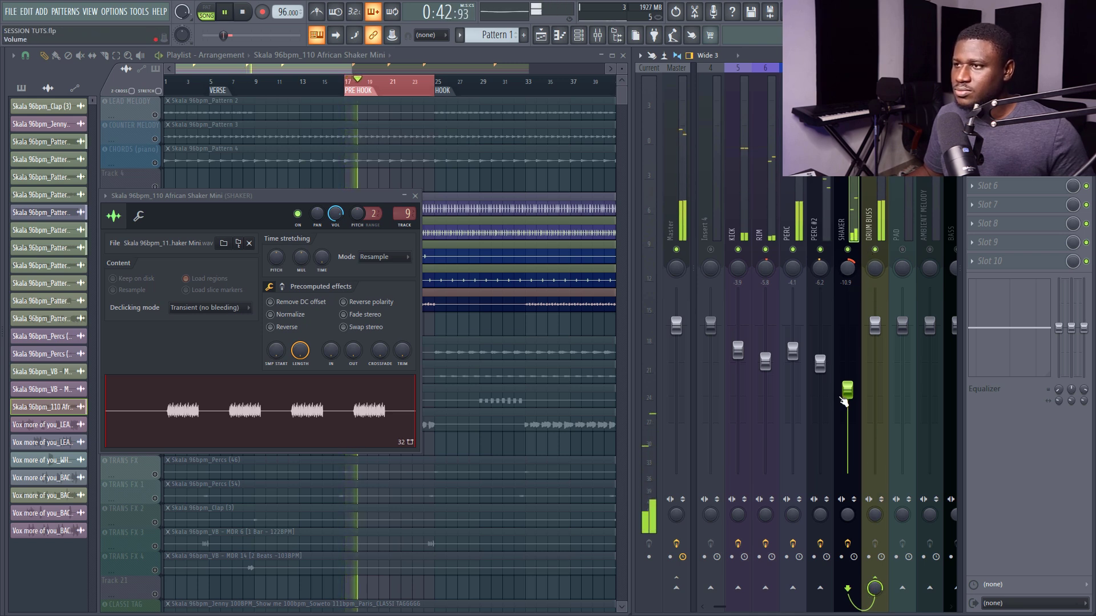
left_click_drag(843, 401, 844, 404)
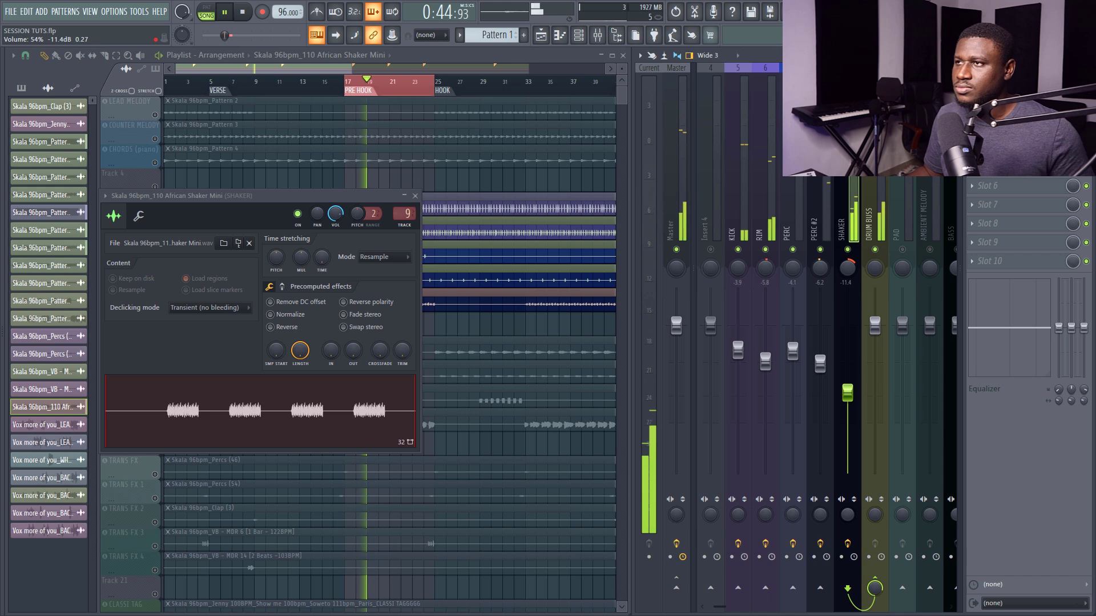
left_click(415, 196)
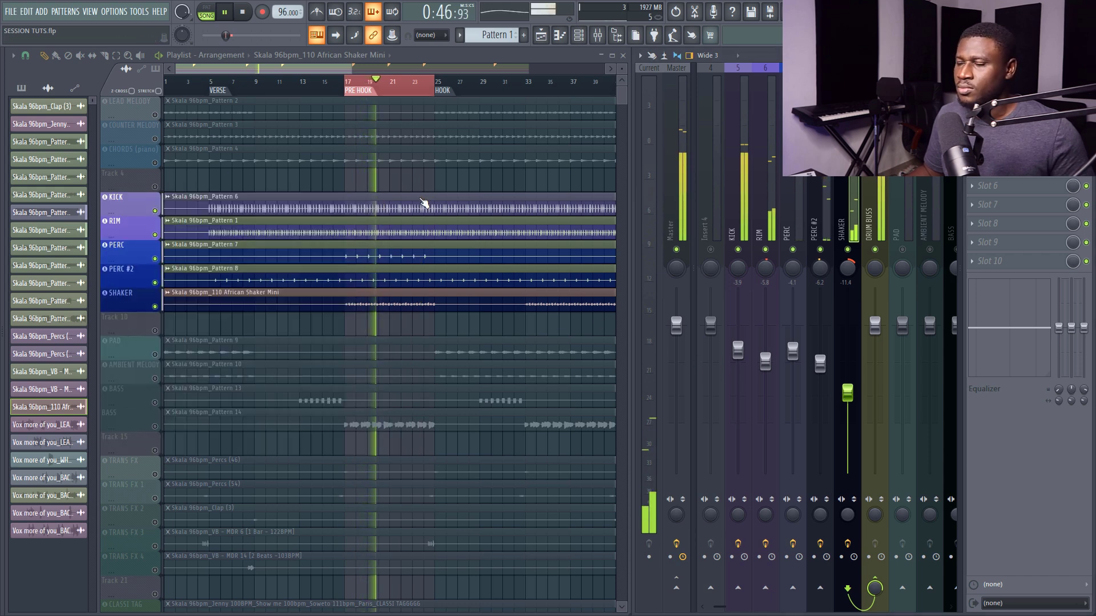
key("space")
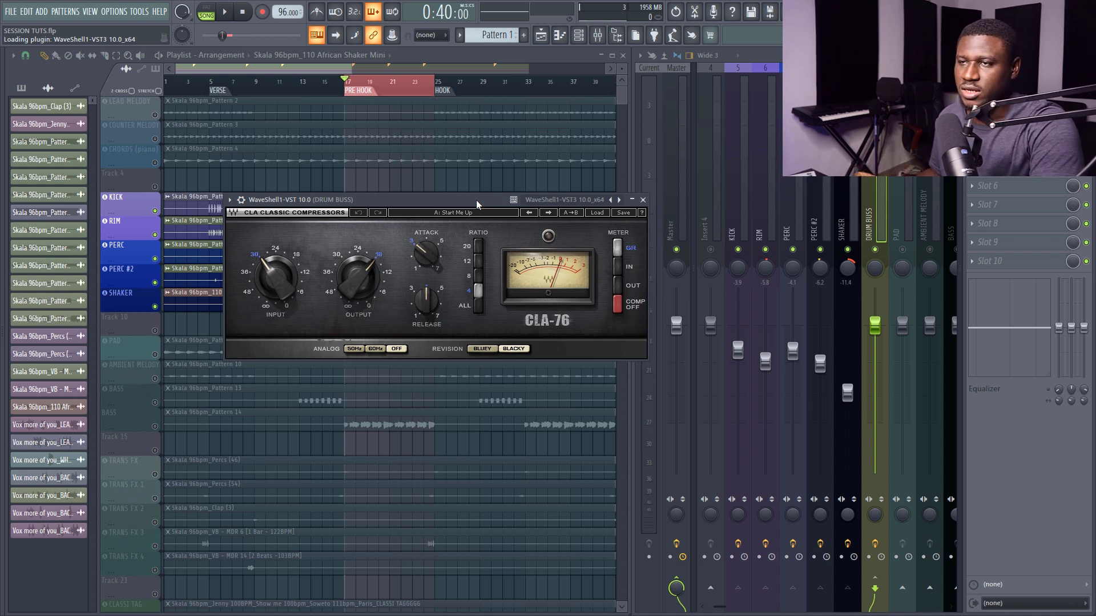
Load the CLA-76 compressor on DRUM BUSS and compare playback with it enabled and bypassed.
left_click_drag(477, 204, 559, 274)
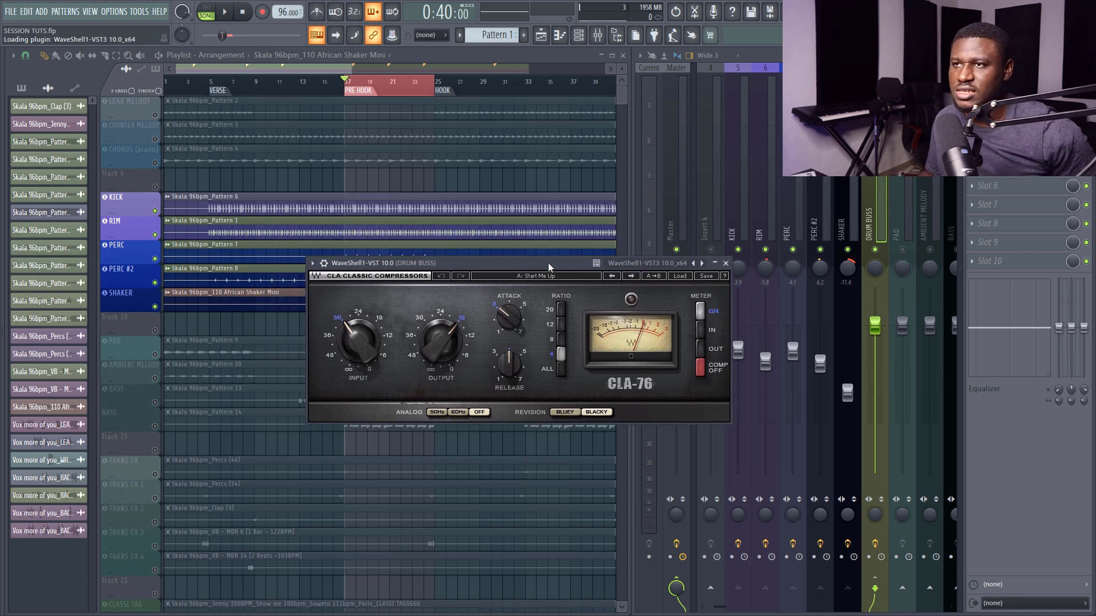
key("space")
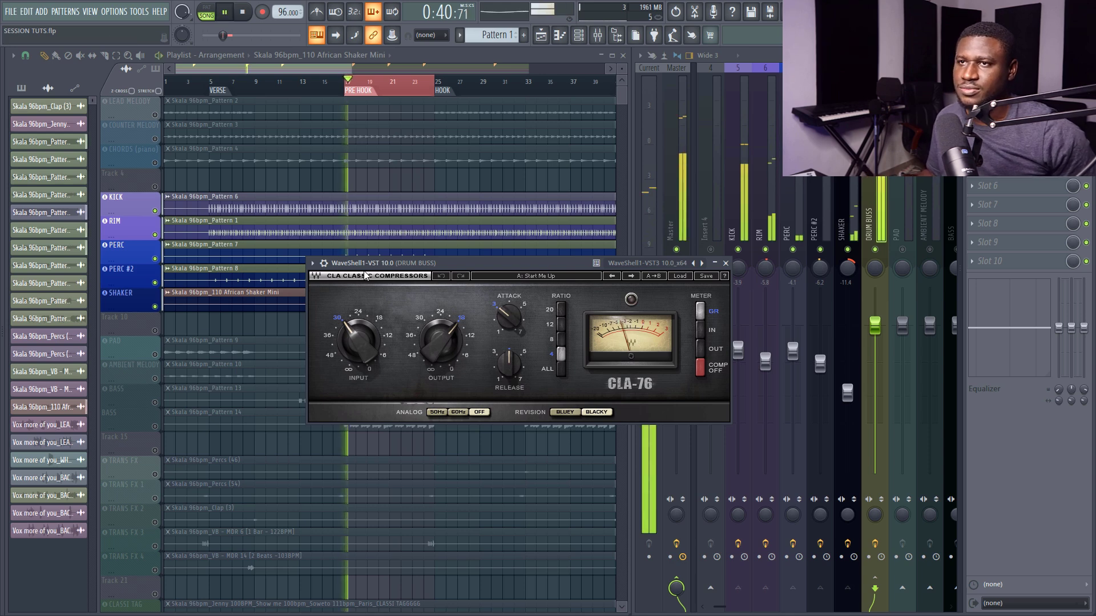
left_click(323, 264)
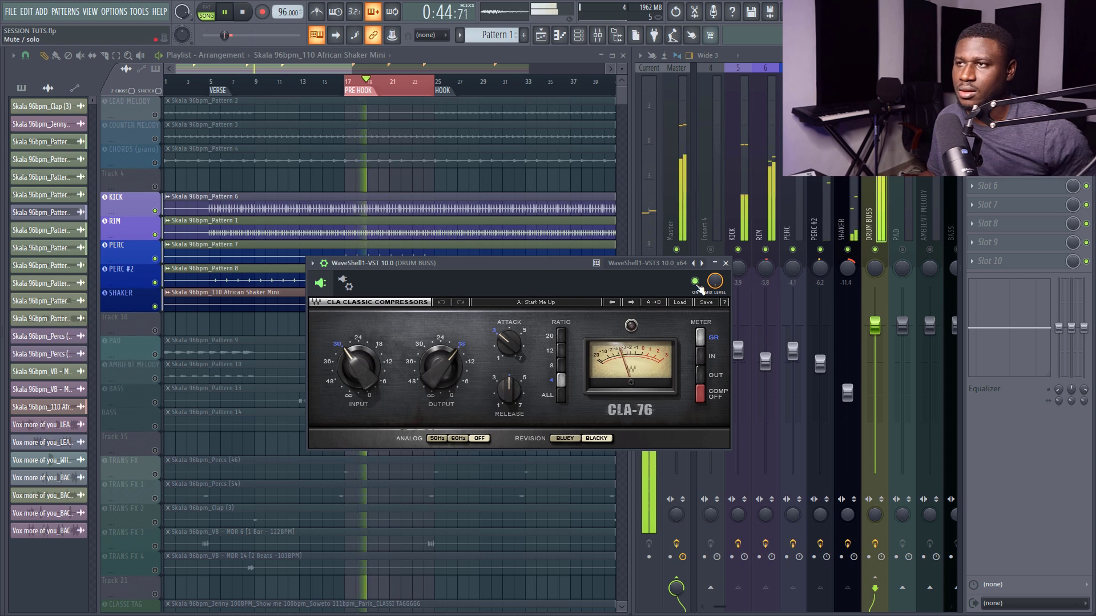
key("space")
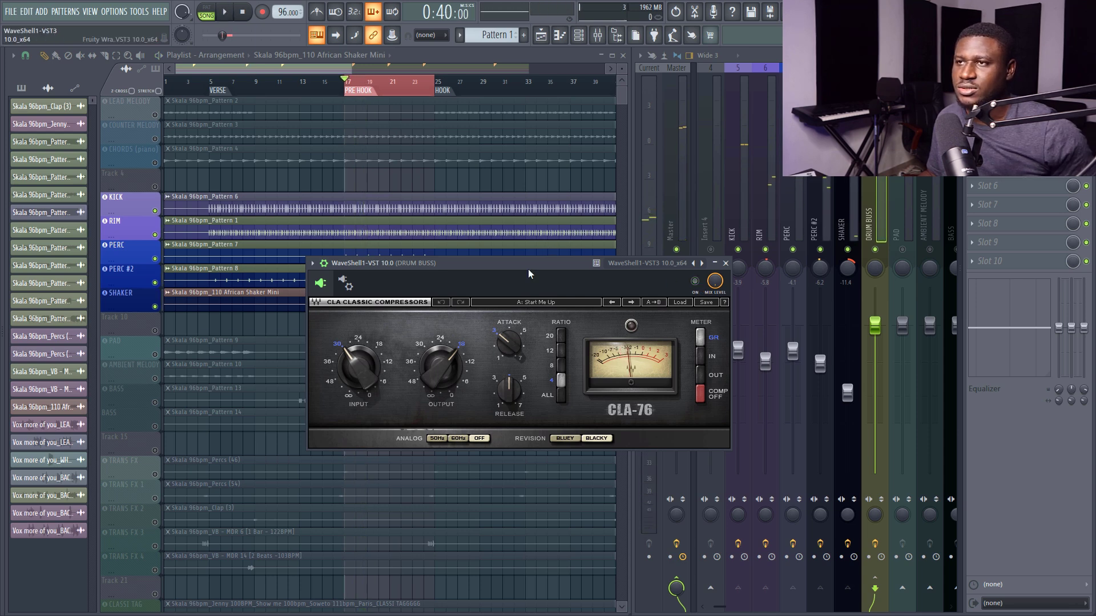
key("space")
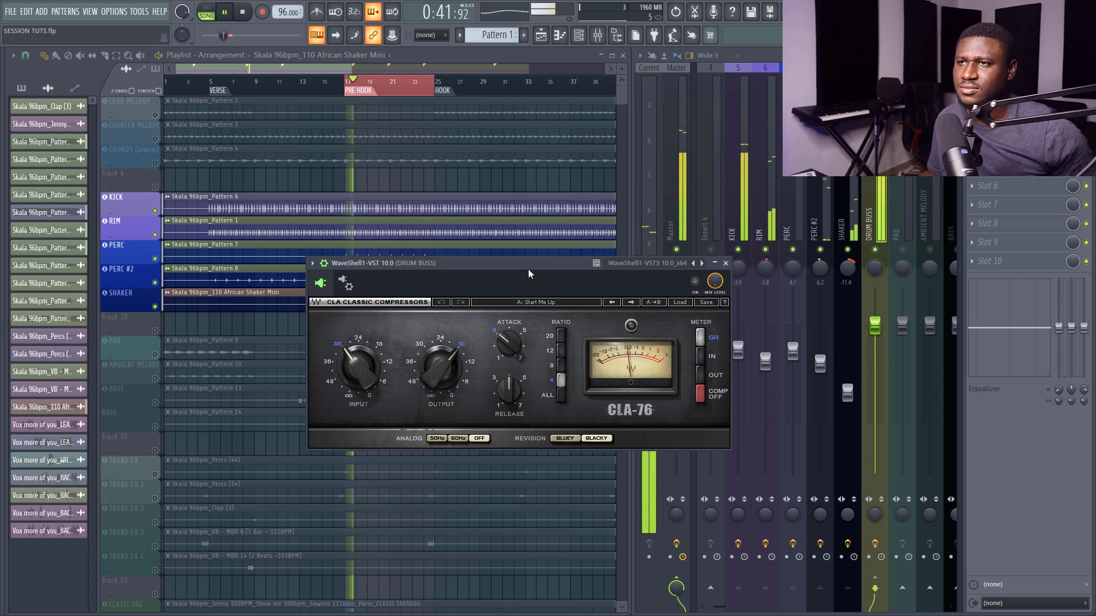
key("space")
left_click(694, 283)
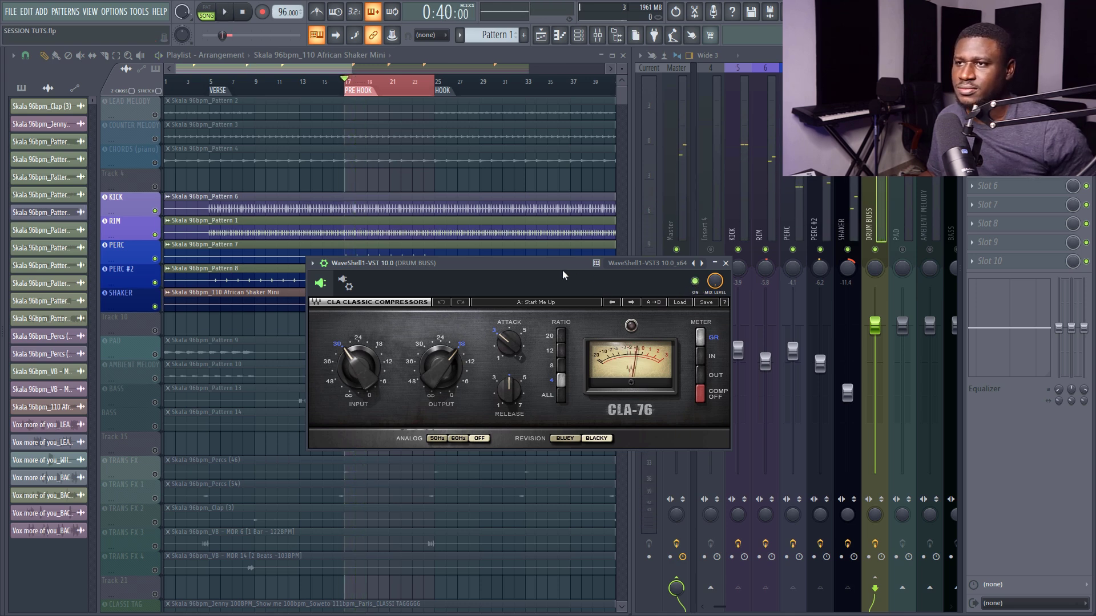
key("space")
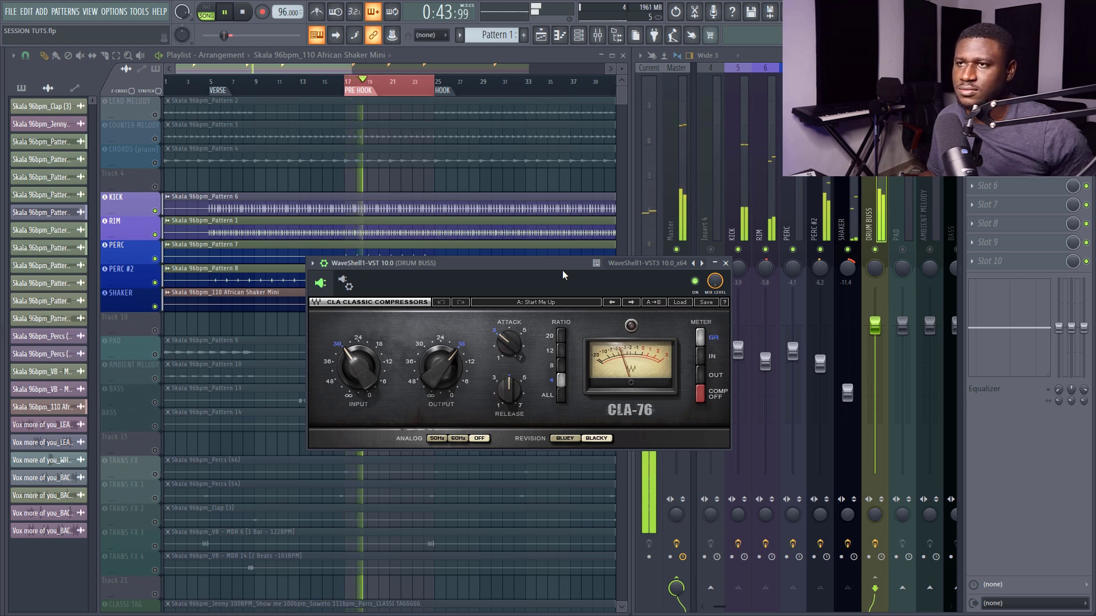
key("space")
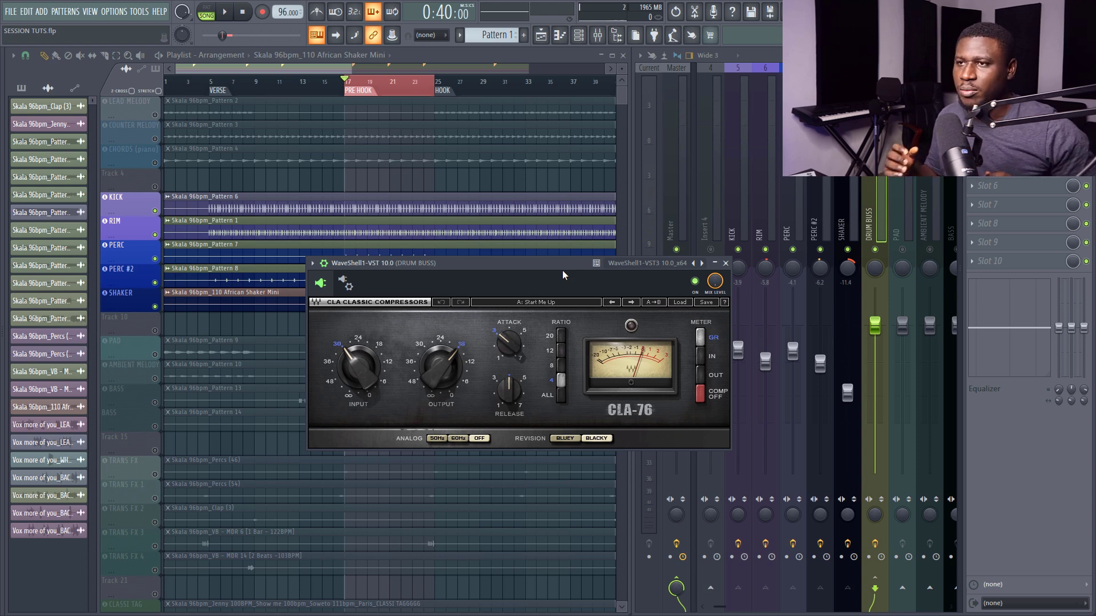
Set the CLA-76 attack to about 5.56 and release to about 6.15, auditioning the drums.
left_click_drag(508, 342, 509, 337)
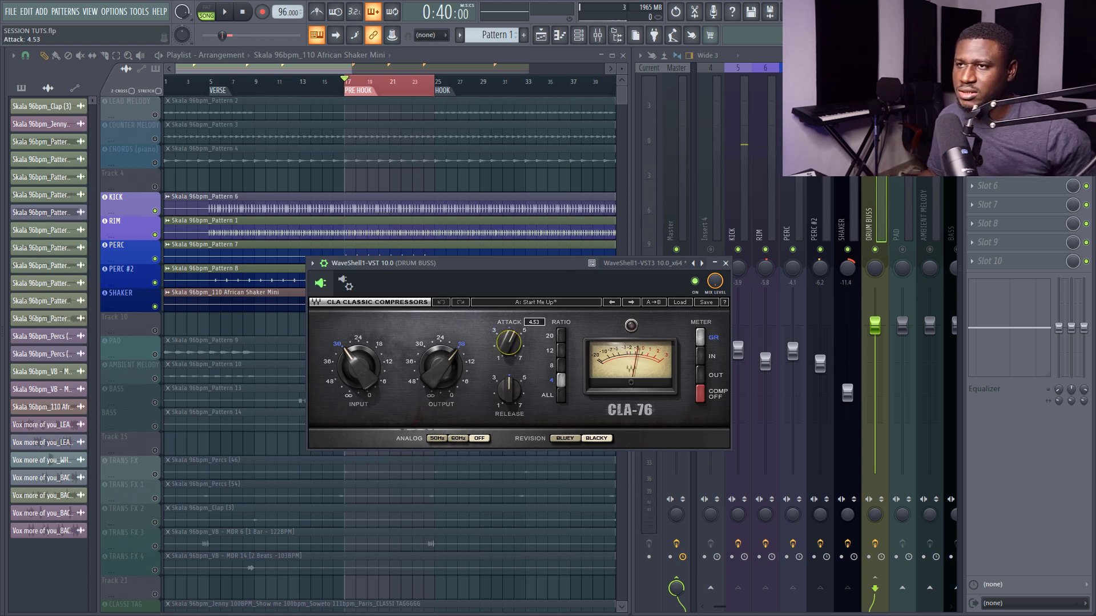
key("space")
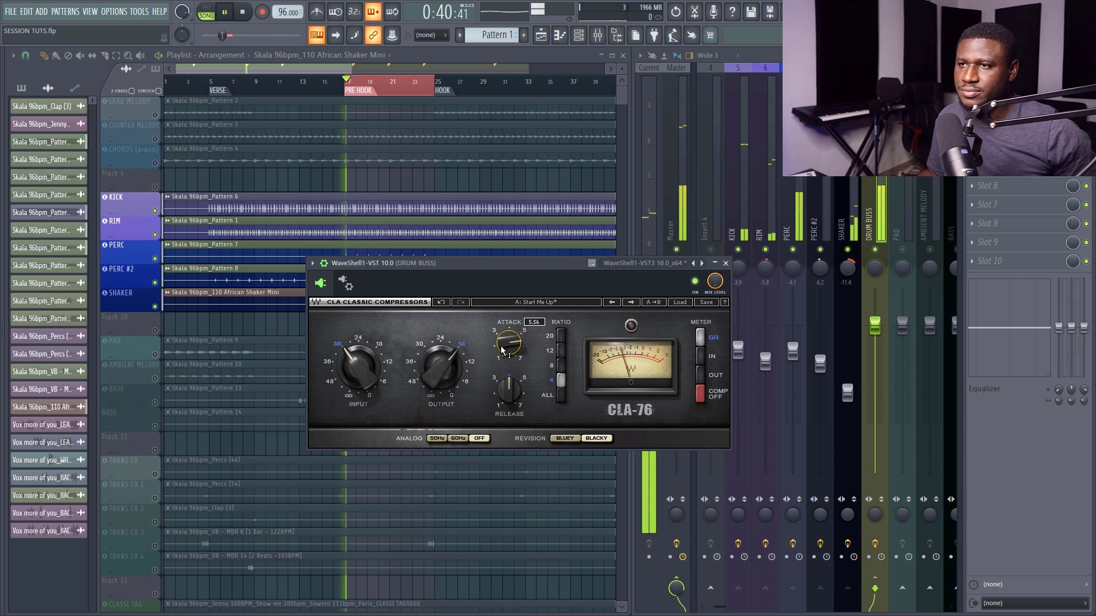
left_click_drag(509, 390, 509, 388)
key("space")
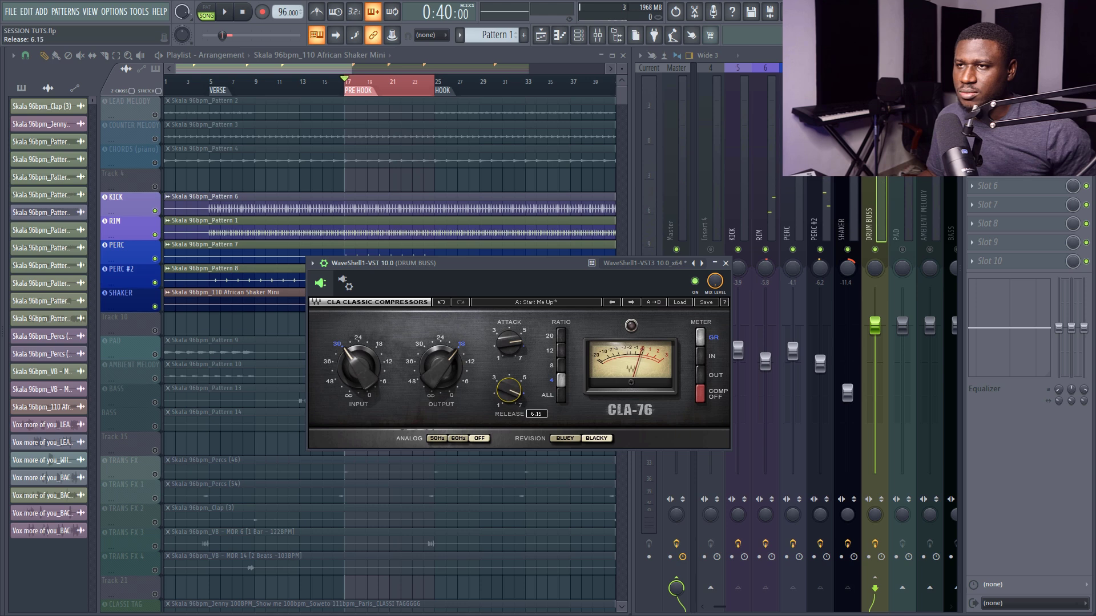
key("space")
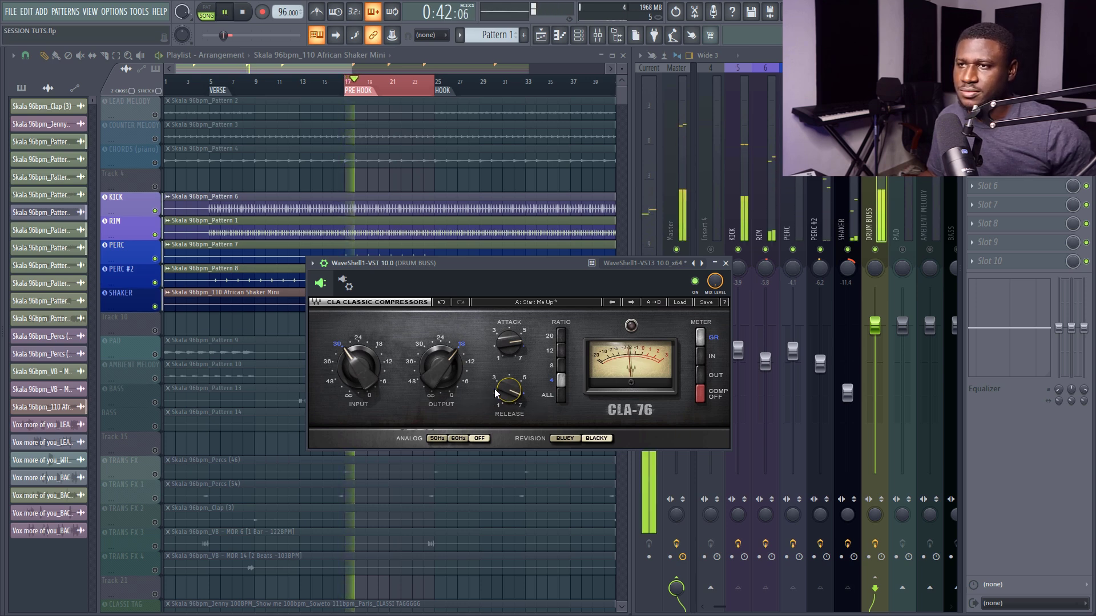
mouse_move(498, 394)
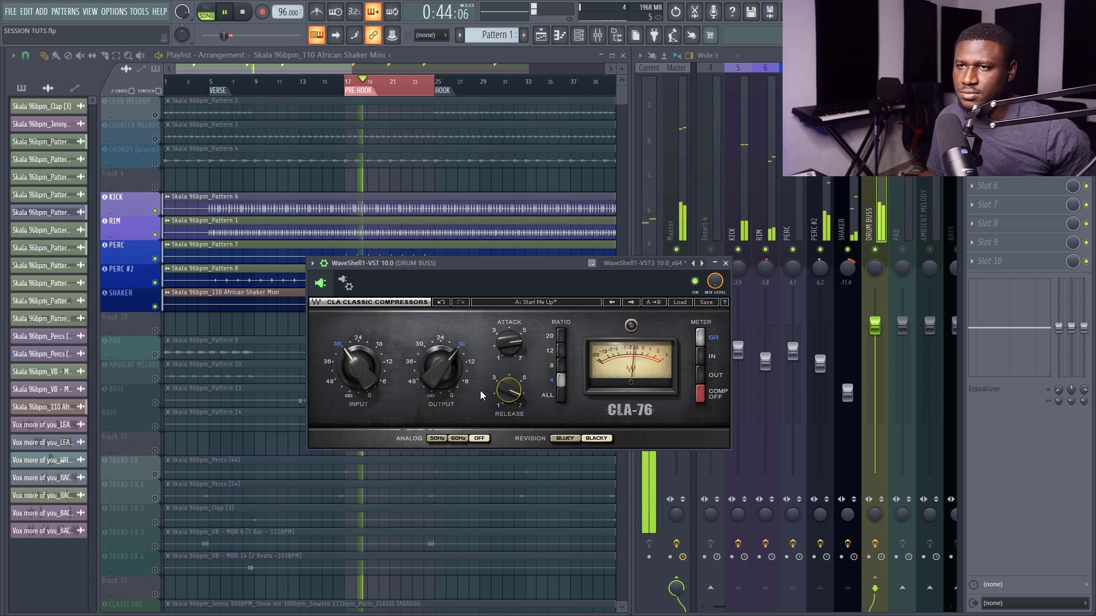
key("space")
Adjust the CLA-76 input to -31.7 during playback and close the compressor window.
mouse_move(356, 386)
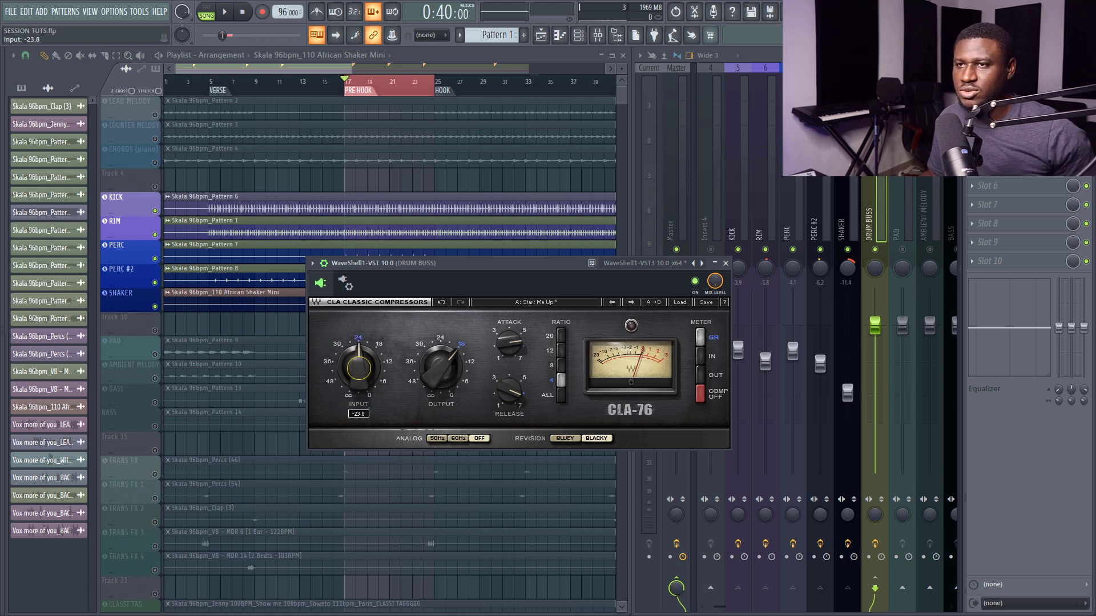
key("space")
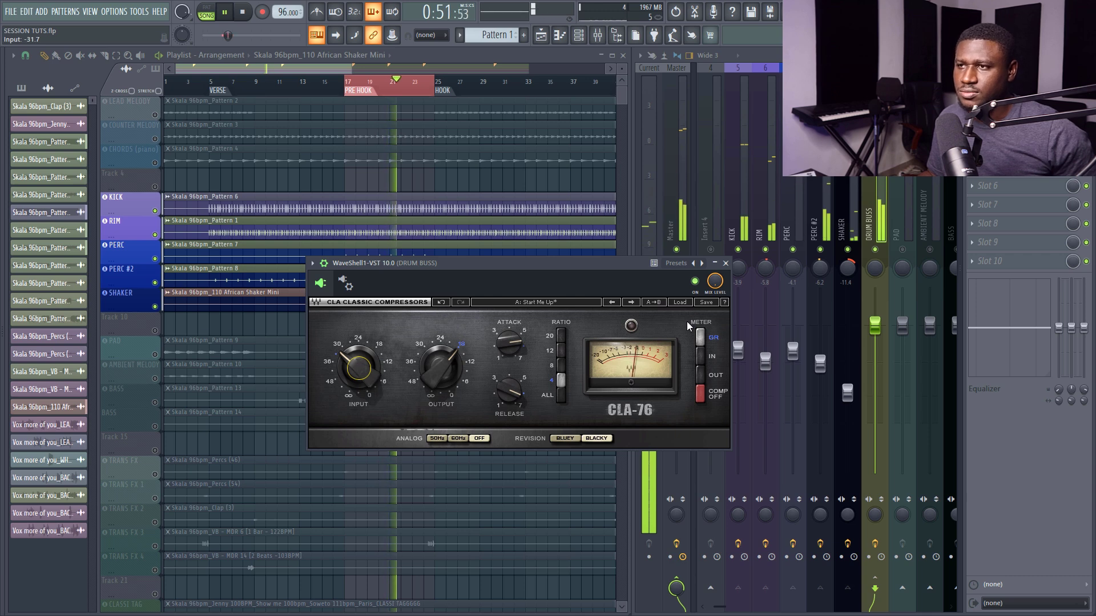
key("space")
left_click(725, 264)
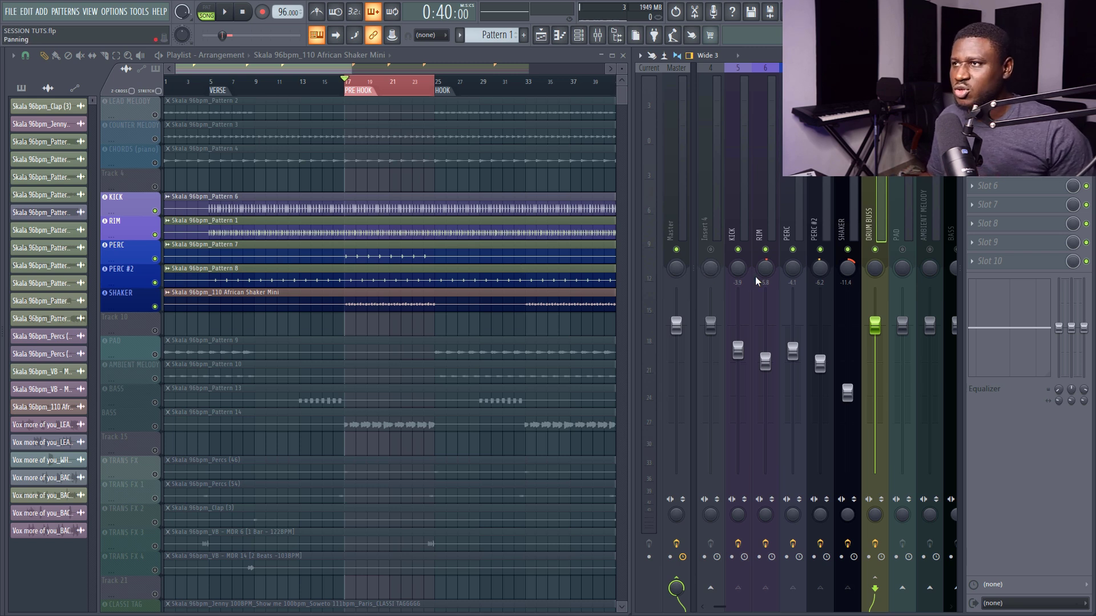
Play the drums, toggle SHAKER's mute to compare, and set SHAKER to -11.3 dB and PERC #2 to -6.6 dB.
left_click(828, 209)
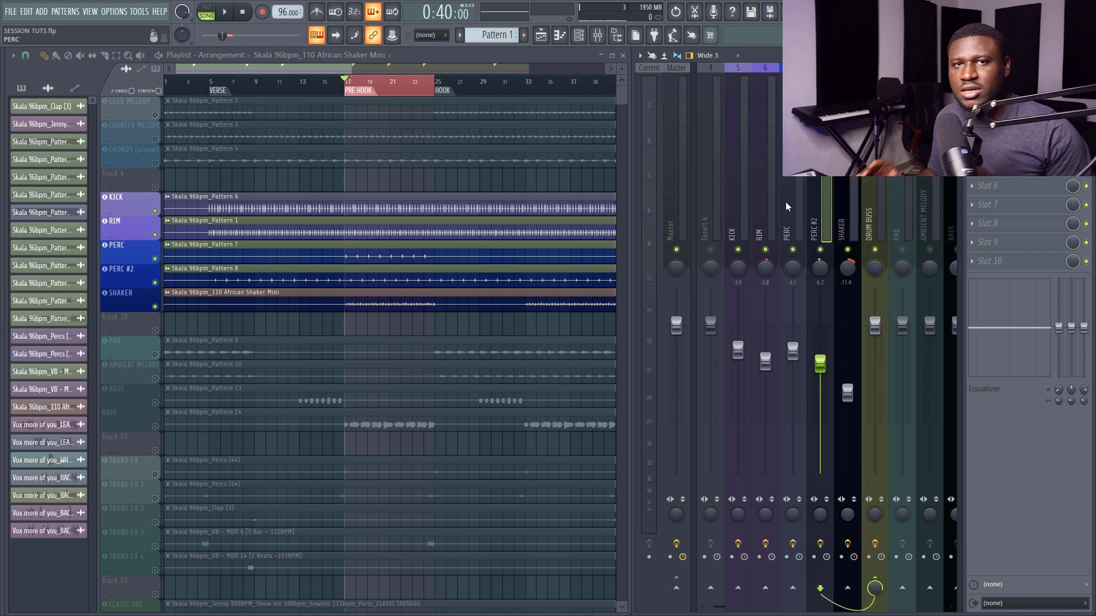
key("space")
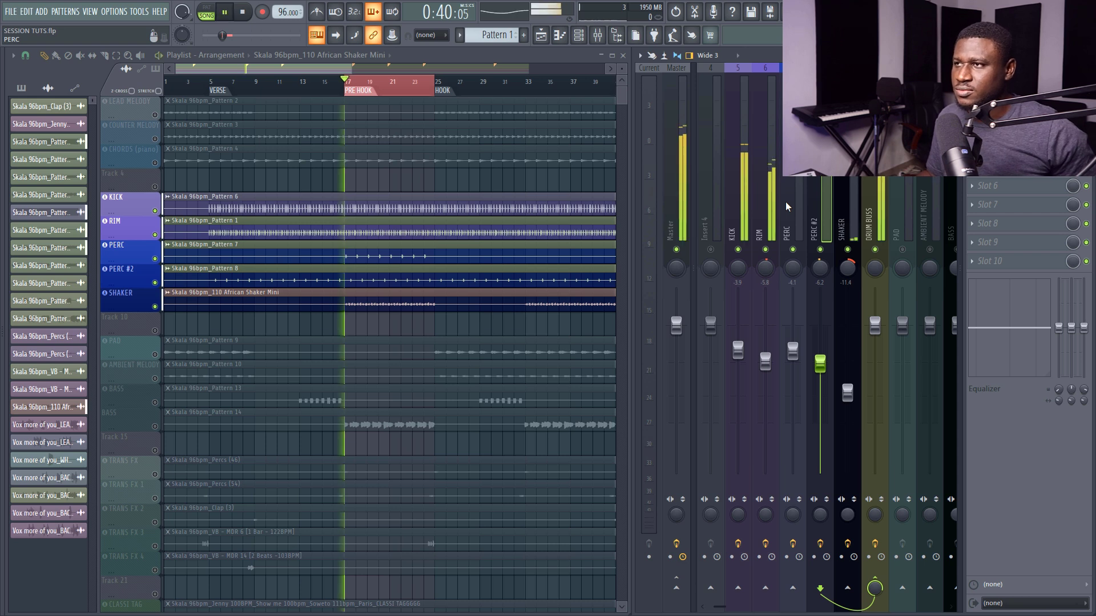
left_click(850, 243)
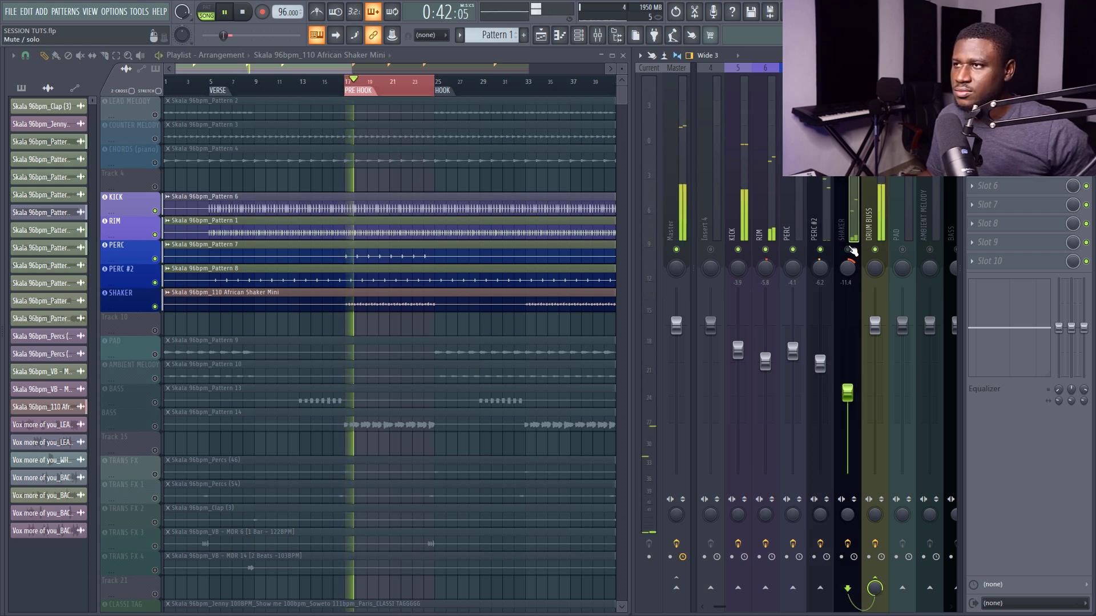
left_click_drag(847, 393, 820, 366)
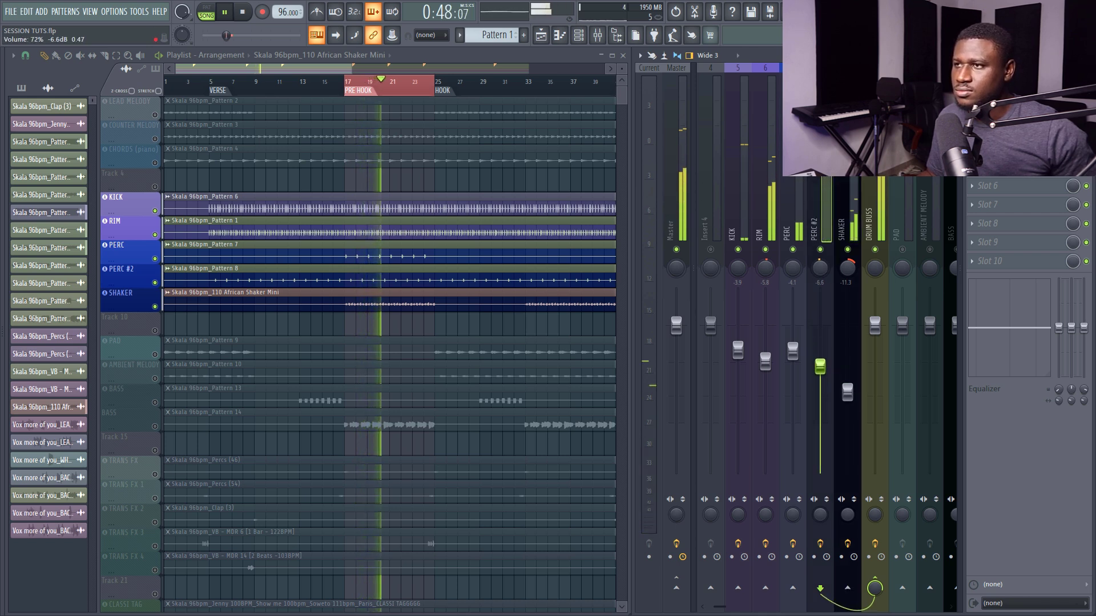
Rebalance the drums during playback by lowering KICK to -4.9 dB and PERC #2 to -9.8 dB.
left_click_drag(737, 350, 738, 354)
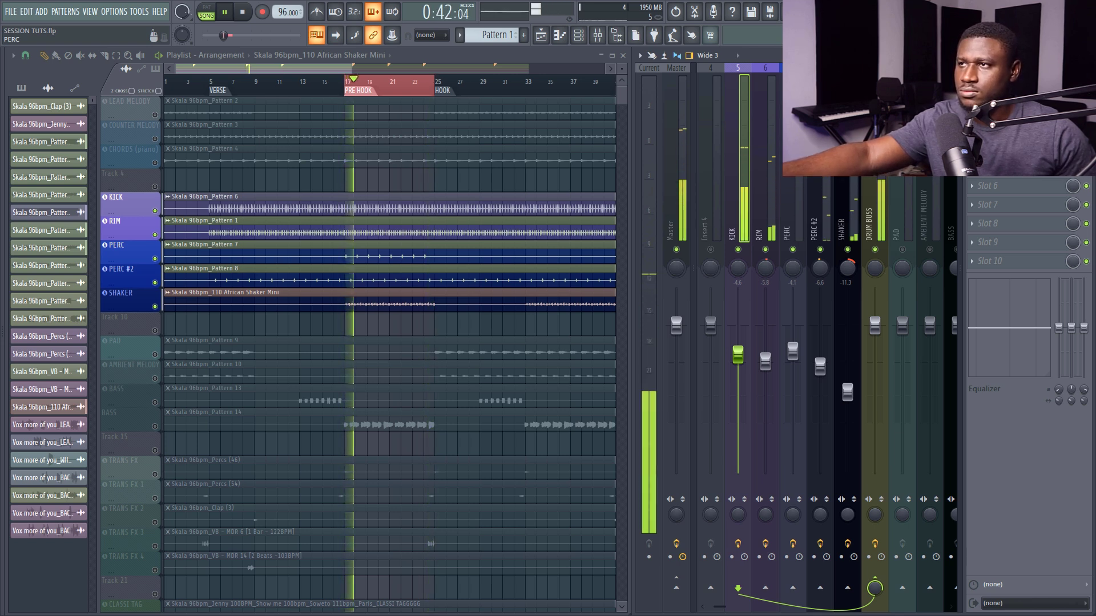
left_click(765, 362)
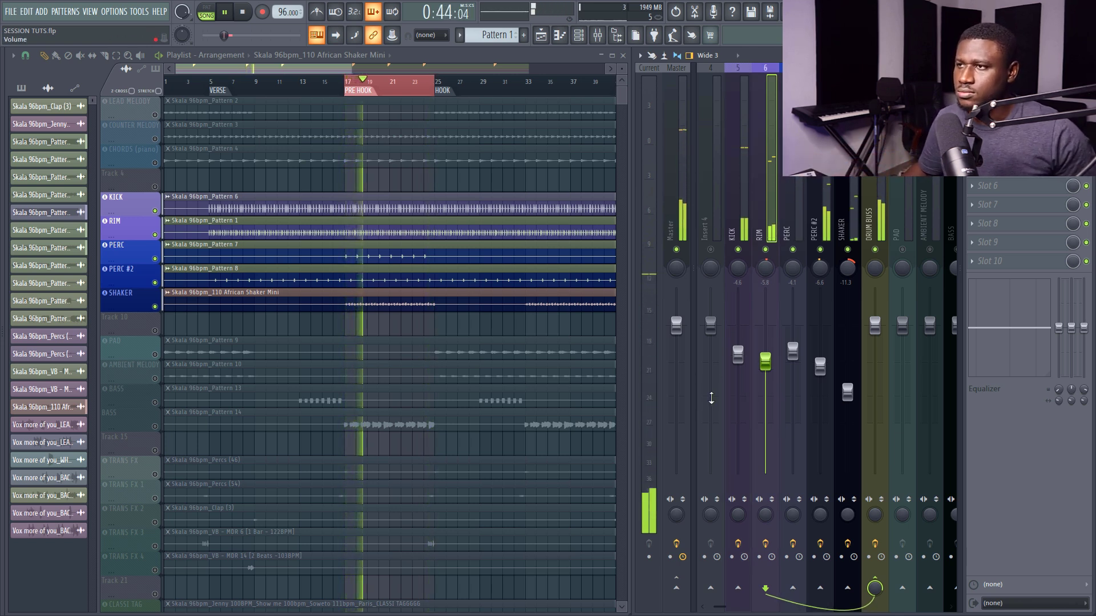
left_click_drag(764, 368, 819, 384)
left_click_drag(738, 361, 738, 356)
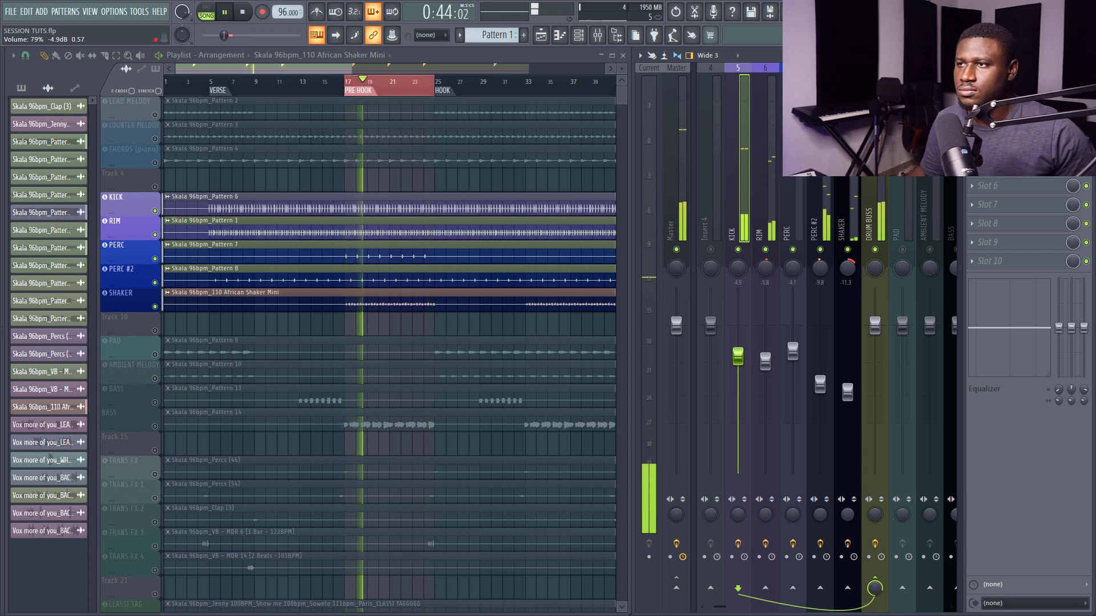
Adjust the HF gain on the drum buss G-EQ while auditioning the pre-hook loop, and close the plugin.
key("space")
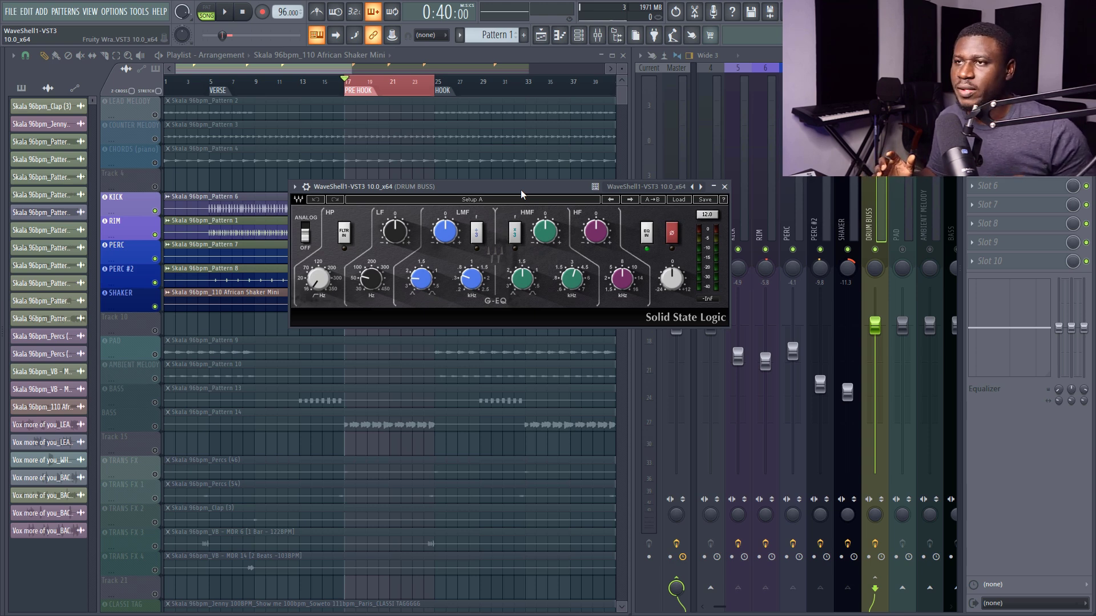
key("space")
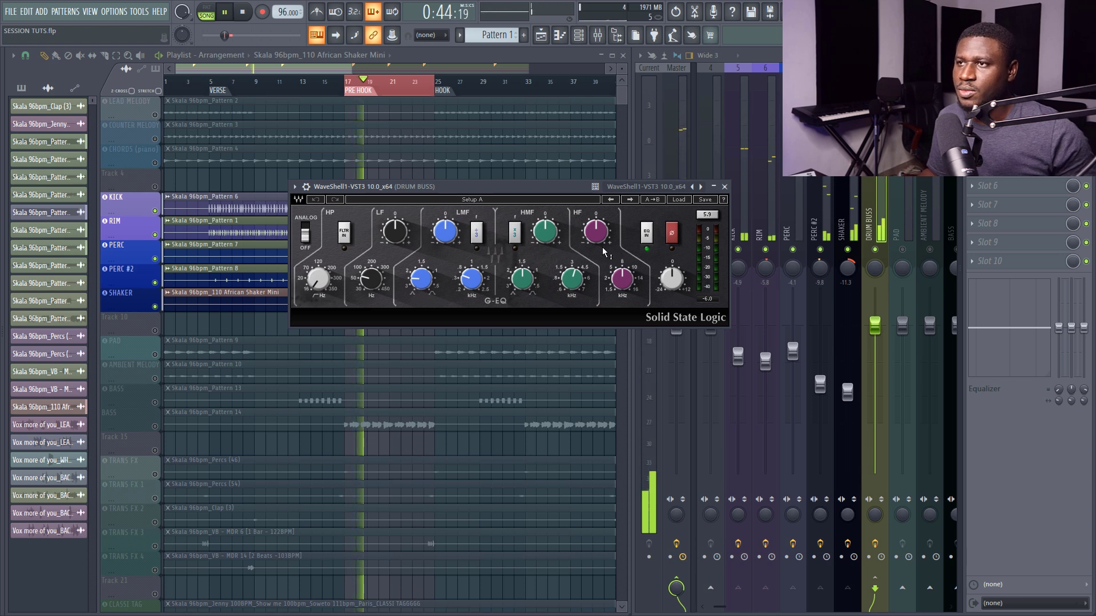
key("space")
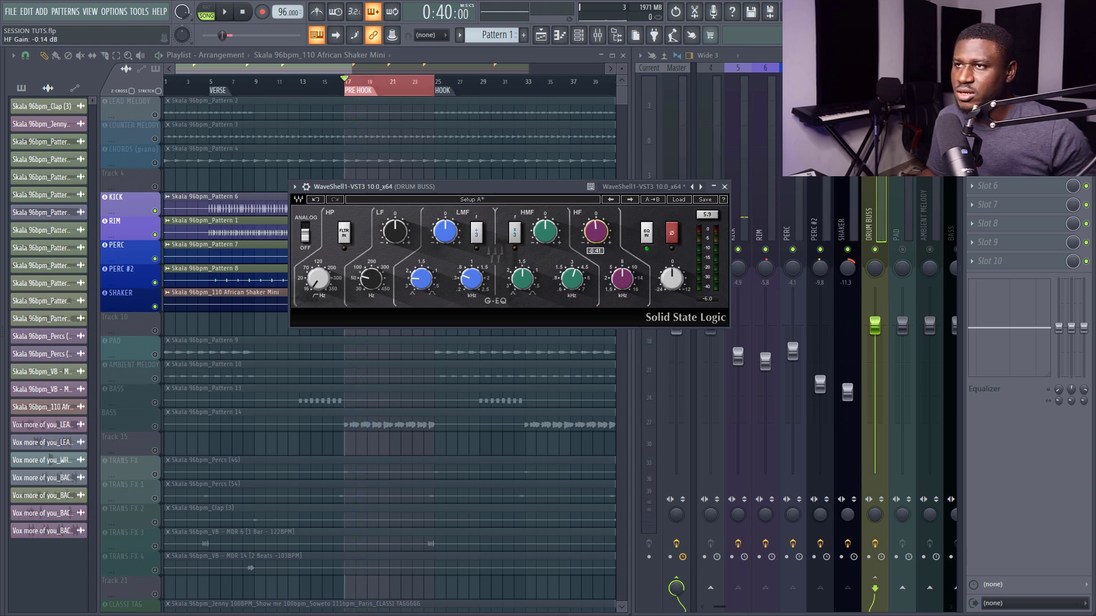
key("space")
mouse_move(596, 231)
left_mouse_down()
mouse_move(596, 245)
mouse_move(596, 230)
left_mouse_up()
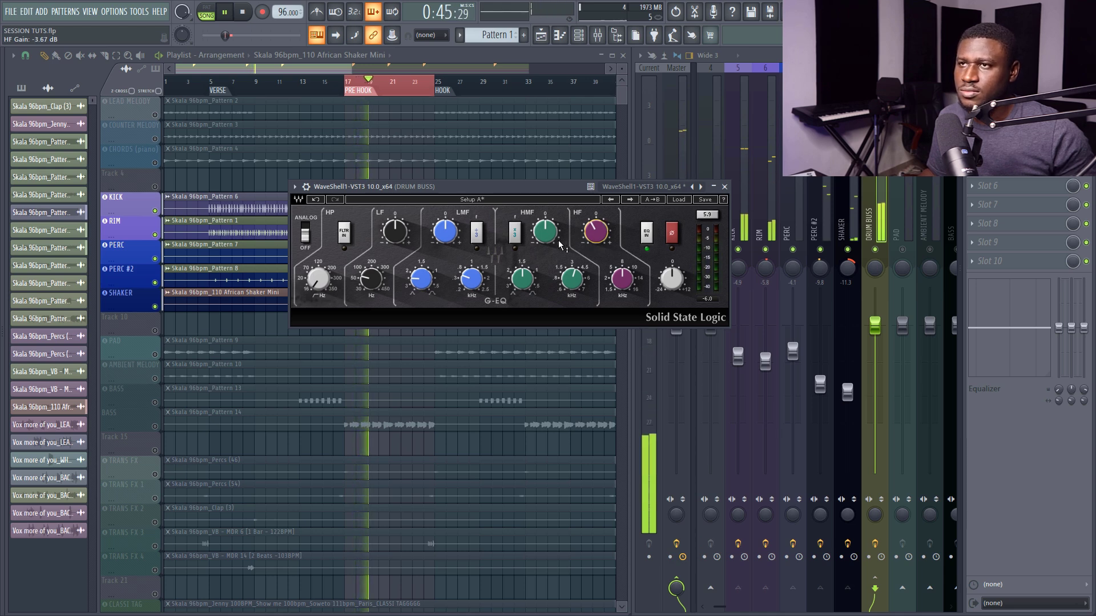
key("space")
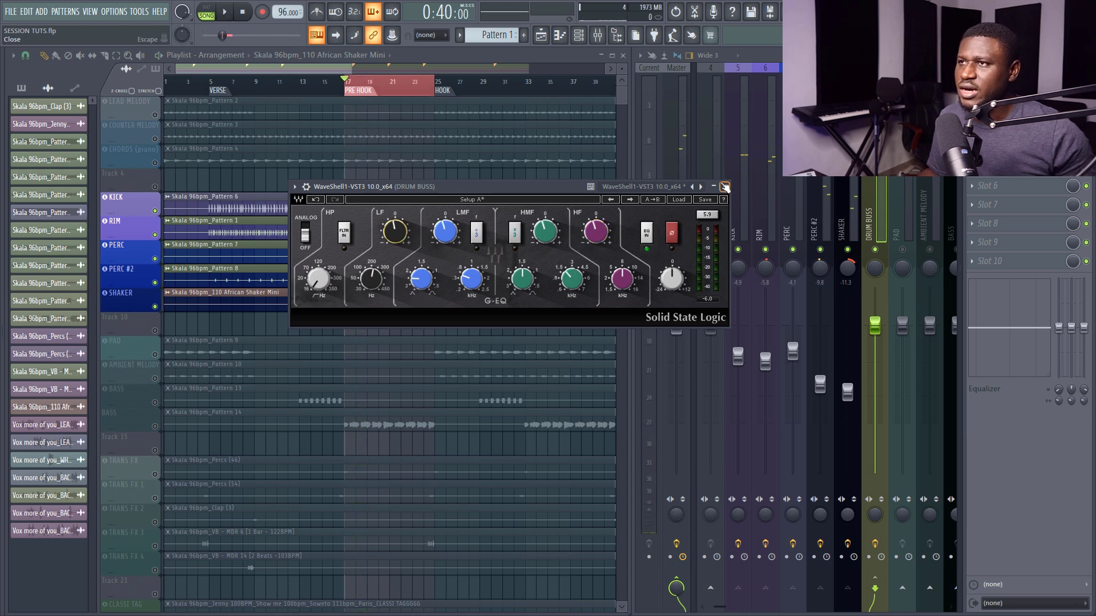
left_click(724, 187)
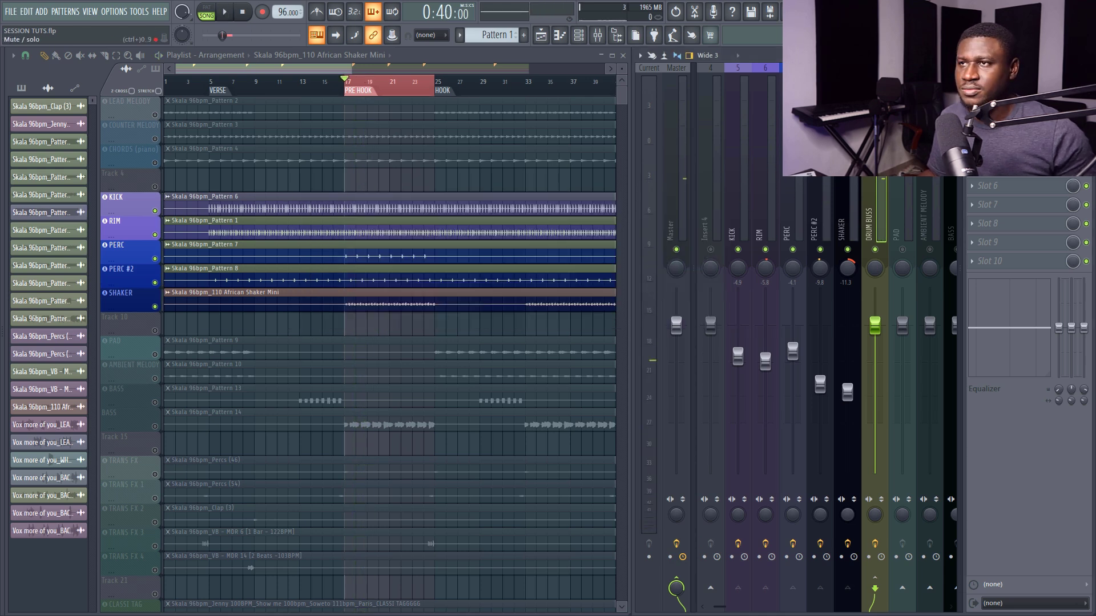
Audition the drum group from the start of the pre-hook and reopen the drum buss G-EQ.
key("space")
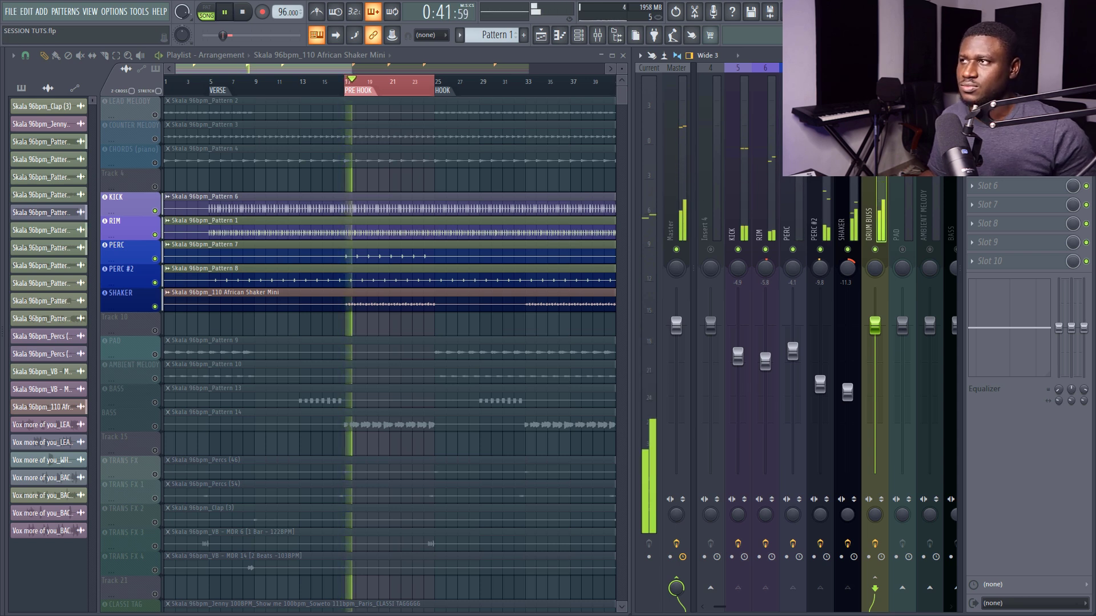
key("space")
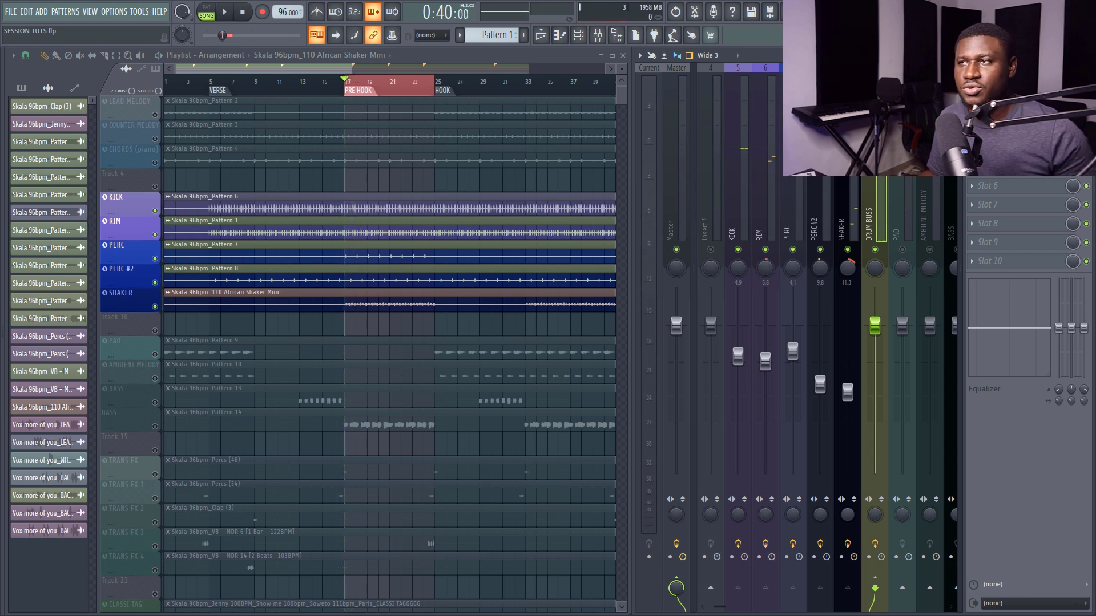
key("space")
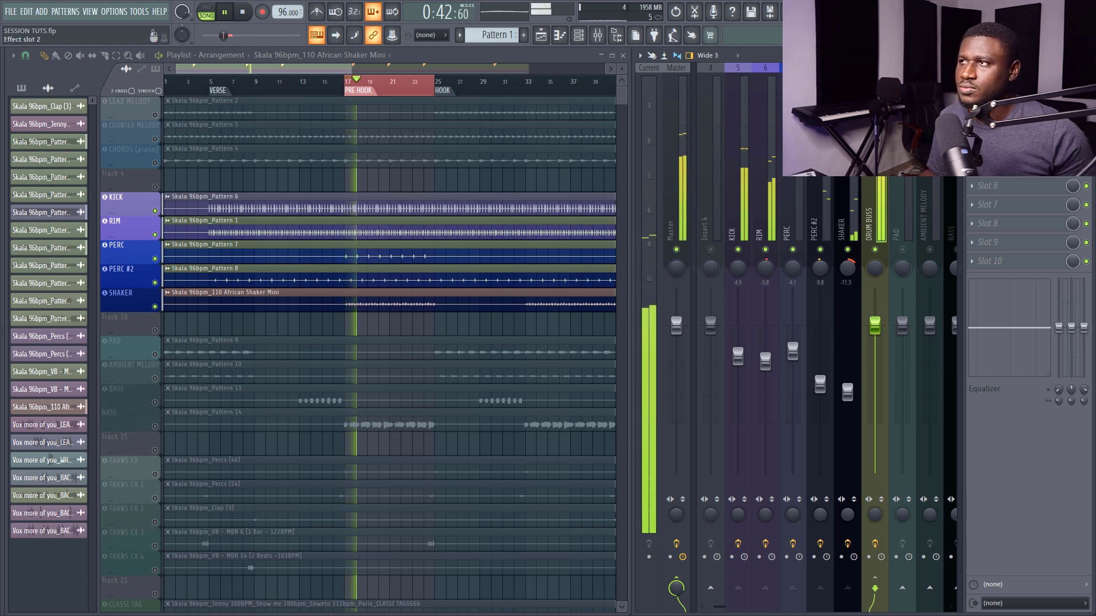
left_click(1009, 110)
key("space")
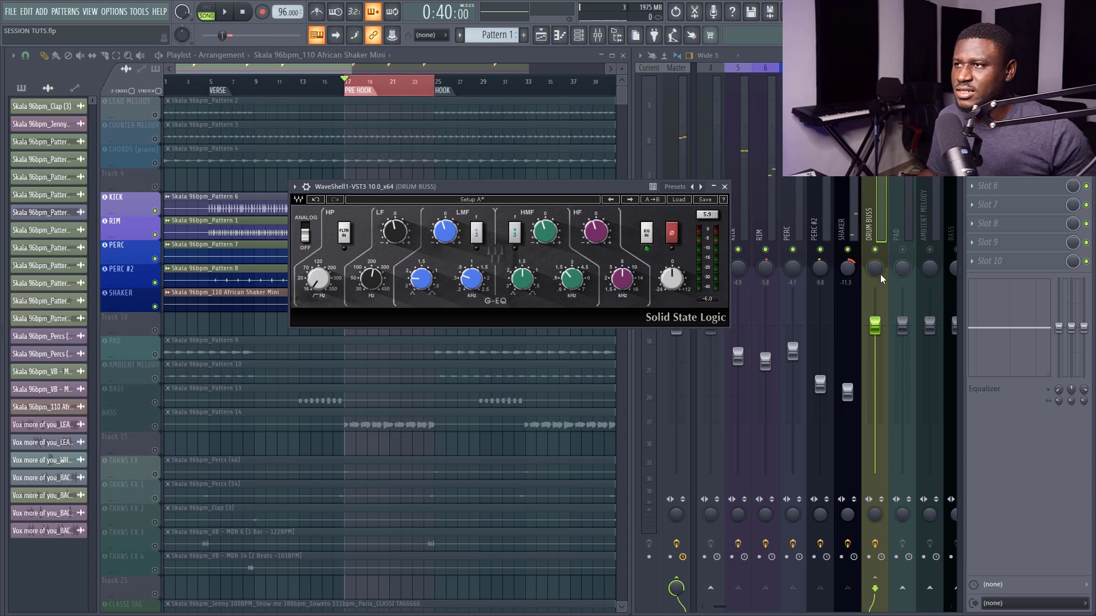
Lower the SHAKER channel's volume to about -13.3 dB during playback and close the drum buss G-EQ.
left_click(792, 211)
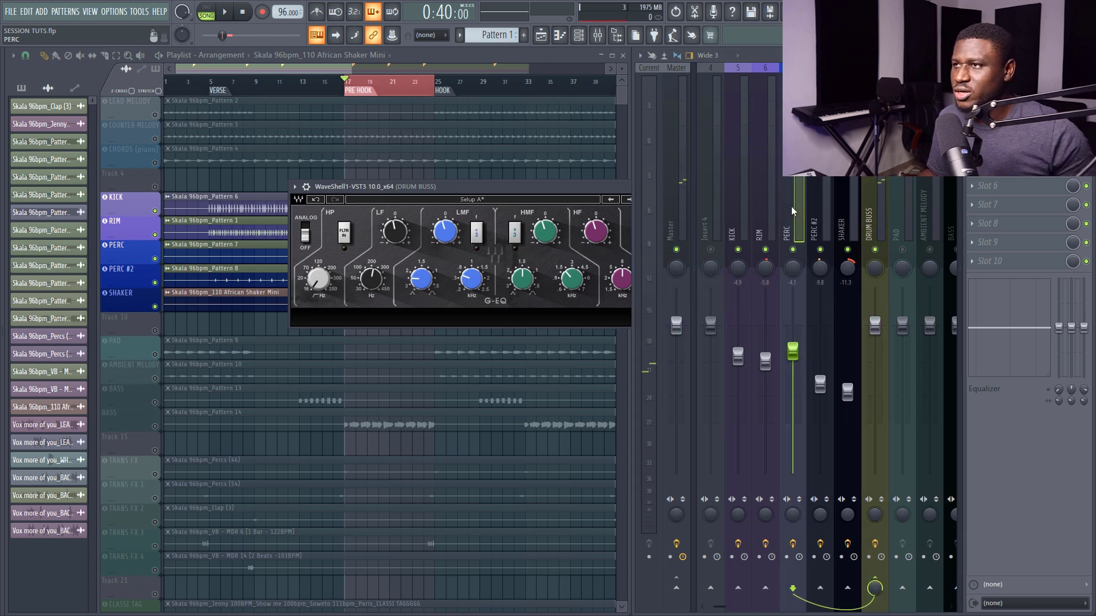
left_click(843, 212)
key("space")
mouse_move(856, 397)
left_mouse_down()
mouse_move(856, 477)
mouse_move(856, 407)
left_mouse_up()
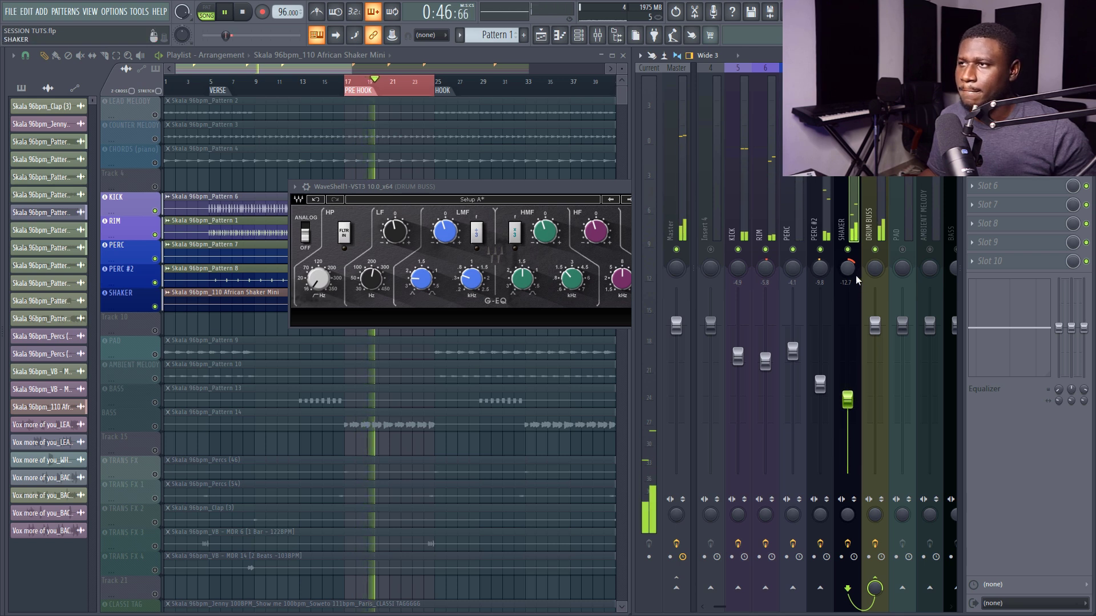
left_click_drag(853, 402, 852, 405)
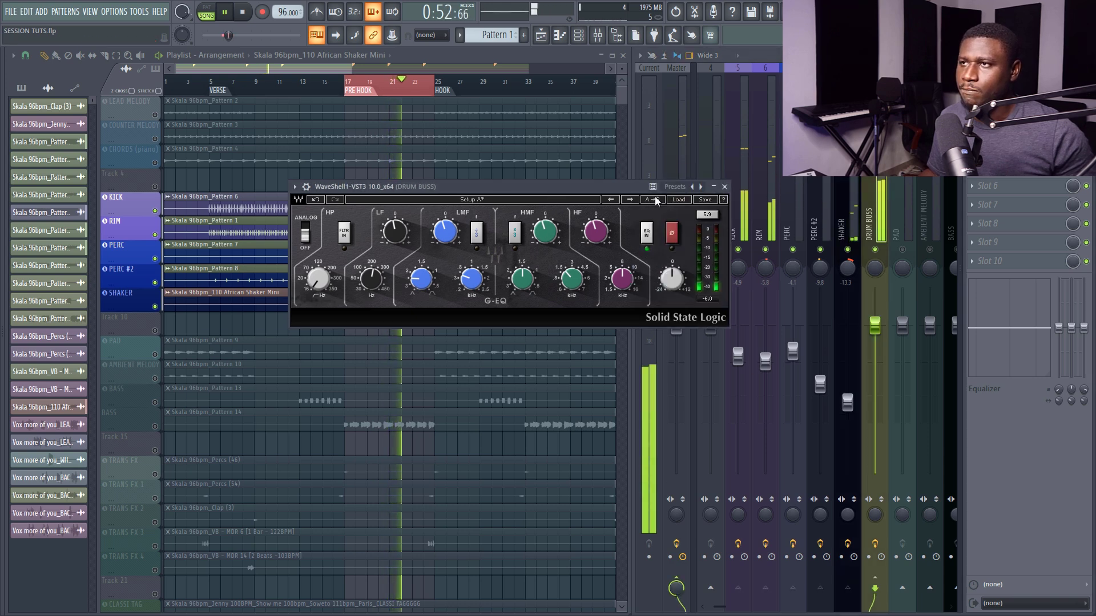
left_click(722, 187)
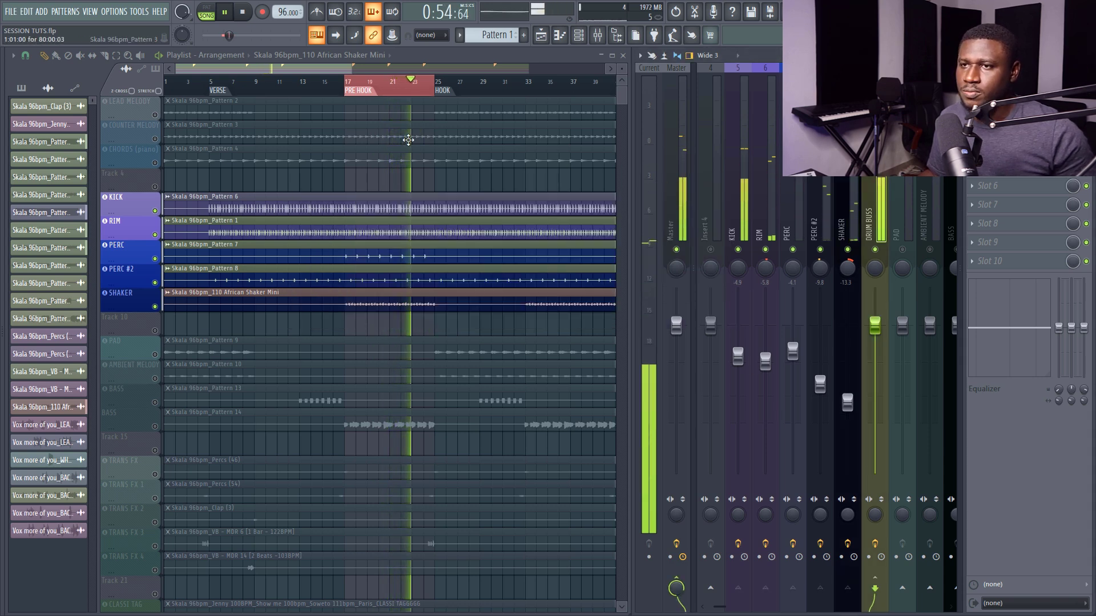
key("space")
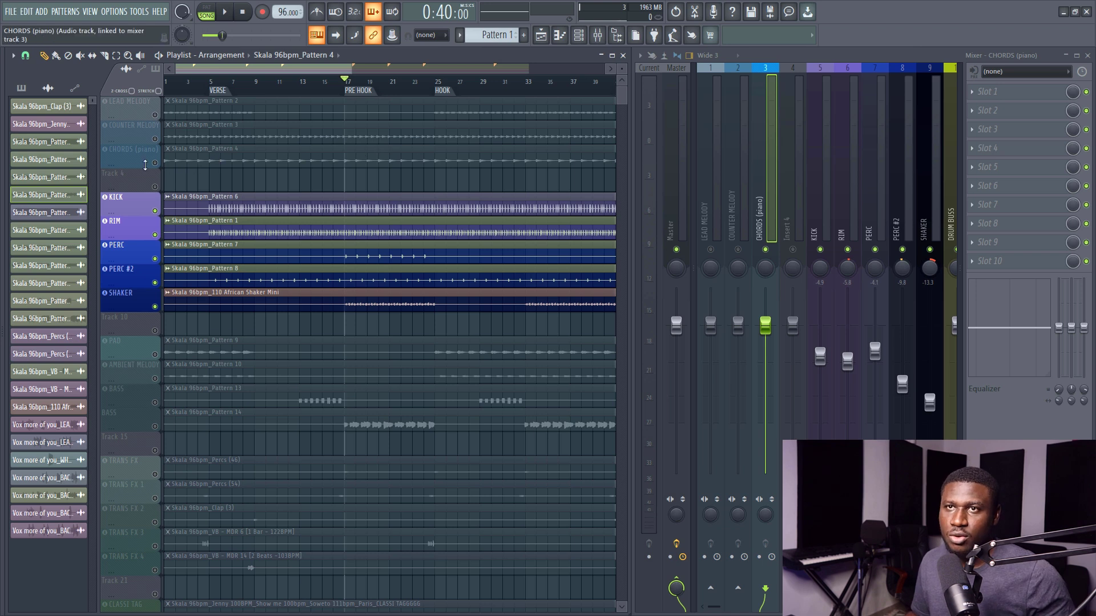
Unmute the CHORDS (piano) track and balance its volume against the drums at about -9.6 dB.
left_click(155, 163)
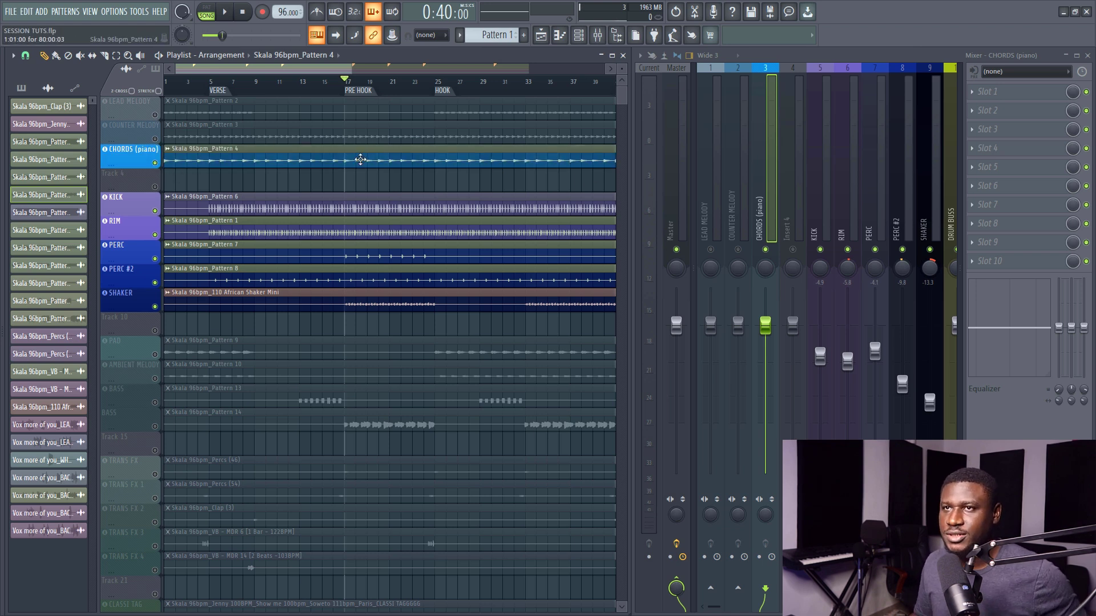
key("space")
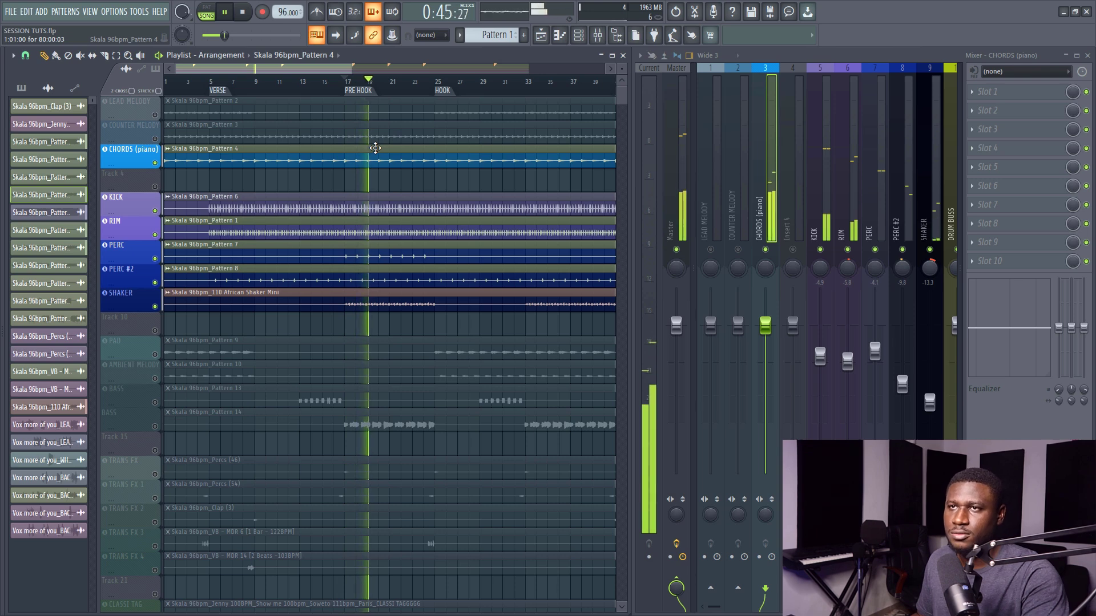
key("space")
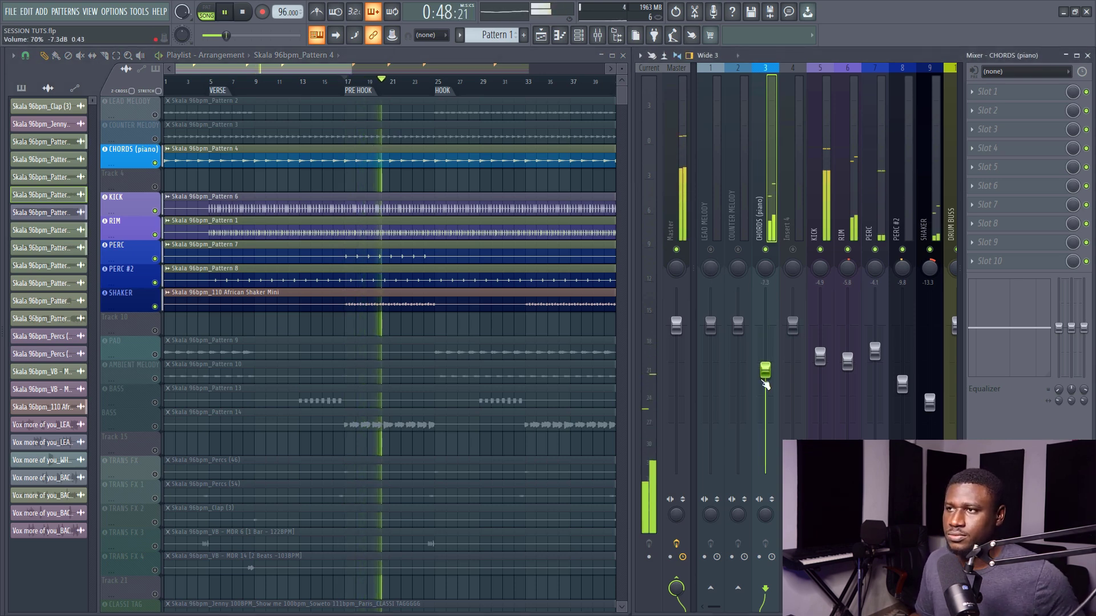
key("space")
key("space")
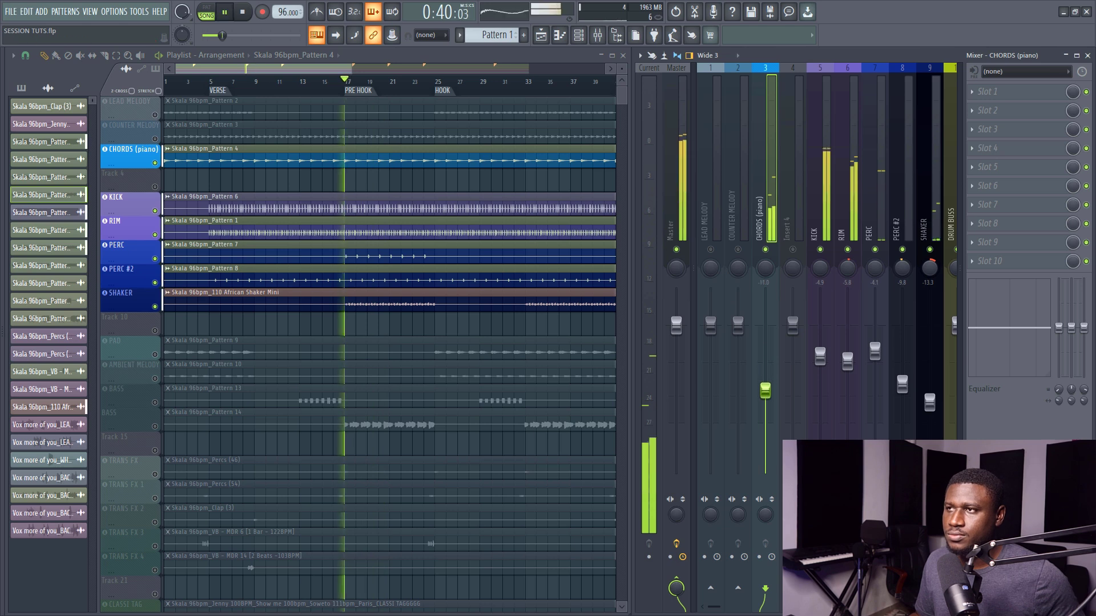
mouse_move(765, 390)
left_mouse_down()
mouse_move(766, 423)
mouse_move(766, 383)
left_mouse_up()
key("space")
key("space")
key("space")
key("space")
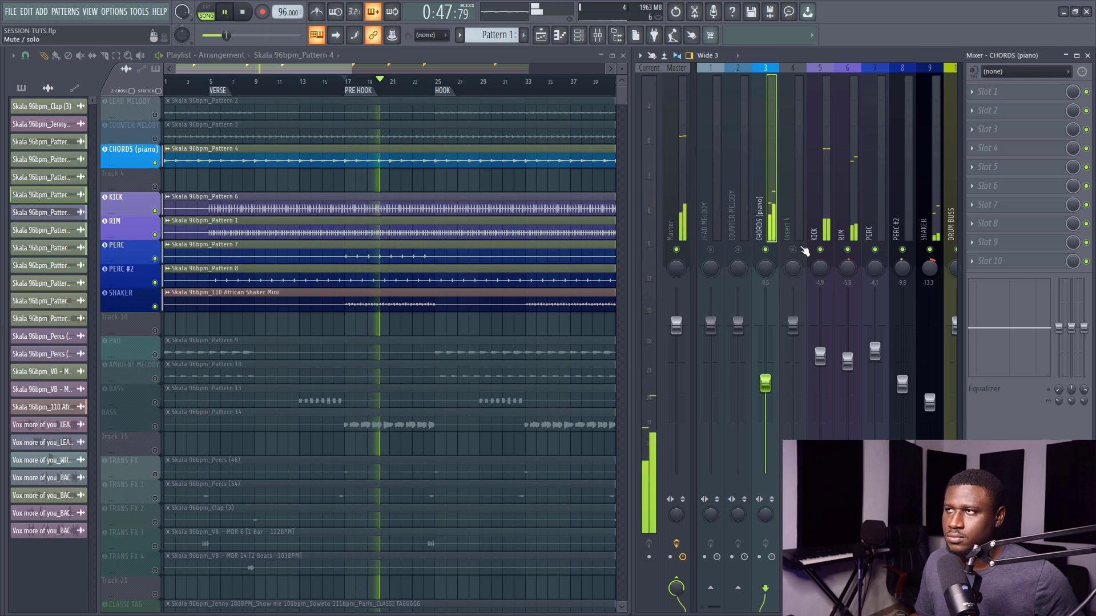
key("space")
Add Fruity Parametric EQ 2 to the piano chords' first slot, high-pass with band 1 and boost band 5 by 2.3 dB at 1543 Hz.
left_click(987, 93)
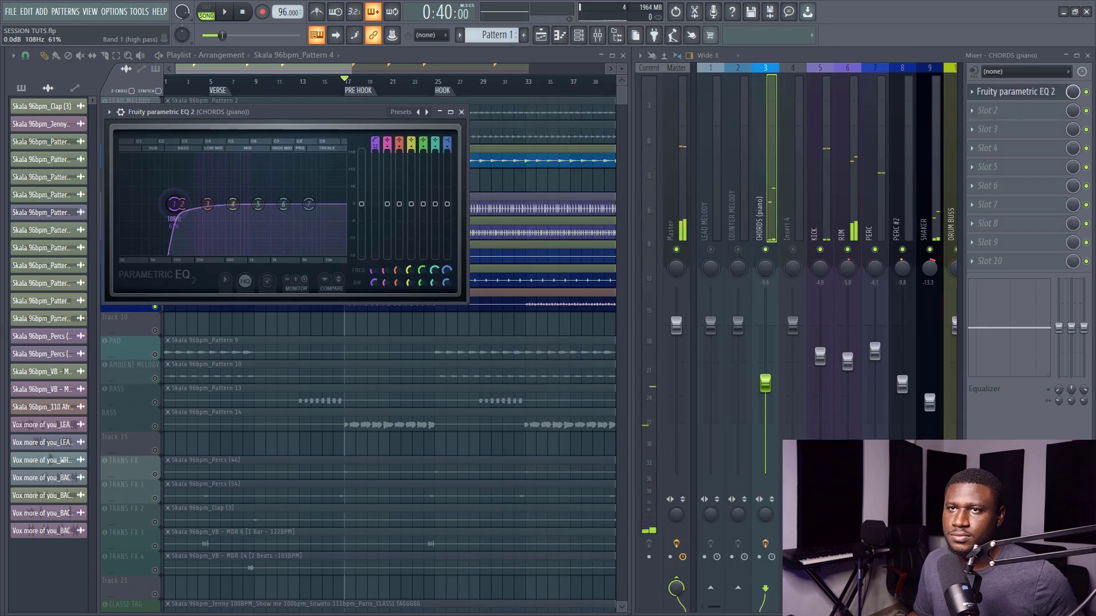
key("space")
left_click_drag(178, 207, 183, 208)
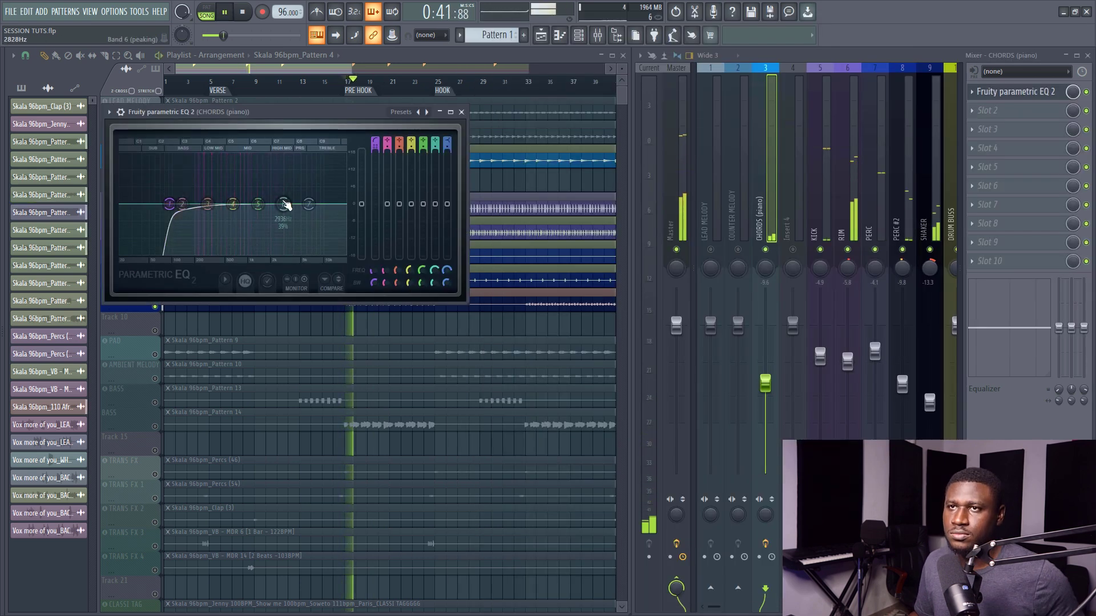
left_click_drag(258, 204, 262, 198)
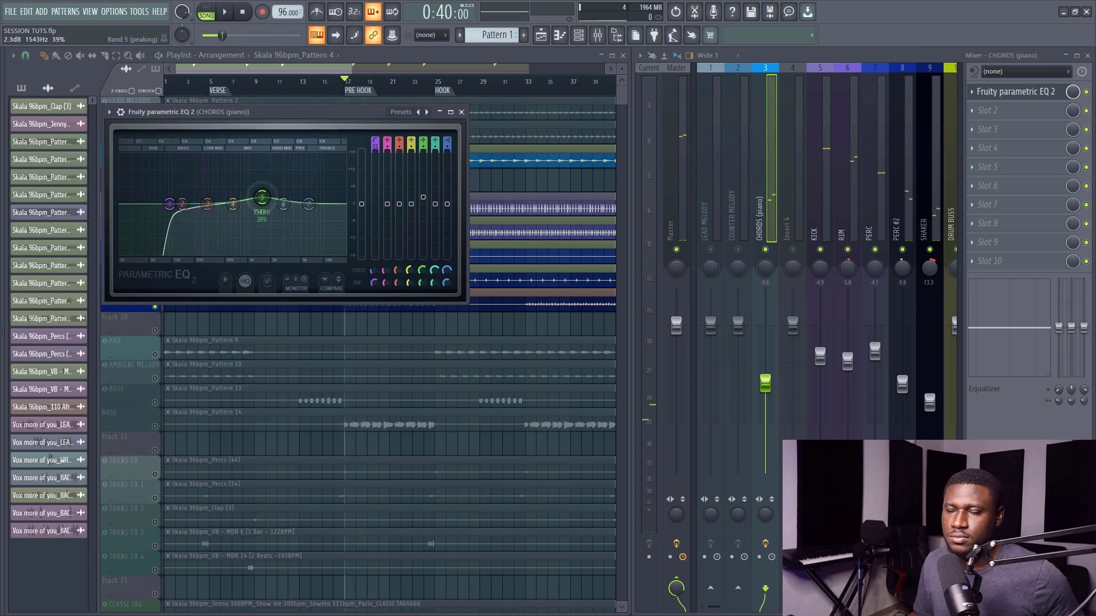
key("space")
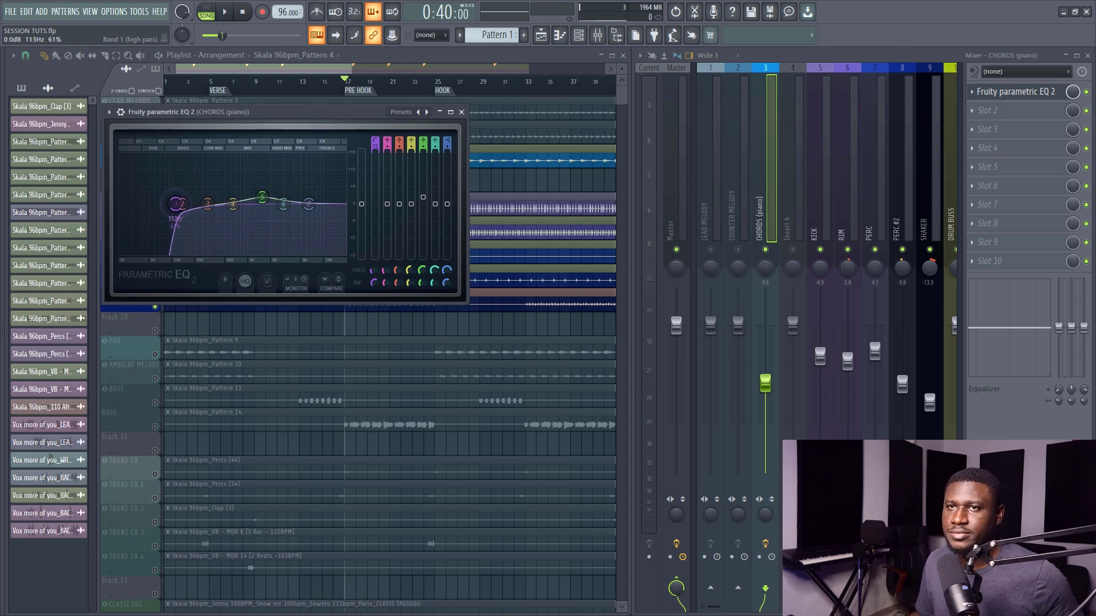
Refine the piano chords' EQ with a higher high-pass cutoff, a band 7 treble cut and band 5 at 1.5 dB, 1586 Hz.
left_click_drag(174, 204, 179, 204)
key("space")
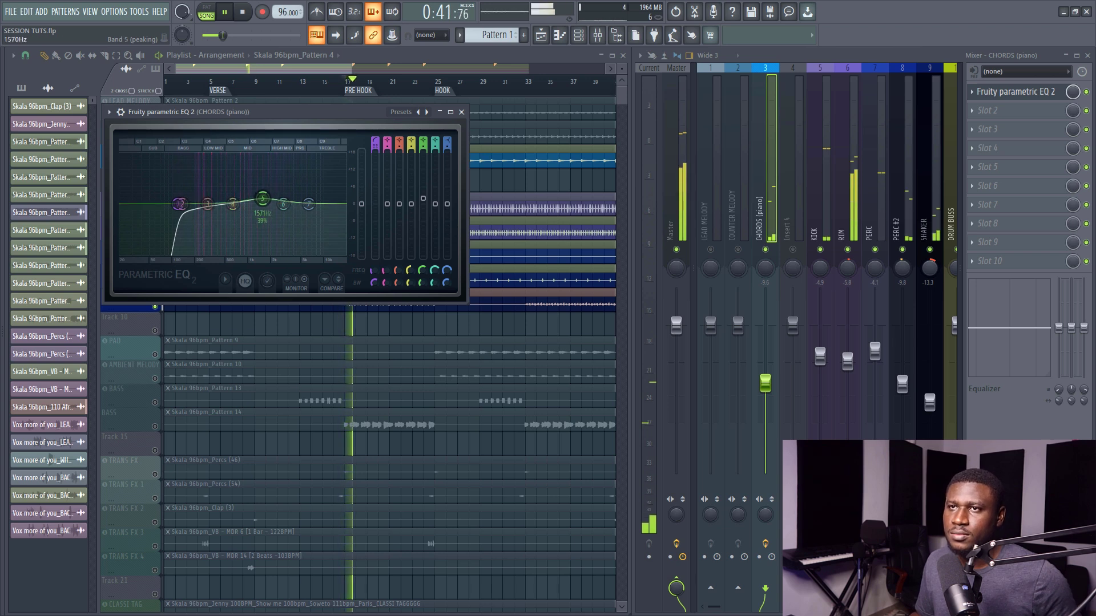
left_click_drag(308, 203, 308, 216)
key("space")
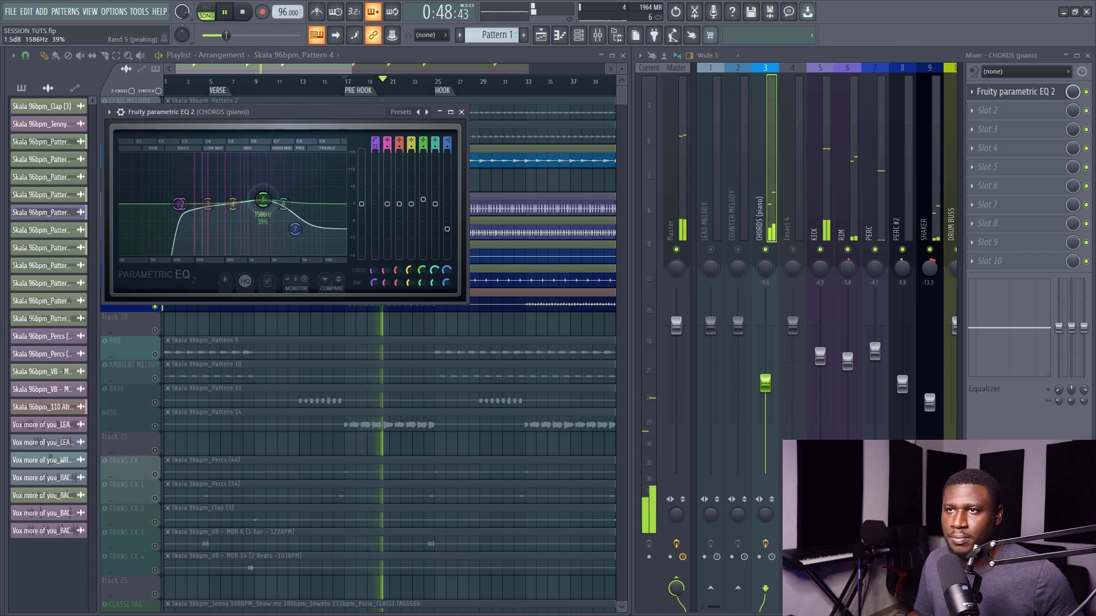
Close the EQ and lower the CHORDS (piano) volume to about -10.8 dB while listening to the mix.
left_click(462, 112)
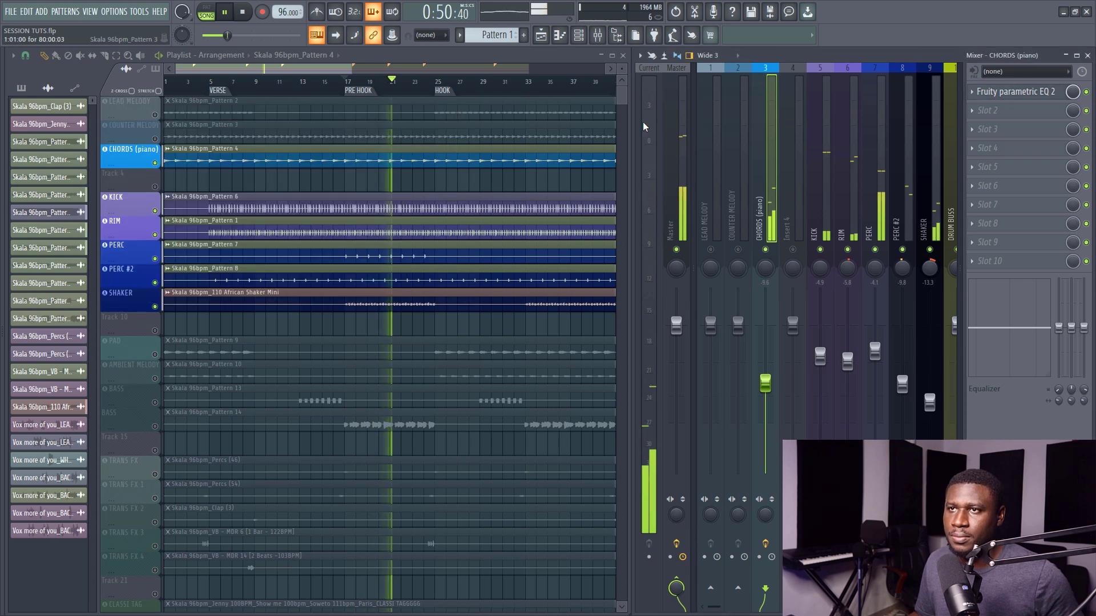
left_click_drag(749, 393, 748, 400)
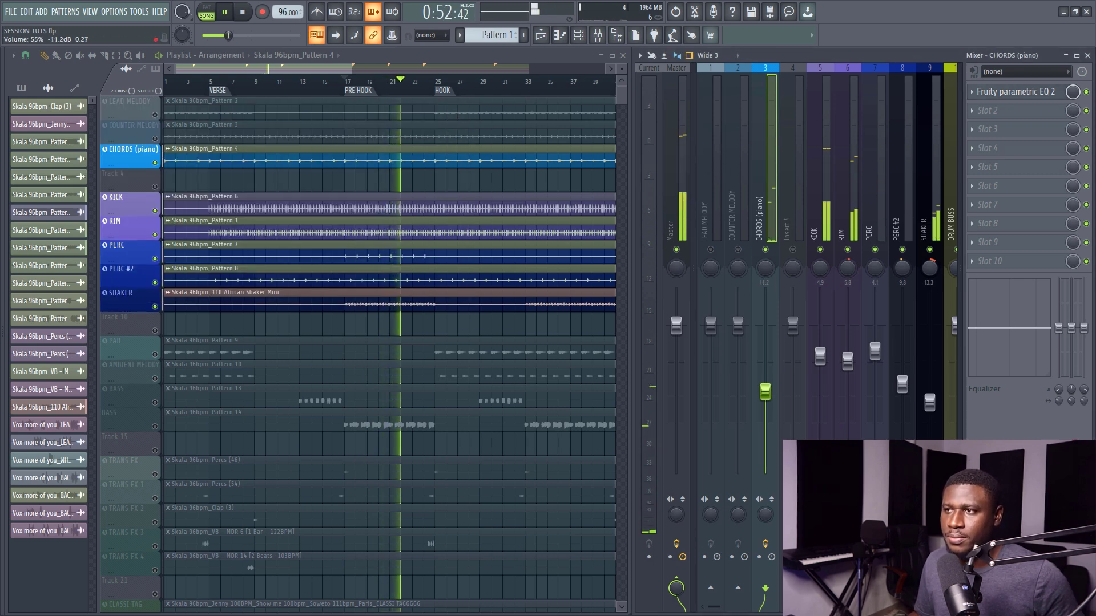
key("space")
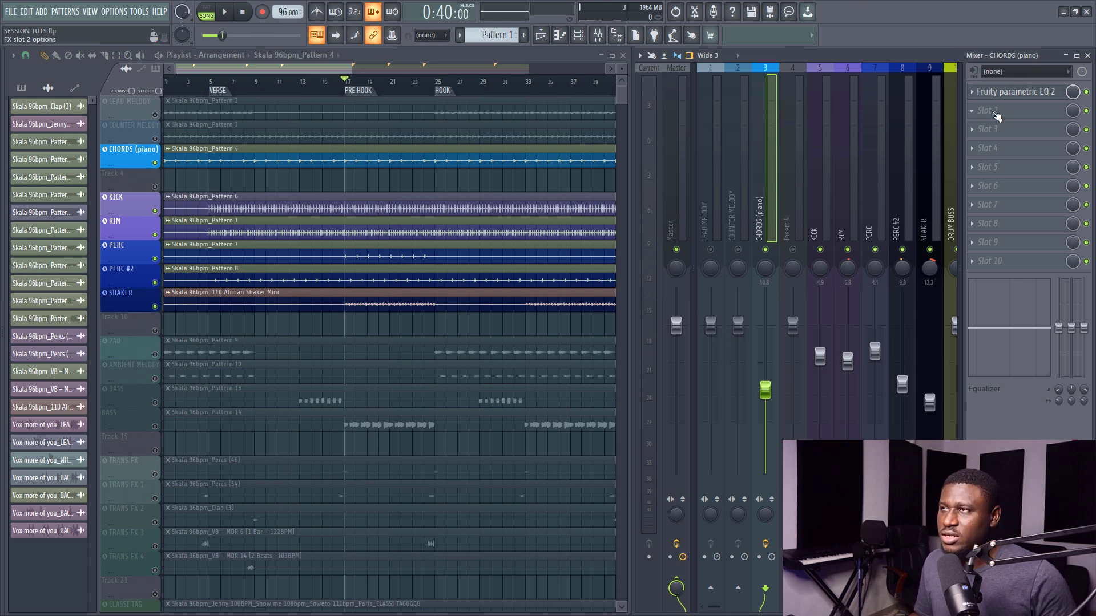
Load the Waves CLA-2A compressor into the piano chords' second effect slot and lower the channel volume to about -15 dB.
left_click(997, 116)
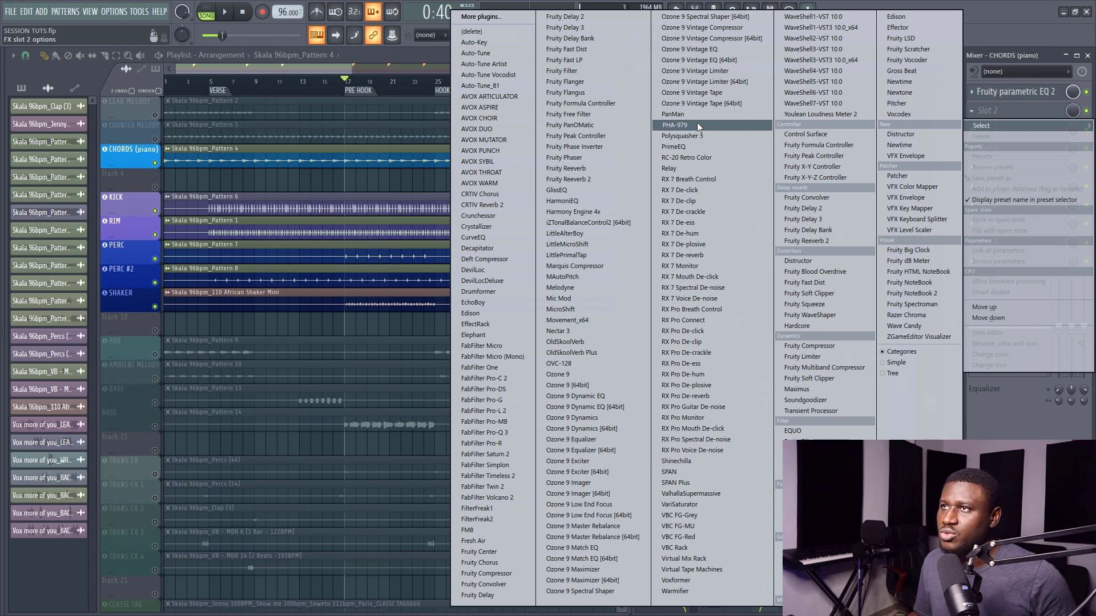
left_click(807, 17)
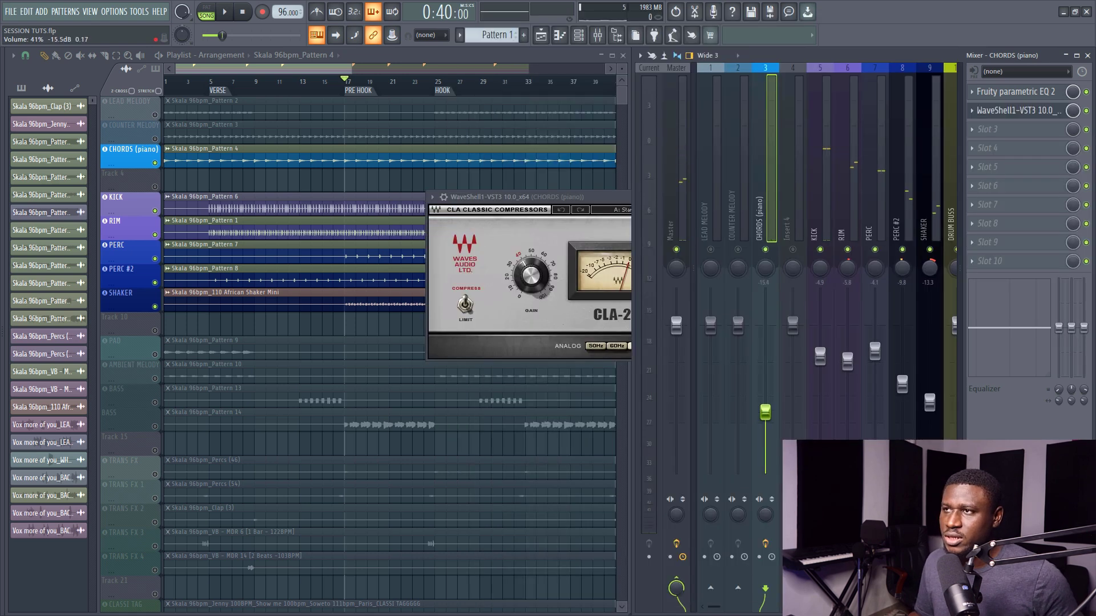
key("space")
mouse_move(766, 425)
left_mouse_down()
mouse_move(765, 435)
mouse_move(766, 411)
left_mouse_up()
Set the CLA-2A gain to 36.92 and peak reduction to 35.16, close the compressor and replay the chords with the drums.
left_click(540, 197)
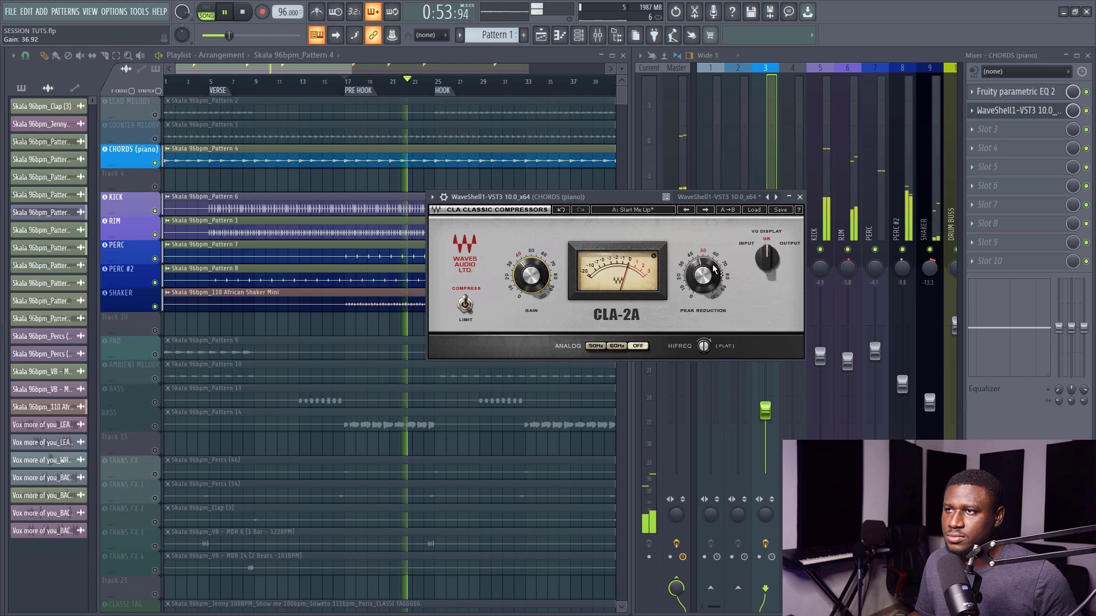
left_click_drag(702, 276, 702, 280)
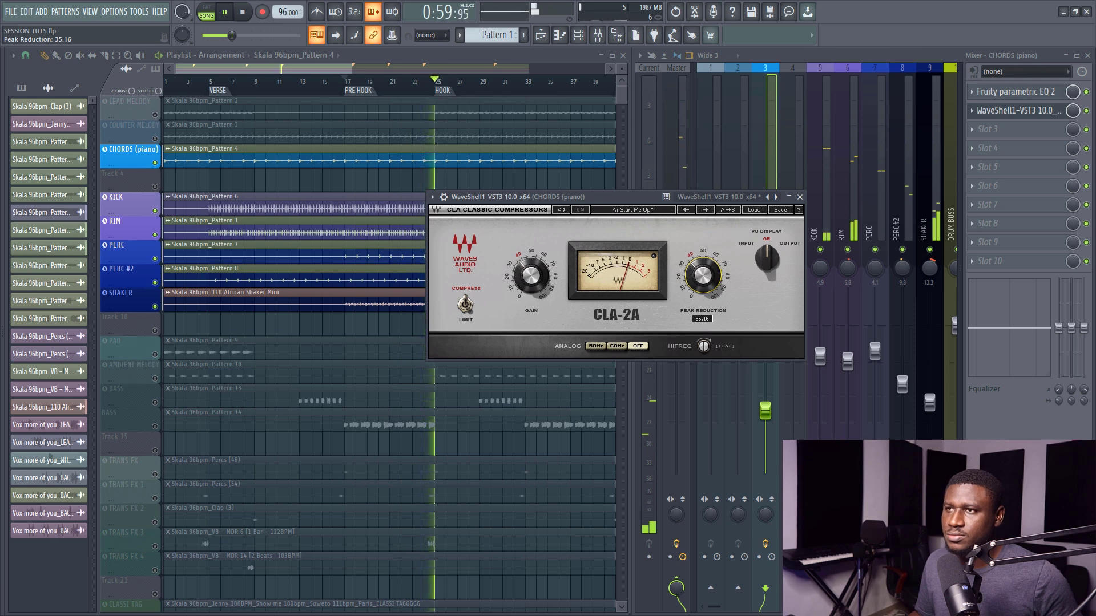
key("space")
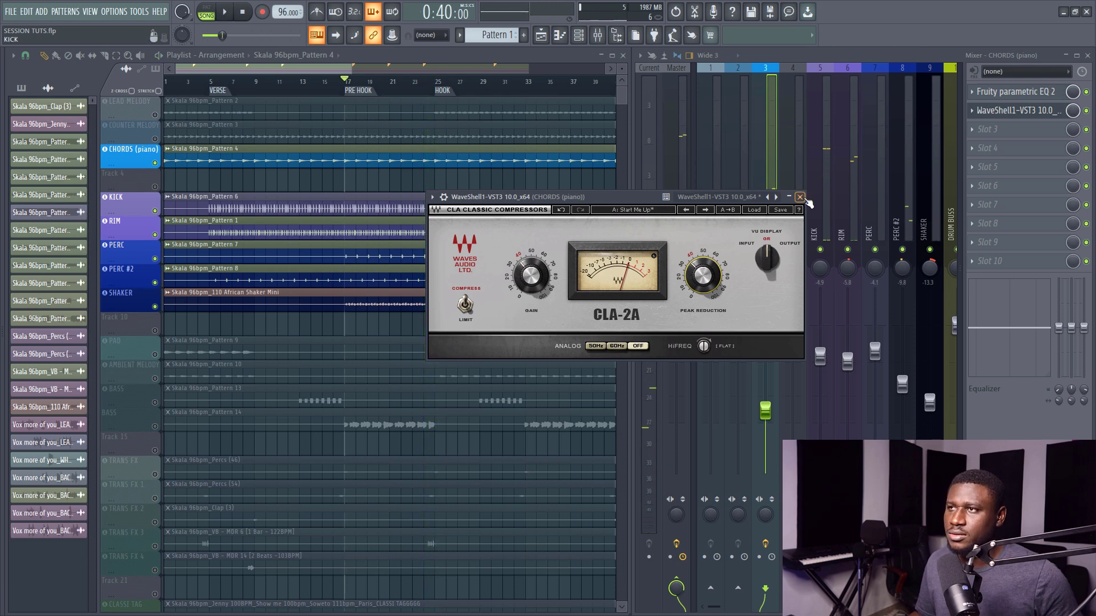
left_click(800, 197)
key("space")
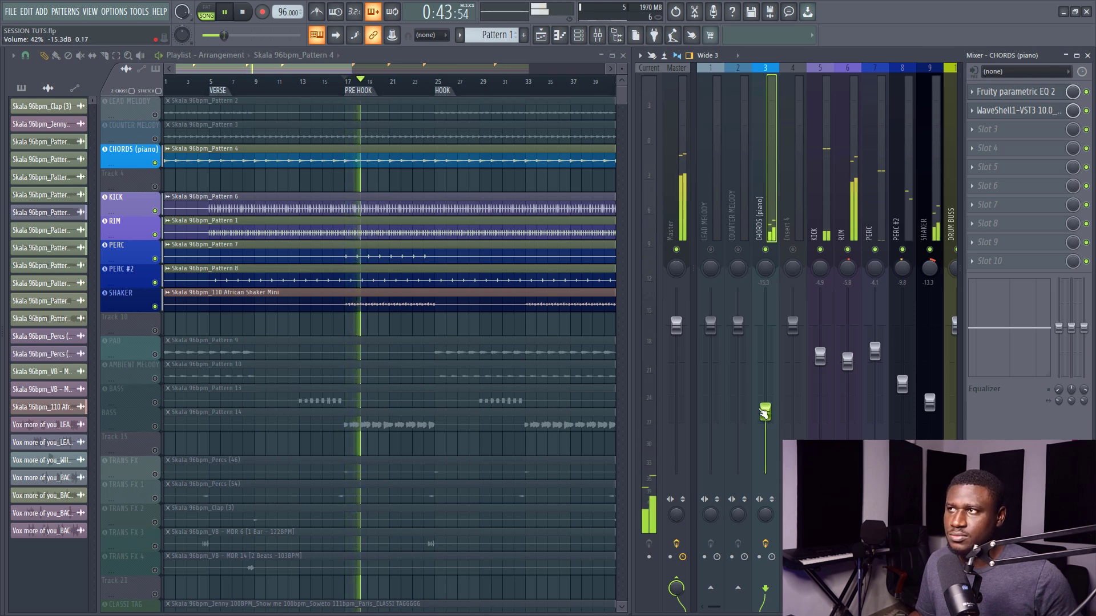
Set the CHORDS (piano) volume to about -14 dB while replaying the mix.
left_click_drag(764, 412, 761, 408)
key("space")
key("space")
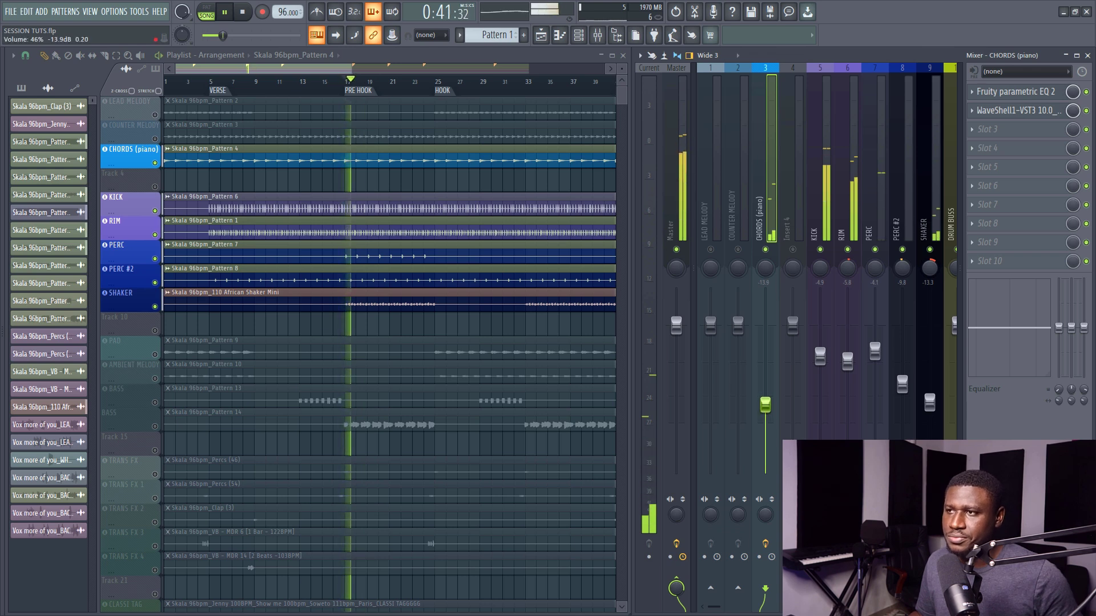
key("space")
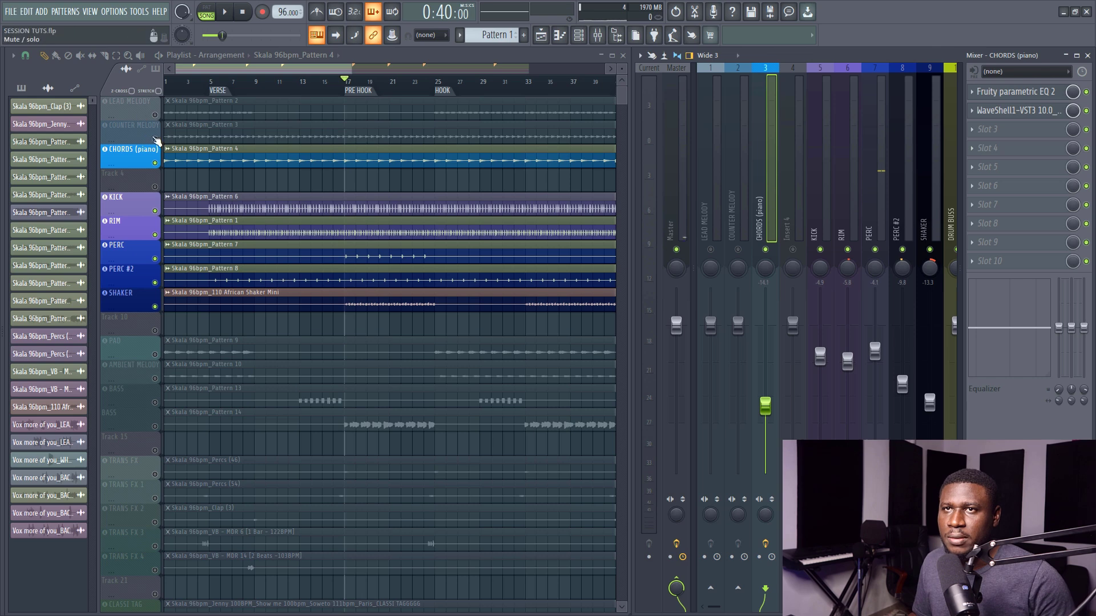
Unmute the COUNTER MELODY track, select its mixer channel and listen to it with the drums and chords.
left_click(155, 139)
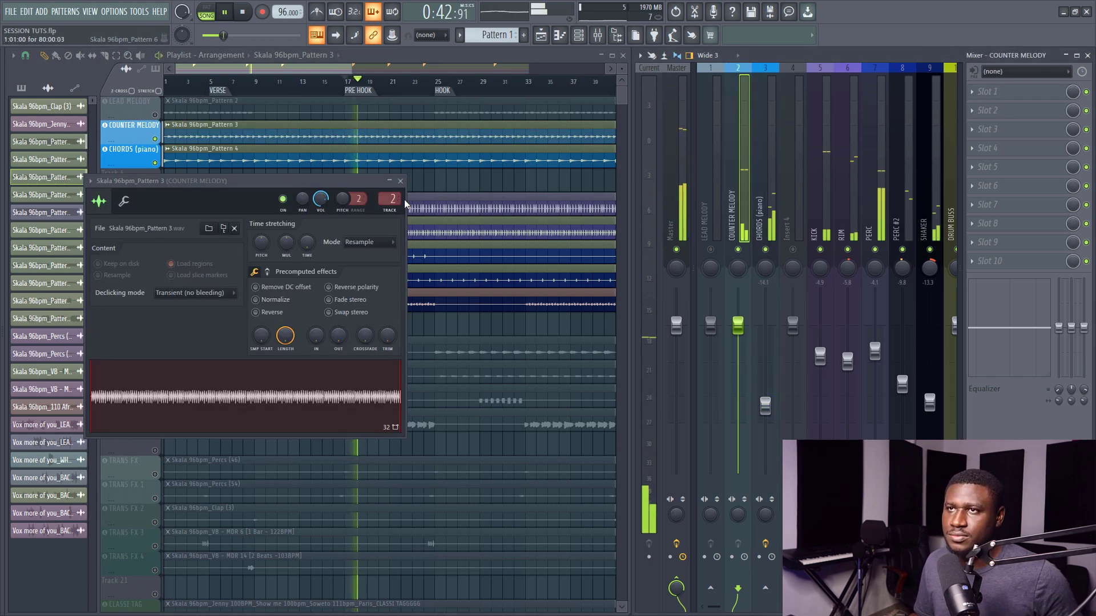
left_click(384, 196)
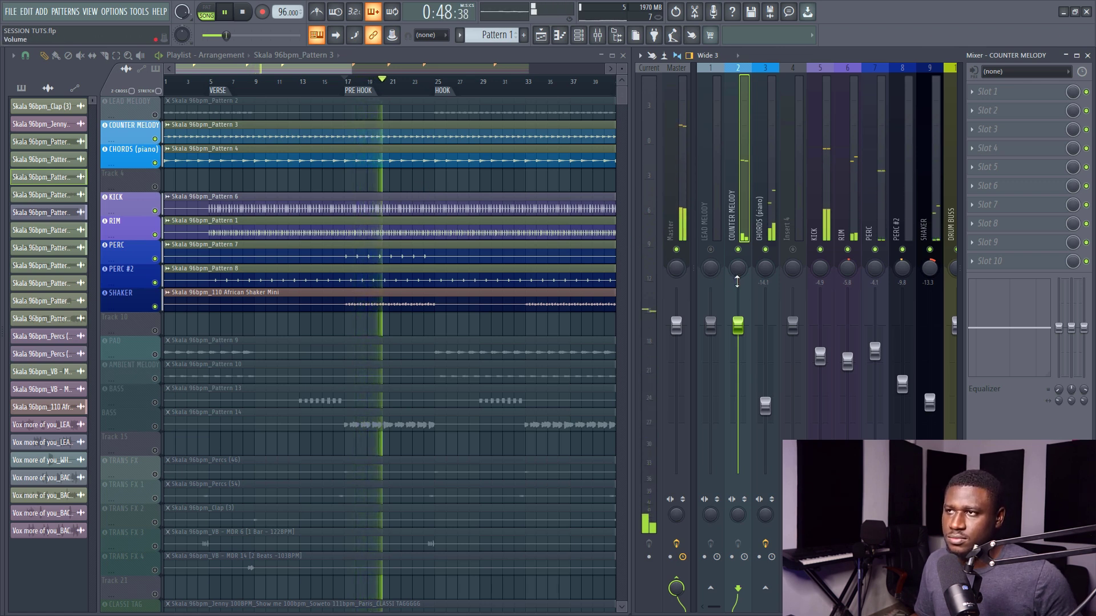
key("space")
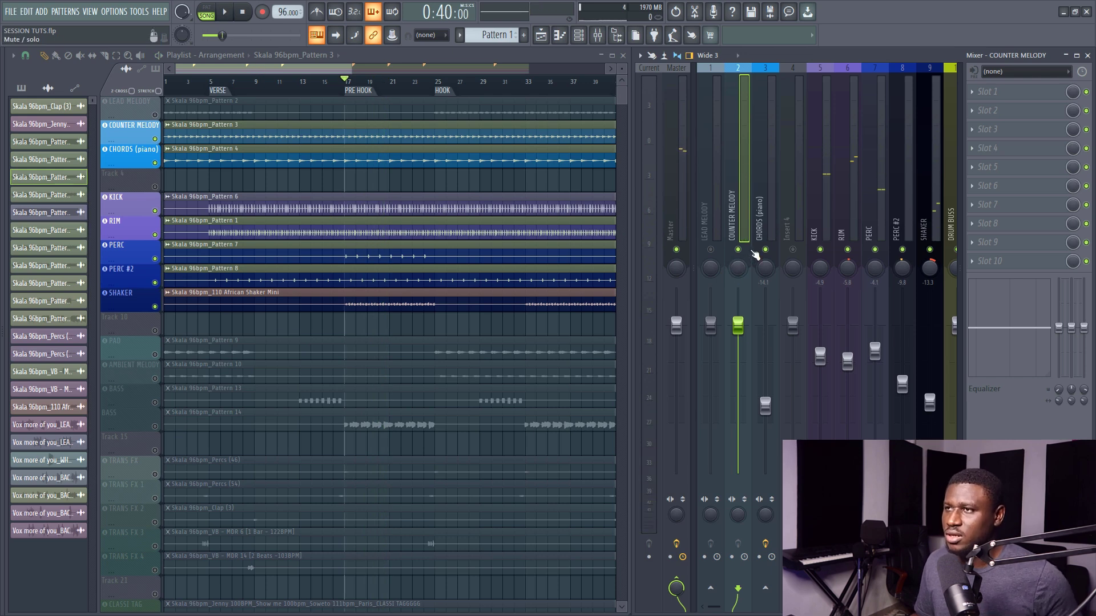
Load Fruity parametric EQ 2 into the counter melody's first effect slot and set the band 1 high-pass to about 188 Hz.
left_click(981, 97)
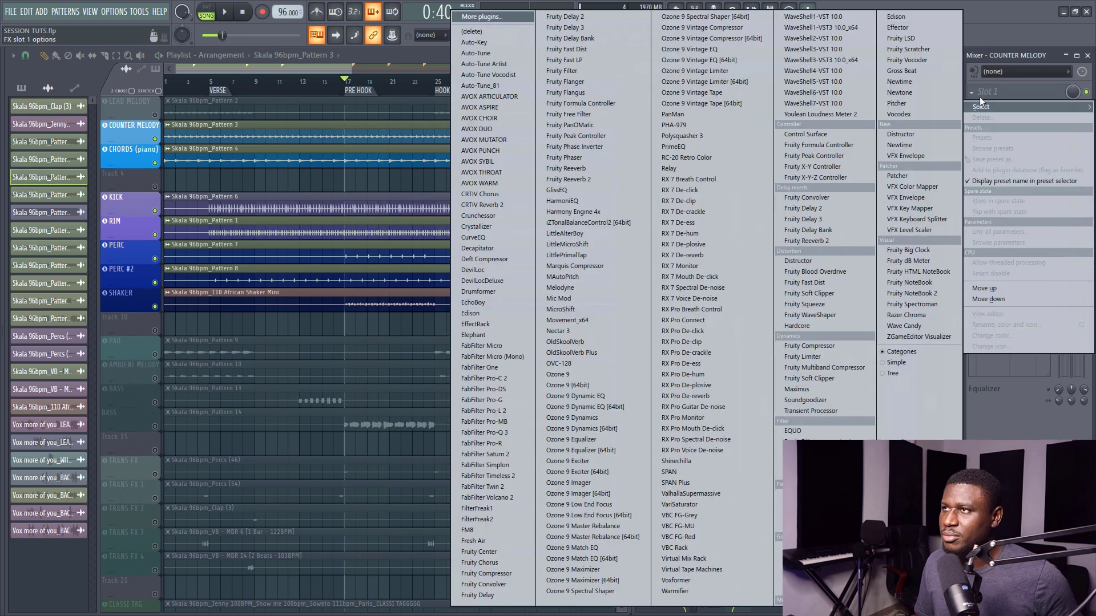
key("space")
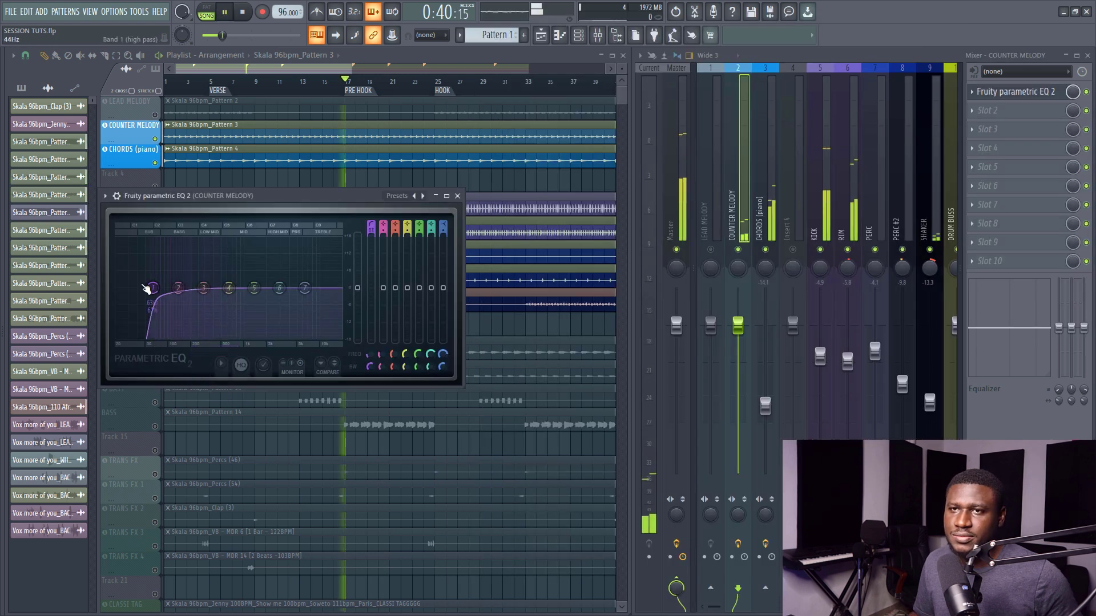
left_click_drag(153, 287, 188, 288)
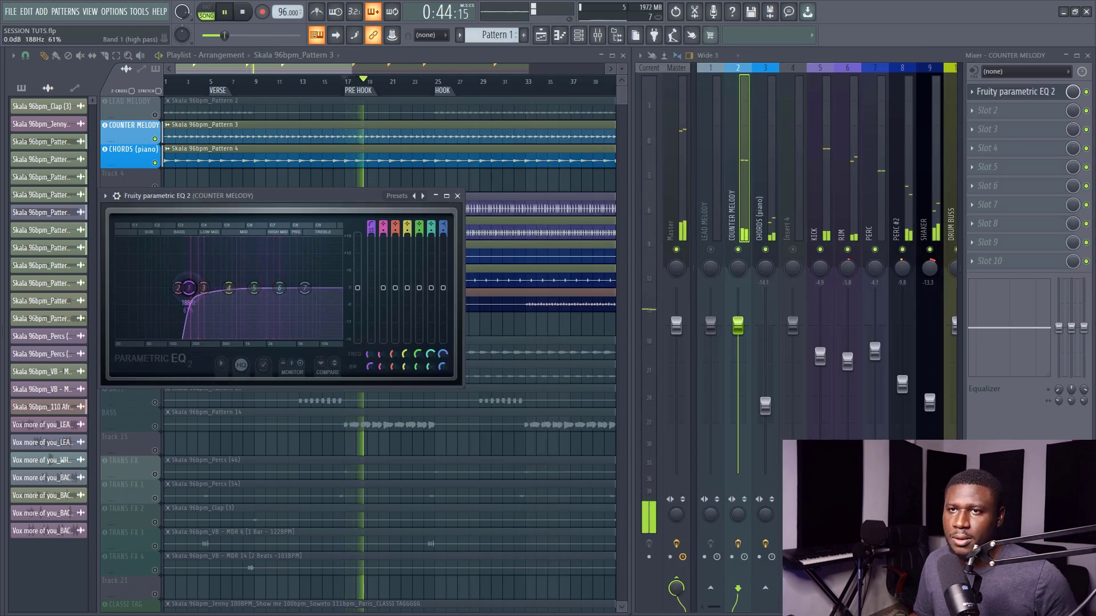
Turn band 7 of the counter melody's EQ into a steep low-pass, lower its cutoff to the band 6 area and close the EQ.
right_click(306, 288)
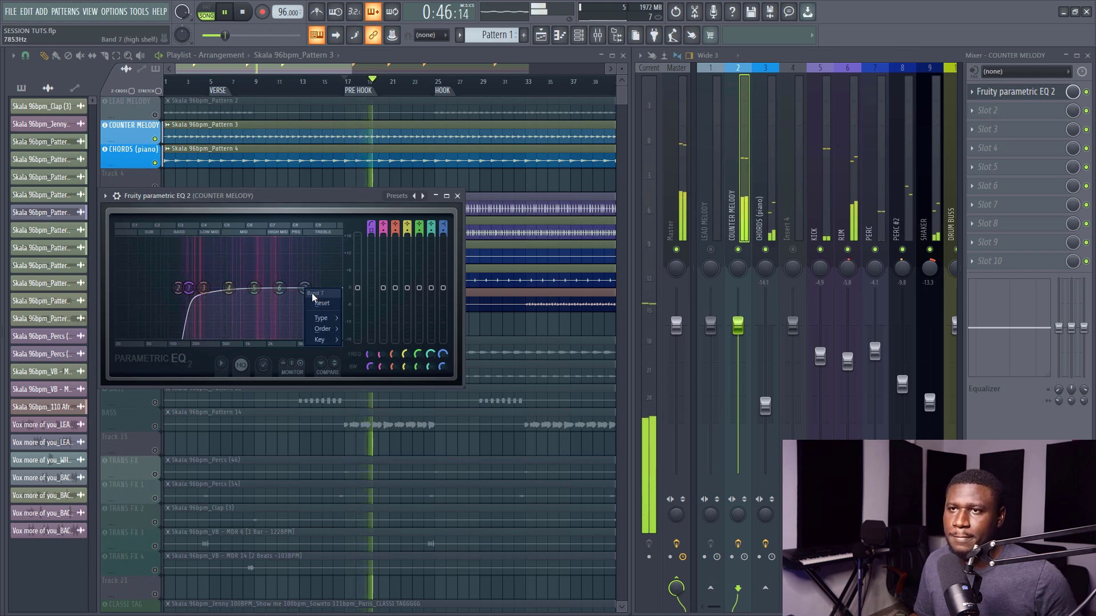
left_click(352, 329)
right_click(306, 289)
mouse_move(322, 320)
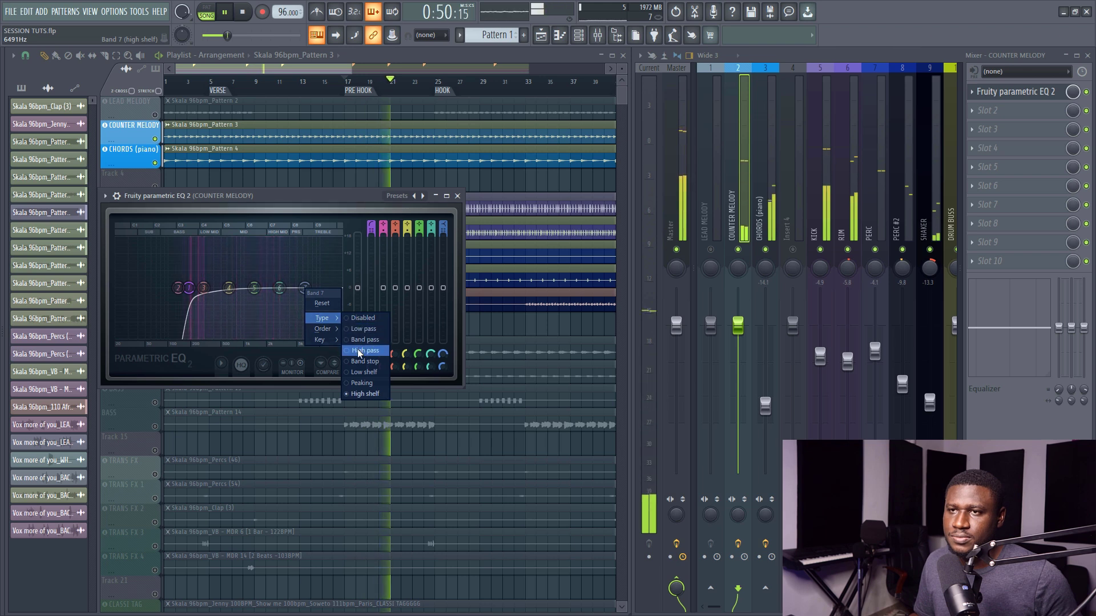
left_click(359, 329)
left_click_drag(305, 288, 280, 289)
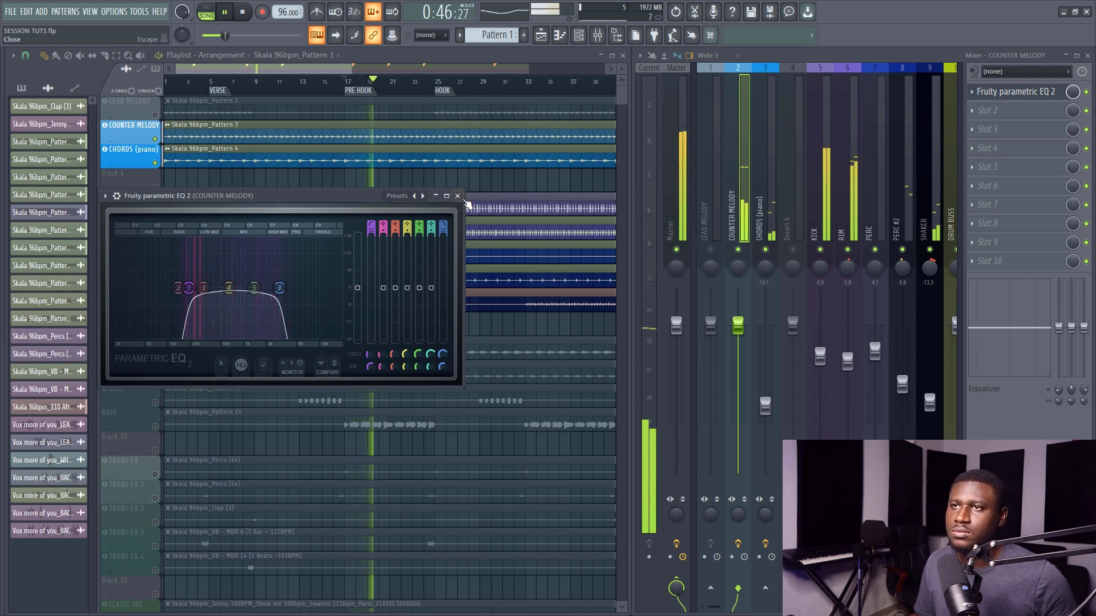
left_click(457, 196)
Raise the COUNTER MELODY volume to about -3 dB and move its EQ low-pass cutoff slightly higher while listening.
key("space")
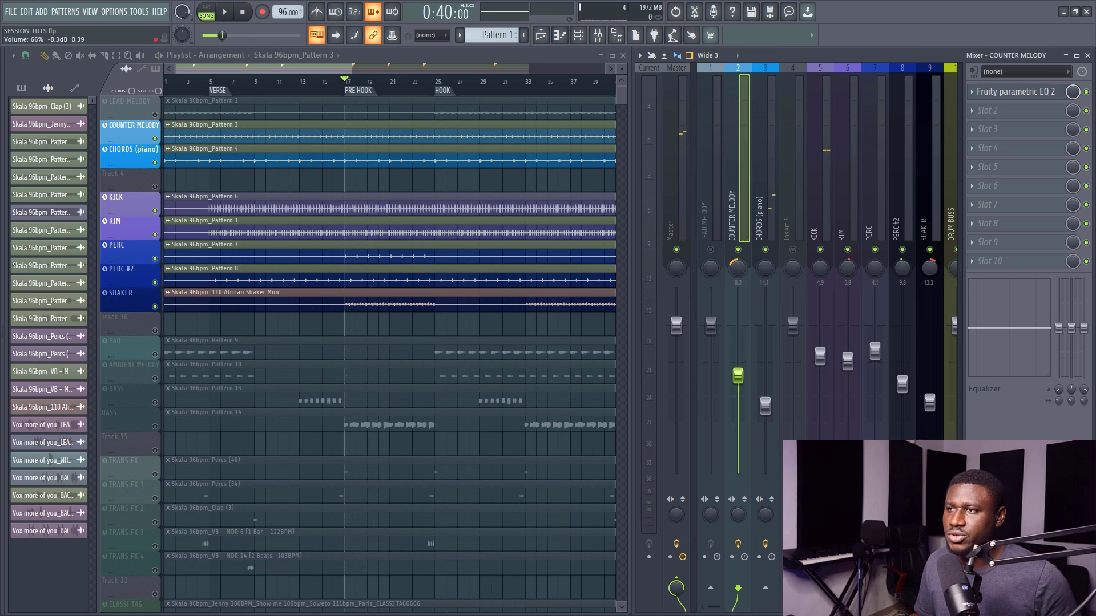
key("space")
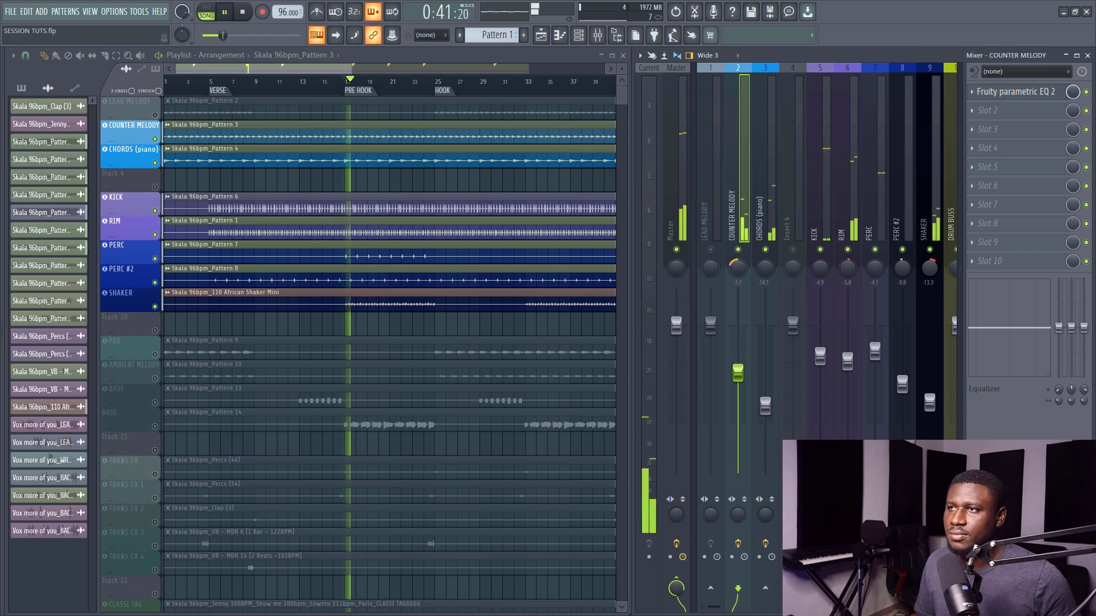
left_click_drag(738, 371, 738, 353)
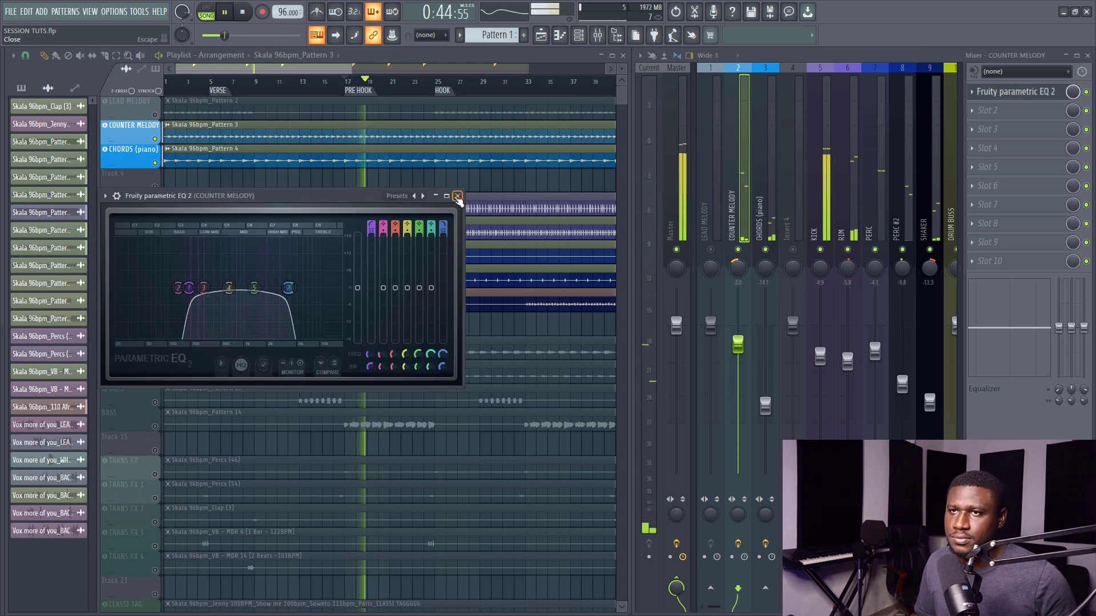
left_click(457, 196)
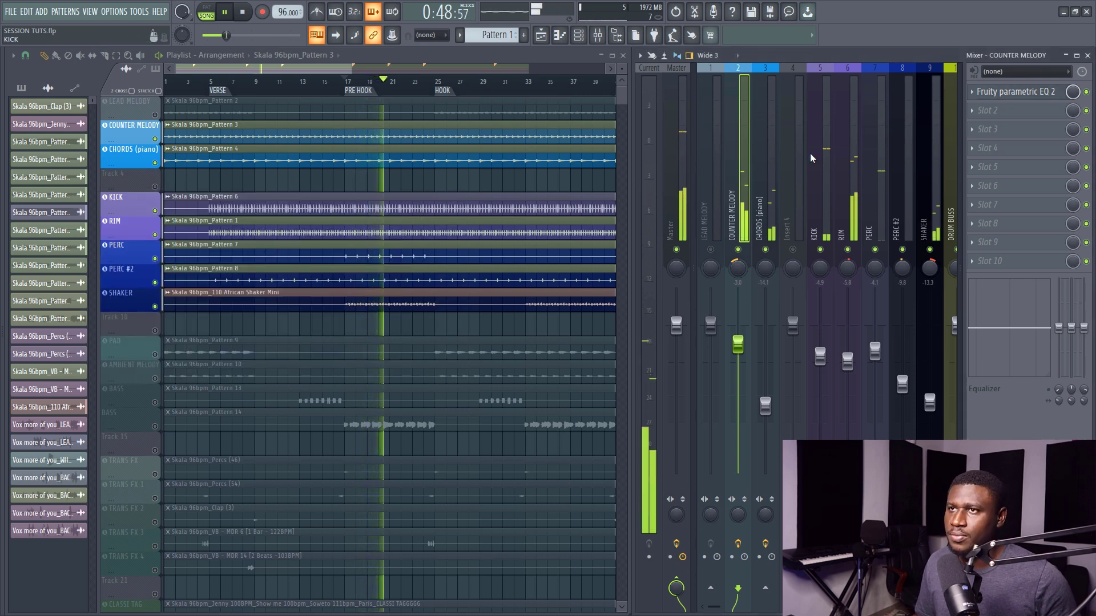
Bring LEAD MELODY into the loop starting at bar 33, pan it slightly right and set its volume to about -2.2 dB.
key("space")
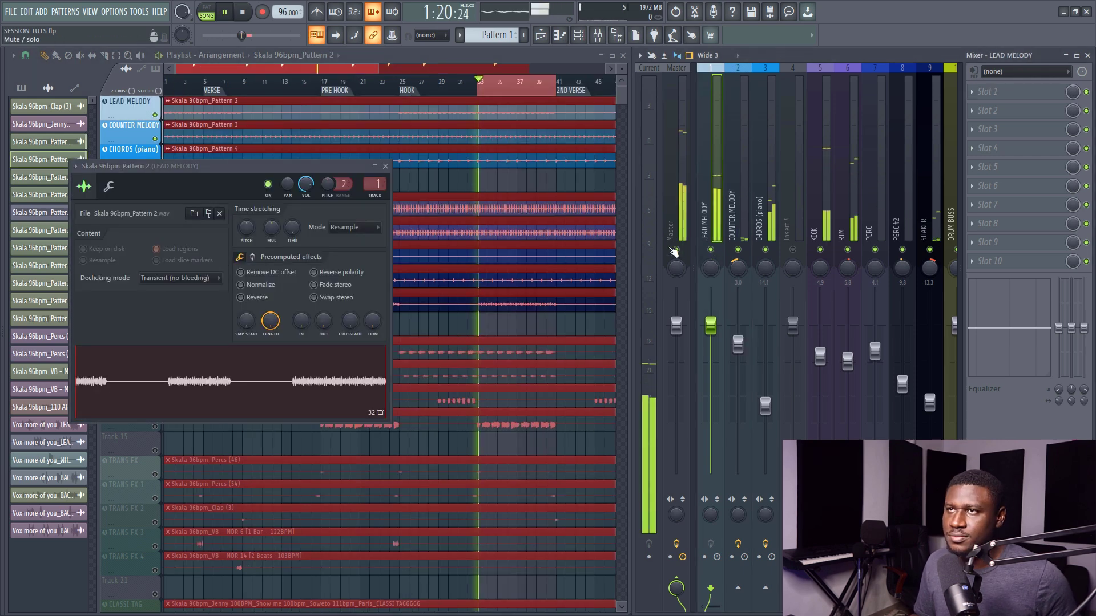
left_click_drag(711, 268, 711, 260)
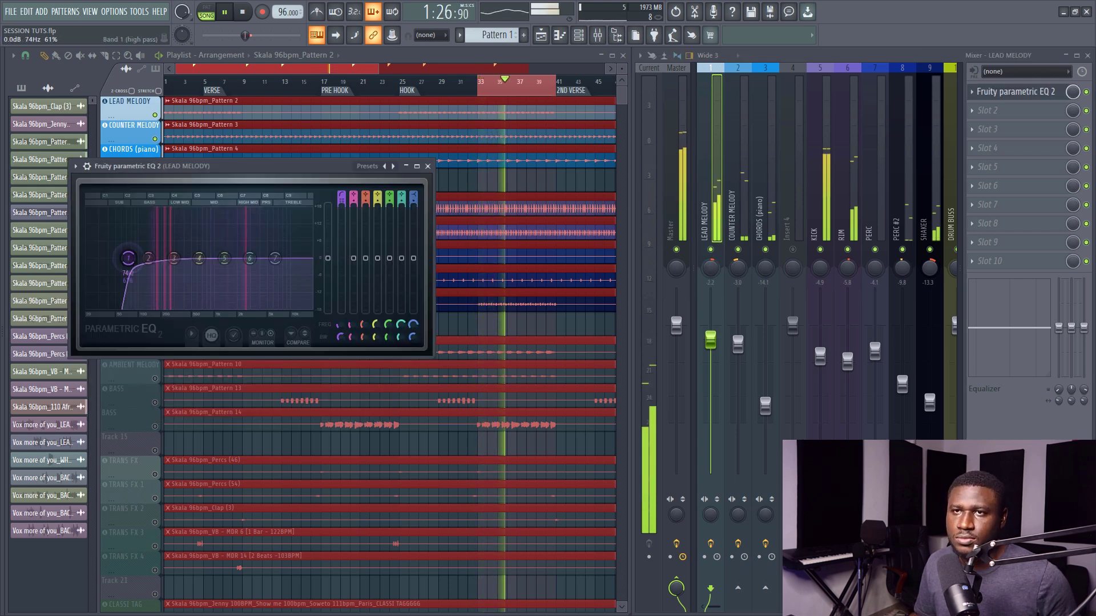
Shape the lead melody's EQ with a steep low-pass on band 7, lowering its cutoff to just above band 6.
right_click(275, 259)
mouse_move(294, 300)
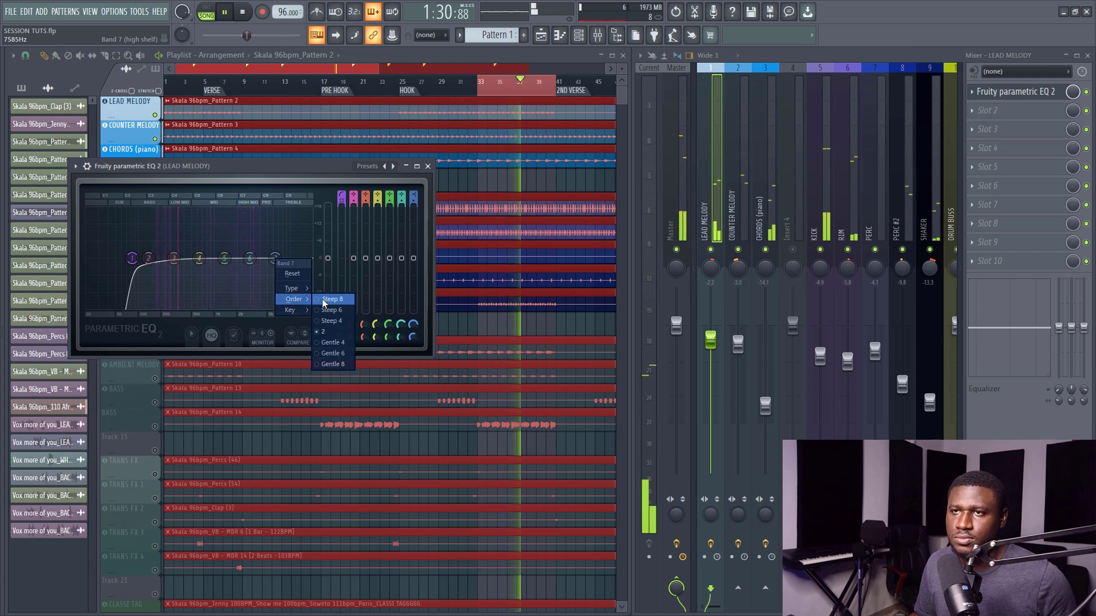
left_click(325, 300)
right_click(275, 259)
mouse_move(294, 300)
left_click(328, 311)
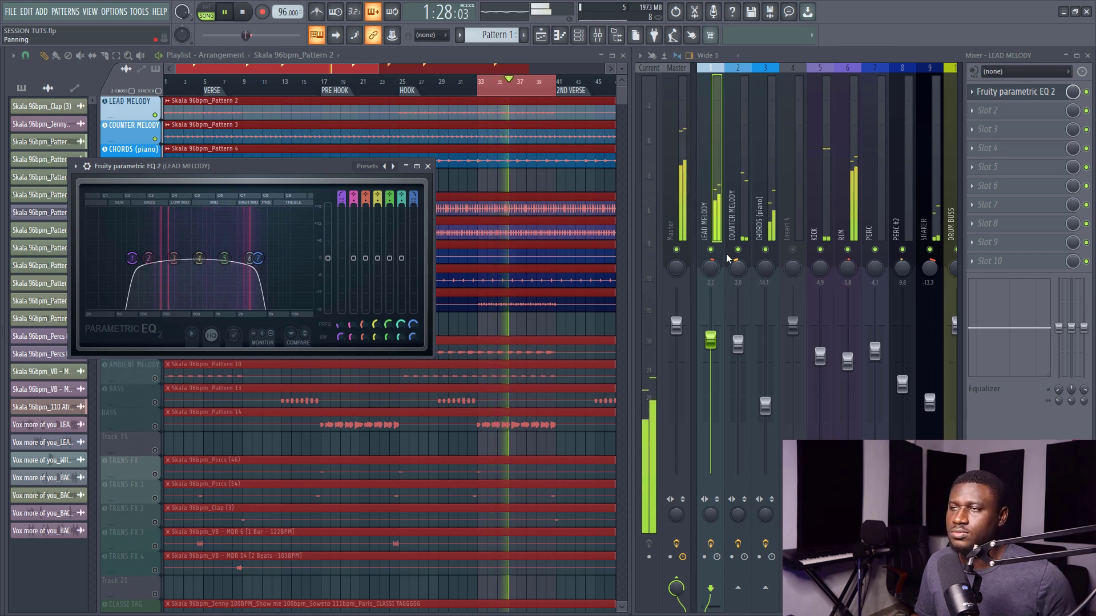
Pan the COUNTER MELODY channel 18% left, stop playback and close the lead melody's EQ.
left_click(736, 269)
left_click_drag(735, 272, 730, 274)
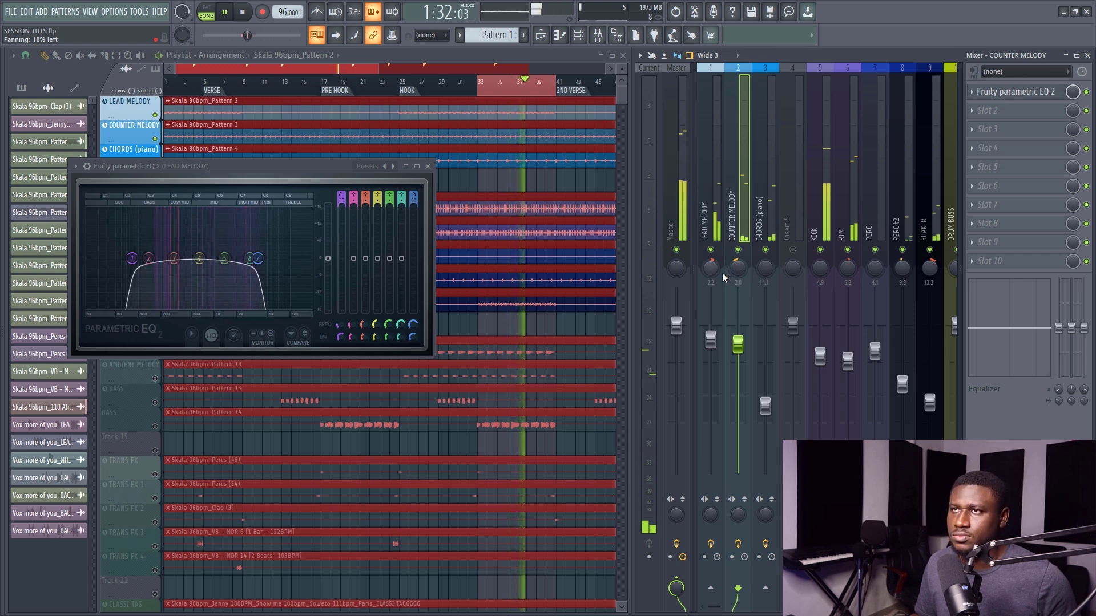
key("space")
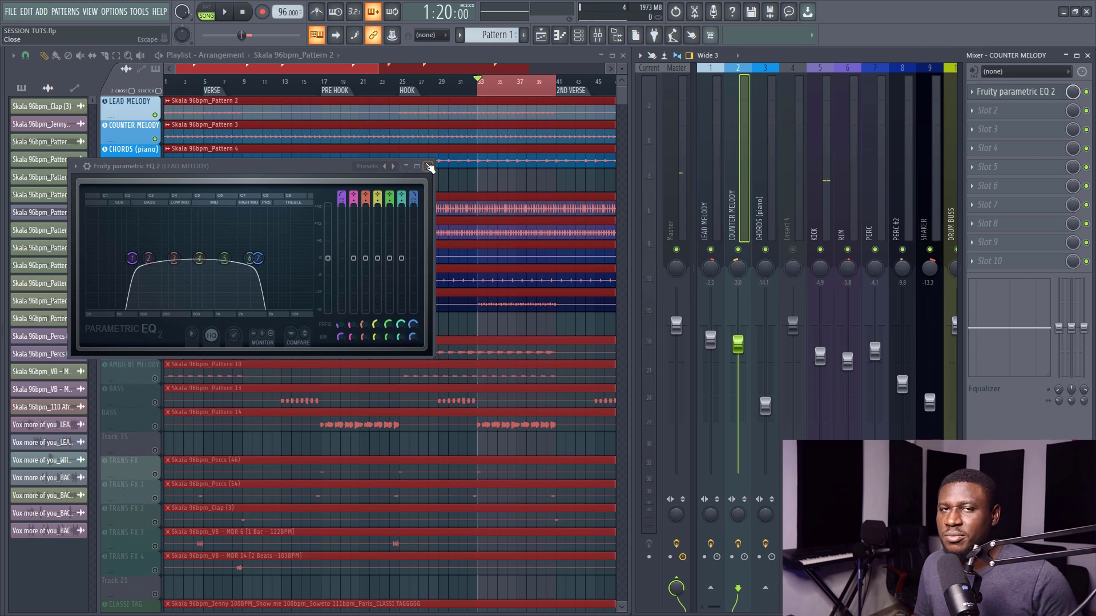
left_click(430, 166)
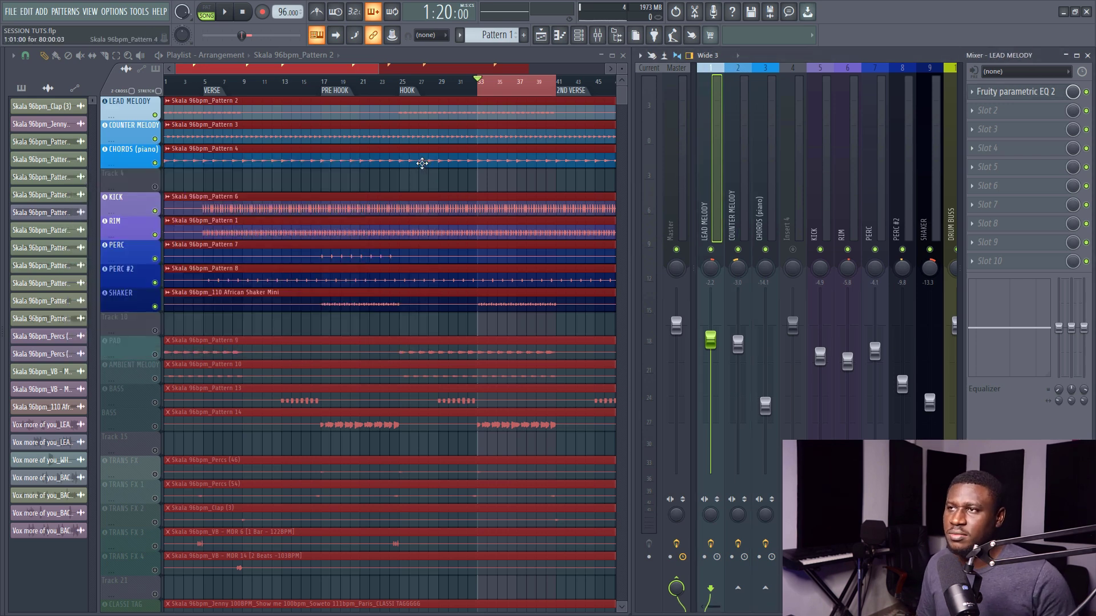
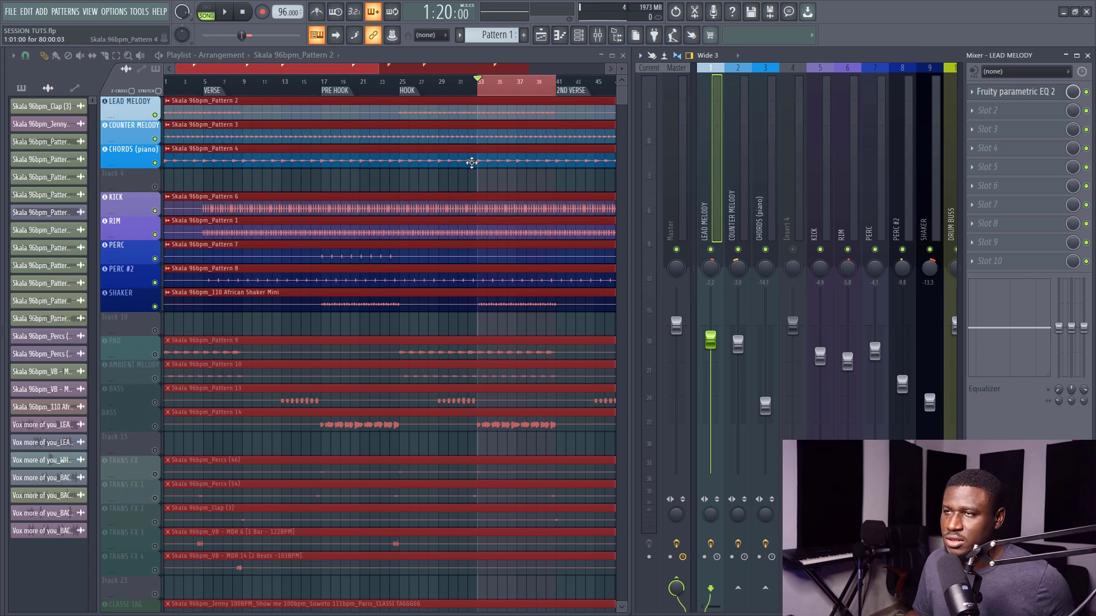
Replay the loop and settle the LEAD MELODY volume at about -2.9 dB.
key("space")
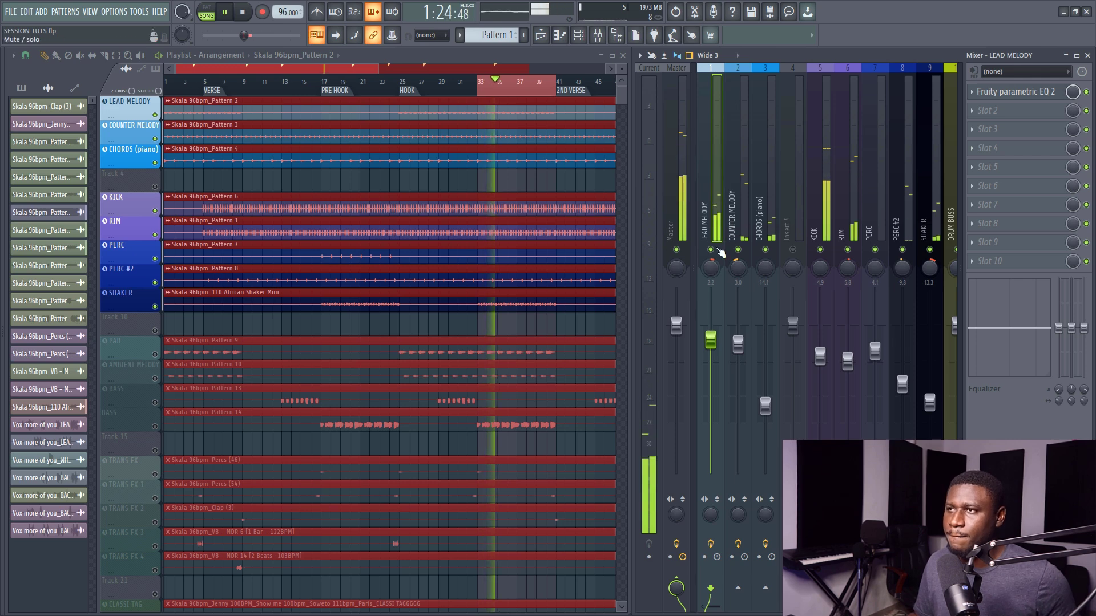
left_click_drag(710, 340, 710, 350)
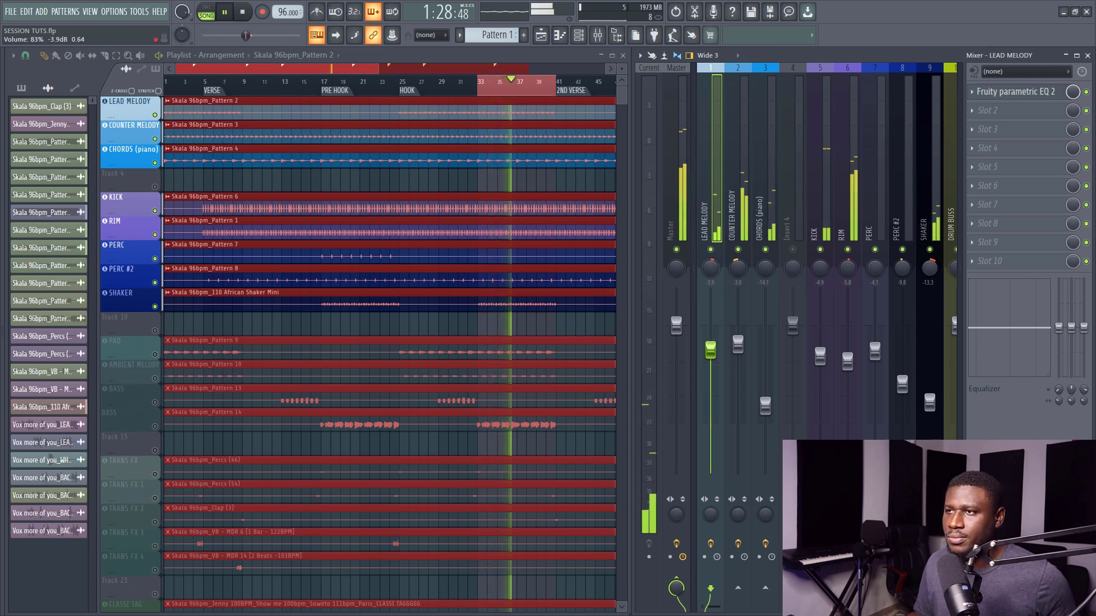
mouse_move(711, 350)
left_mouse_down()
mouse_move(738, 343)
mouse_move(712, 349)
left_mouse_up()
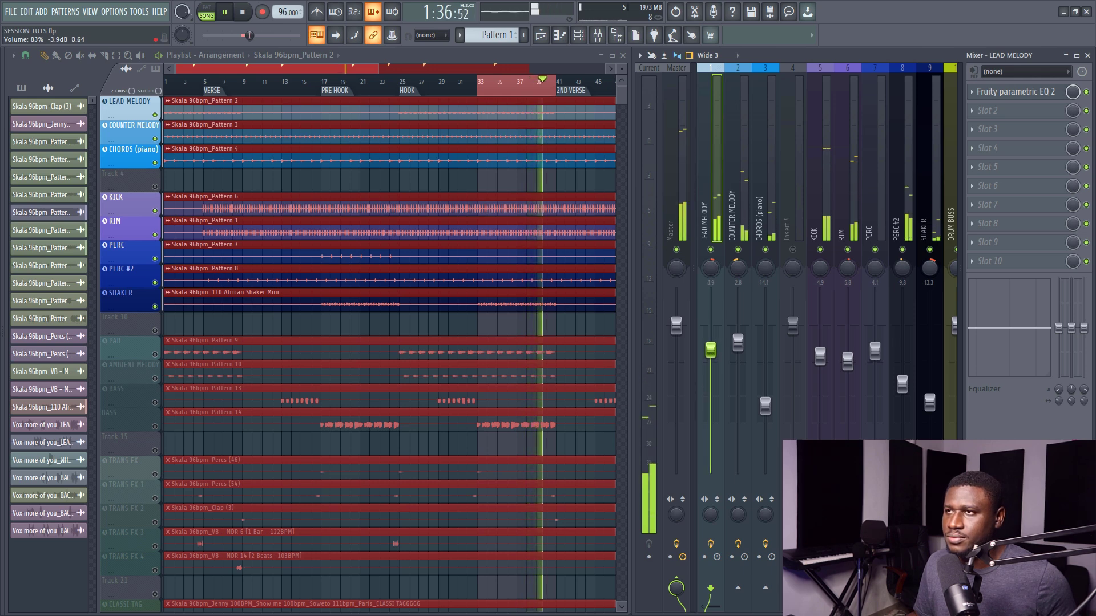
left_click_drag(711, 349, 711, 343)
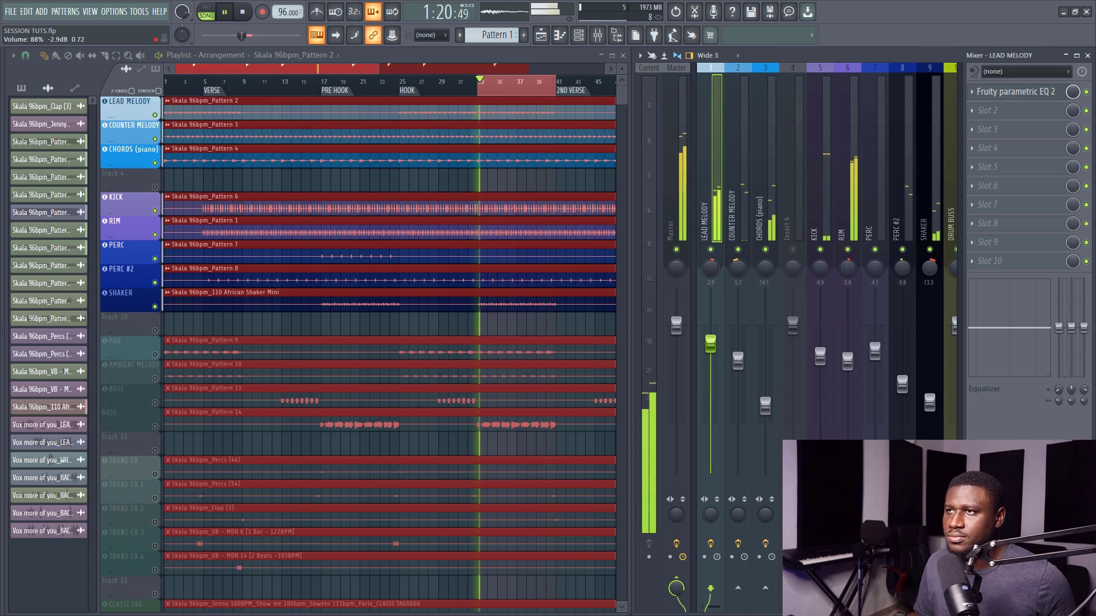
Balance the COUNTER MELODY volume against the lead at about -5.3 dB, select the lead melody channel and stop playback.
left_click_drag(738, 360, 738, 362)
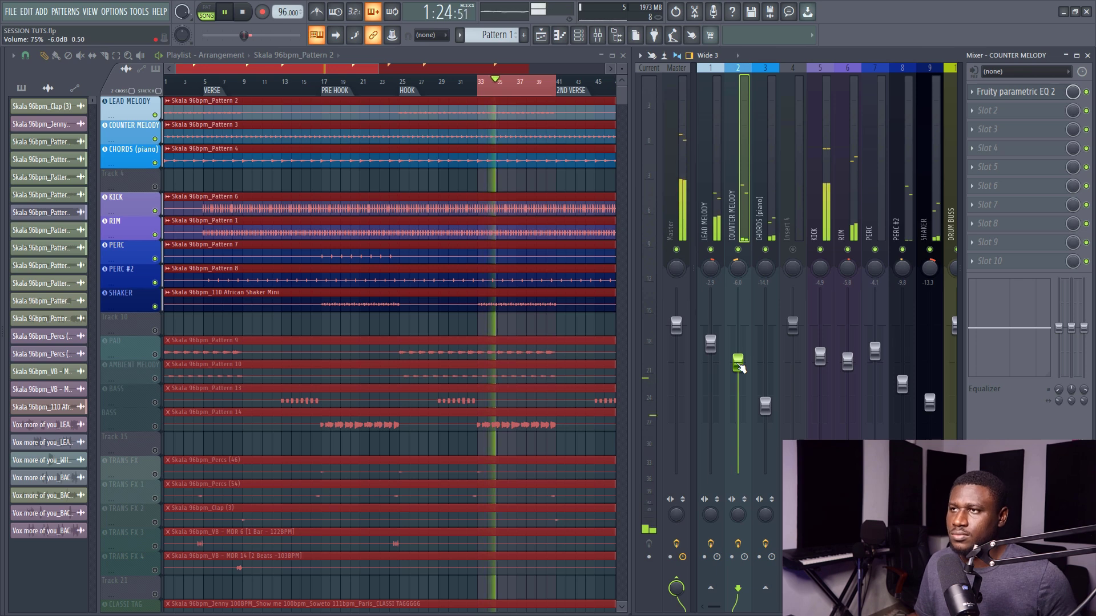
left_click_drag(735, 362, 736, 359)
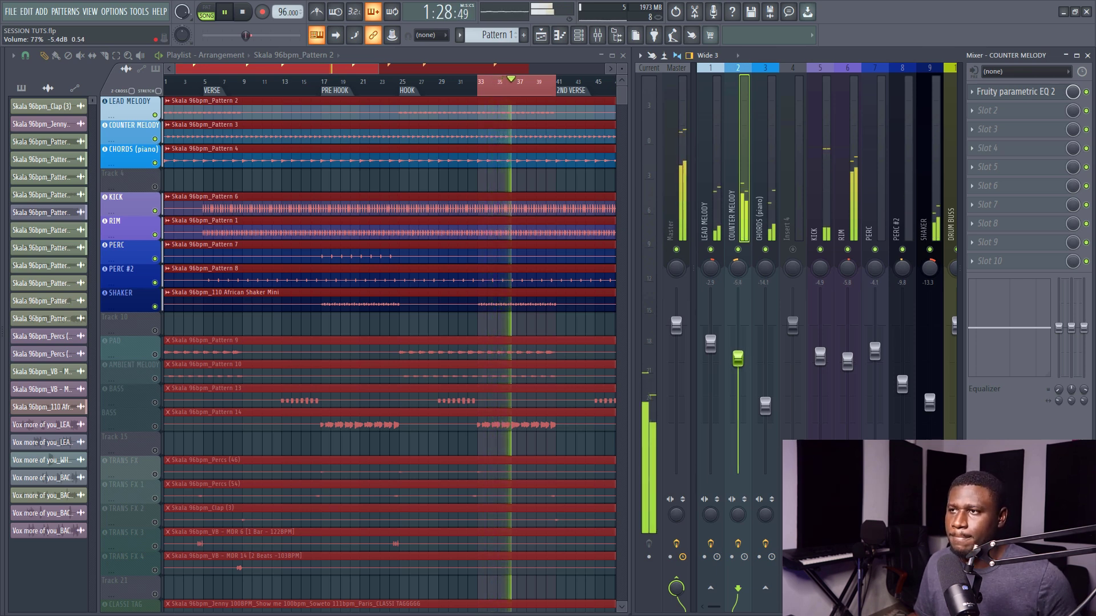
left_click_drag(735, 361, 735, 360)
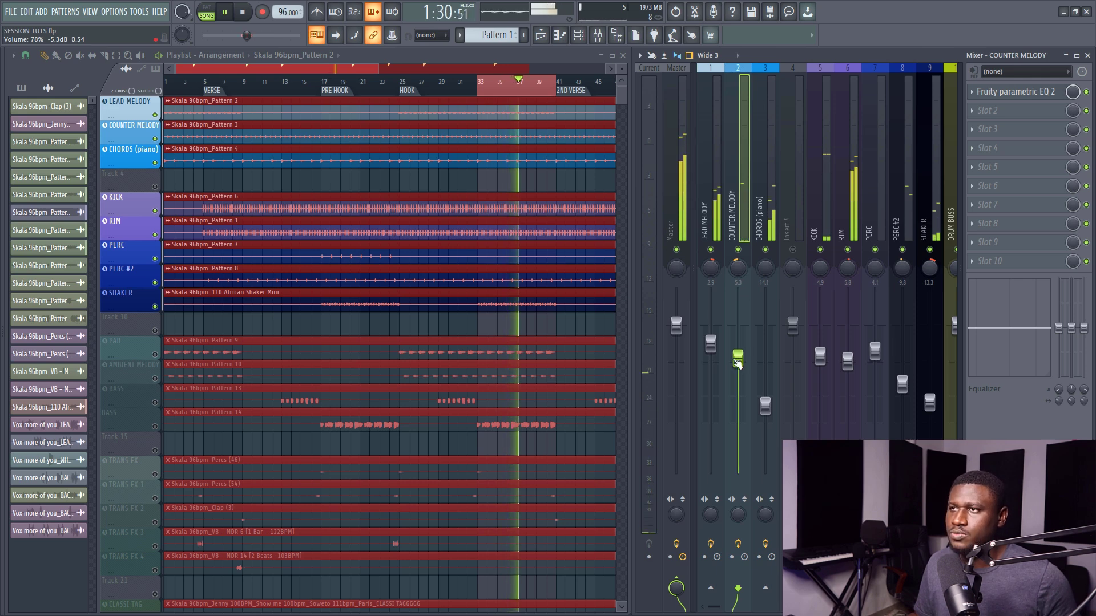
left_click(716, 200)
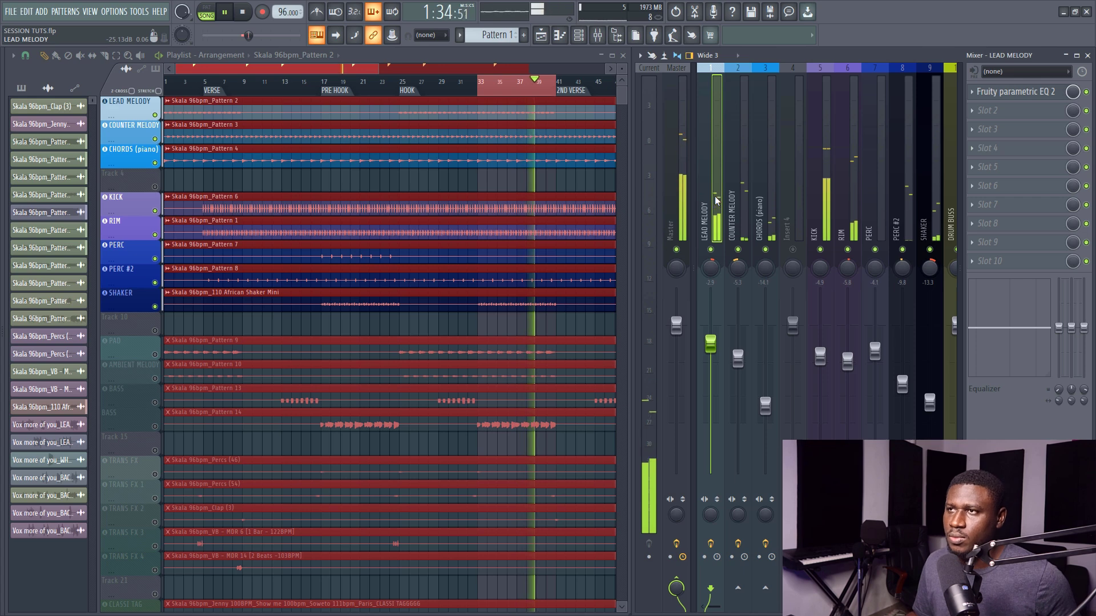
key("space")
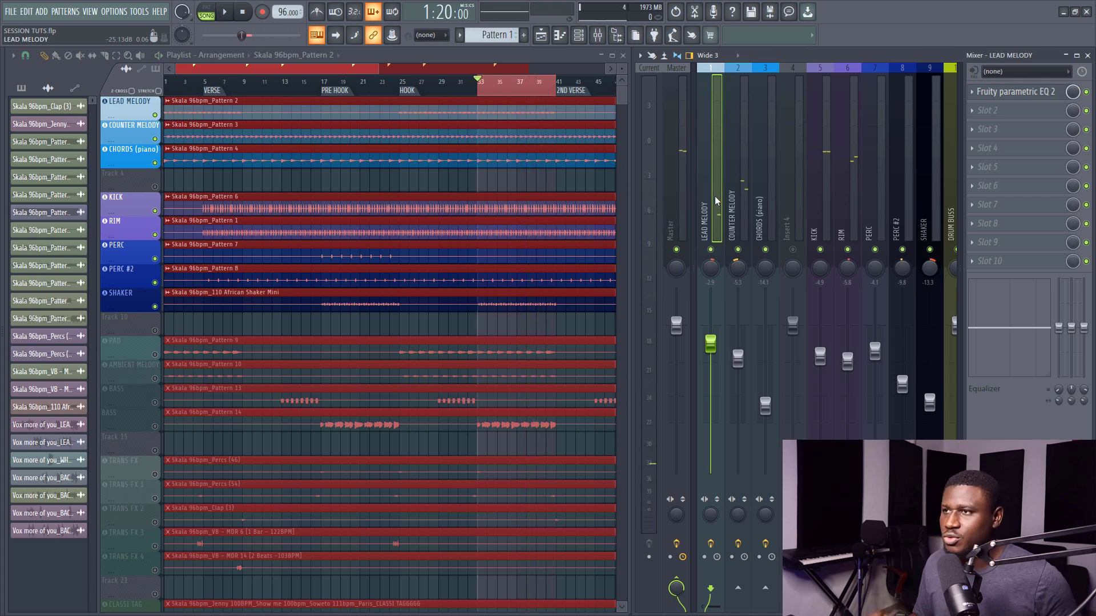
Deselect the playlist clips and unmute the PAD track.
scroll(471, 165, "down", 3)
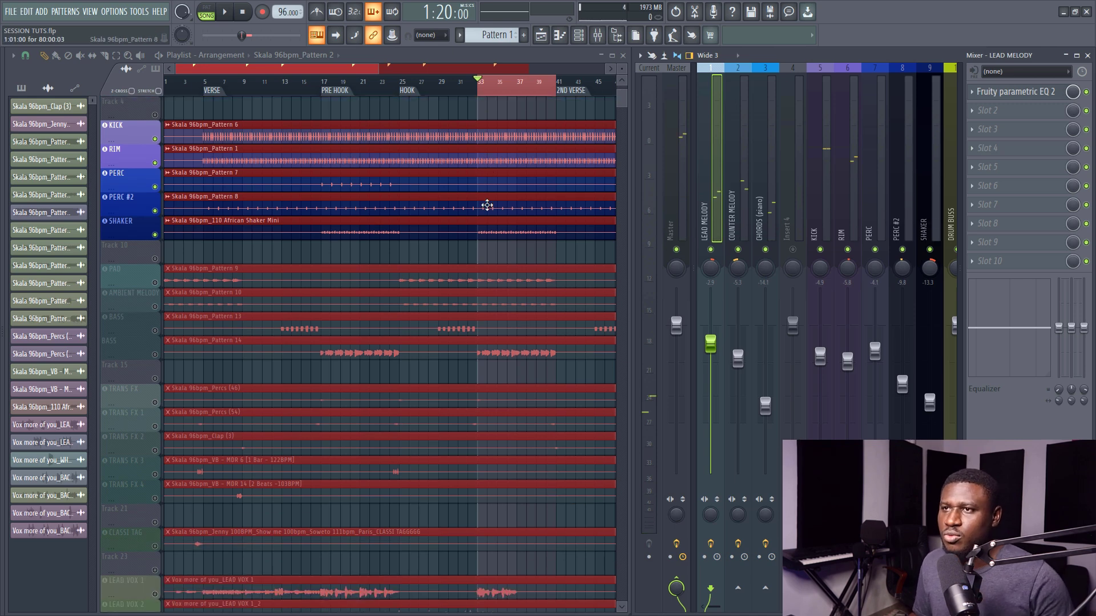
left_click(438, 259)
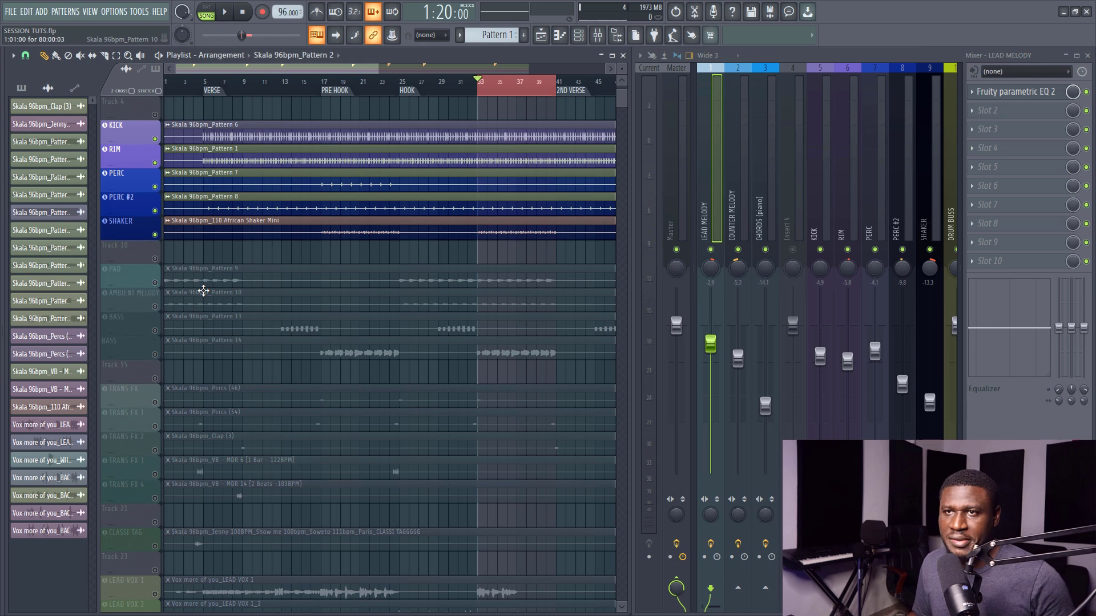
left_click(155, 283)
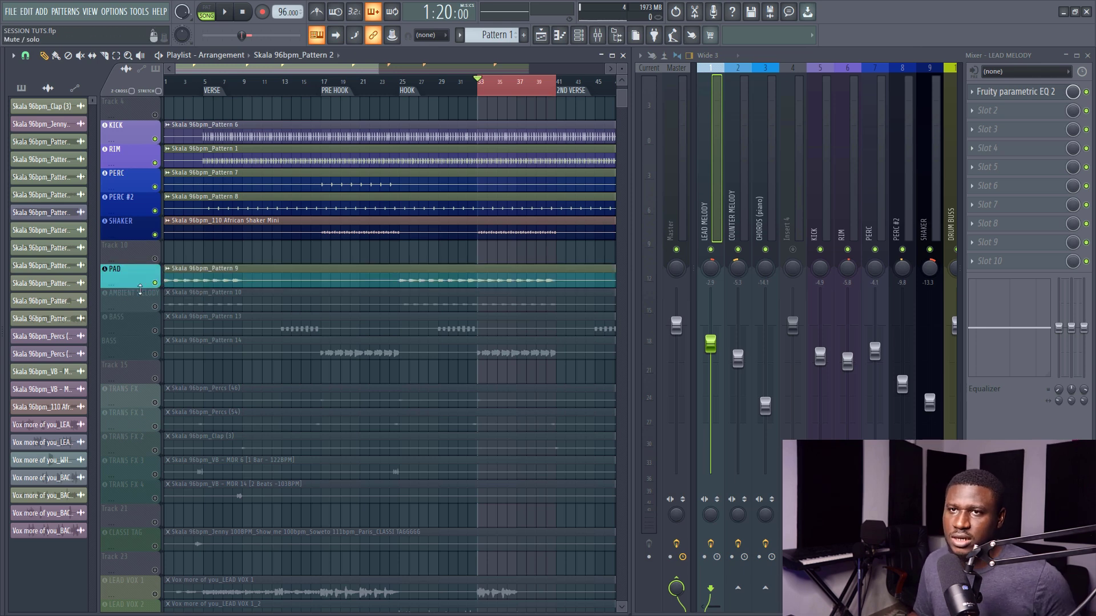
Bring up the PAD's mixer channel, play the loop and lower the PAD volume to about -6 dB.
double_click(506, 269)
key("space")
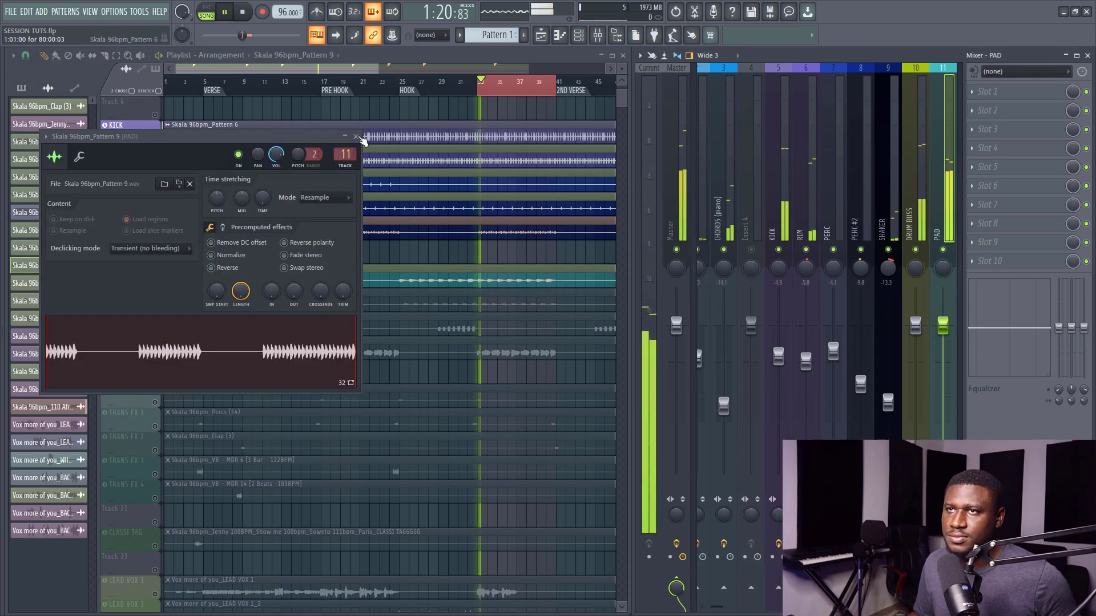
left_click(360, 136)
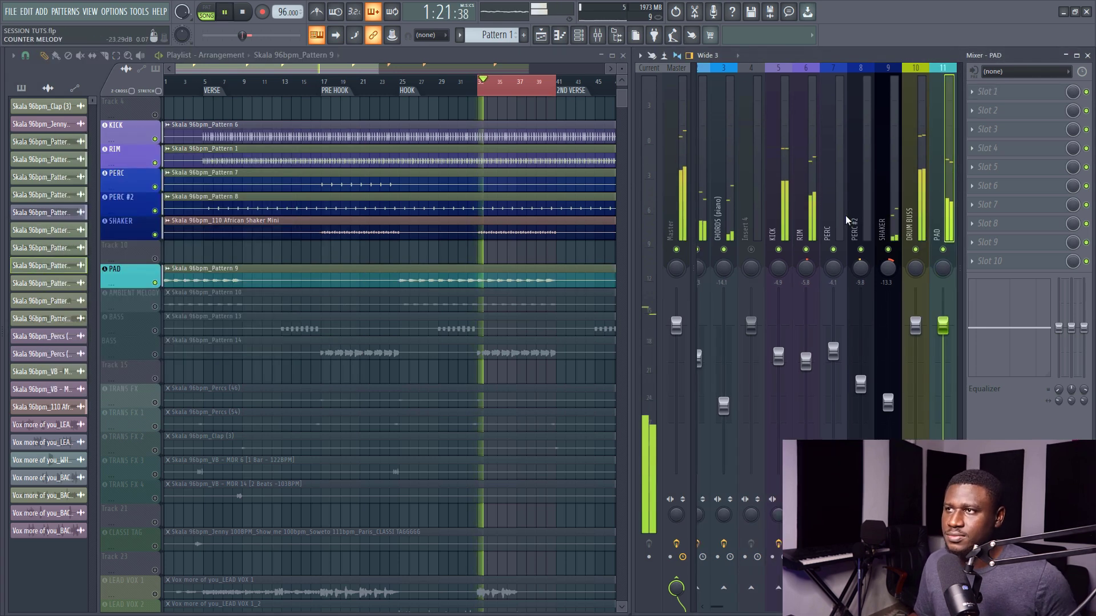
scroll(908, 203, "down", 6)
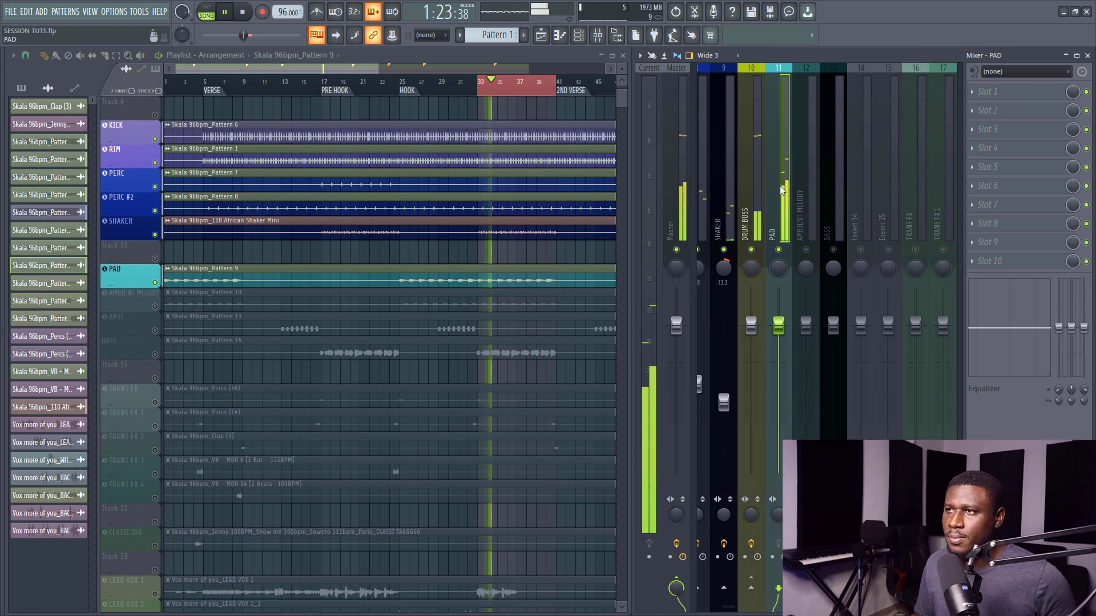
scroll(780, 186, "up", 3)
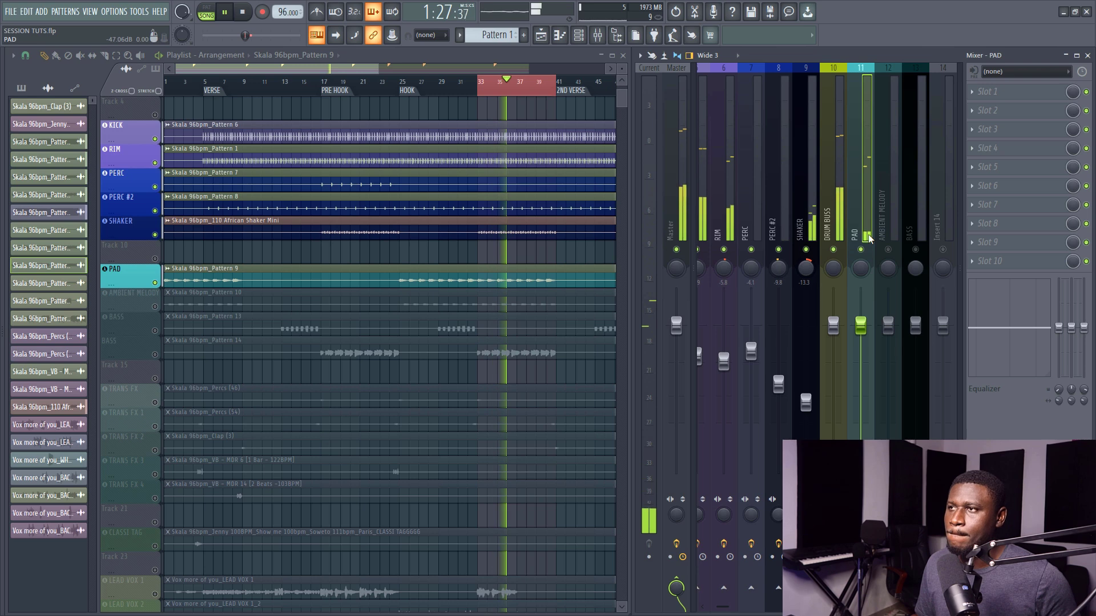
left_click_drag(860, 326, 860, 365)
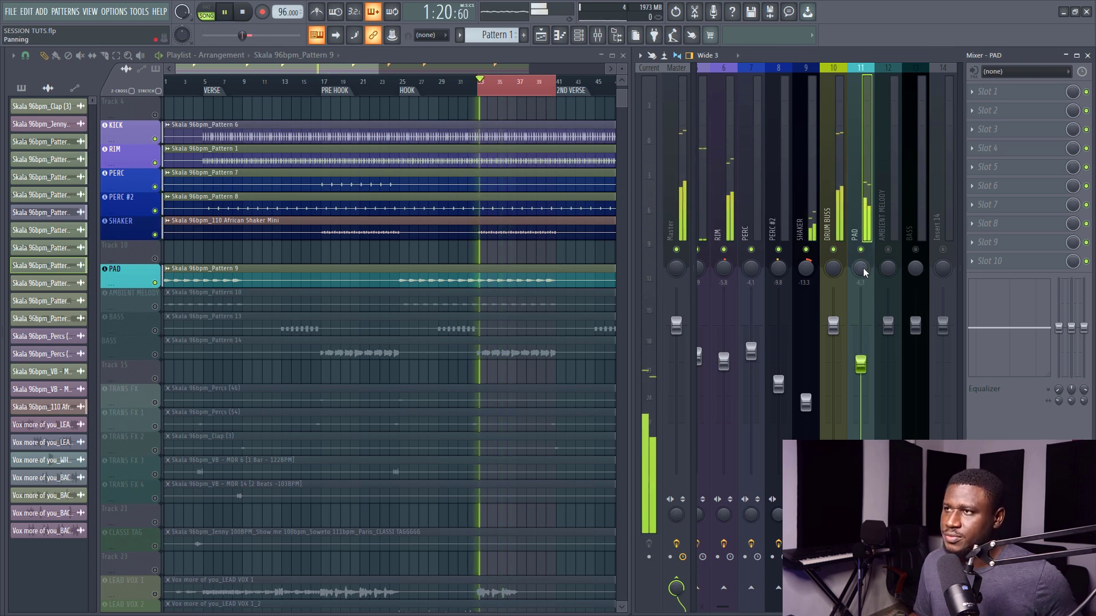
Compare the PAD centred and panned right during loop playback, settling its panning at 43% right.
left_click_drag(861, 268, 861, 246)
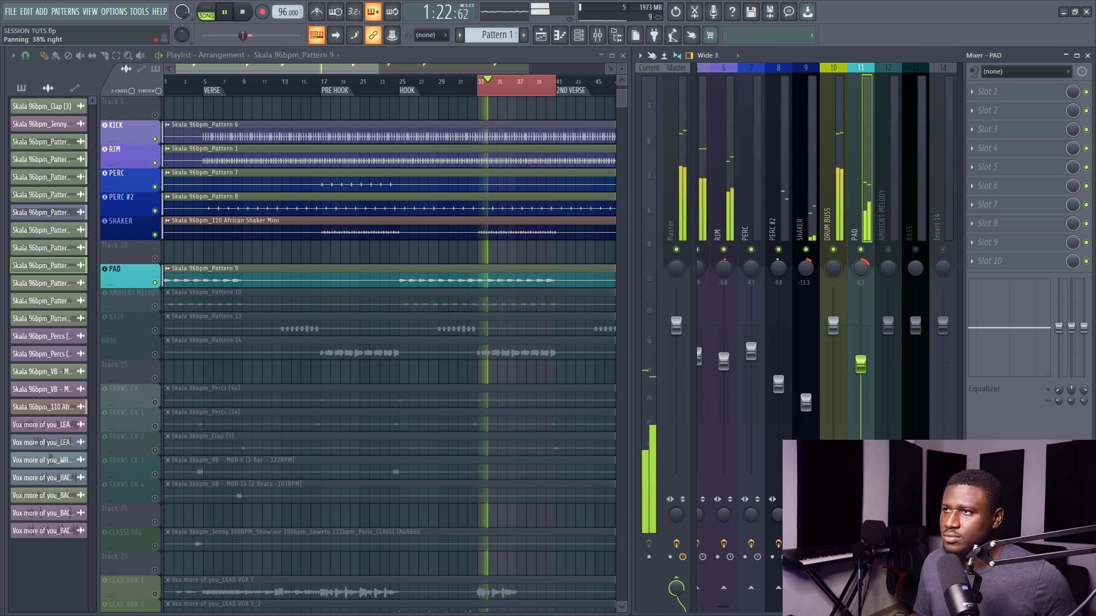
right_click(860, 268)
left_click(875, 275)
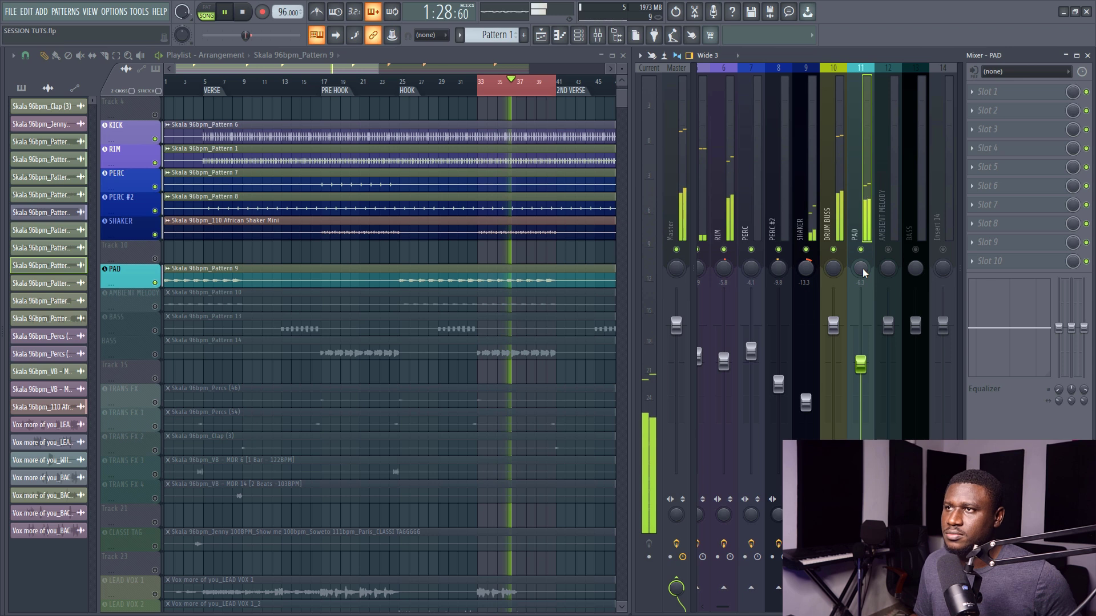
key("space")
left_click_drag(863, 273, 863, 266)
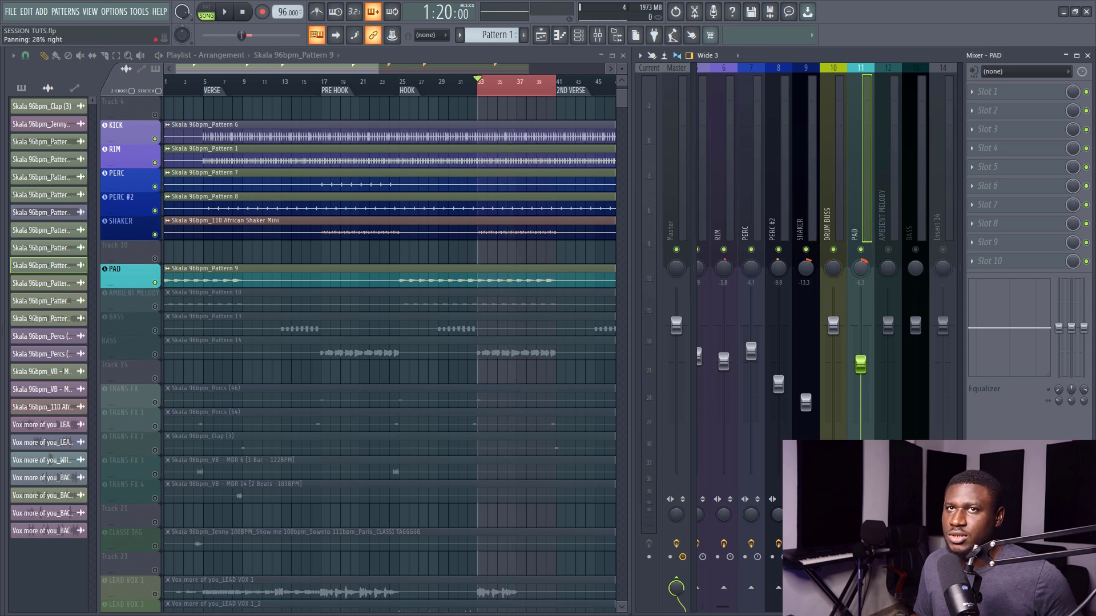
key("space")
left_click_drag(863, 271, 862, 266)
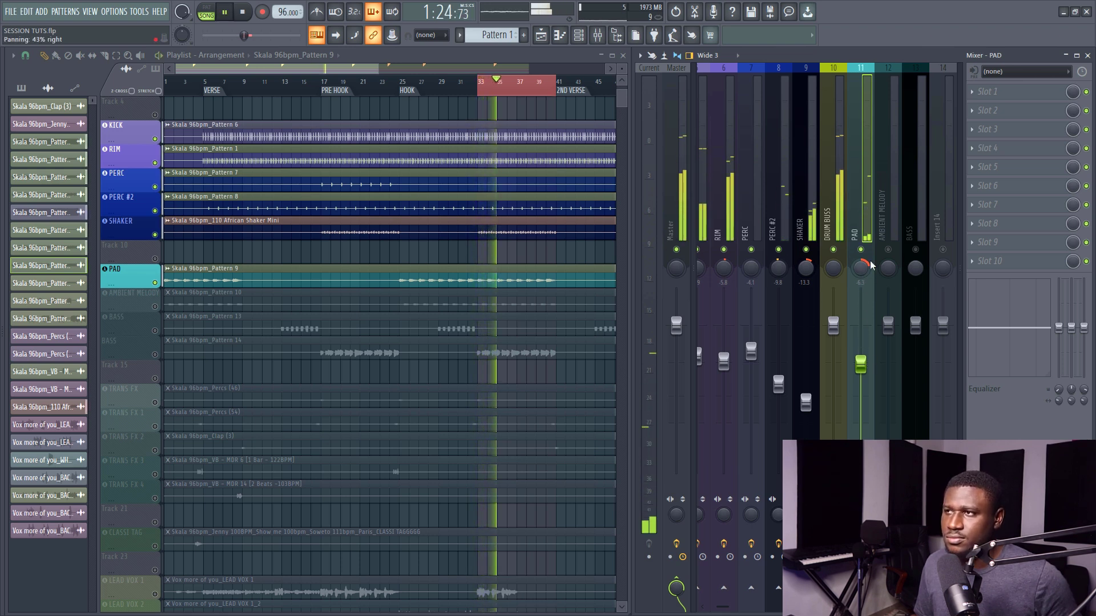
Restart the loop and lower the PAD volume to about -10.8 dB.
key("space")
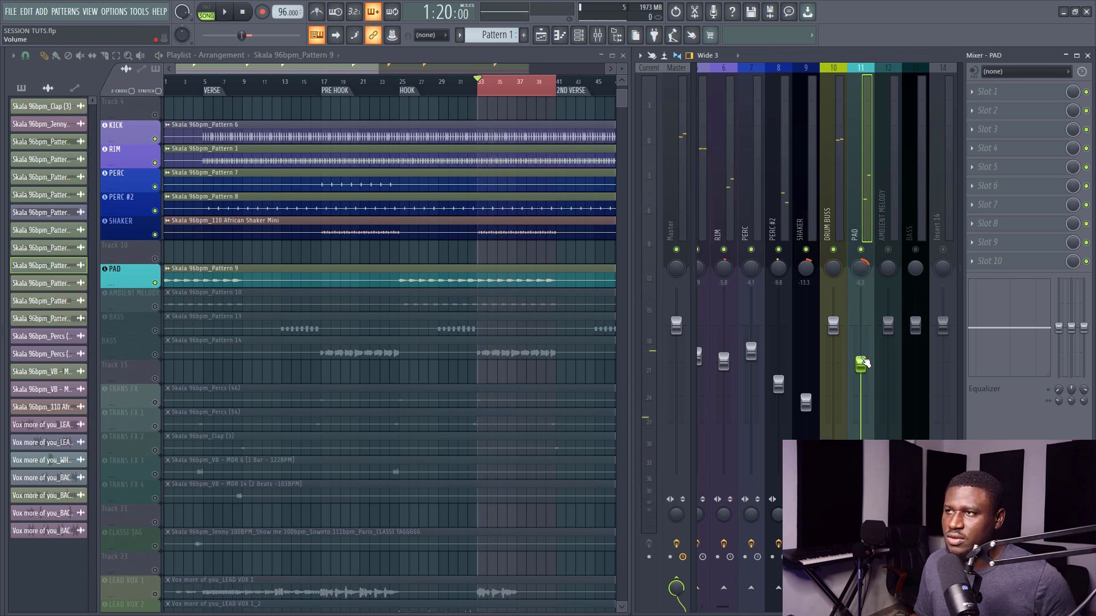
key("space")
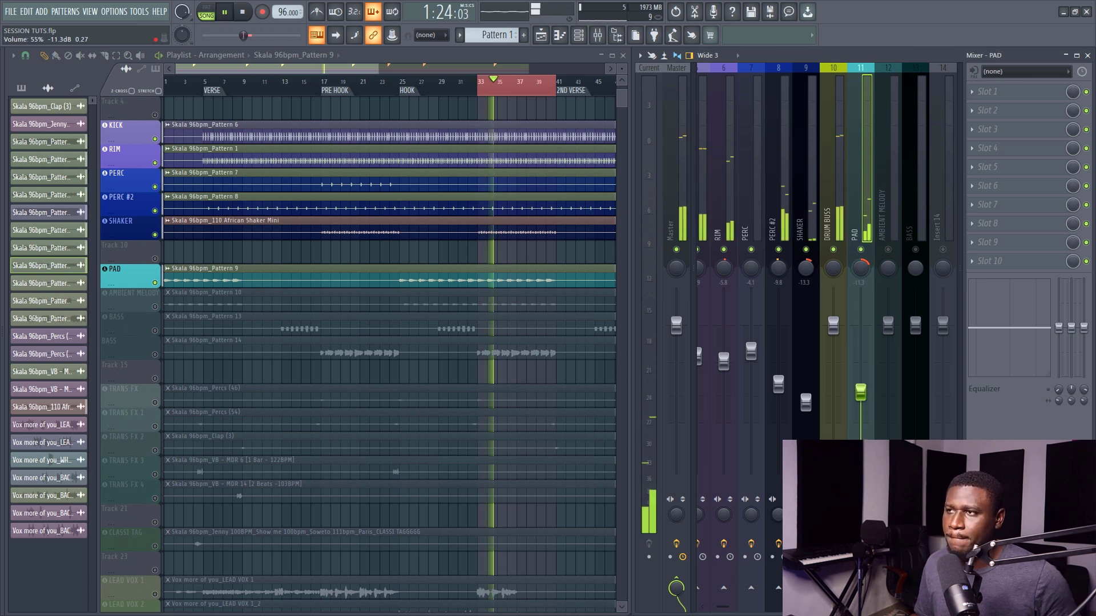
left_click_drag(860, 380, 860, 393)
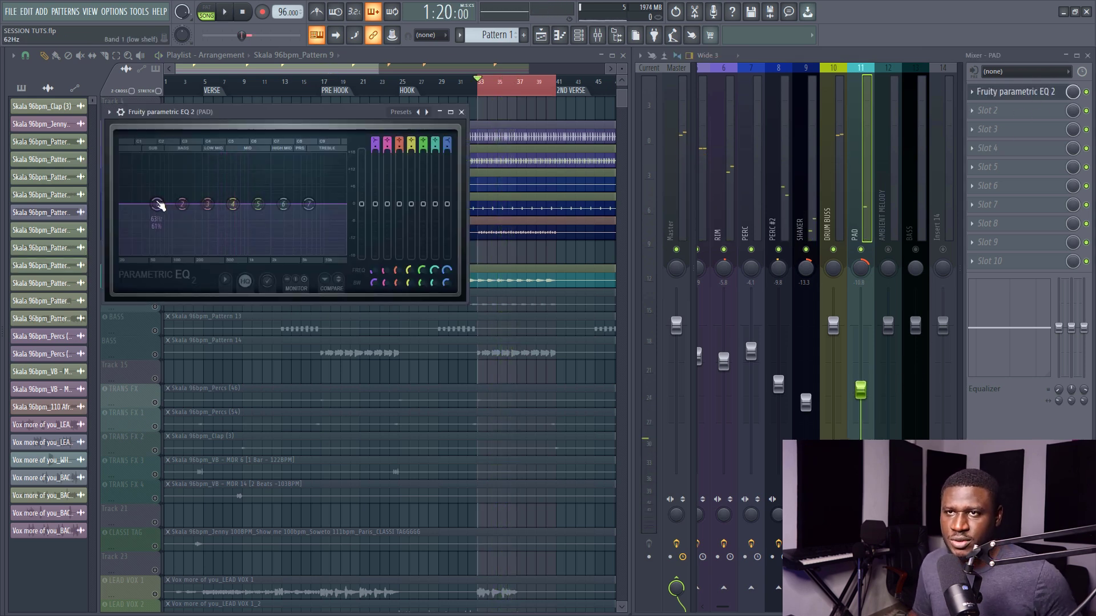
Make band 1 of the PAD's Fruity parametric EQ 2 a high pass at about 268 Hz and close the EQ.
key("space")
right_click(158, 204)
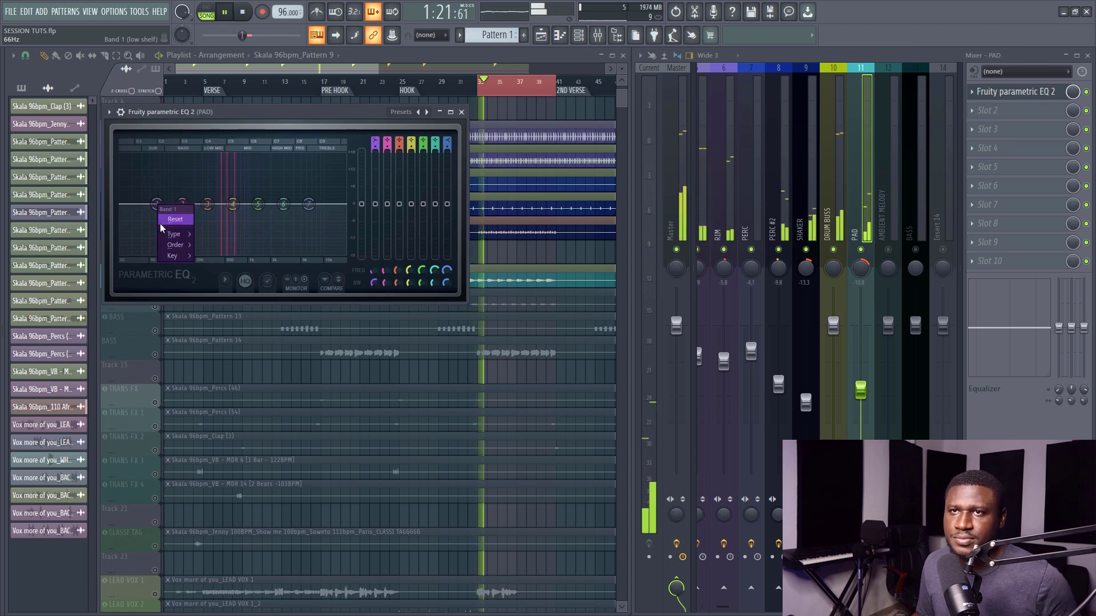
mouse_move(176, 235)
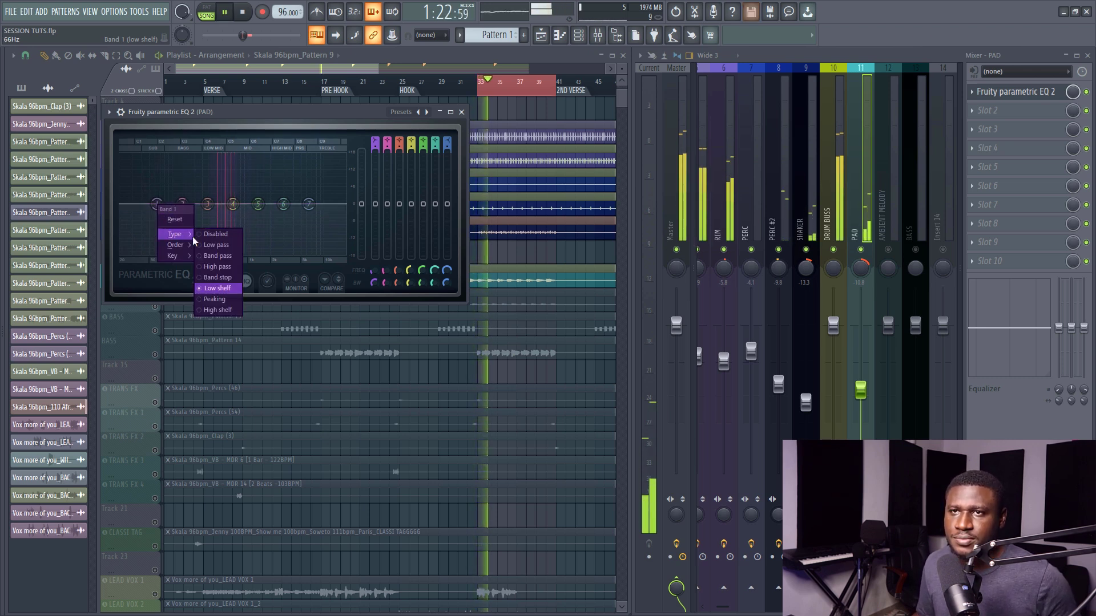
left_click(216, 255)
left_click_drag(157, 204, 195, 204)
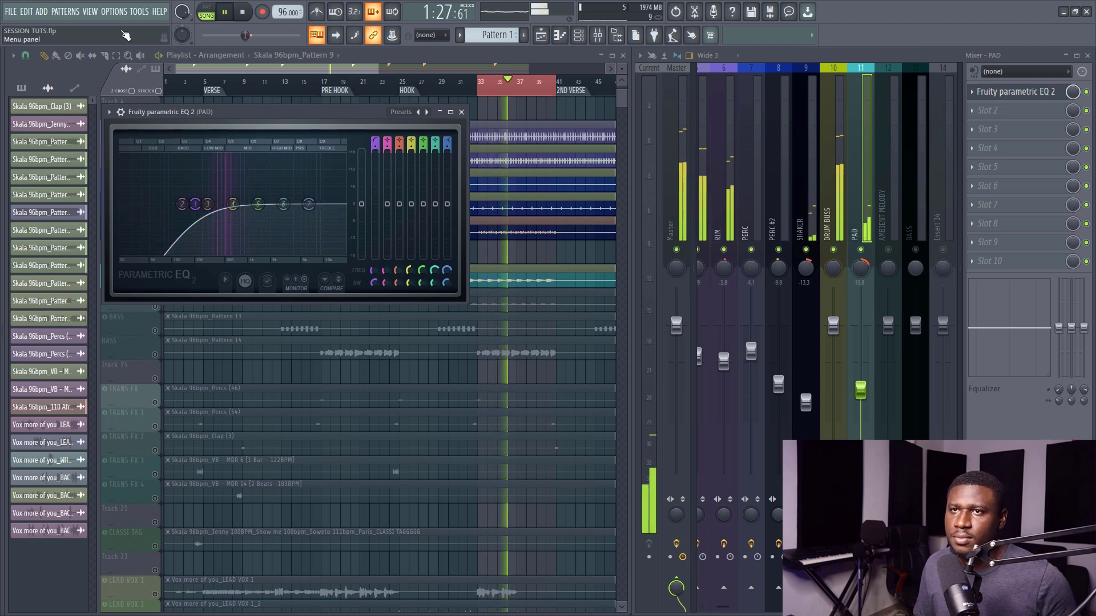
left_click_drag(195, 204, 204, 204)
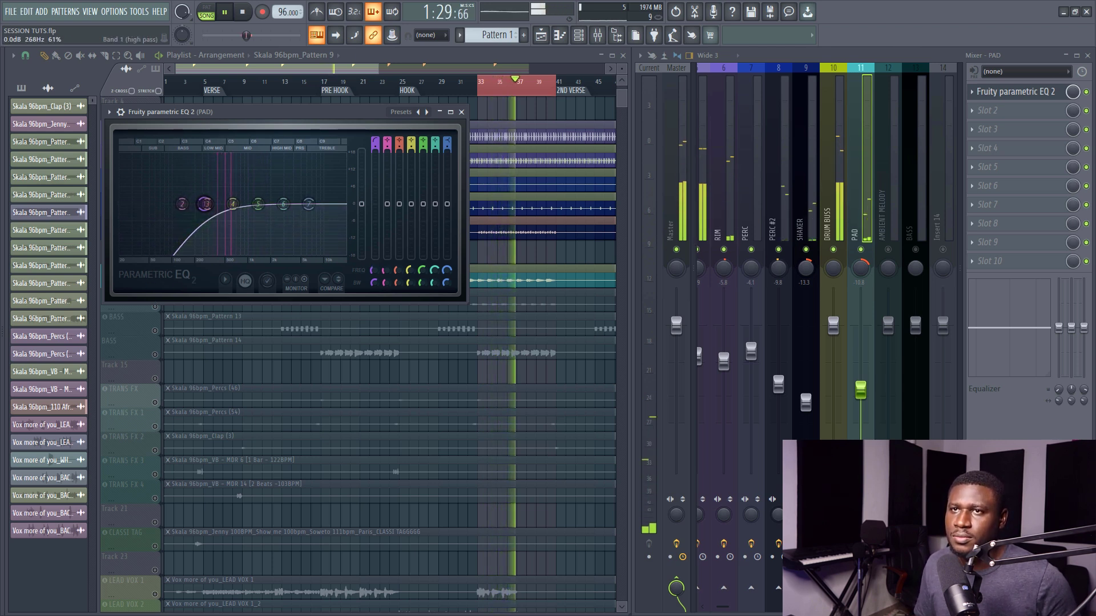
left_click(461, 112)
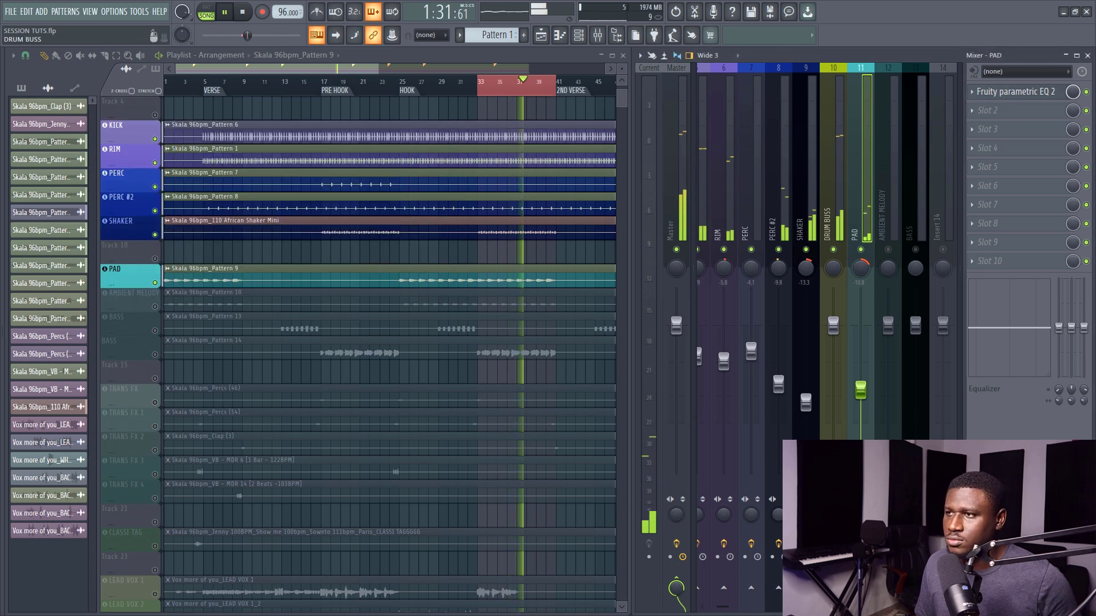
Lower the SHAKER to about -14.8 dB, settle the PAD volume at about -9.1 dB and stop playback.
left_click_drag(858, 404, 858, 405)
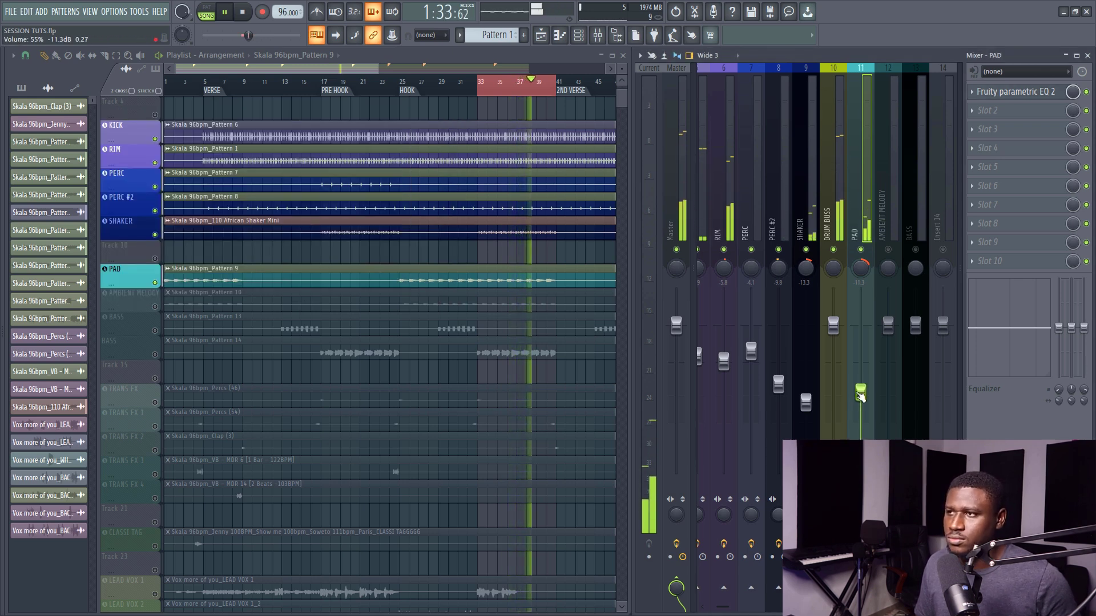
scroll(774, 189, "up", 3)
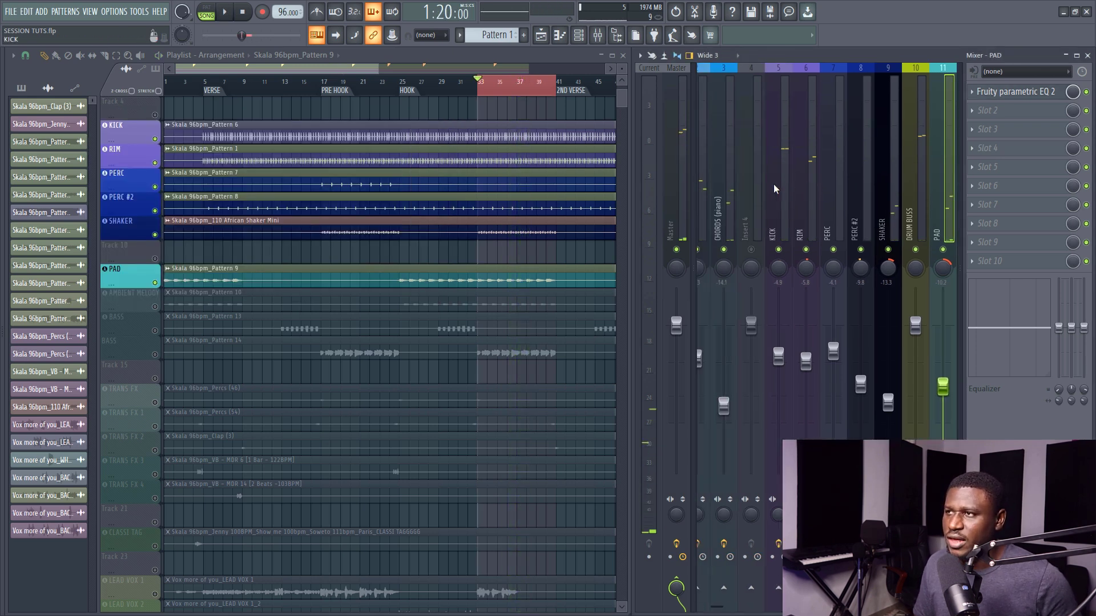
left_click(882, 201)
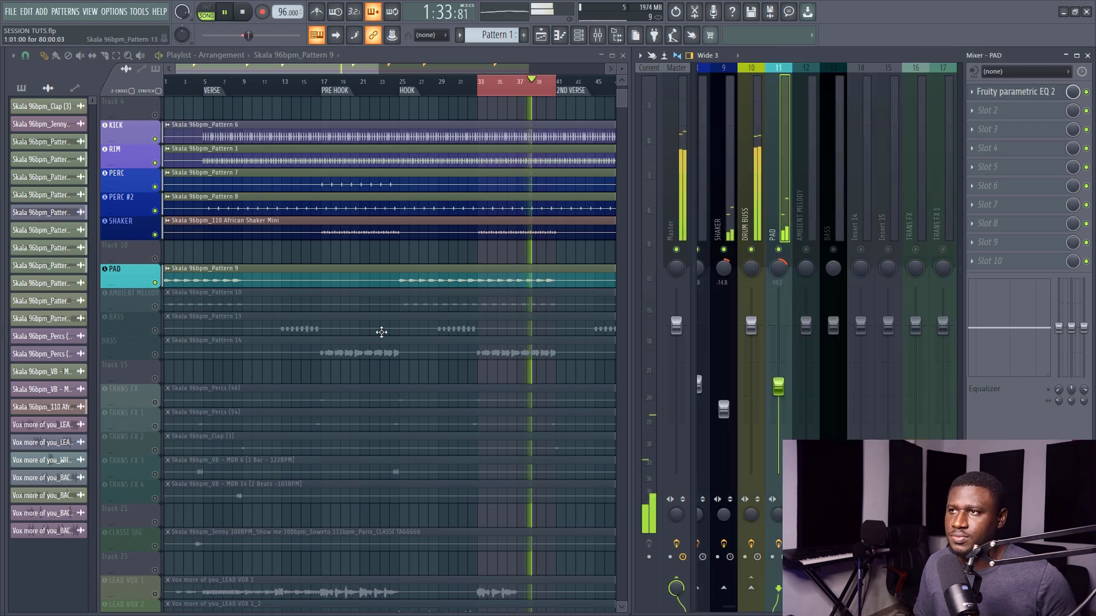
left_click_drag(778, 386, 778, 380)
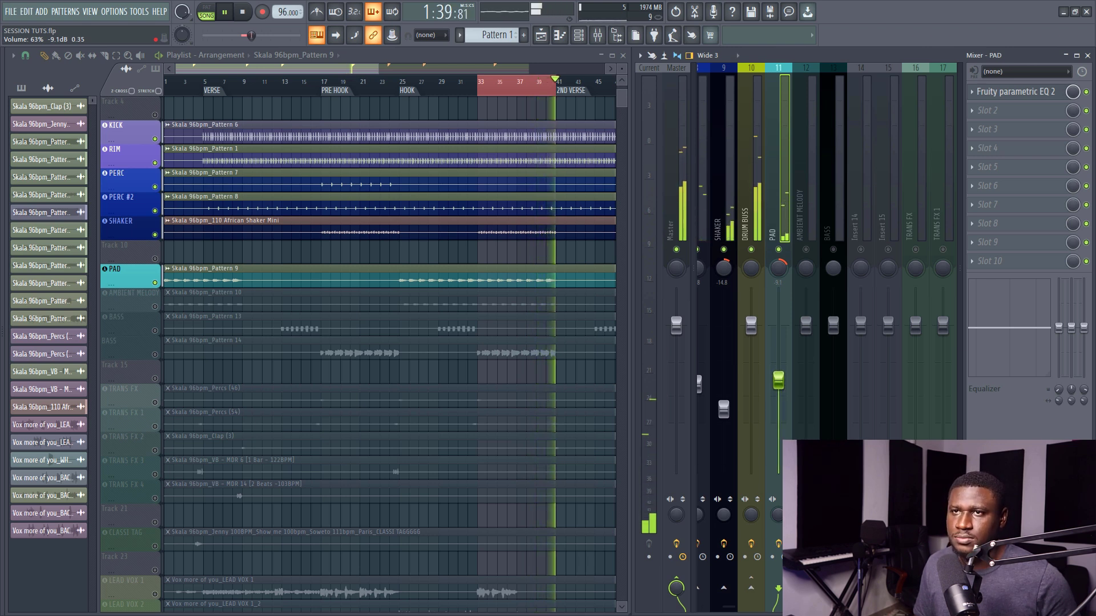
key("space")
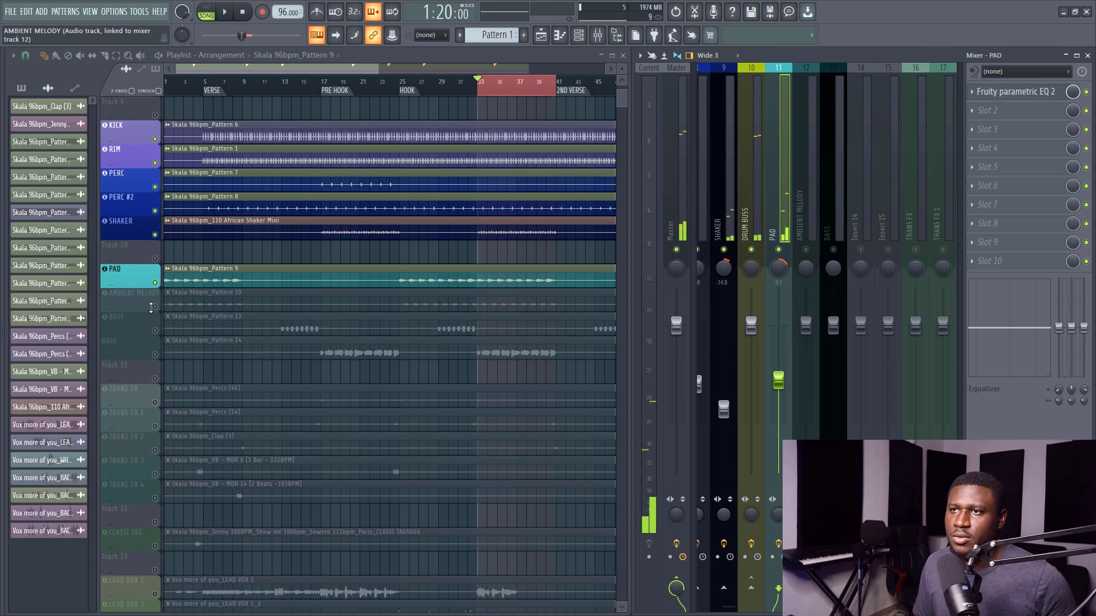
Unmute the AMBIENT MELODY in the playlist and enable its mixer channel.
left_click(161, 307)
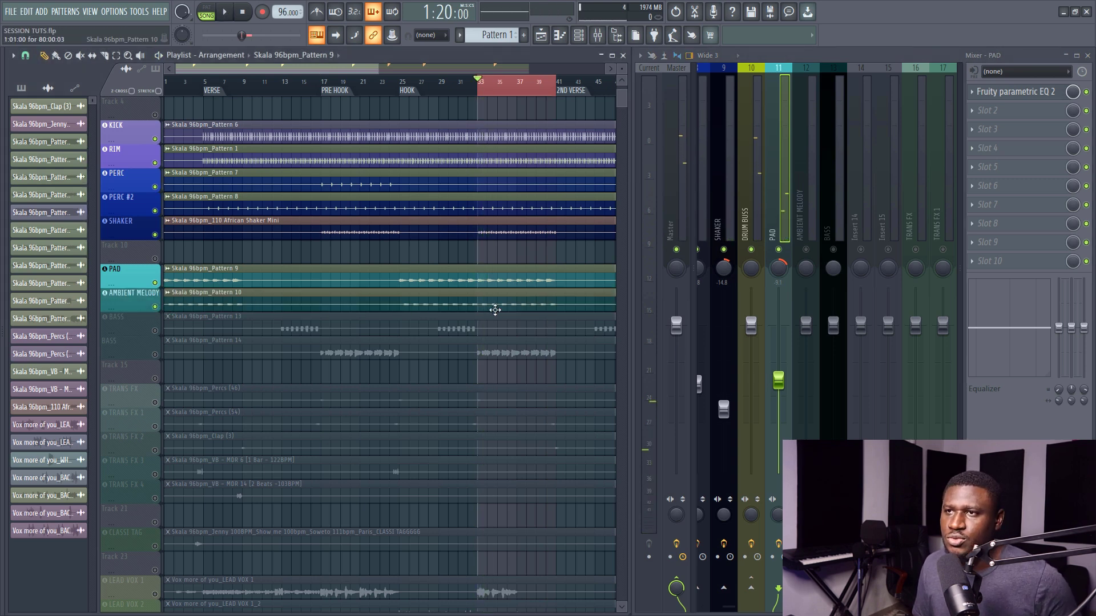
double_click(513, 308)
double_click(514, 303)
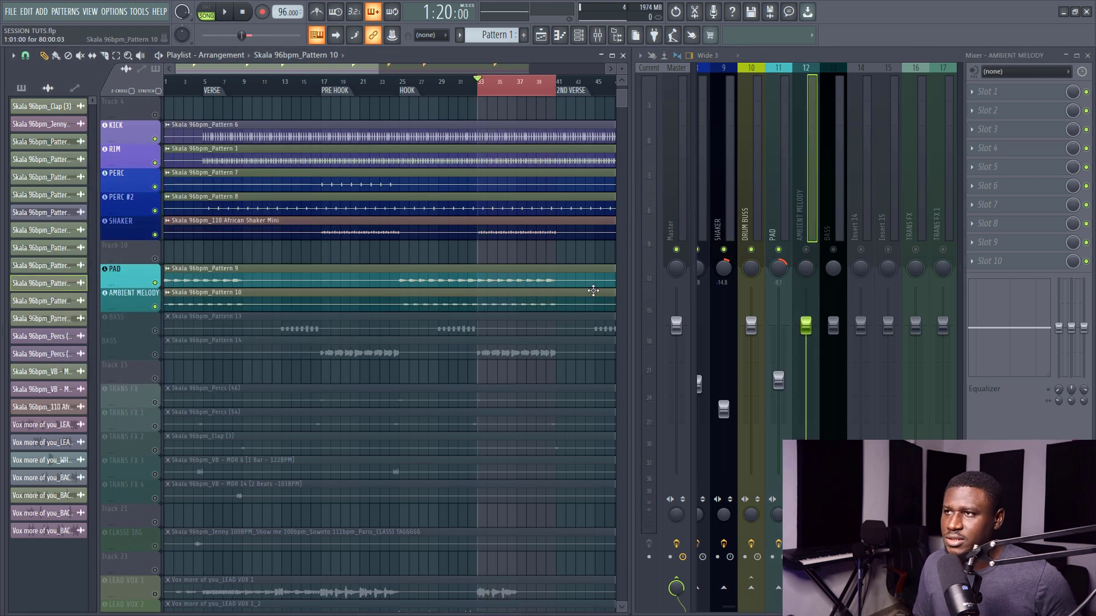
left_click(806, 250)
Play the loop, pan the AMBIENT MELODY 37% left and balance its volume at about -7.3 dB.
key("space")
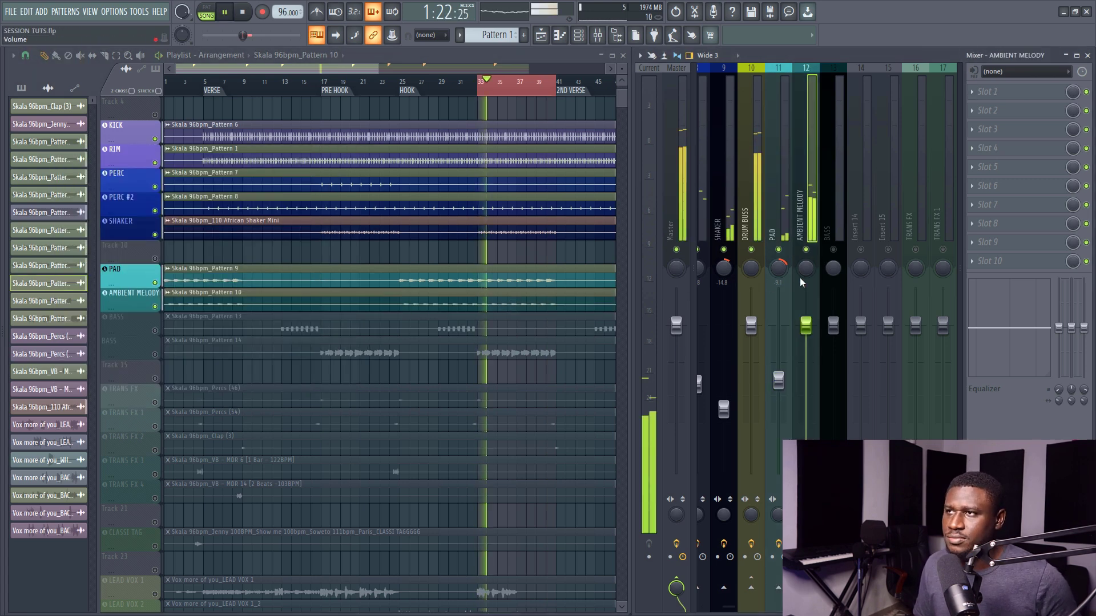
mouse_move(805, 269)
left_mouse_down()
mouse_move(805, 290)
mouse_move(805, 272)
left_mouse_up()
left_click_drag(806, 325, 805, 328)
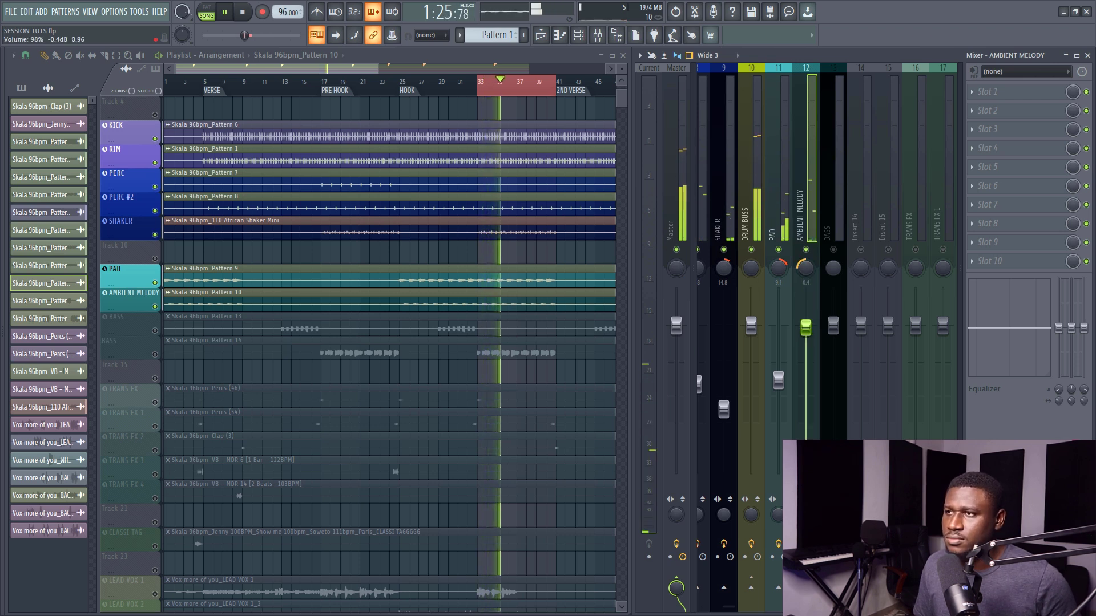
left_click_drag(806, 268, 805, 267)
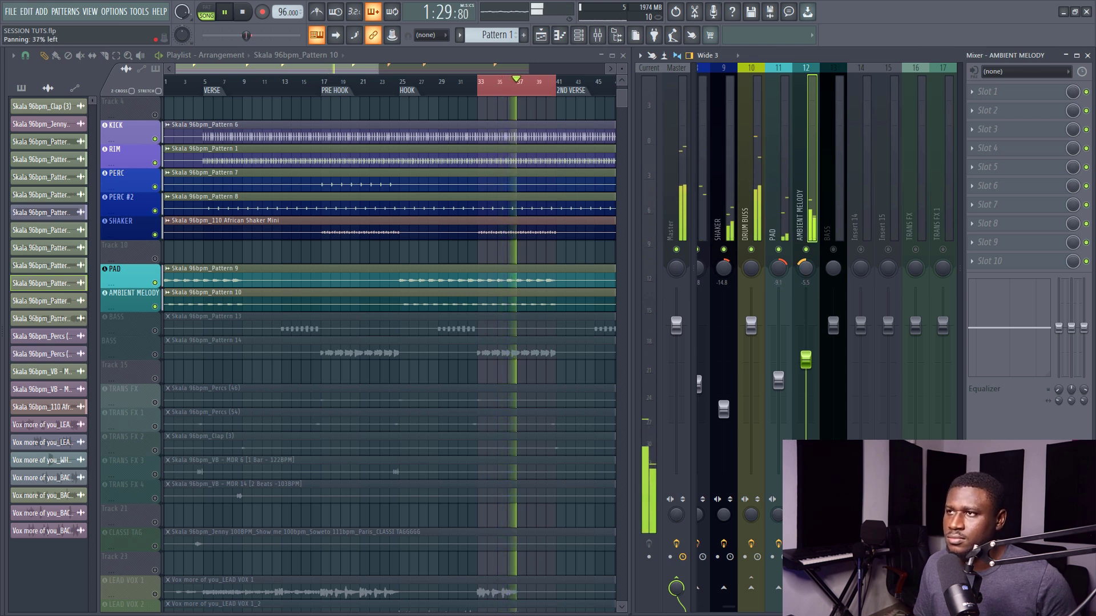
left_click_drag(805, 359, 805, 363)
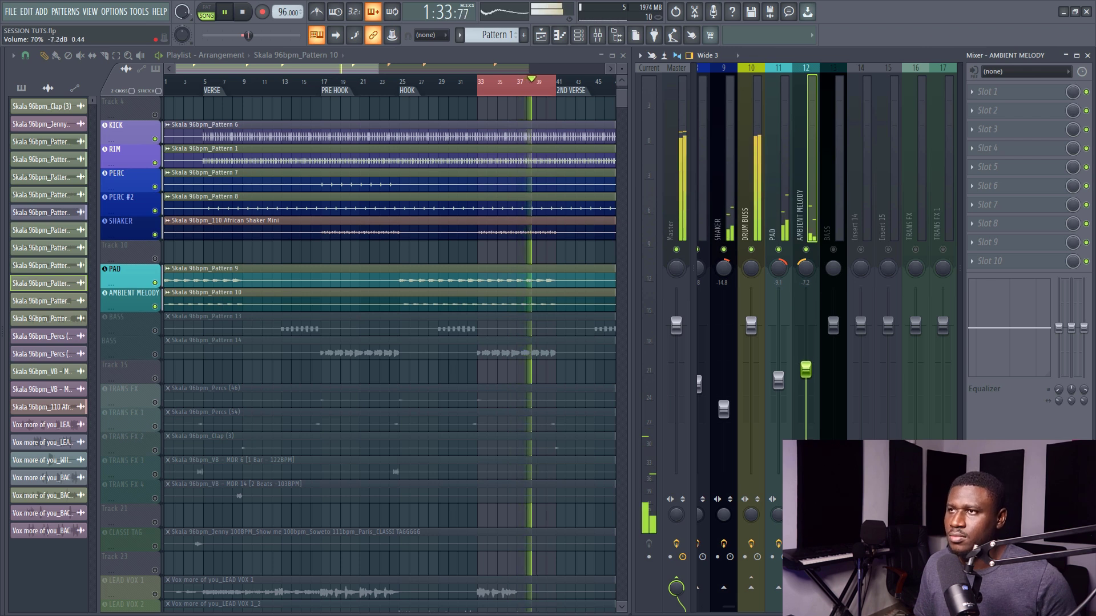
left_click_drag(805, 373, 805, 370)
key("space")
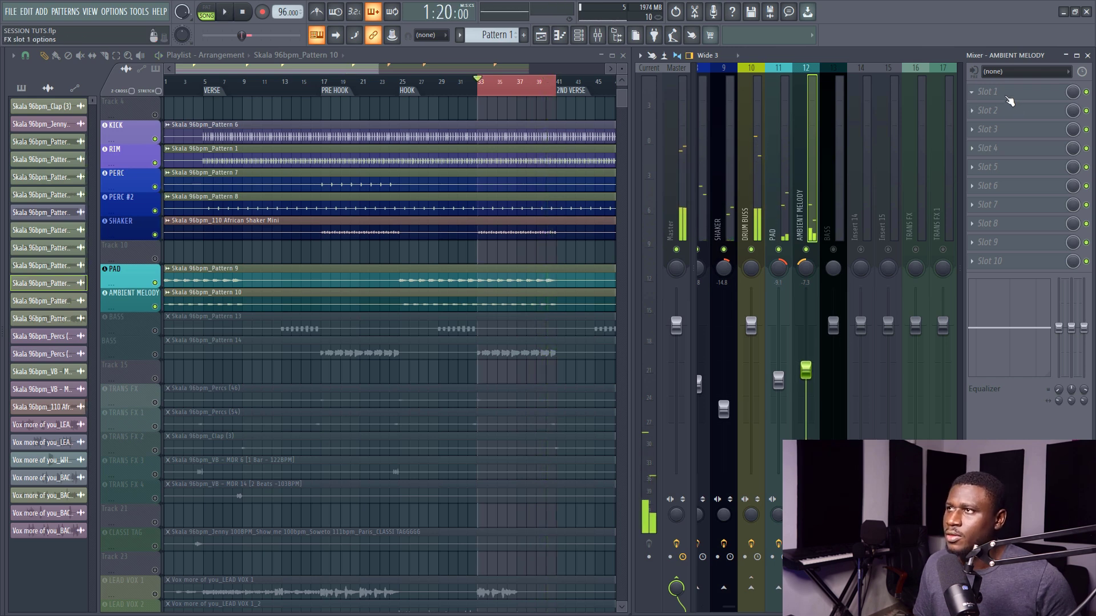
Load Fruity parametric EQ 2 on the AMBIENT MELODY and raise its high-pass cutoff to beside band 4 during playback.
left_click(1016, 106)
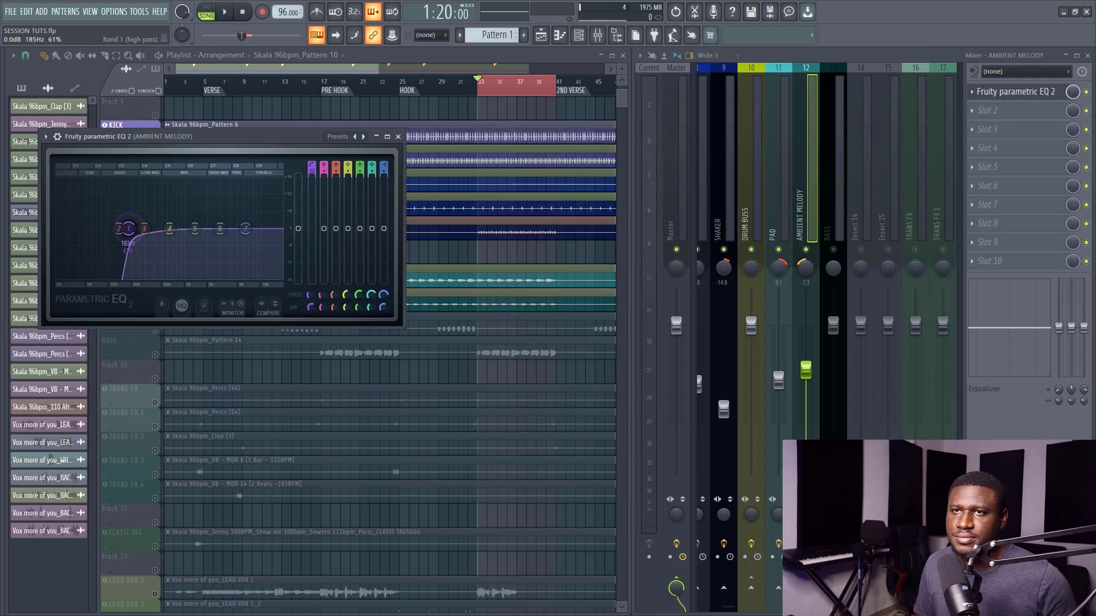
key("space")
left_click_drag(128, 228, 171, 233)
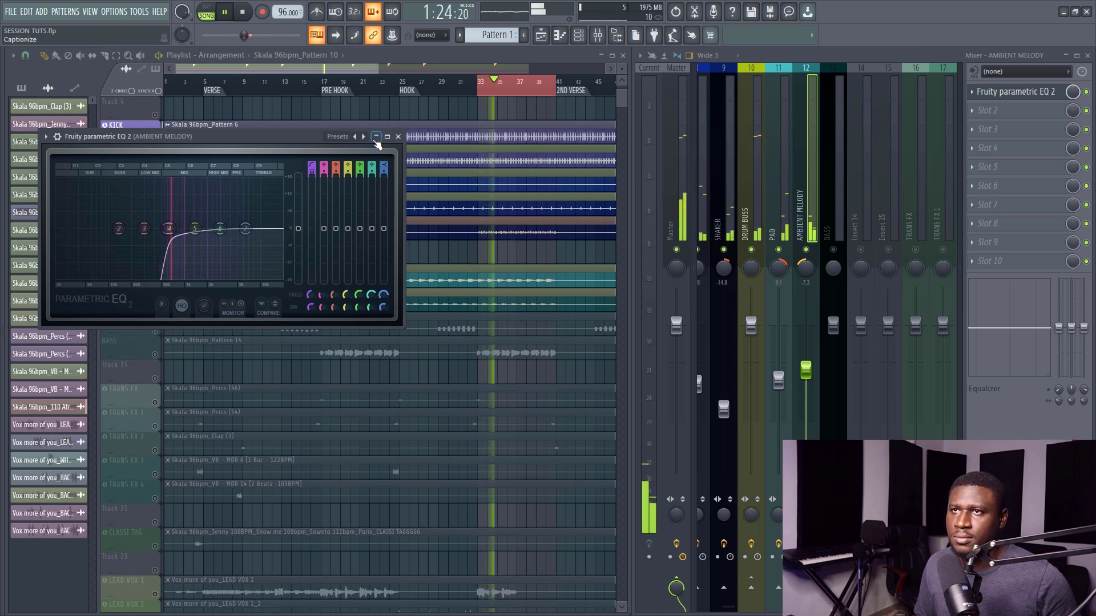
left_click(397, 137)
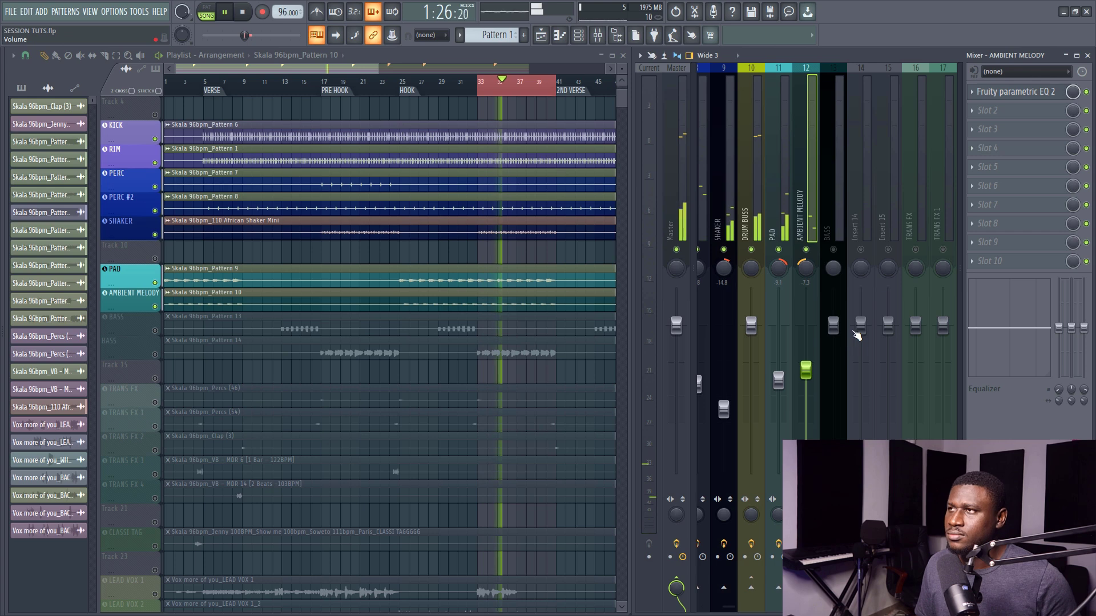
Add Fruity Reeverb 2 as the second effect on the AMBIENT MELODY channel and play the loop.
left_click(1020, 114)
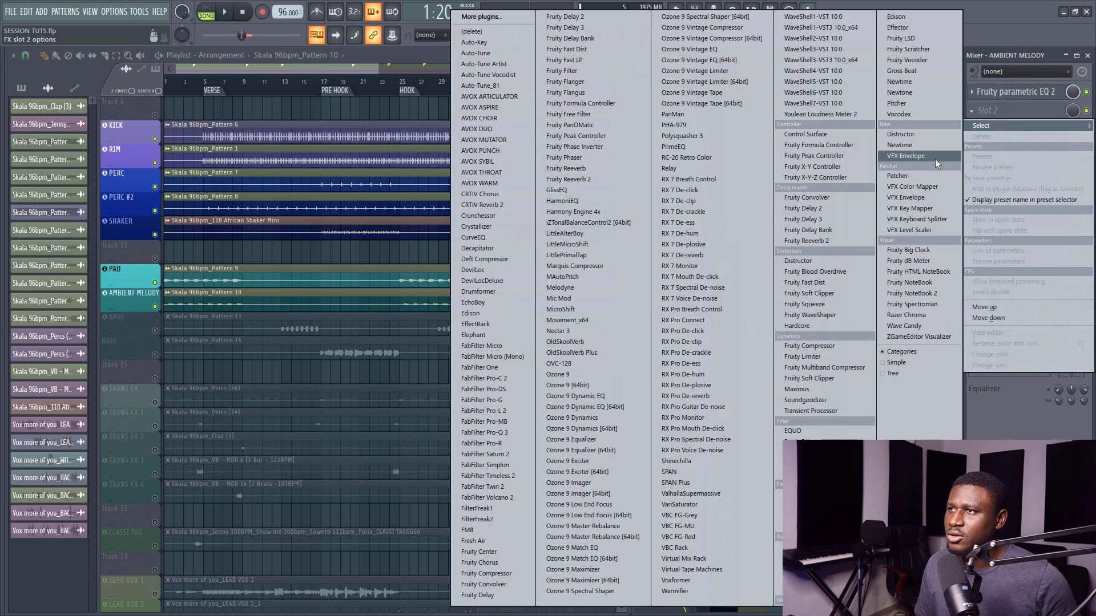
left_click(820, 242)
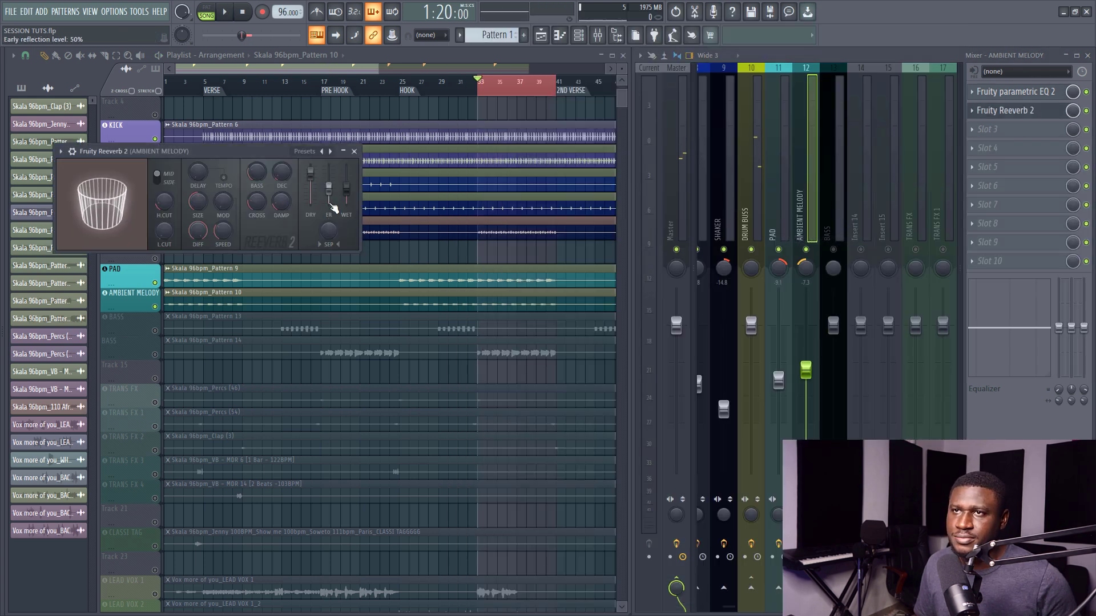
key("space")
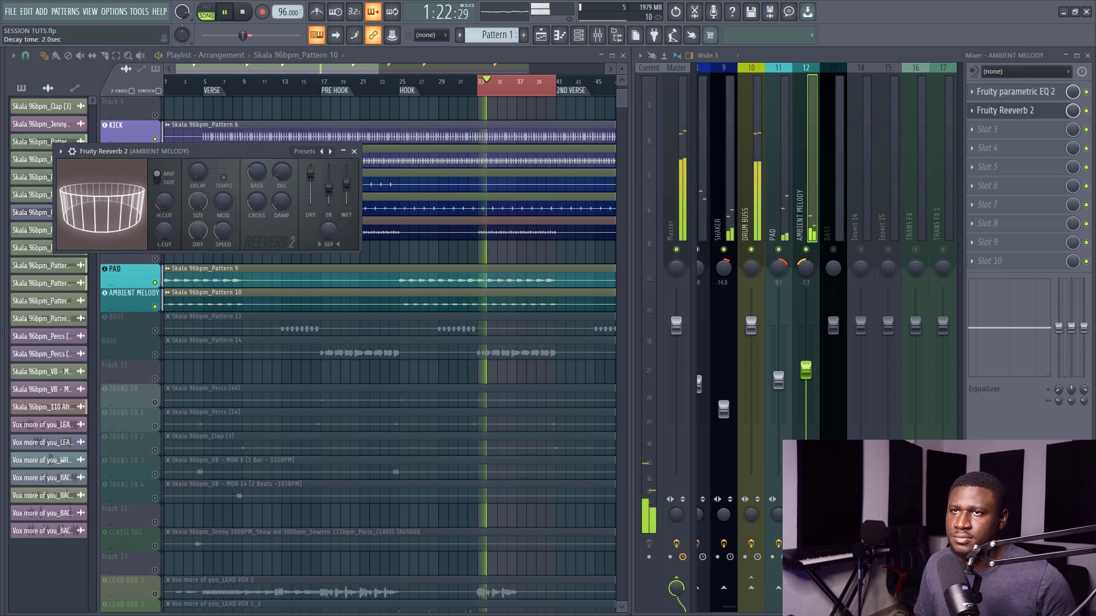
Pan the AMBIENT MELODY 30% left and raise its volume to about -5.6 dB while checking it in the loop.
left_click_drag(806, 371, 805, 358)
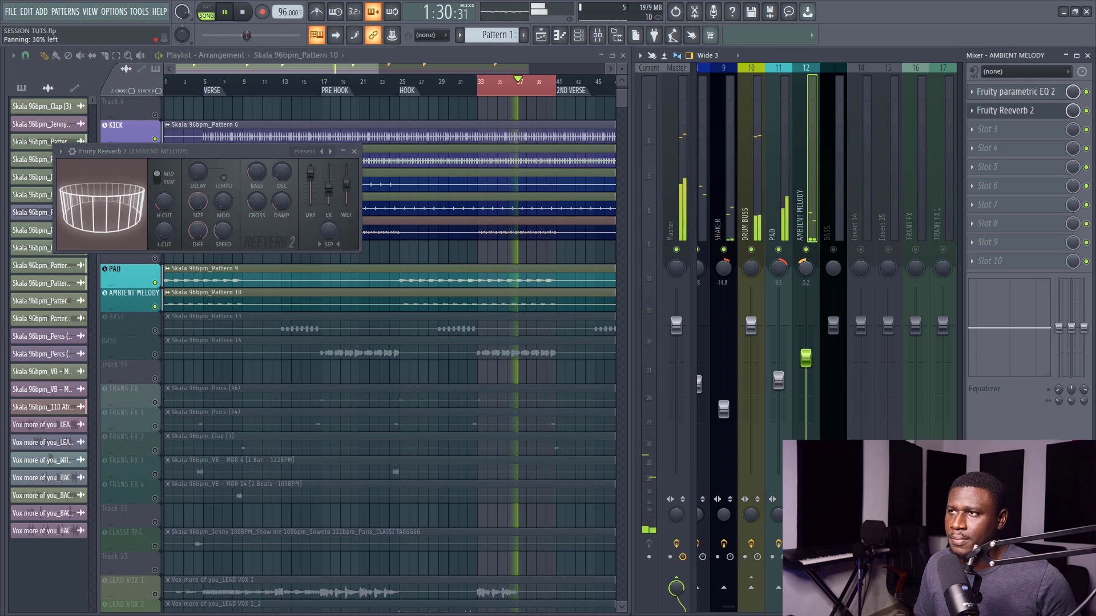
left_click(1015, 113)
left_click(1016, 114)
key("space")
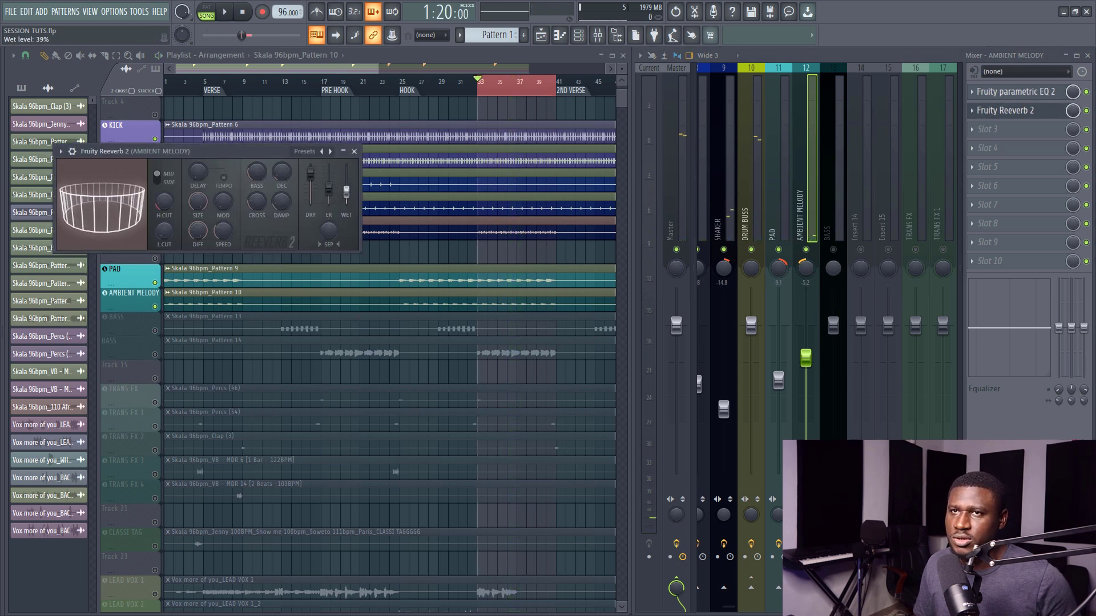
key("space")
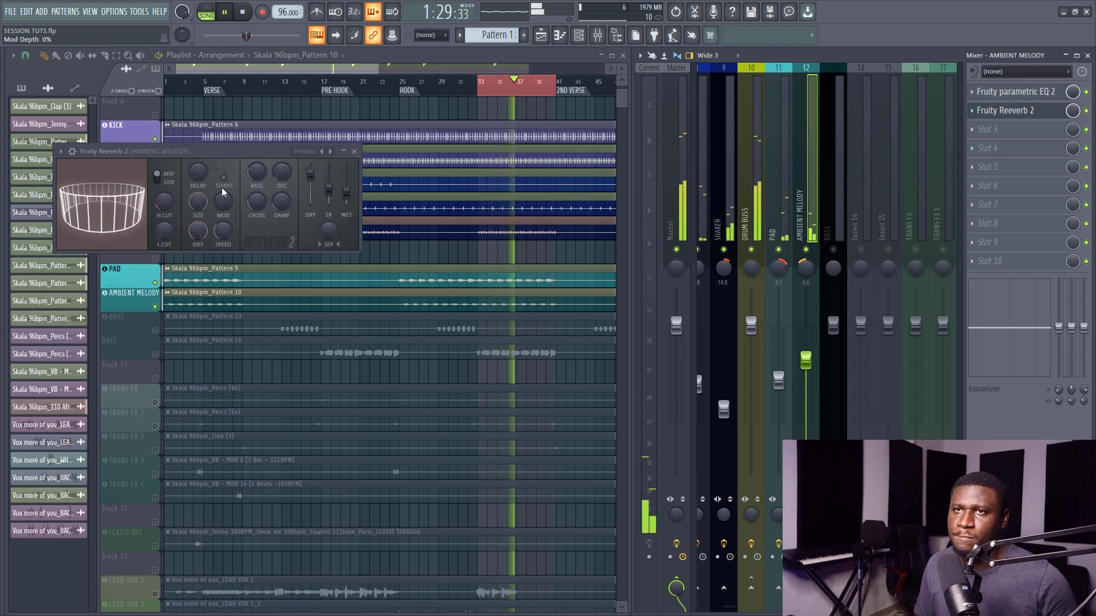
Adjust the delay and decay of the AMBIENT MELODY's Fruity Reeverb 2 during playback, and close it.
left_click_drag(193, 177, 193, 166)
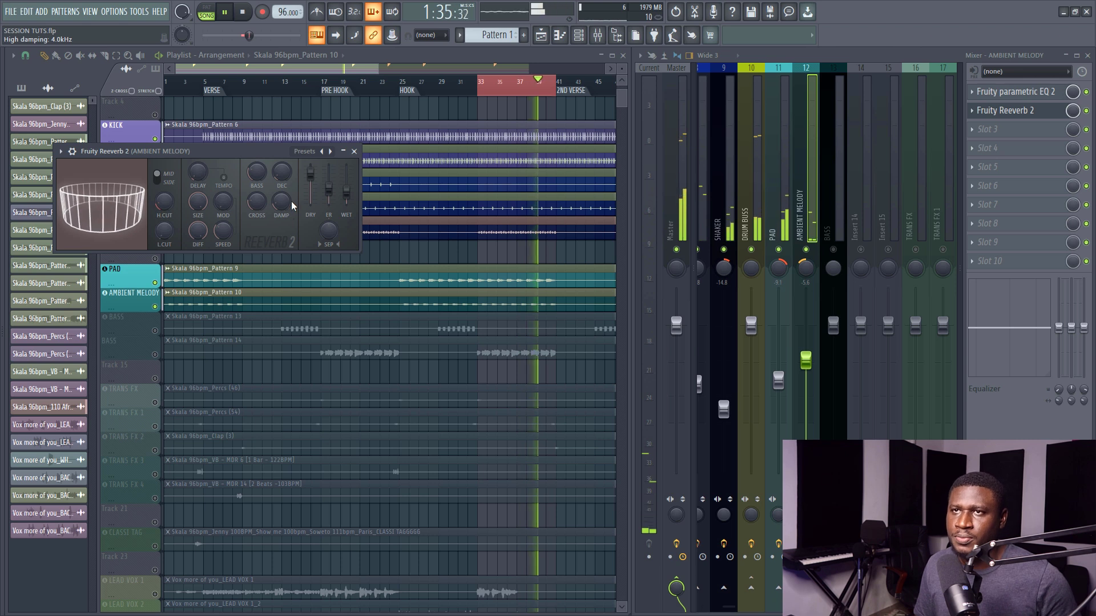
left_click_drag(275, 177, 275, 175)
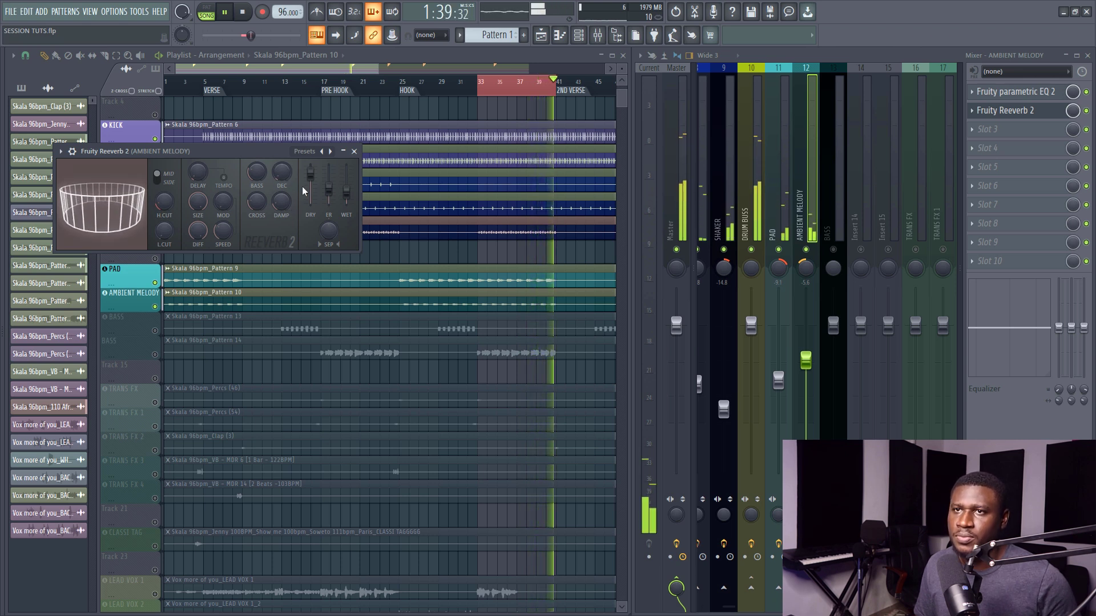
left_click(354, 151)
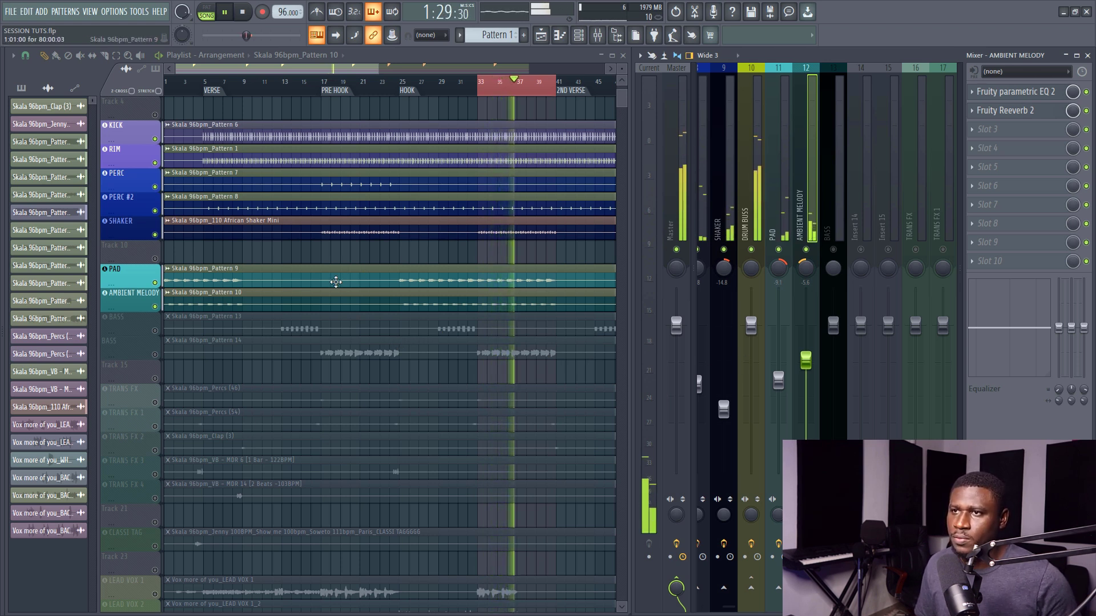
key("space")
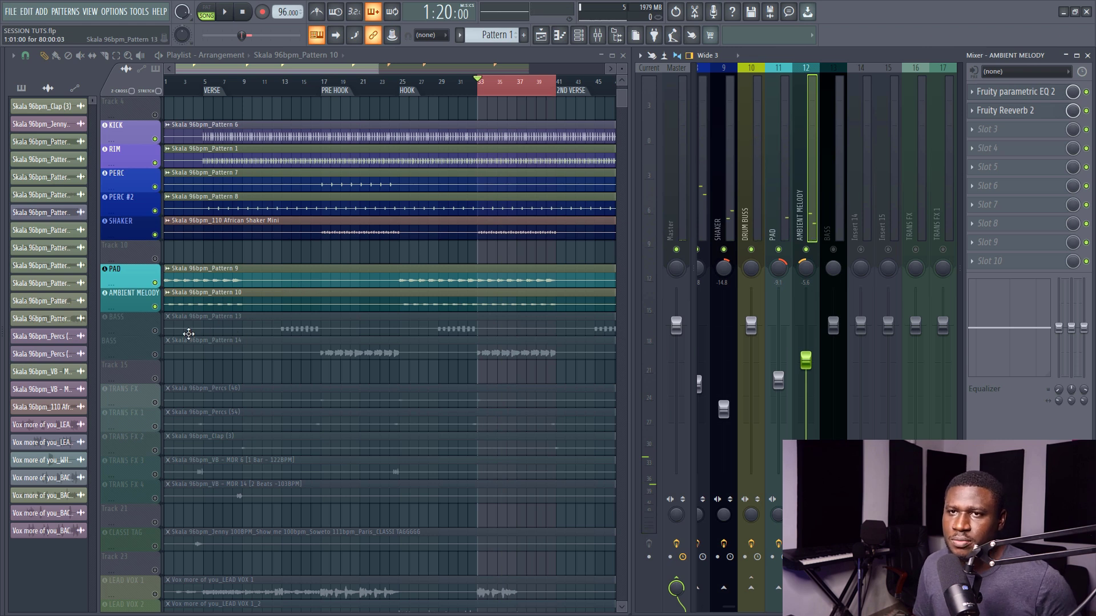
Unmute the BASS track holding Pattern 13, clear the playlist's loop selection and bring up the enabled BASS mixer channel.
left_click(155, 330)
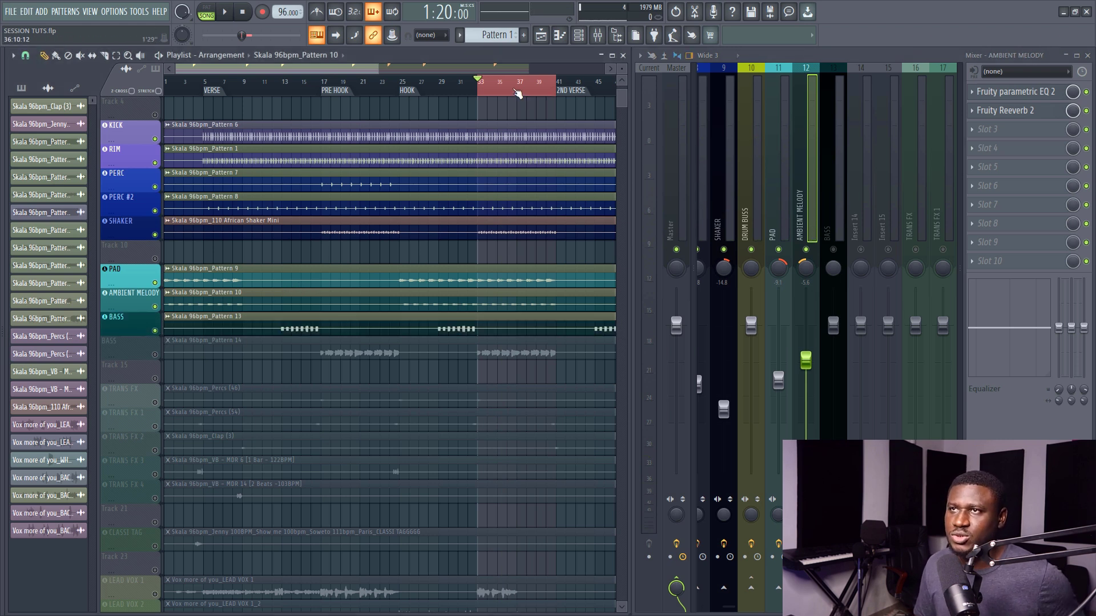
right_click(514, 91)
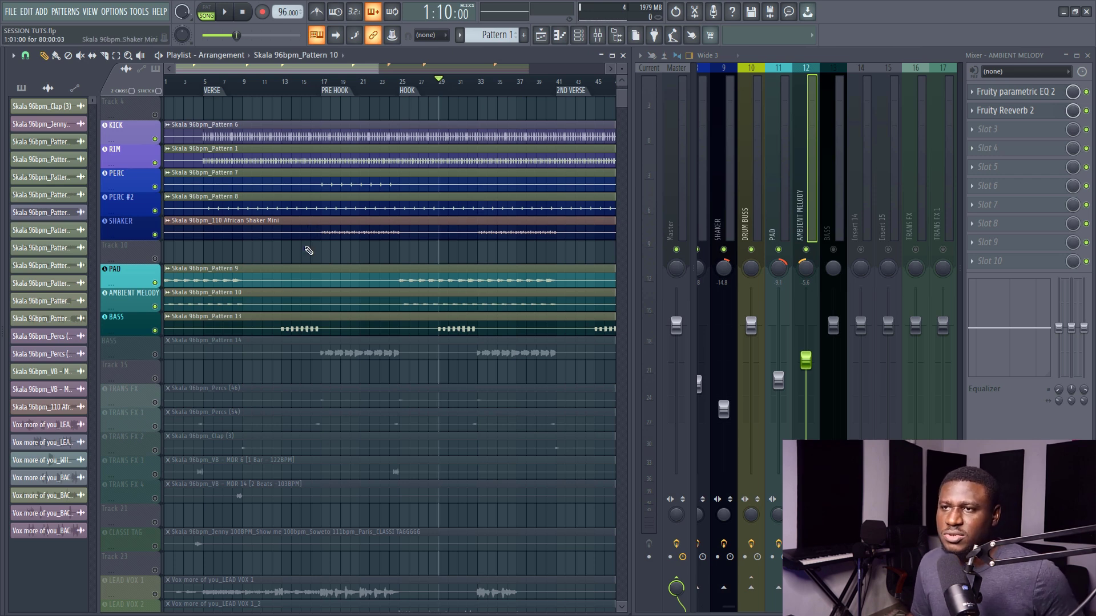
double_click(441, 331)
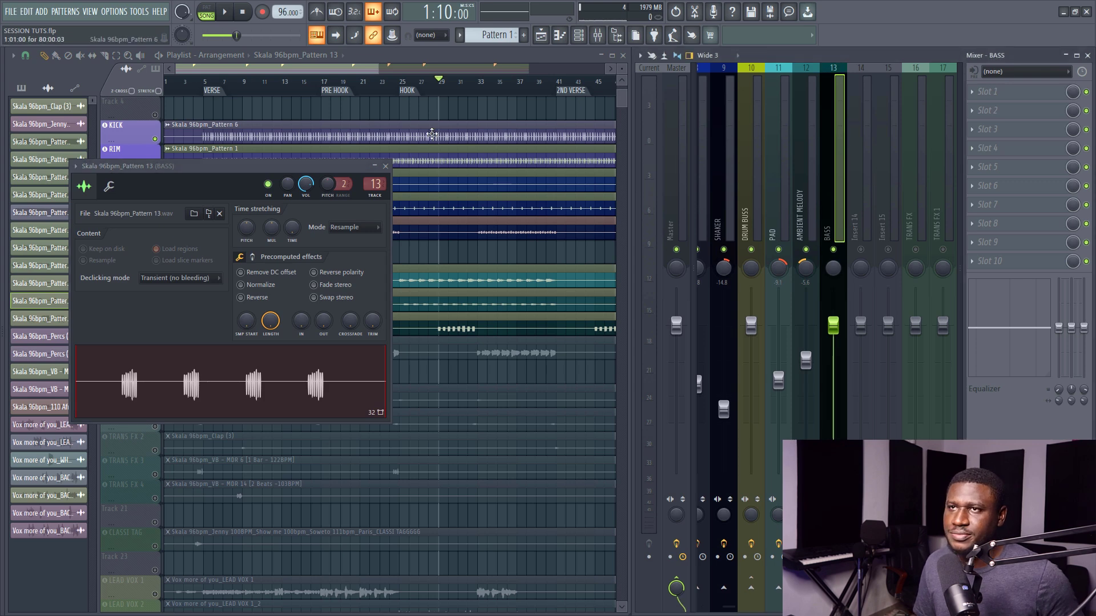
key("space")
key("Escape")
Play from bar 29 and balance the BASS volume at about -9.0 dB.
key("space")
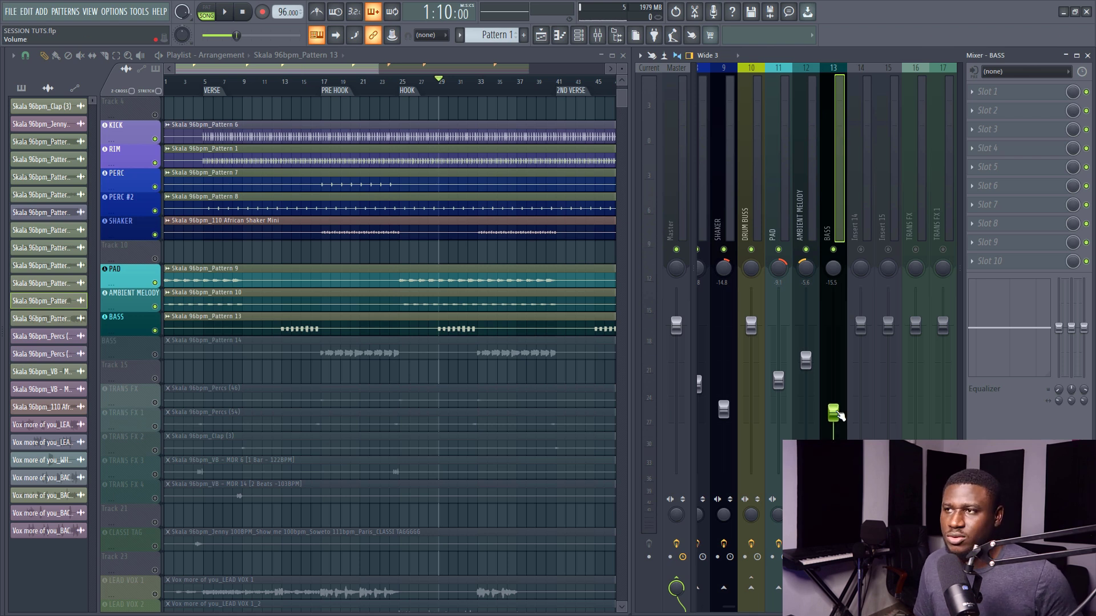
key("space")
left_click_drag(839, 416, 833, 384)
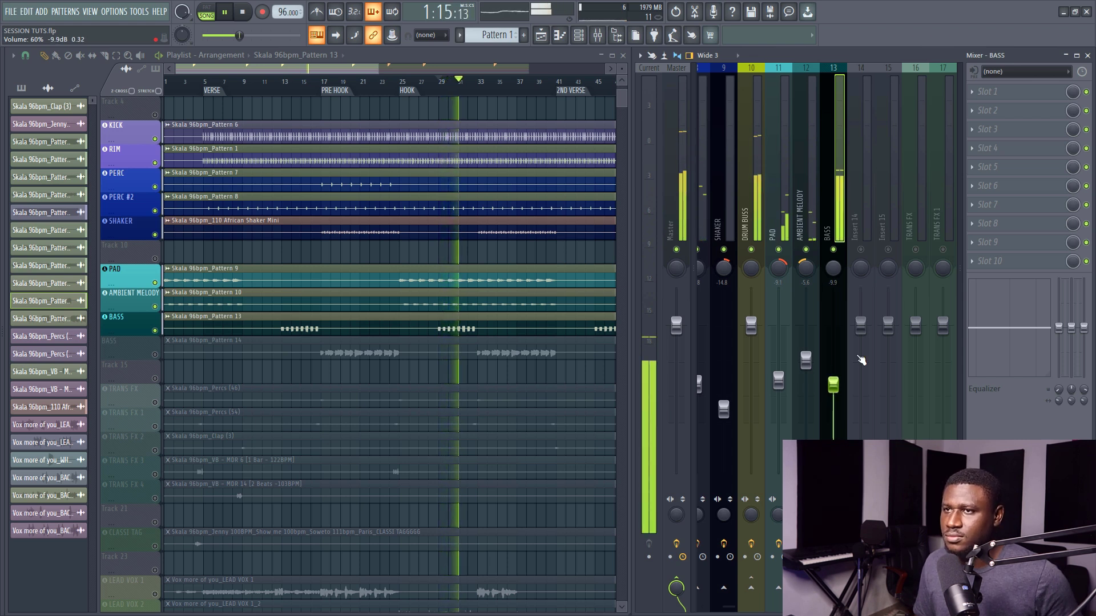
left_click_drag(834, 384, 833, 380)
key("space")
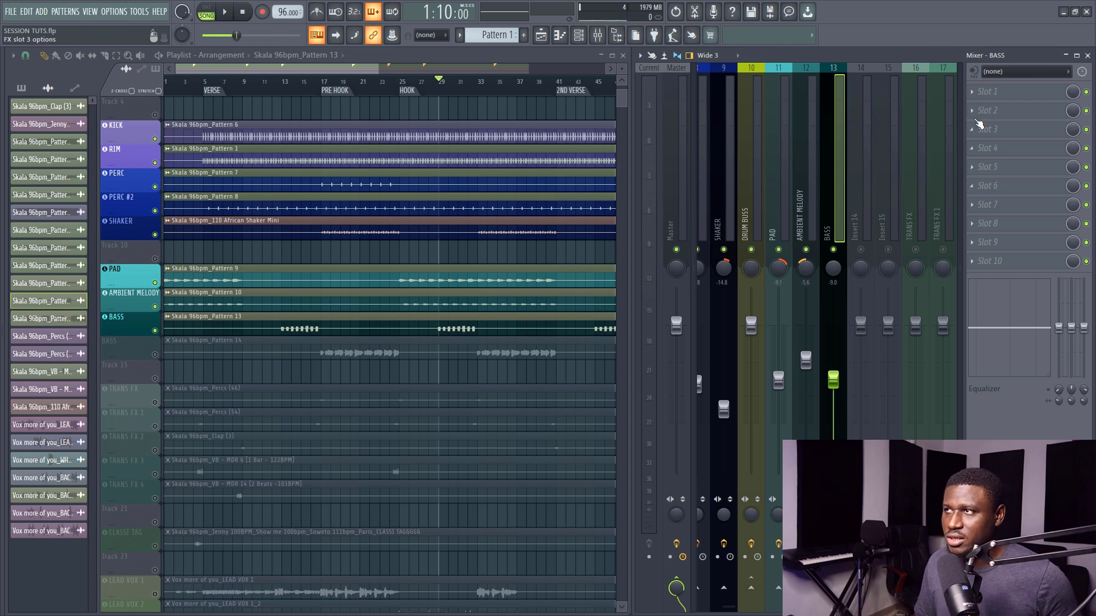
Load Fruity parametric EQ 2 as the first effect on the BASS and change band 1 to High pass.
left_click(1016, 95)
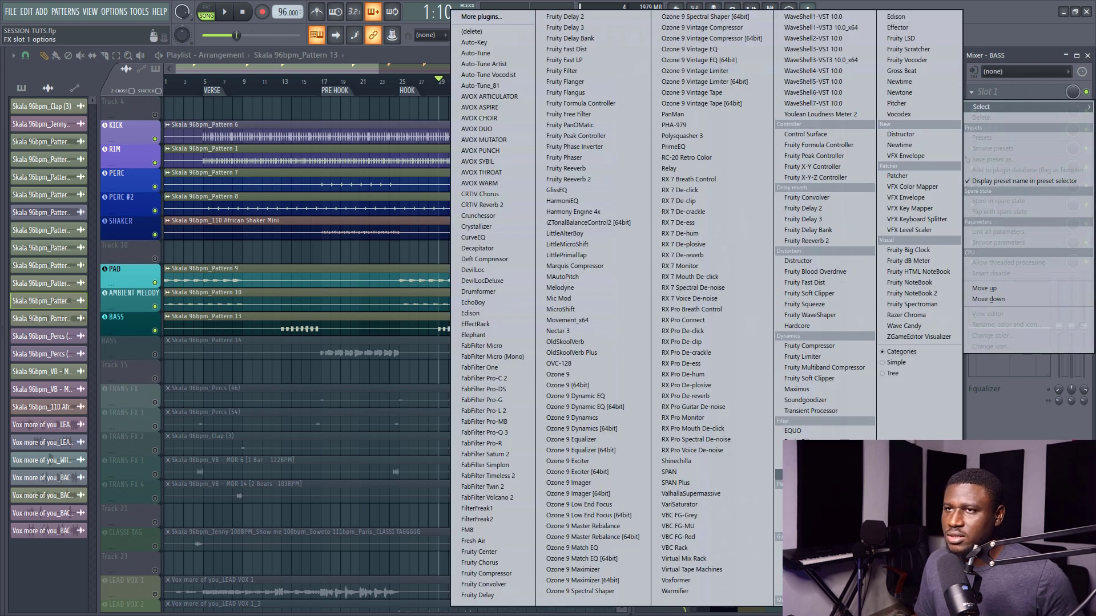
left_click(813, 475)
left_click_drag(244, 166, 522, 193)
key("space")
right_click(399, 284)
mouse_move(417, 315)
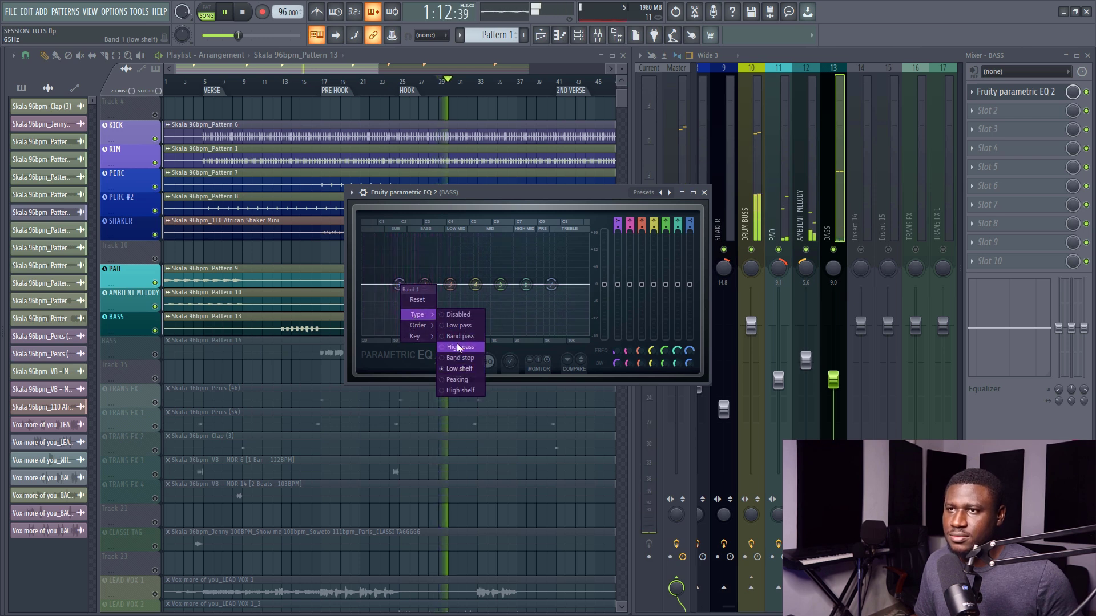
left_click(459, 347)
Set the BASS EQ's band 1 order to Steep 8 and place its cutoff in the sub range during playback.
right_click(400, 285)
mouse_move(417, 326)
left_click(456, 328)
left_click_drag(400, 284, 380, 285)
key("space")
key("space")
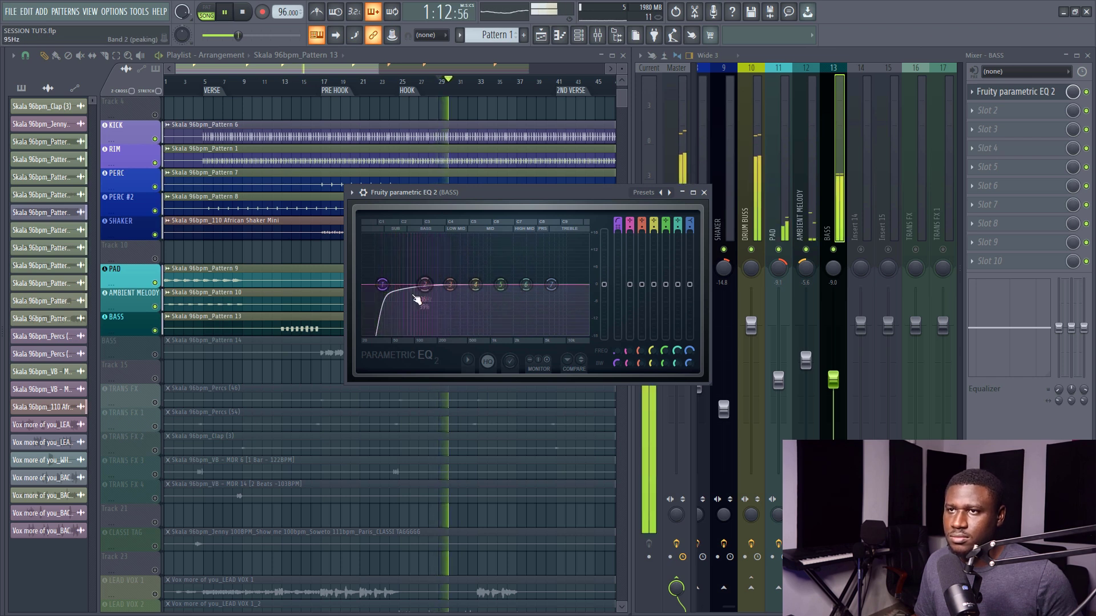
left_click_drag(382, 285, 386, 285)
key("space")
Turn band 7 of the BASS EQ into a Steep 8 low-pass filter at about 1072 Hz, and close the EQ.
right_click(551, 284)
mouse_move(573, 331)
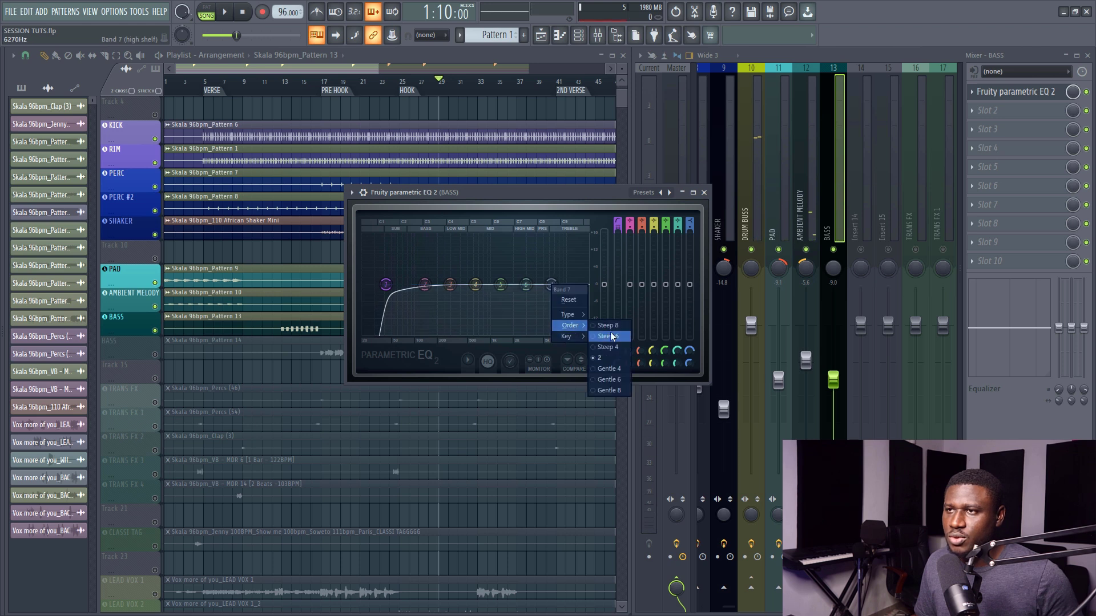
left_click(610, 328)
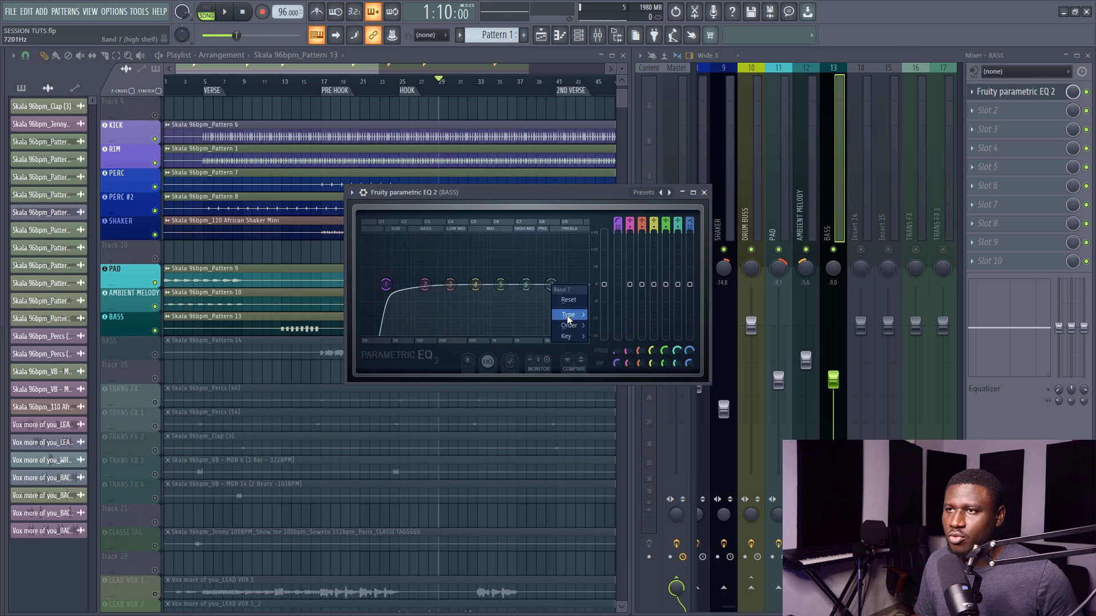
left_click(609, 325)
left_click_drag(551, 285, 491, 284)
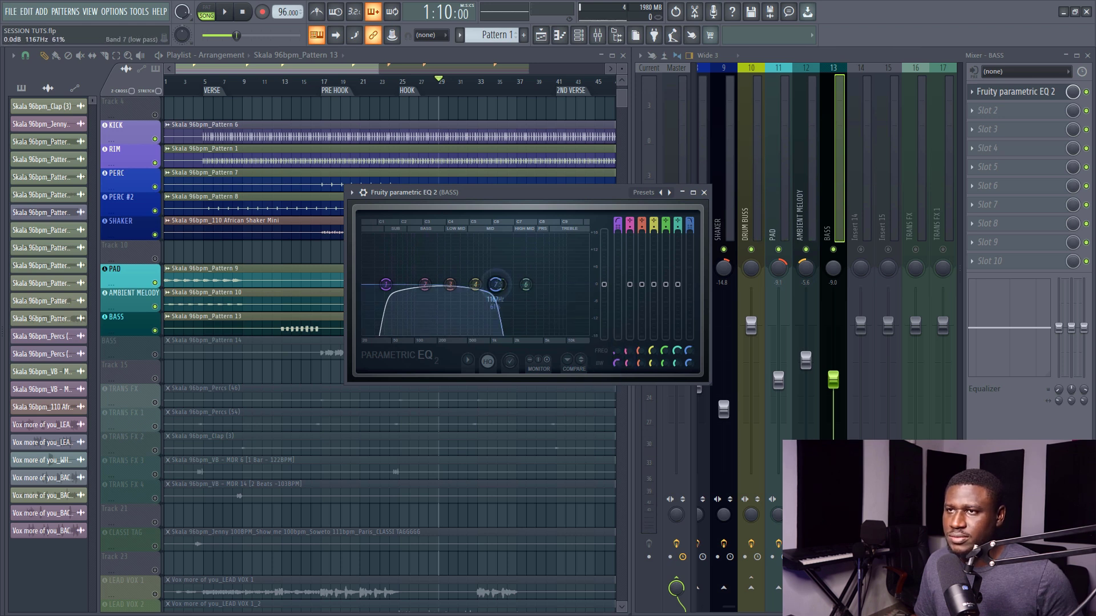
key("space")
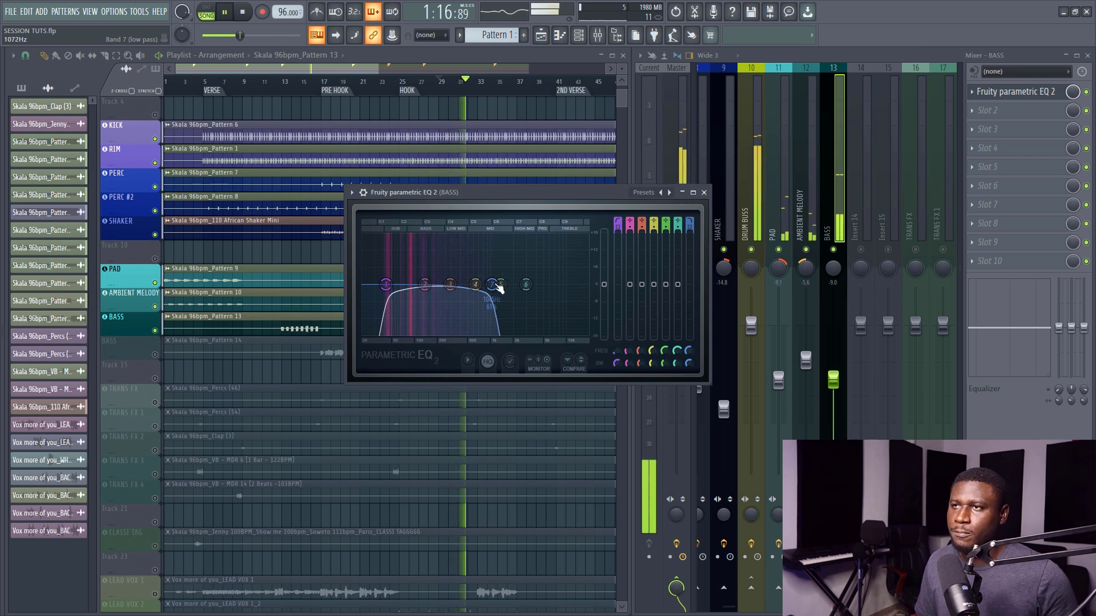
left_click(704, 193)
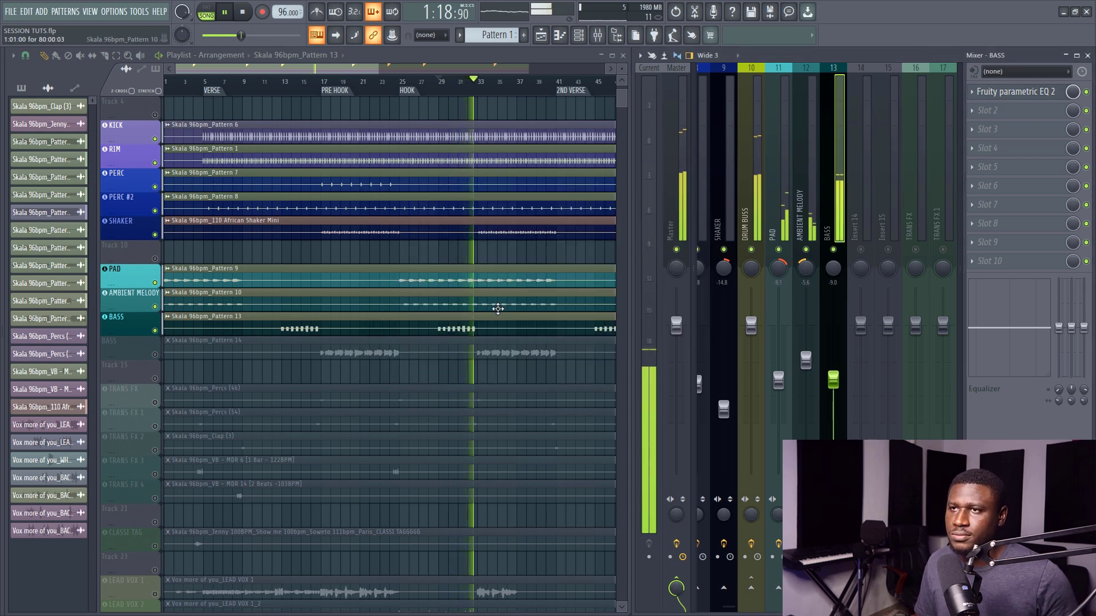
Compare the BASS with the KICK during playback and raise the BASS volume to about -7.5 dB.
scroll(784, 197, "up", 5)
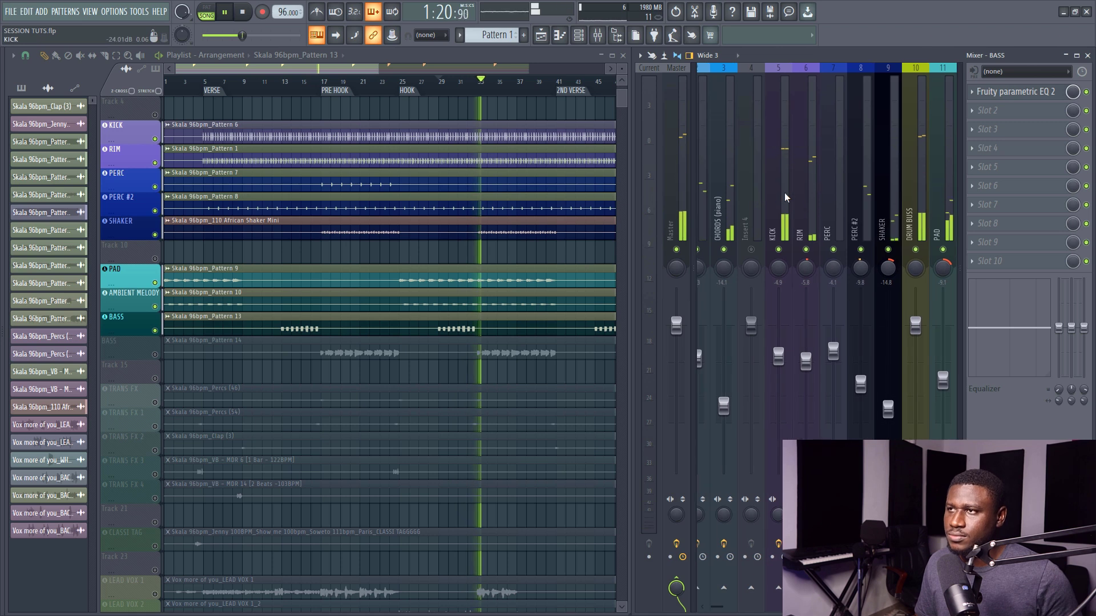
scroll(794, 198, "down", 2)
scroll(794, 199, "down", 4)
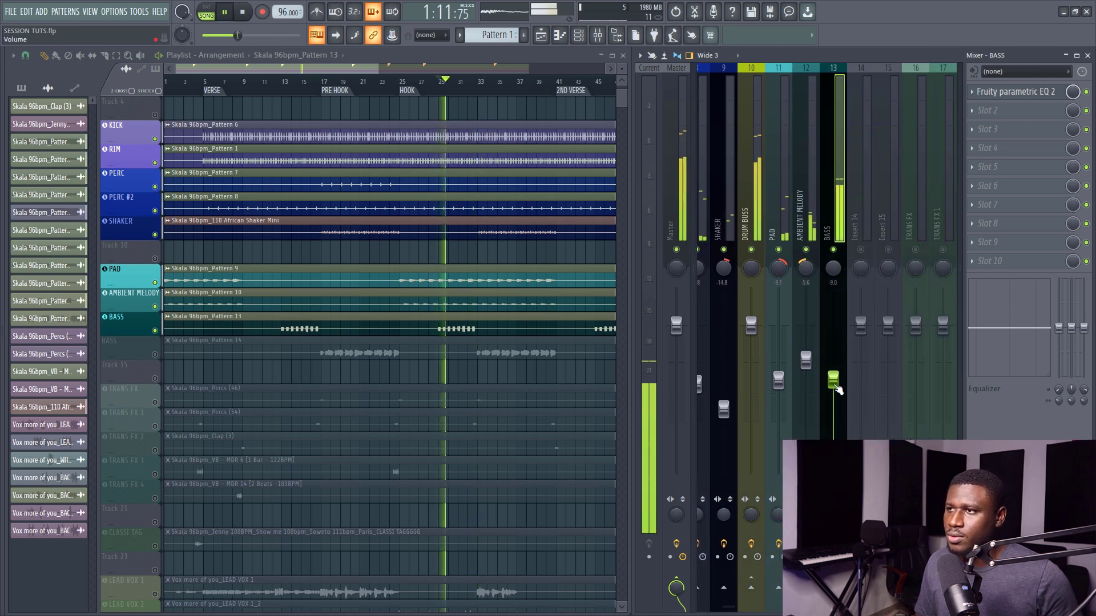
left_click_drag(833, 374, 834, 376)
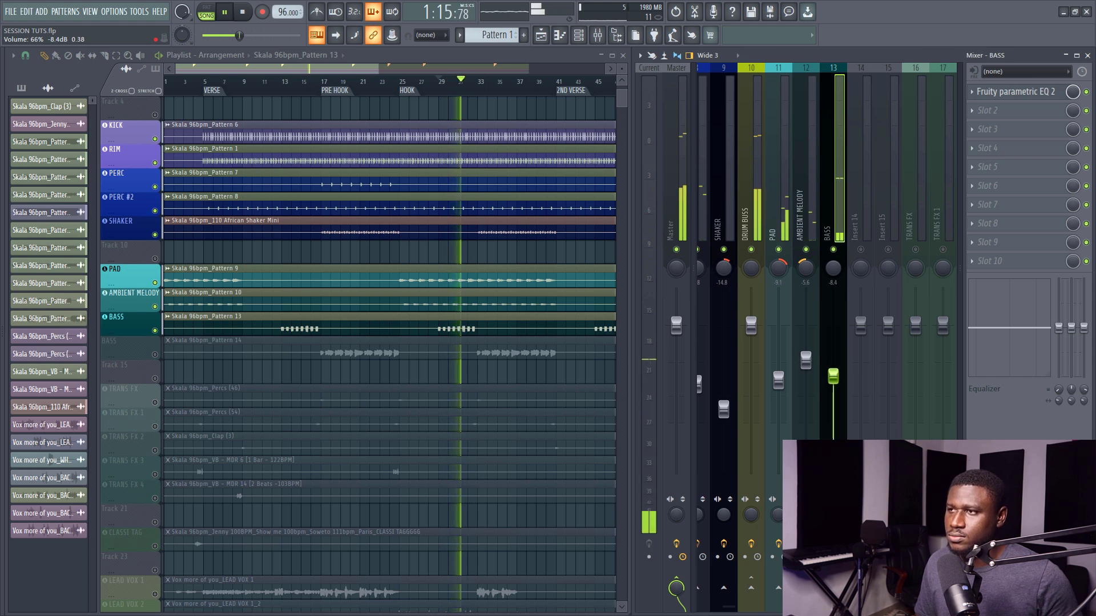
key("space")
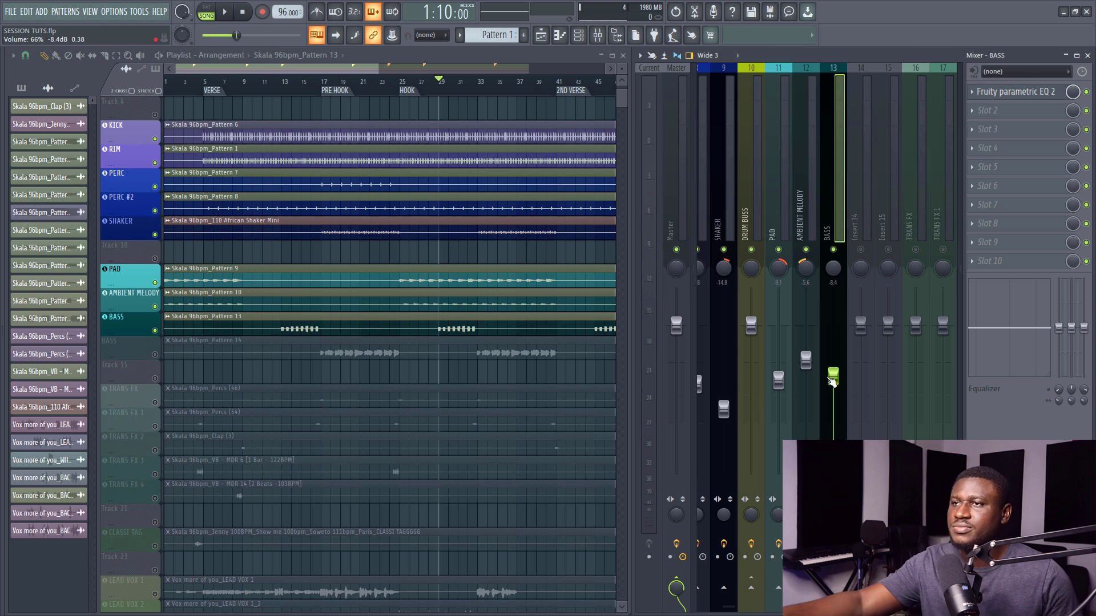
key("space")
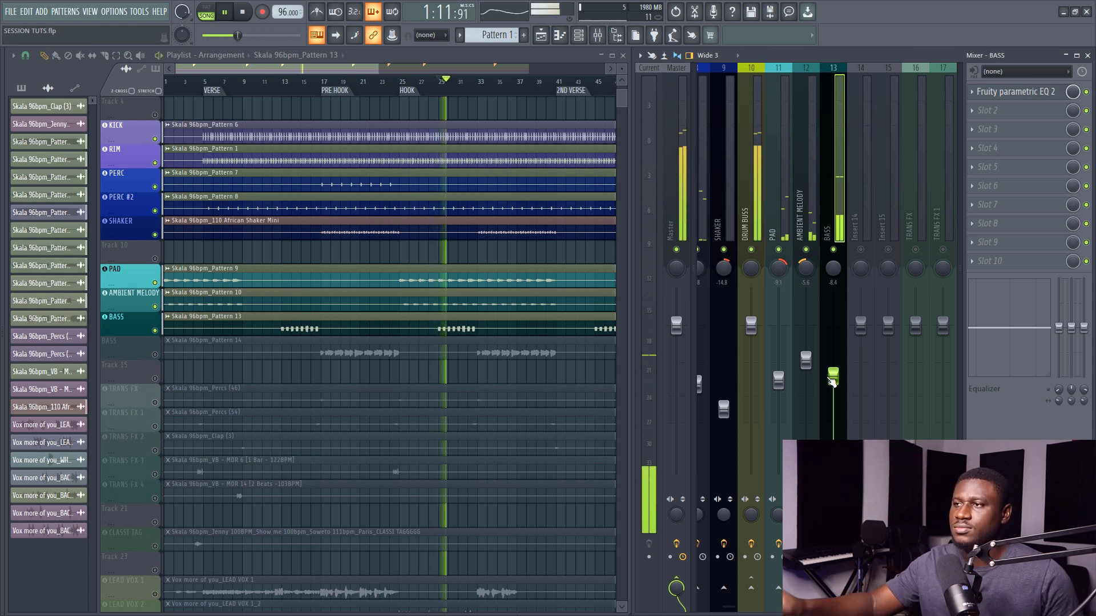
left_click_drag(832, 382, 832, 377)
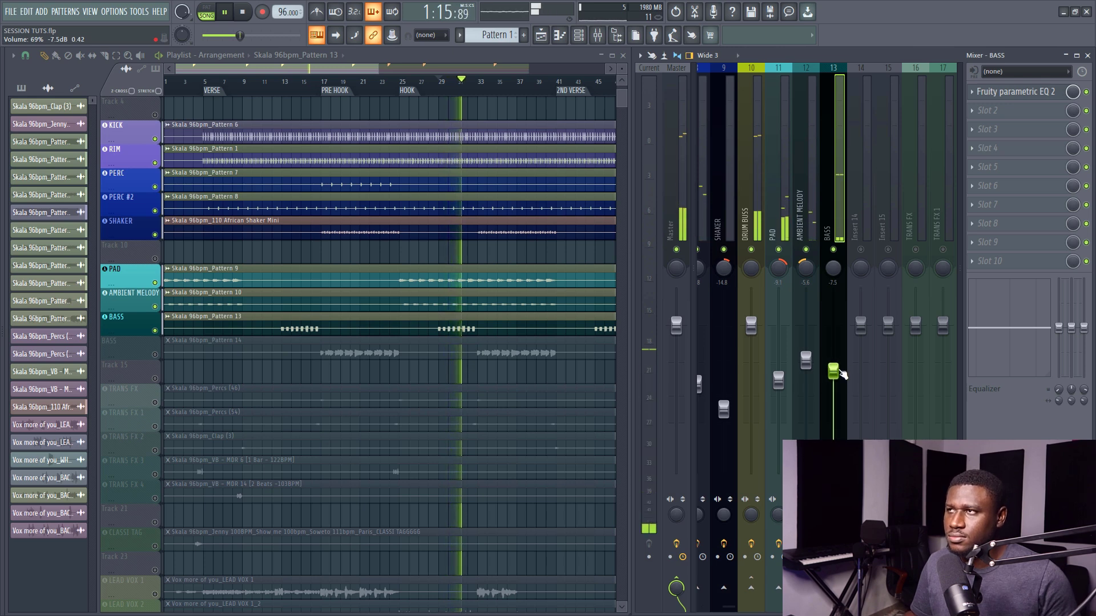
Nudge the high-pass cutoff of the BASS EQ's band 1 slightly higher during playback, and close the EQ.
left_click(1011, 95)
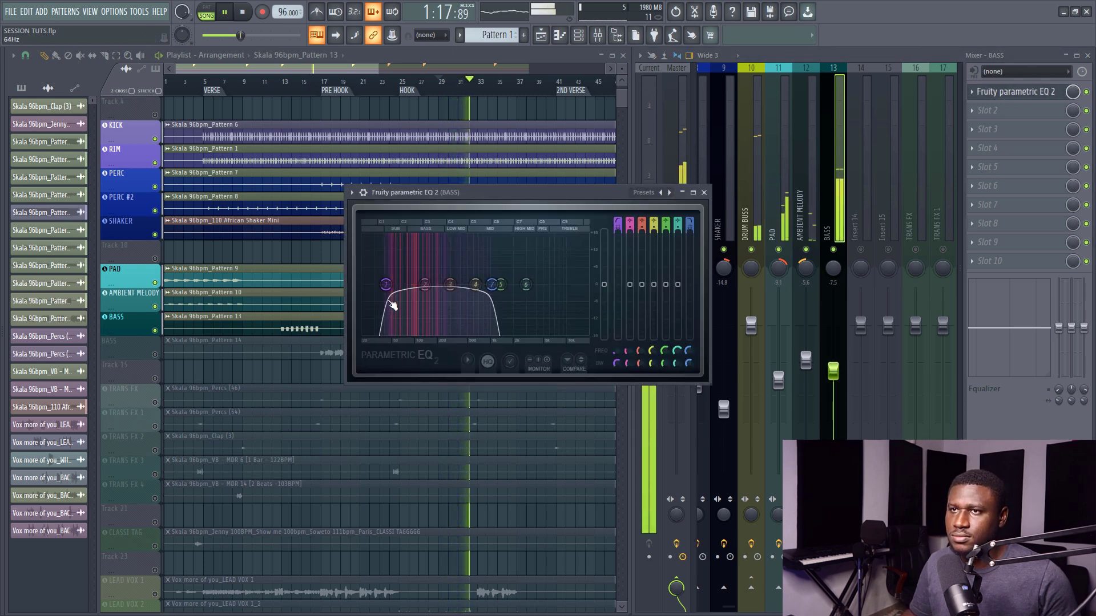
left_click_drag(386, 284, 388, 283)
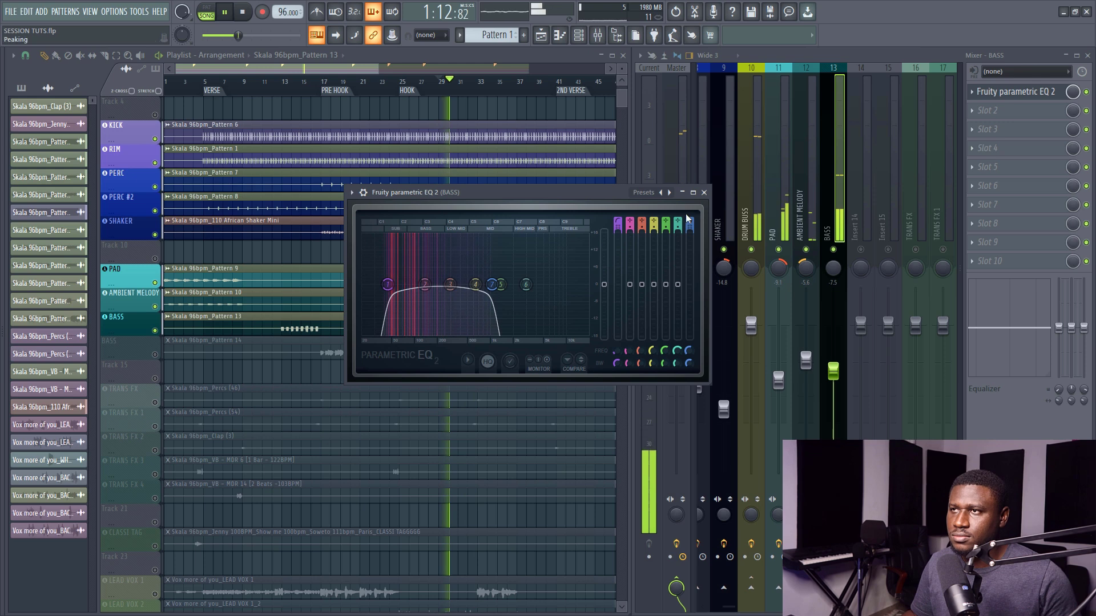
left_click(703, 192)
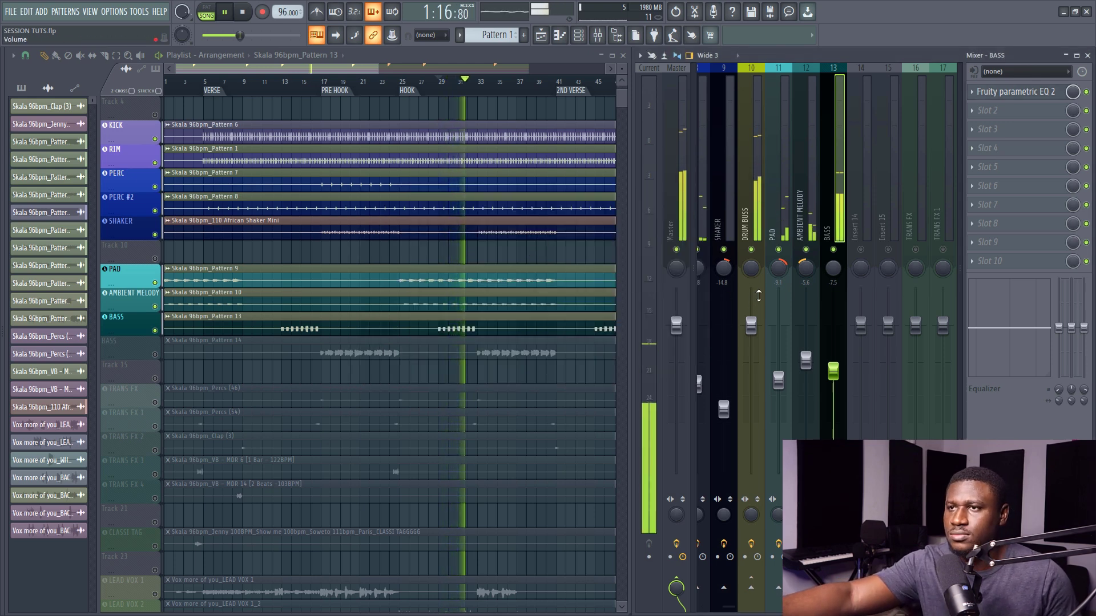
key("space")
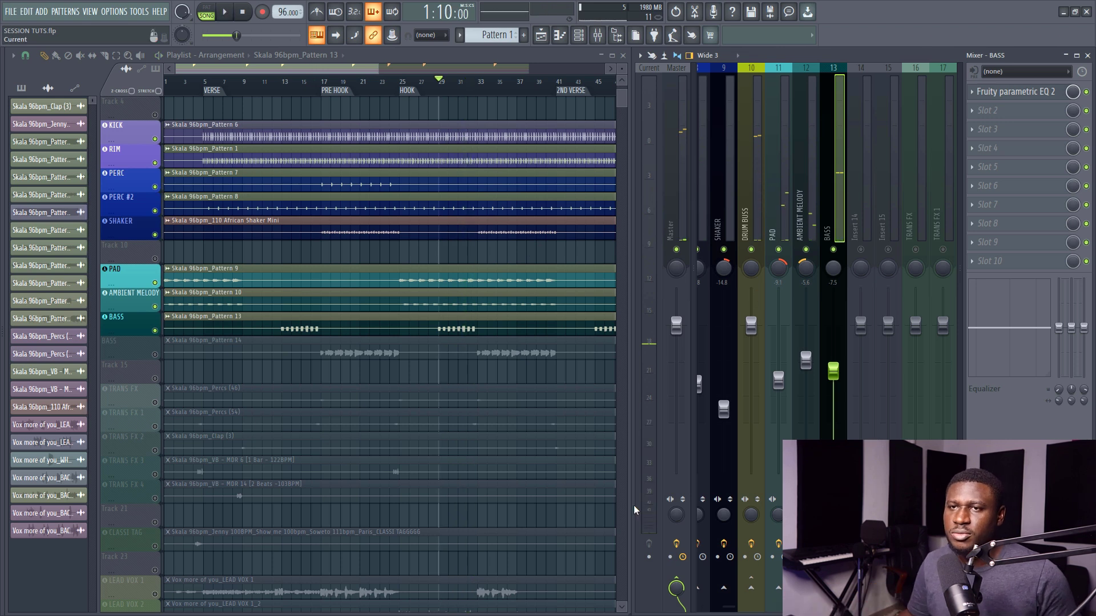
Unmute the second BASS track, holding Pattern 14, and set the BASS volume to about -7.3 dB during playback.
left_click(155, 354)
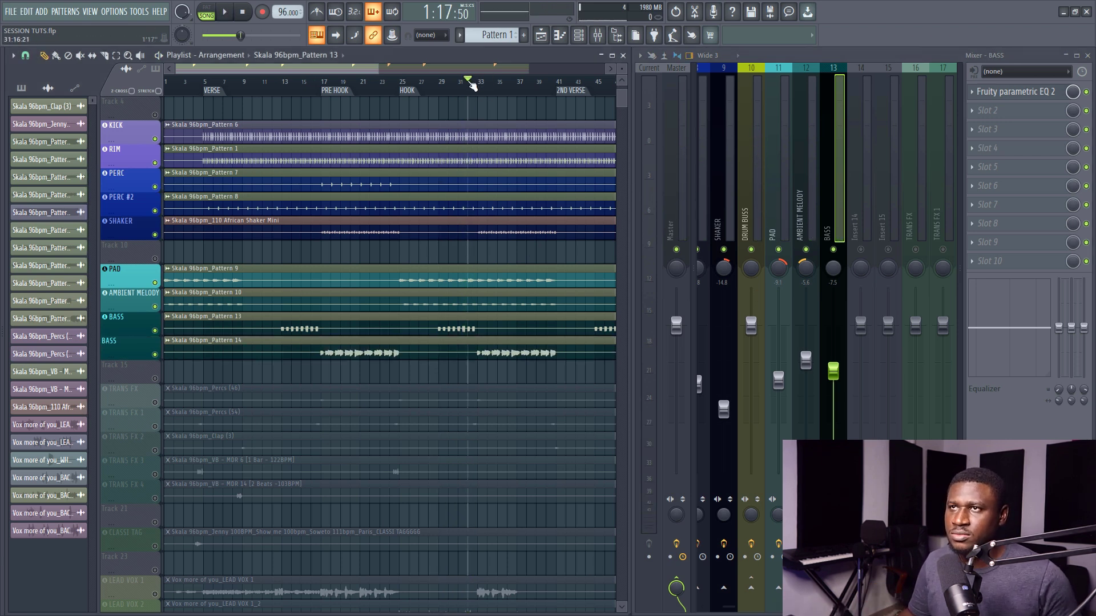
key("space")
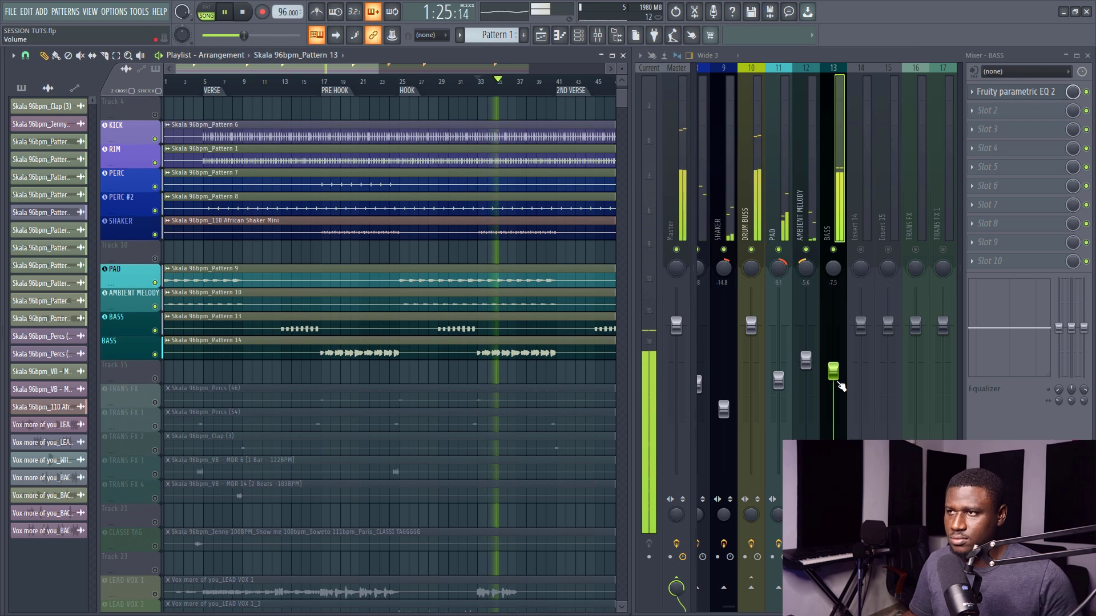
left_click_drag(837, 382, 837, 381)
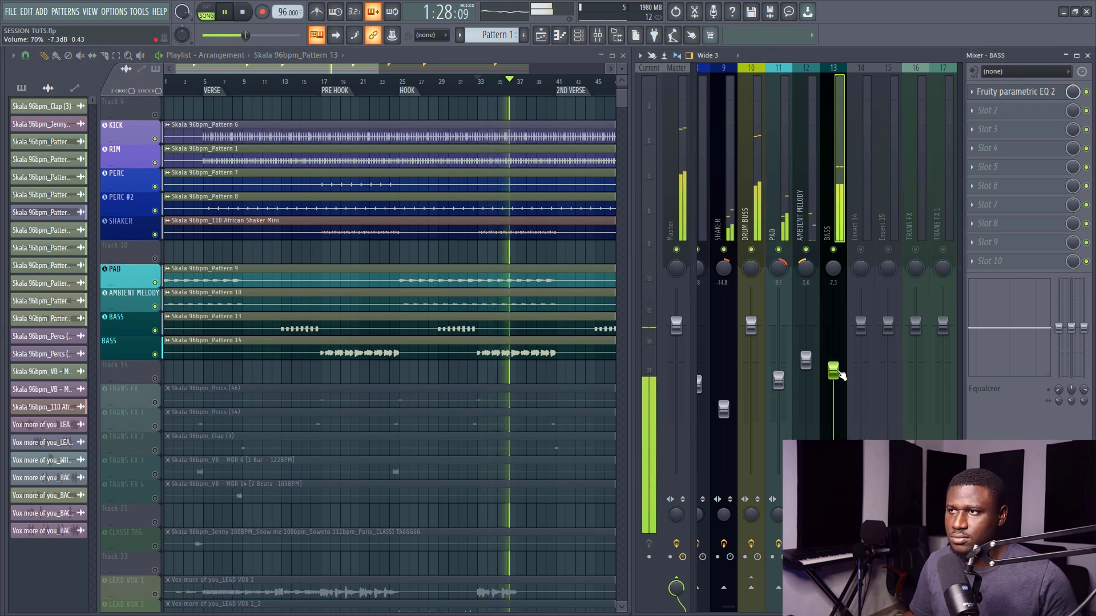
key("space")
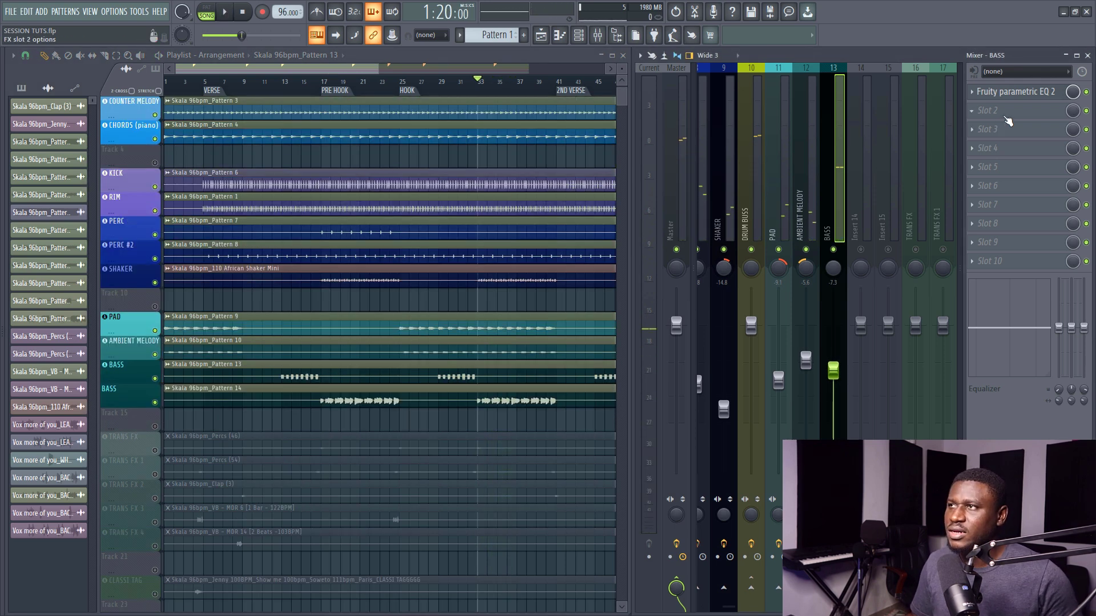
Add Fruity Fast Dist to the BASS's second effect slot and adjust its mix during playback.
left_click(1008, 120)
mouse_move(977, 128)
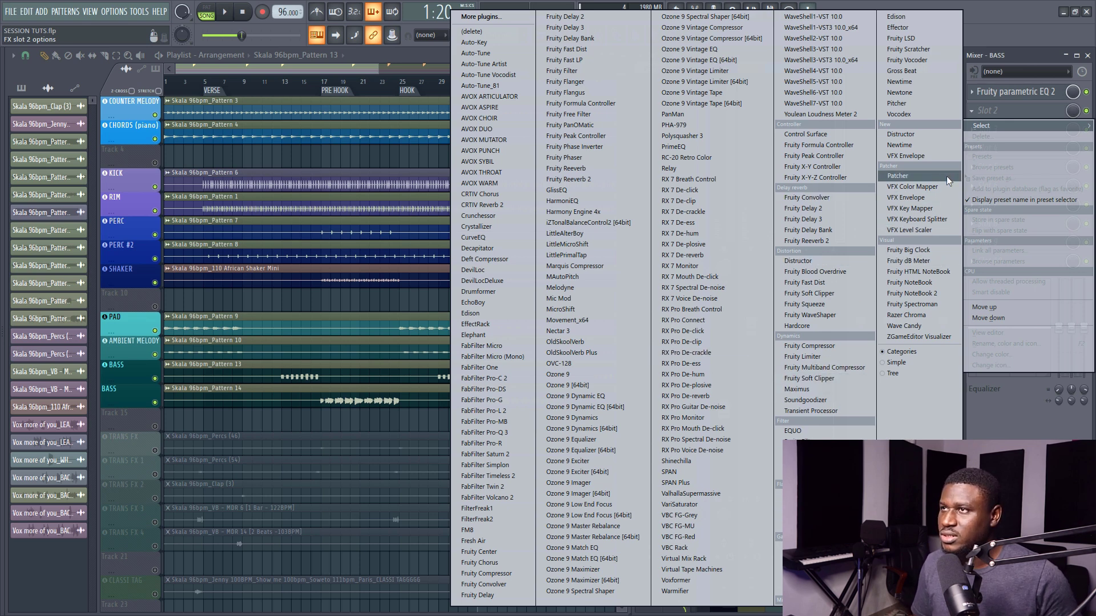
left_click(822, 283)
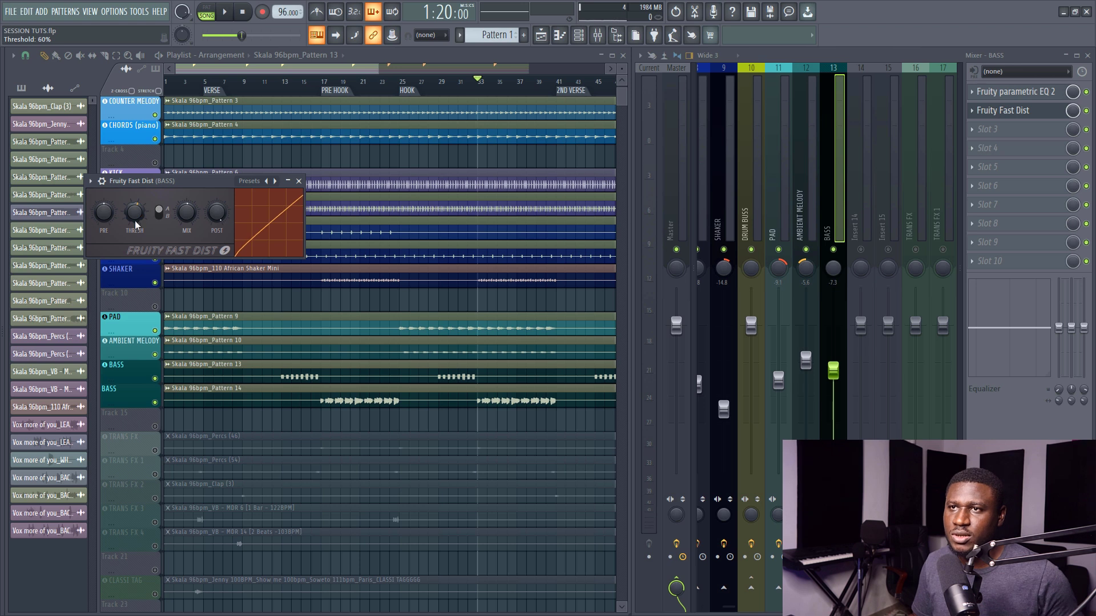
key("space")
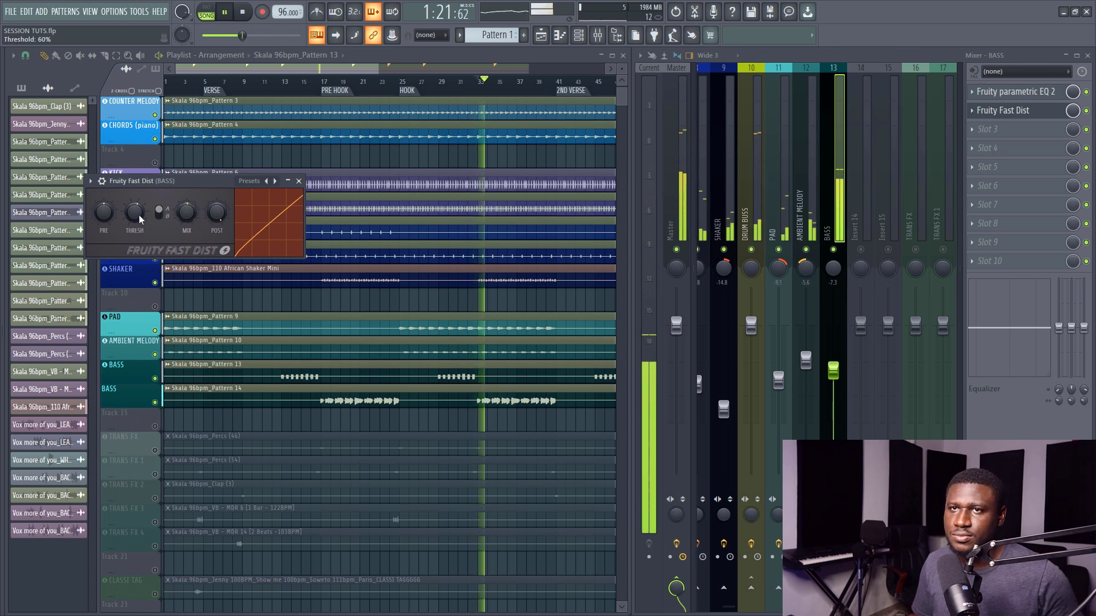
left_click_drag(182, 217, 183, 194)
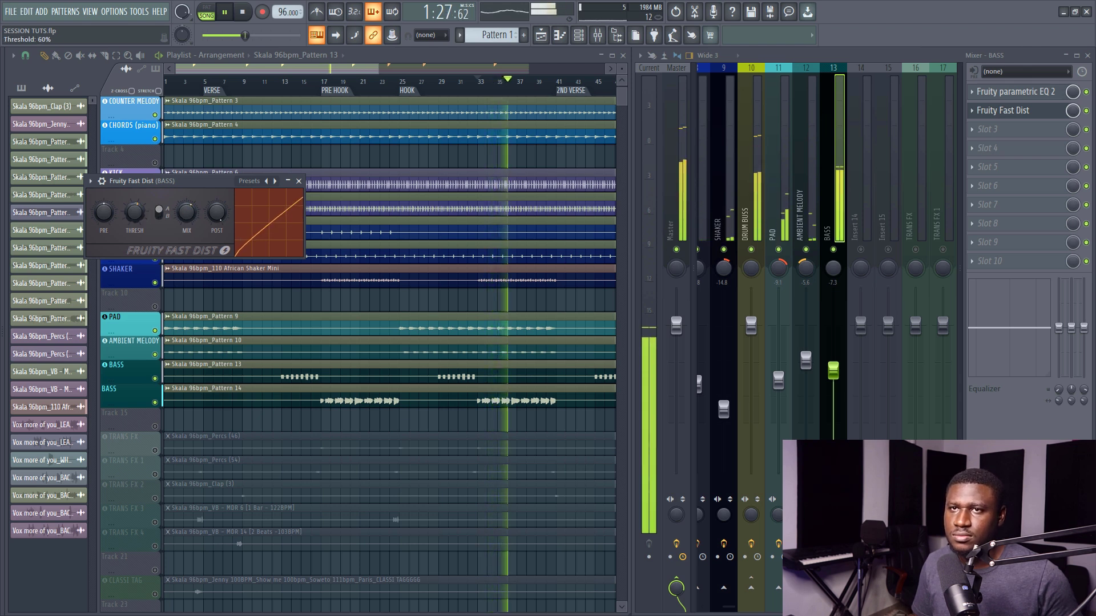
Lower the BASS volume to about -8.8 dB while listening, and stop playback.
left_click_drag(833, 370, 833, 378)
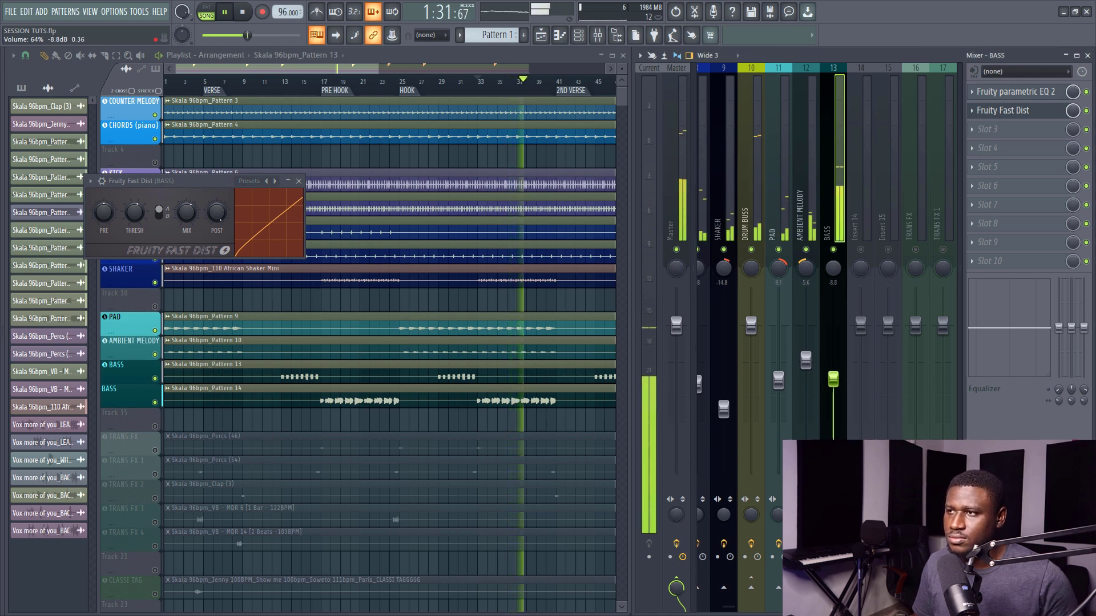
scroll(142, 214, "down", 3)
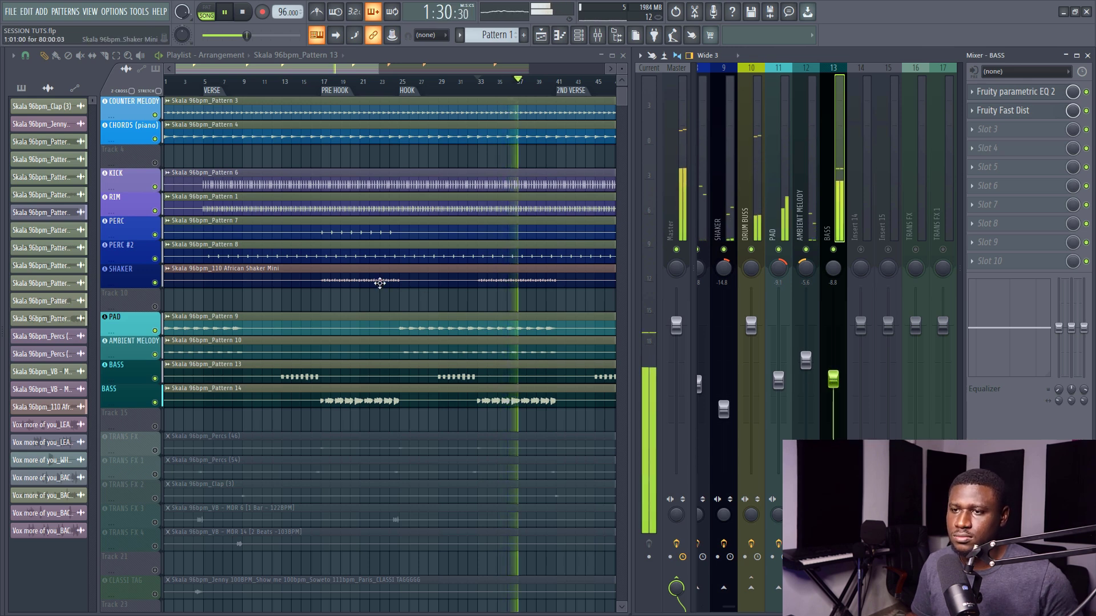
key("space")
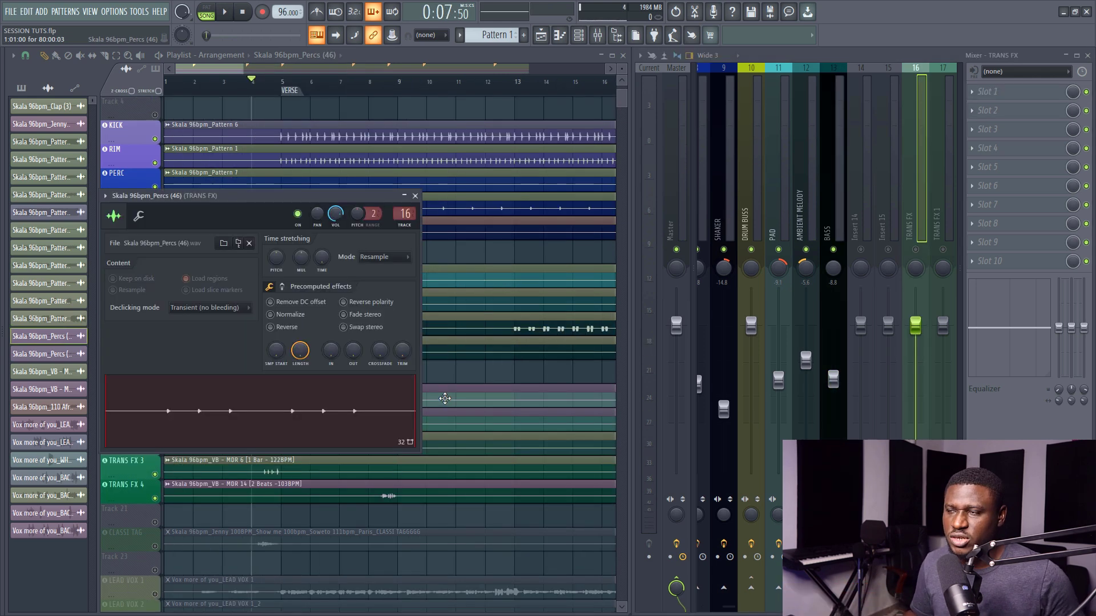
Mute the TRANS FX, TRANS FX 1, TRANS FX 2 and TRANS FX 4 playlist tracks, leaving TRANS FX 3 active.
scroll(930, 221, "down", 5)
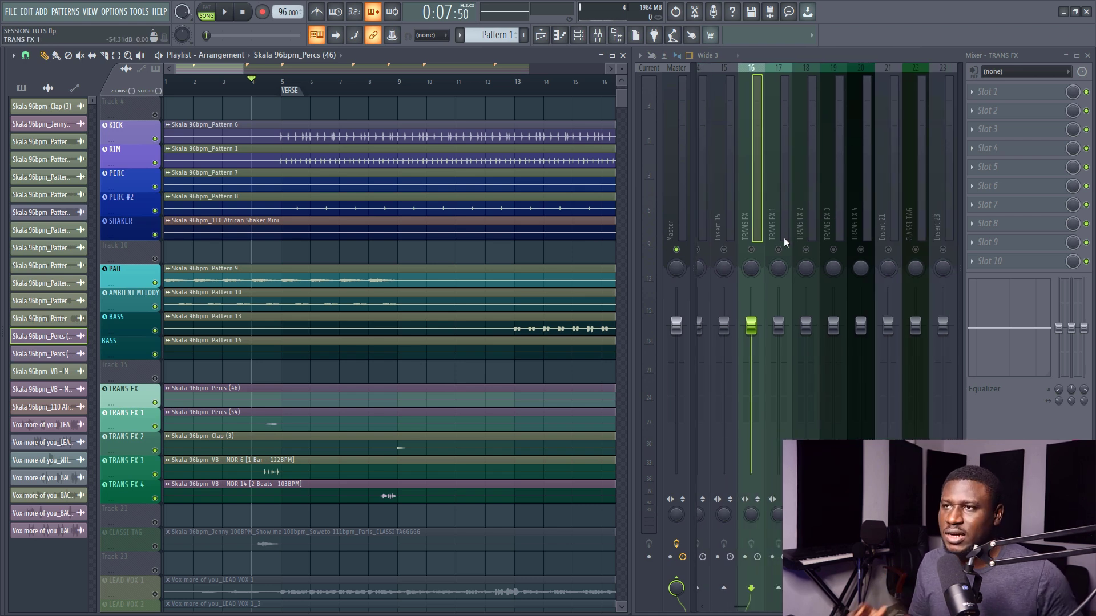
scroll(195, 399, "up", 3)
left_click(155, 402)
left_click(154, 426)
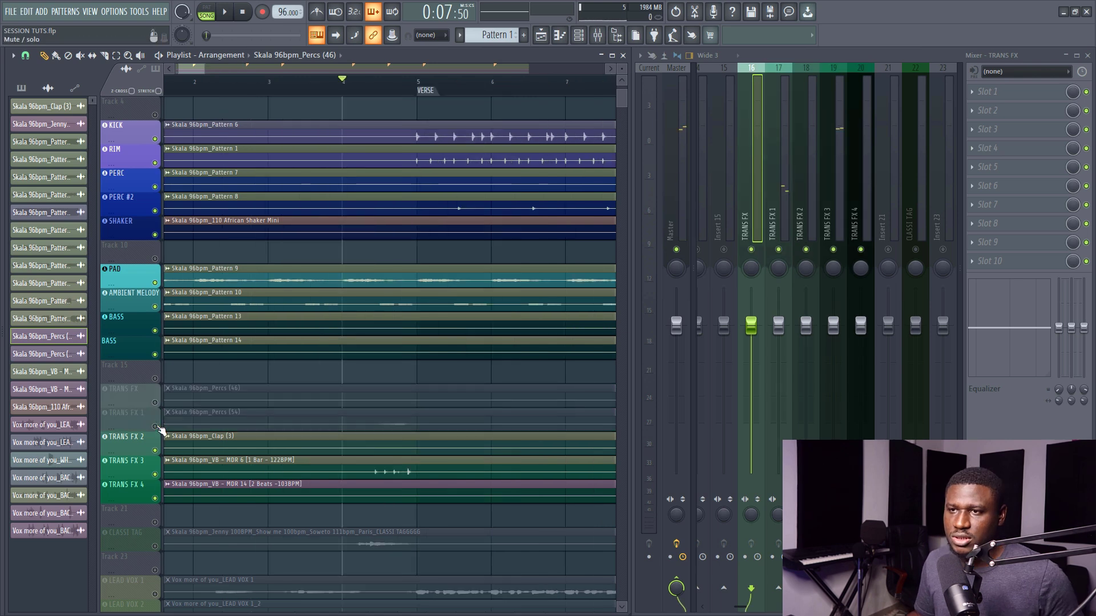
left_click(154, 450)
left_click(155, 498)
Open the VB - MDR 6 clip's sampler and lower the TRANS FX 3 volume to about -5.1 dB during playback.
double_click(405, 468)
key("space")
left_click_drag(832, 325, 833, 359)
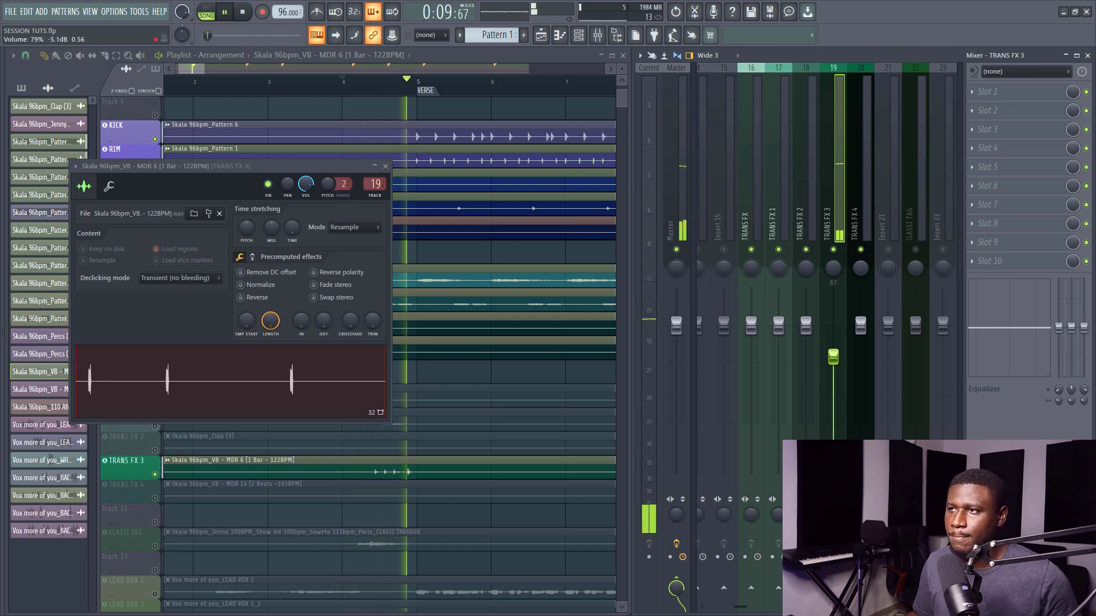
key("space")
Add Fruity parametric EQ 2 to TRANS FX 3, set band 1's high-pass to about 150 Hz, and close the EQ and sampler.
left_click(1000, 97)
mouse_move(981, 107)
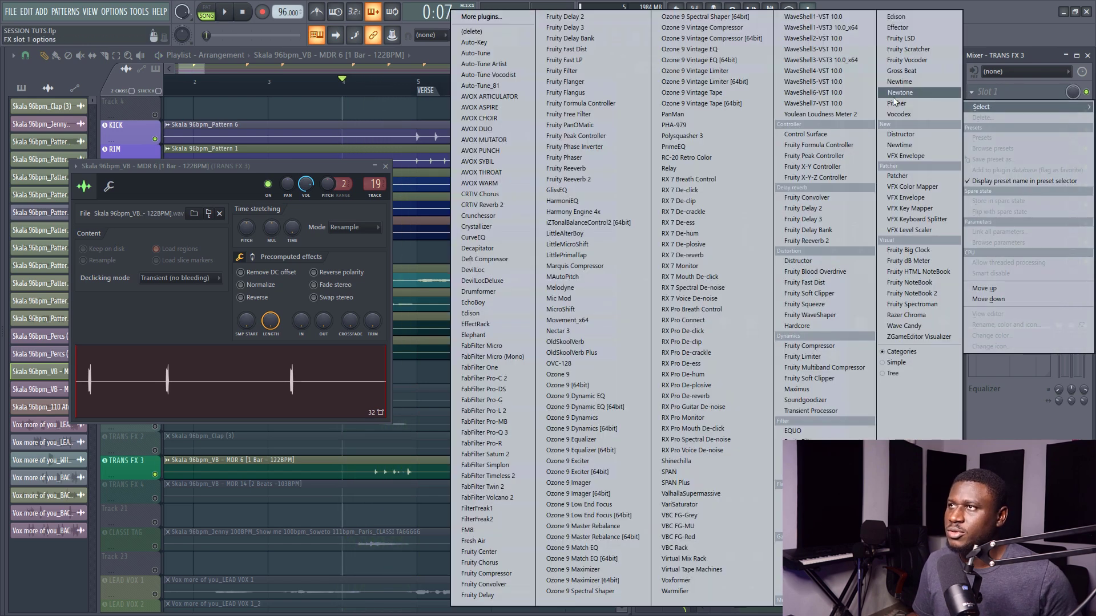
left_click(814, 474)
left_click_drag(52, 199, 98, 200)
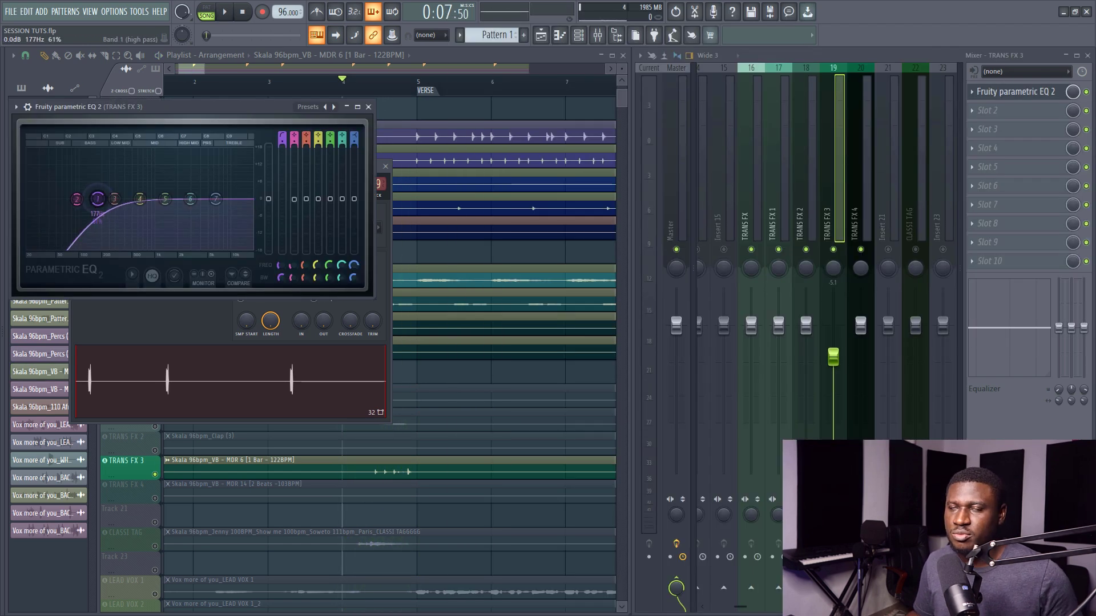
left_click_drag(162, 110, 321, 164)
key("space")
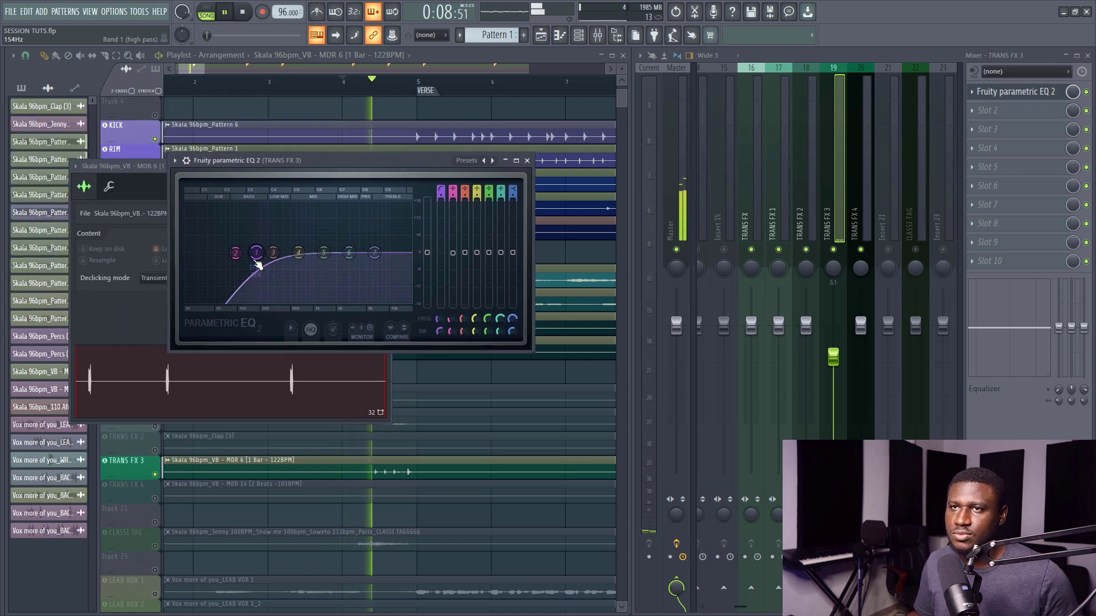
left_click_drag(256, 253, 254, 254)
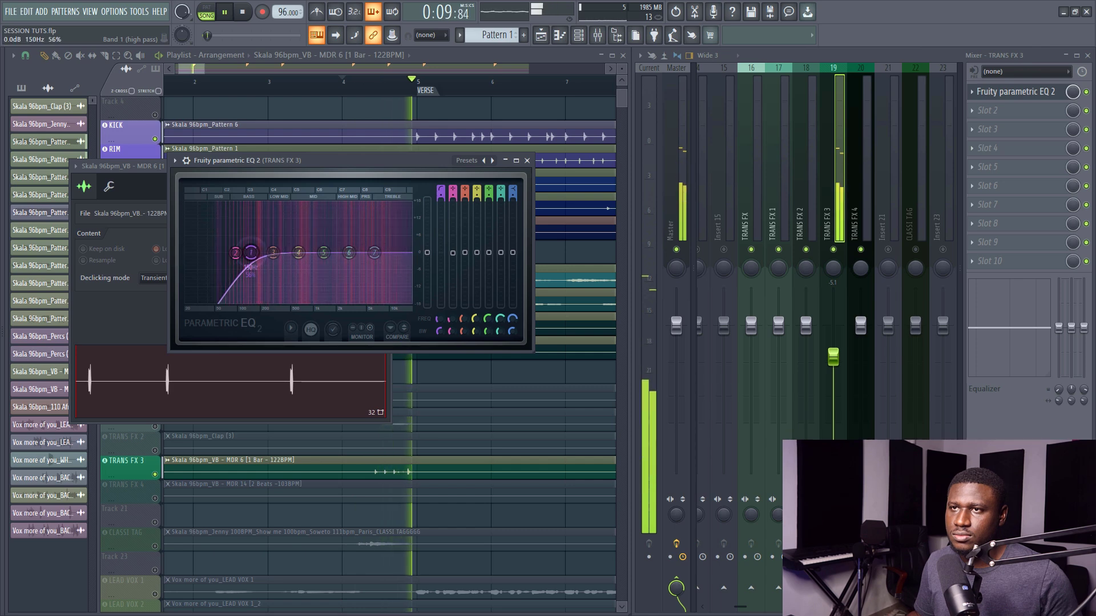
left_click(526, 161)
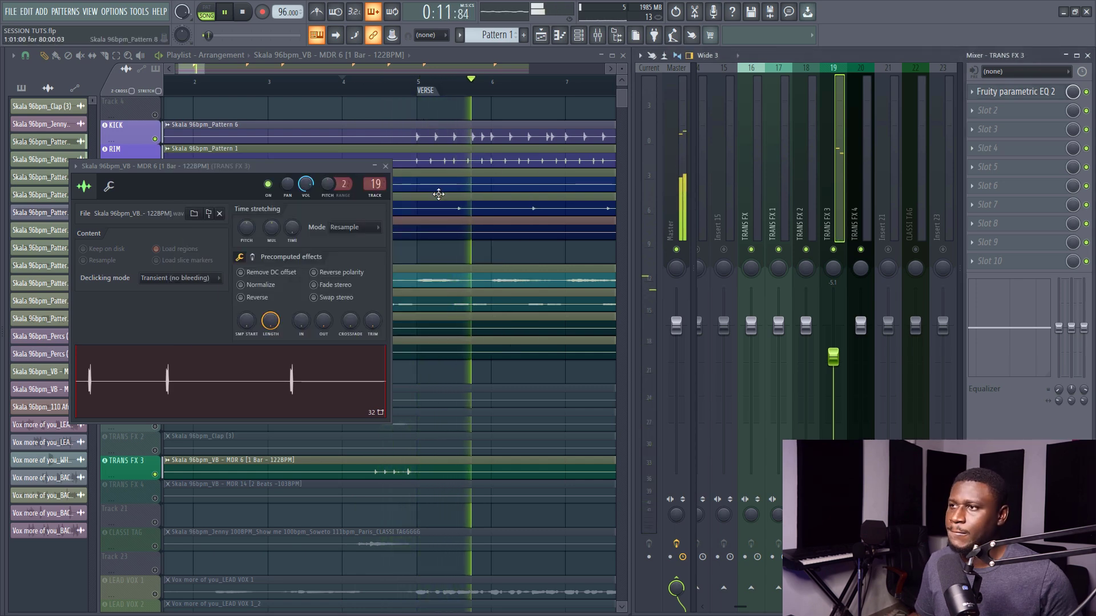
left_click(385, 166)
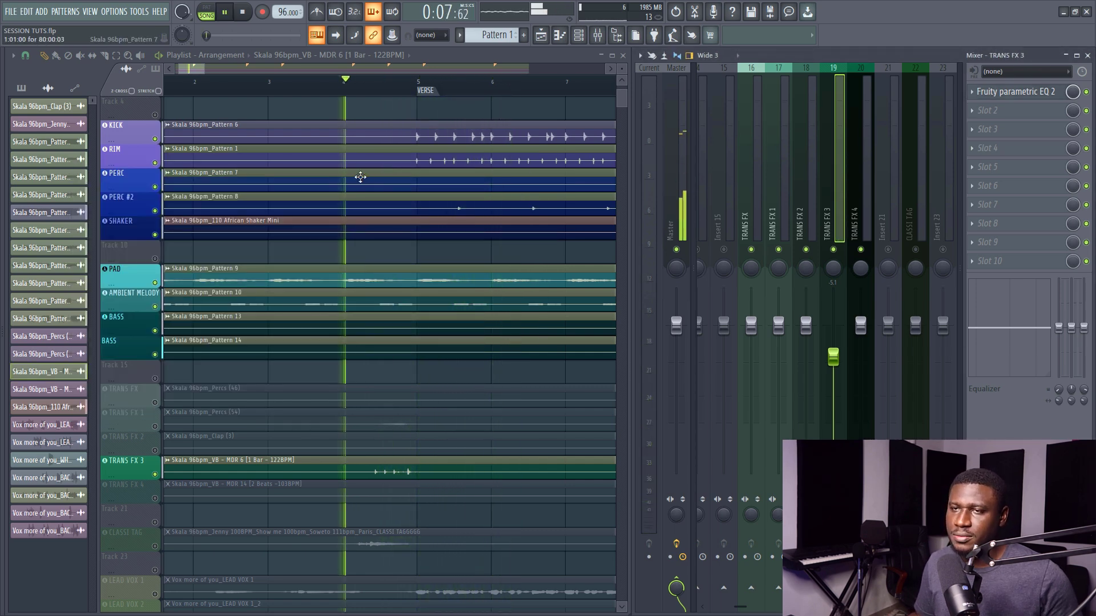
Unmute the TRANS FX 1 playlist track and play it with the mix.
scroll(385, 200, "down", 5)
key("space")
left_click(163, 308)
key("space")
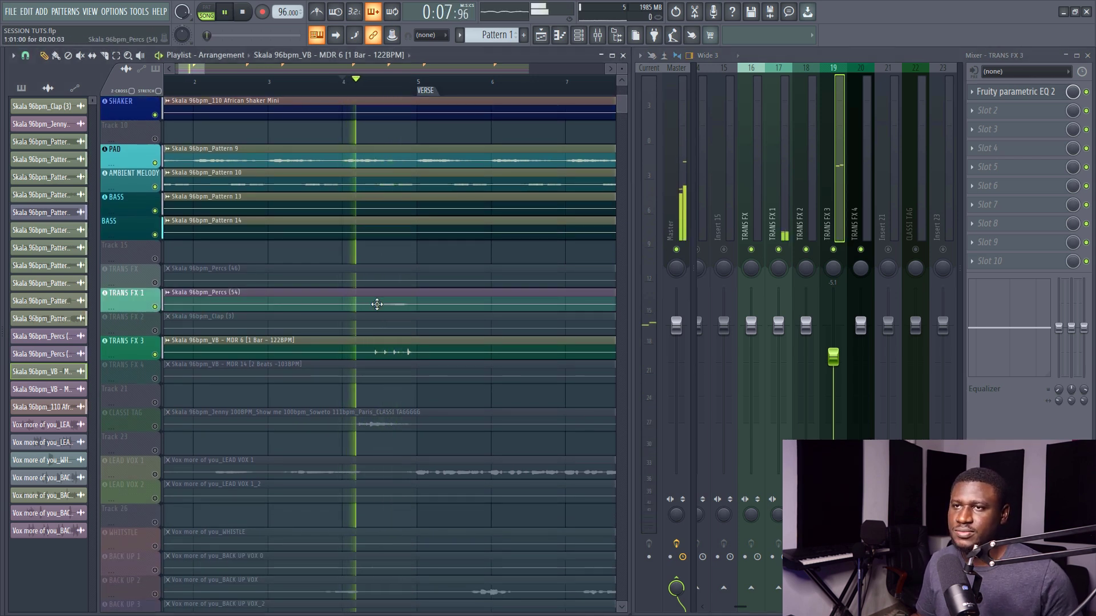
Open the Percs (54) clip's sampler, lower the TRANS FX 1 volume to about -8.2 dB and pan it slightly left while auditioning.
double_click(292, 311)
key("space")
key("space")
key("space")
left_click_drag(779, 348, 779, 375)
key("space")
key("space")
key("space")
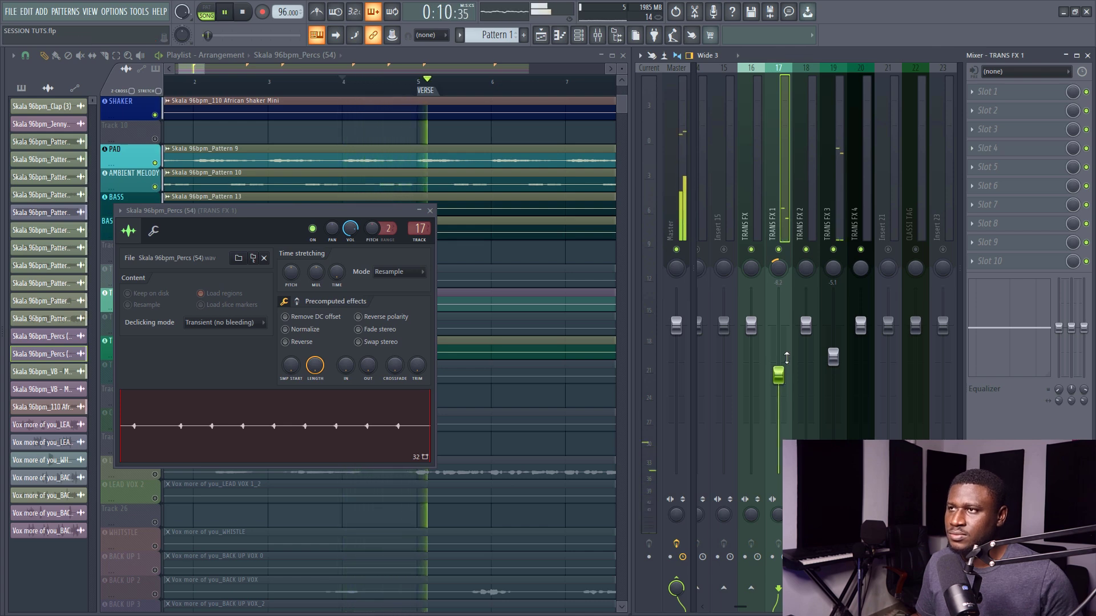
Add Fruity parametric EQ 2 to TRANS FX 1 and cut the low end with band 1 as a low shelf.
key("space")
left_click(987, 91)
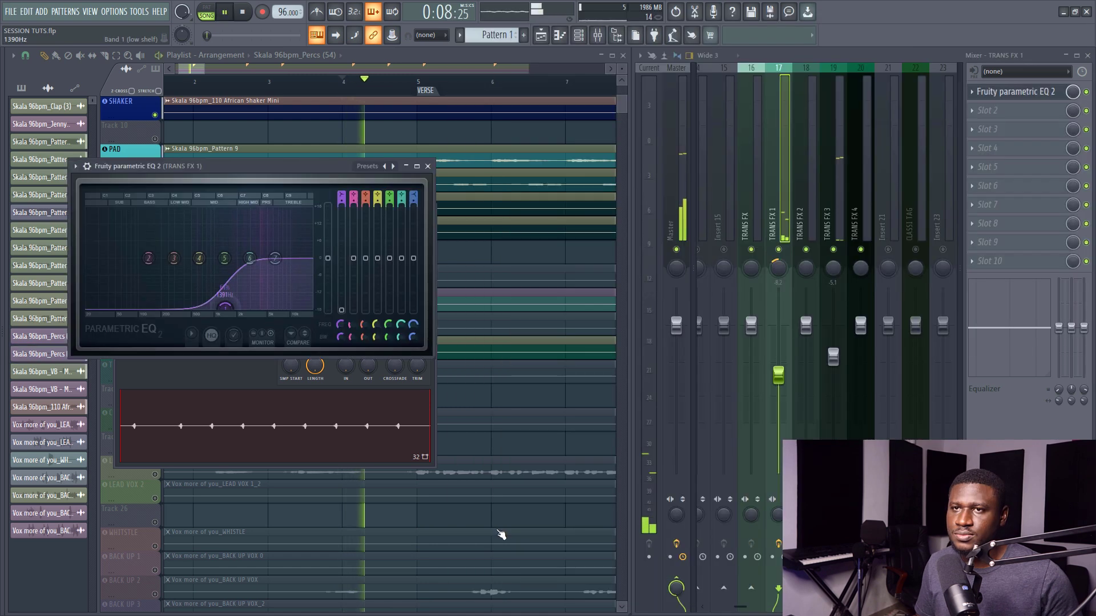
left_click_drag(226, 308, 243, 308)
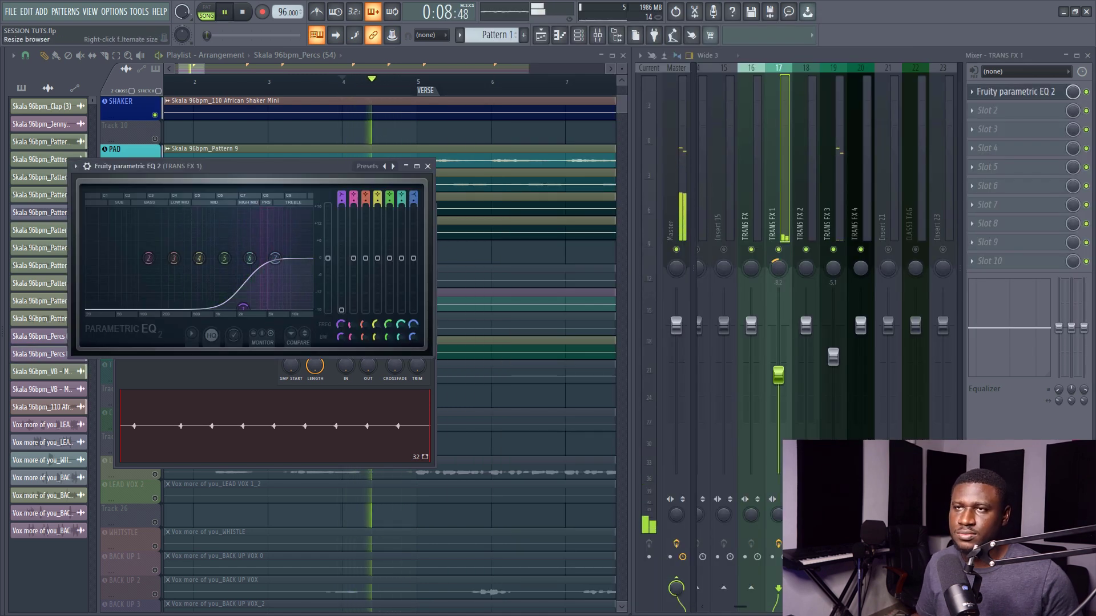
key("space")
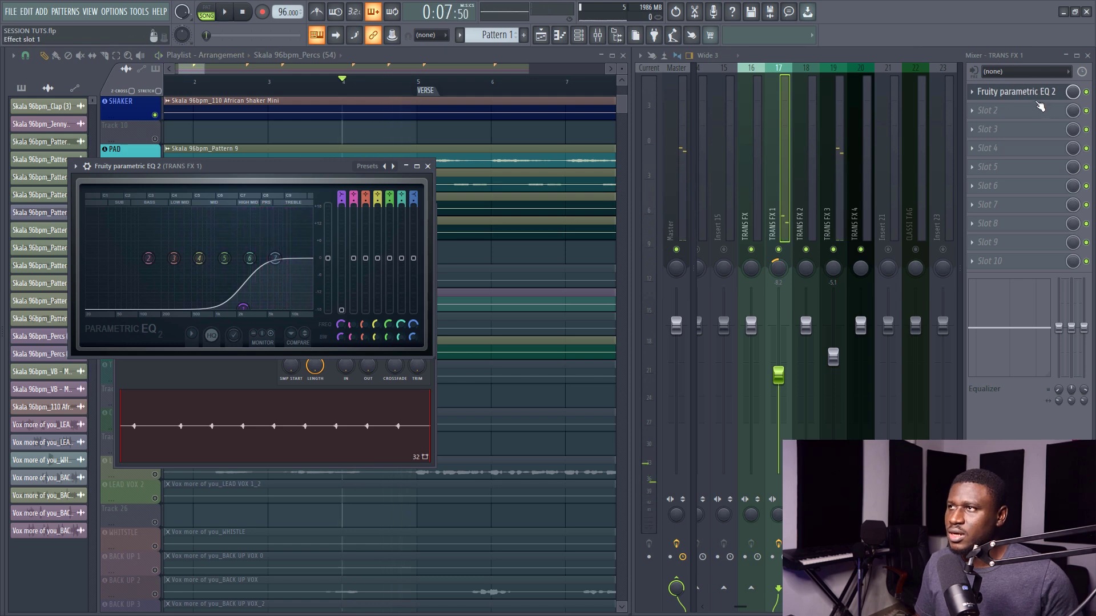
Add Fruity Reeverb 2 to the second slot of TRANS FX 1 and set its wet level to about 36%.
left_click(1038, 110)
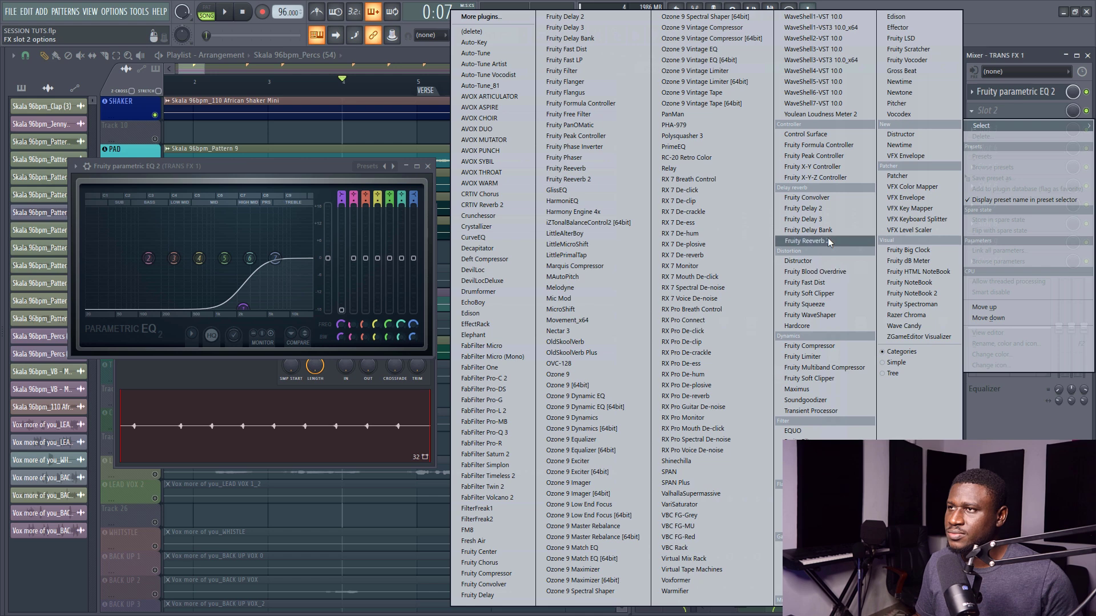
left_click(807, 241)
key("space")
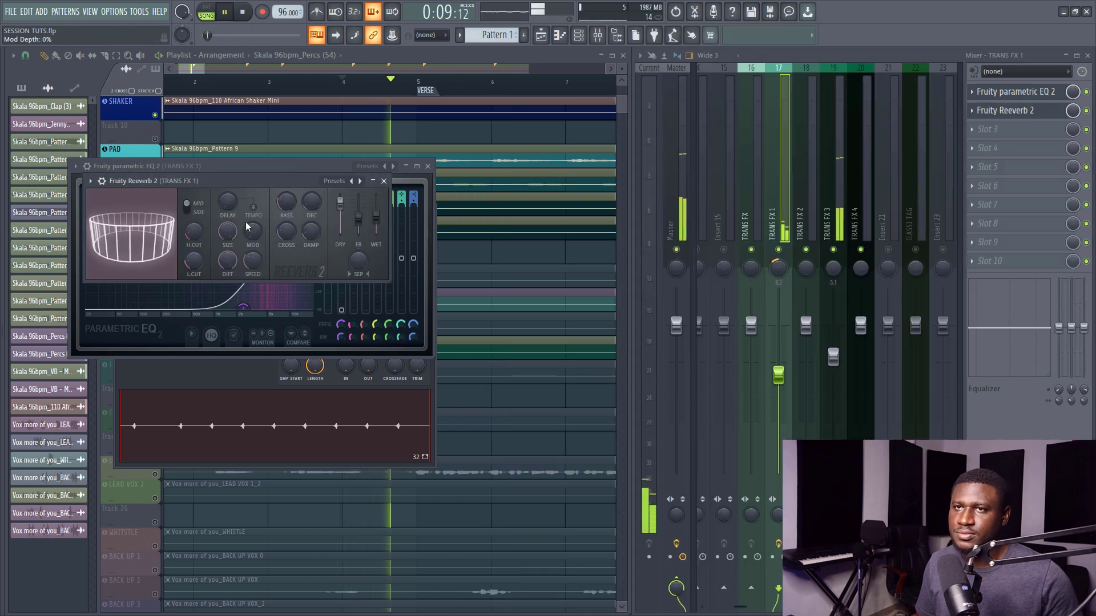
key("space")
key("space")
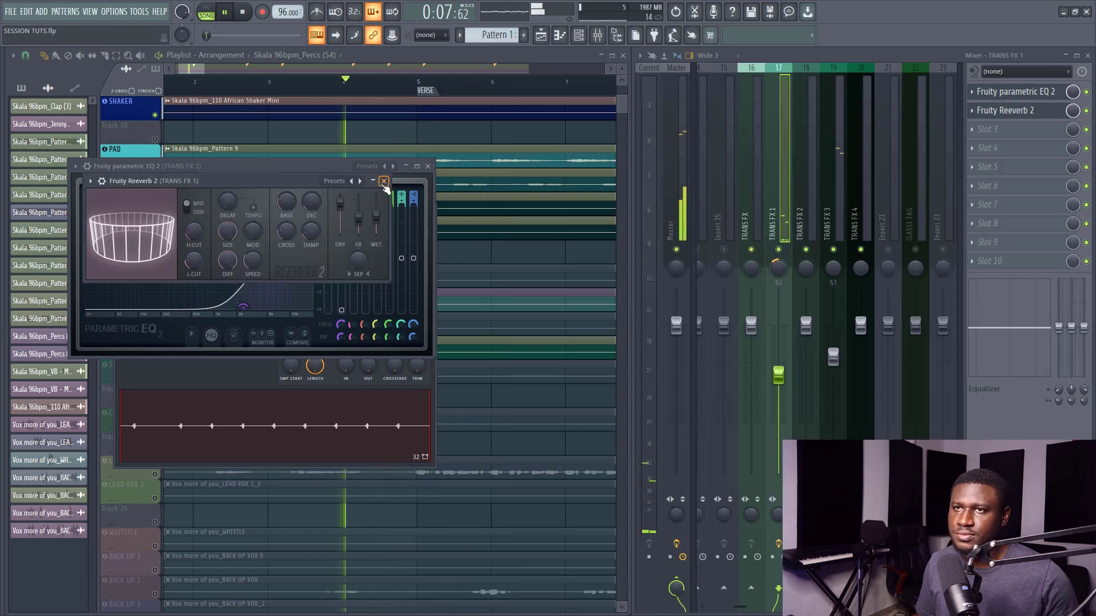
left_click_drag(376, 216, 376, 219)
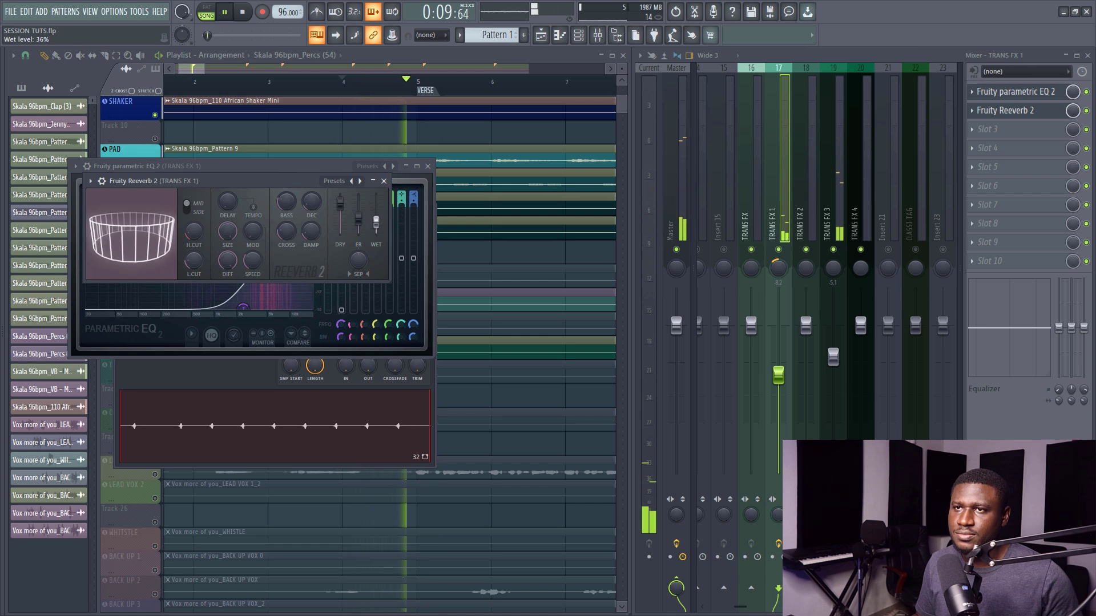
key("space")
key("space")
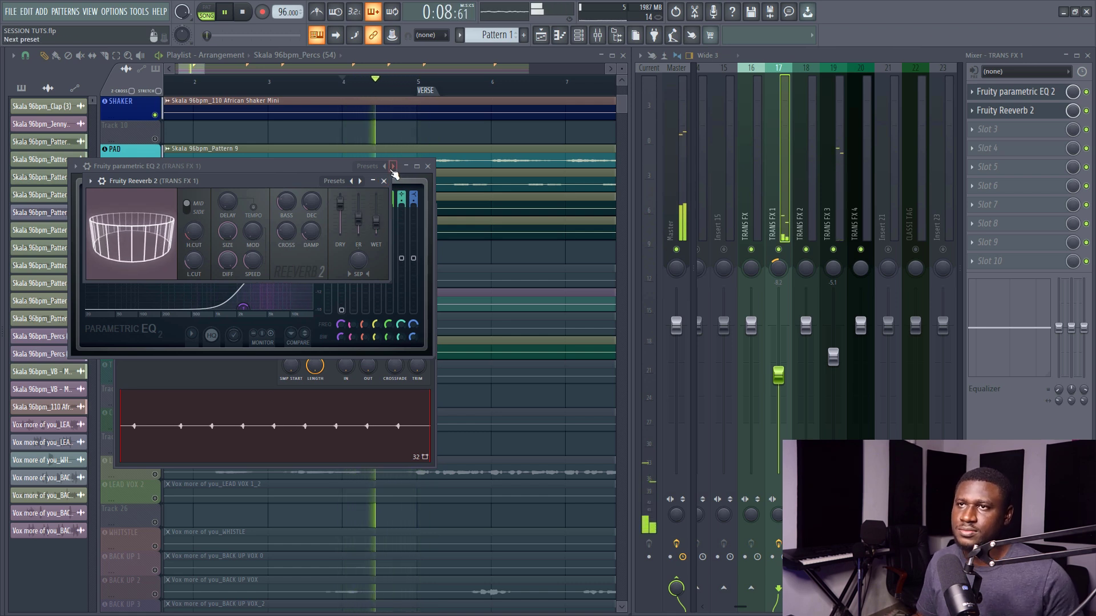
left_click(394, 168)
left_click(394, 167)
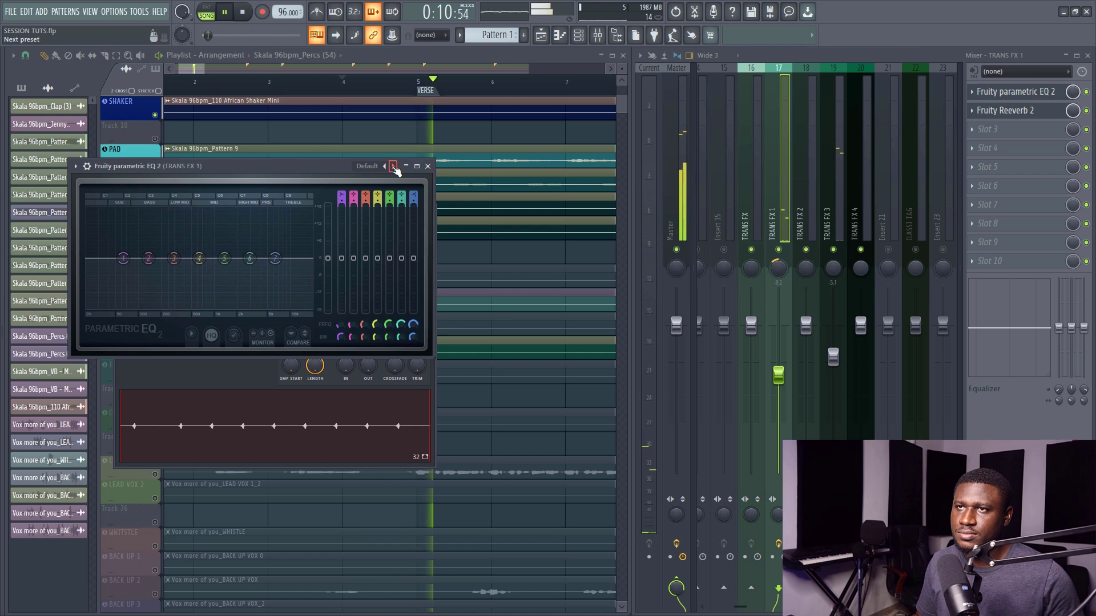
left_click(385, 166)
key("space")
key("space")
left_click(394, 167)
key("space")
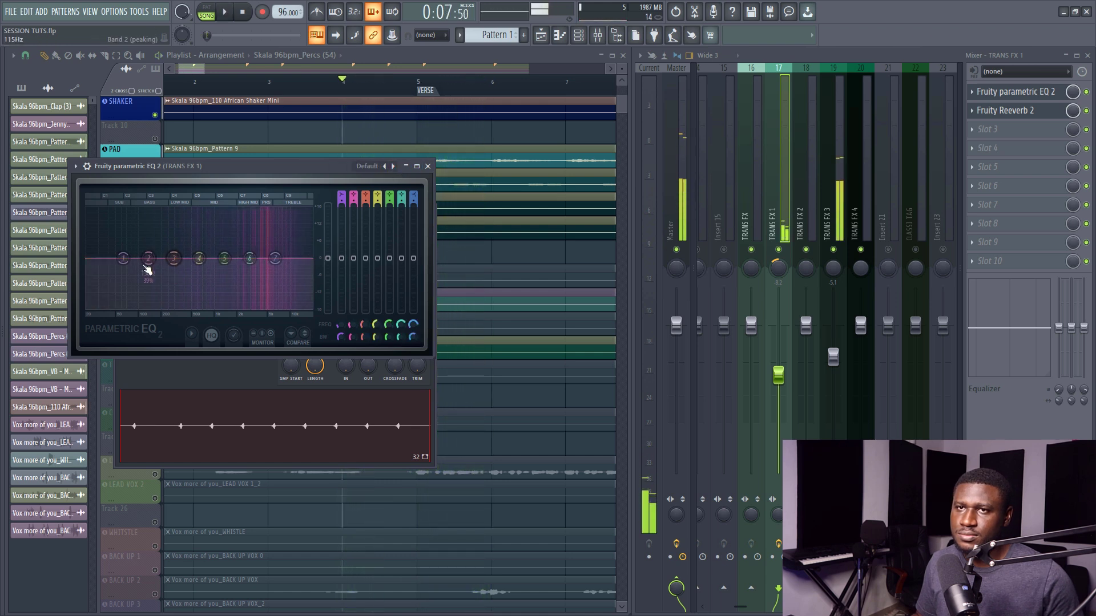
Recreate the low-end cut in the TRANS FX 1 EQ, audition it, and close the EQ.
left_click_drag(196, 307, 241, 312)
key("space")
key("space")
left_click(428, 166)
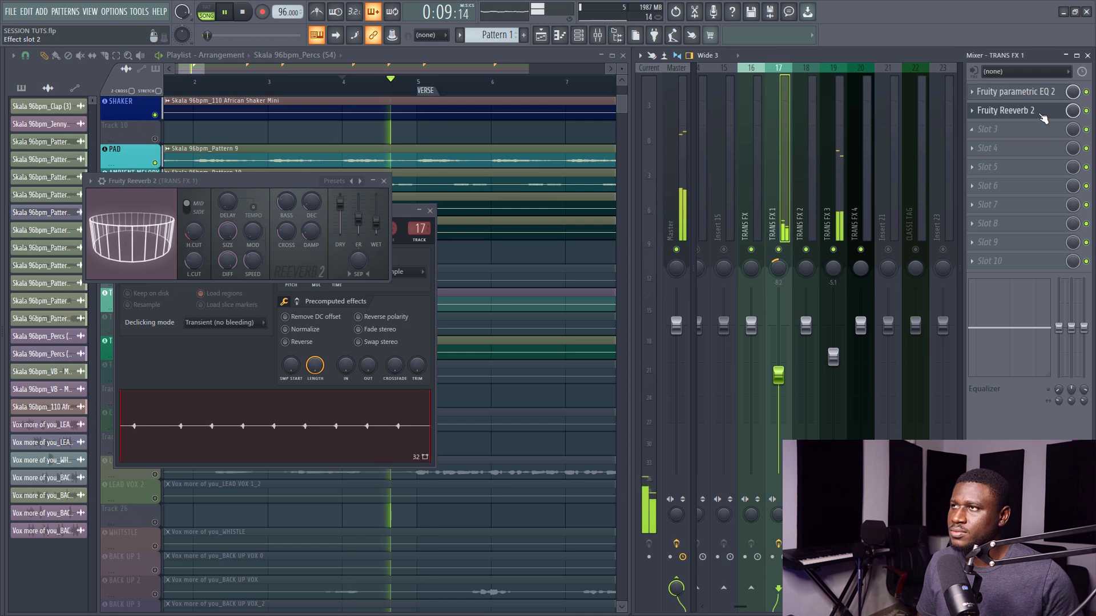
Replay the transition into the verse and lower the TRANS FX 1 volume to about -9.4 dB.
left_click(339, 80)
scroll(385, 91, "down", 2)
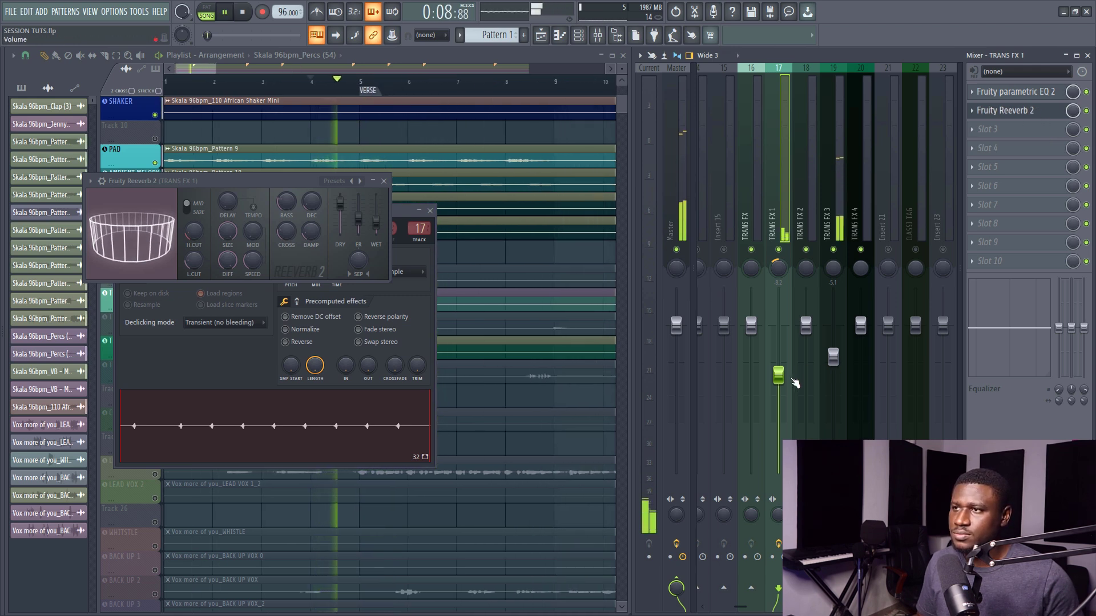
left_click_drag(780, 379, 780, 387)
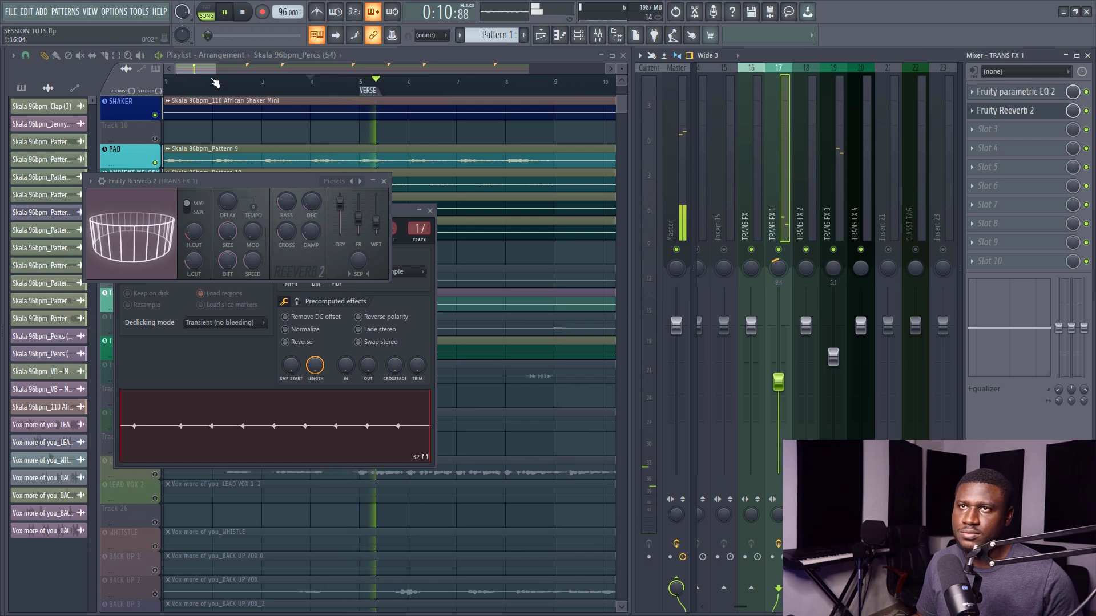
left_click(208, 70)
key("space")
Unmute TRANS FX 2, open the Clap (3) clip's sampler, and lower the TRANS FX 2 volume to about -4.7 dB during playback.
scroll(319, 337, "down", 1)
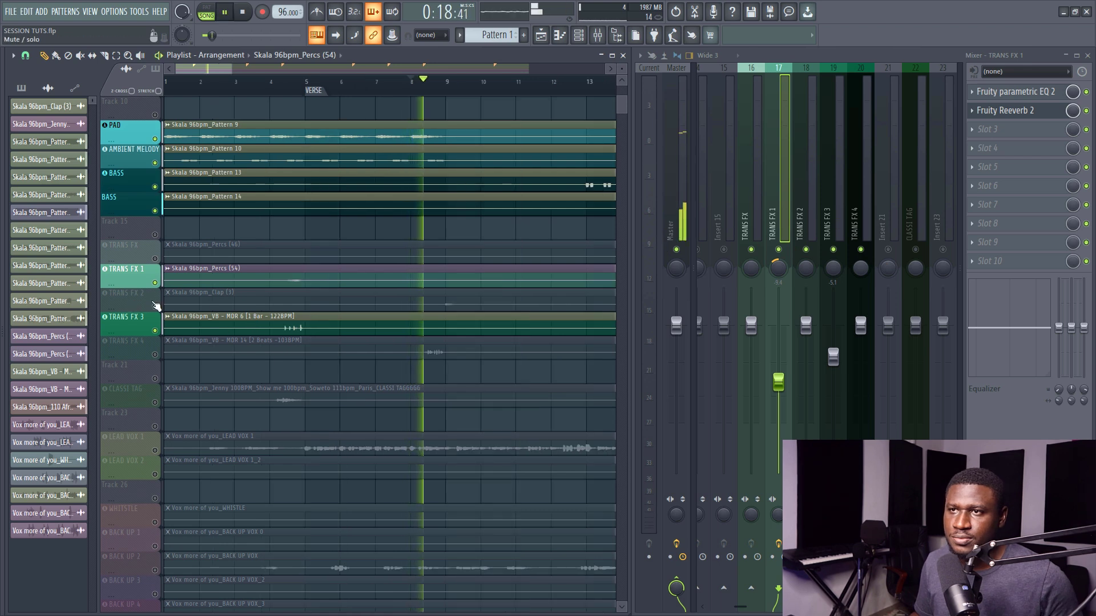
left_click(380, 303)
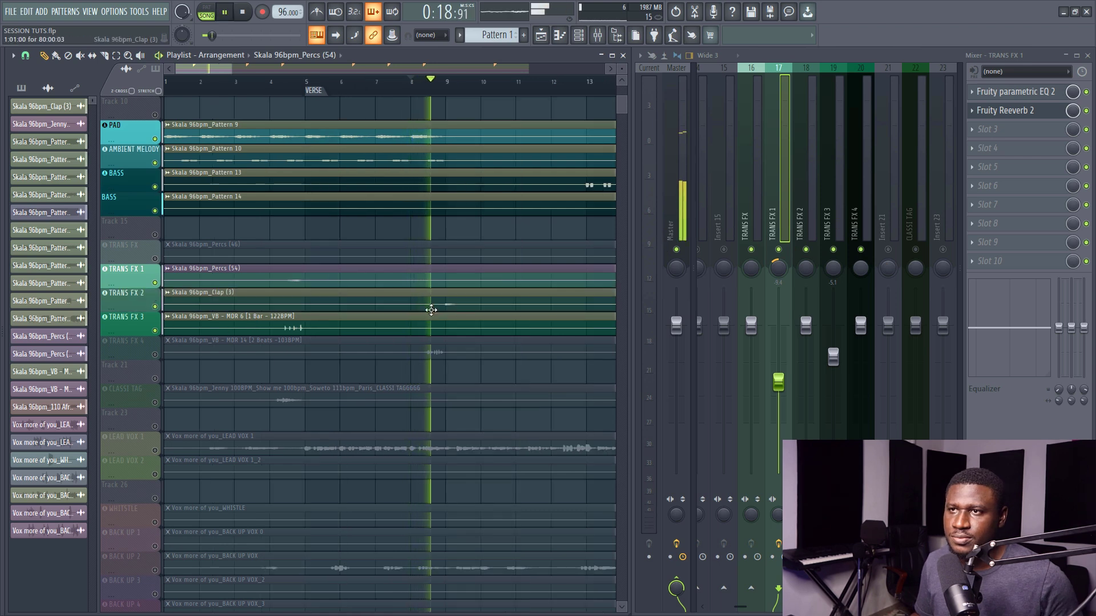
double_click(474, 297)
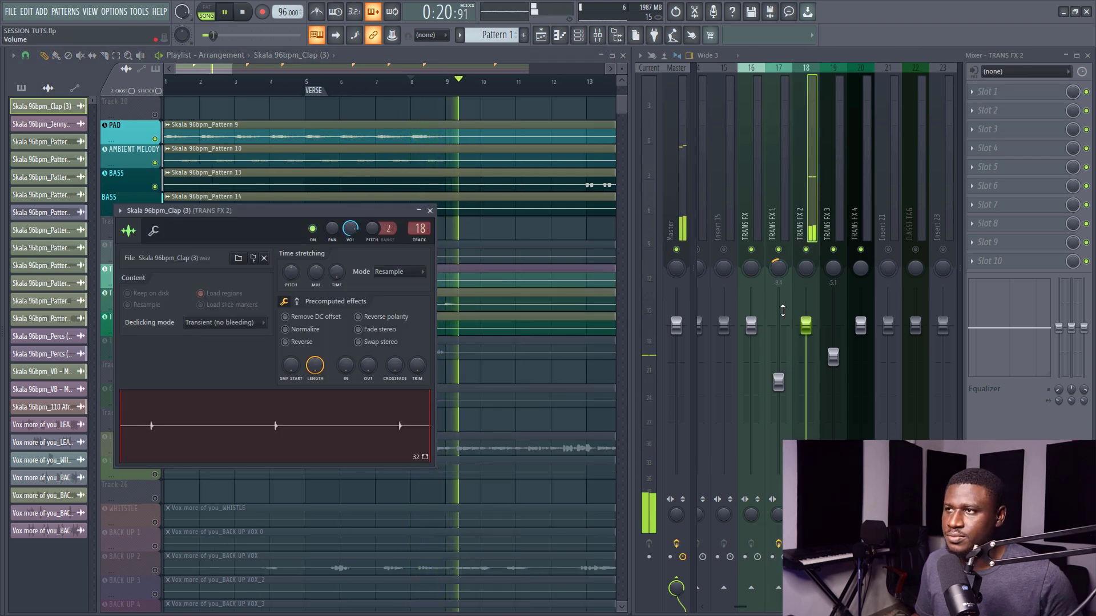
key("space")
key("space")
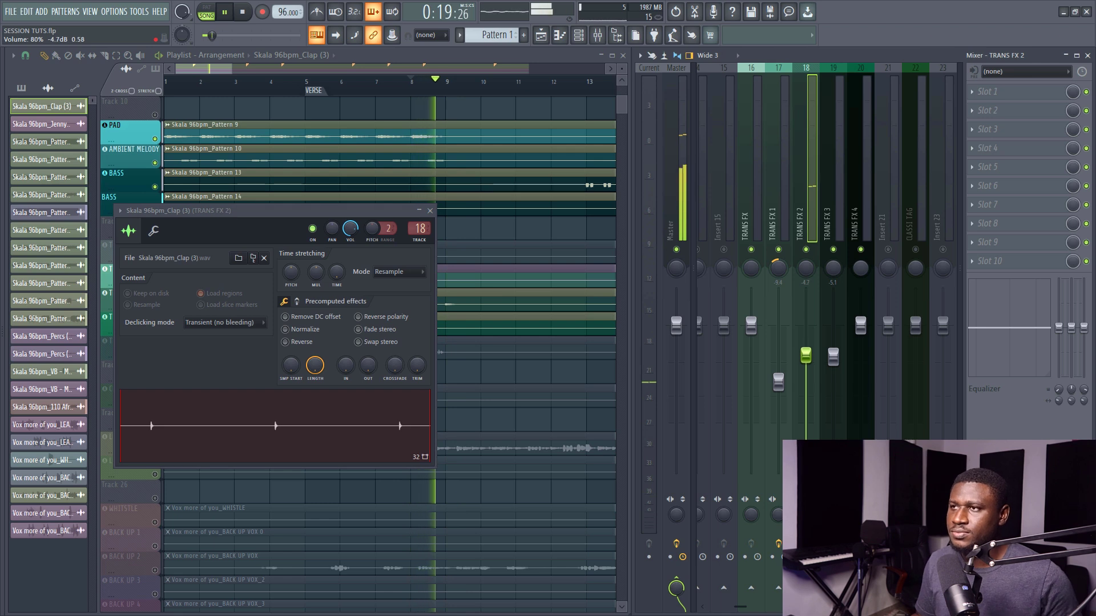
Pan TRANS FX 2 about 16% right, lower its volume to about -11 dB during playback, and close the clip's sampler.
key("space")
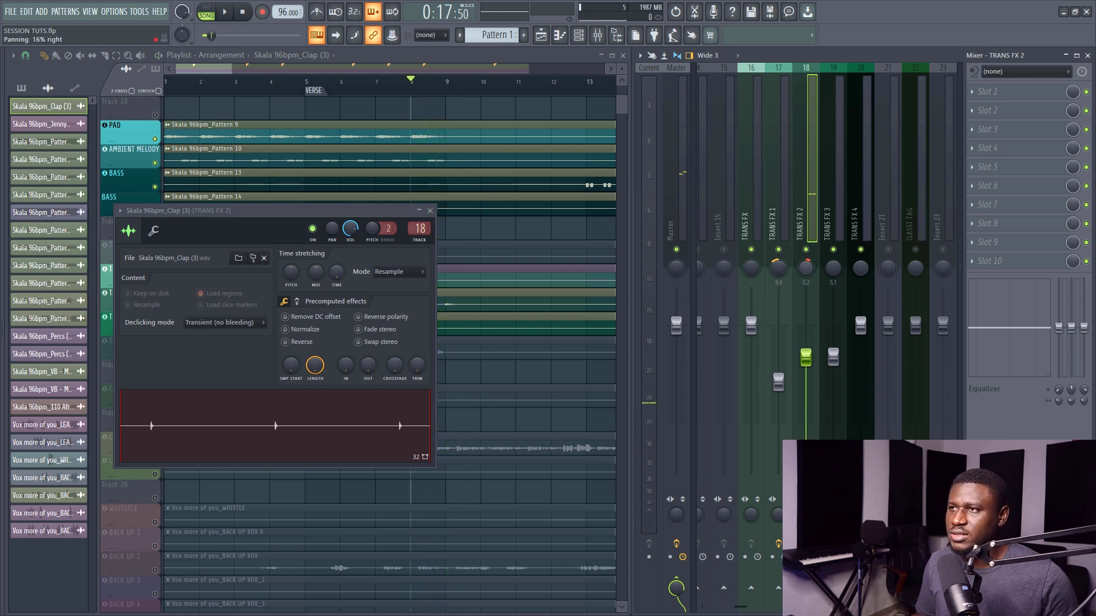
key("space")
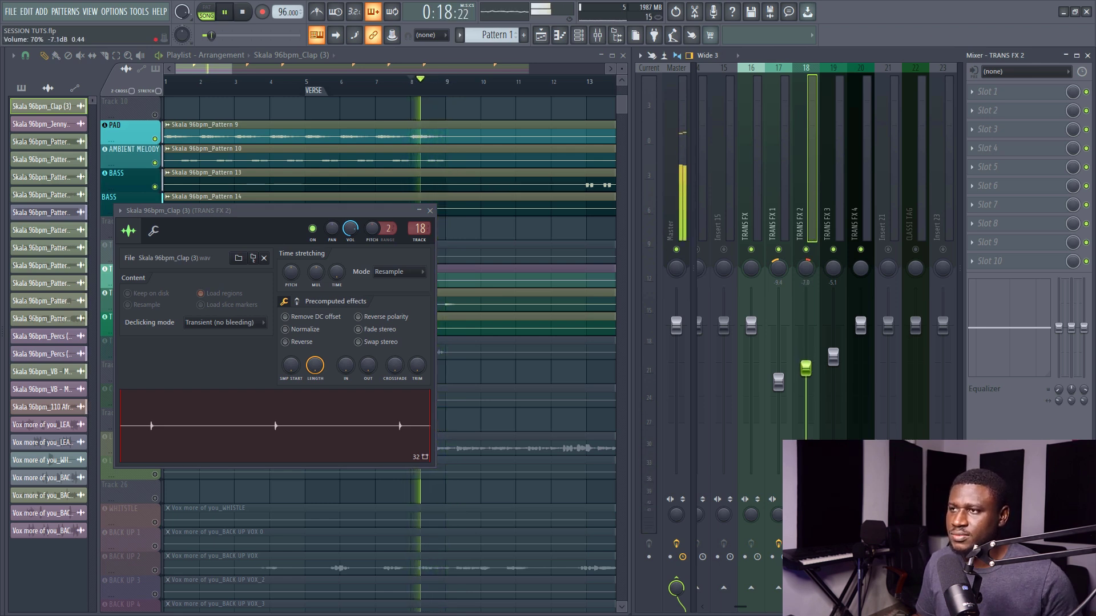
left_click_drag(806, 370, 806, 374)
key("space")
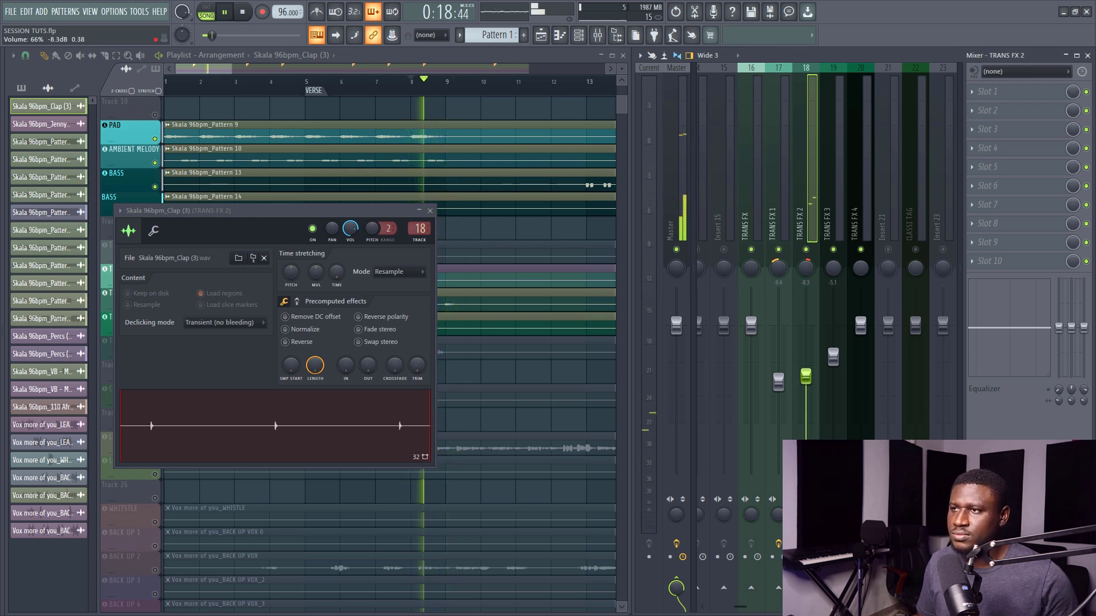
left_click_drag(807, 384, 807, 385)
key("space")
key("space")
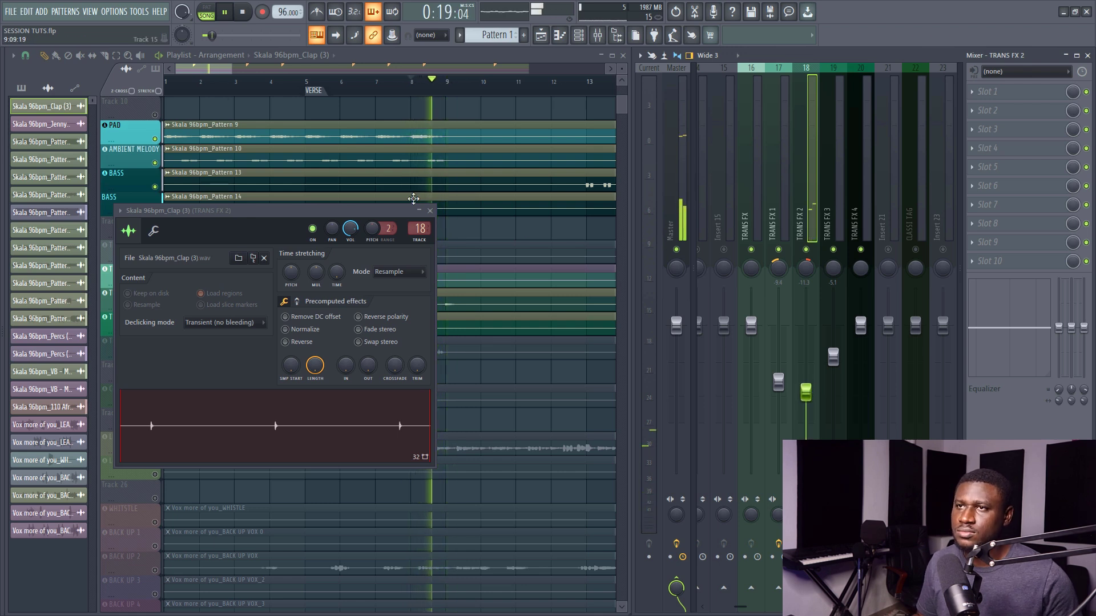
left_click(429, 211)
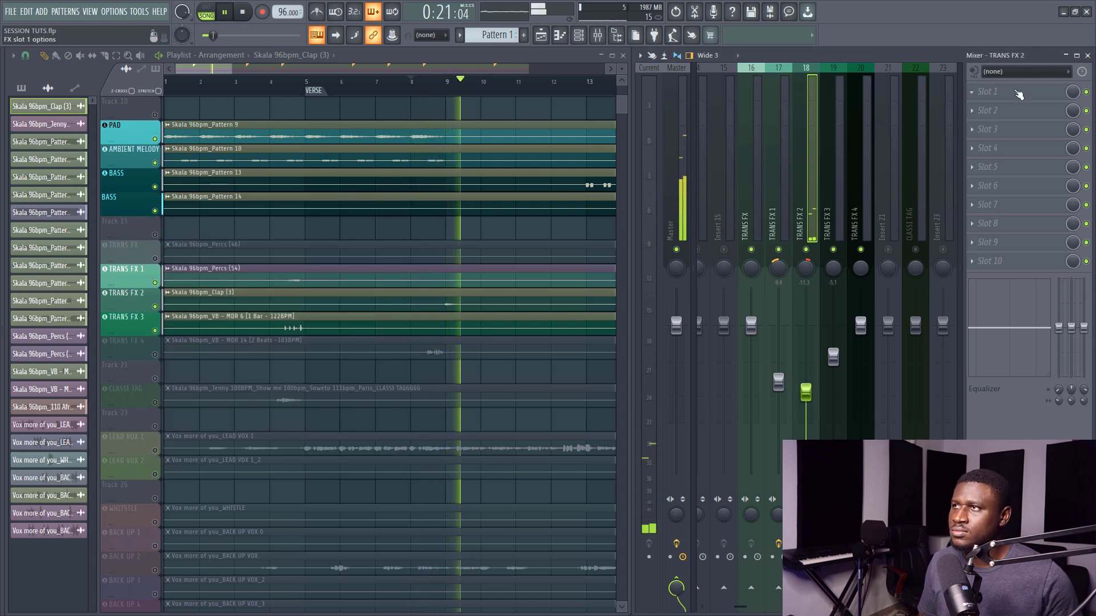
key("space")
Add Fruity parametric EQ 2 to the first slot of TRANS FX 2 and set its band 1 high pass to about 925 Hz.
left_click(1017, 93)
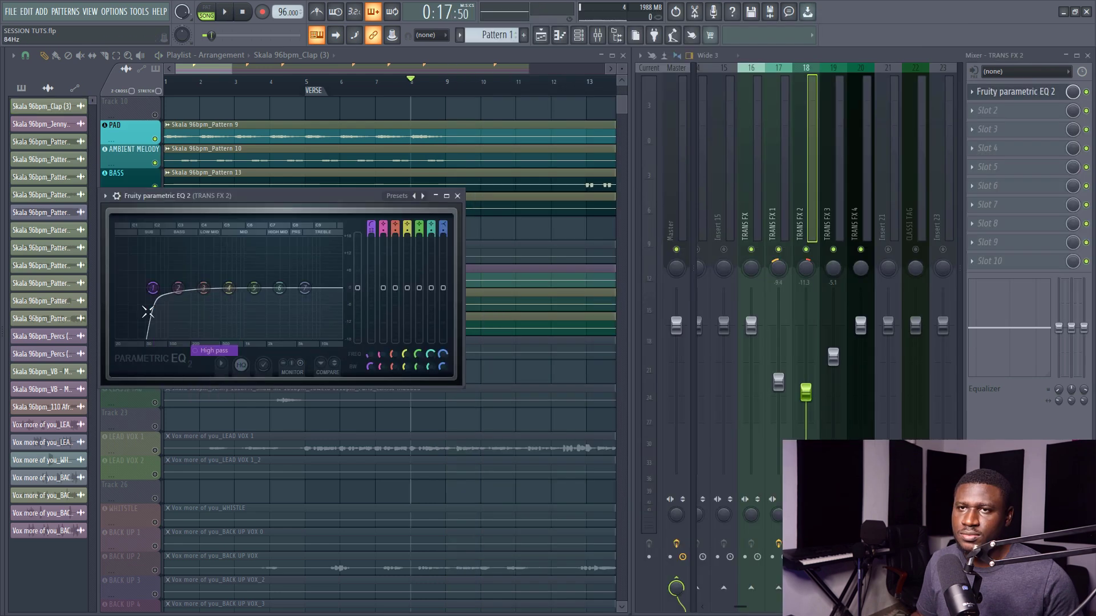
key("space")
left_click_drag(146, 292, 242, 288)
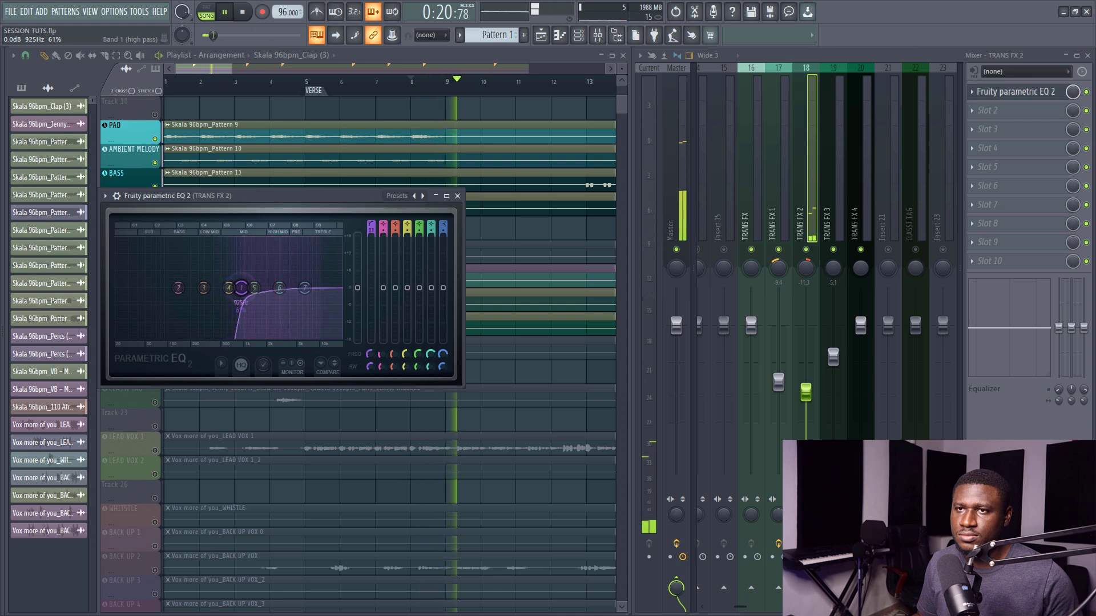
key("space")
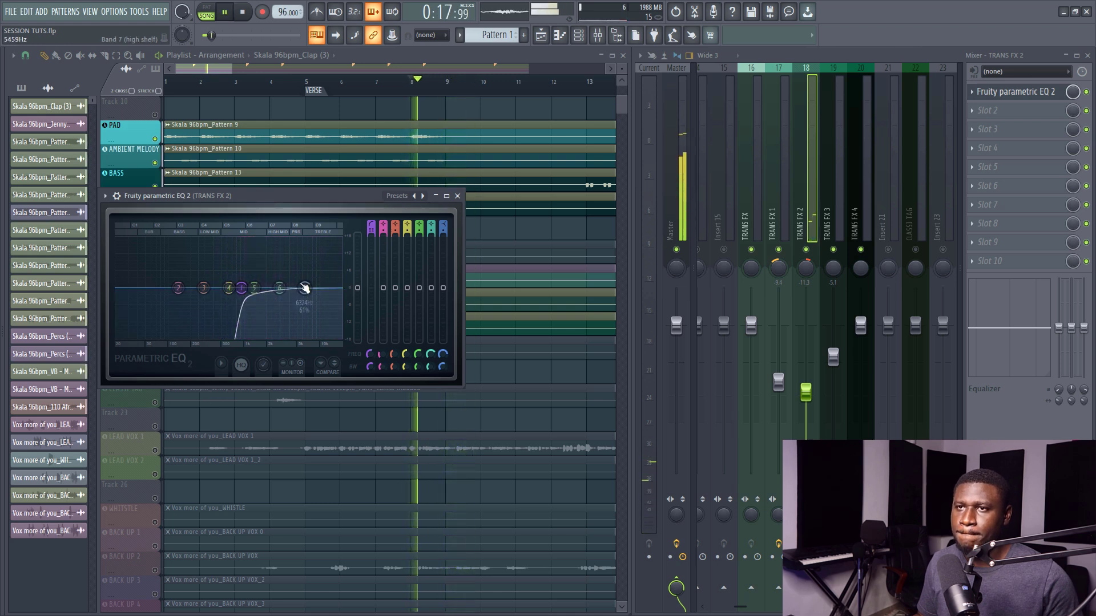
Raise the high shelf slightly in the TRANS FX 2 EQ, close it, and lower the channel volume to about -11.9 dB.
left_click_drag(305, 288, 309, 283)
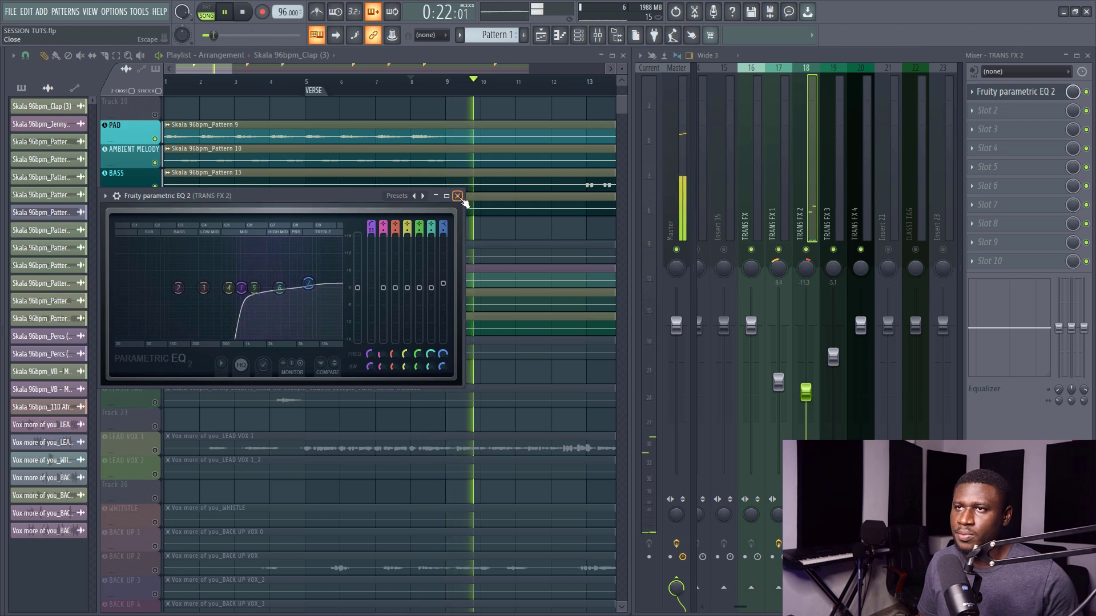
left_click(458, 196)
left_click_drag(810, 395, 812, 400)
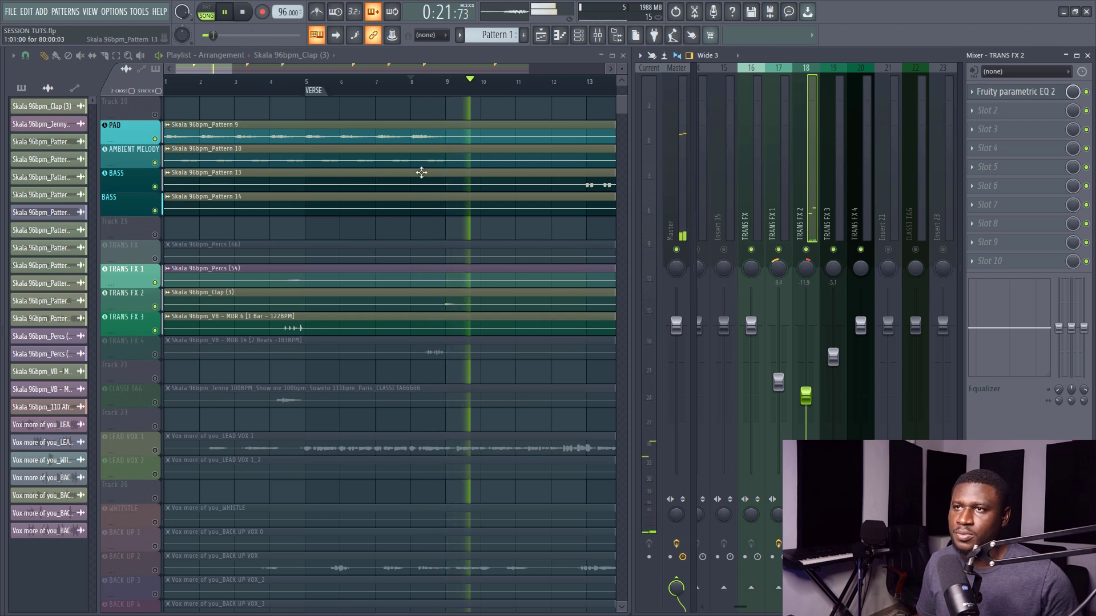
key("space")
Unmute the TRANS FX playlist track and audition its hit at the PRE HOOK marker.
scroll(425, 88, "down", 4)
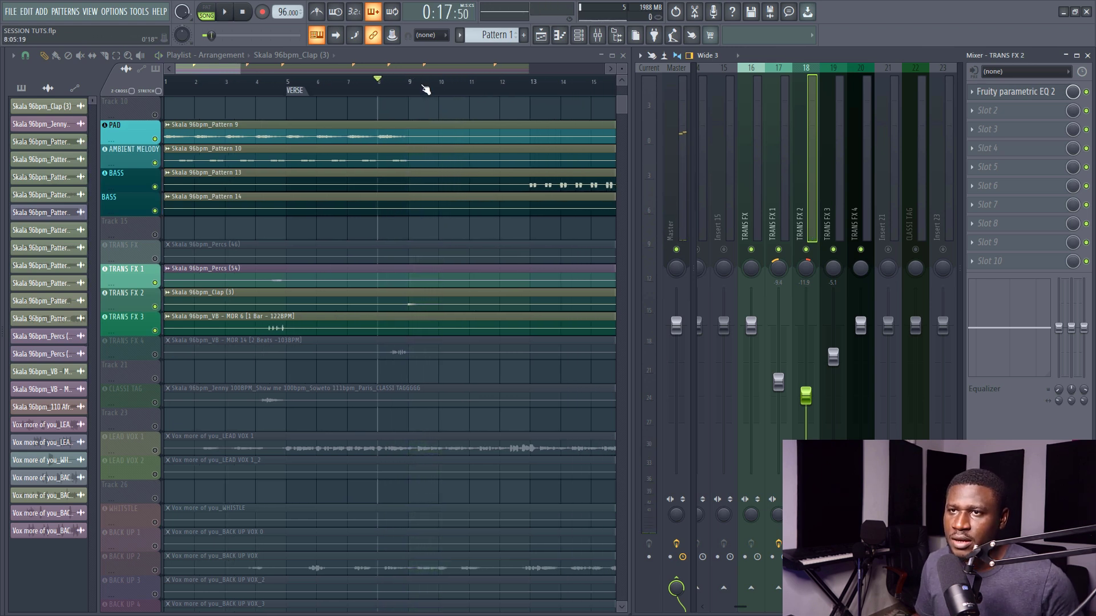
left_click(157, 261)
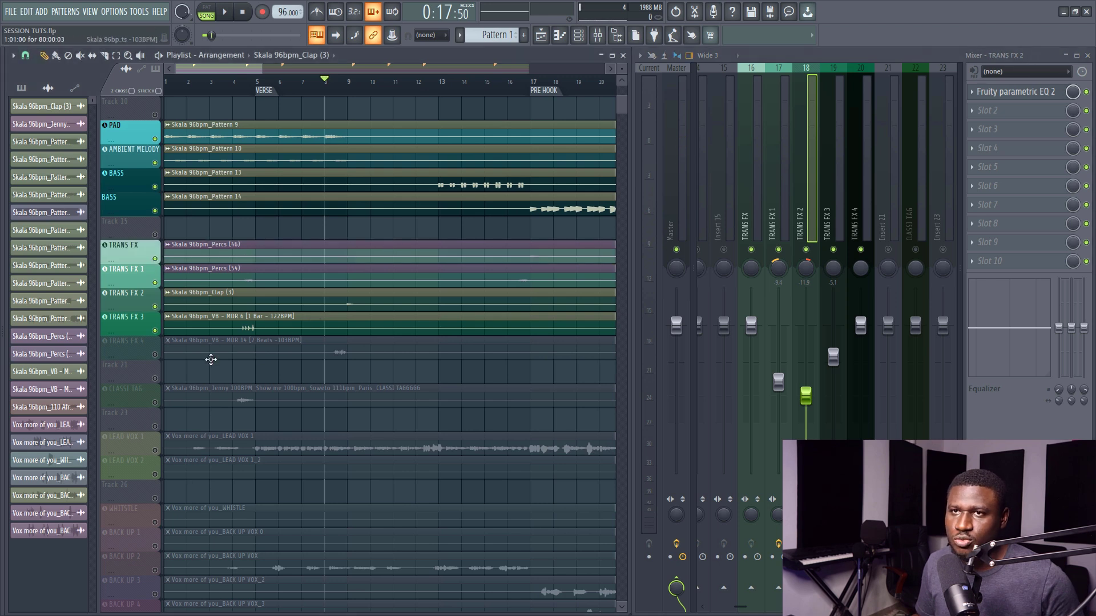
key("space")
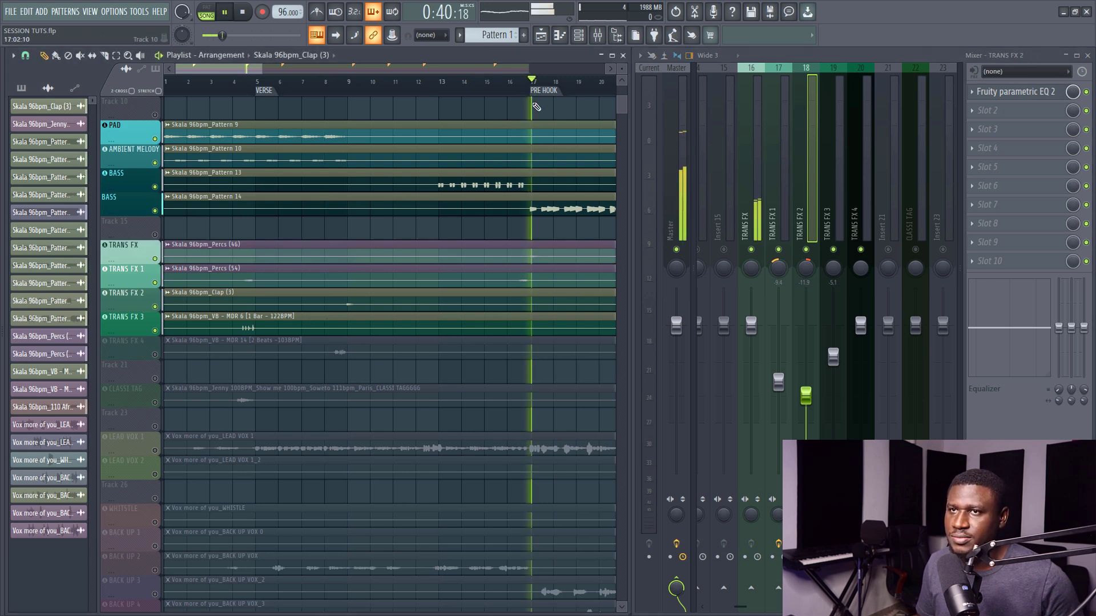
key("space")
key("space")
Lower the TRANS FX mixer channel's volume to about -13 dB while replaying the start of the pre-hook.
left_click(752, 226)
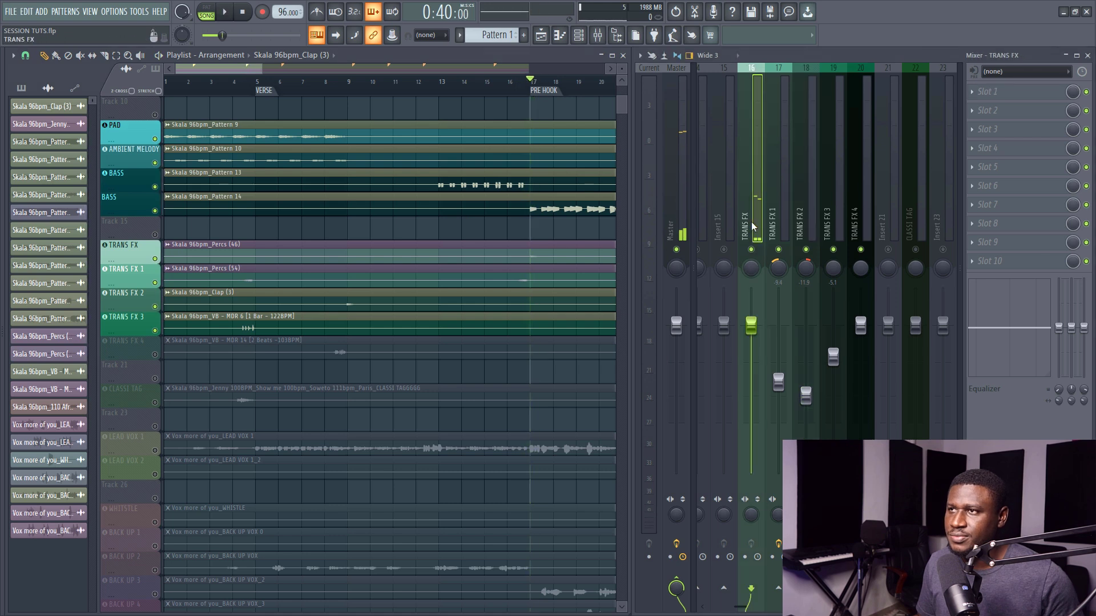
left_click_drag(751, 324, 750, 373)
key("space")
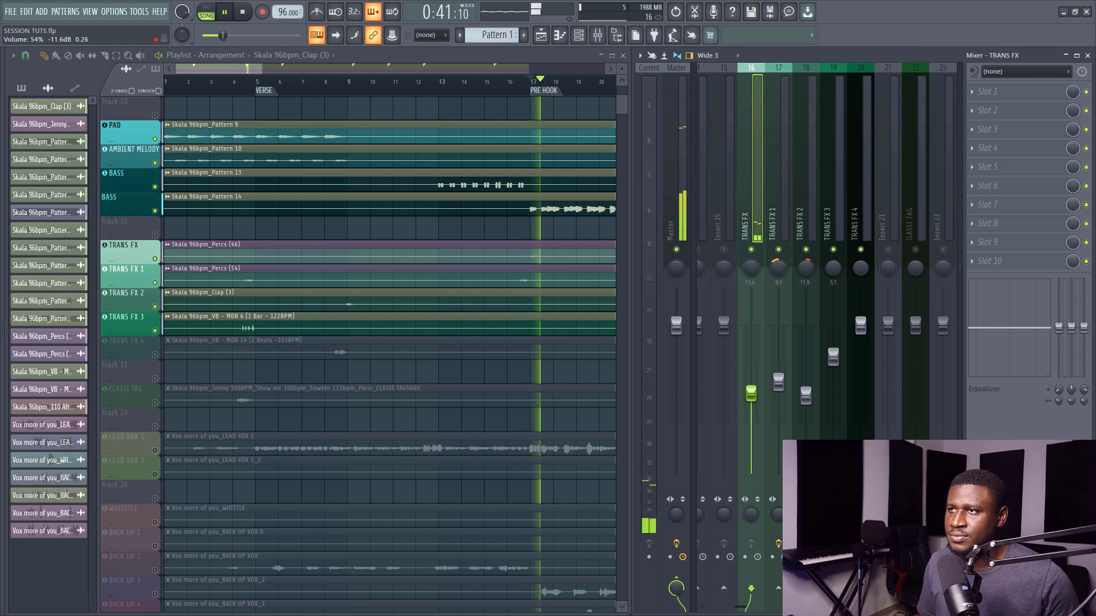
key("space")
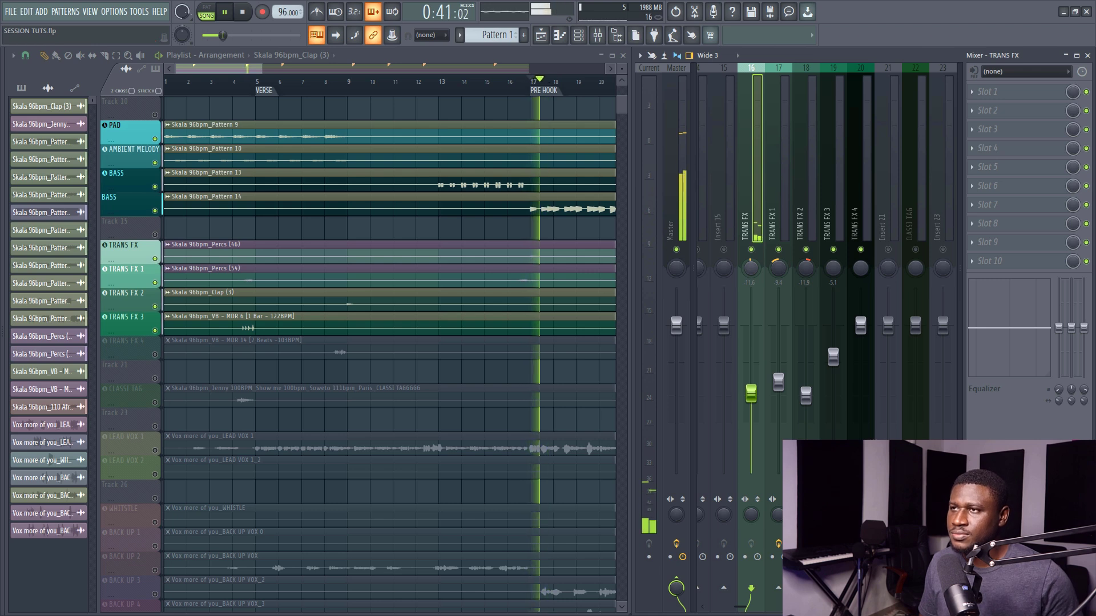
key("space")
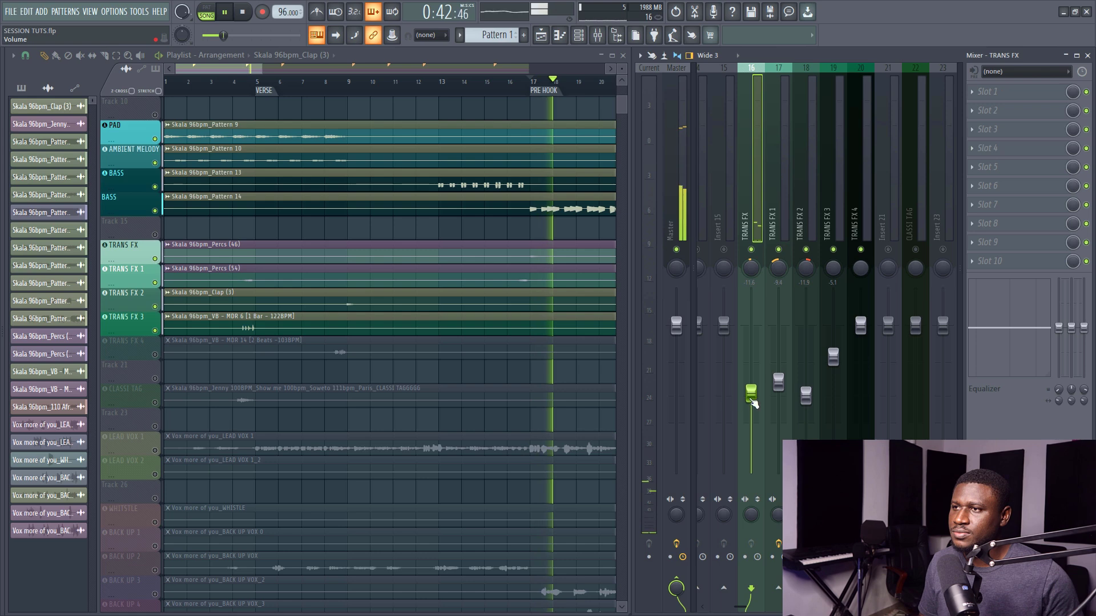
key("space")
key("space")
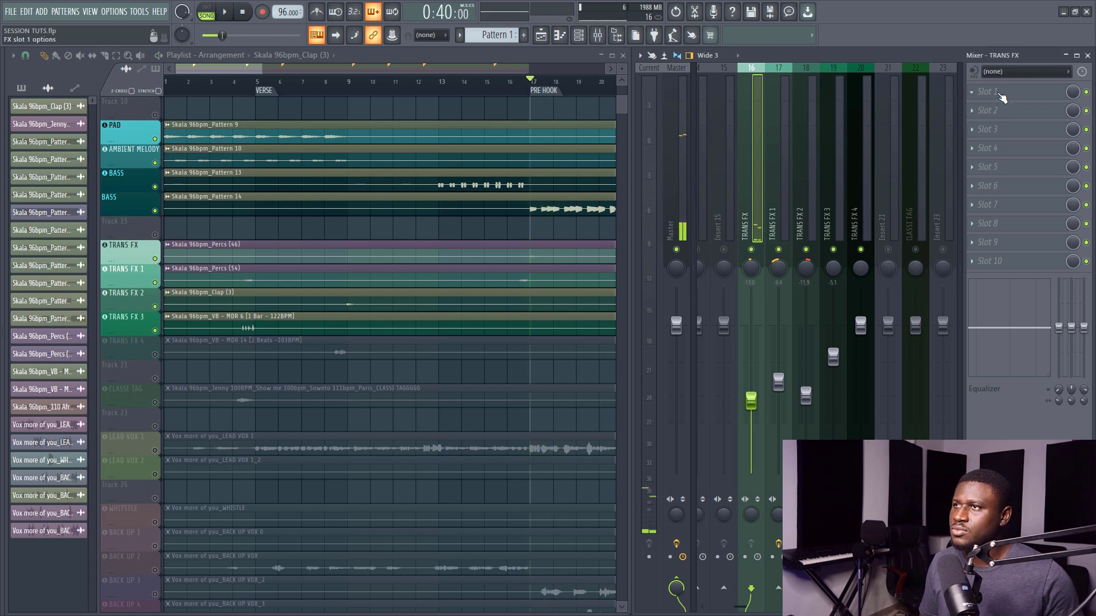
Add Fruity parametric EQ 2 to the first slot of TRANS FX and cut the low end deeply with band 1's low shelf.
left_click(1002, 98)
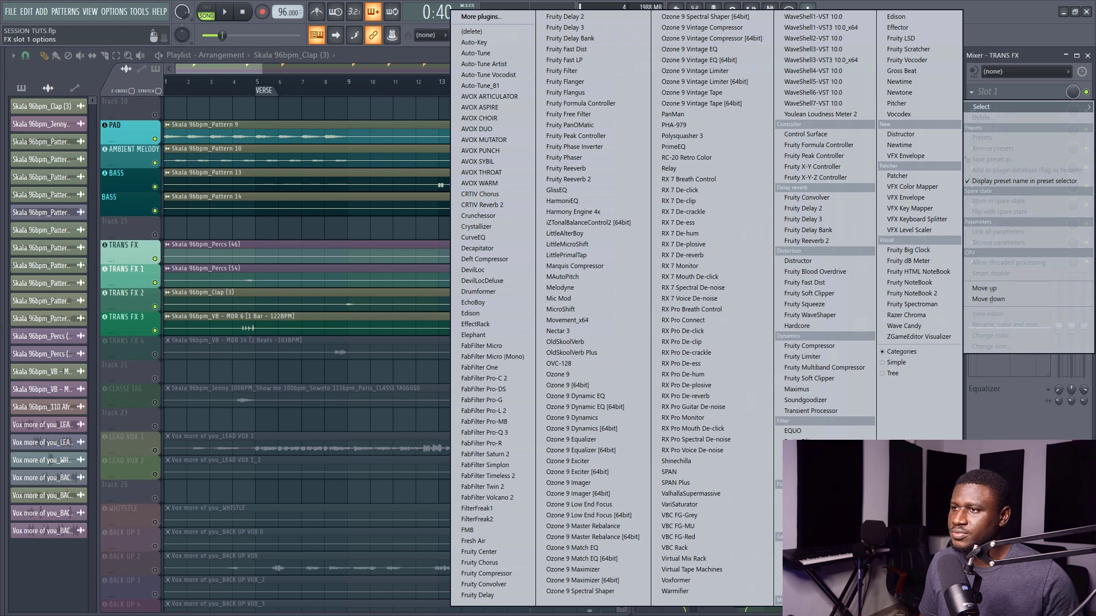
left_click(778, 475)
key("space")
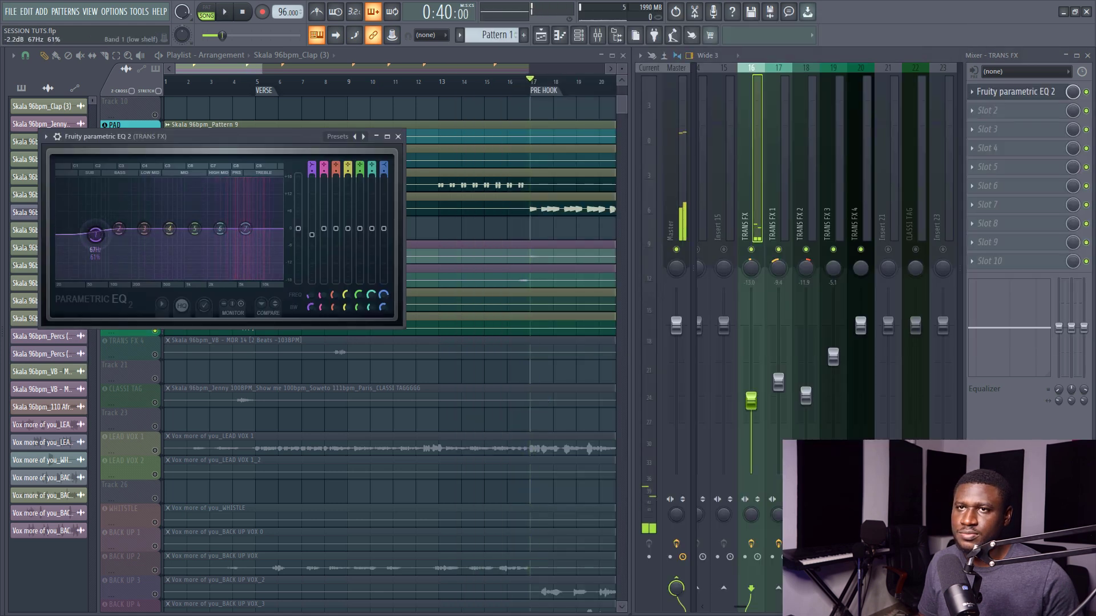
left_click_drag(102, 233, 189, 280)
key("space")
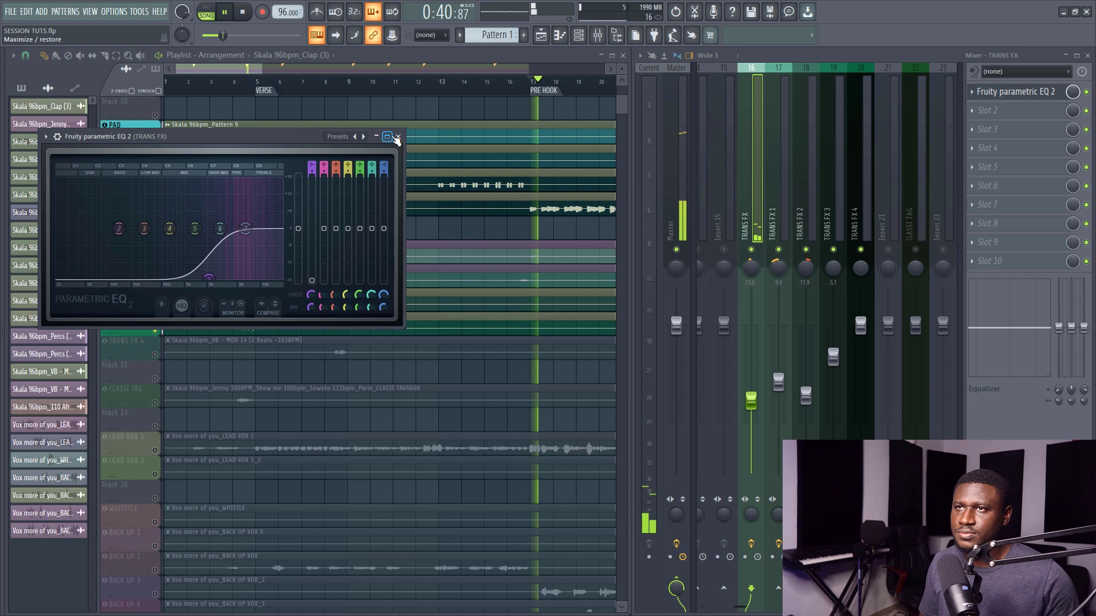
left_click(398, 137)
Add Fruity Reeverb 2 to the second slot of TRANS FX, audition it at the pre-hook, and close the reverb.
key("space")
left_click(1008, 114)
left_click(833, 241)
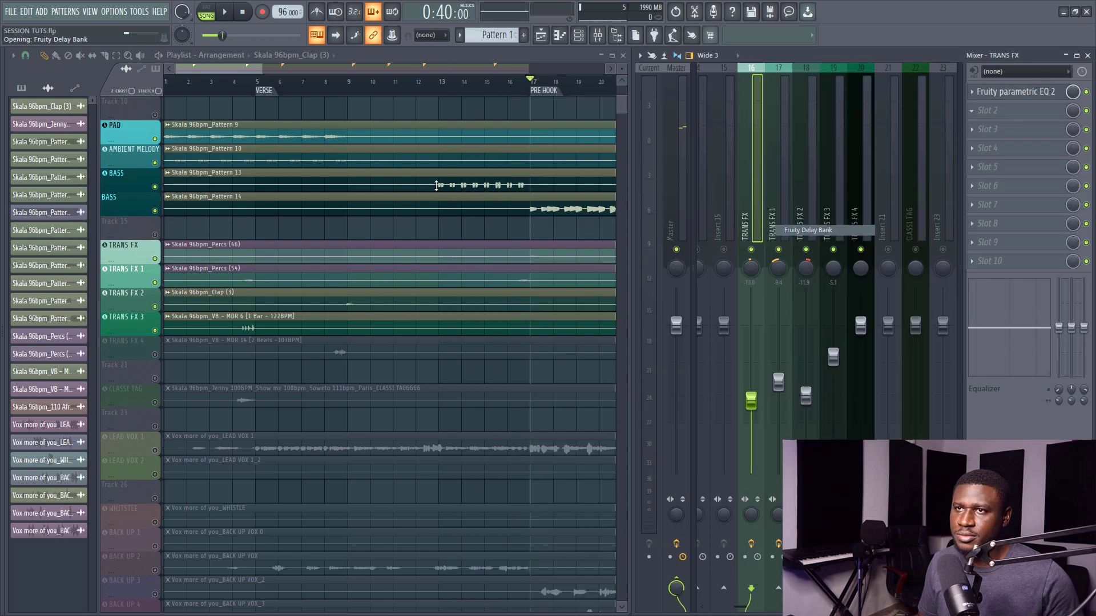
key("space")
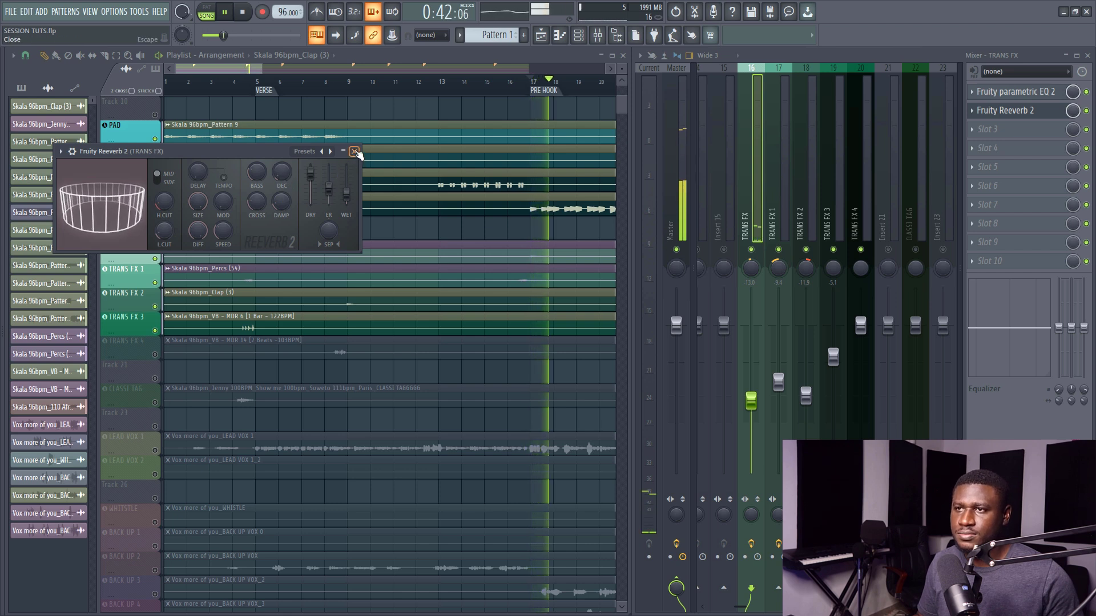
left_click(354, 152)
Unmute the TRANS FX 4 playlist track and audition its clip from bar 8, bringing up the clip's mixer channel.
scroll(316, 108, "down", 2)
key("space")
left_click(283, 81)
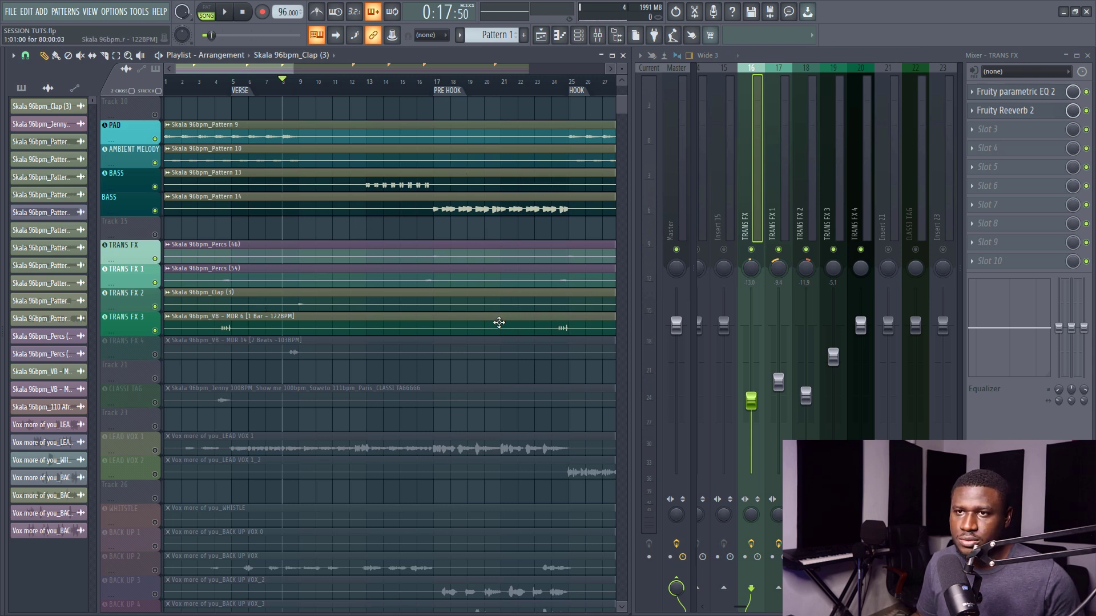
left_click(155, 354)
key("space")
double_click(313, 352)
key("Escape")
key("space")
Balance the TRANS FX 4 volume over repeated playback, settling at about -6.4 dB.
left_click_drag(860, 326, 861, 378)
key("space")
key("space")
key("space")
key("space")
key("space")
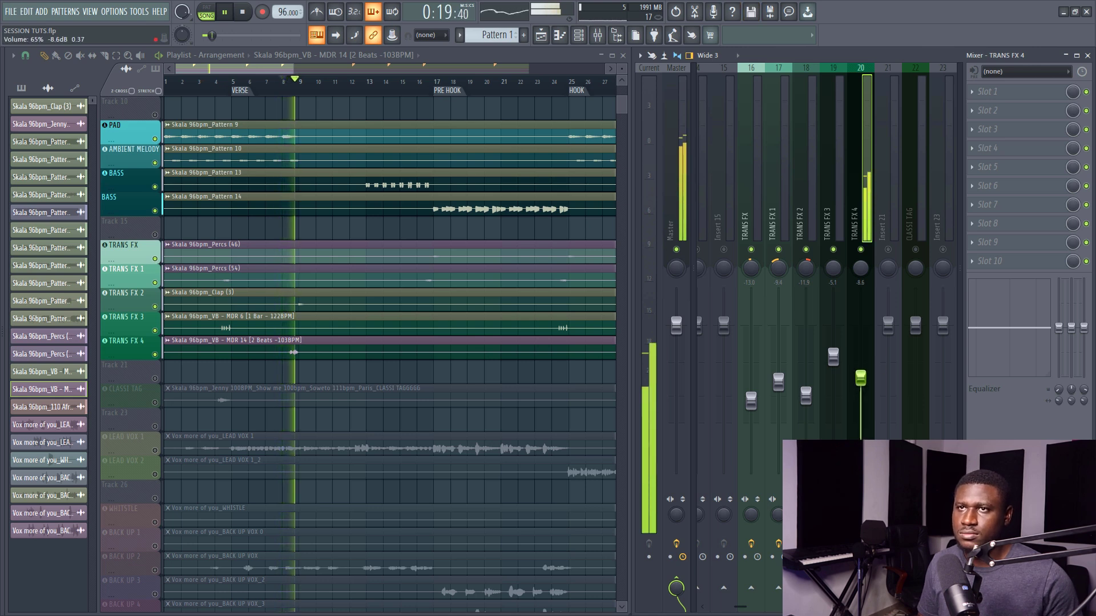
key("space")
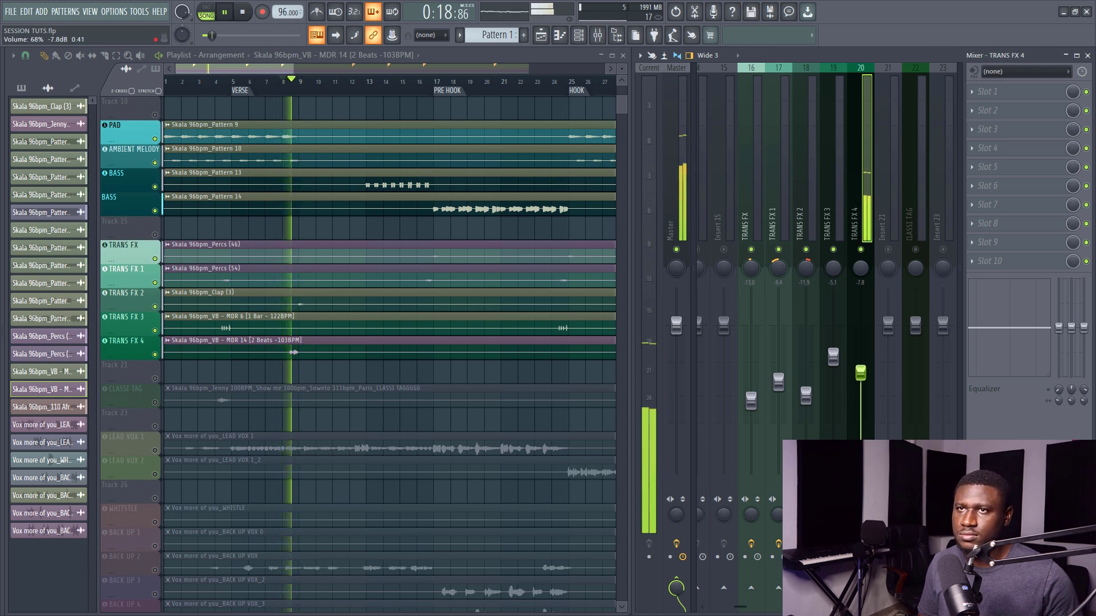
left_click_drag(860, 373, 860, 365)
key("space")
key("space")
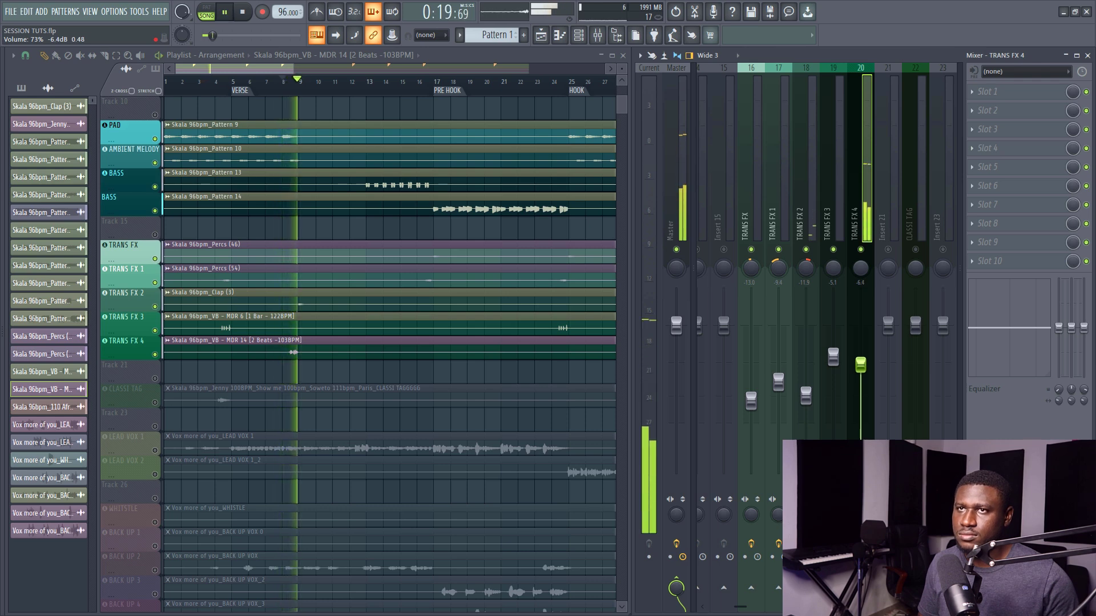
key("space")
Add Fruity parametric EQ 2 to TRANS FX 4, raise its high-pass cutoff to the low mids, and lower the channel volume.
left_click(988, 91)
mouse_move(982, 107)
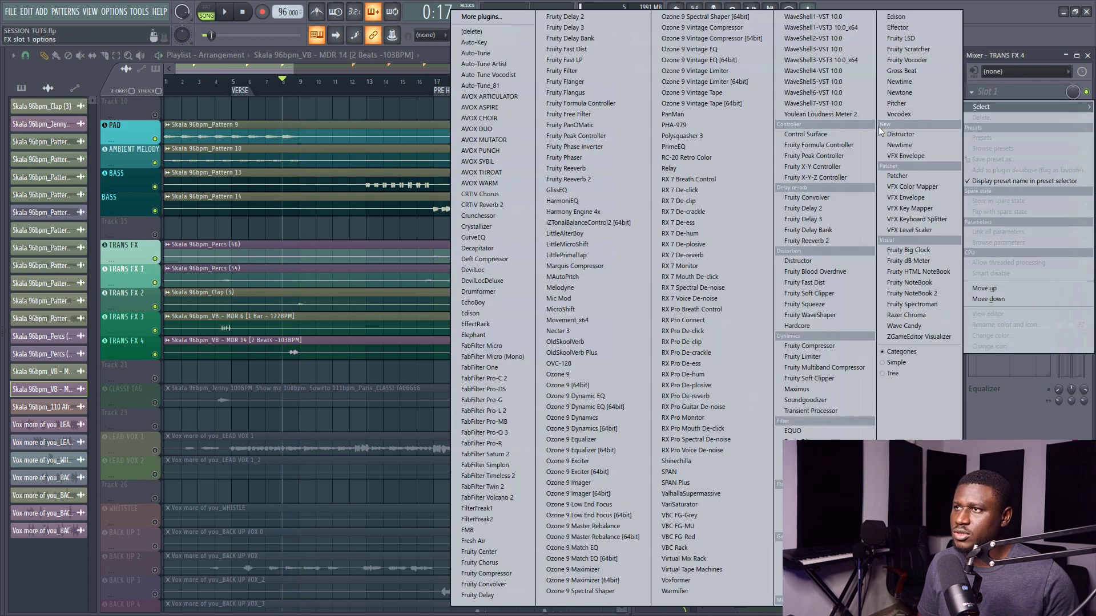
left_click(816, 464)
key("space")
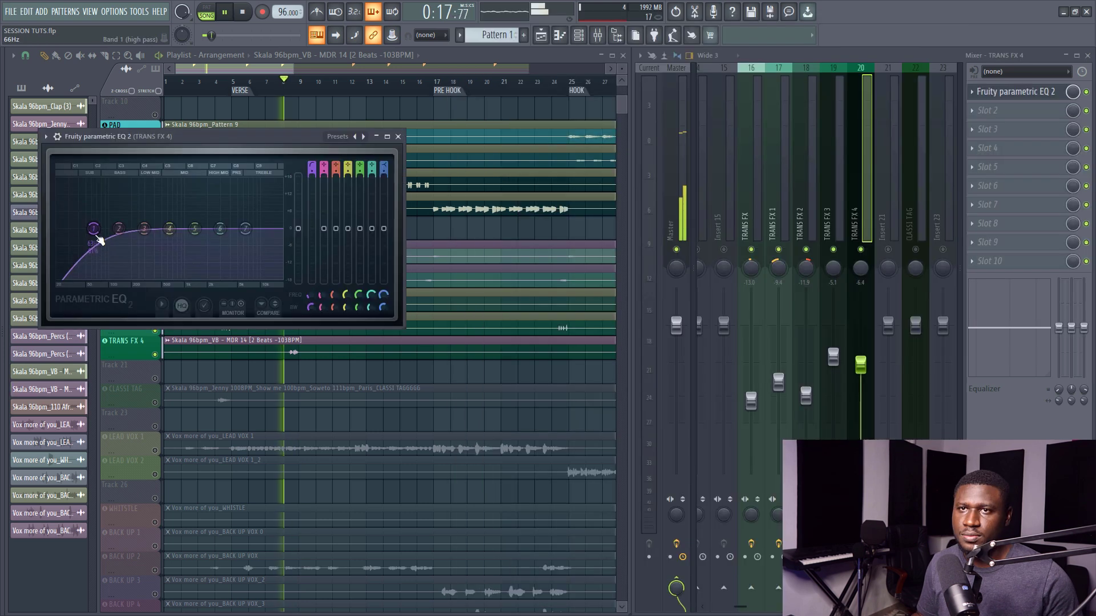
left_click_drag(94, 231, 139, 233)
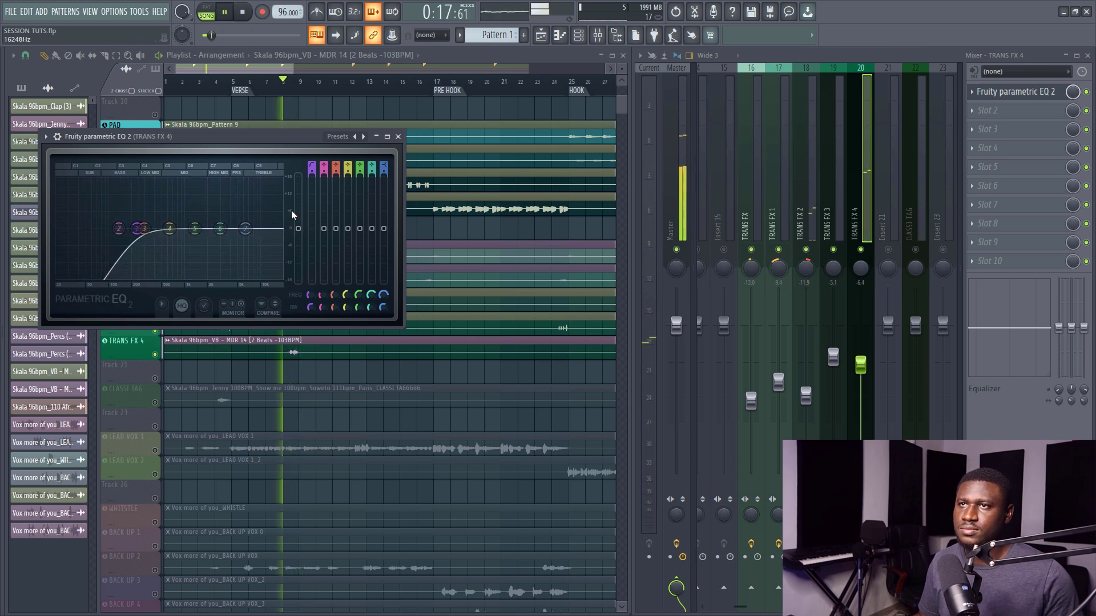
left_click(398, 137)
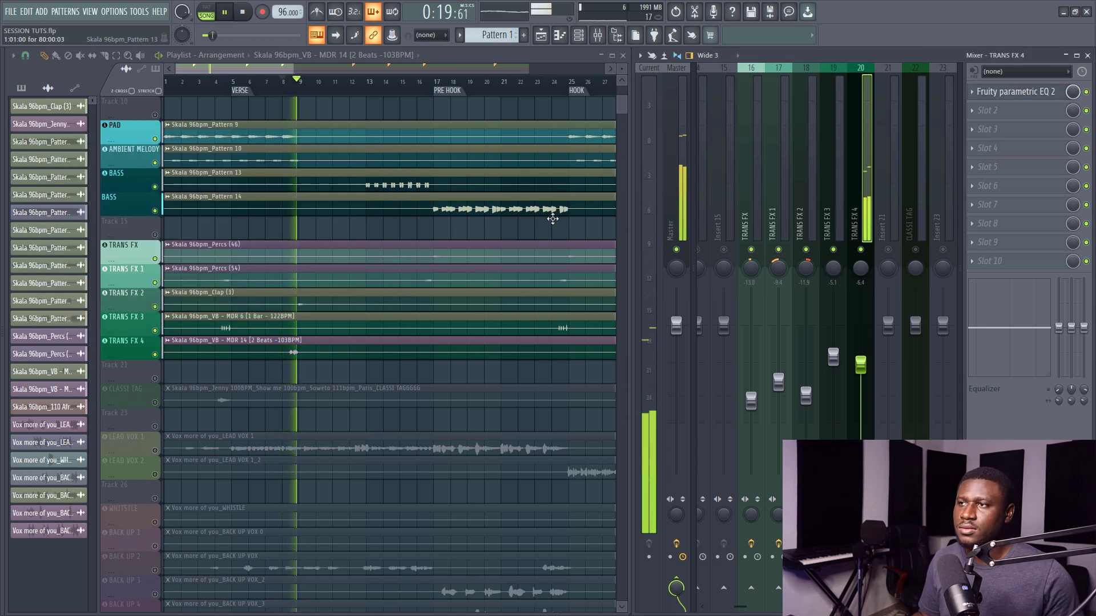
left_click_drag(860, 364, 866, 382)
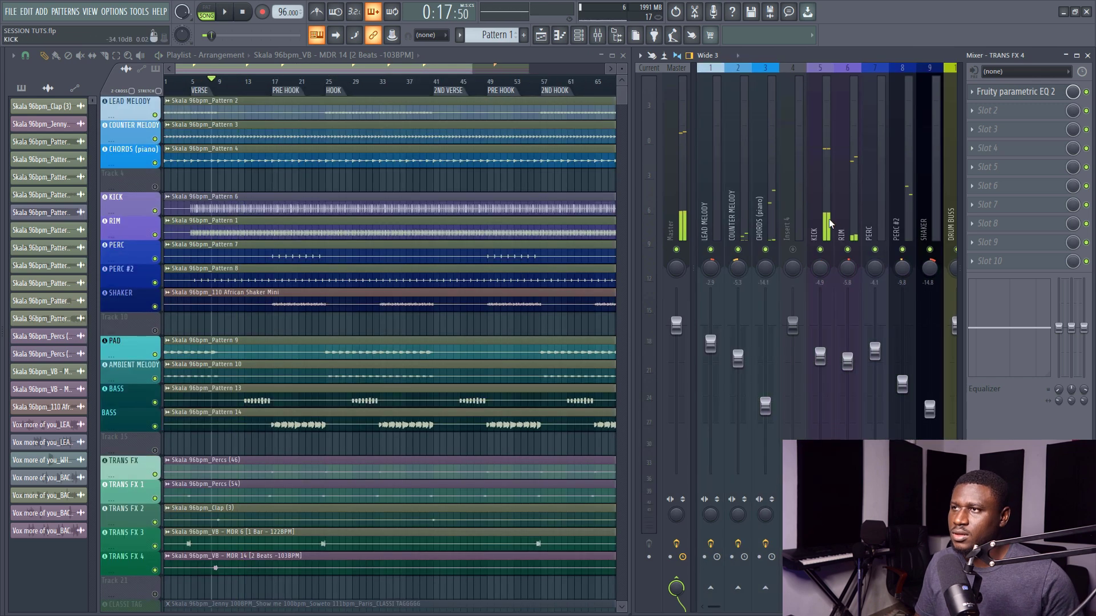
Lower the RIM channel's volume slightly during playback, select the KICK channel, and replay the lead-in to the hook.
left_click(844, 240)
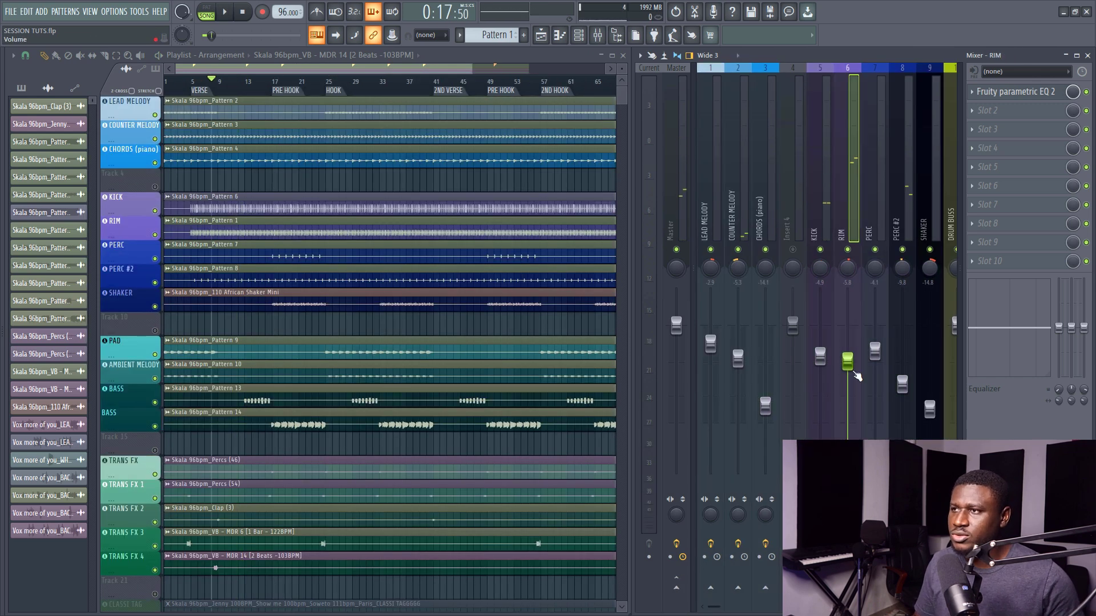
key("space")
mouse_move(848, 368)
left_mouse_down()
mouse_move(848, 381)
mouse_move(848, 366)
left_mouse_up()
left_click(822, 360)
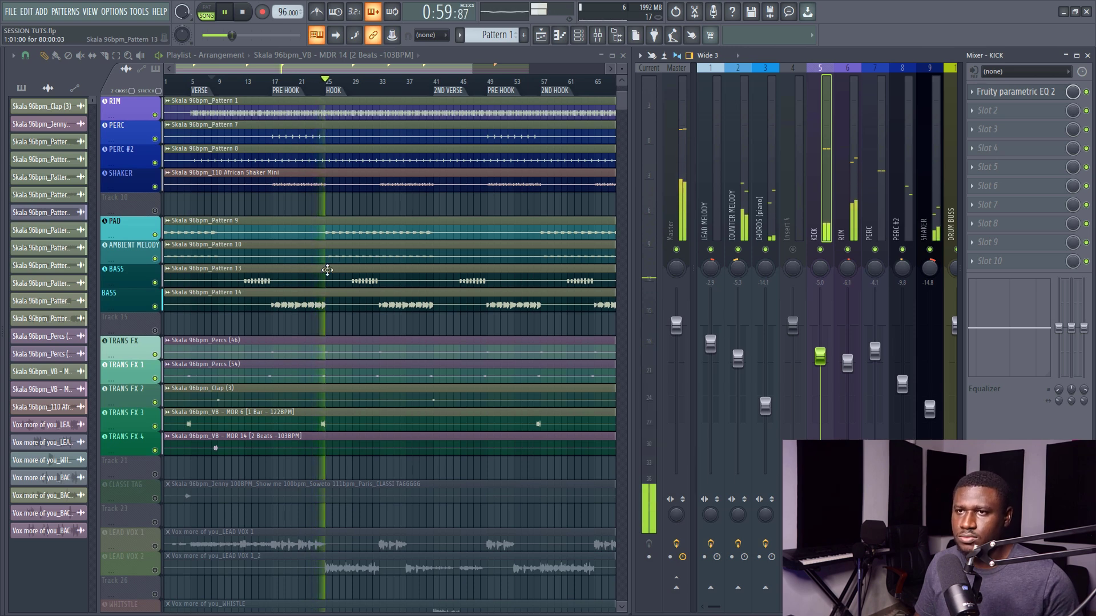
left_click(316, 93)
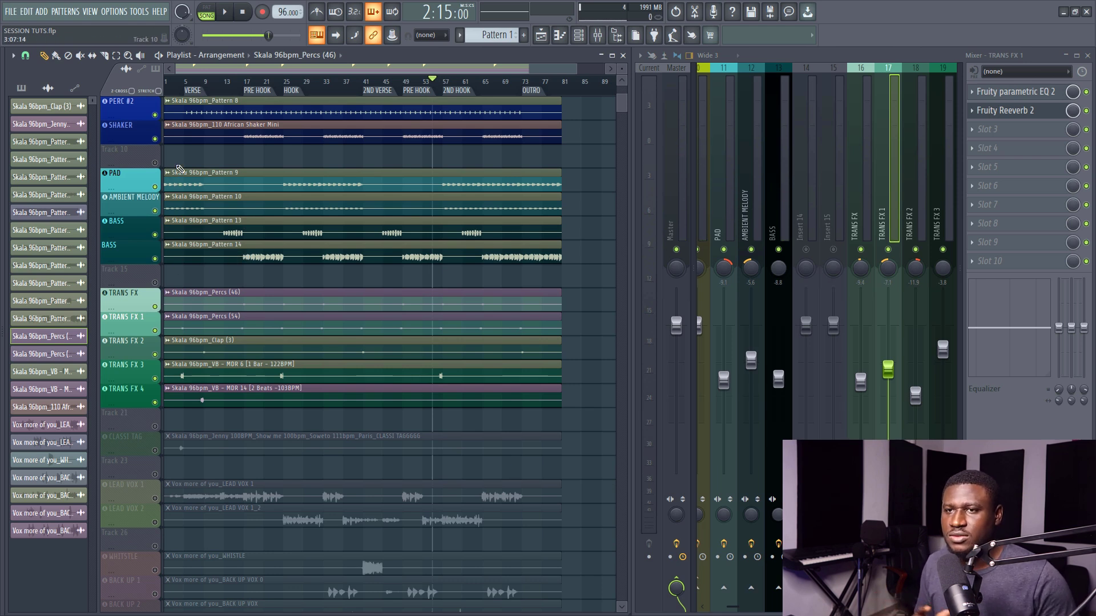
Solo the LEAD VOX 1 track and load RX Pro Voice De-noise in its first mixer effect slot.
scroll(194, 189, "up", 3)
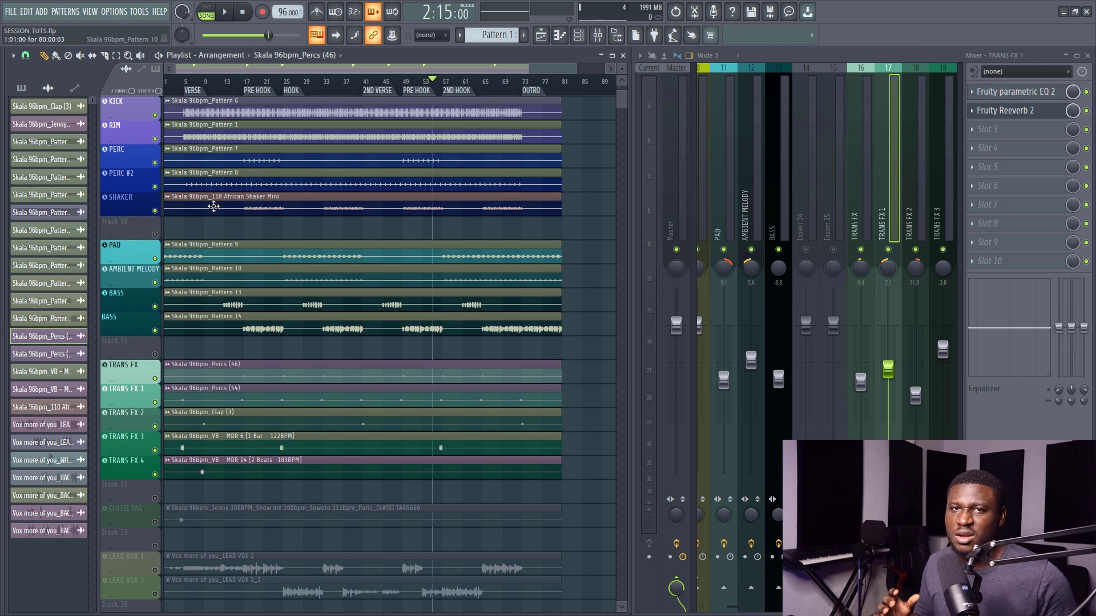
scroll(215, 217, "down", 8)
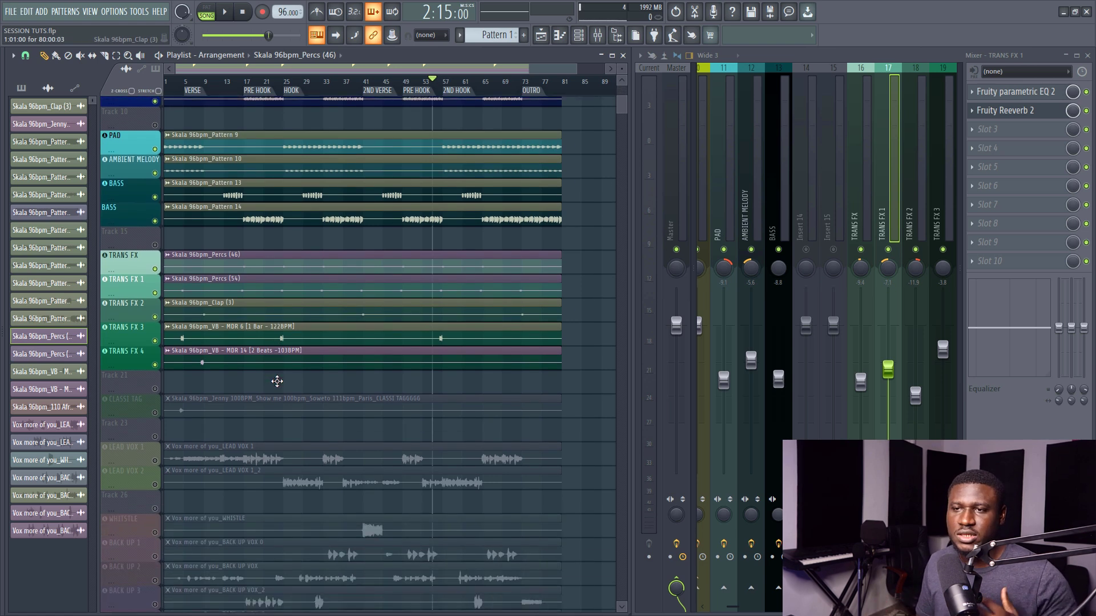
scroll(278, 381, "down", 1)
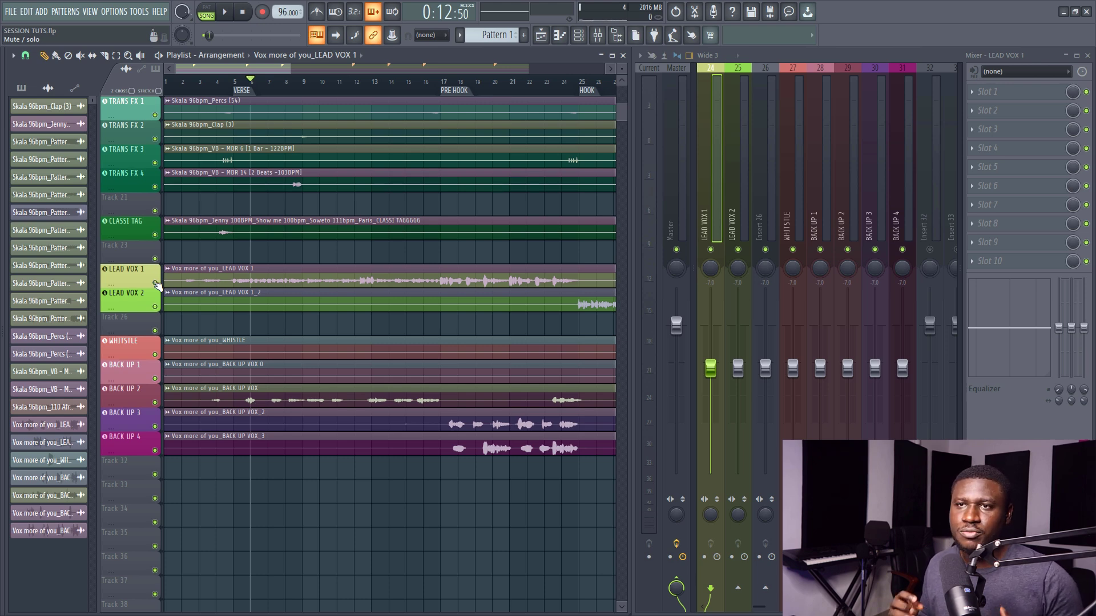
right_click(155, 283)
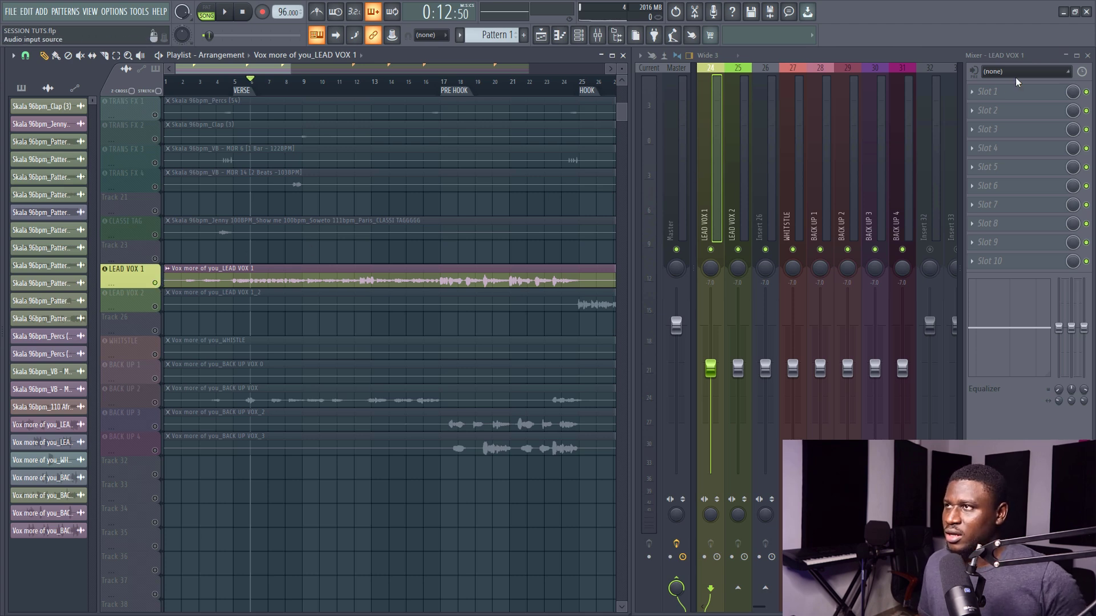
left_click(1003, 96)
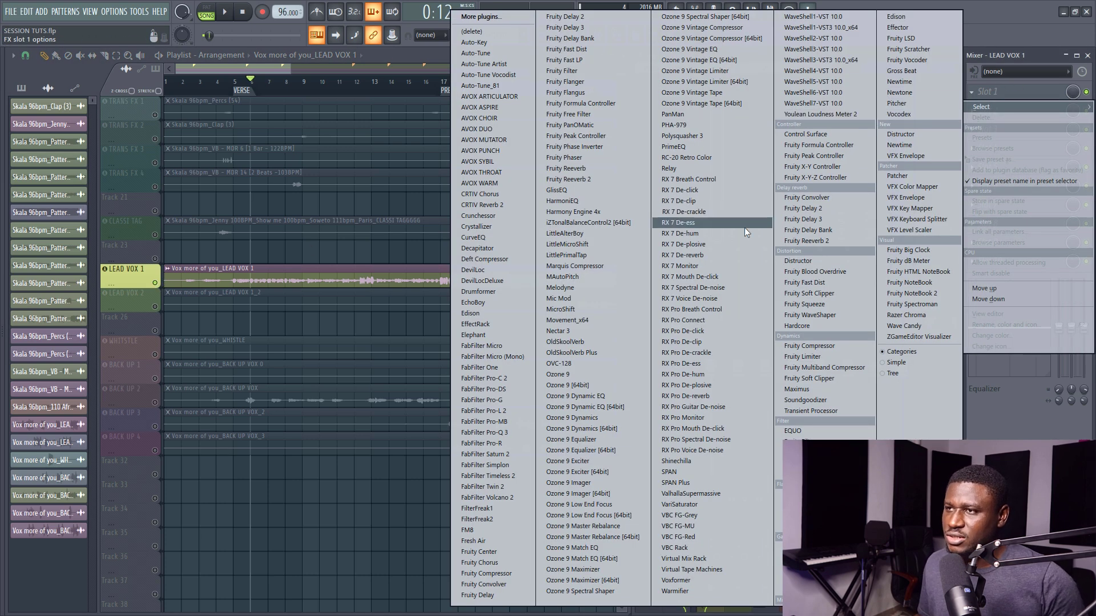
left_click(676, 450)
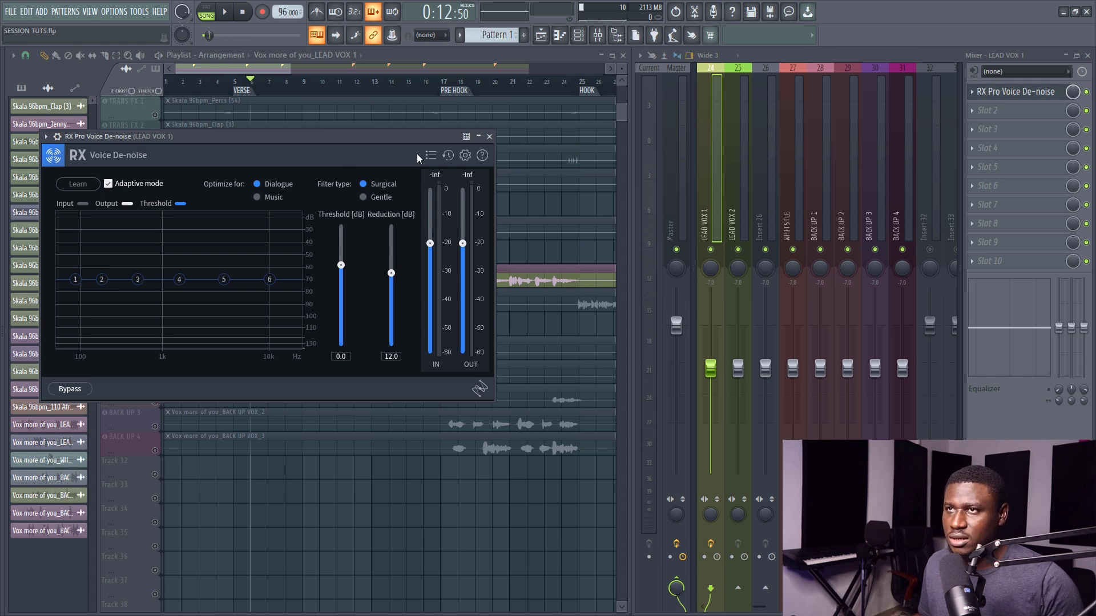
left_click(489, 136)
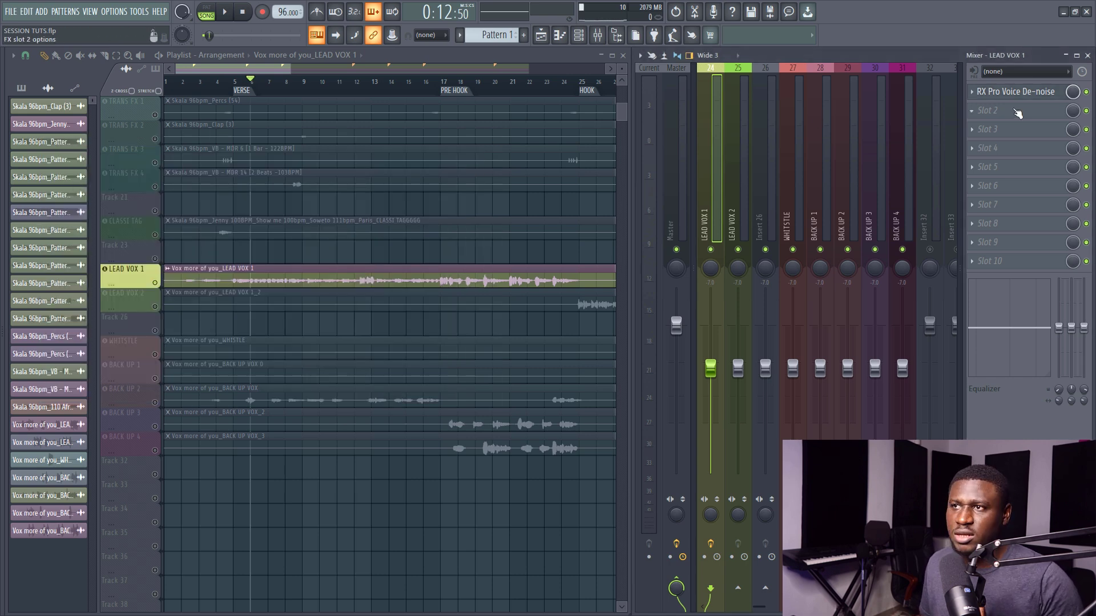
Add RX Pro Breath Control to LEAD VOX 1's second effect slot and audition the vocal through it.
left_click(996, 111)
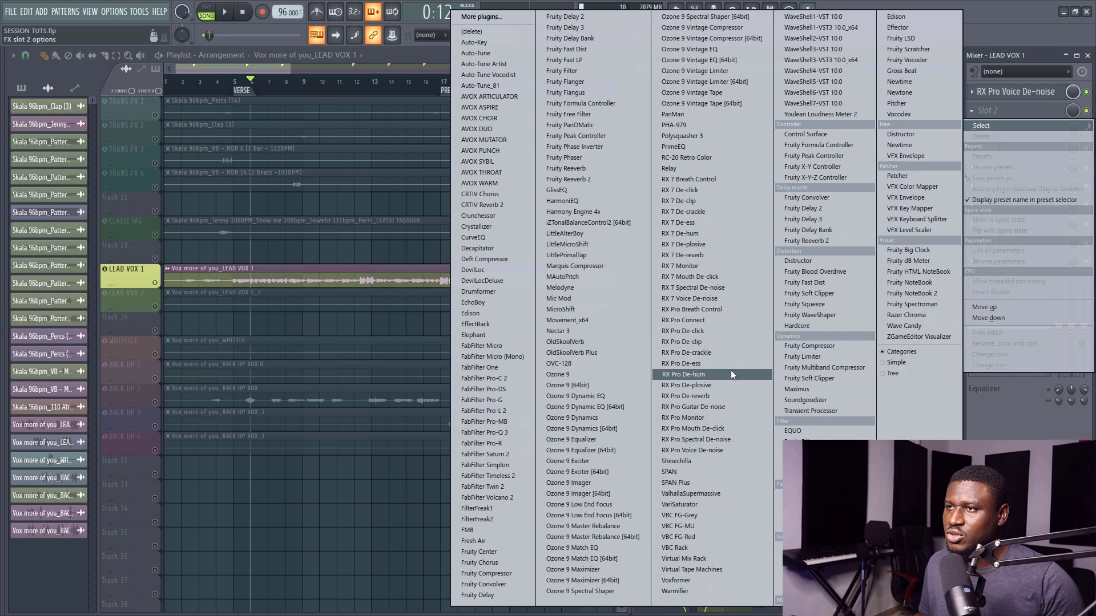
left_click(709, 311)
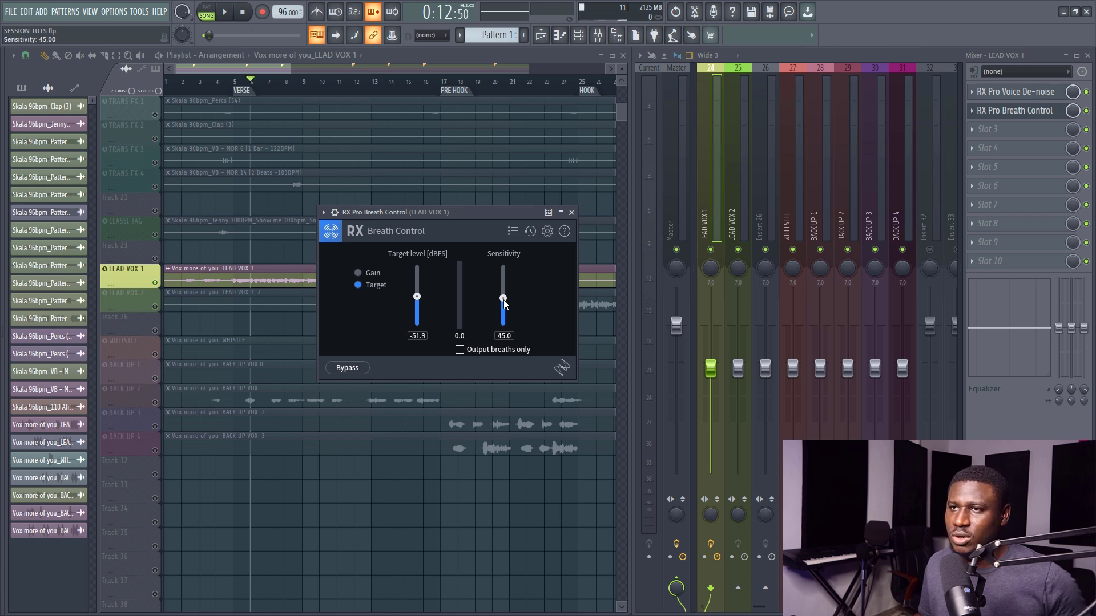
left_click_drag(437, 216, 513, 214)
key("space")
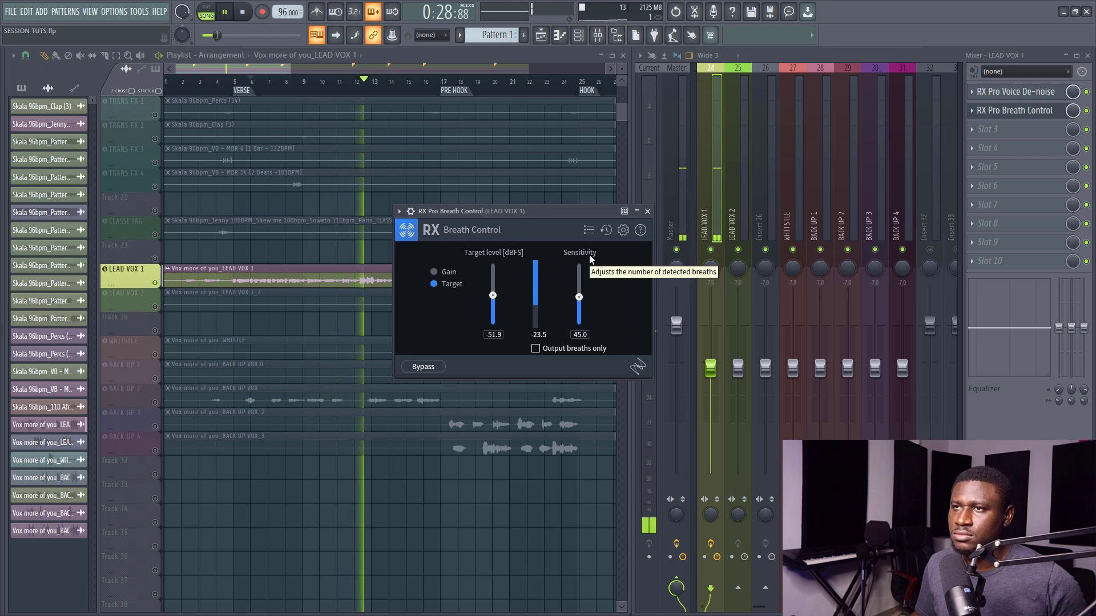
key("space")
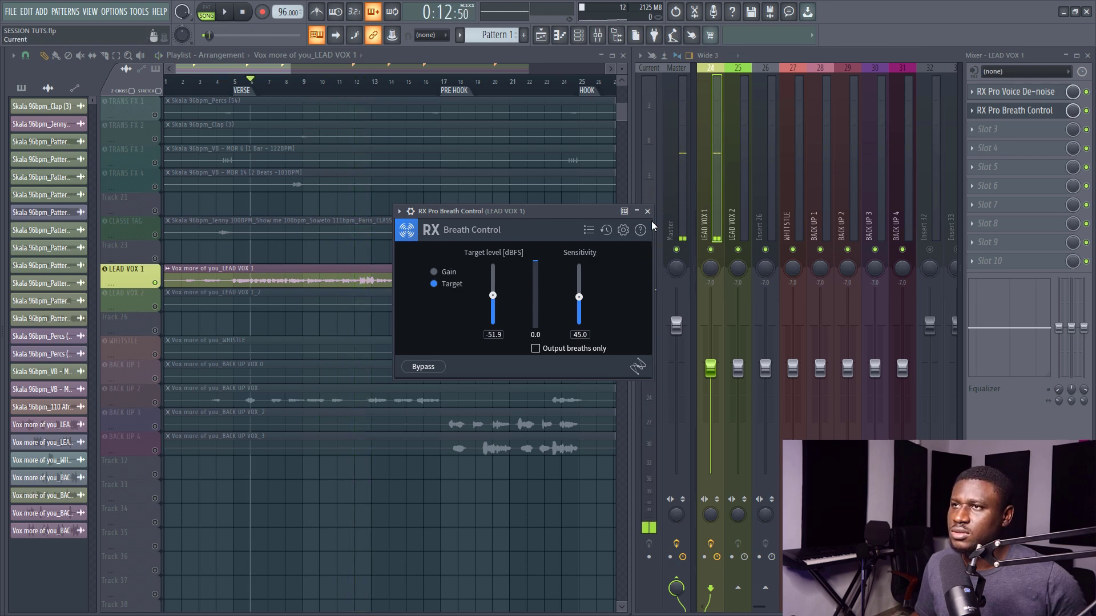
left_click(648, 212)
Add RX Pro Mouth De-click to LEAD VOX 1's third effect slot and audition the vocal through it.
left_click(996, 132)
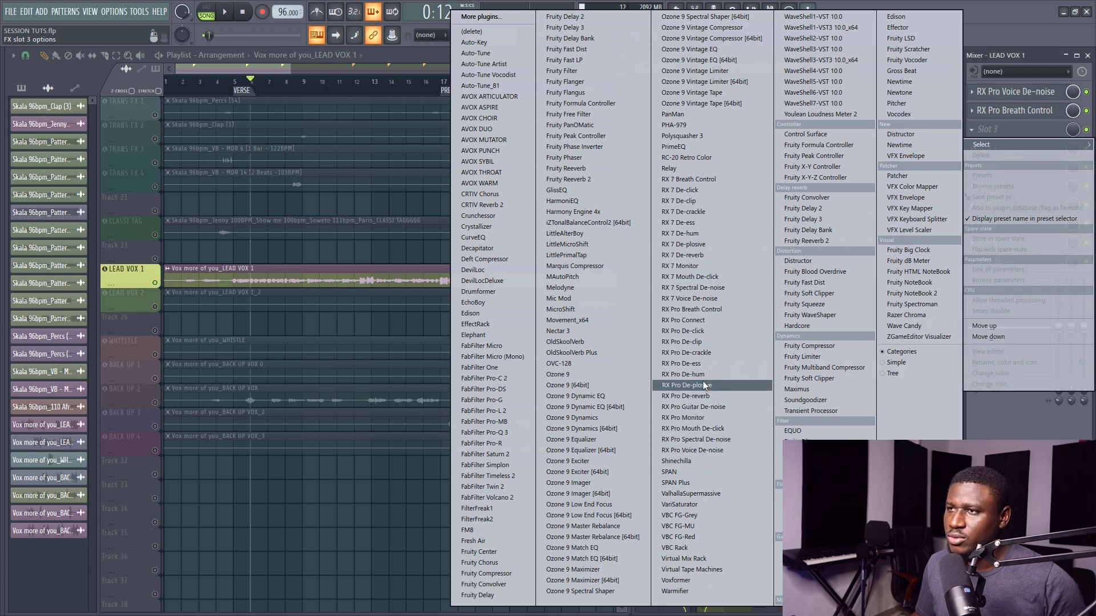
left_click(692, 428)
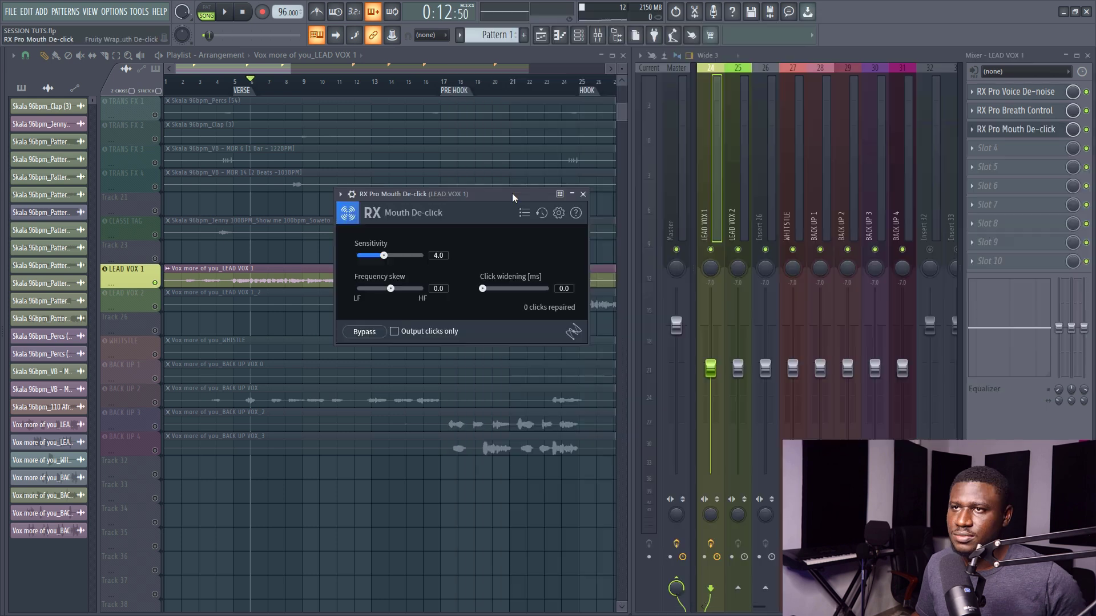
key("space")
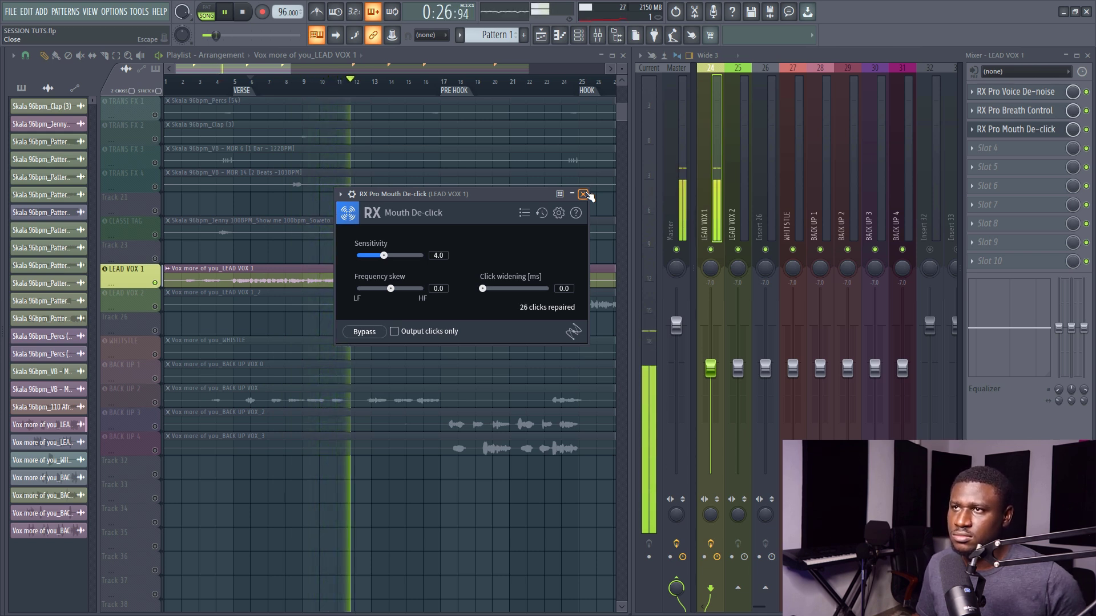
left_click(585, 194)
key("space")
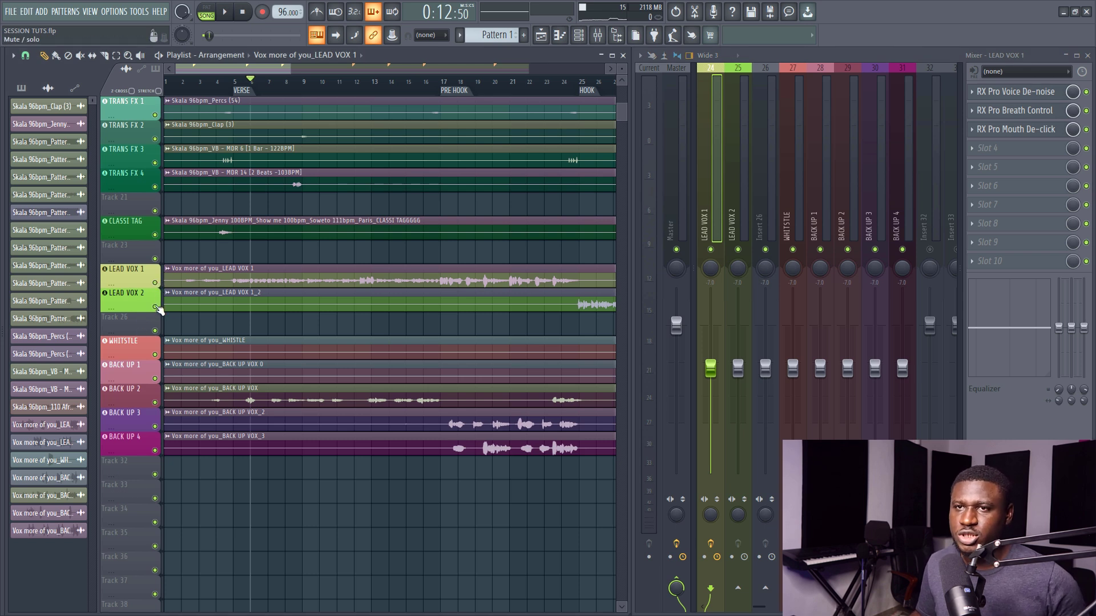
Mute the WHITSTLE track and the BACK UP 1 to BACK UP 4 tracks in the playlist.
left_click(154, 354)
left_click(154, 378)
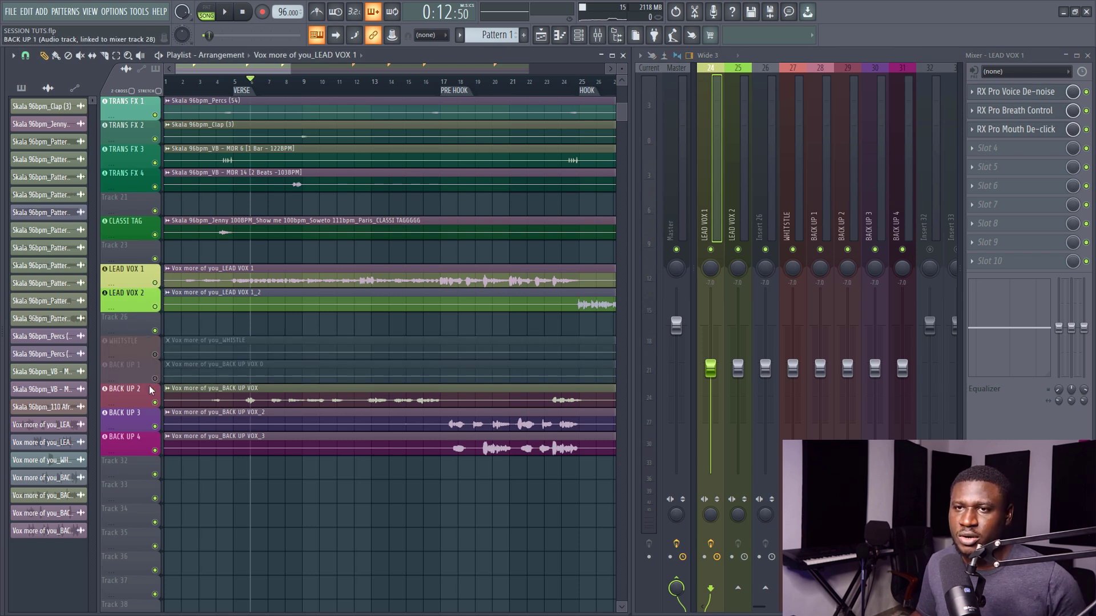
left_click(155, 402)
left_click(154, 426)
left_click(155, 450)
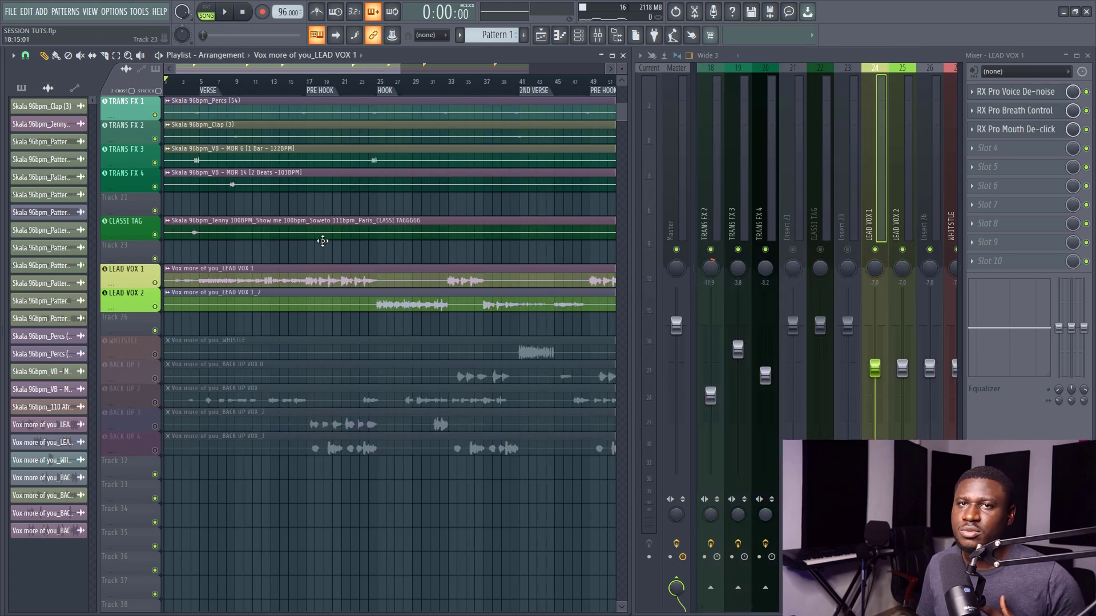
Play the song from the start with both lead vocals, muting and unmuting LEAD VOX 2 to compare.
key("space")
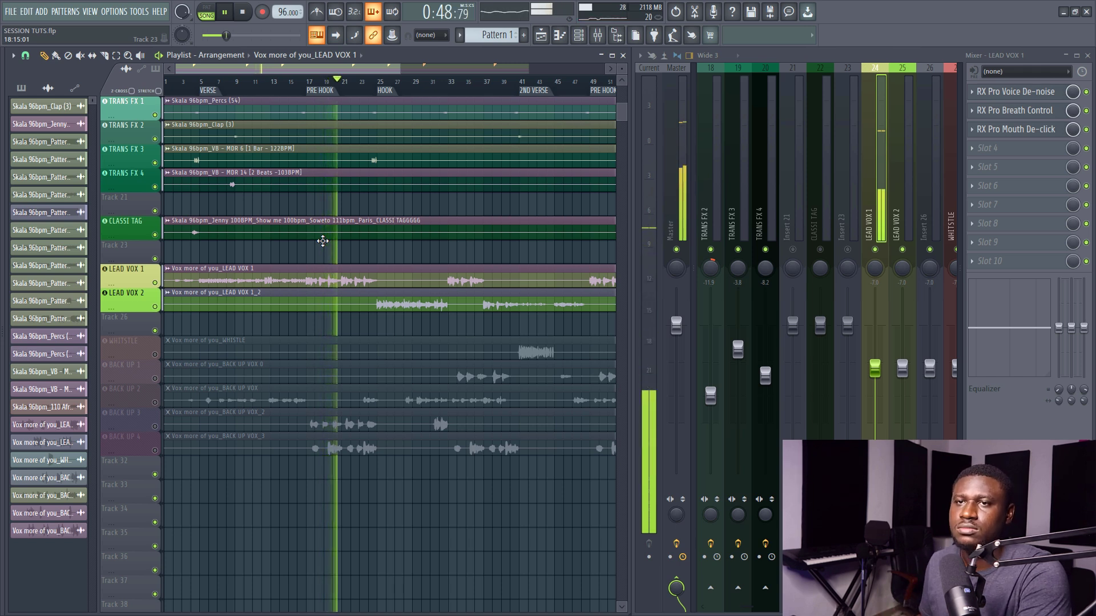
left_click(154, 307)
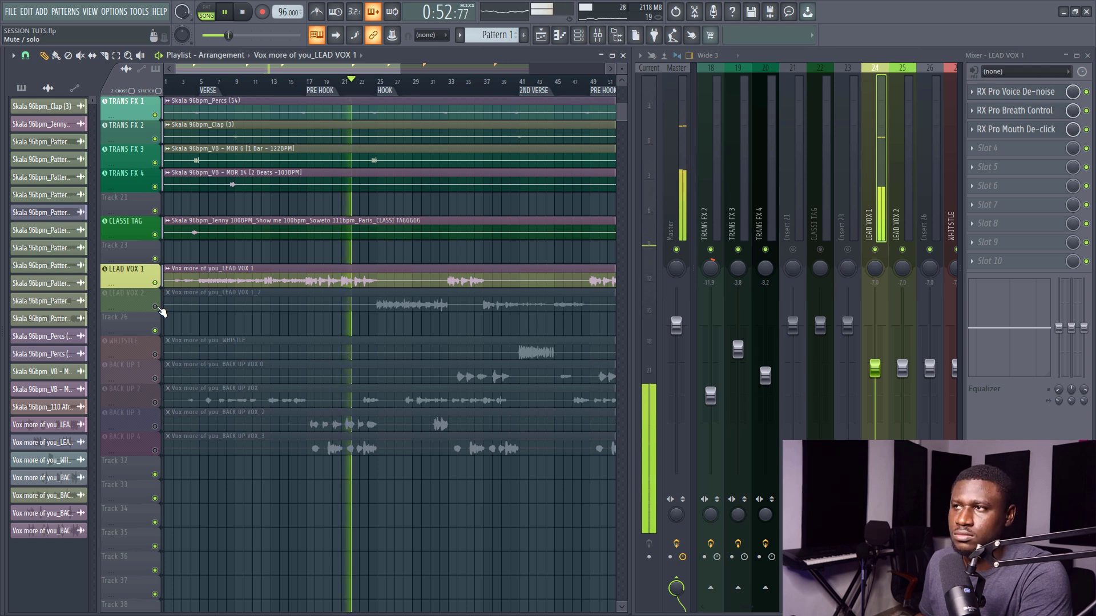
left_click(156, 307)
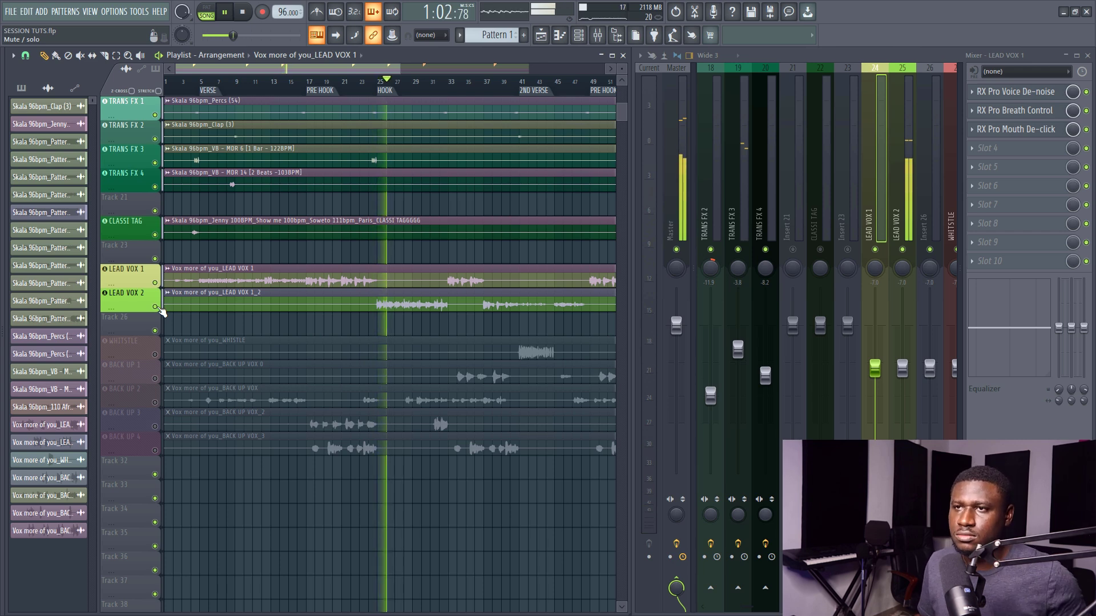
key("space")
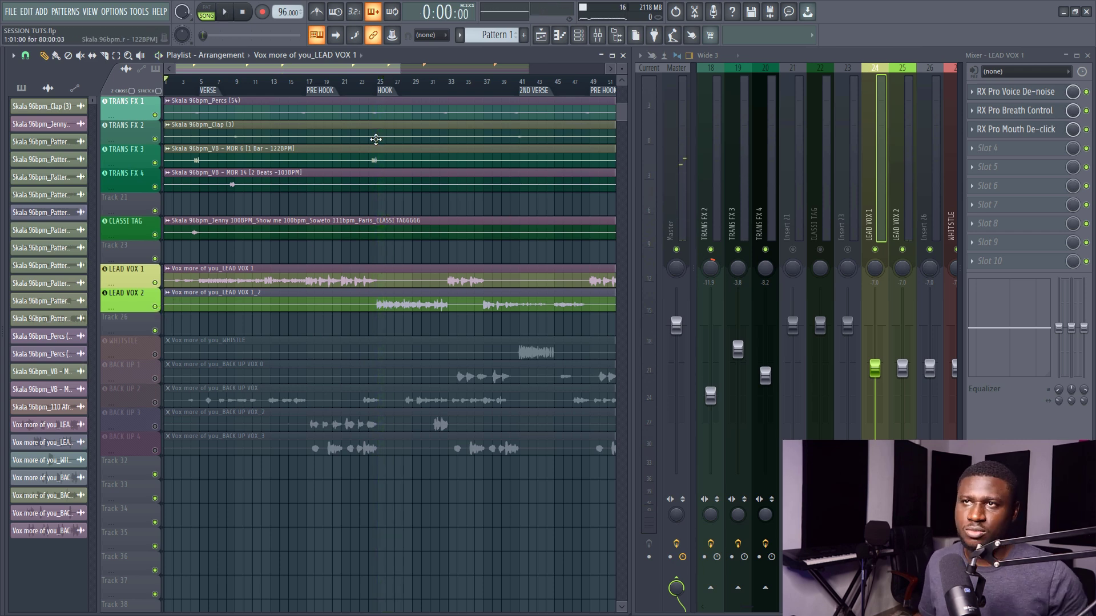
Check the channel settings of the LEAD VOX 1 and LEAD VOX 1_2 clips while auditioning the 2ND VERSE section.
scroll(389, 93, "down", 2)
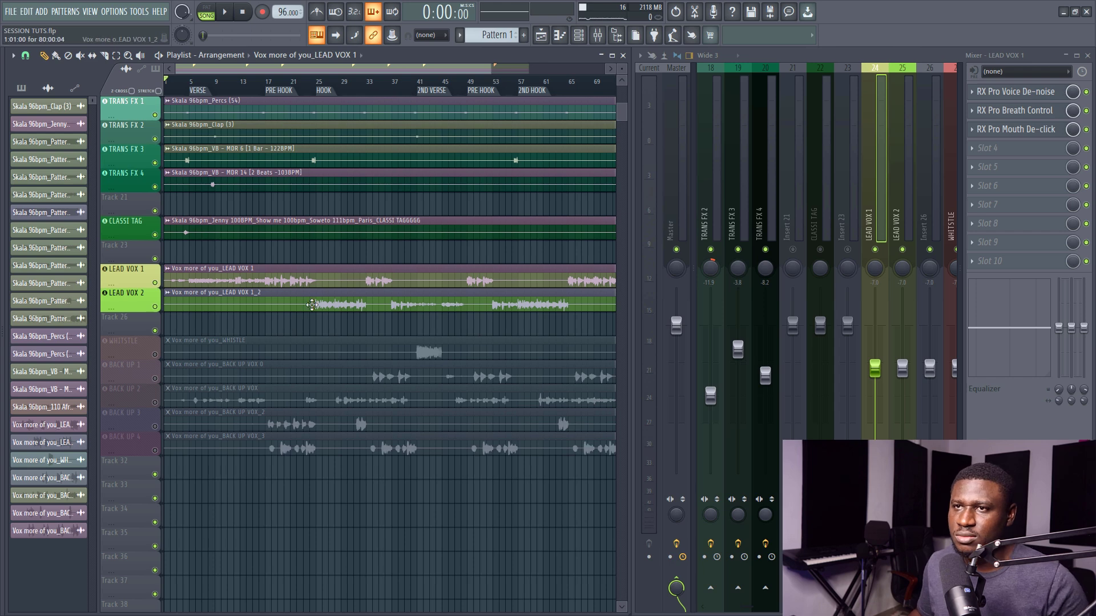
double_click(314, 281)
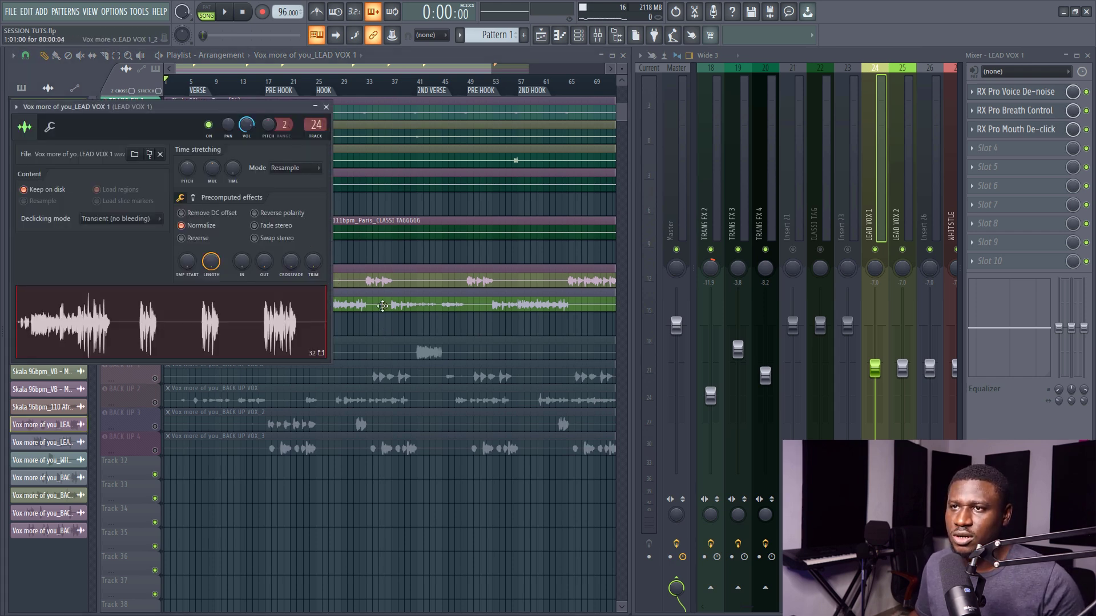
left_click(382, 306)
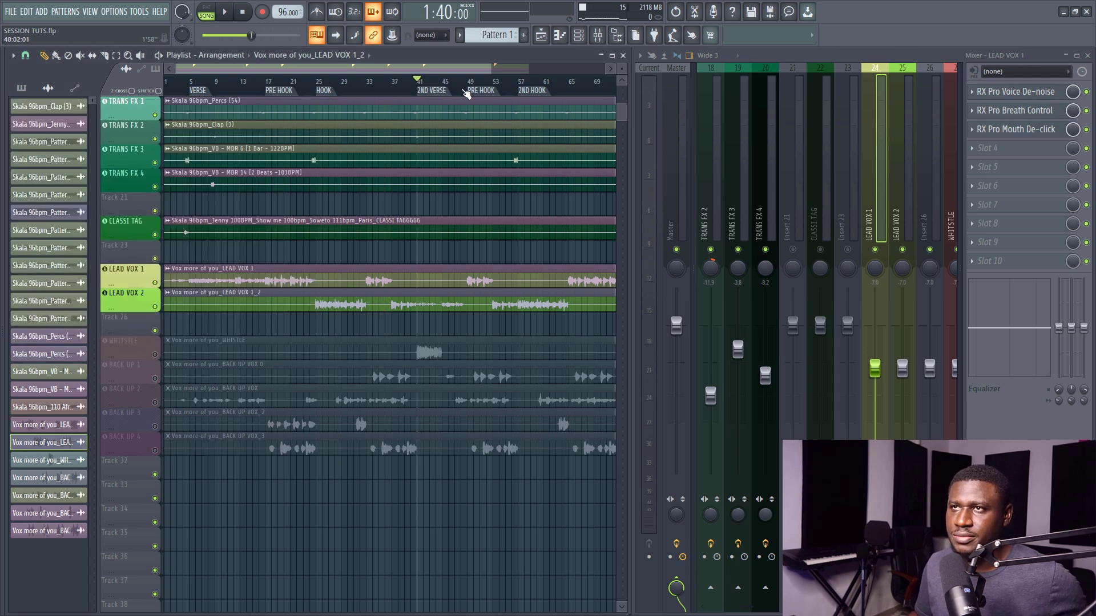
left_click(446, 87)
key("space")
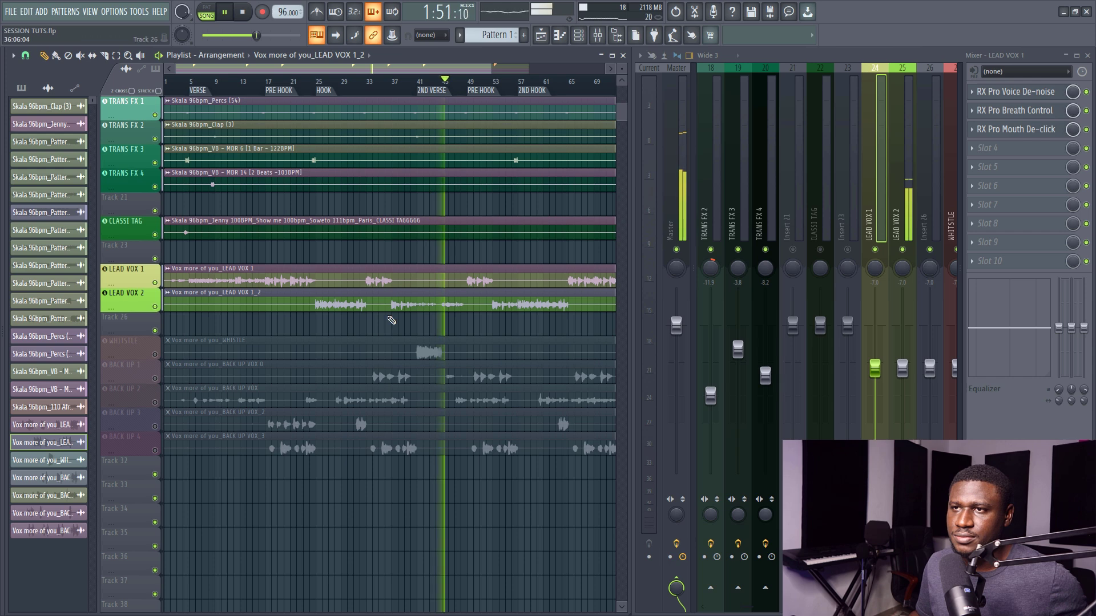
double_click(392, 306)
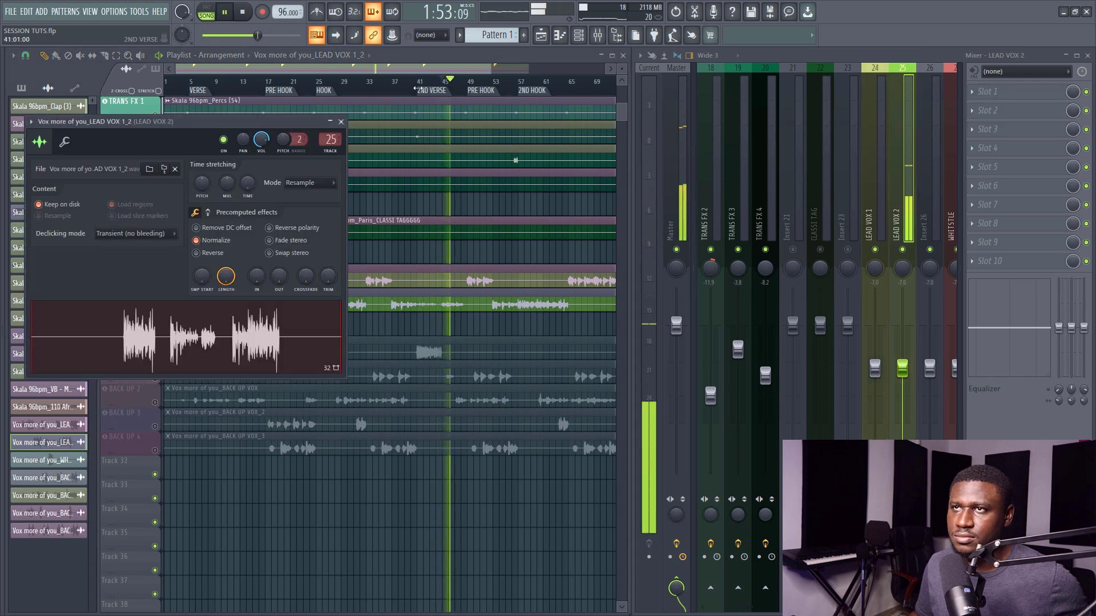
left_click(419, 82)
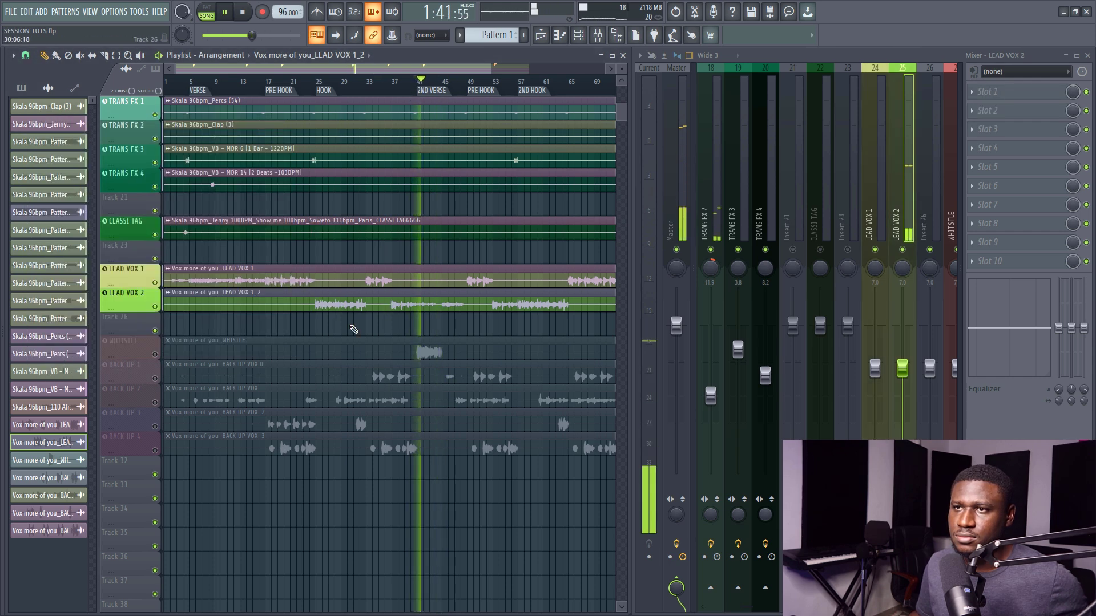
Route the LEAD VOX 1_2 clip to mixer track 24, replay the 2ND VERSE, and recheck the clip's routing.
double_click(368, 308)
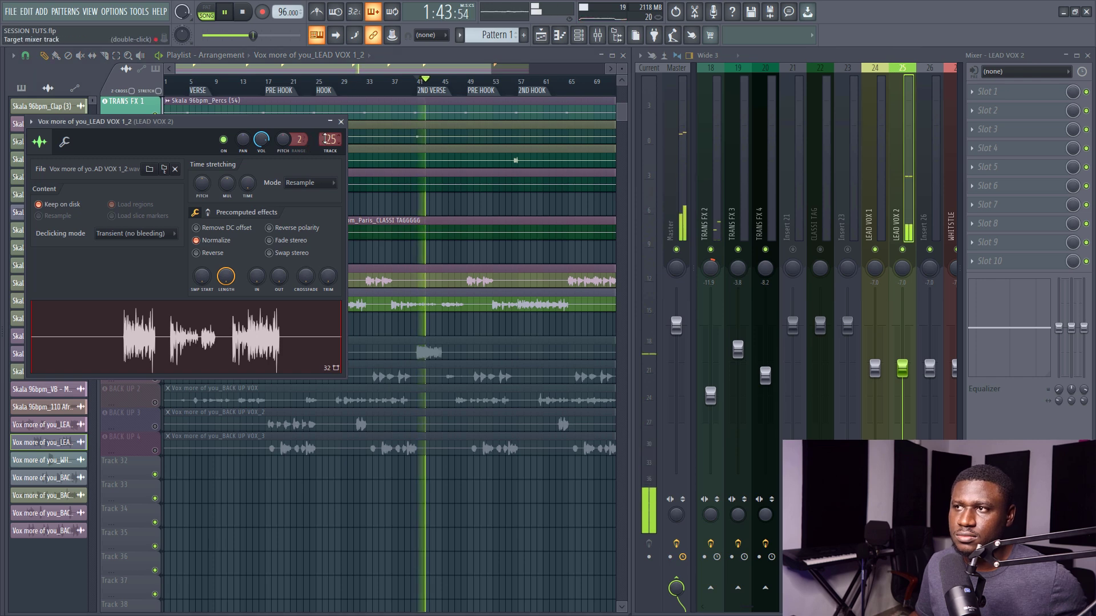
scroll(326, 139, "down", 1)
left_click(418, 81)
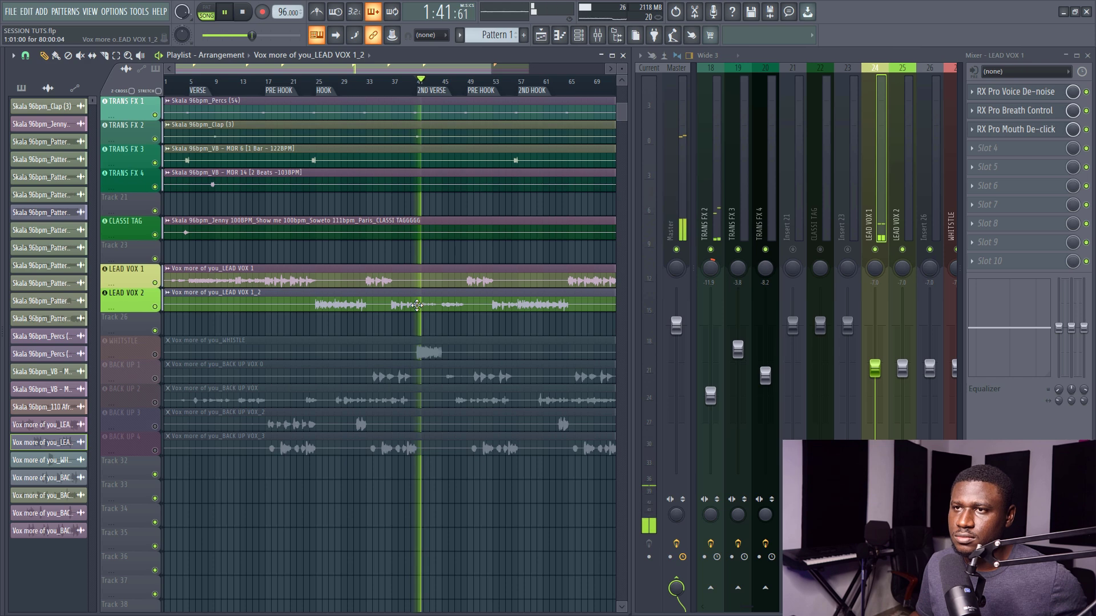
key("space")
double_click(404, 306)
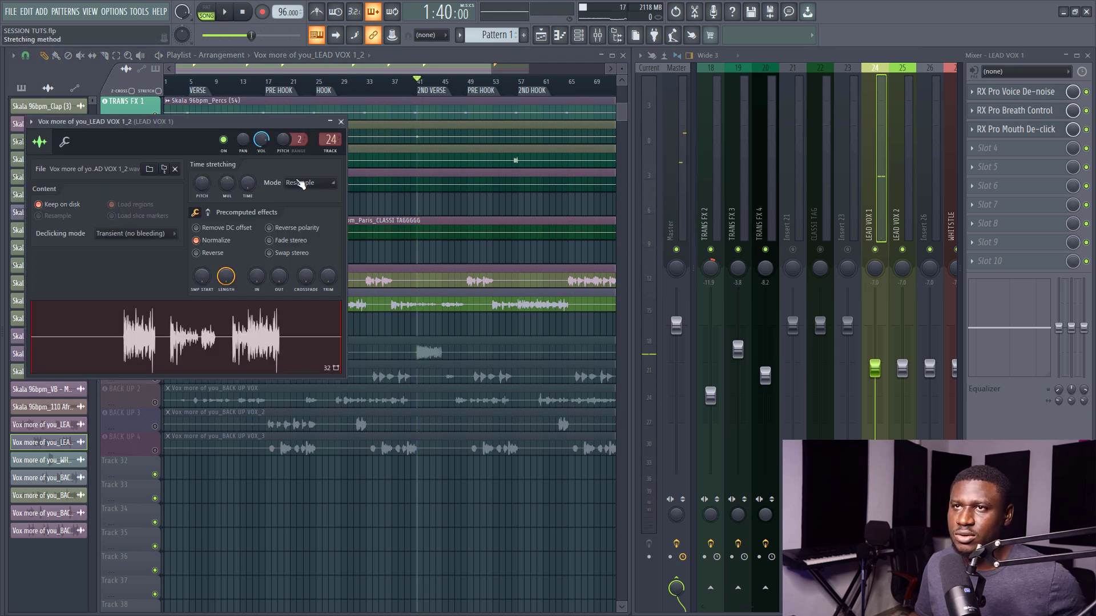
left_click(341, 122)
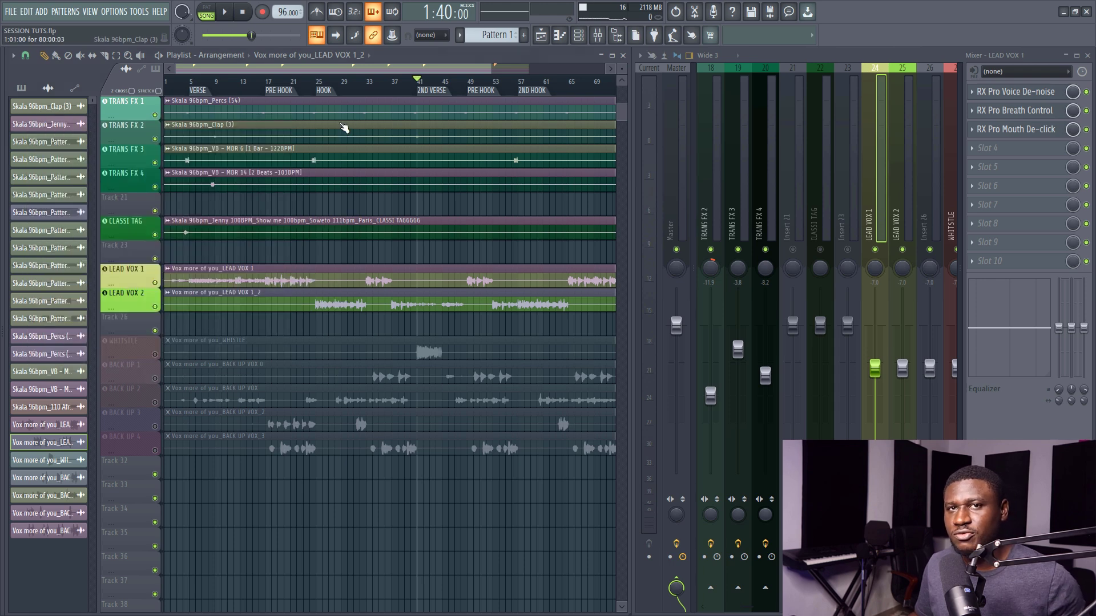
Slice the LEAD VOX 1_2 clip at bar 41, where the 2ND VERSE starts, and at bar 44.
scroll(261, 93, "up", 2)
left_click(279, 82)
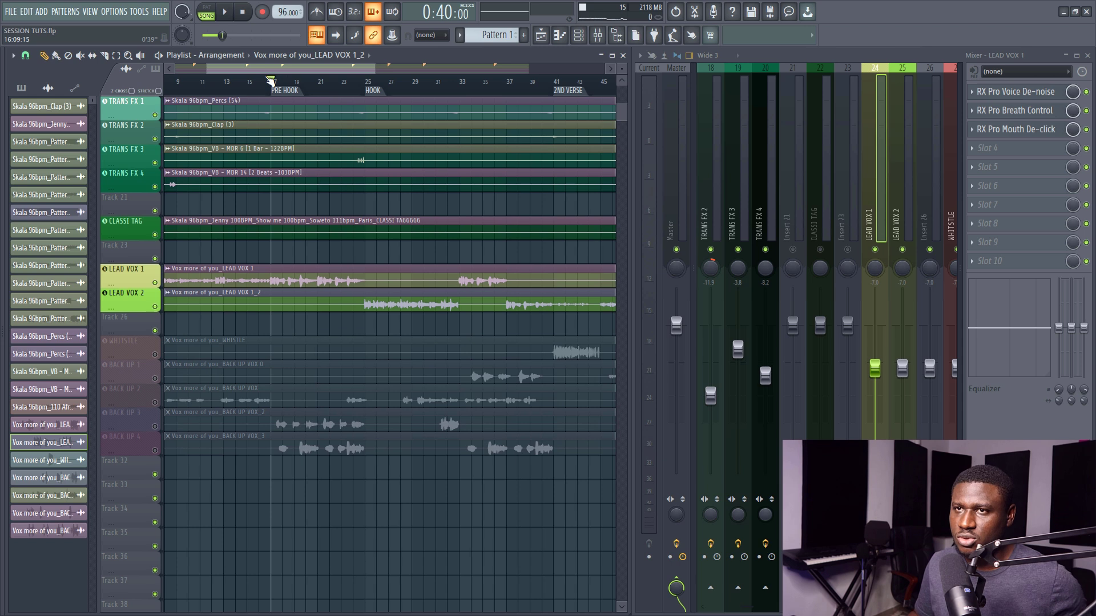
left_click_drag(281, 70, 318, 72)
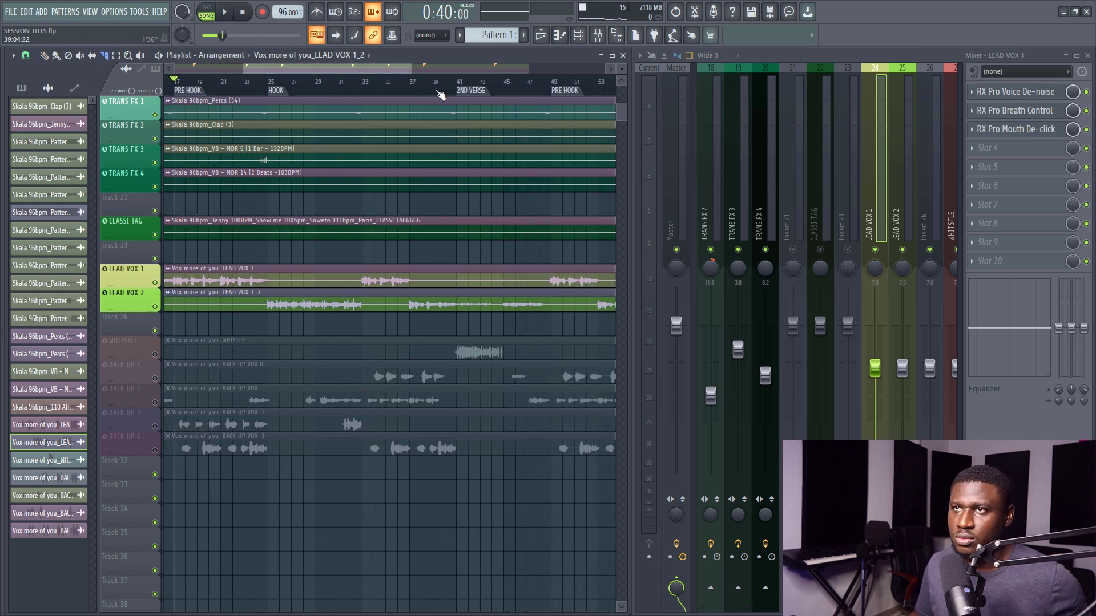
scroll(439, 94, "up", 3)
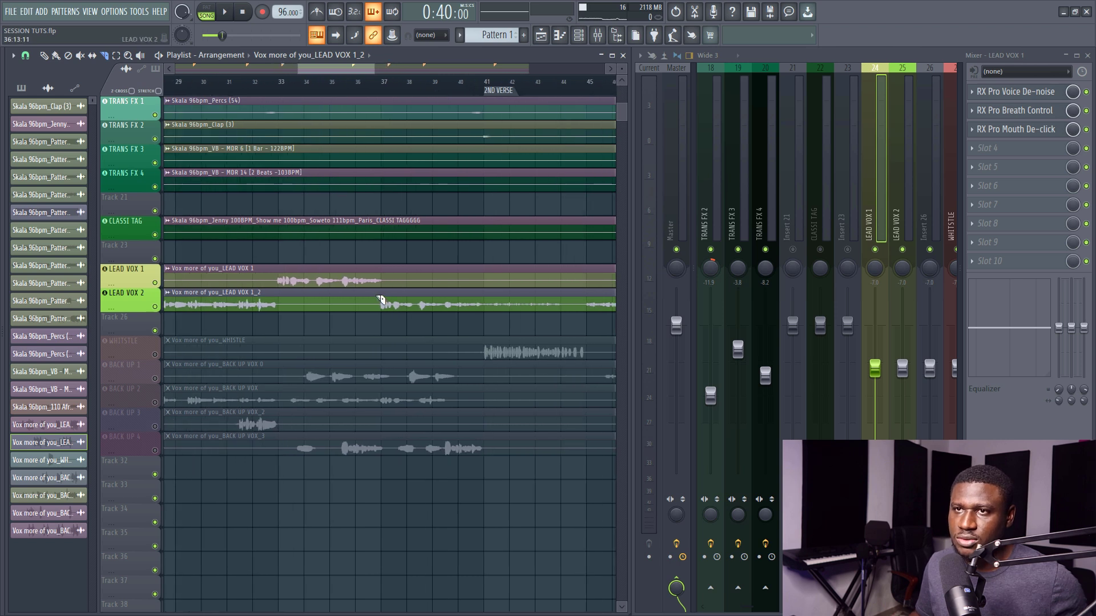
key("space")
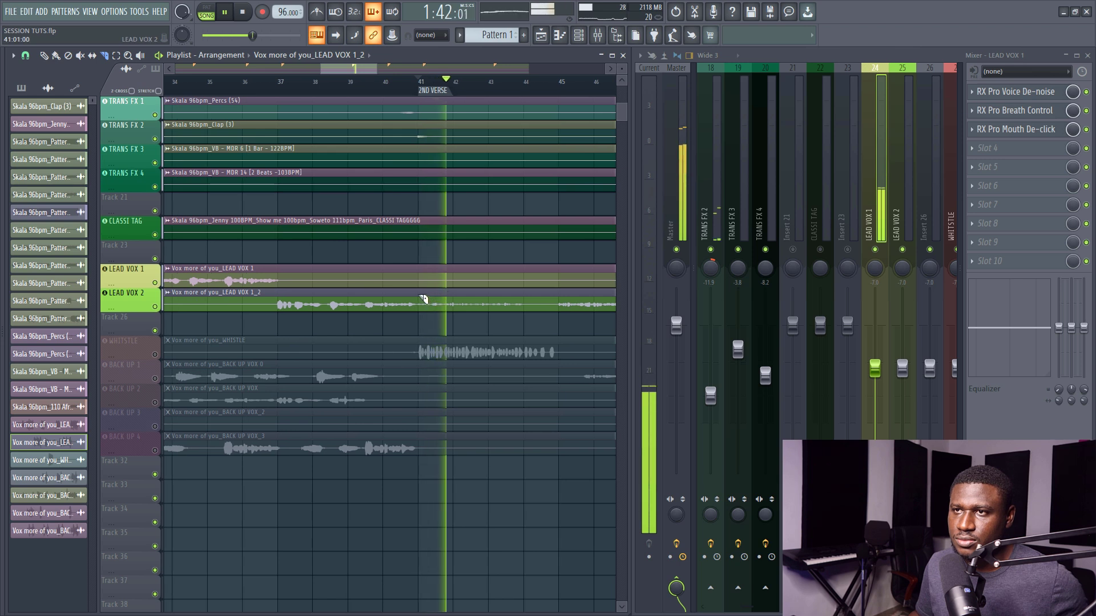
left_click_drag(528, 293, 526, 311)
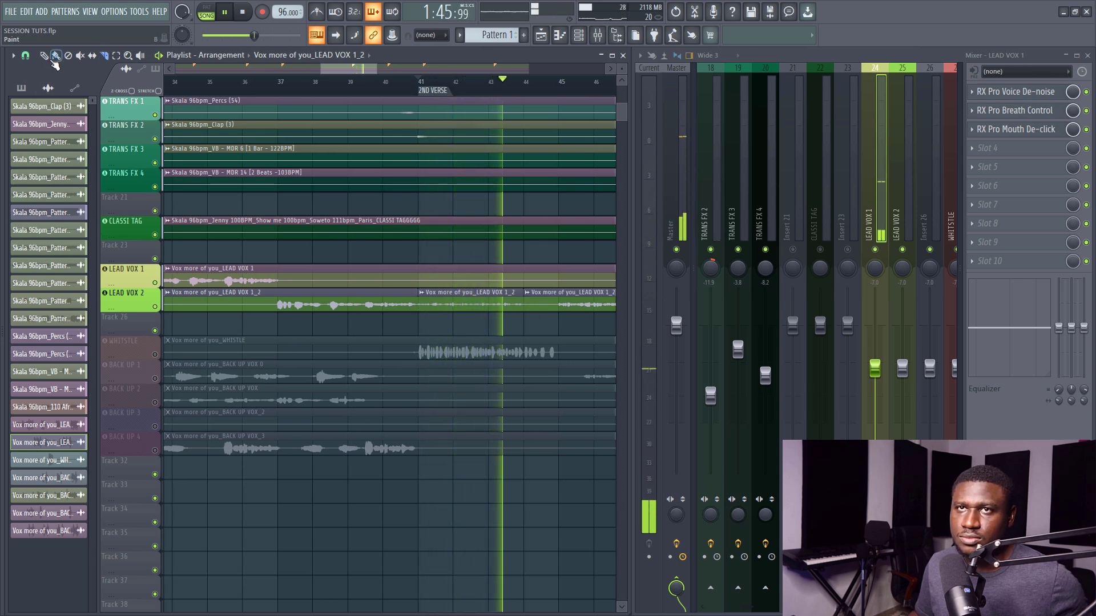
Stop playback, move the sliced section from bar 41 to 44 down to Track 26, and make that clip unique.
key("space")
left_click_drag(461, 296, 452, 326)
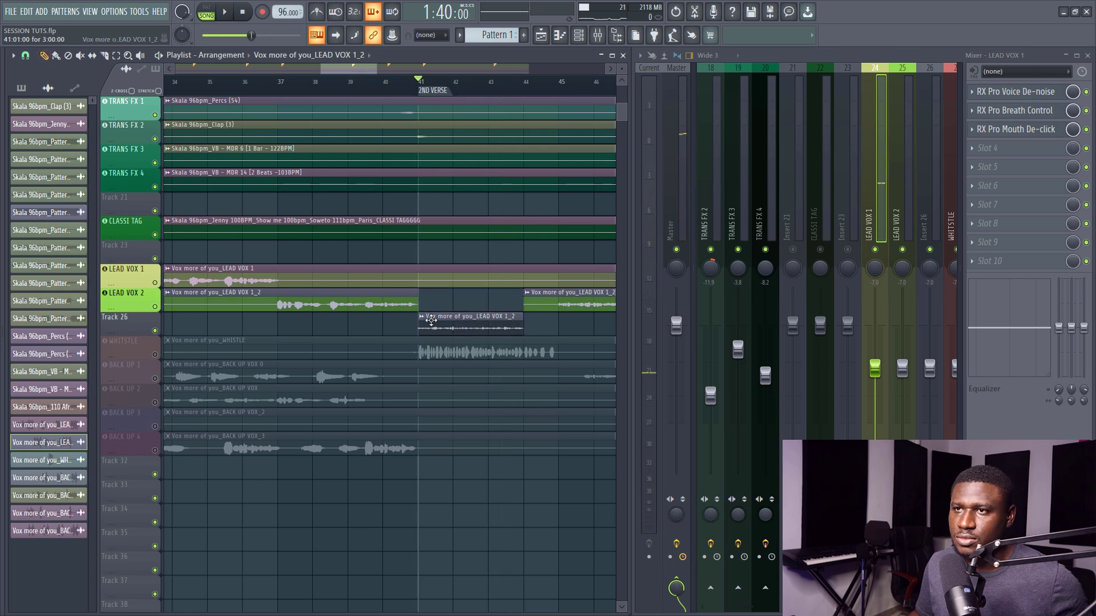
left_click(423, 319)
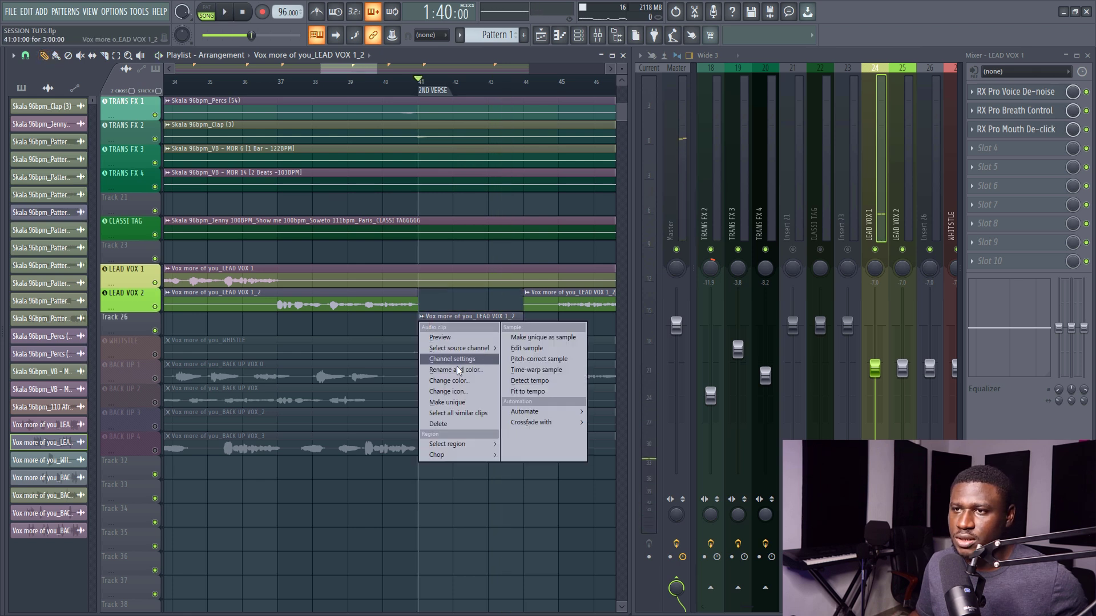
left_click(458, 403)
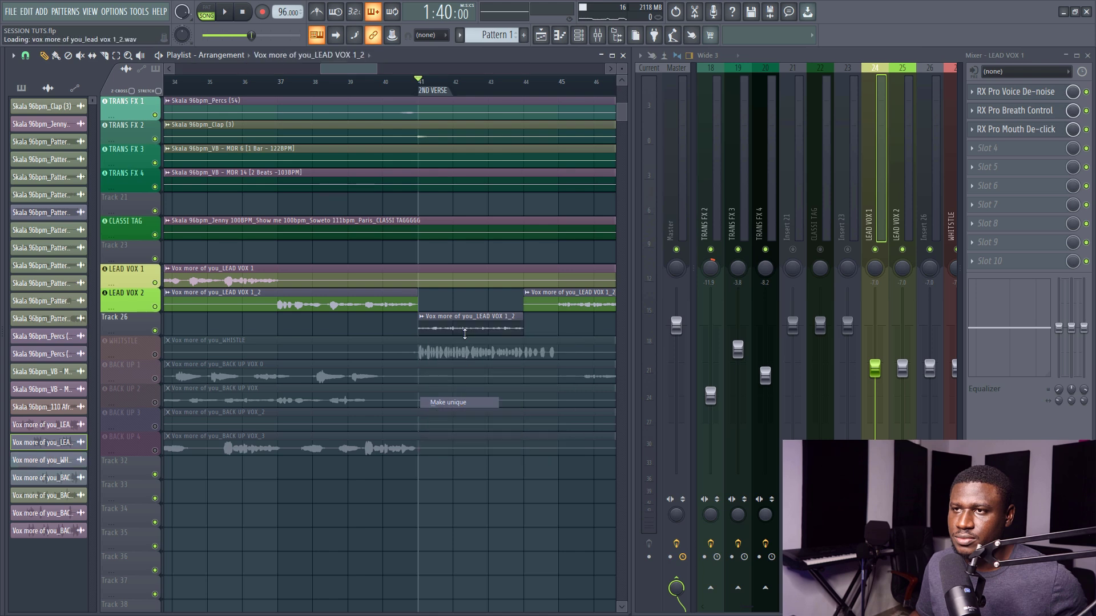
Route the unique clip on Track 26 to mixer track 25 and audition the 2ND VERSE.
double_click(462, 329)
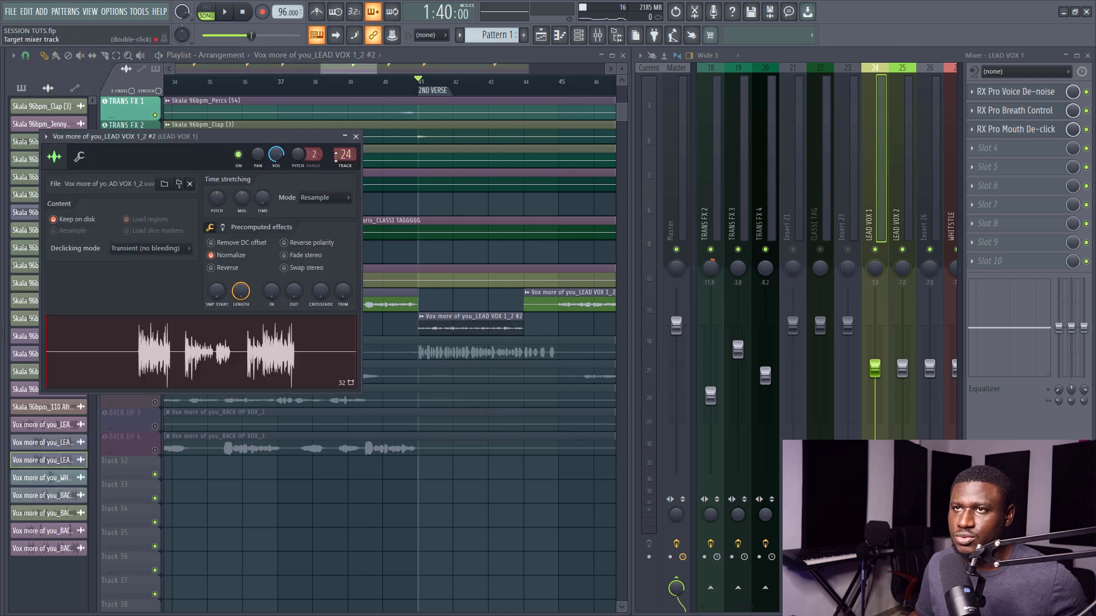
scroll(336, 158, "up", 1)
key("space")
left_click(467, 329)
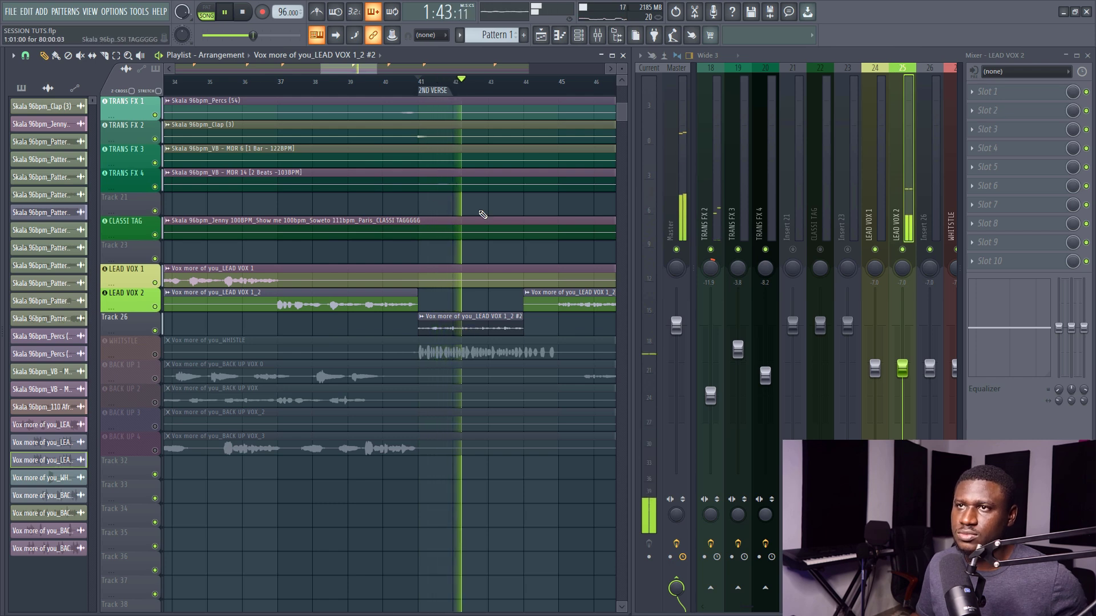
scroll(438, 94, "down", 5)
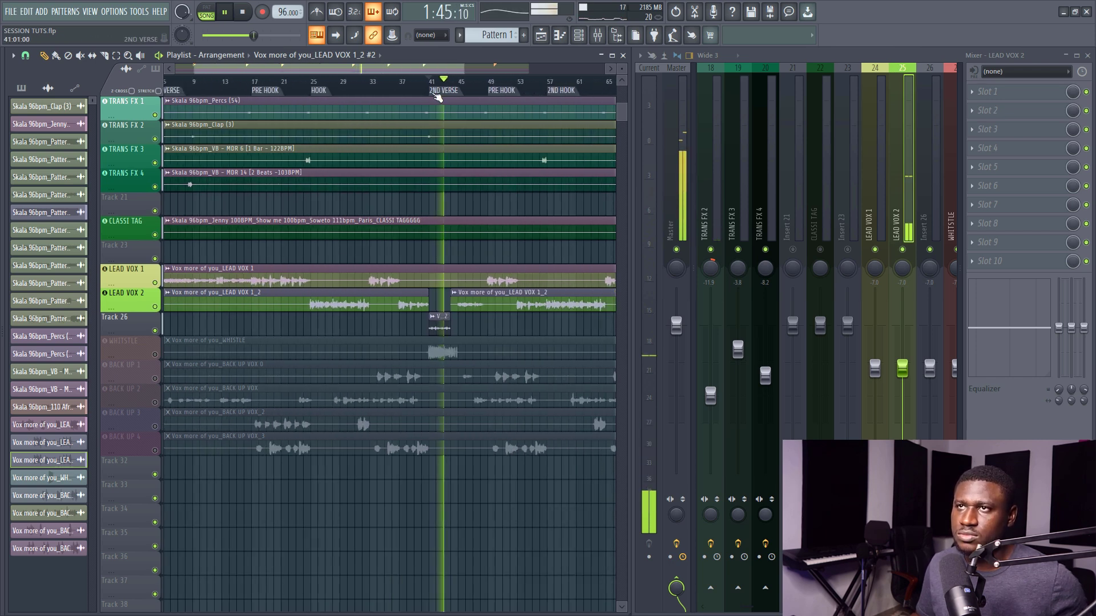
key("space")
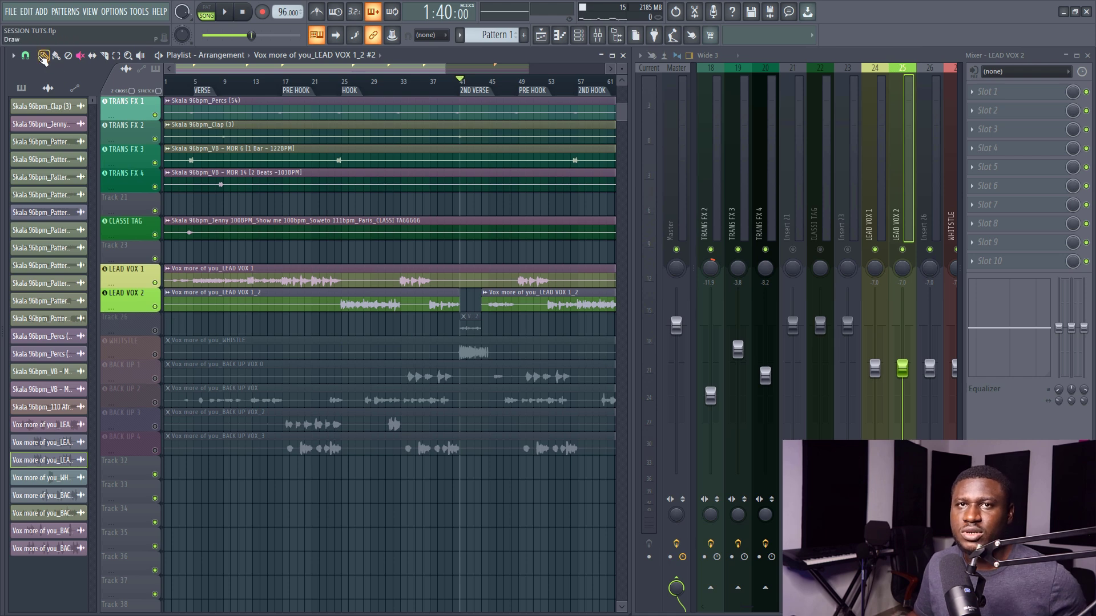
Return to the VERSE and set up Auto-Tune on LEAD VOX 1 with Low Male input, key A and Minor scale.
left_click_drag(257, 89, 201, 90)
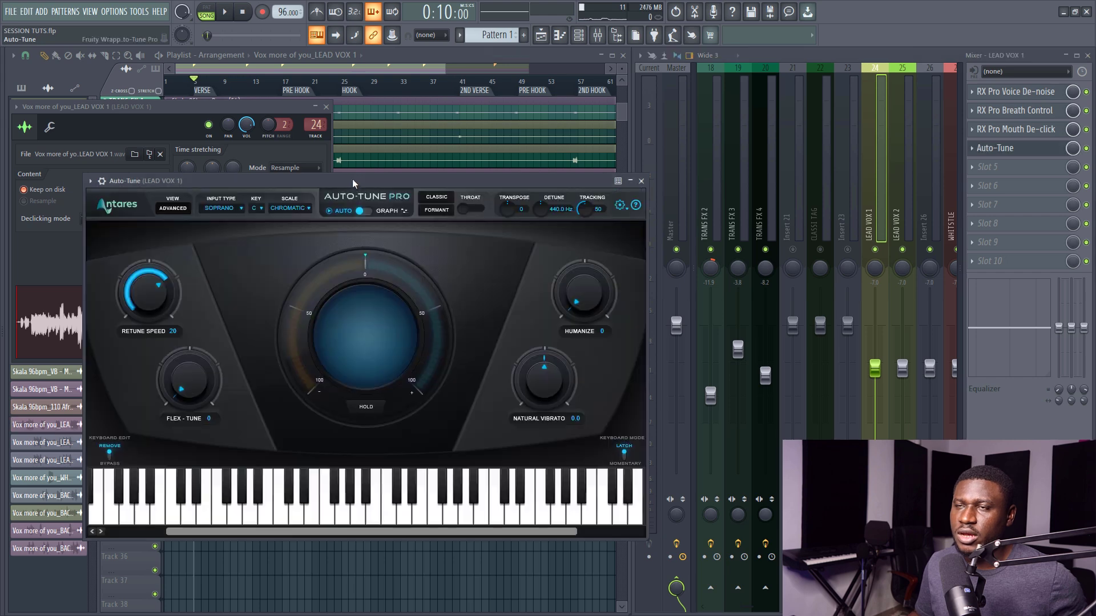
left_click_drag(377, 186, 533, 173)
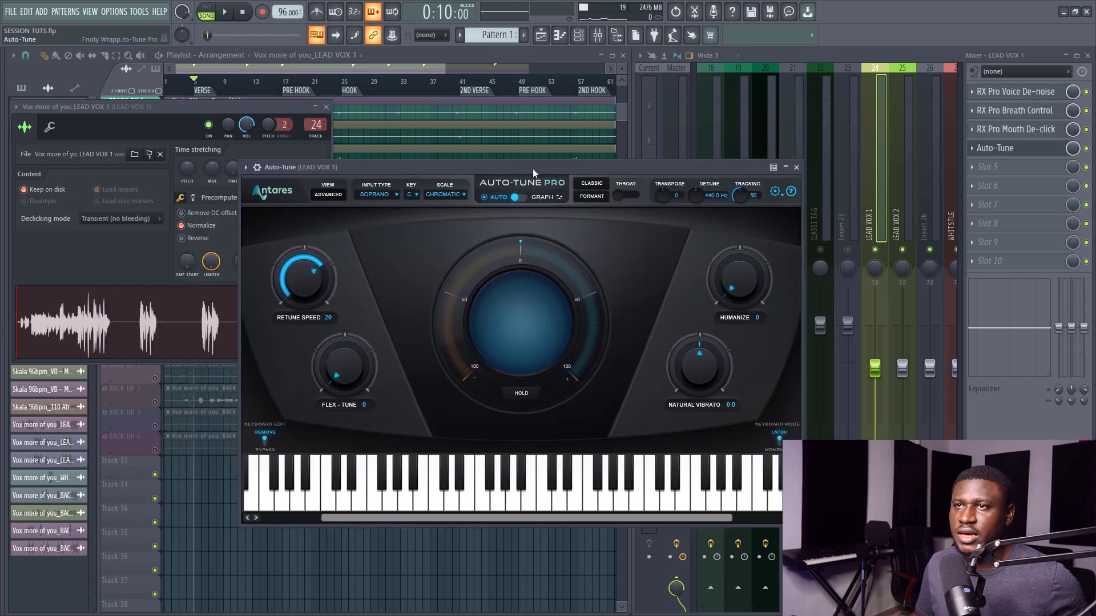
left_click(327, 107)
left_click(380, 194)
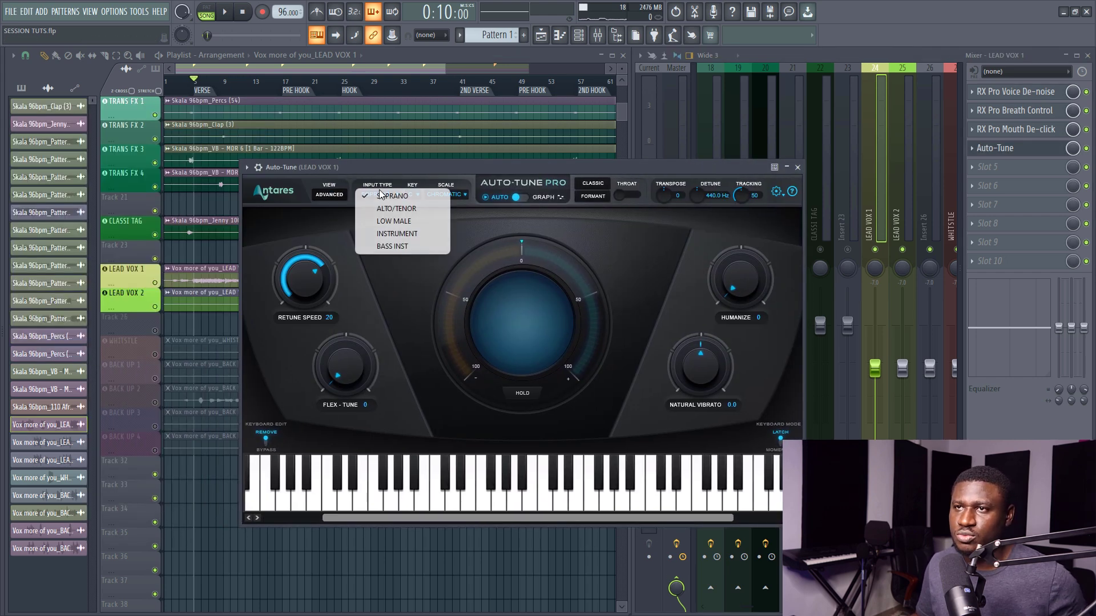
left_click(391, 222)
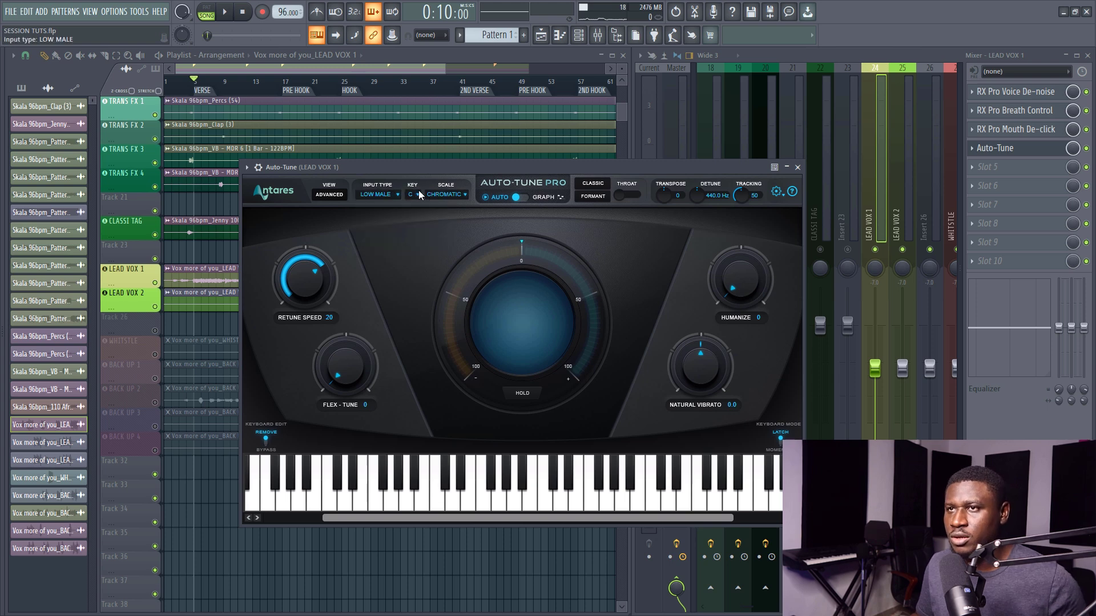
left_click(417, 196)
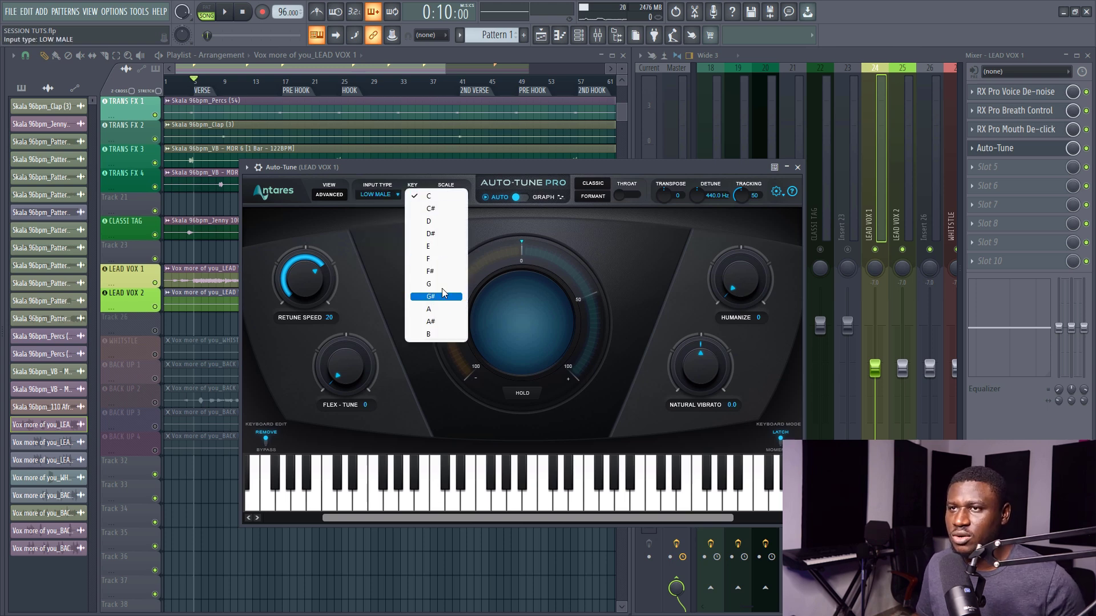
left_click(429, 310)
left_click(442, 195)
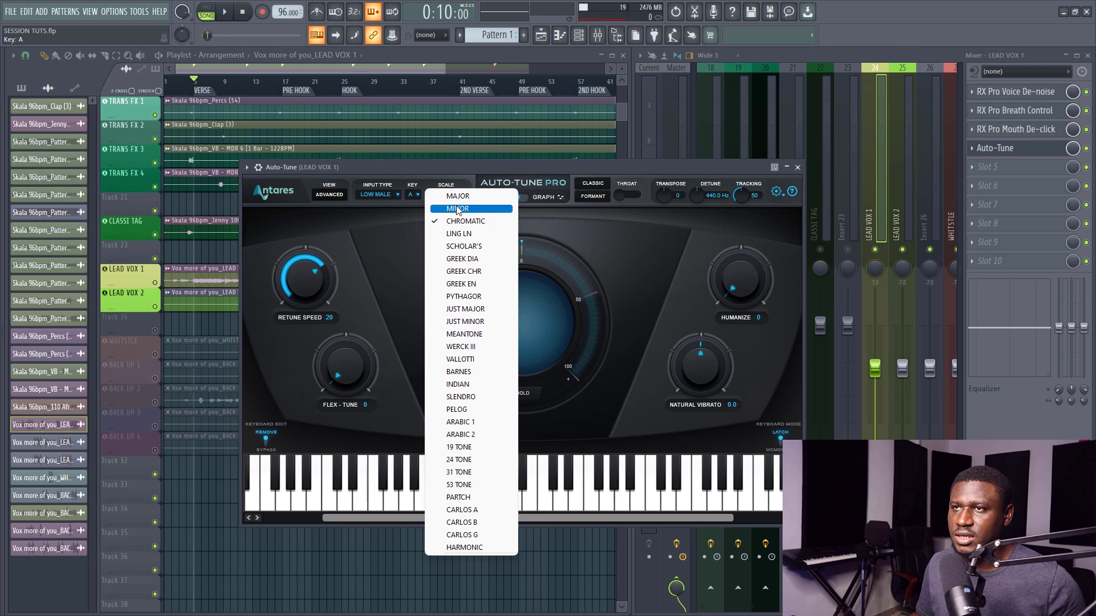
left_click(457, 209)
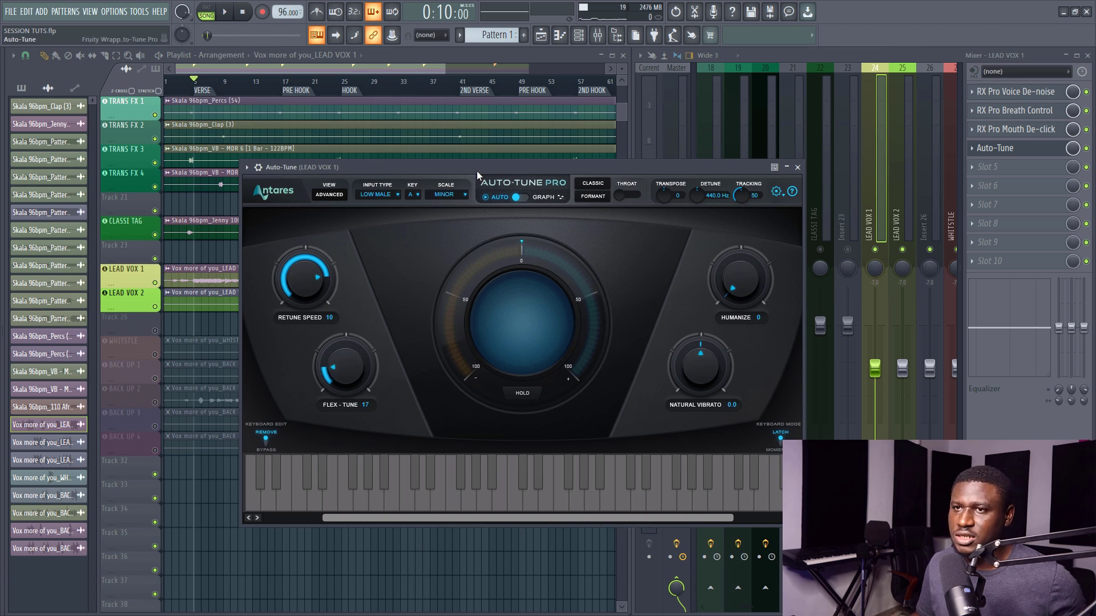
Set Auto-Tune's Retune Speed to 8 while playing the verse, and toggle its Use Low Latency option.
left_click_drag(479, 166, 580, 167)
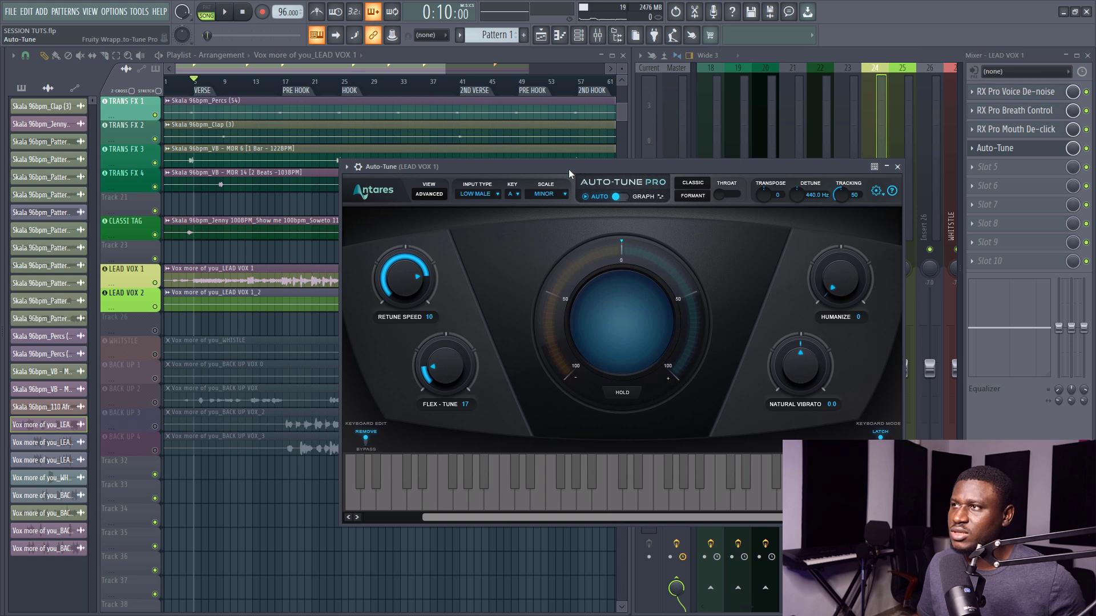
key("space")
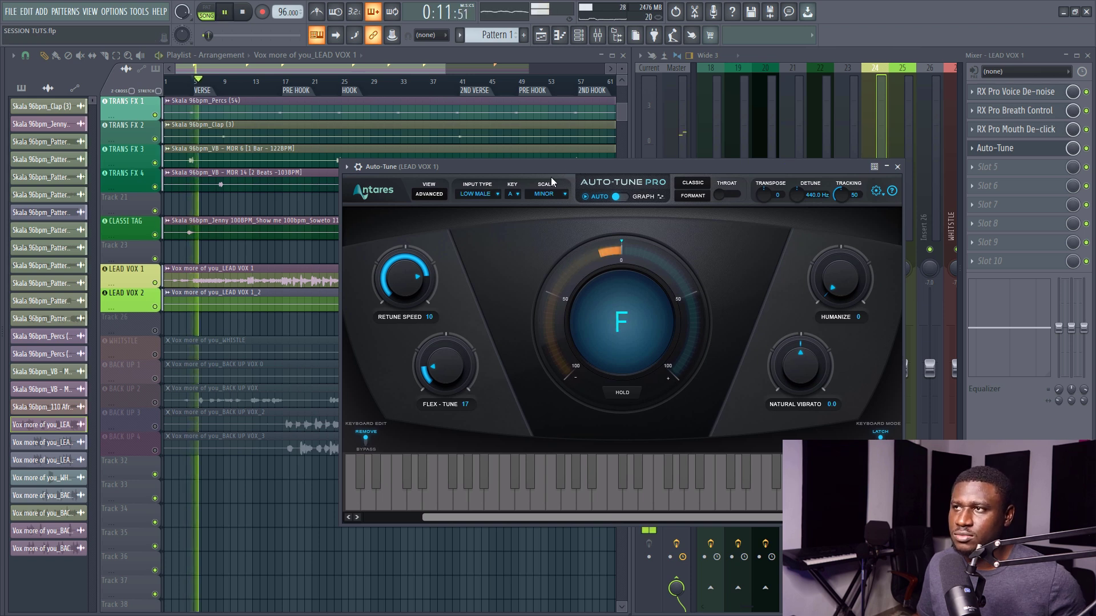
left_click_drag(431, 279, 429, 278)
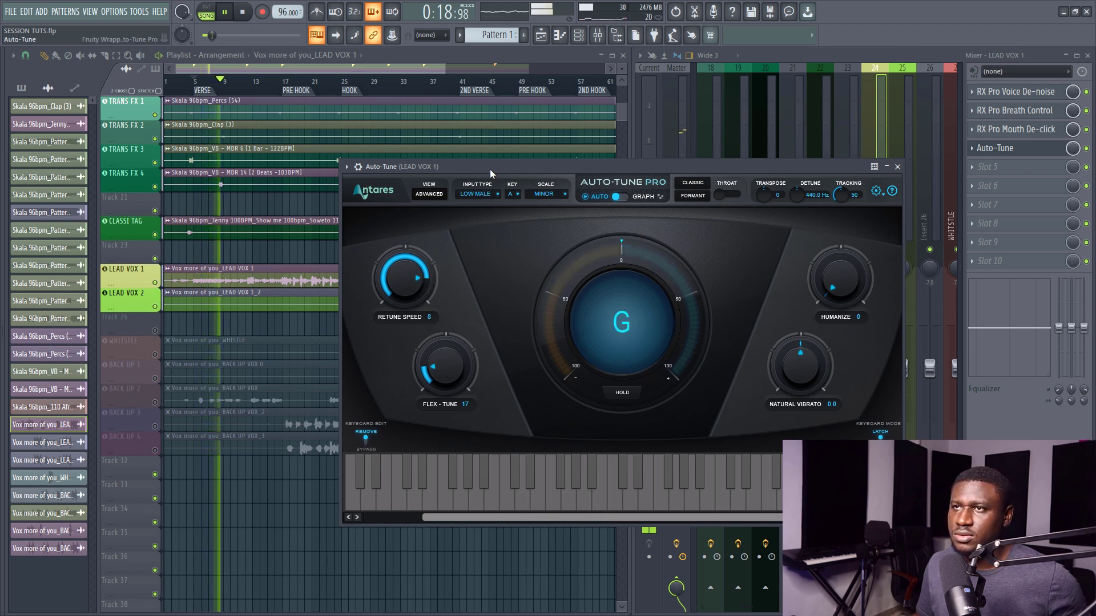
key("space")
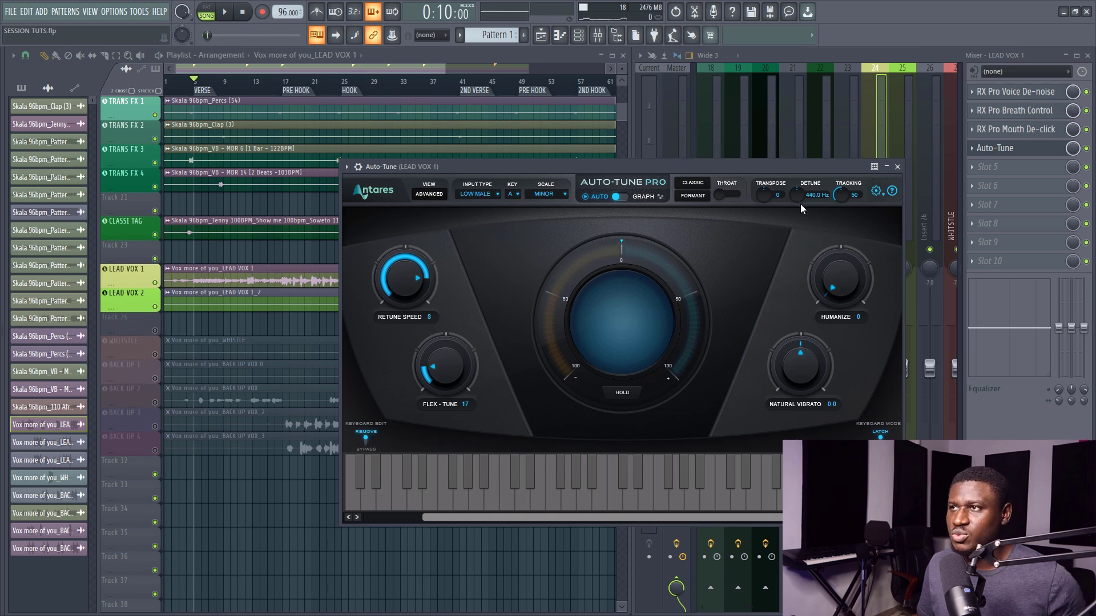
left_click(877, 193)
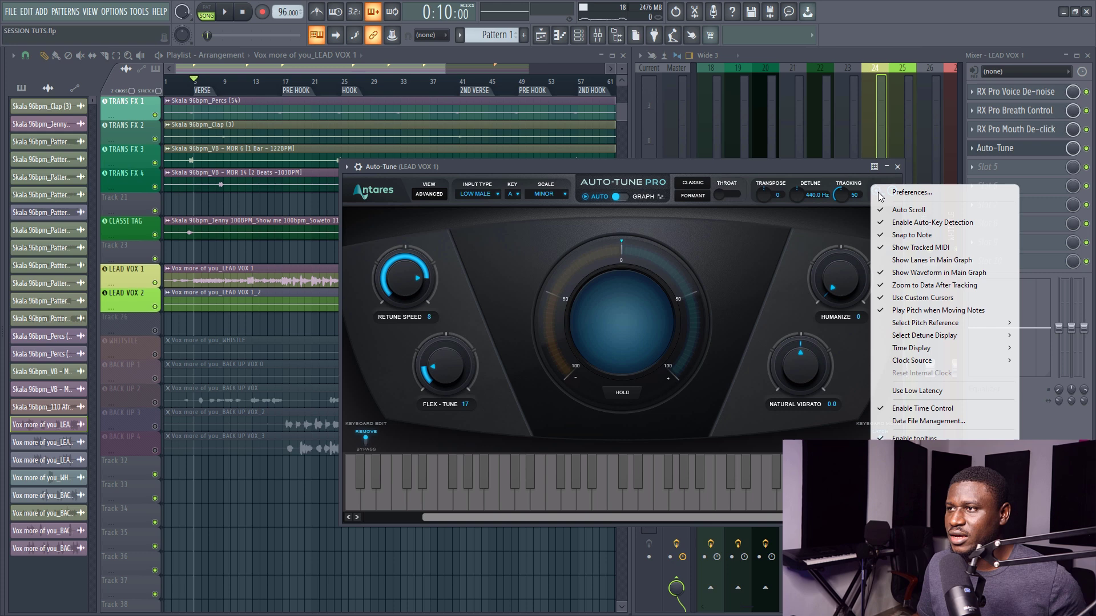
left_click(908, 392)
Replay the verse and fine-tune Auto-Tune to a Flex-Tune of 12 and a Retune Speed of 8.
key("space")
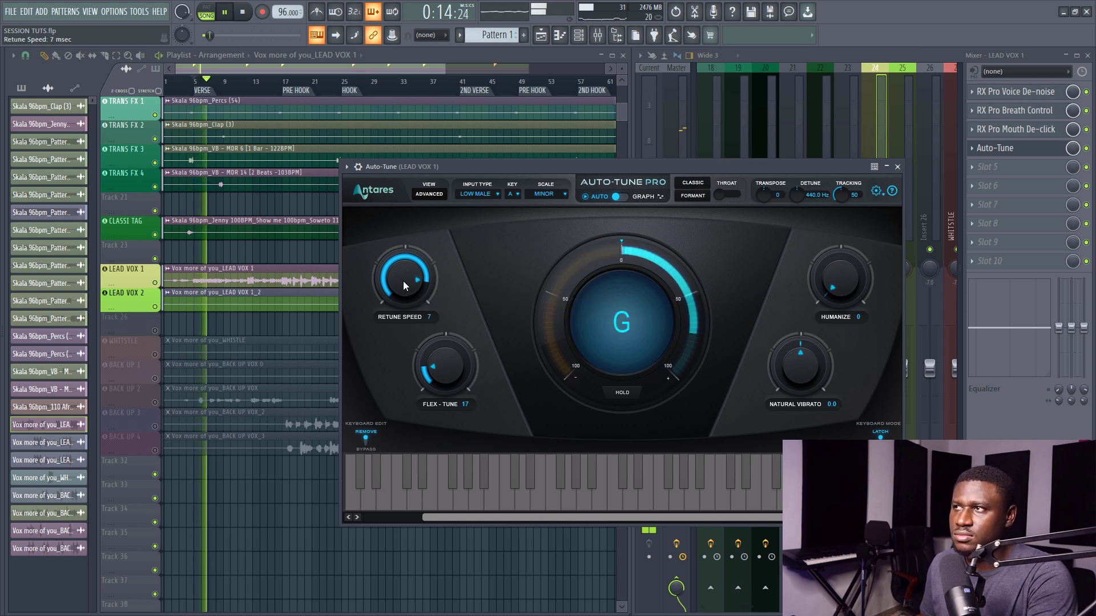
left_click_drag(403, 281, 407, 286)
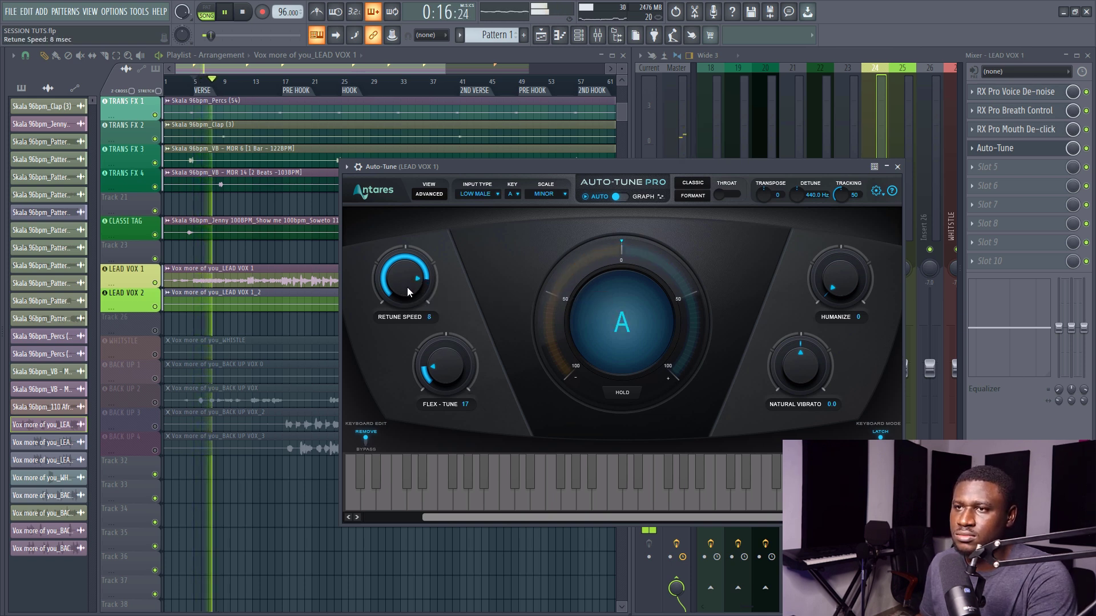
left_click_drag(444, 377, 444, 383)
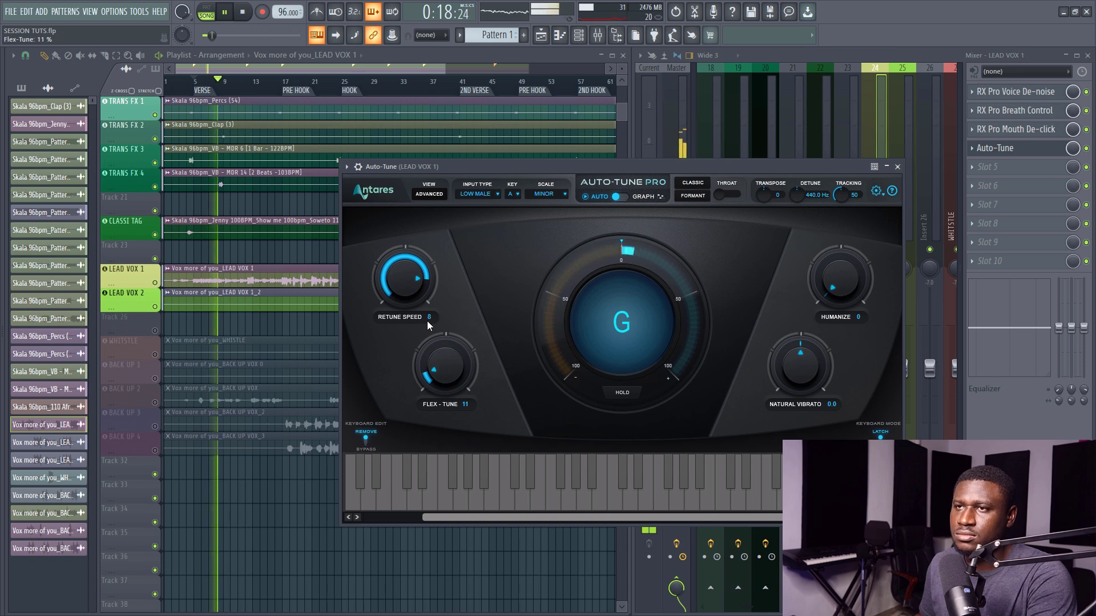
scroll(410, 289, "down", 1)
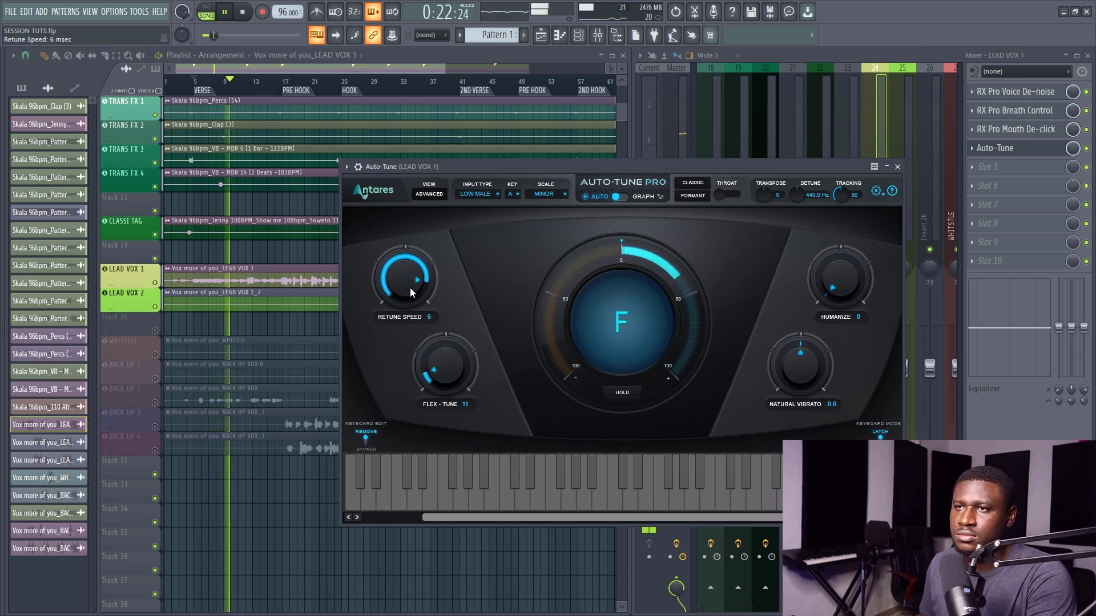
scroll(436, 352, "up", 1)
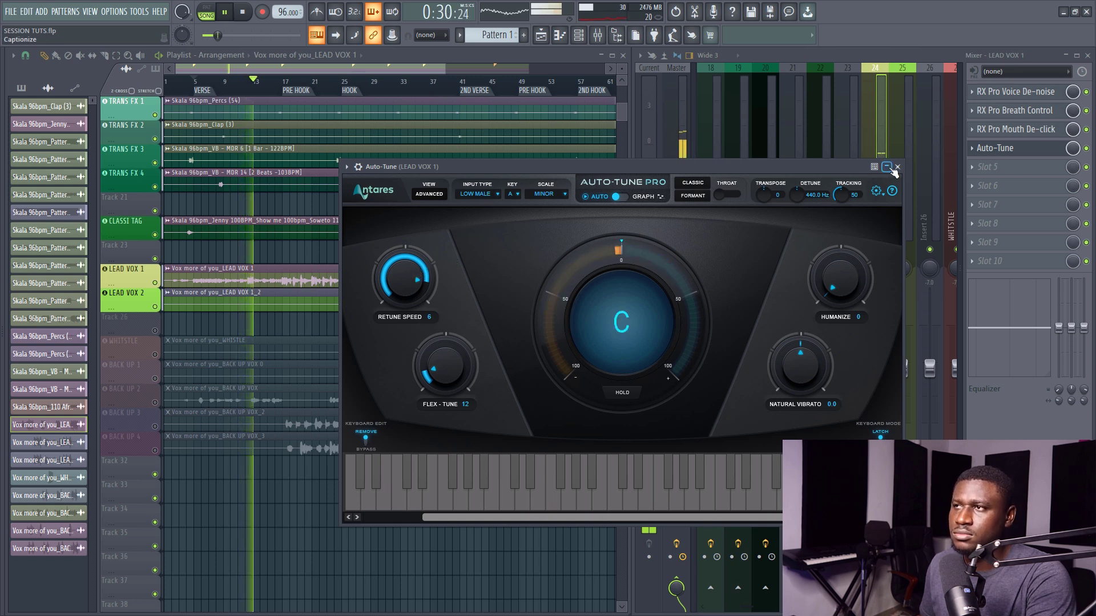
scroll(399, 273, "up", 2)
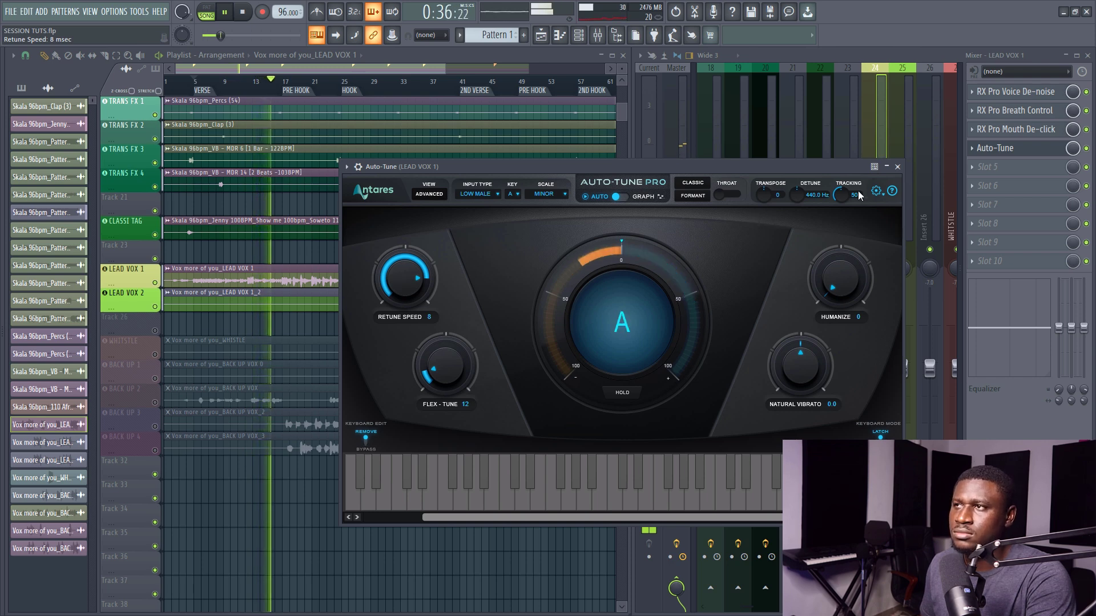
Close the Auto-Tune window and listen to the tuned LEAD VOX 1 through the PRE HOOK section.
left_click(897, 167)
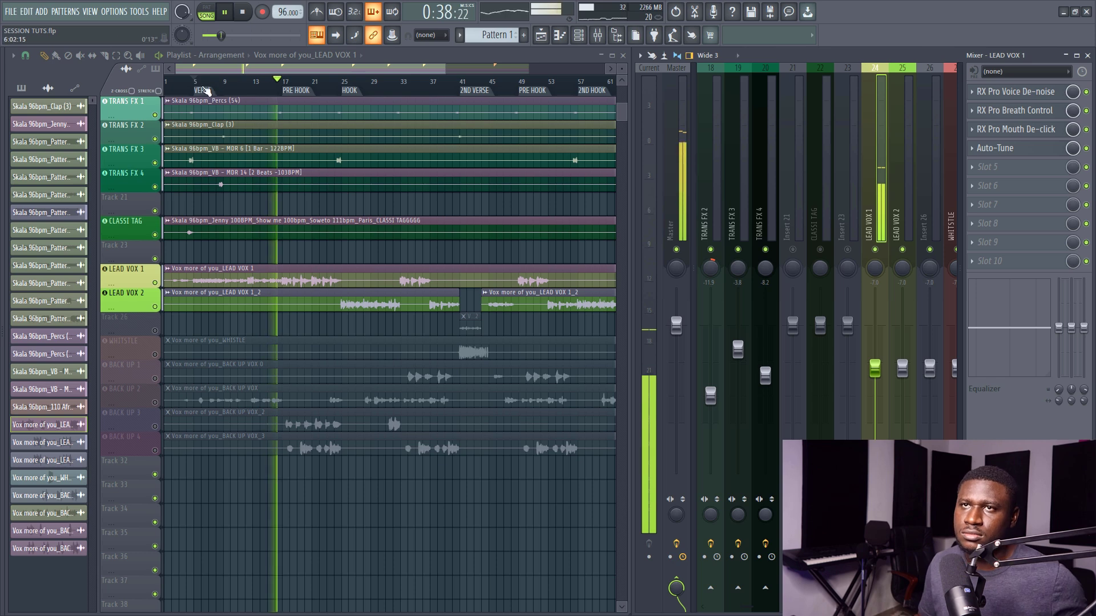
scroll(221, 67, "up", 4)
scroll(227, 66, "down", 1)
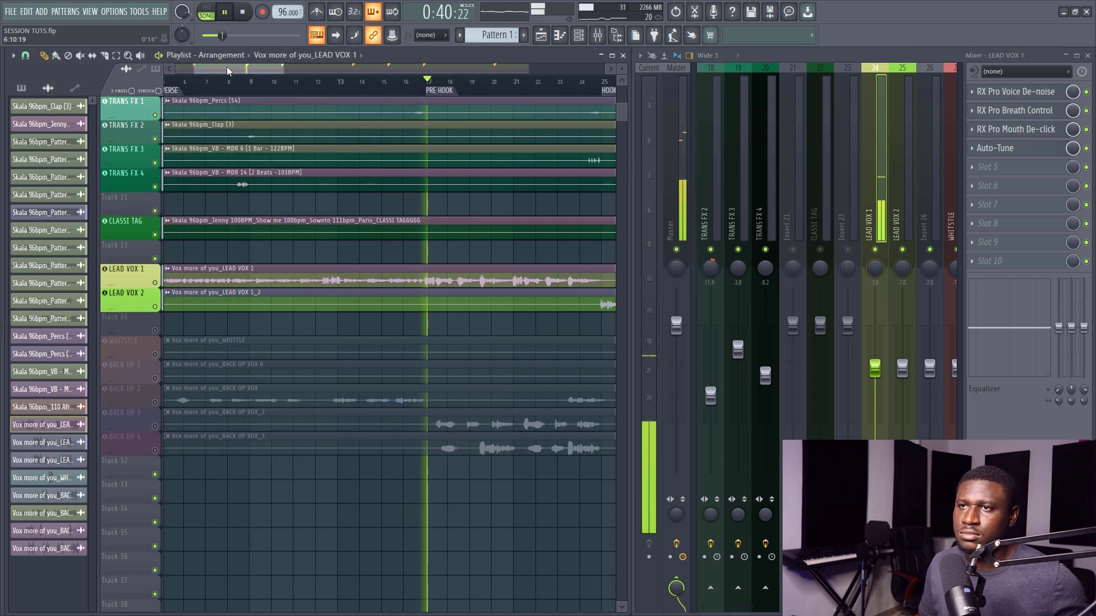
scroll(318, 91, "down", 2)
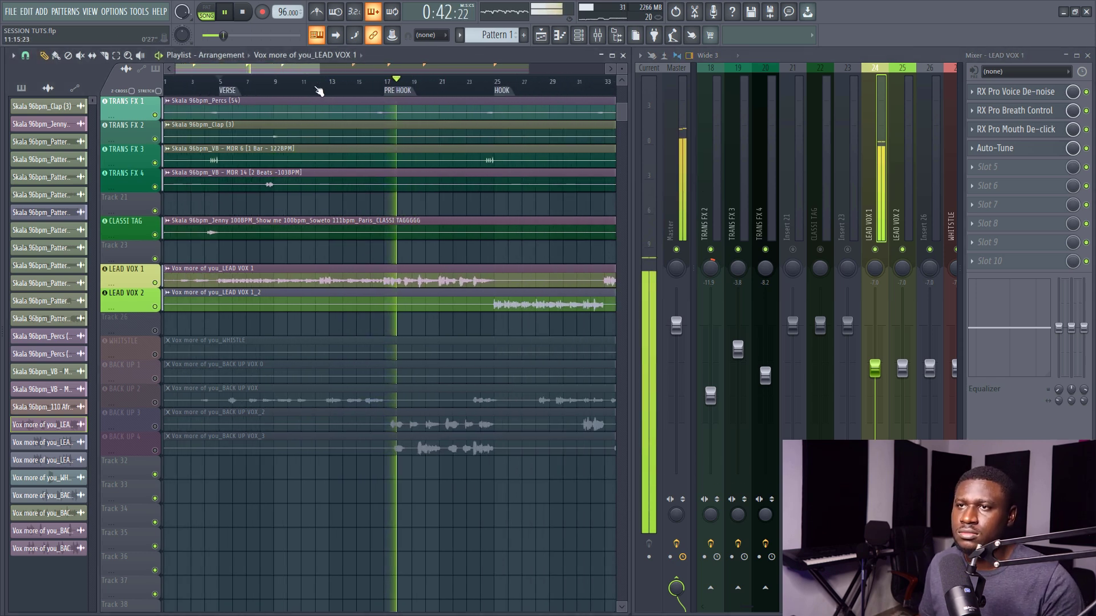
scroll(318, 91, "down", 1)
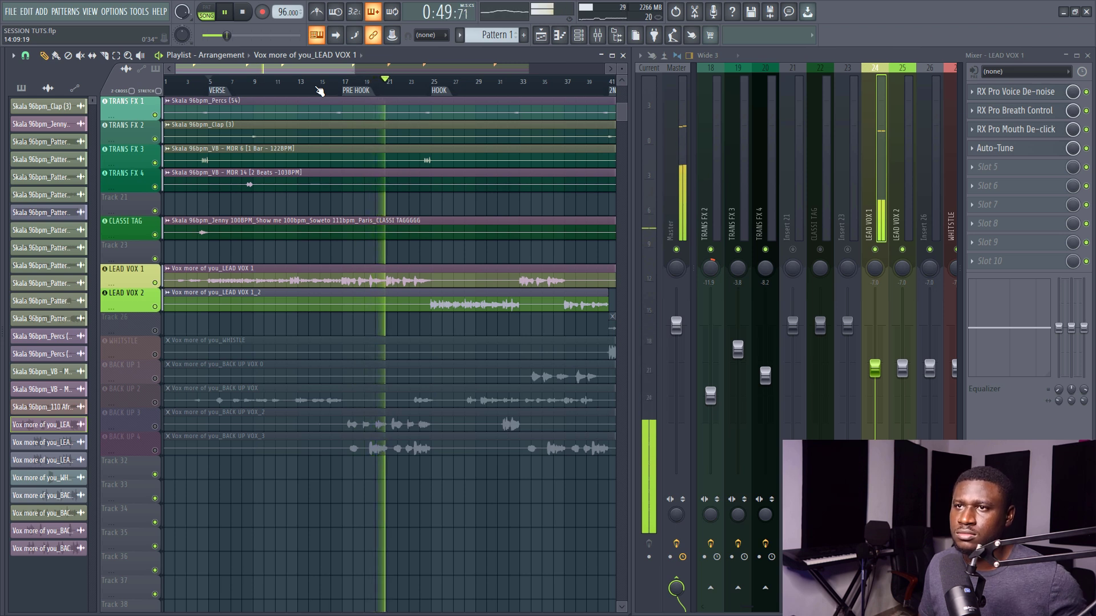
key("space")
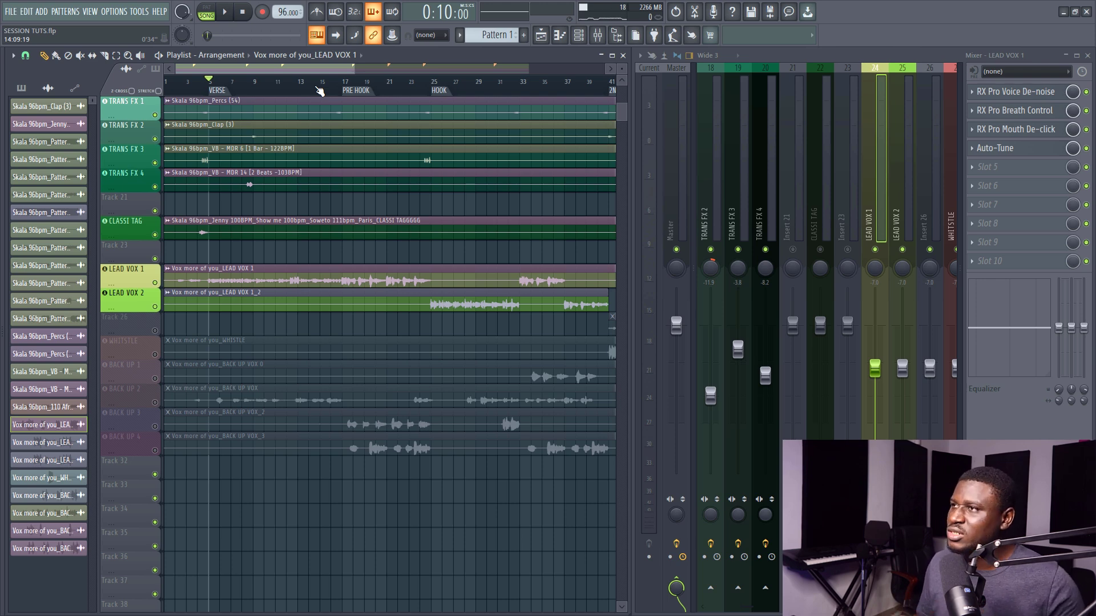
Review the Auto-Tune settings on LEAD VOX 1, close them, and add Fruity Compressor to the track's slot 5.
left_click(994, 155)
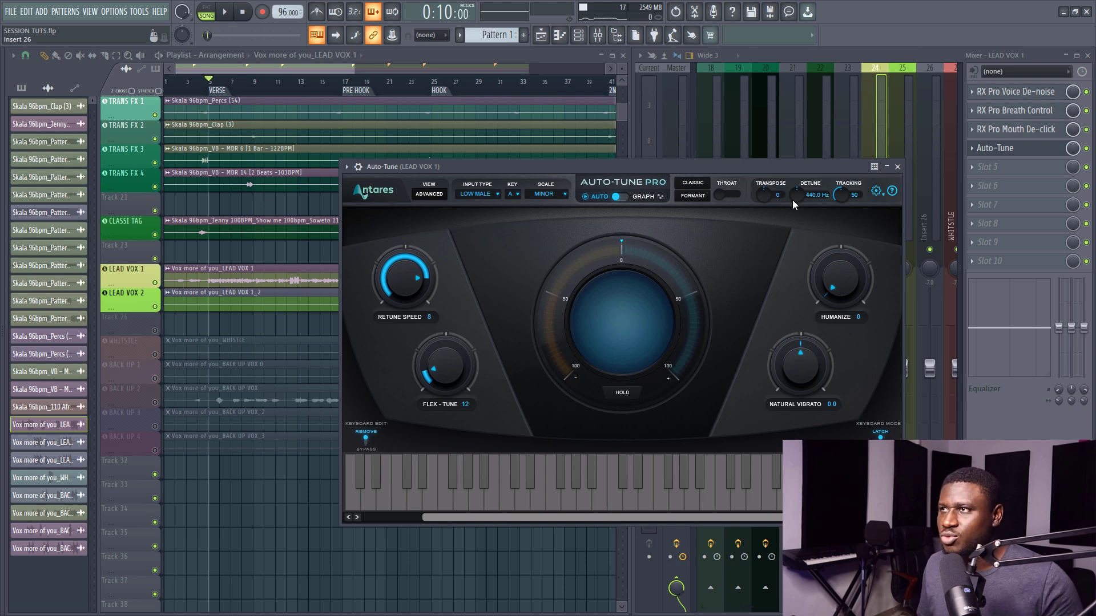
left_click(897, 168)
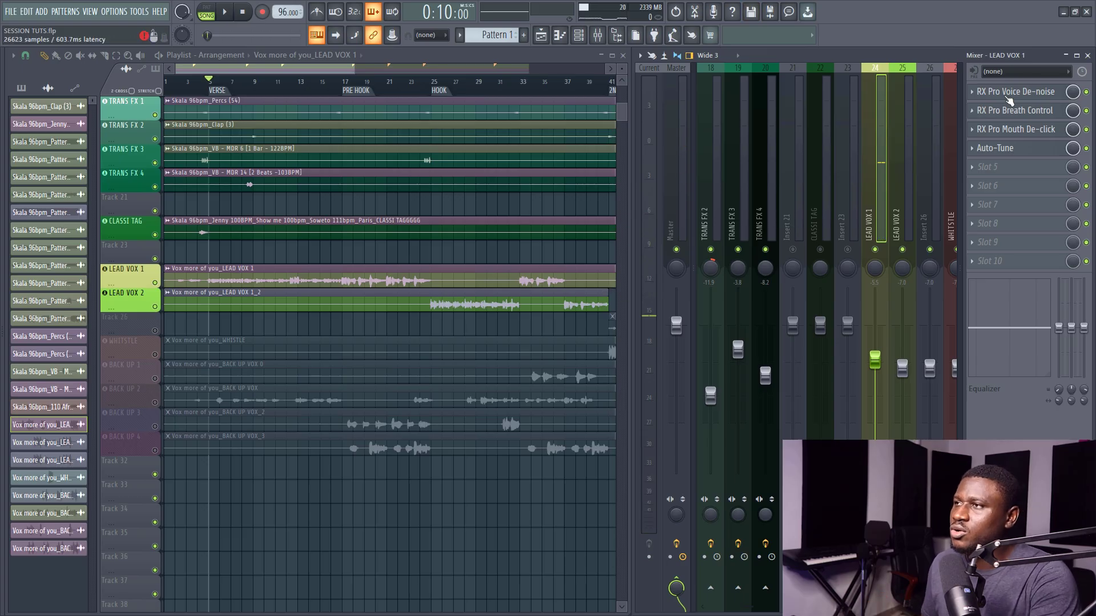
left_click(1029, 170)
left_click(820, 294)
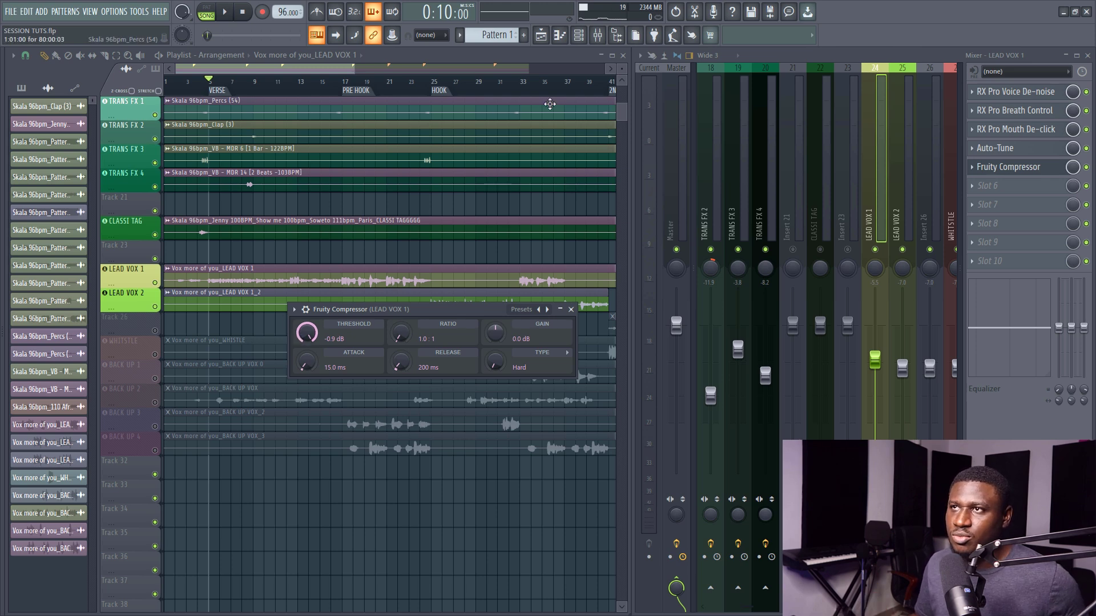
Enlarge the playlist tracks and set LEAD VOX 1's Fruity Compressor to a threshold of -15.8 dB and a ratio of 4.3:1.
left_click_drag(618, 69, 619, 85)
scroll(416, 296, "down", 1)
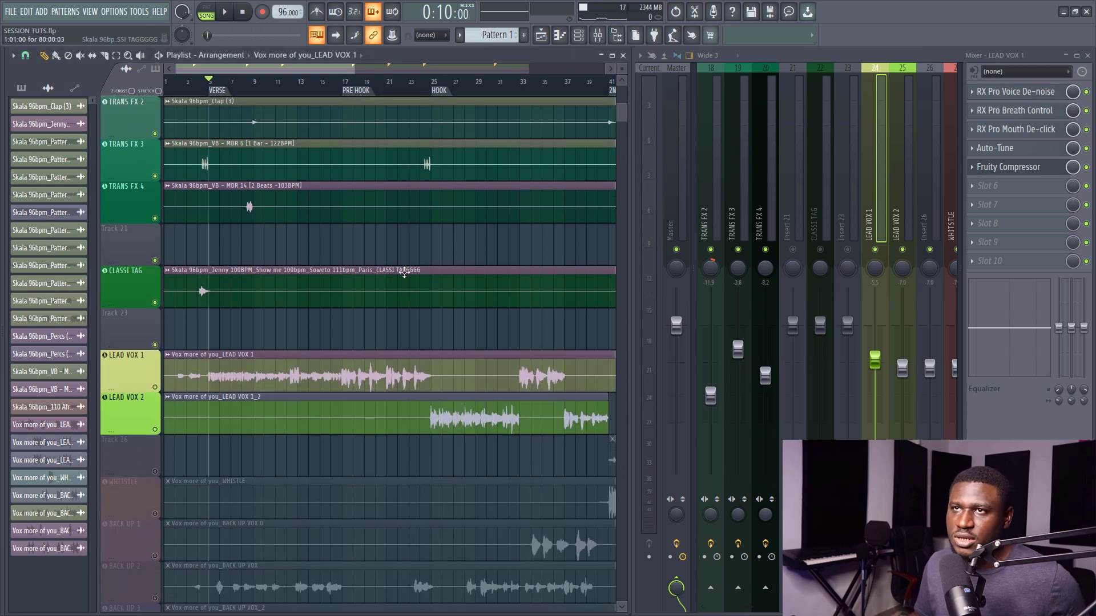
scroll(249, 93, "up", 2)
scroll(250, 96, "up", 1)
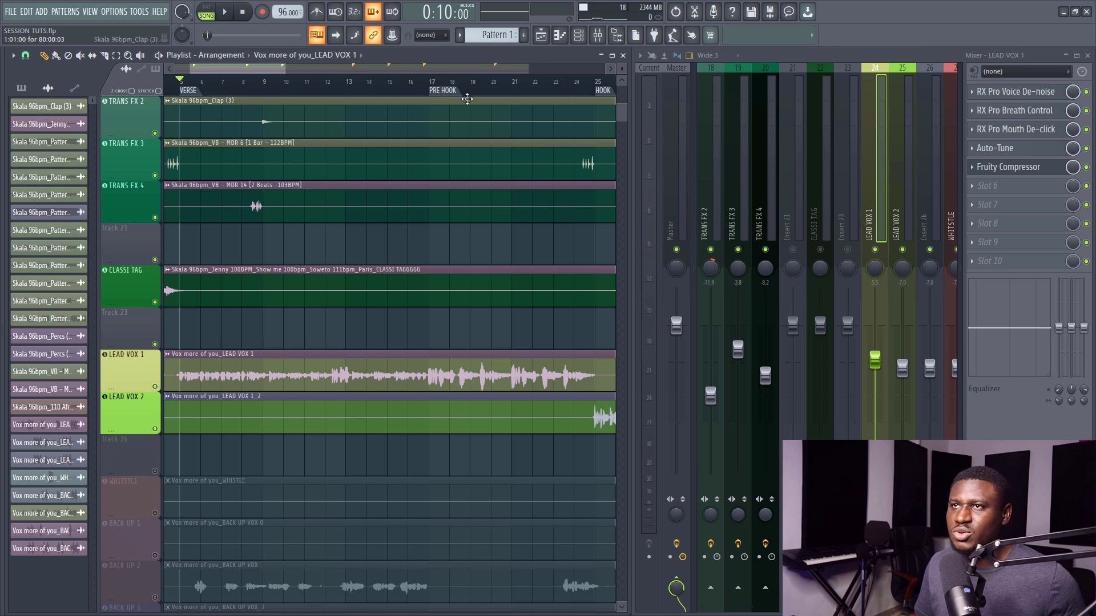
scroll(432, 87, "down", 4)
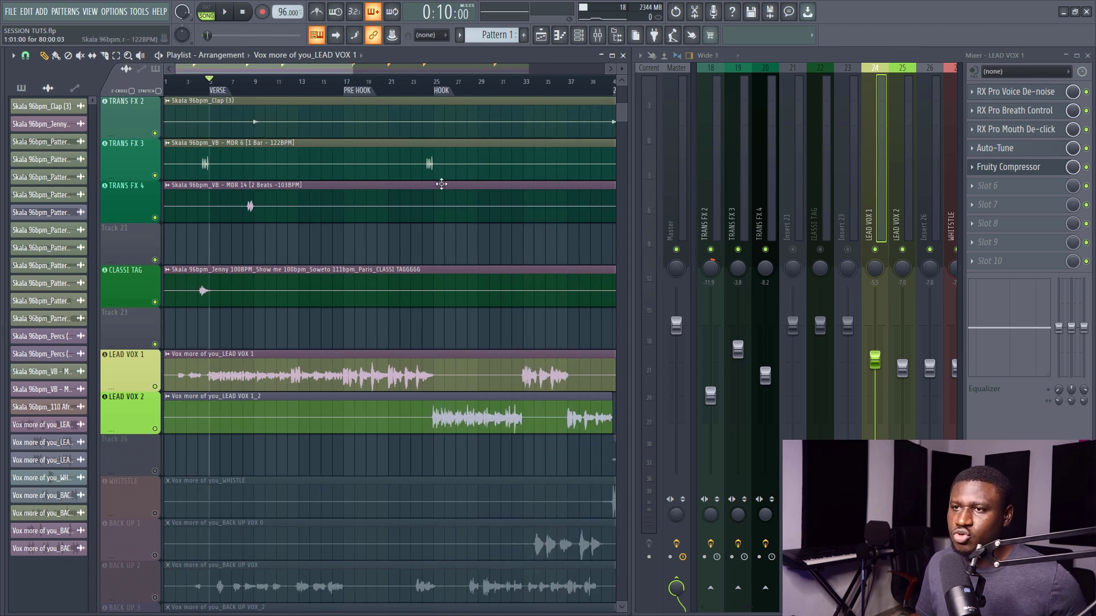
left_click(1039, 168)
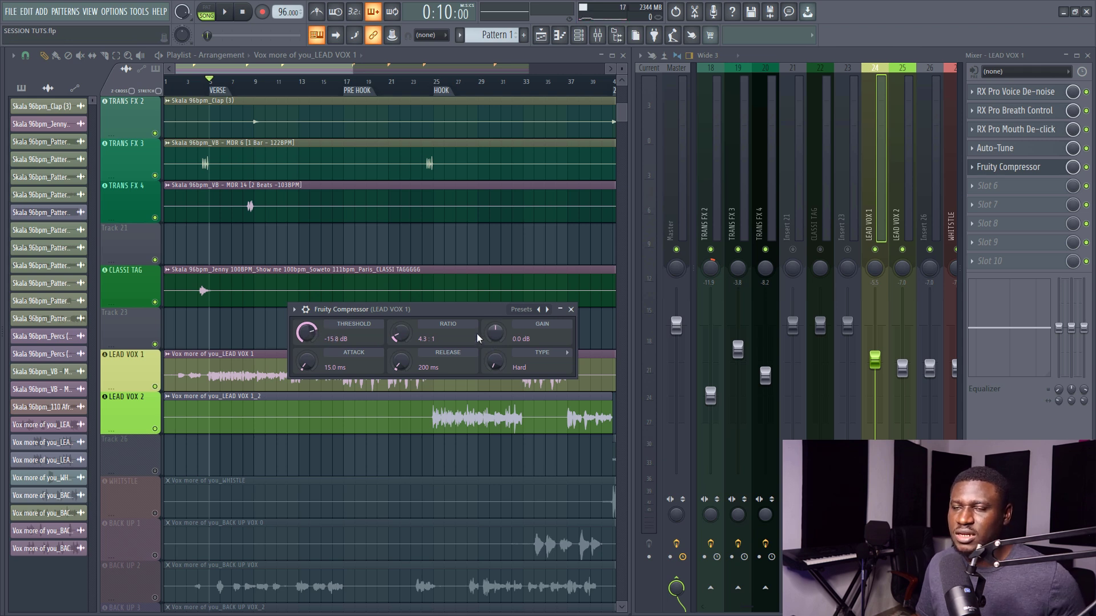
Play the verse and refine the compressor to a -18.1 dB threshold, 11.8 ms attack and 1.9 dB gain.
key("space")
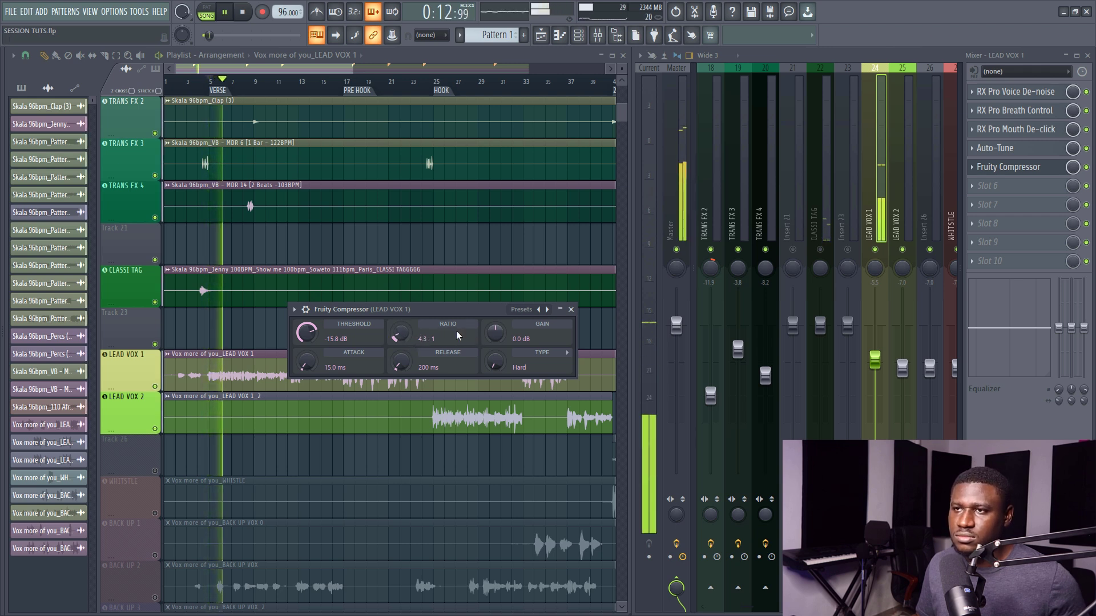
left_click_drag(496, 332, 496, 326)
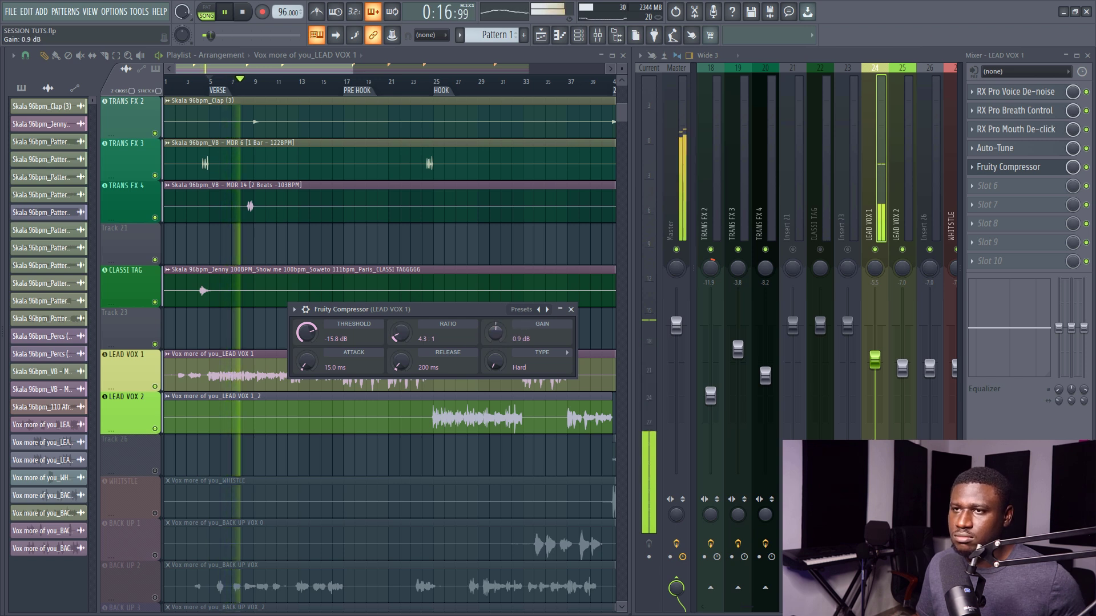
left_click_drag(309, 363, 309, 367)
scroll(359, 288, "down", 3)
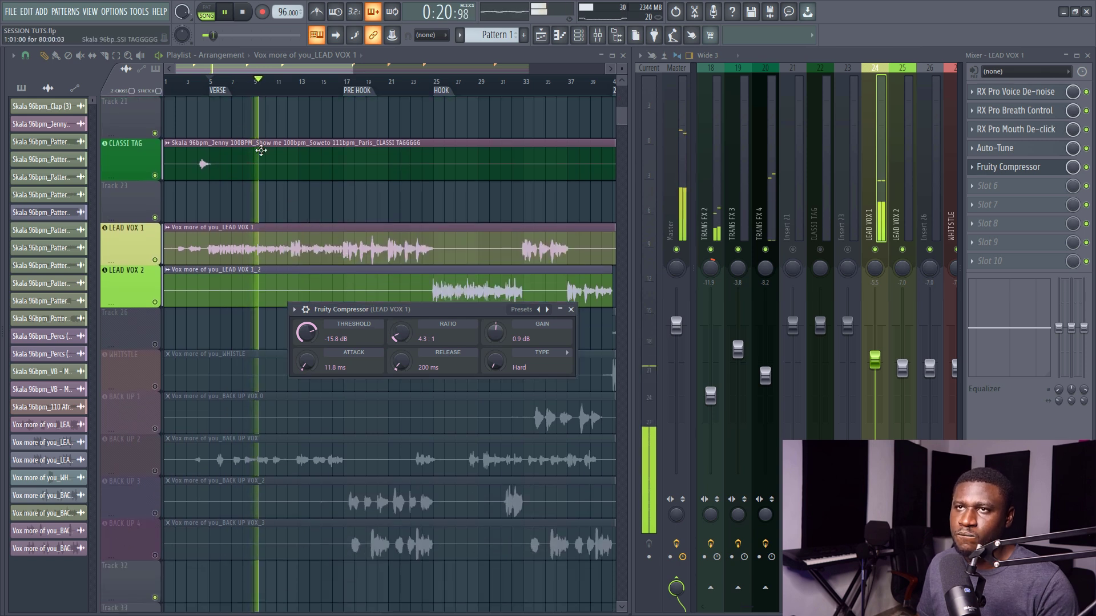
left_click_drag(307, 333, 306, 336)
left_click_drag(495, 336, 495, 330)
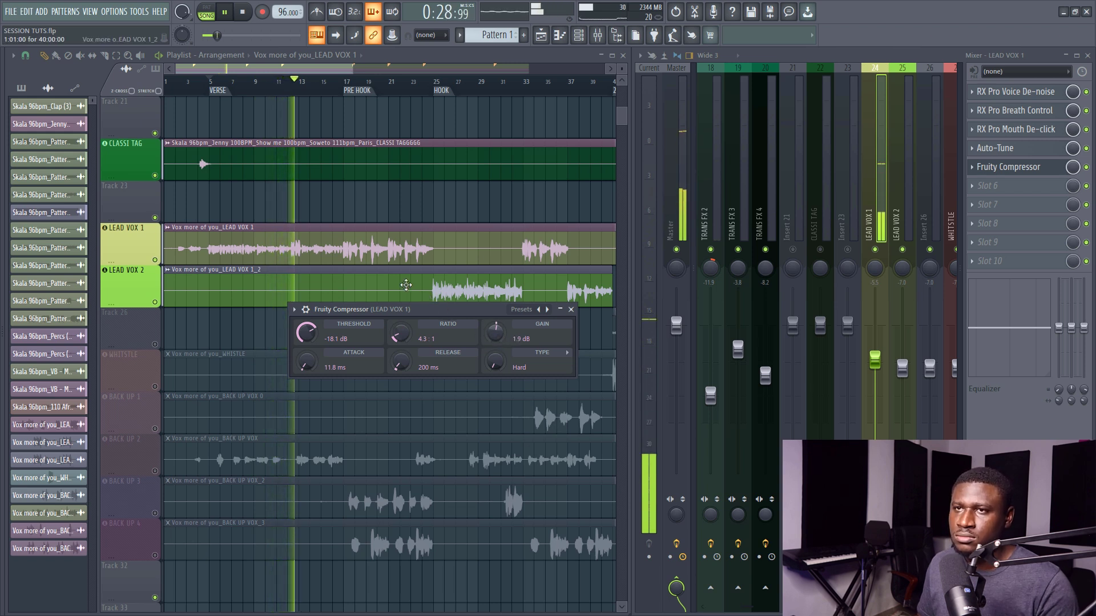
Listen to the compressed LEAD VOX 1 through the verse and into the PRE HOOK section, then stop playback.
scroll(181, 88, "up", 4)
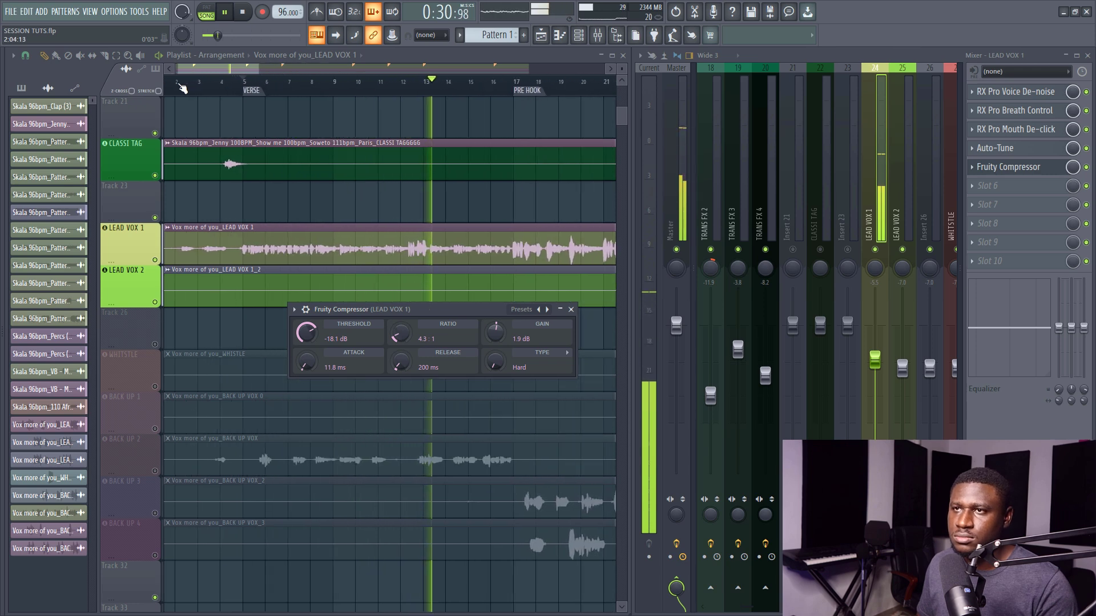
scroll(181, 87, "down", 1)
scroll(182, 88, "down", 2)
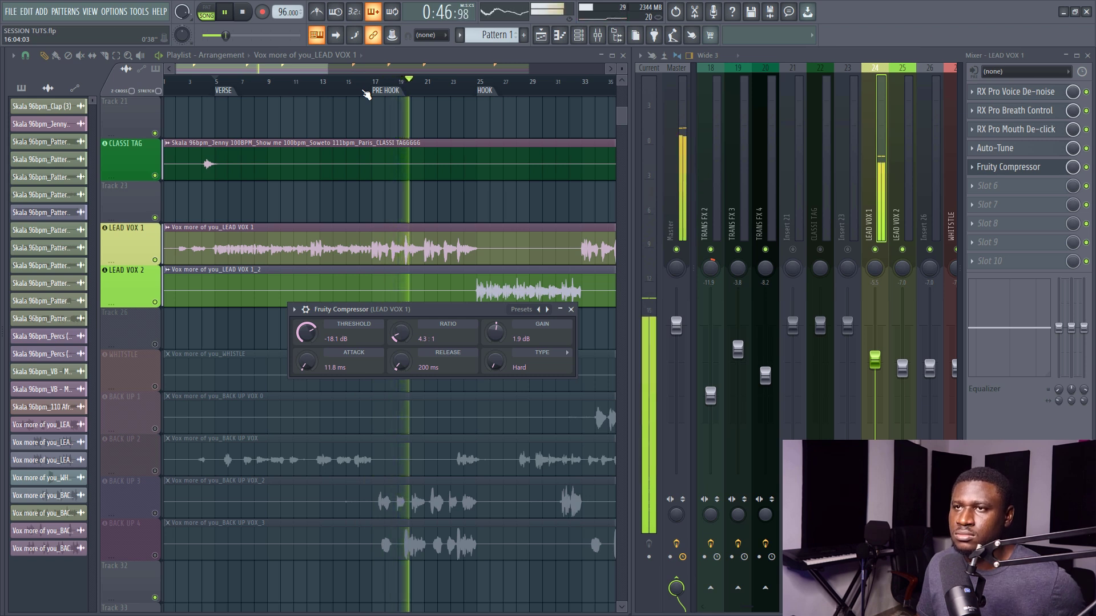
key("space")
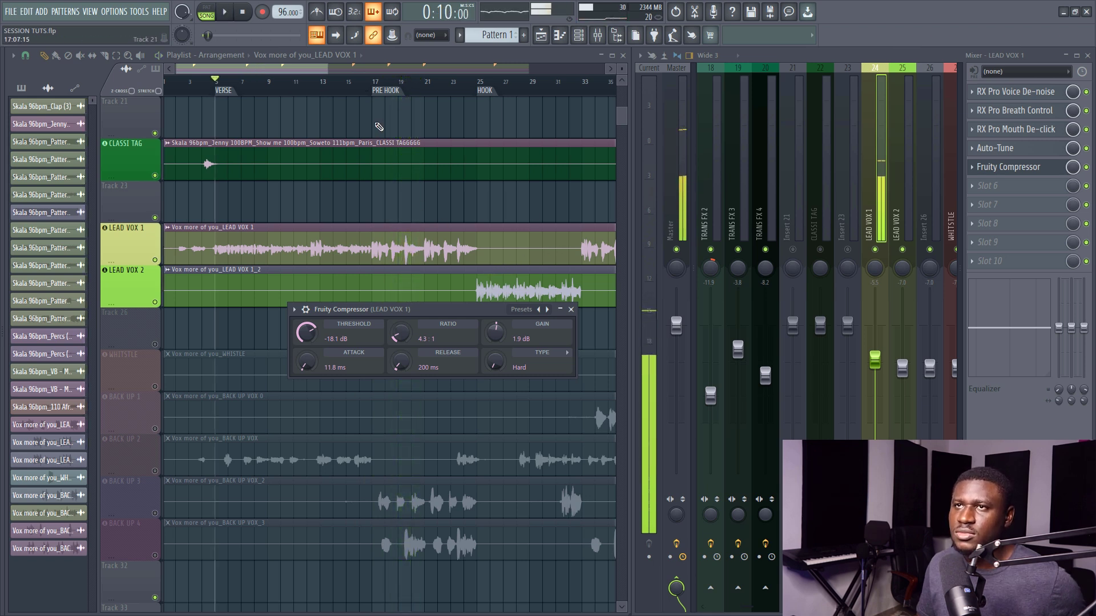
Compare LEAD VOX 1 with Fruity Compressor bypassed and enabled, playing from just before the PRE HOOK each time.
left_click(345, 87)
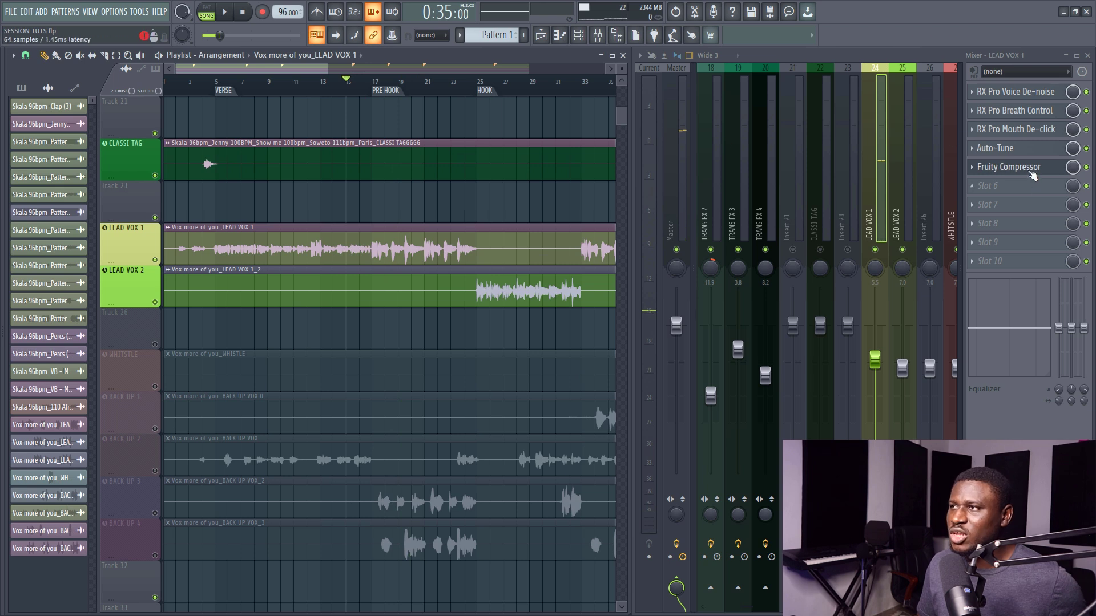
left_click(1008, 166)
left_click(307, 311)
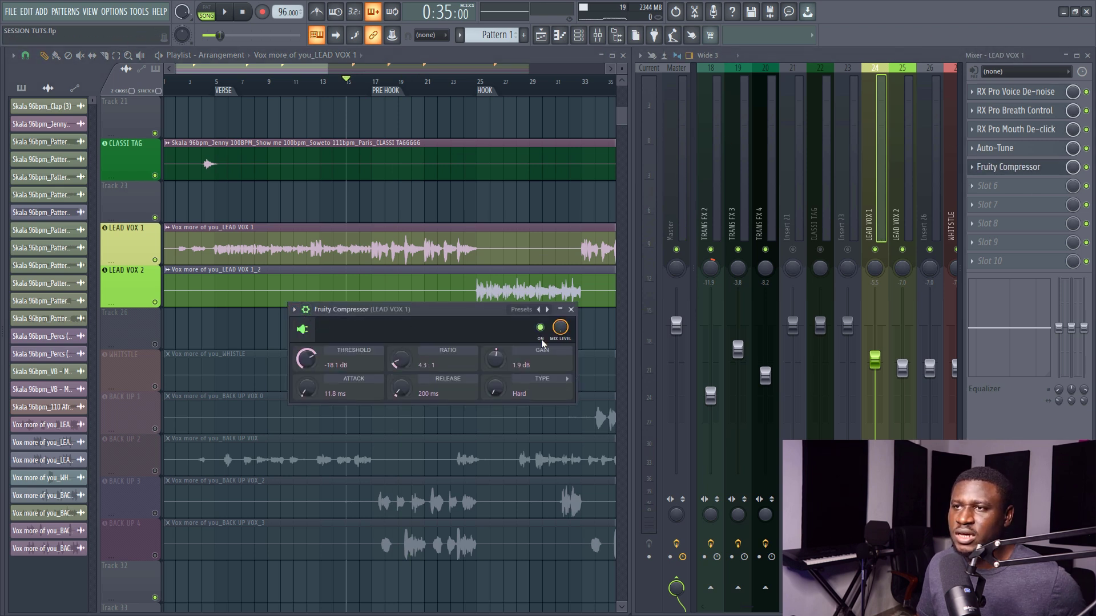
key("space")
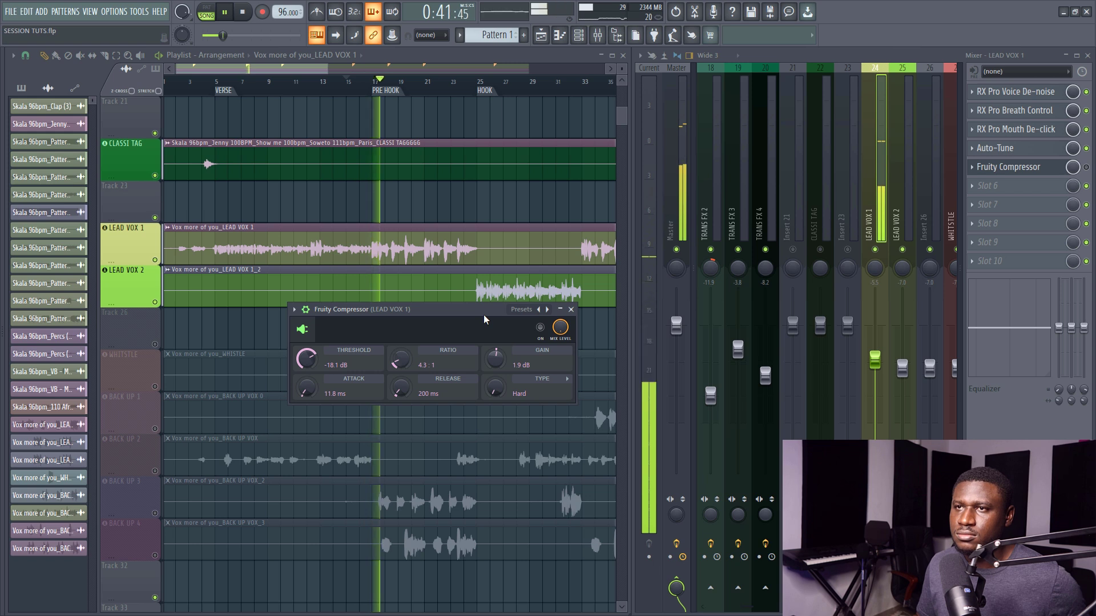
key("space")
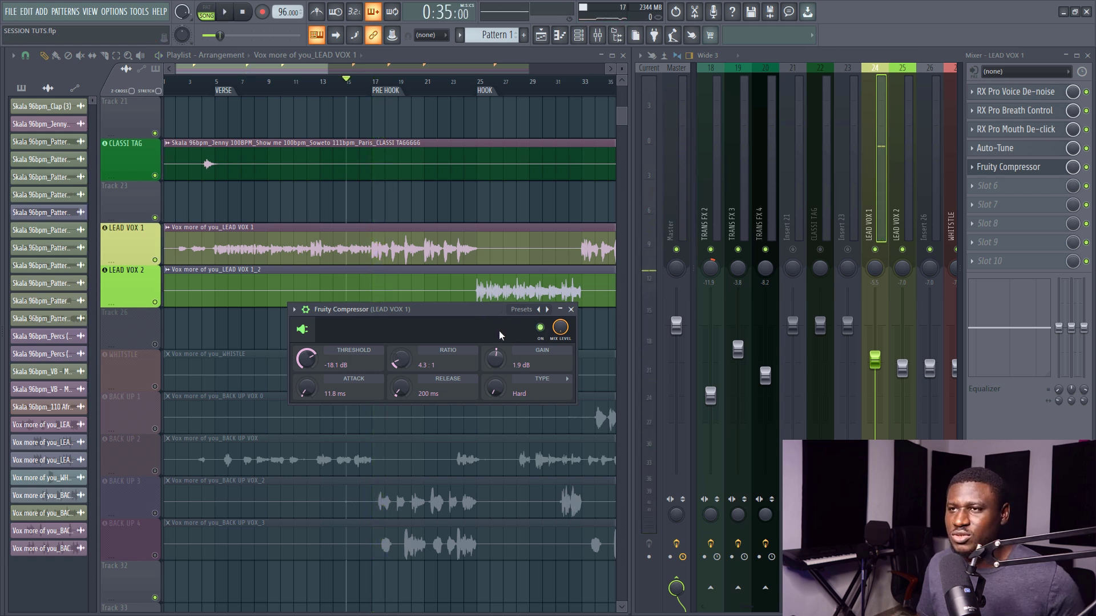
key("space")
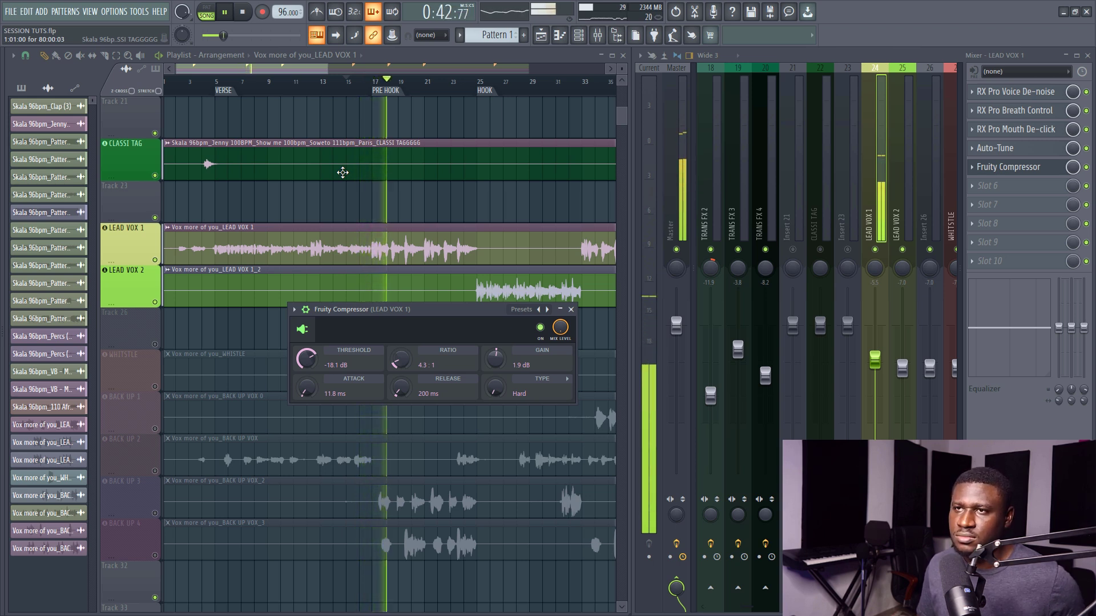
key("space")
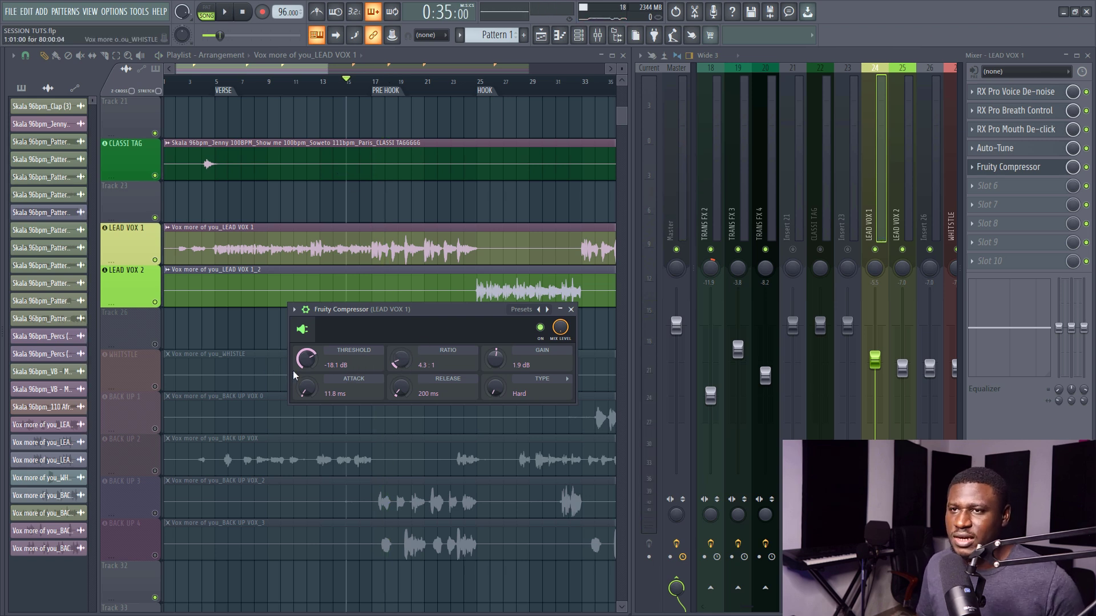
Close the compressor window and listen to the lead vocals from the end of the PRE HOOK through the HOOK.
left_click_drag(415, 321, 384, 326)
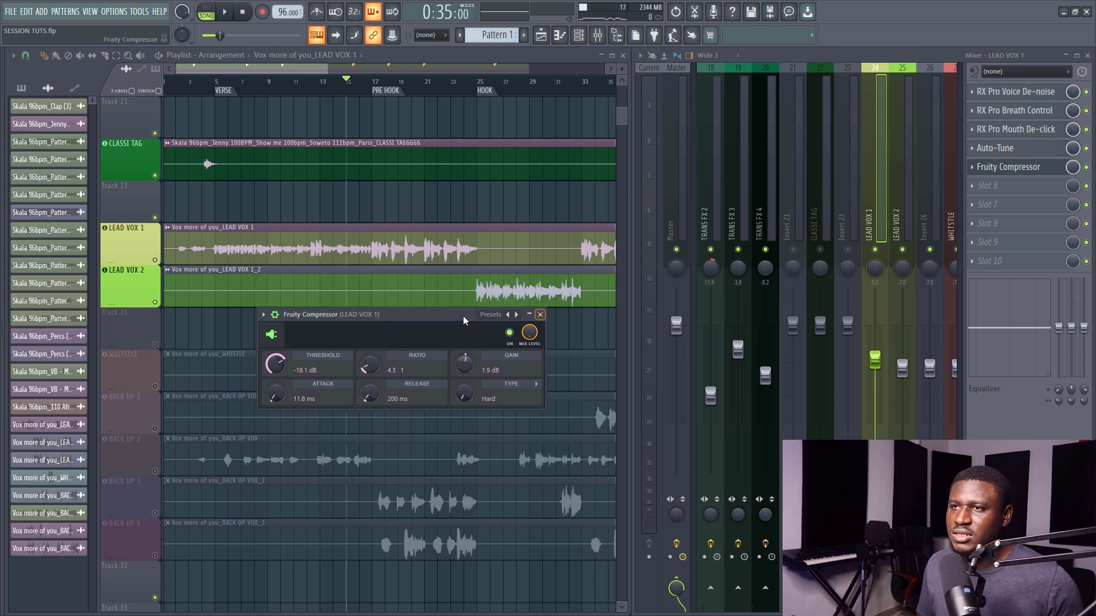
left_click(452, 86)
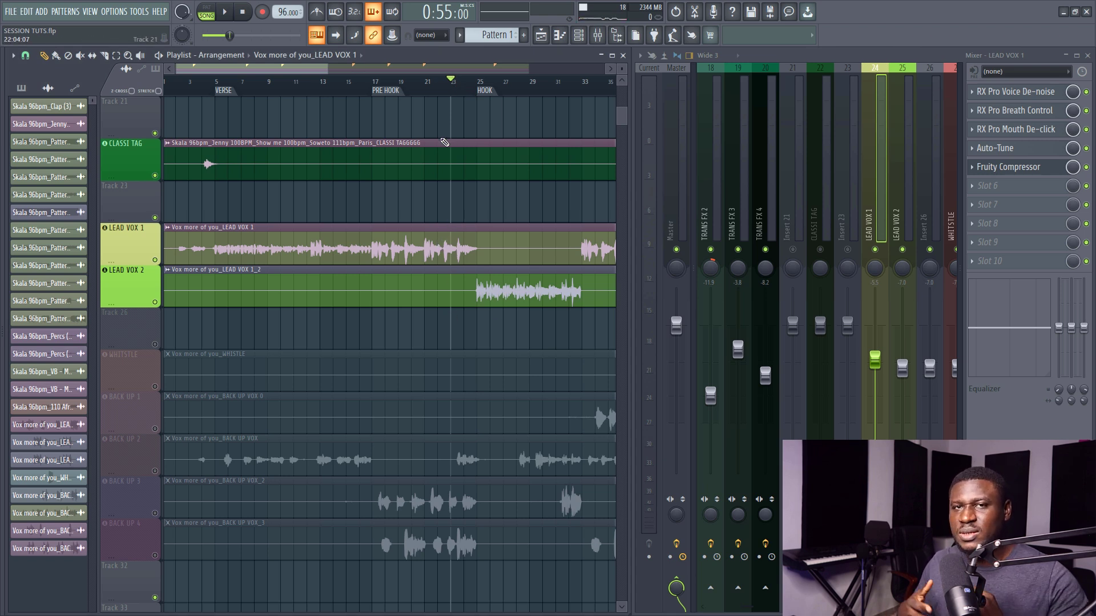
key("space")
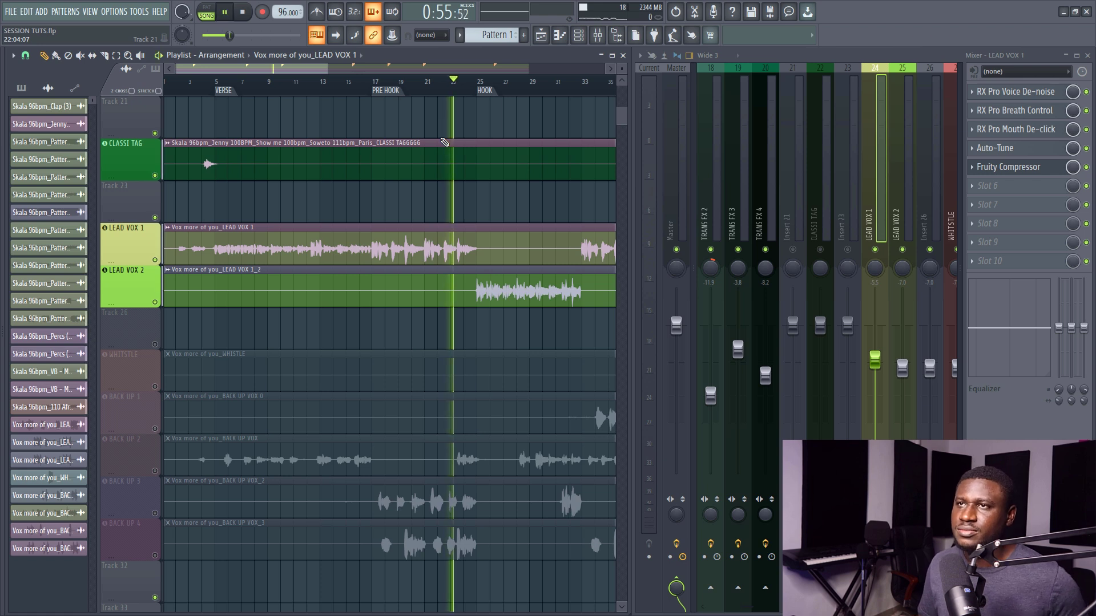
left_click(428, 86)
scroll(434, 88, "down", 2)
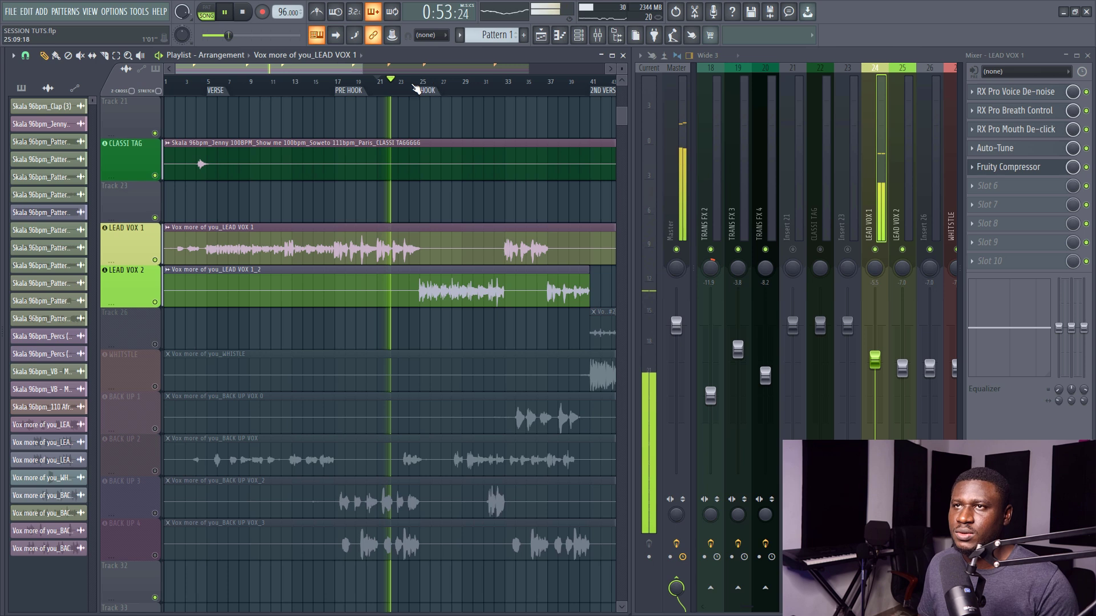
scroll(383, 89, "up", 2)
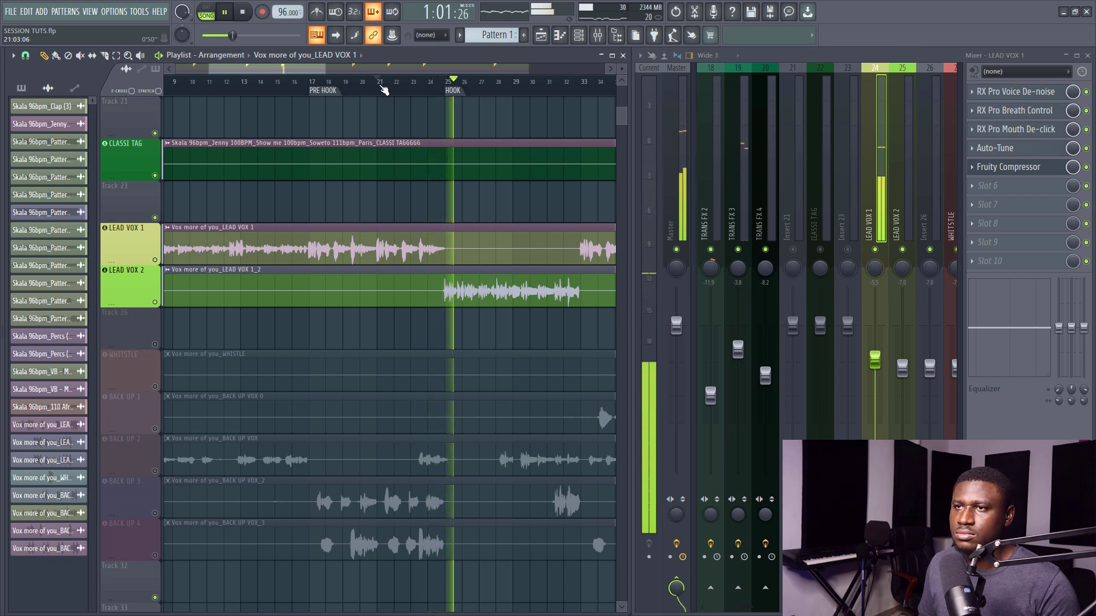
scroll(384, 89, "down", 1)
scroll(384, 90, "down", 1)
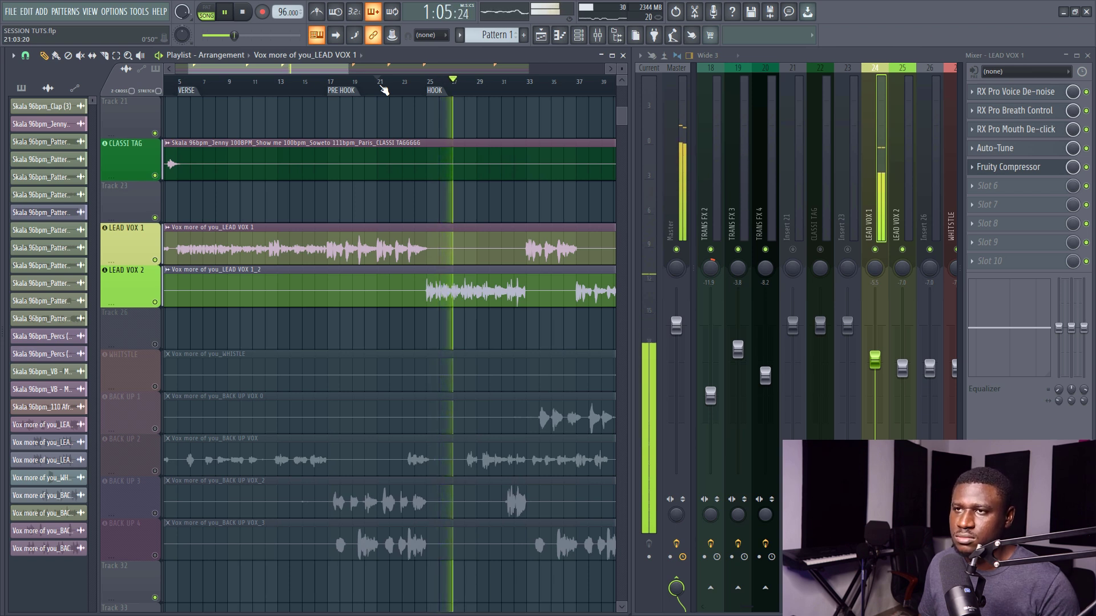
scroll(384, 90, "down", 1)
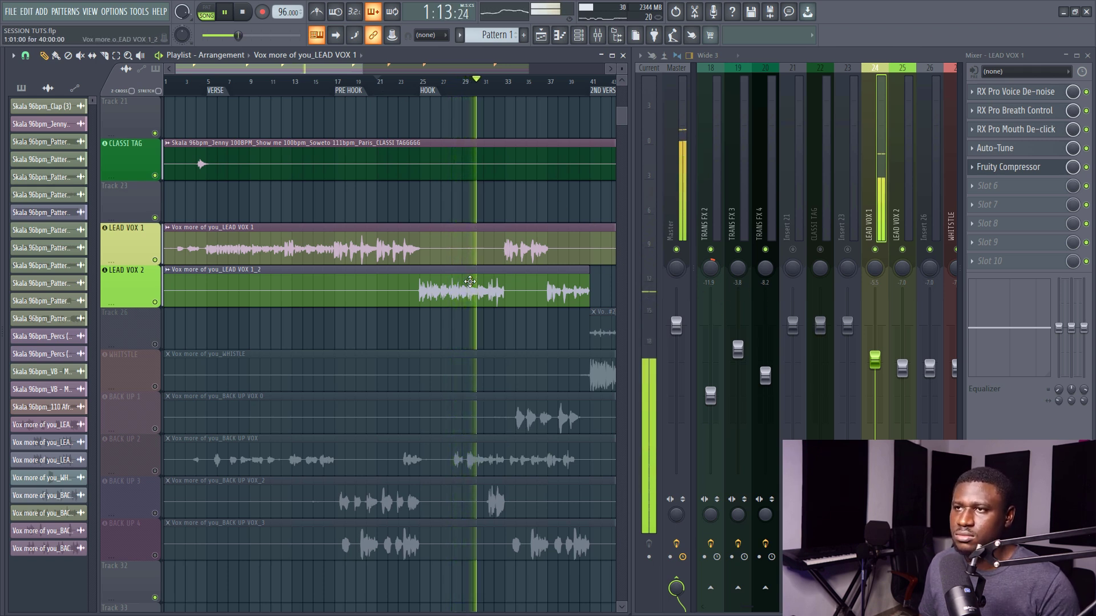
scroll(400, 86, "down", 2)
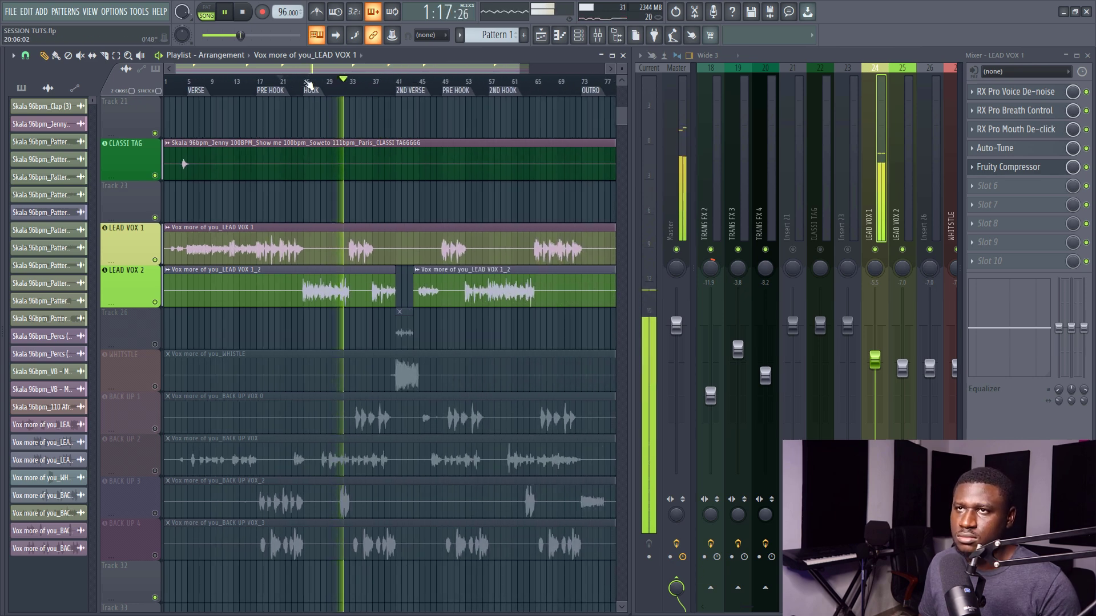
scroll(308, 84, "up", 1)
scroll(308, 84, "up", 7)
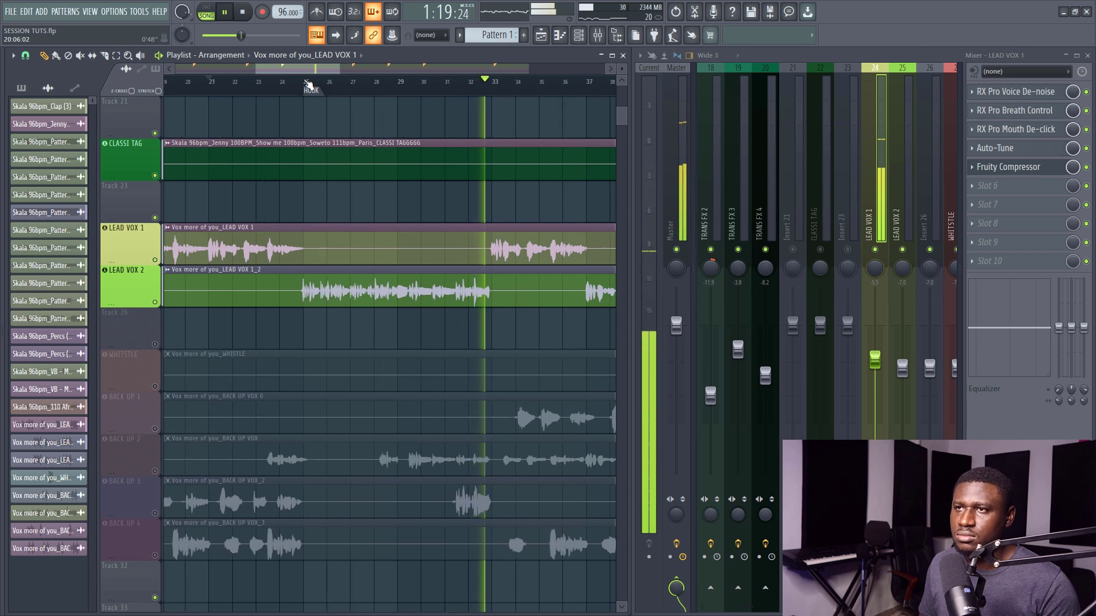
scroll(308, 84, "down", 2)
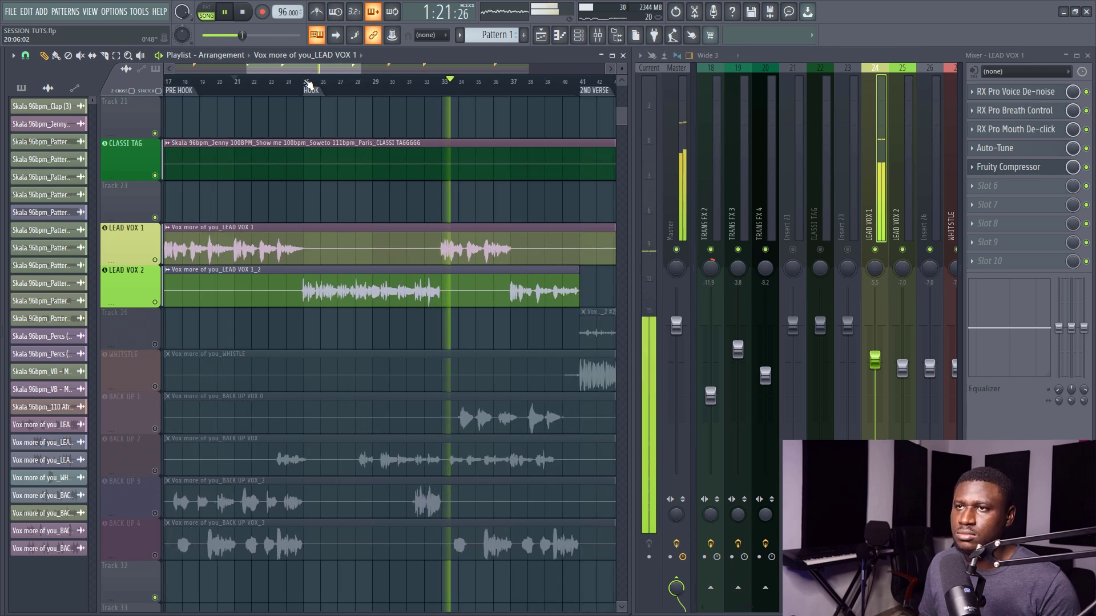
Set the channel volume of the LEAD VOX 1_2 clip to 73% and replay the HOOK around bar 31.
double_click(311, 288)
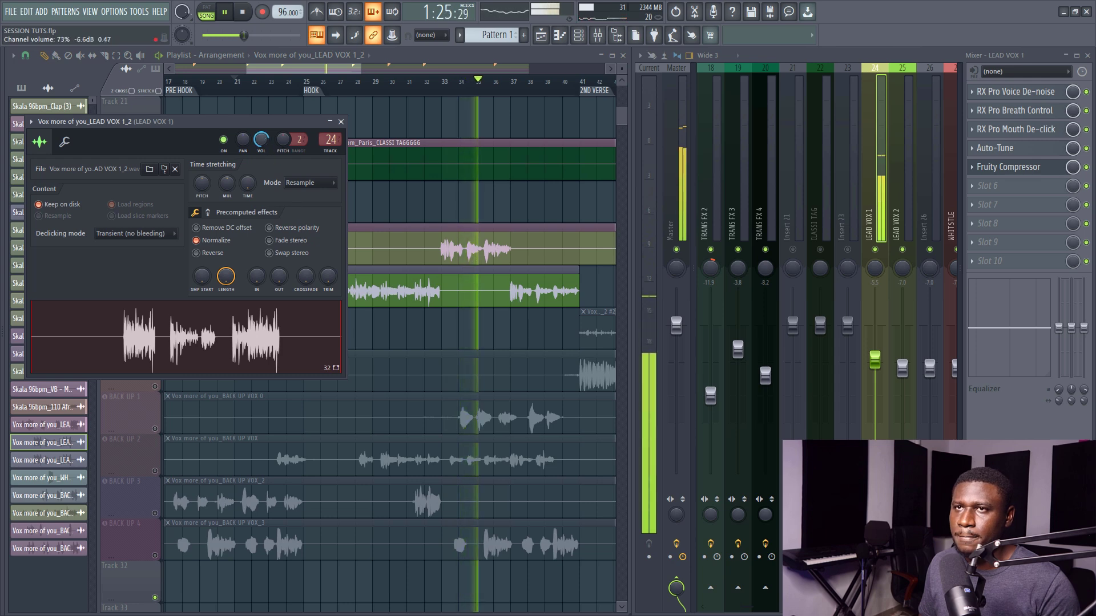
left_click(410, 83)
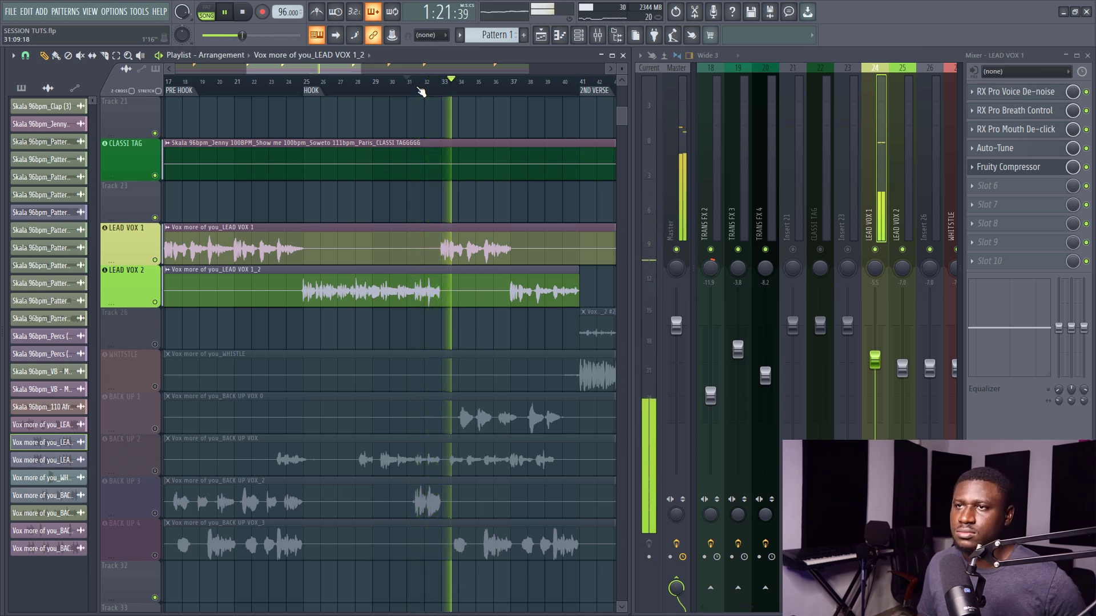
key("space")
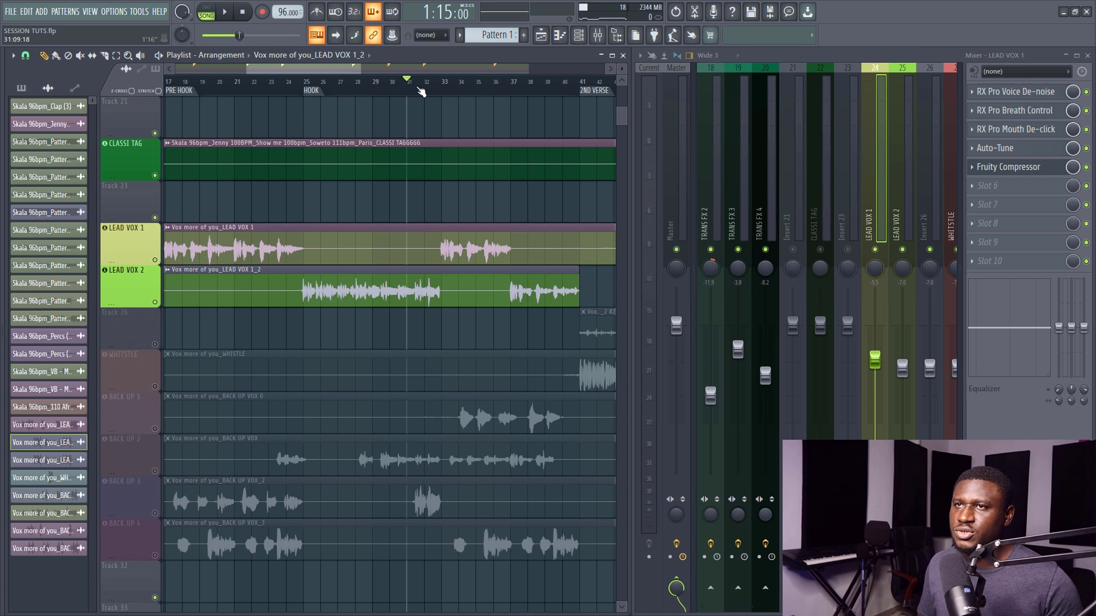
Move the playback position back to the start of the first PRE HOOK at bar 17.
scroll(251, 86, "down", 3)
left_click(216, 84)
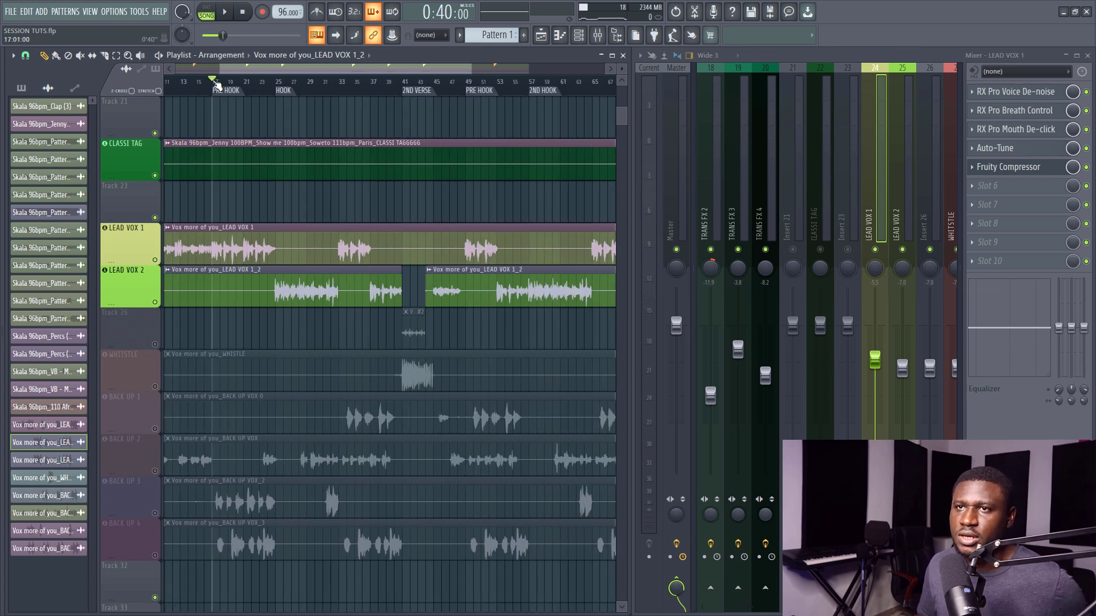
left_click_drag(292, 71, 263, 72)
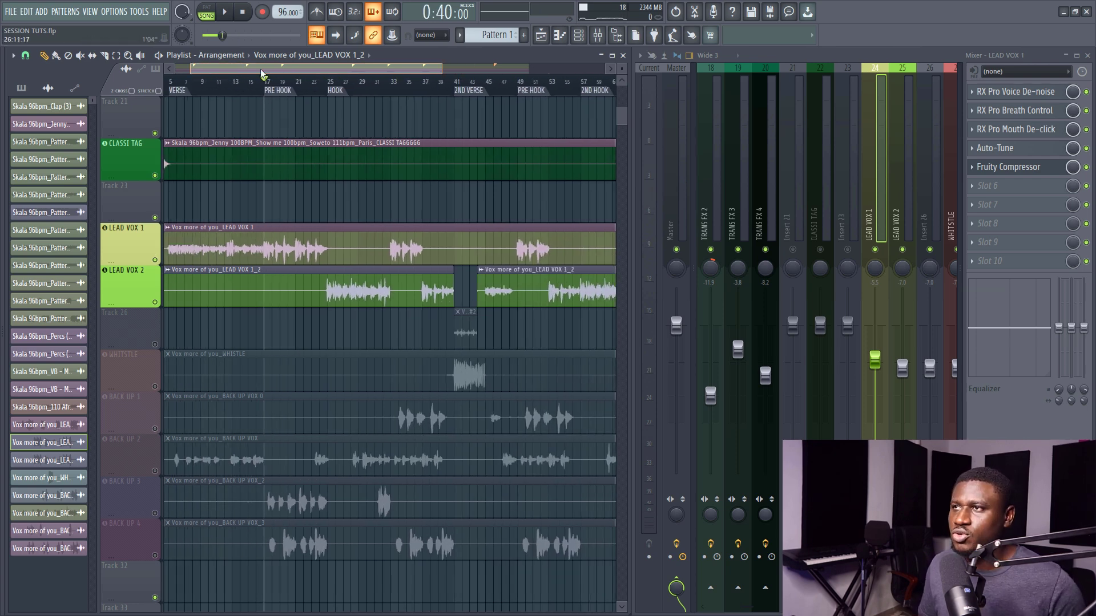
Add Fruity parametric EQ 2 to the LEAD VOX 1 effects chain and high-pass the low end with band 1.
left_click(1006, 188)
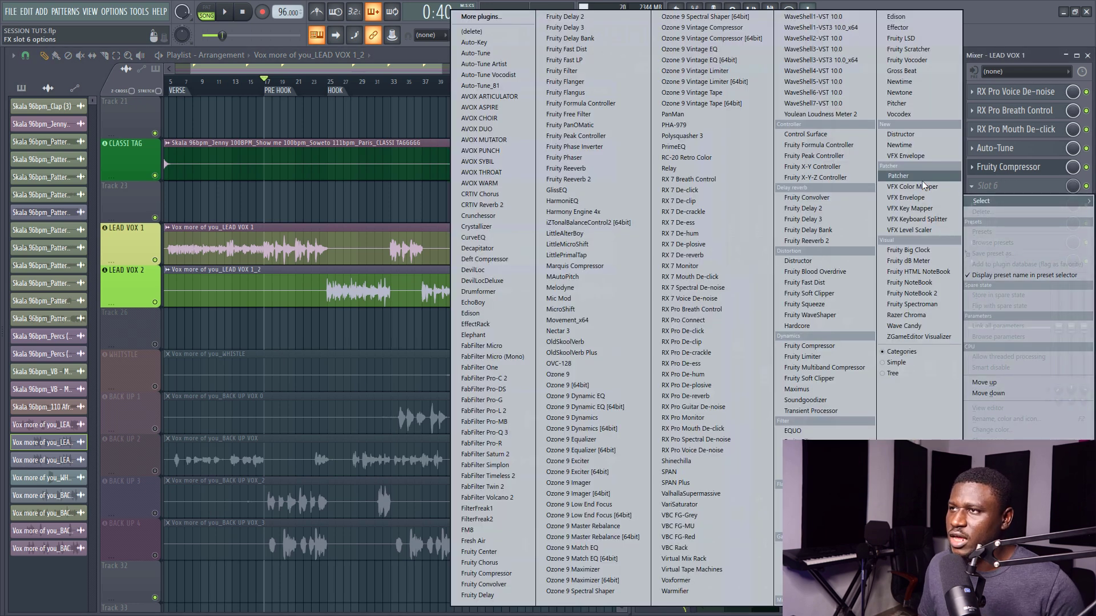
left_click(810, 442)
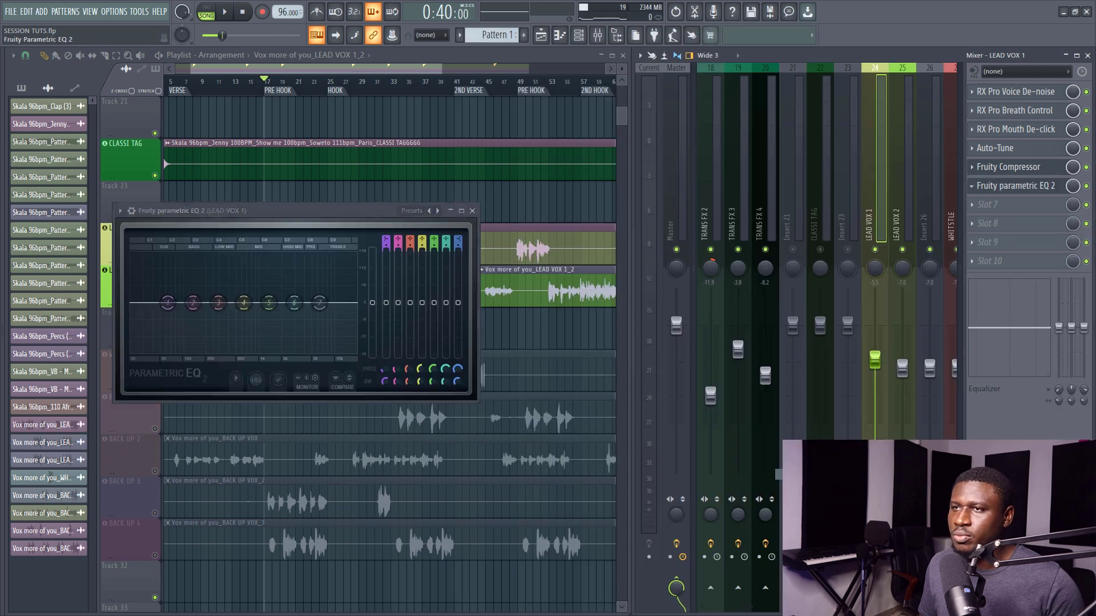
left_click_drag(280, 214, 600, 214)
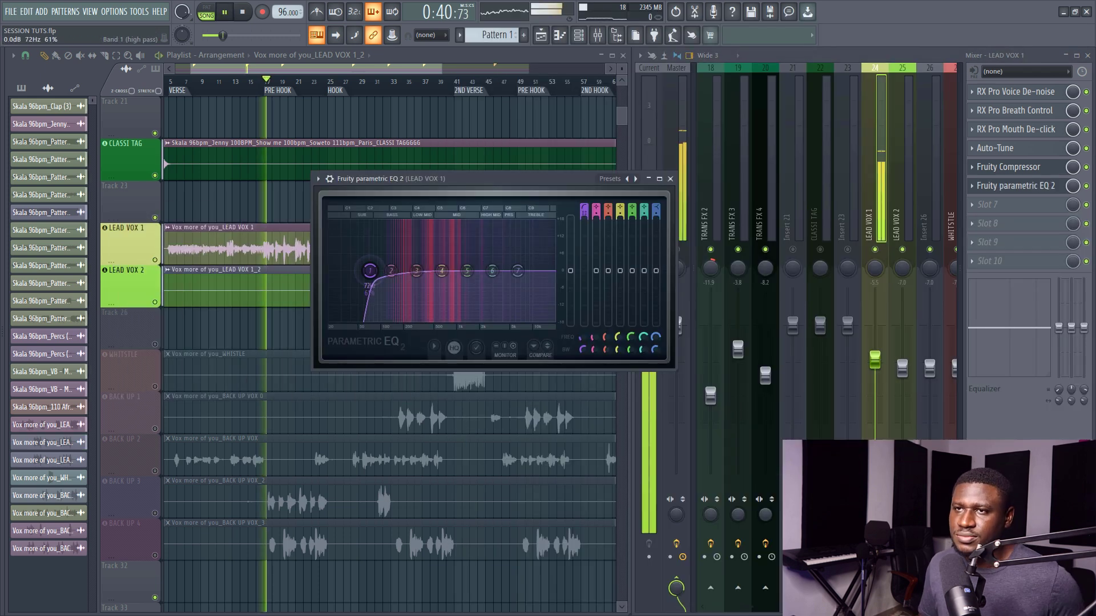
left_click_drag(369, 271, 388, 271)
Make narrow cuts in the LEAD VOX 1 EQ: band 5 to -4.8 dB at 1058 Hz and band 6 to -4.5 dB at 2546 Hz.
left_click_drag(474, 278, 458, 222)
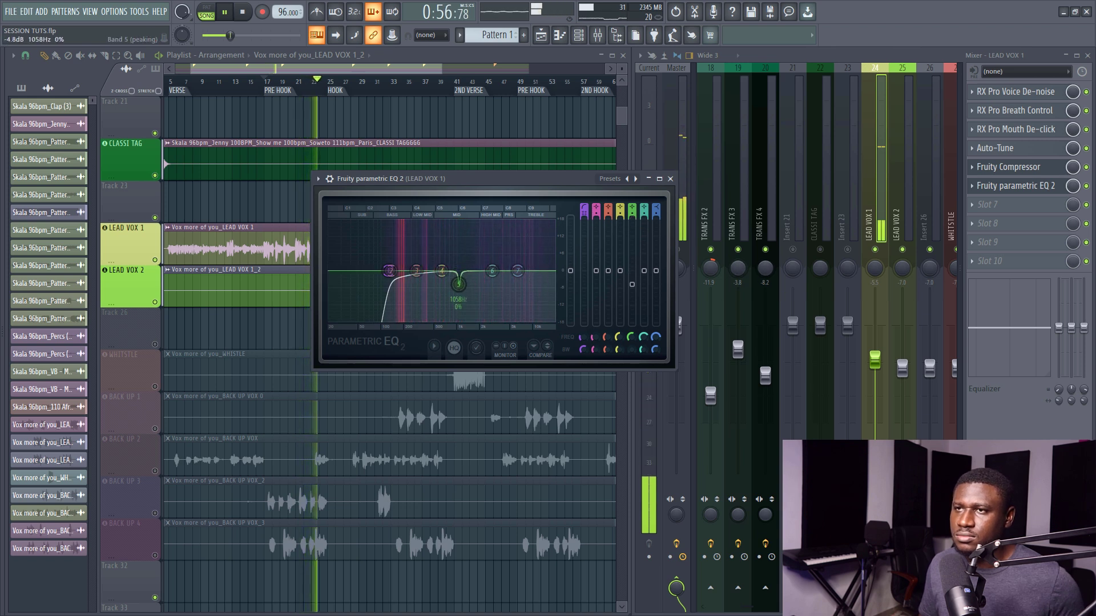
key("space")
key("space")
scroll(493, 277, "down", 5)
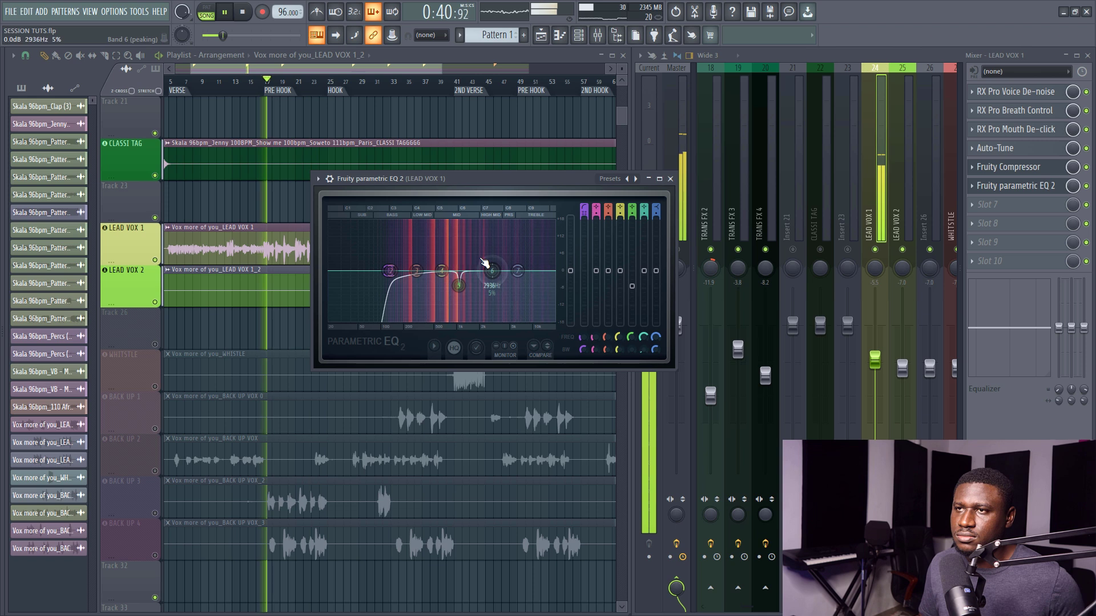
scroll(500, 229, "down", 3)
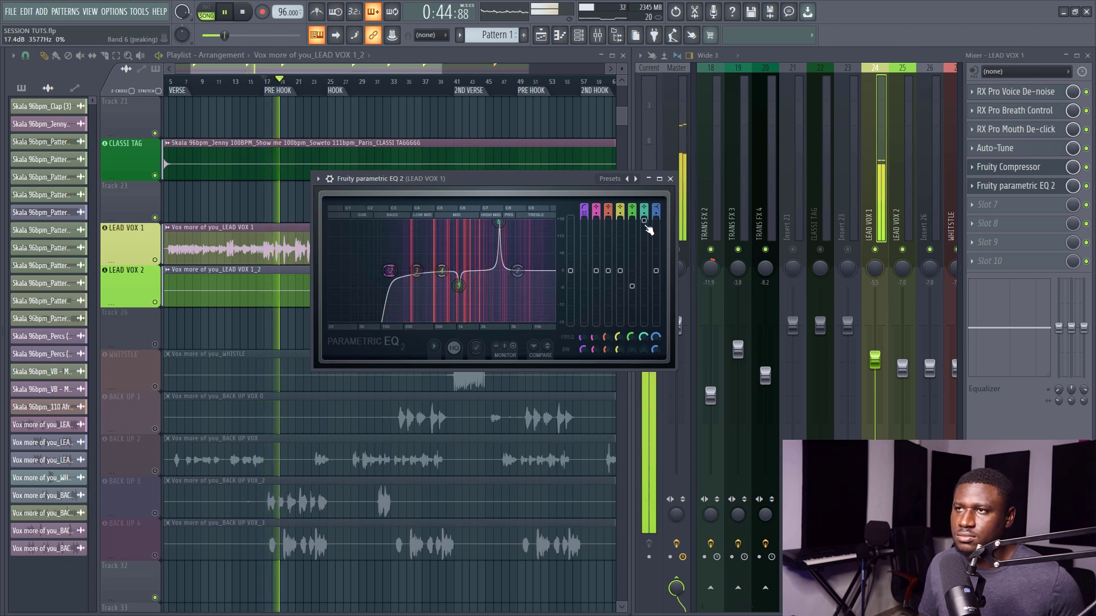
left_click_drag(500, 223, 488, 221)
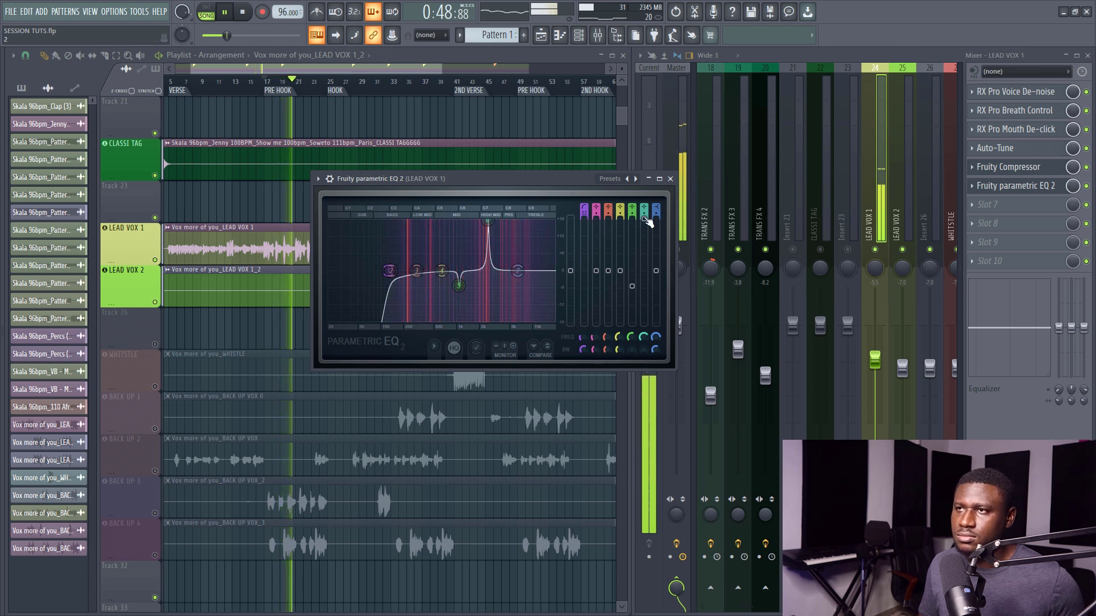
left_click_drag(643, 220, 644, 284)
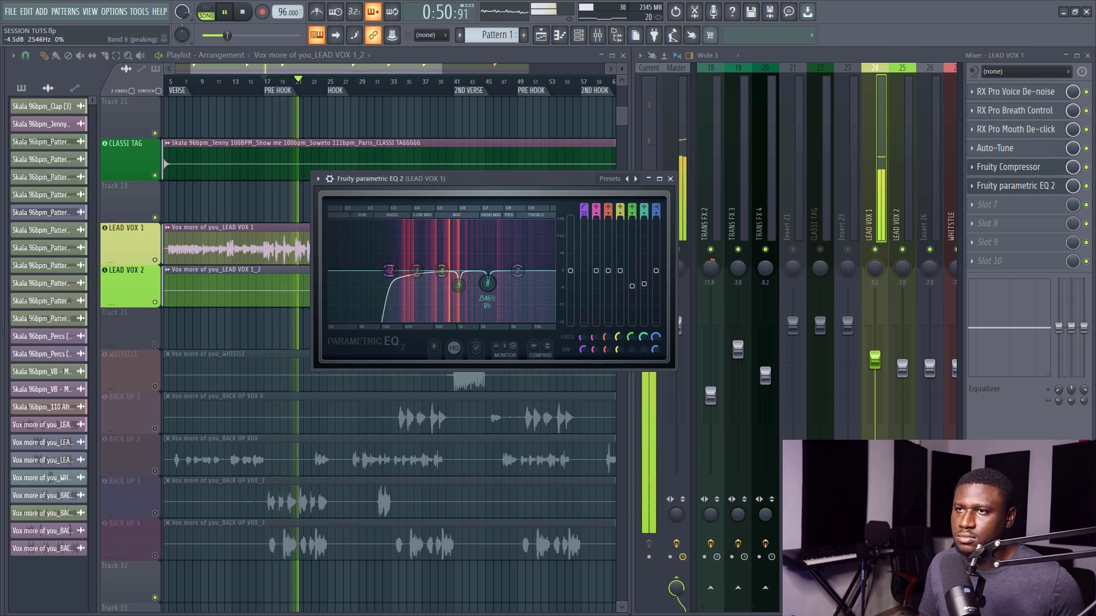
Replay from the PRE HOOK, make a narrow cut with band 4 around 512 Hz, and slightly lower treble band 7.
scroll(441, 270, "down", 8)
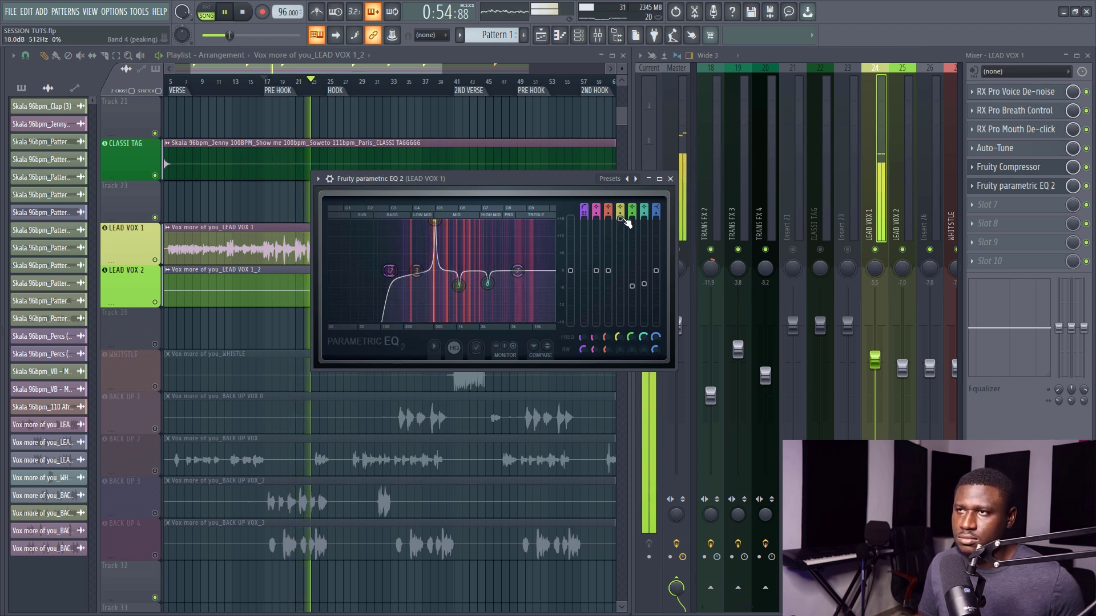
key("space")
key("space")
left_click_drag(435, 220, 433, 221)
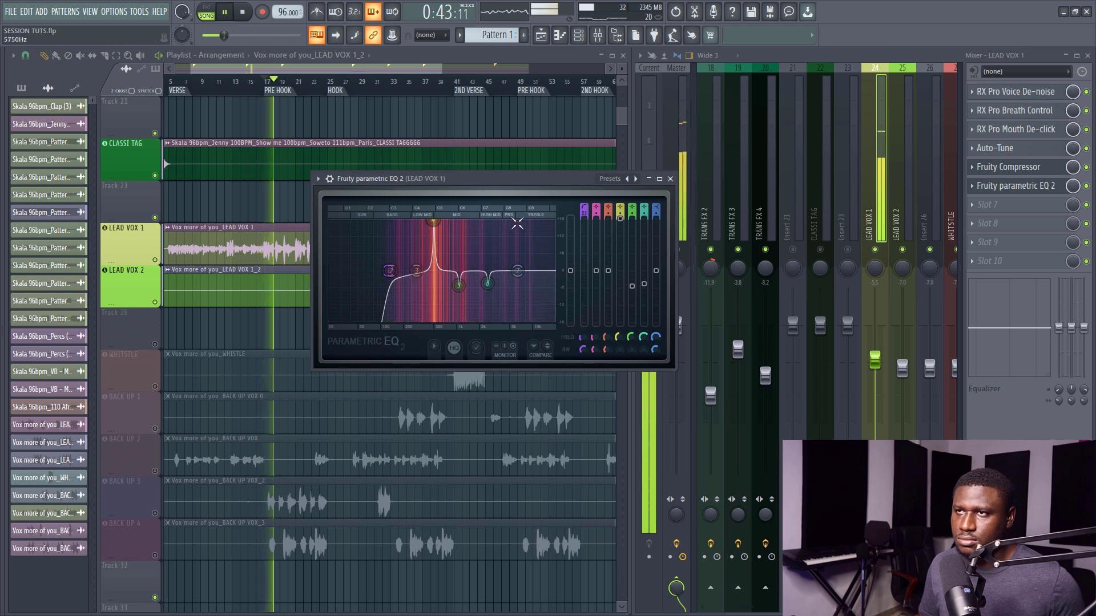
left_click_drag(433, 221, 434, 284)
left_click_drag(518, 271, 529, 281)
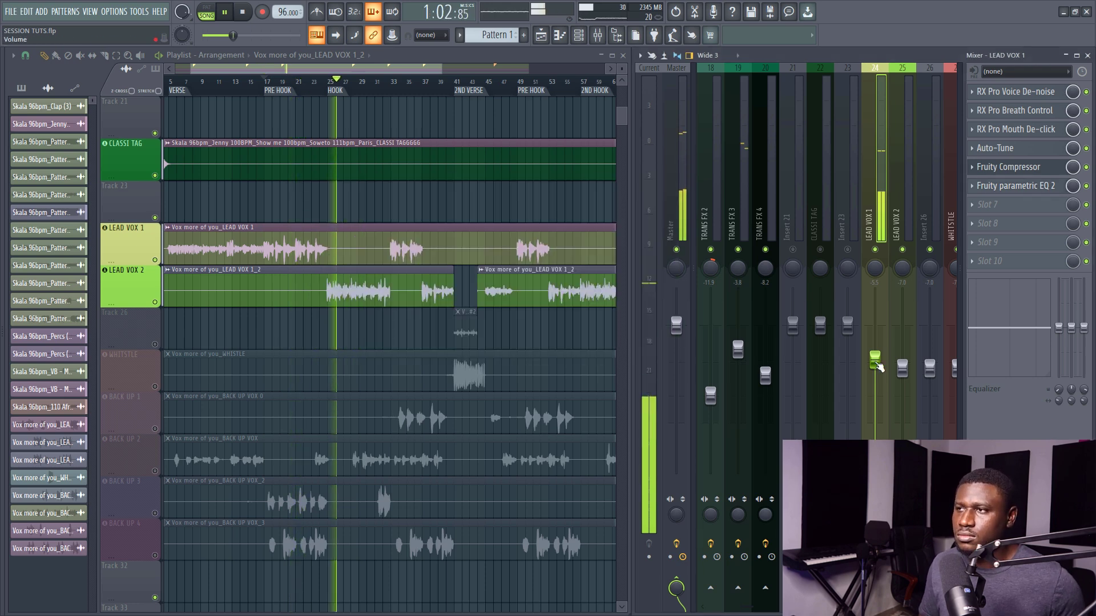
Lower the LEAD VOX 1 mixer level to about -7.5 dB during the HOOK and move the playback position back to an earlier section.
left_click_drag(876, 364, 876, 360)
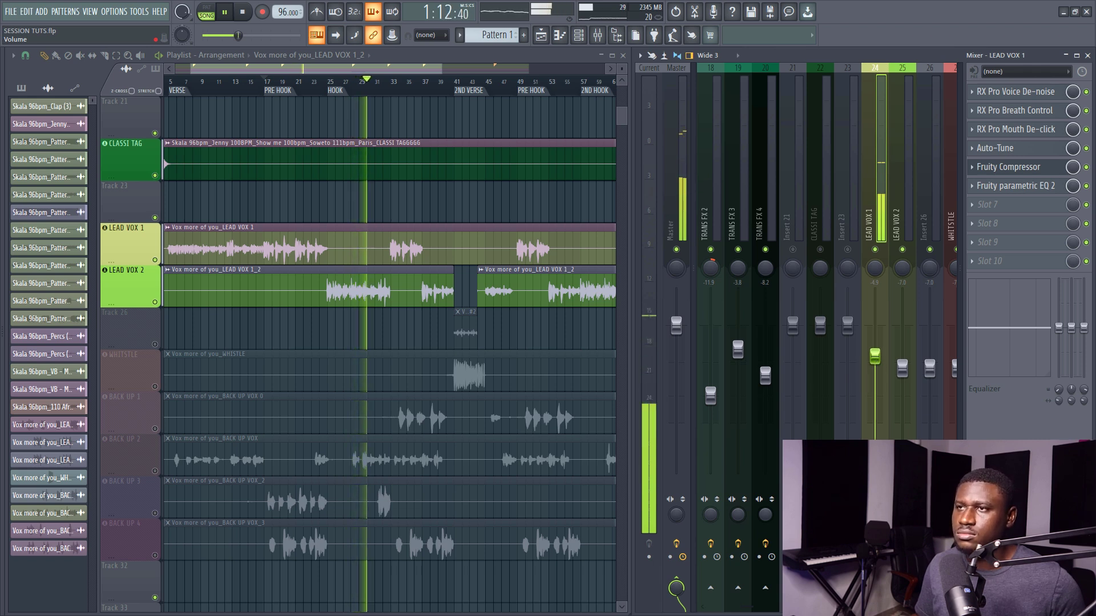
left_click_drag(874, 357, 874, 371)
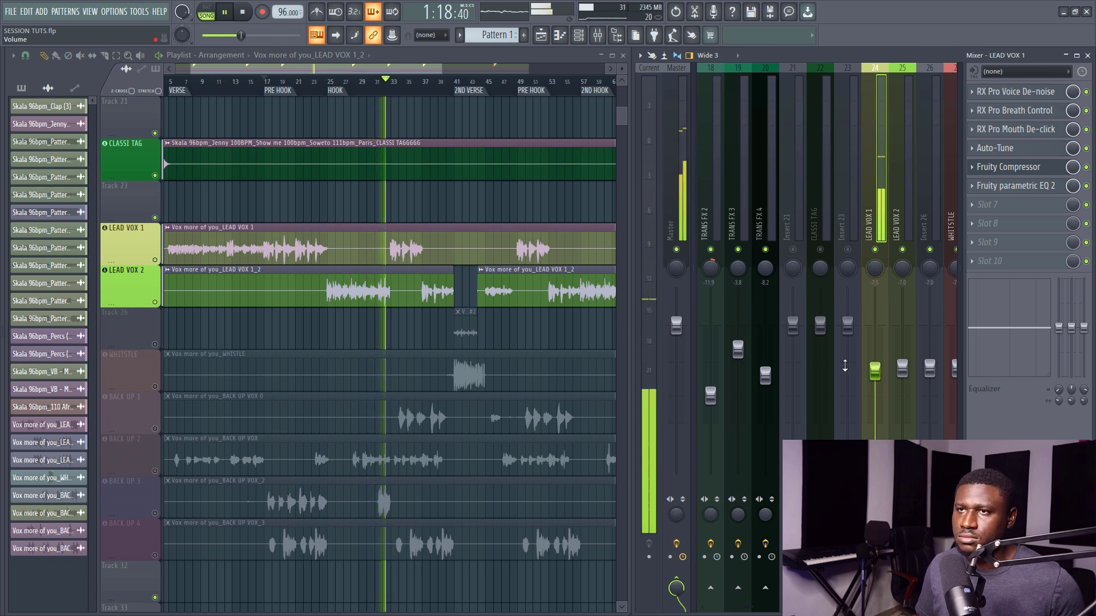
scroll(318, 86, "down", 1)
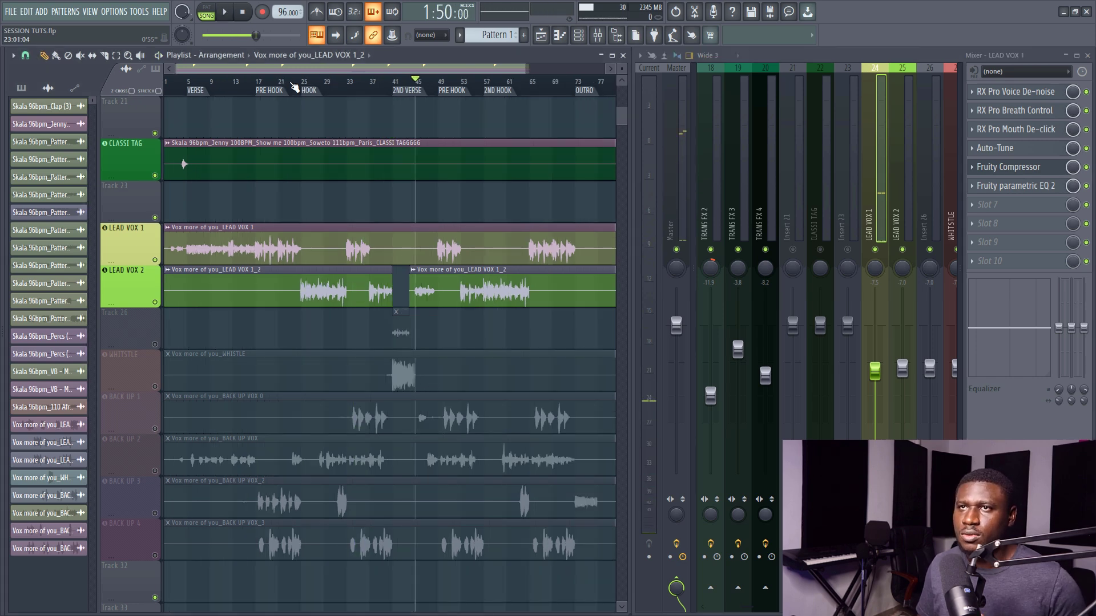
left_click_drag(294, 86, 212, 86)
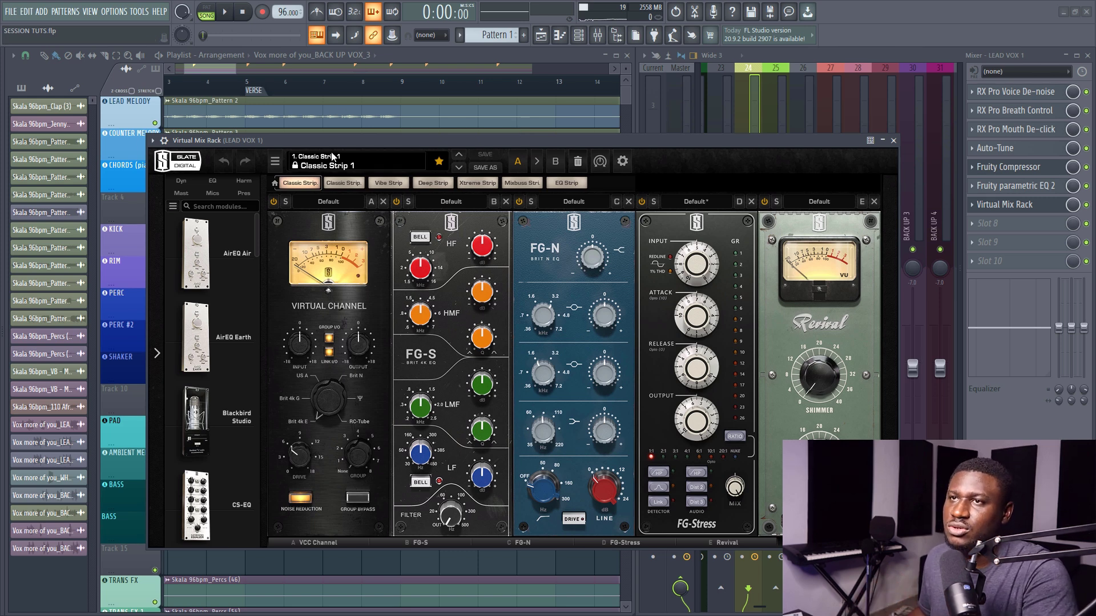
Load the Airy Vocals 2 preset from the Vocals category in Virtual Mix Rack on LEAD VOX 1.
left_click(327, 166)
mouse_move(363, 342)
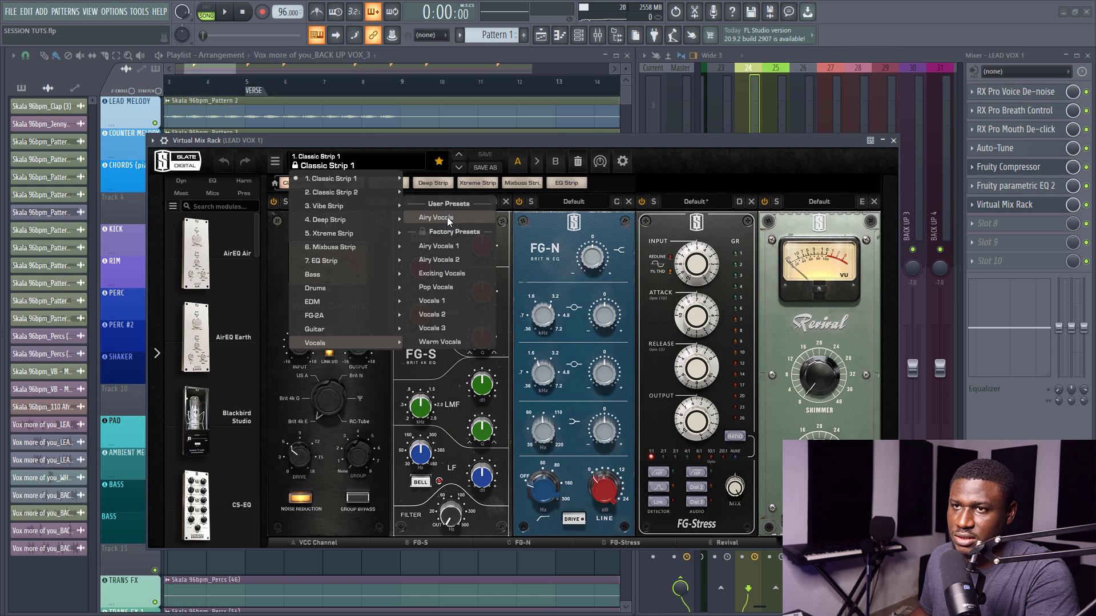
left_click(444, 259)
left_click_drag(497, 141, 555, 245)
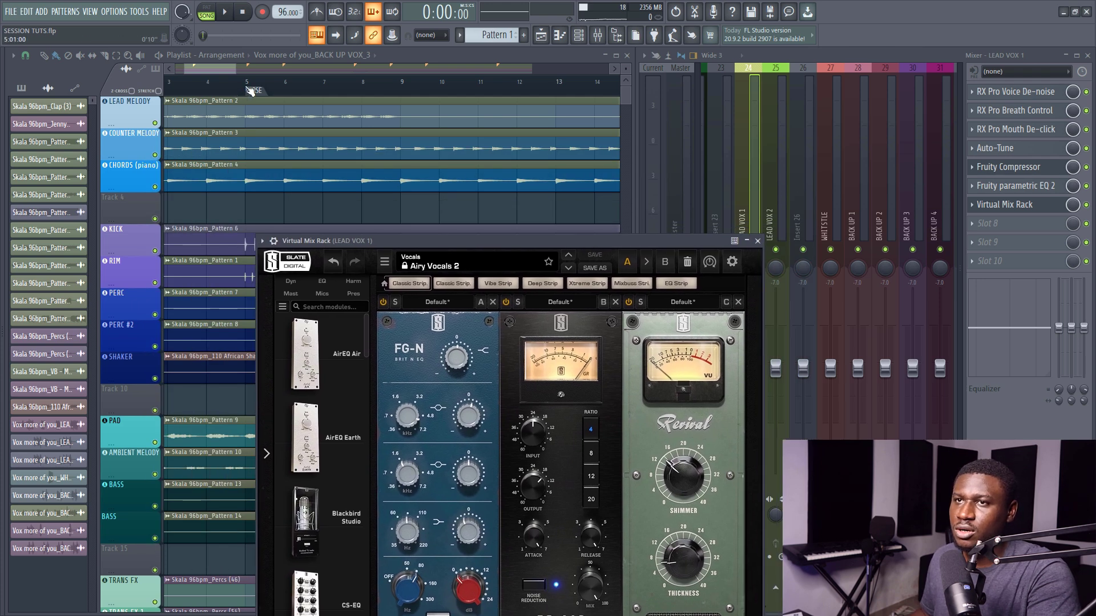
Set the playback position to the start of the VERSE and show the detailed plugin settings of Virtual Mix Rack.
left_click(251, 92)
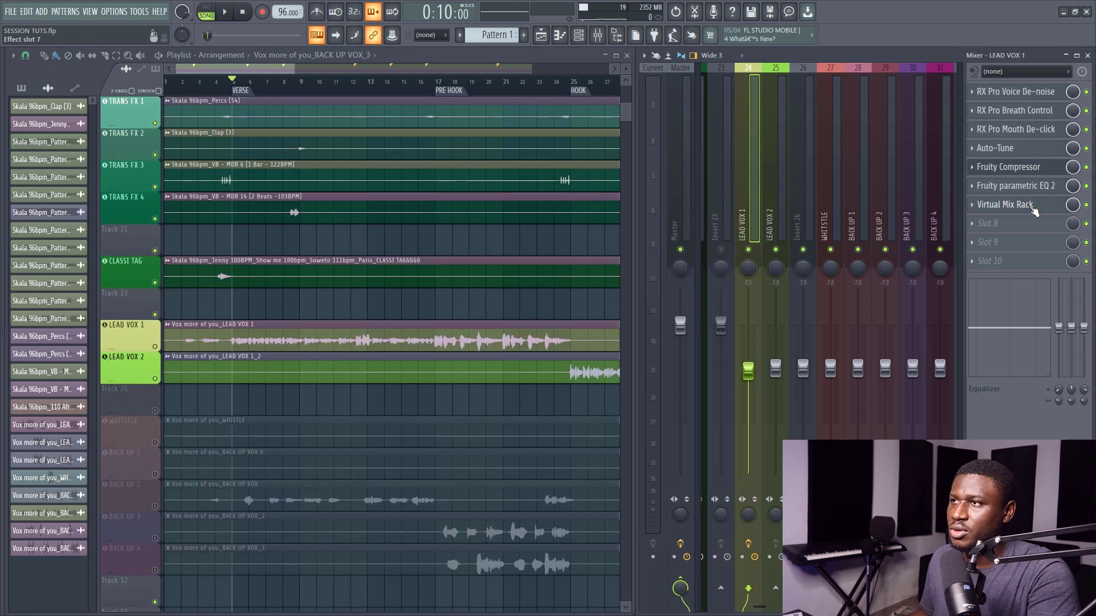
left_click(1031, 206)
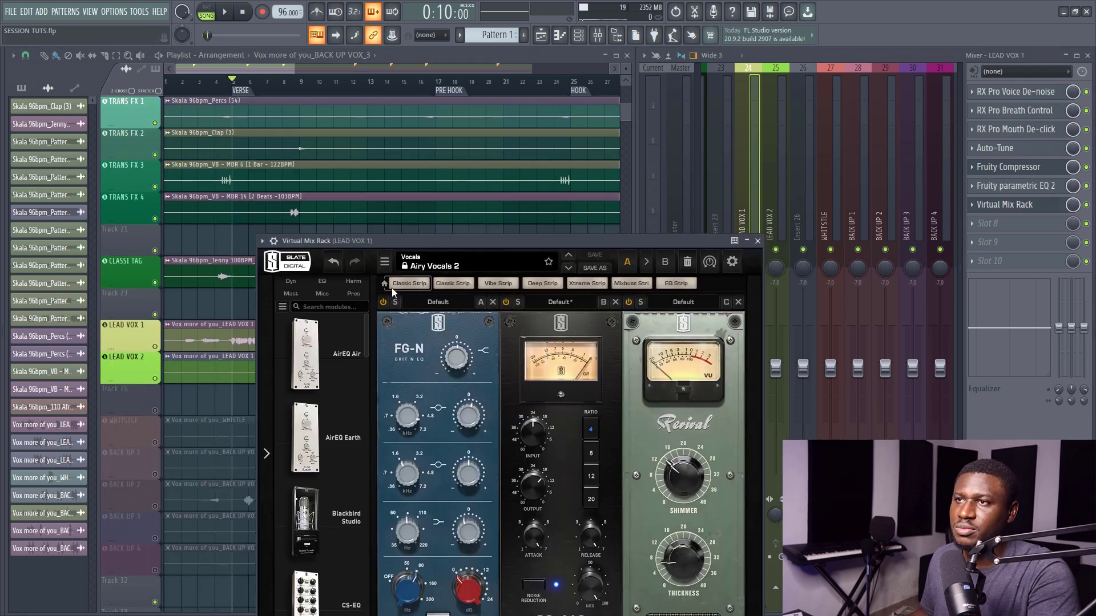
left_click_drag(472, 239, 543, 182)
left_click(345, 185)
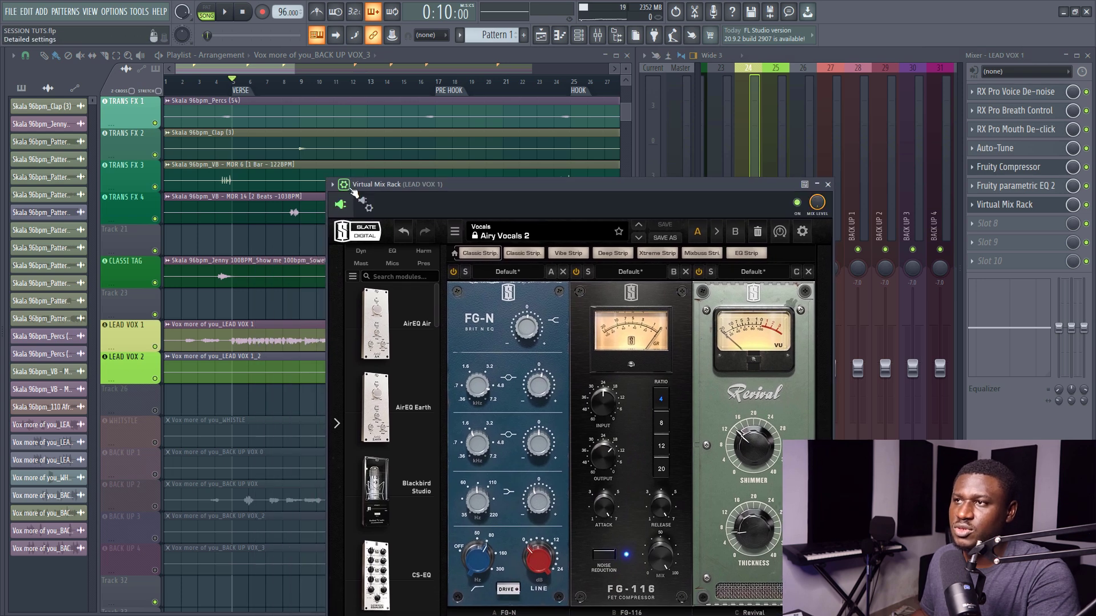
Listen to LEAD VOX 1 through the VERSE with the Airy Vocals 2 preset enabled.
key("space")
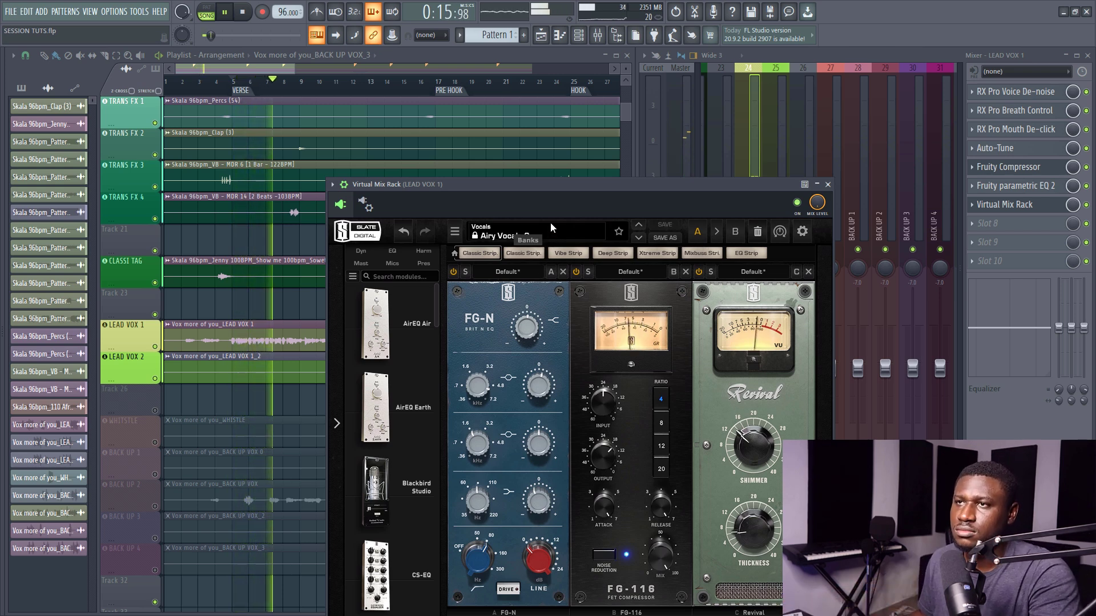
left_click_drag(580, 189, 680, 152)
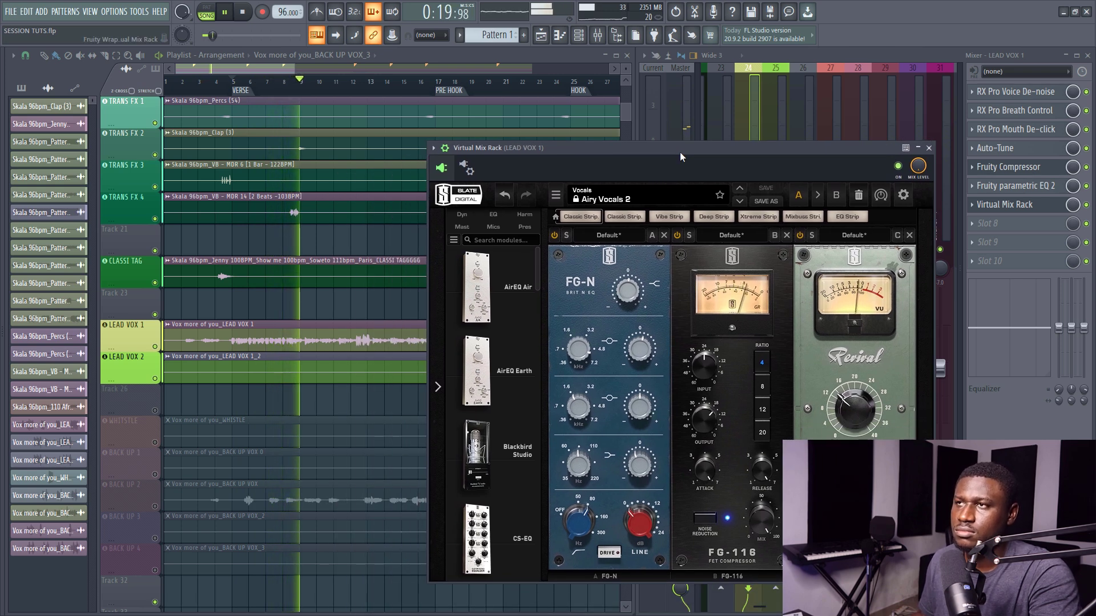
scroll(370, 309, "down", 1)
scroll(370, 309, "down", 1)
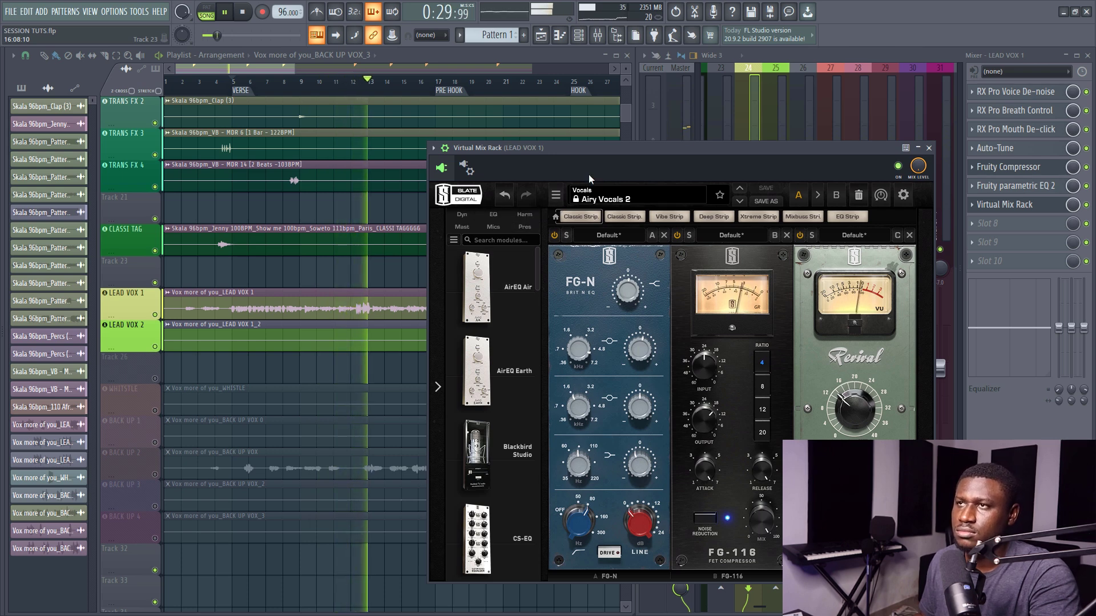
left_click_drag(619, 151, 634, 149)
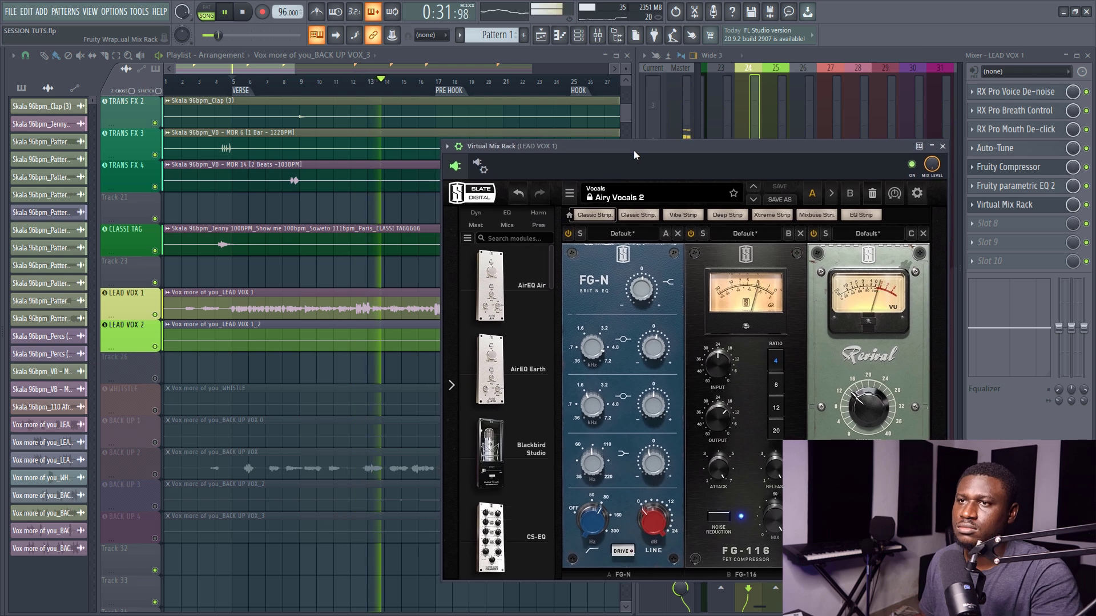
left_click_drag(634, 153, 603, 156)
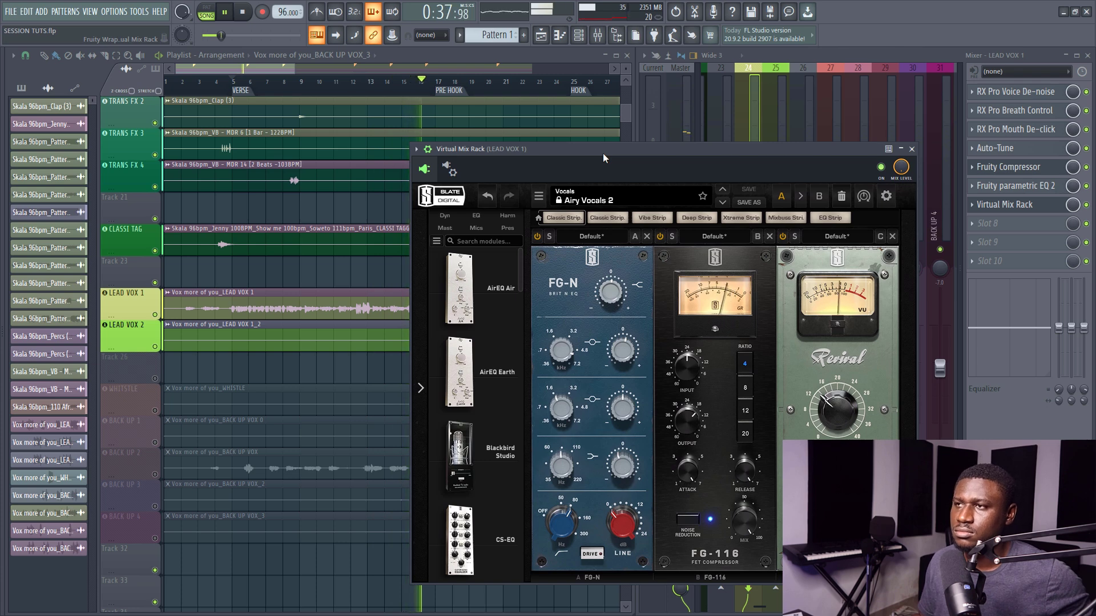
key("space")
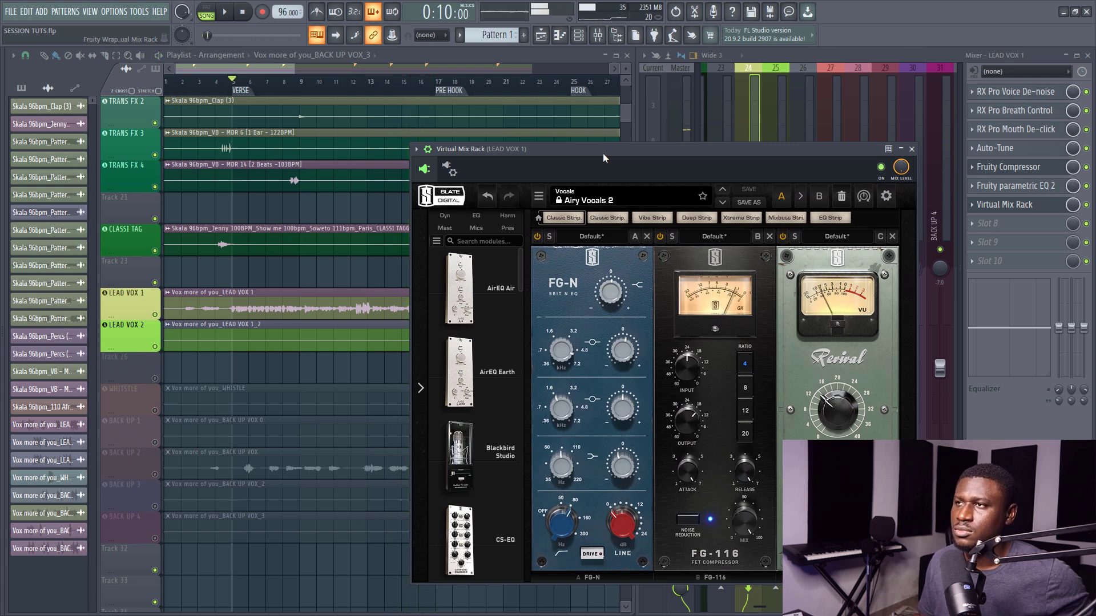
Replay the VERSE with Virtual Mix Rack bypassed for comparison and switch the rack back on.
left_click(428, 149)
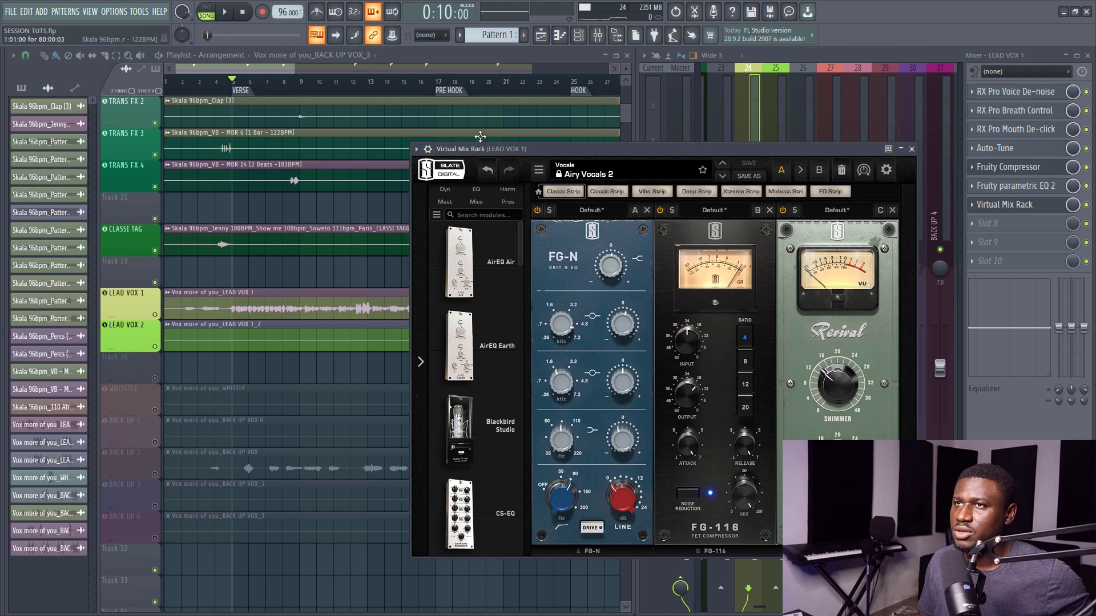
left_click(429, 150)
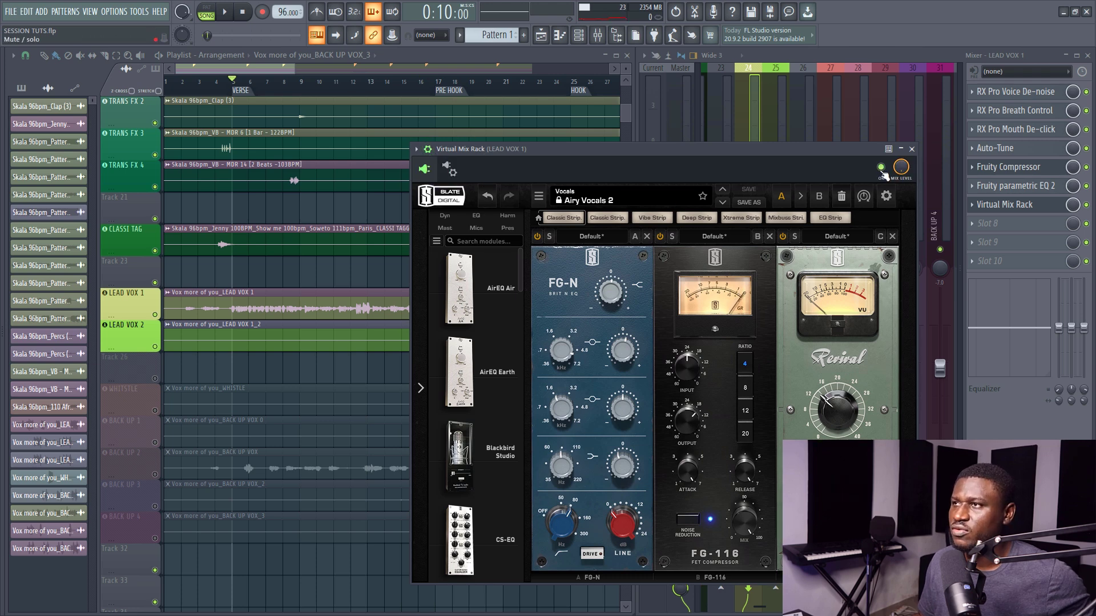
key("space")
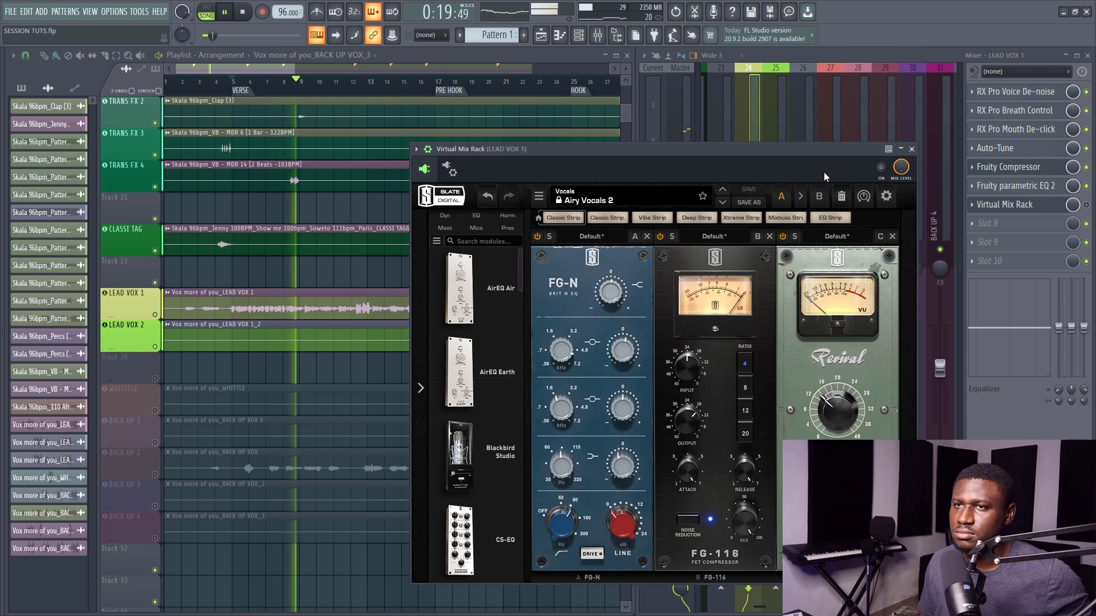
key("space")
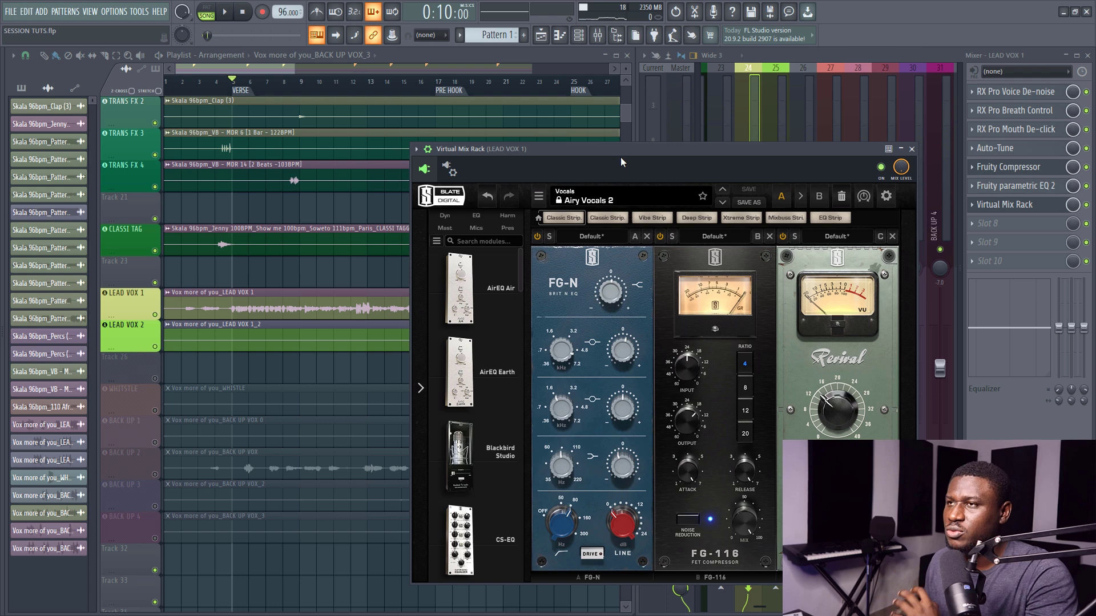
Set the Revival module's Shimmer to about 10.2 while playing the VERSE.
left_click_drag(625, 156, 540, 116)
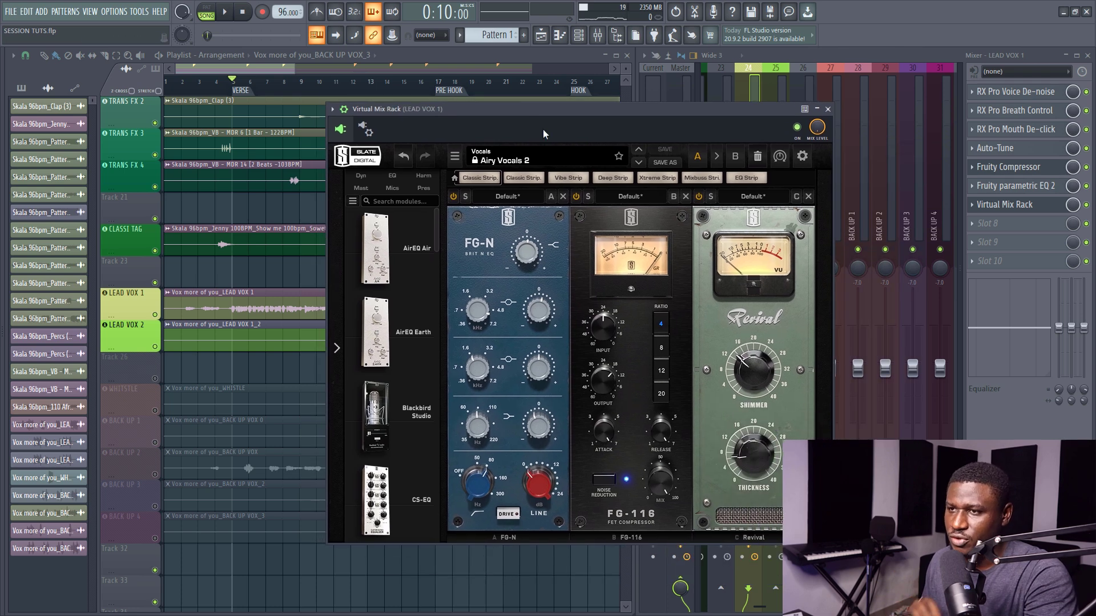
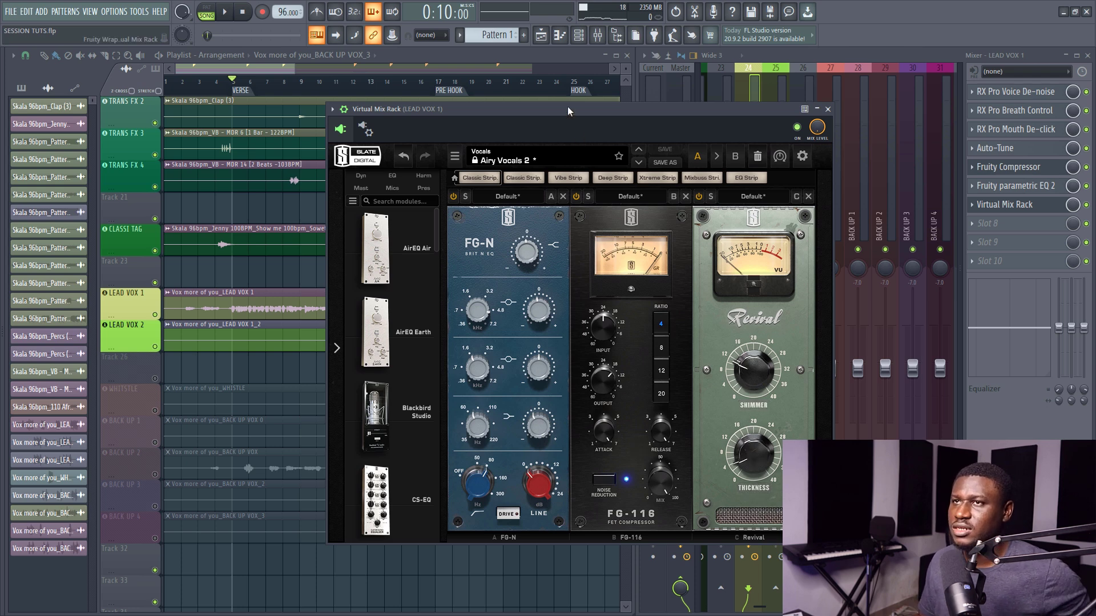
key("space")
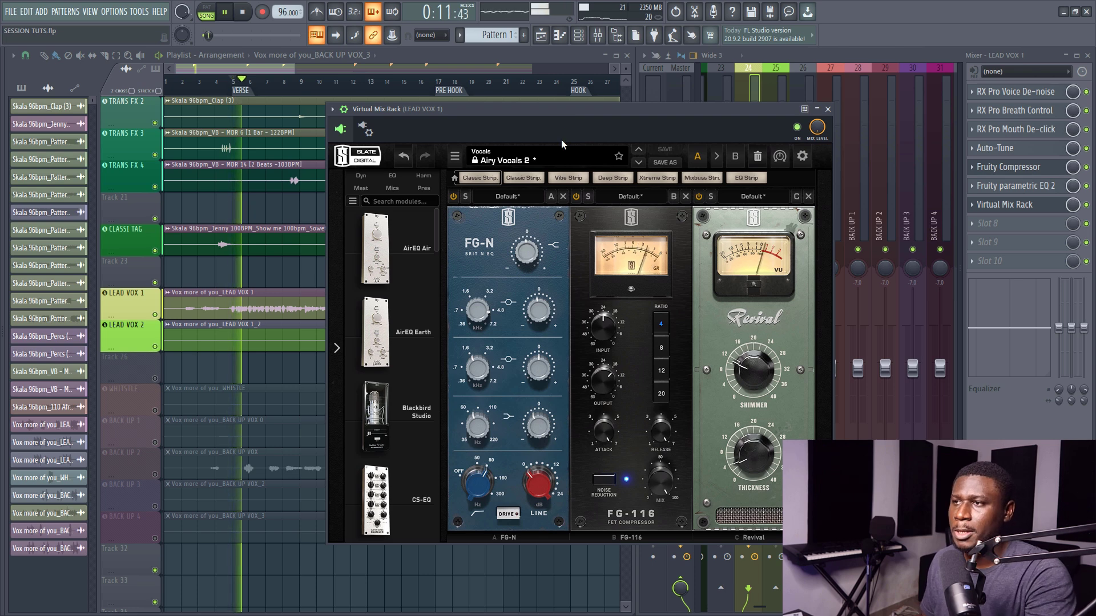
left_click_drag(758, 369, 758, 373)
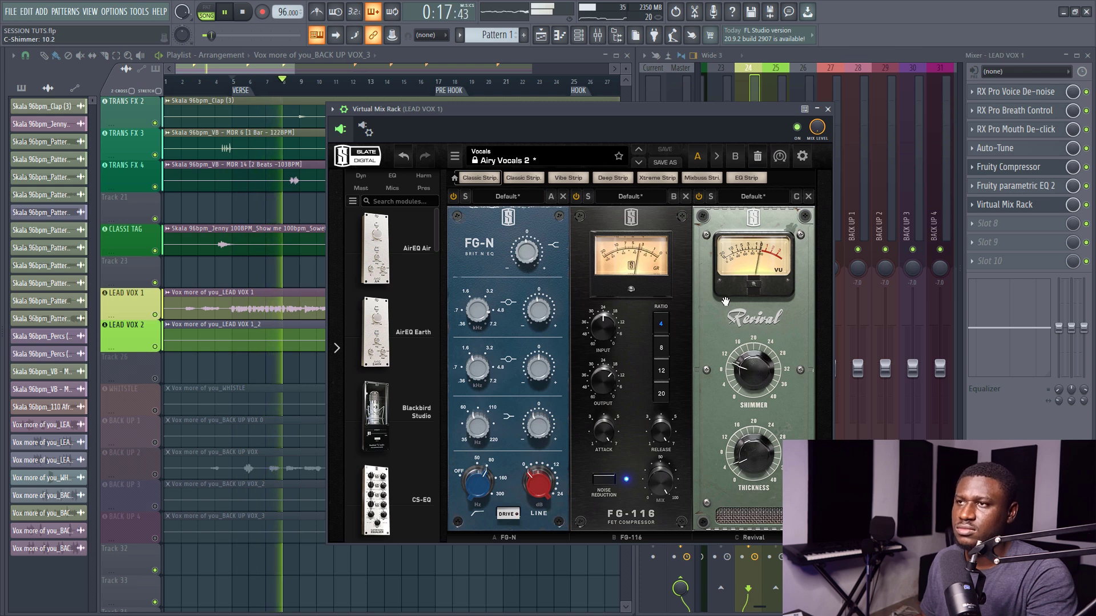
Fine-tune the RX Pro Breath Control sensitivity on LEAD VOX 1 to about 63 while auditioning the vocal.
key("space")
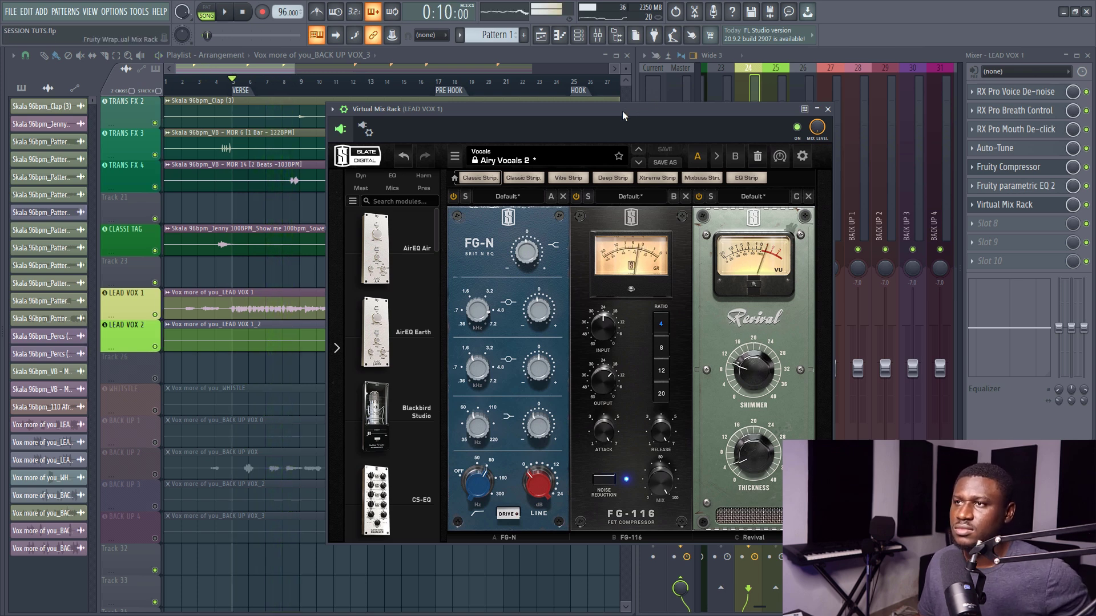
left_click(827, 109)
left_click(1039, 119)
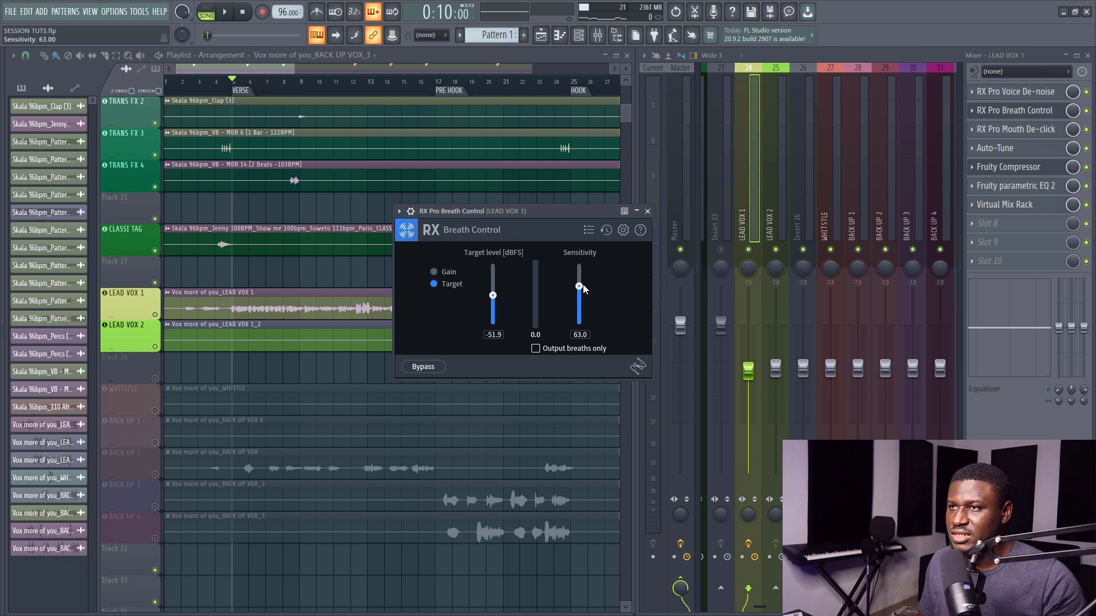
key("space")
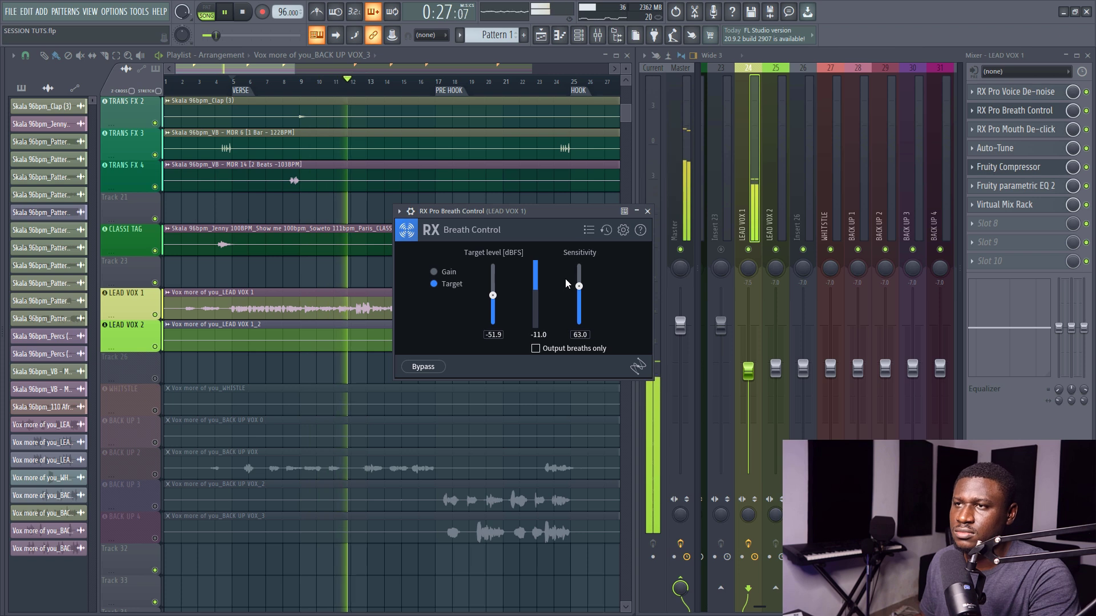
left_click_drag(575, 286, 582, 289)
left_click(647, 211)
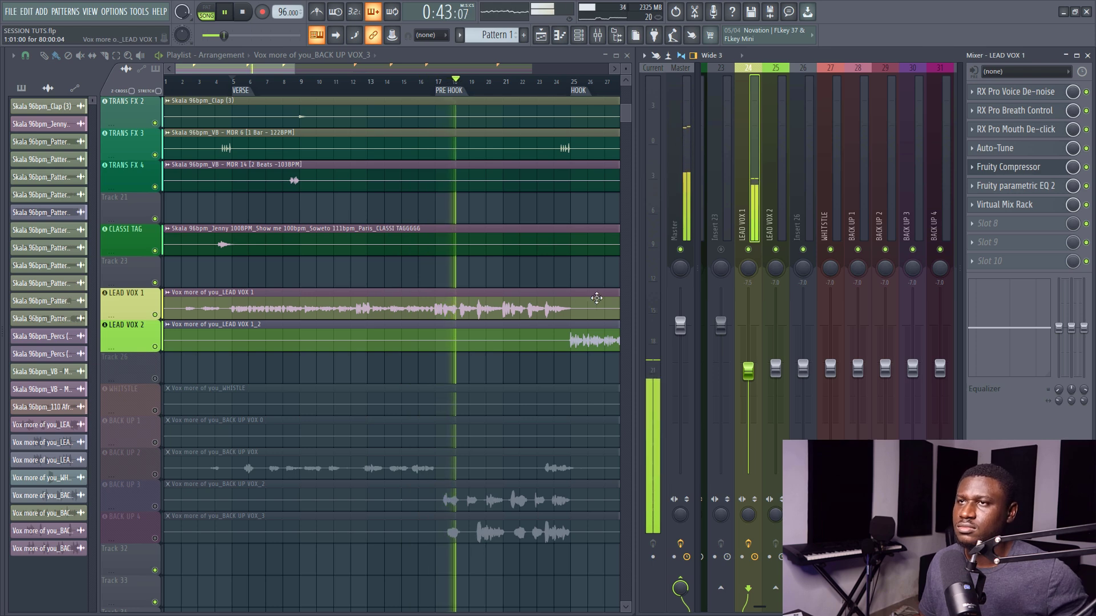
key("space")
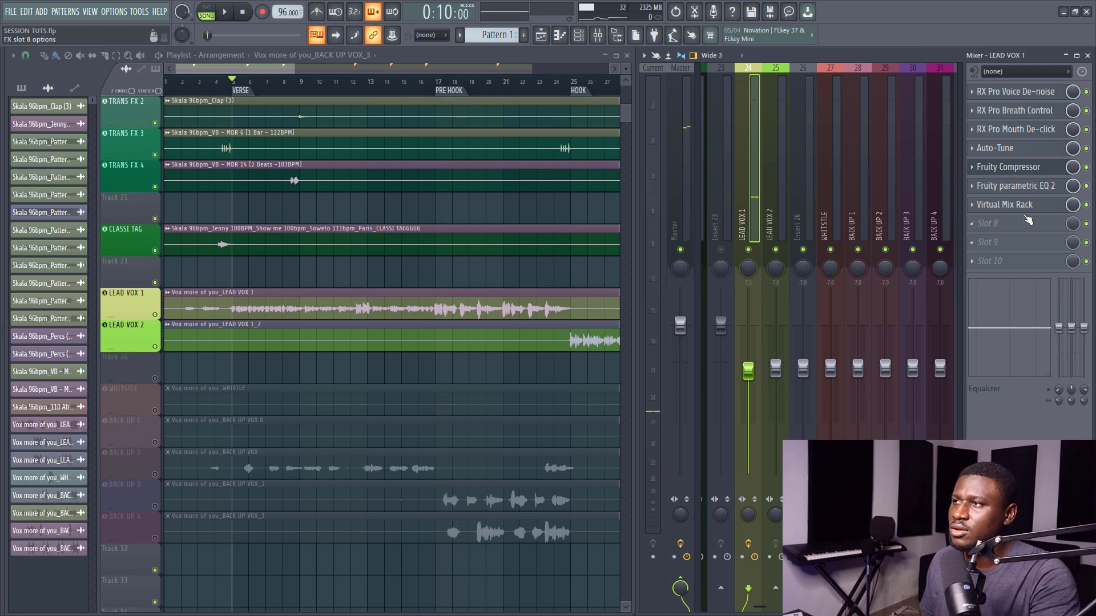
Load RX Pro De-ess into effect slot 8 of LEAD VOX 1 and start playback.
left_click(998, 224)
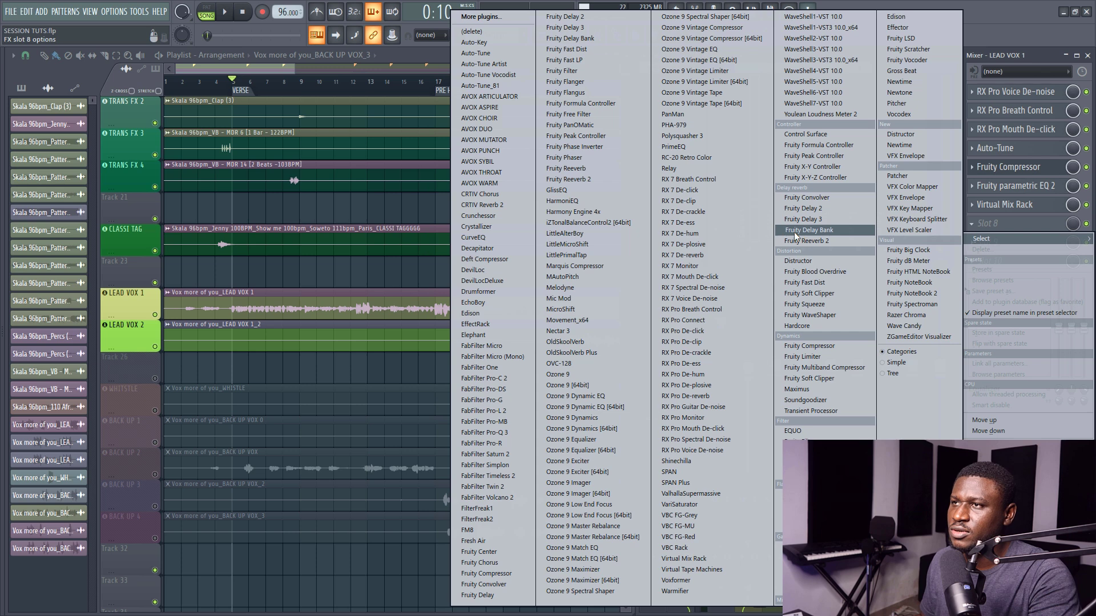
left_click(683, 364)
key("space")
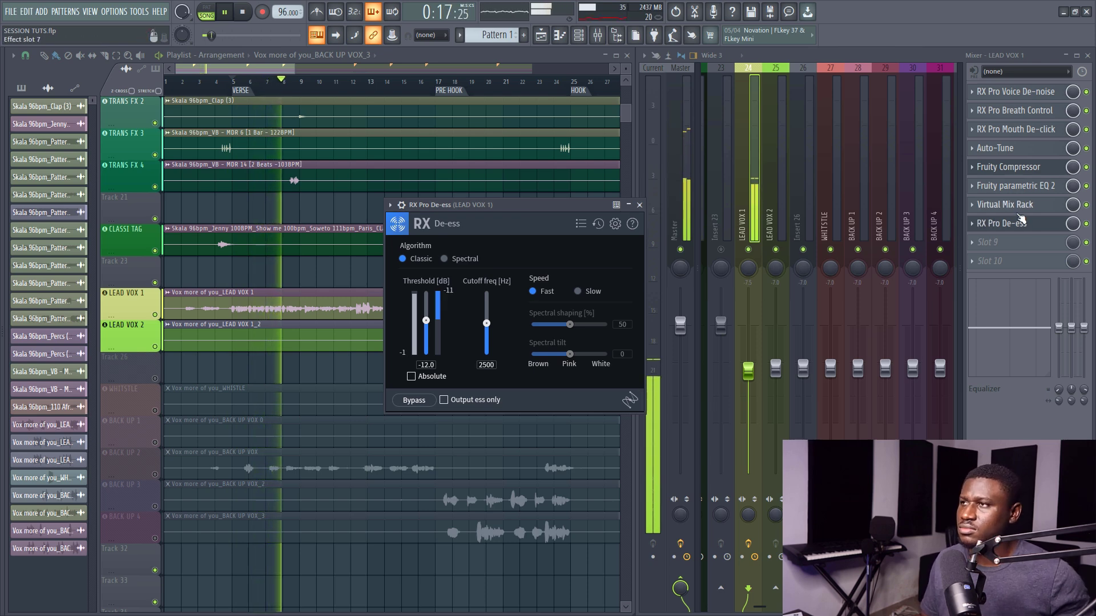
In the Virtual Mix Rack's FG-N EQ, set the low shelf gain to -2.94 dB and the bell 1 gain to -2.52 dB.
left_click(1019, 206)
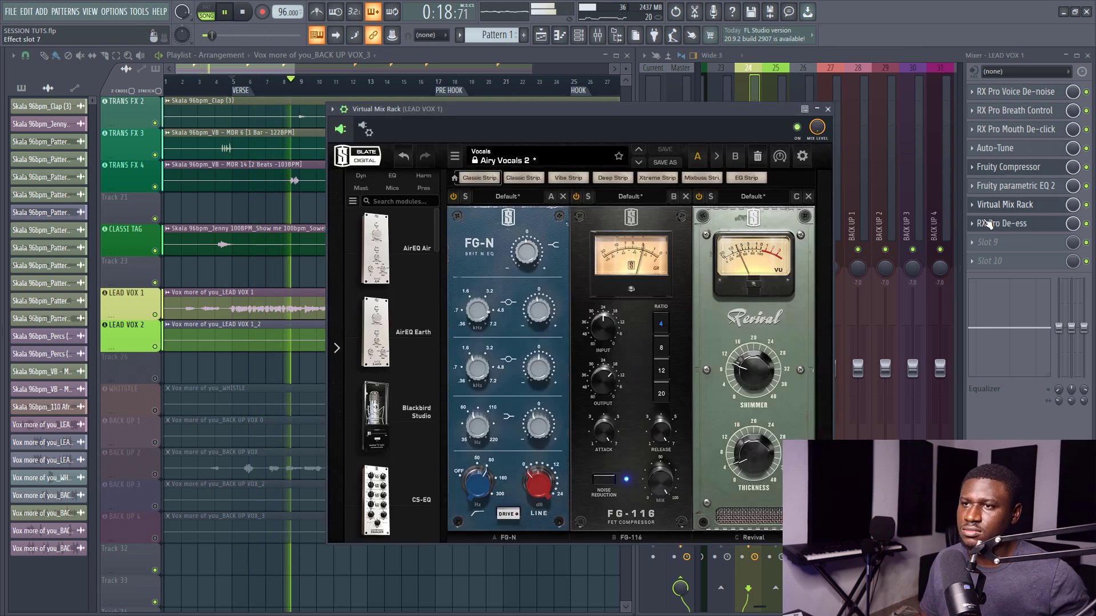
left_click_drag(537, 372, 537, 378)
left_click(538, 426)
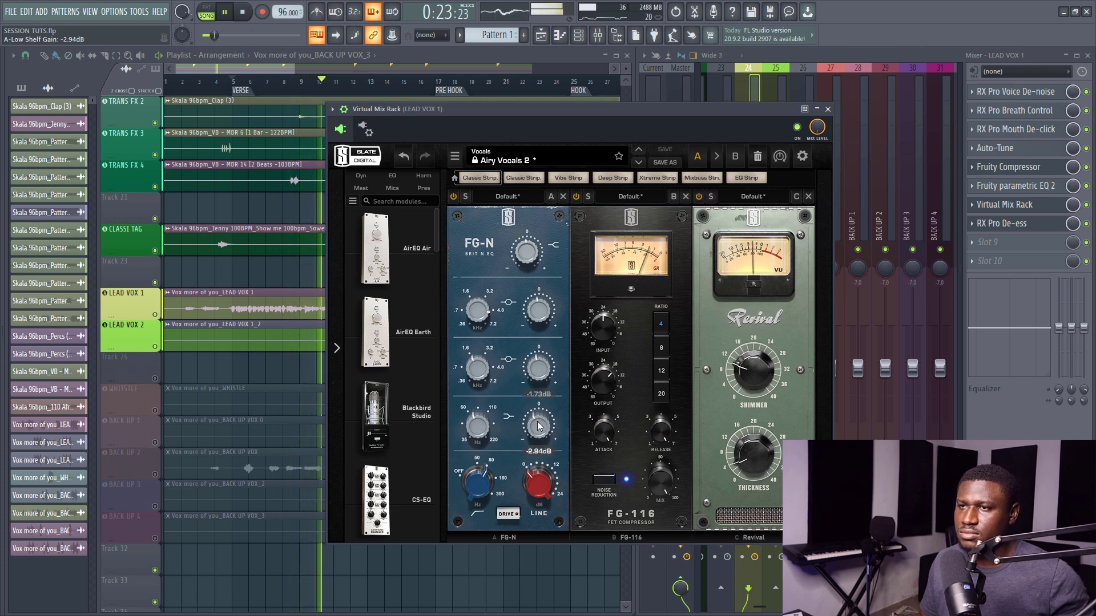
left_click(474, 428)
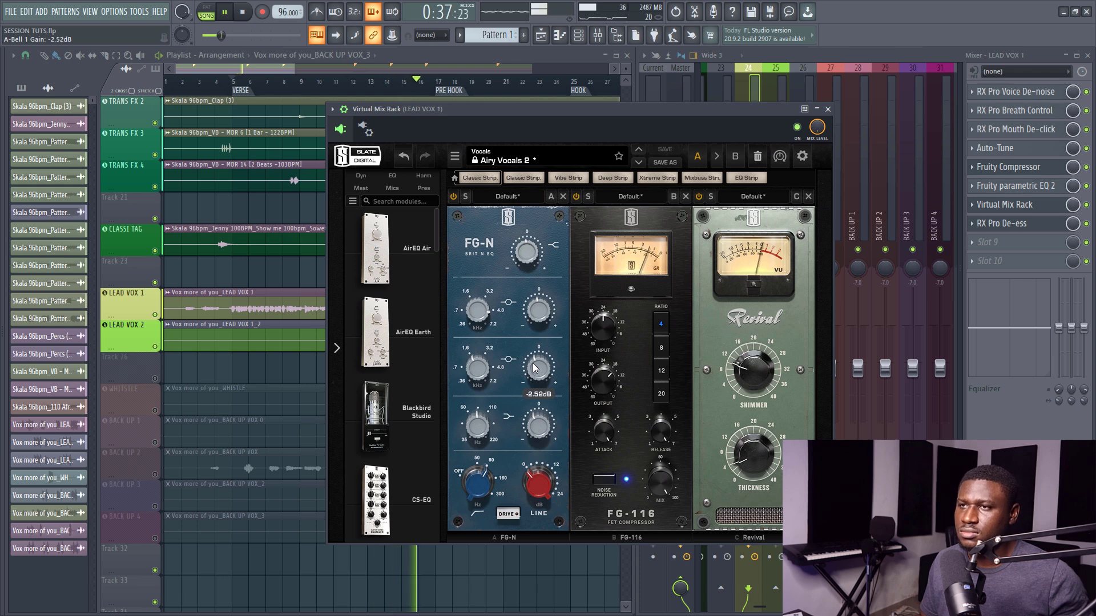
left_click(828, 108)
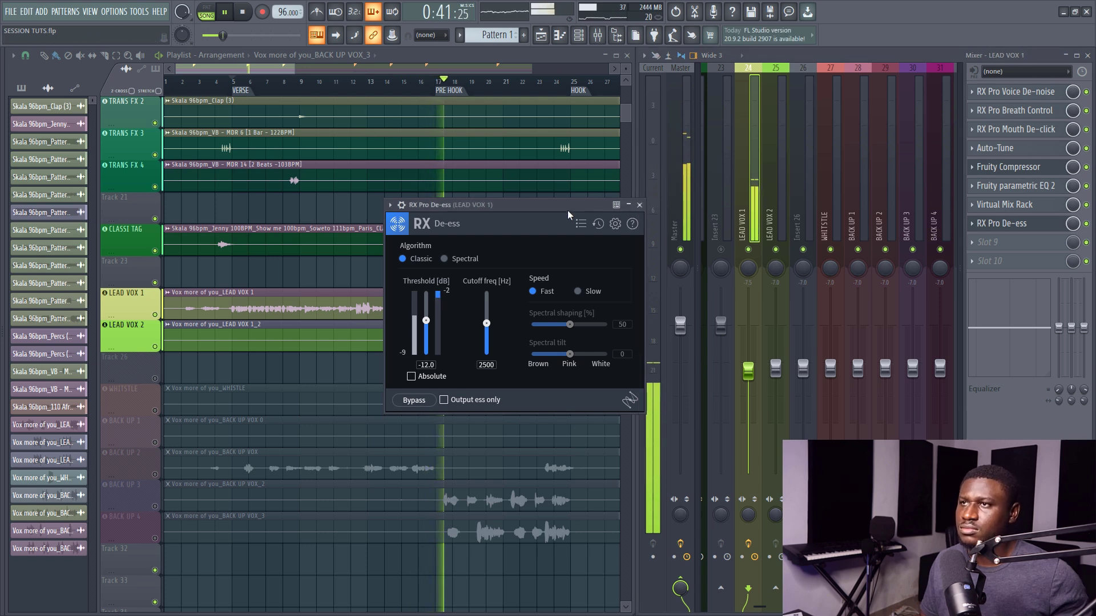
Set the RX Pro De-ess threshold on LEAD VOX 1 to -6.8 dB during playback.
left_click(629, 204)
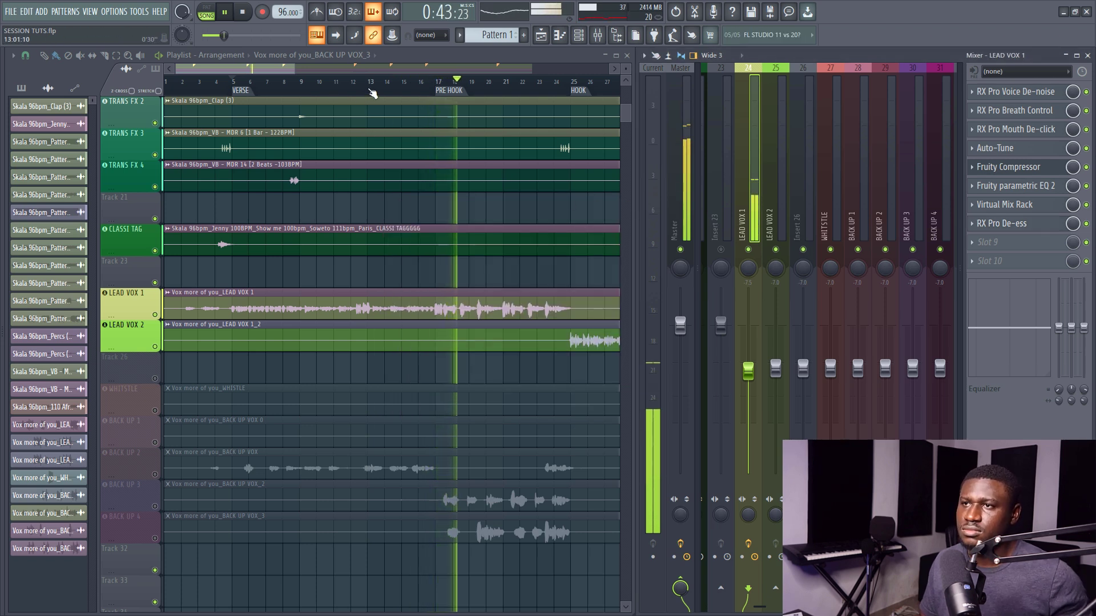
scroll(400, 92, "down", 3)
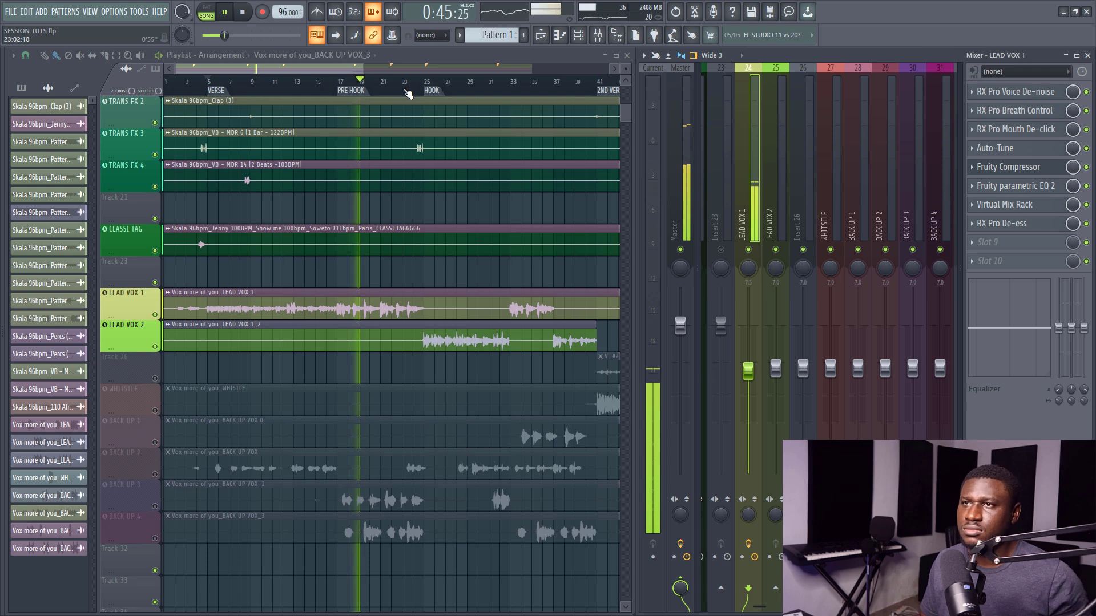
left_click(997, 226)
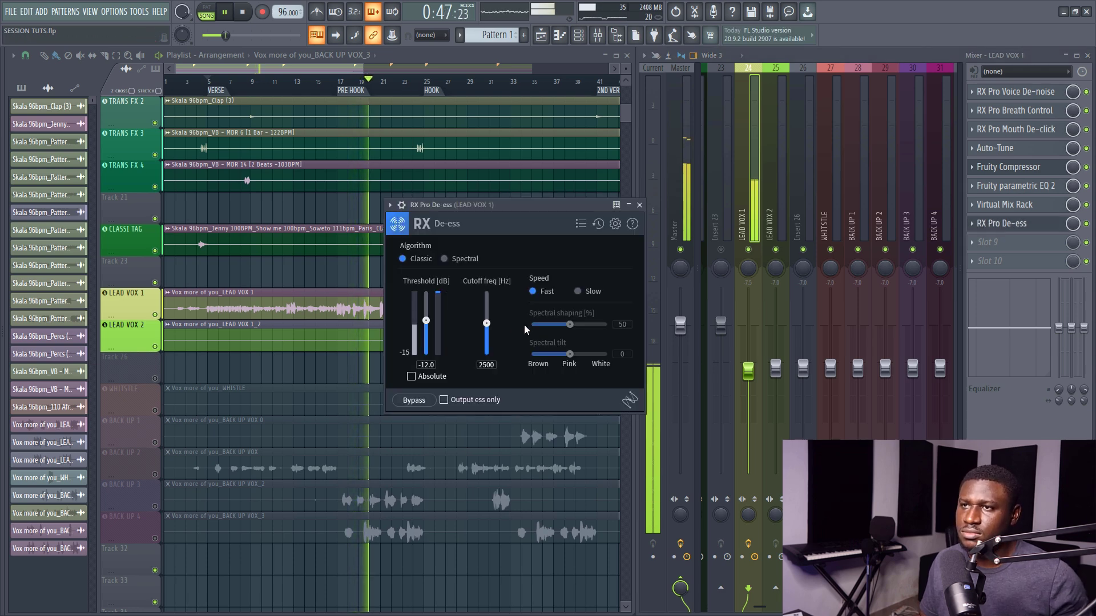
left_click_drag(426, 320, 431, 318)
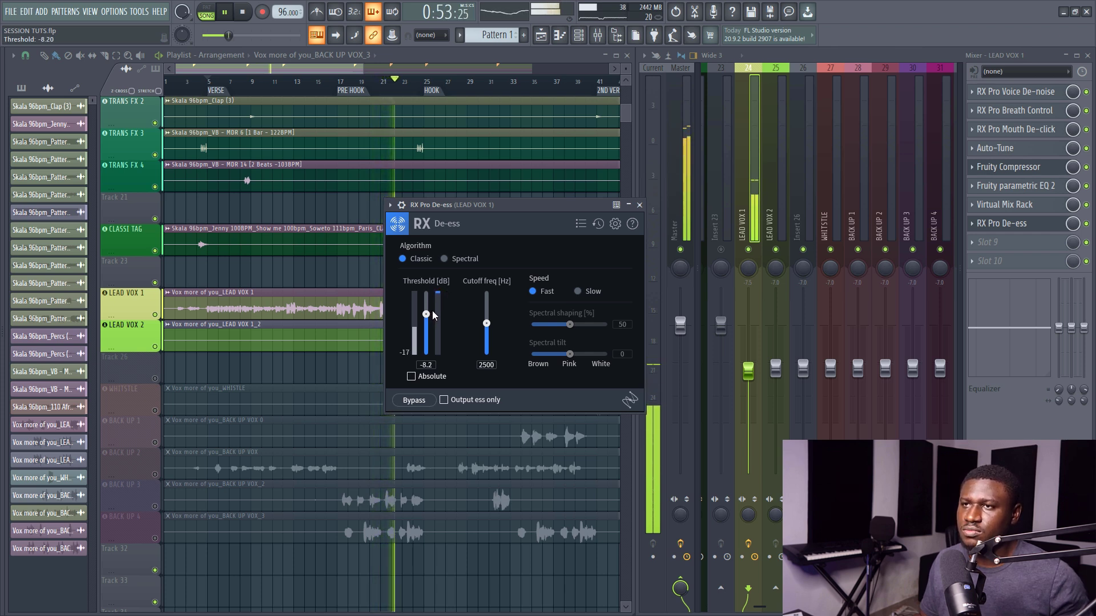
left_click_drag(430, 315, 432, 314)
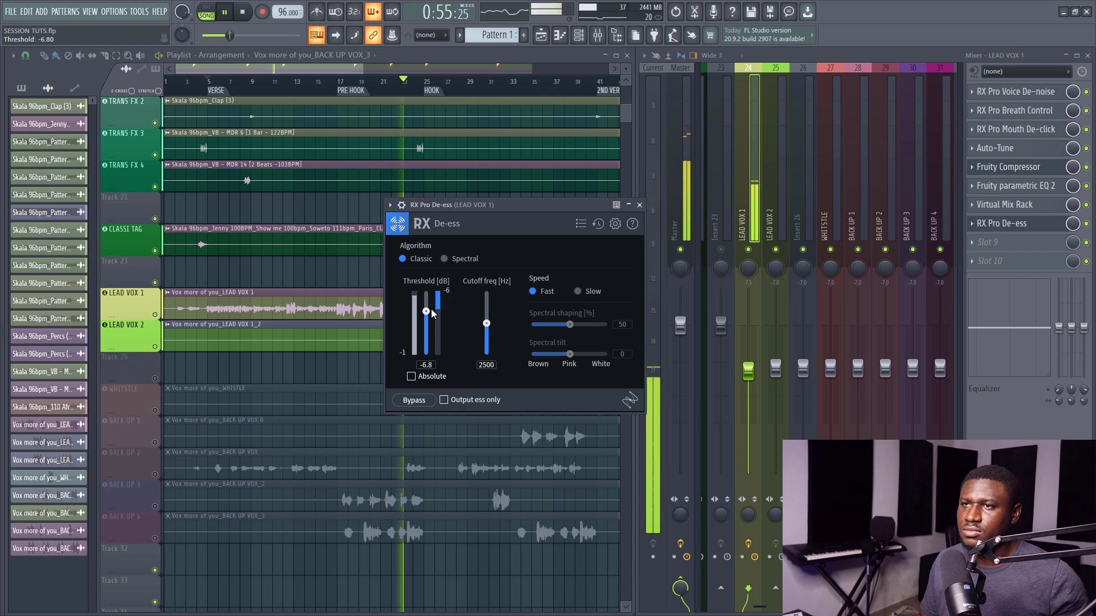
left_click(639, 204)
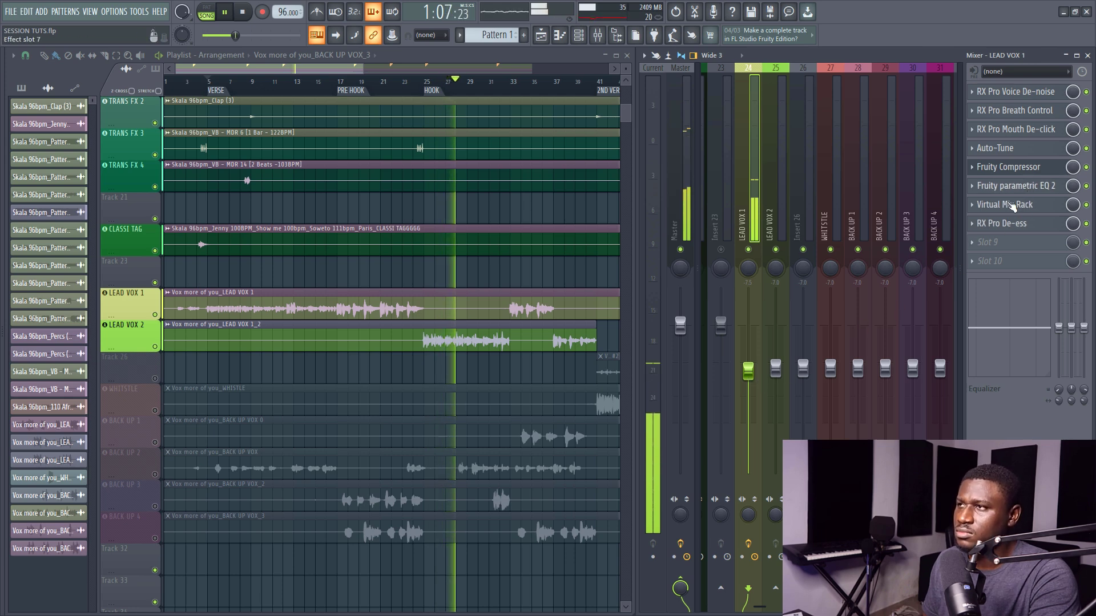
Adjust the attack of the Virtual Mix Rack's FG-116 compressor and set its input to -17.5 dB.
left_click(1009, 210)
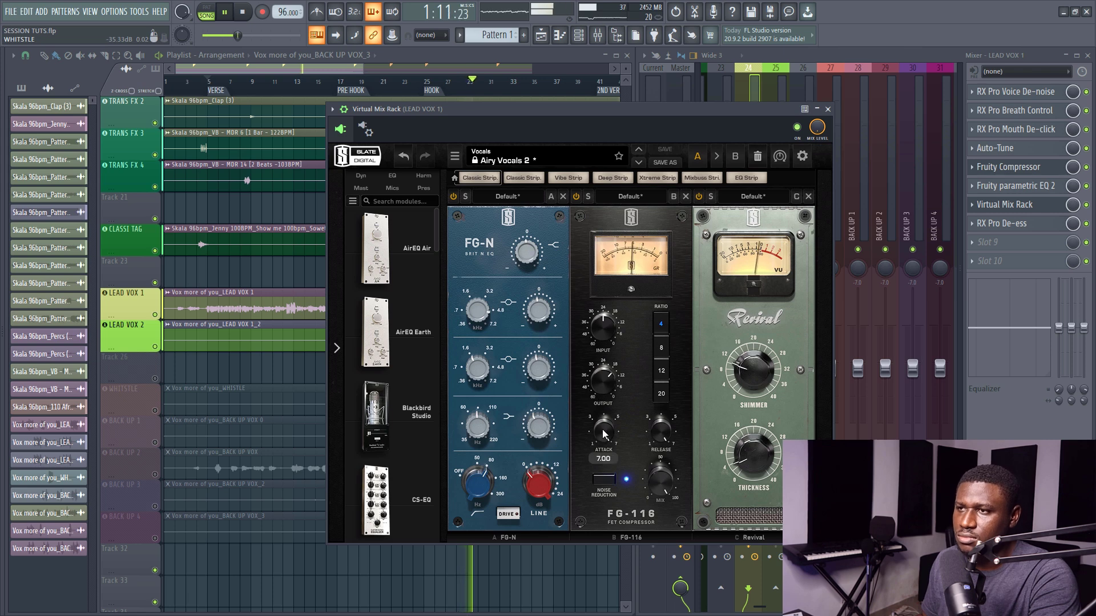
left_click_drag(603, 428, 615, 406)
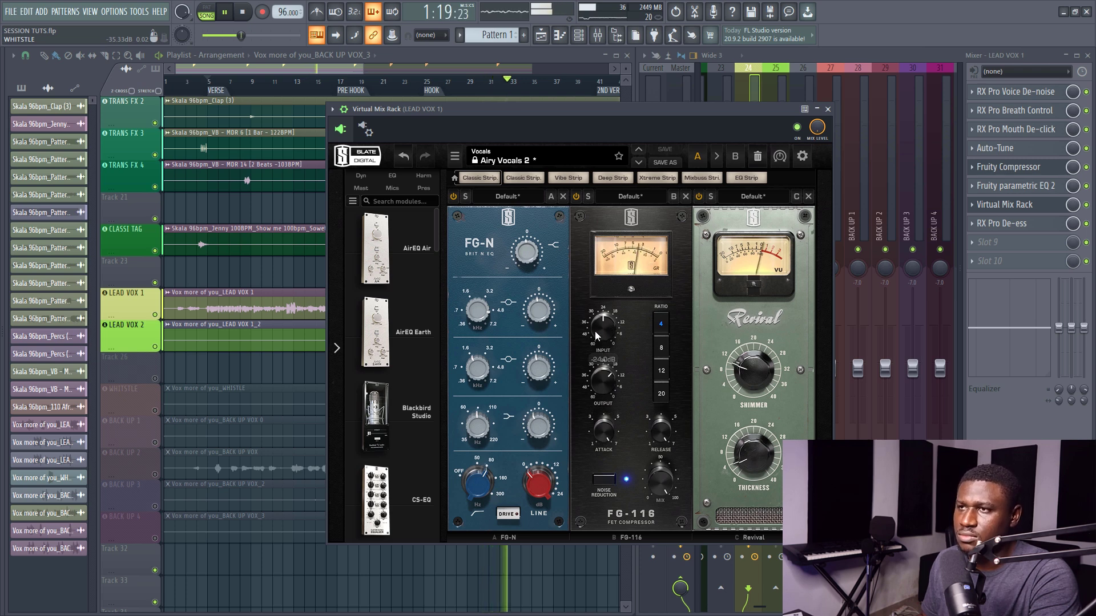
left_click_drag(596, 330, 602, 318)
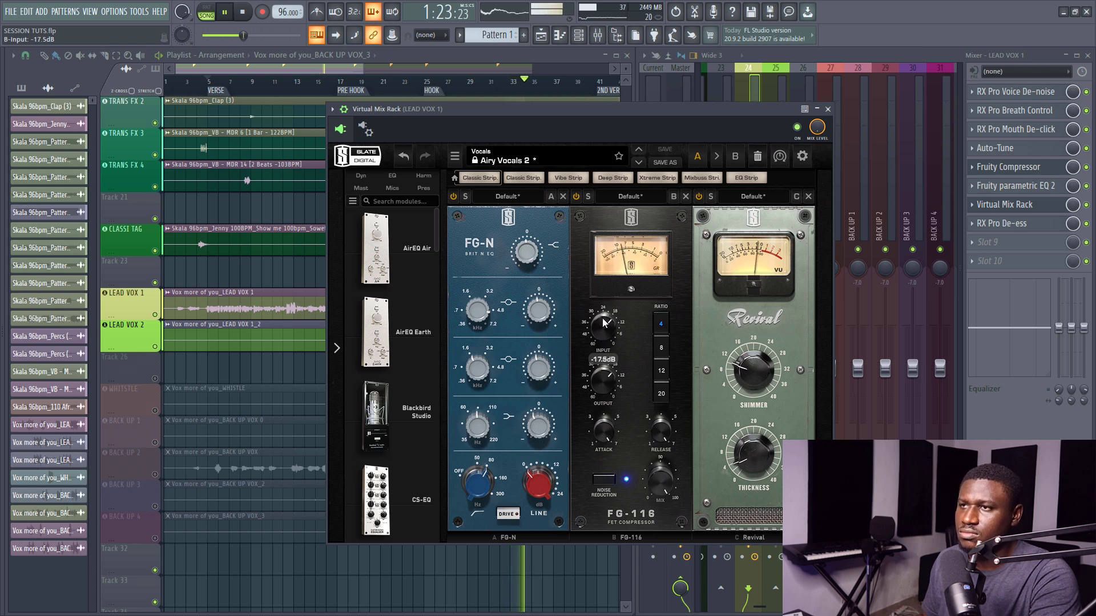
left_click(827, 109)
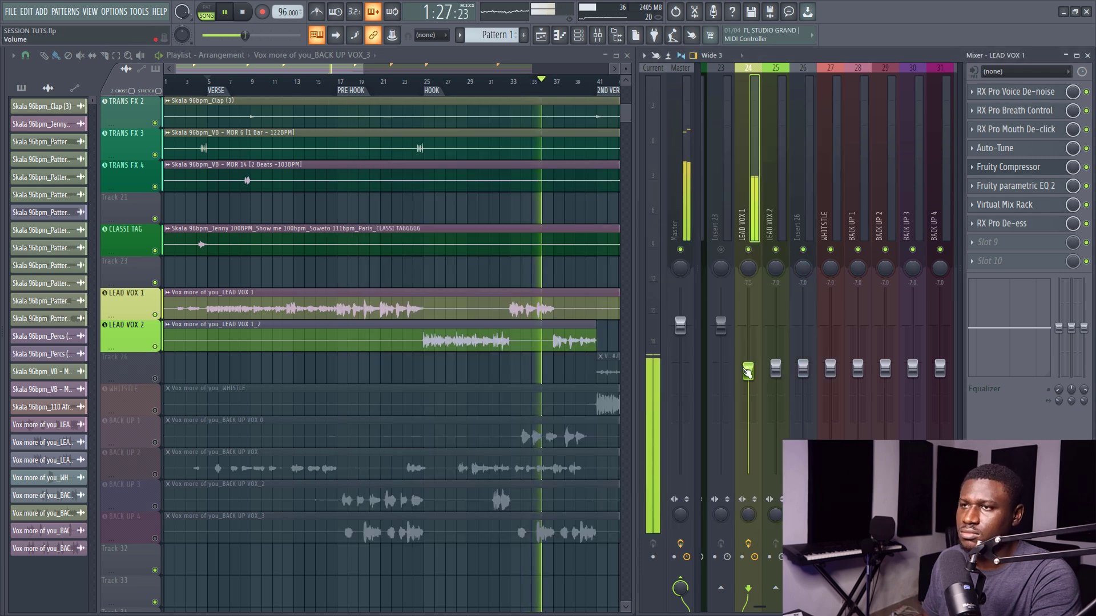
Lower the LEAD VOX 1 fader slightly and audition the vocal level through the second verse and second hook.
left_click_drag(748, 372, 748, 378)
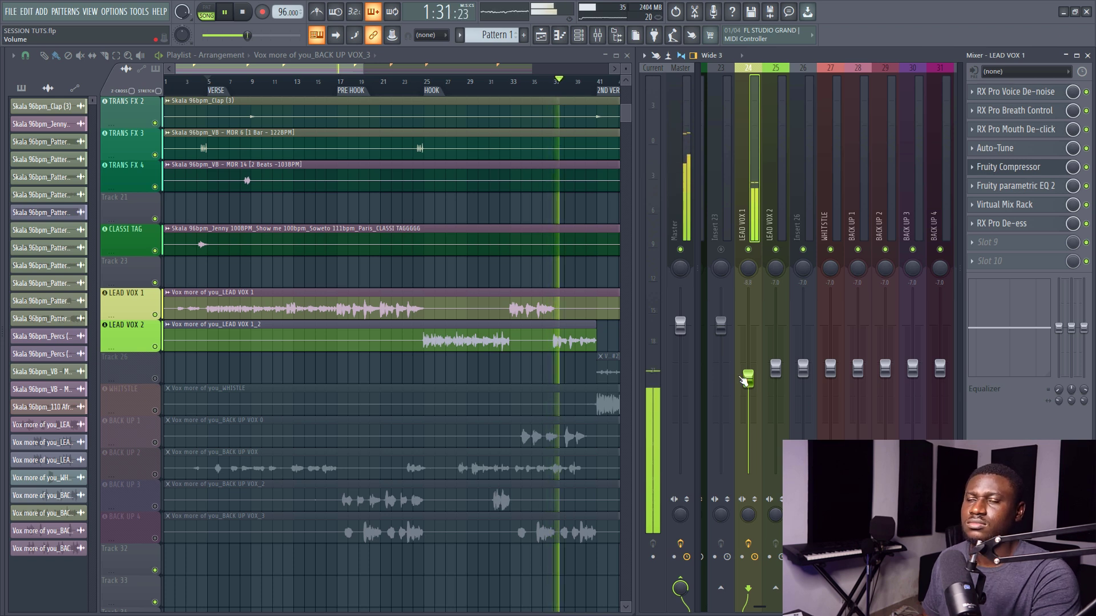
scroll(502, 91, "down", 2)
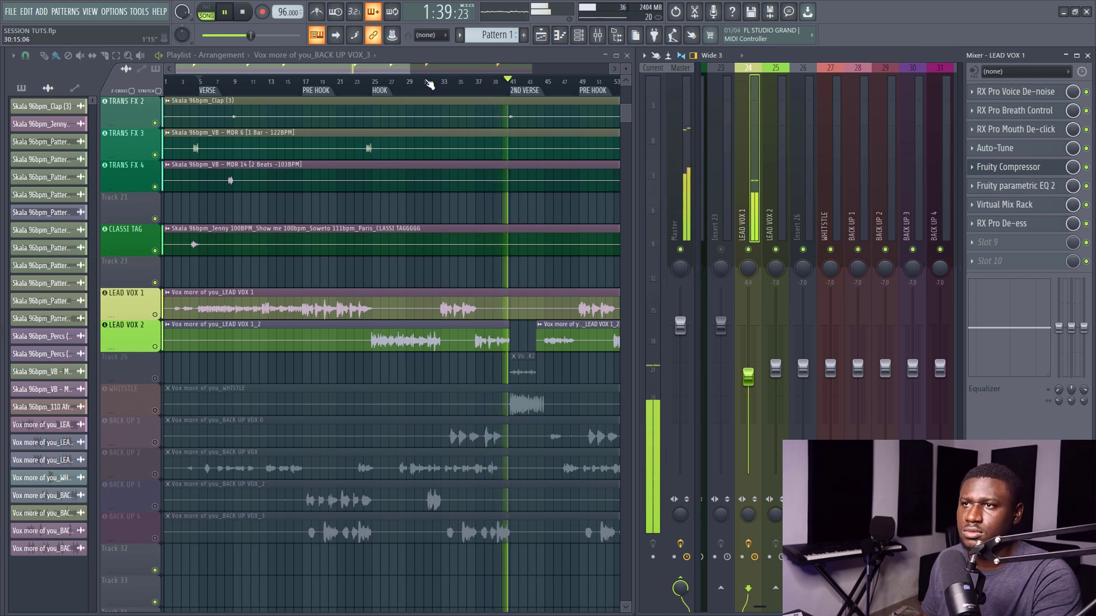
scroll(428, 85, "down", 2)
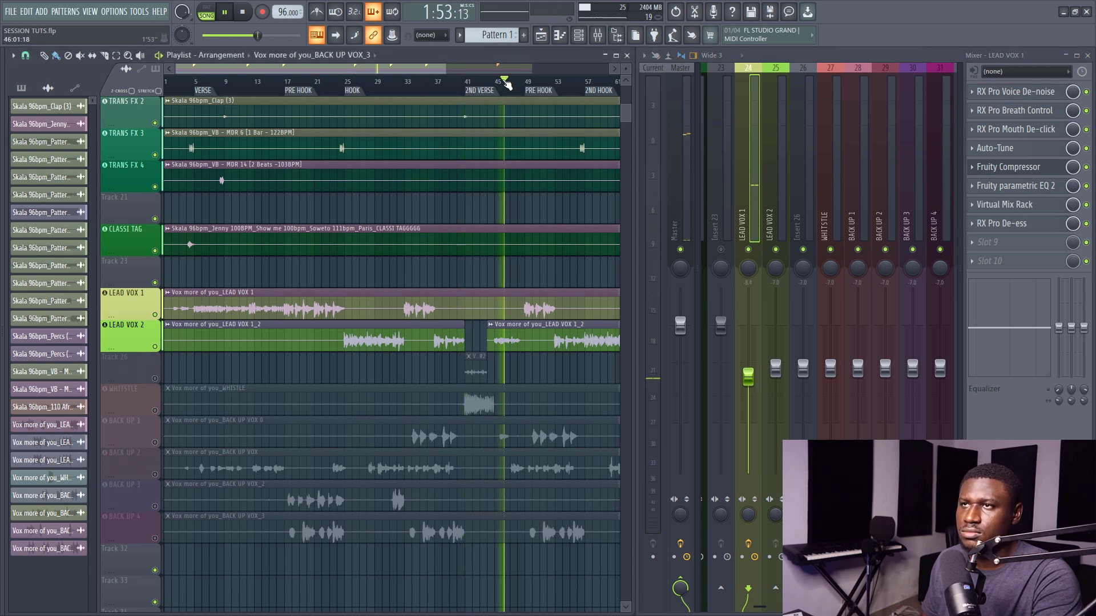
scroll(507, 84, "down", 1)
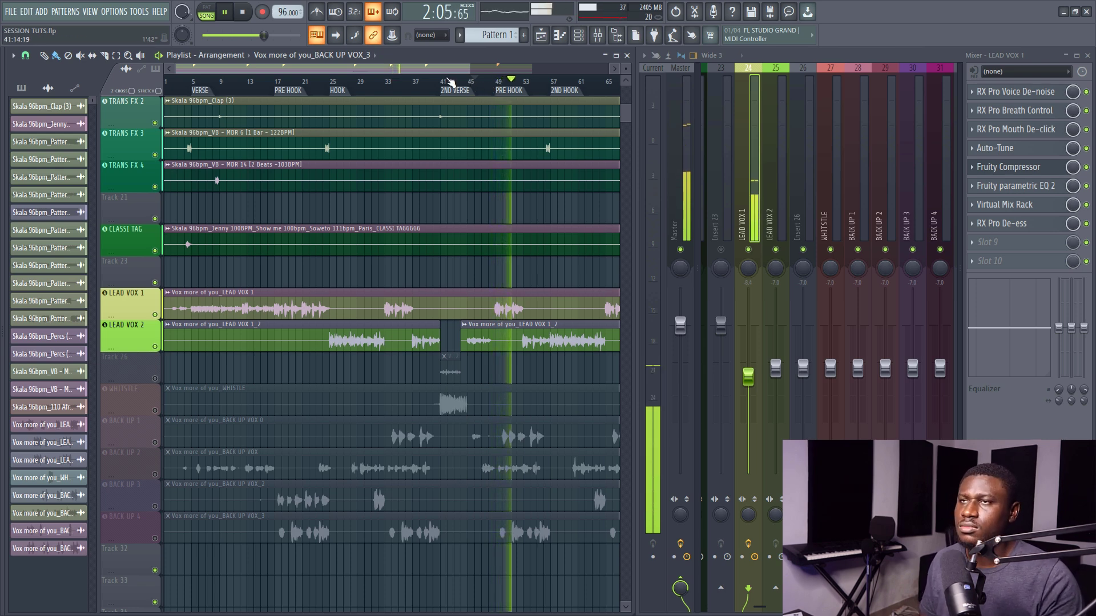
scroll(451, 82, "down", 2)
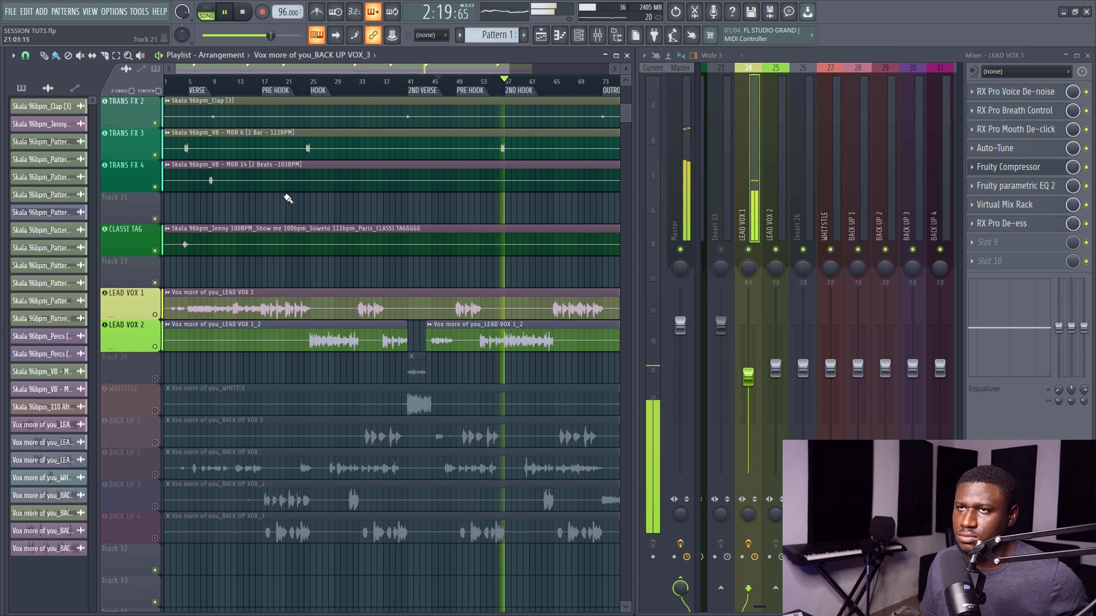
scroll(301, 87, "up", 3)
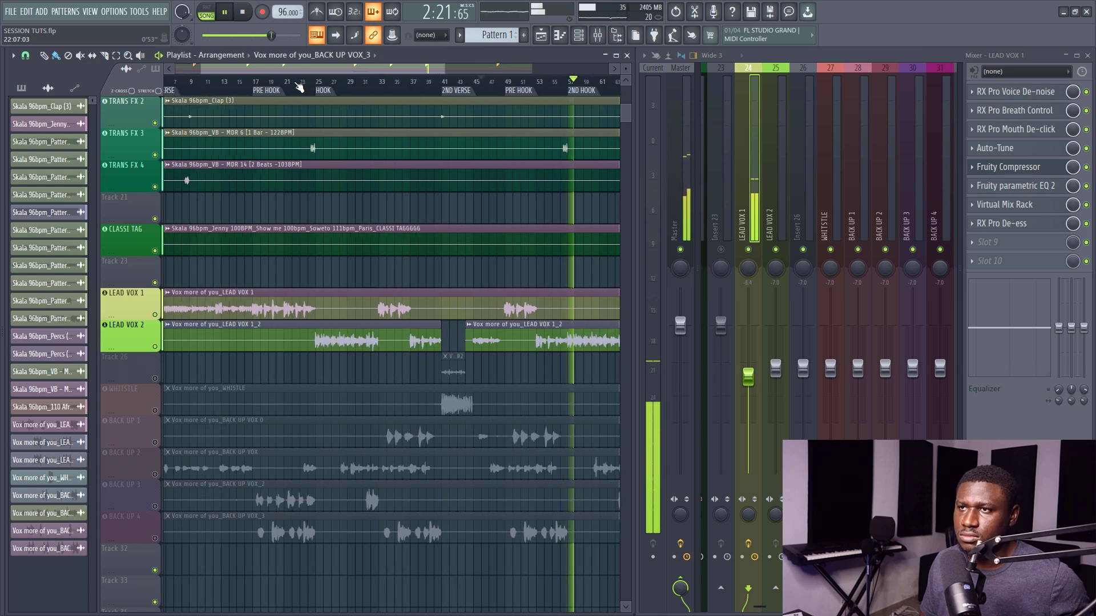
scroll(301, 87, "down", 2)
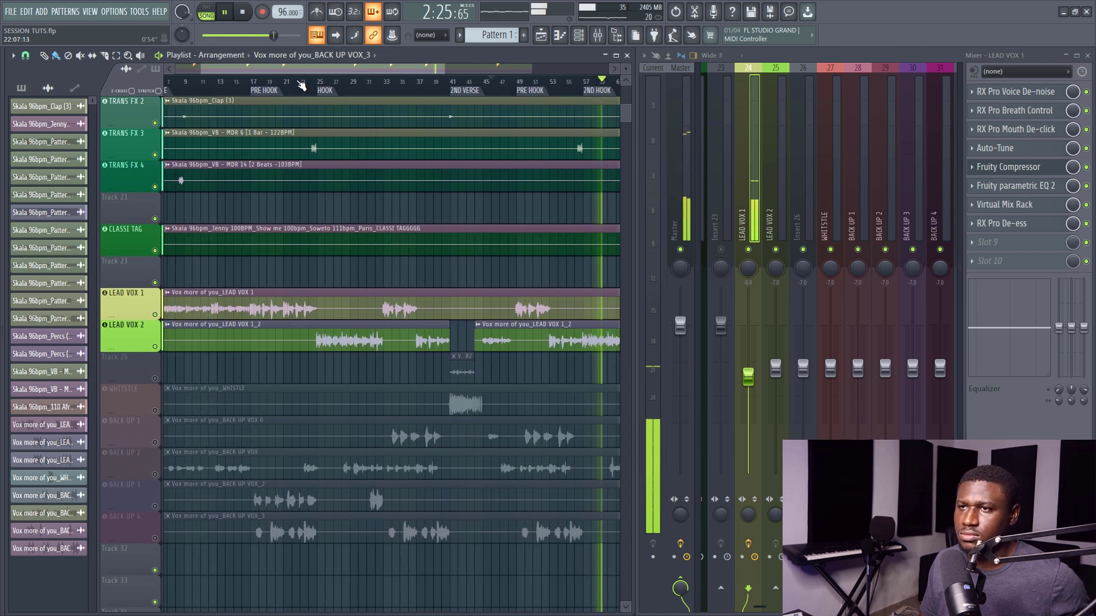
scroll(301, 84, "down", 3)
scroll(301, 84, "down", 1)
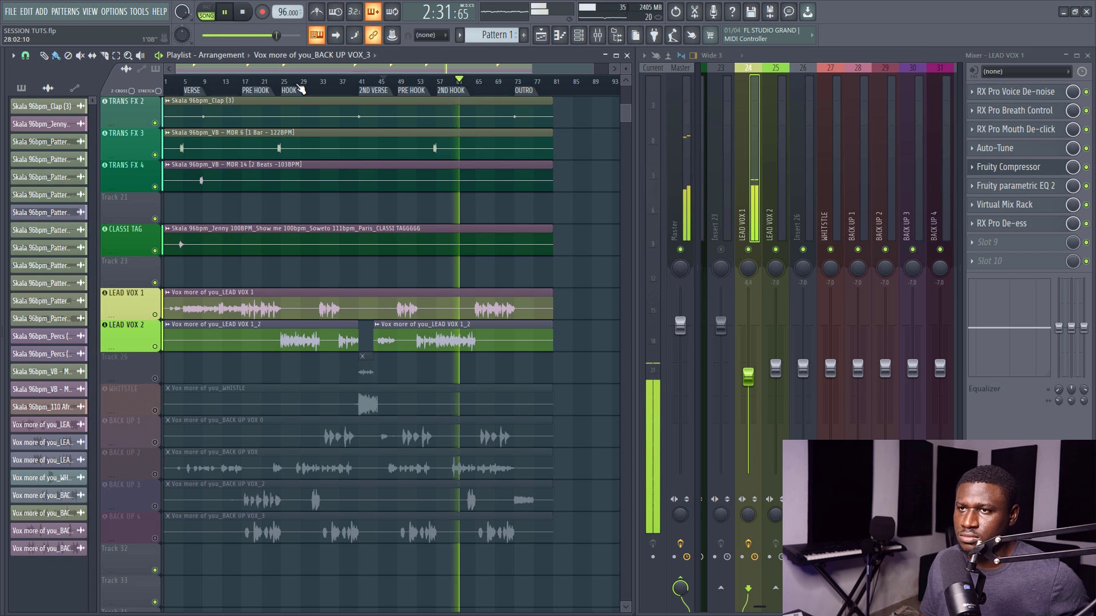
key("space")
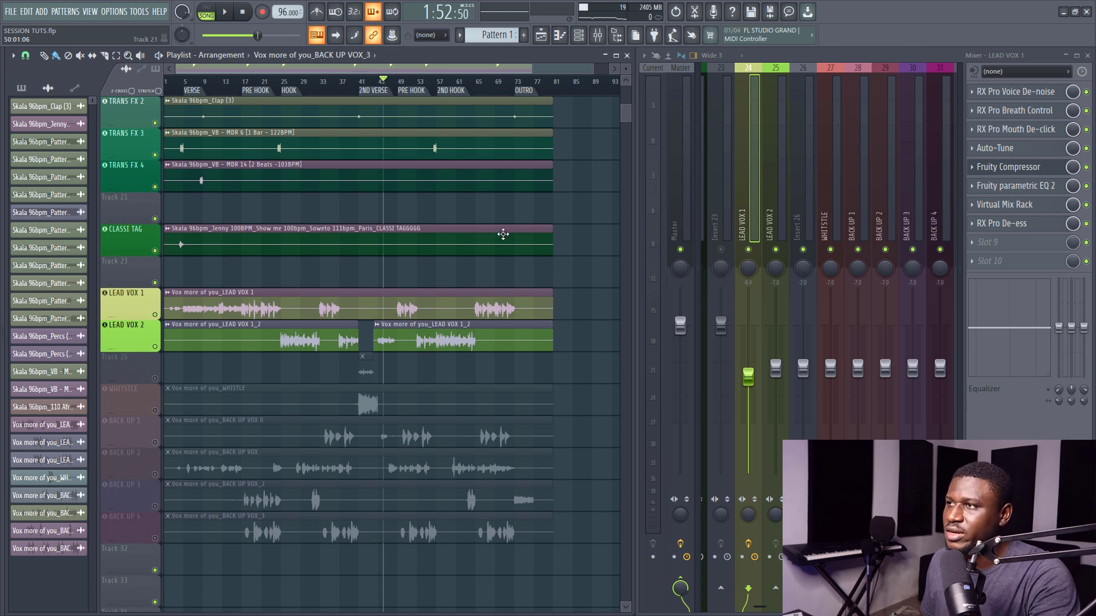
Load Fruity Reeverb 2 into effect slot 9 of LEAD VOX 1 and audition the vocal from the verse.
left_click(993, 242)
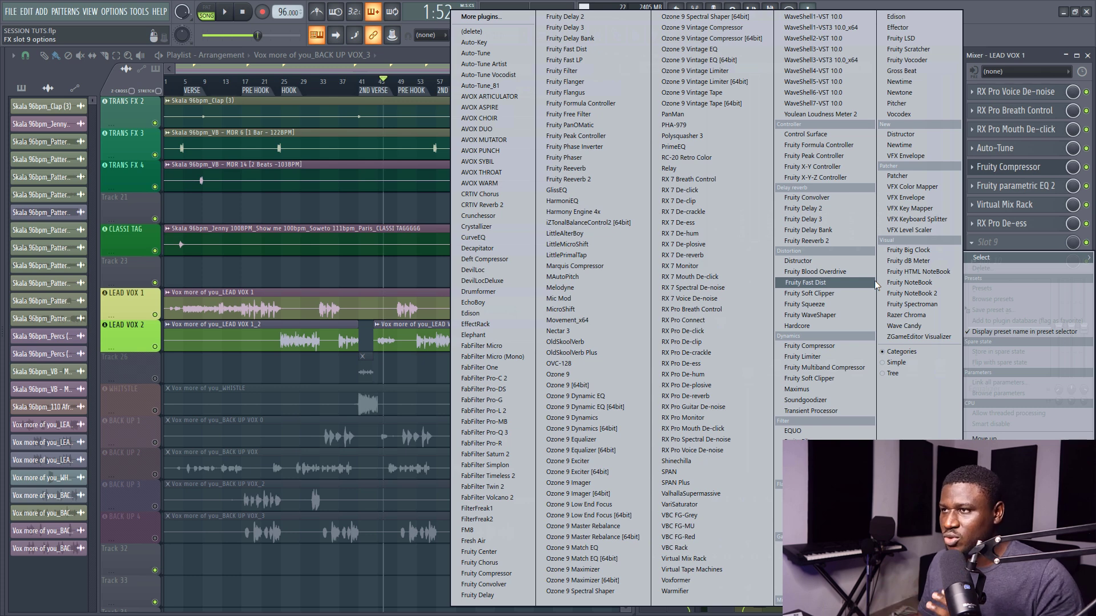
left_click(861, 241)
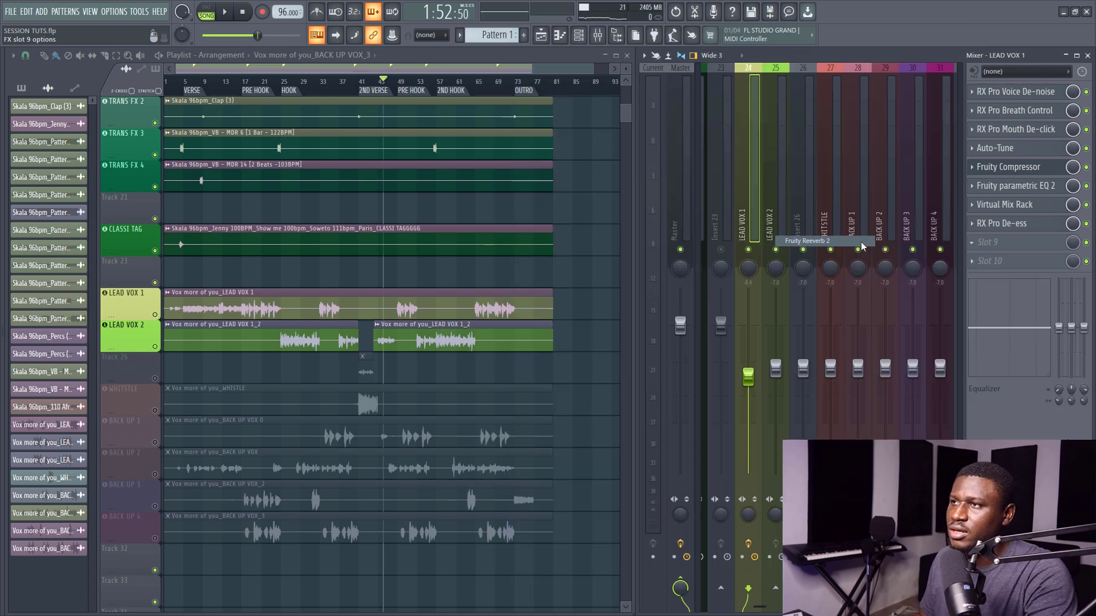
left_click_drag(201, 166, 533, 278)
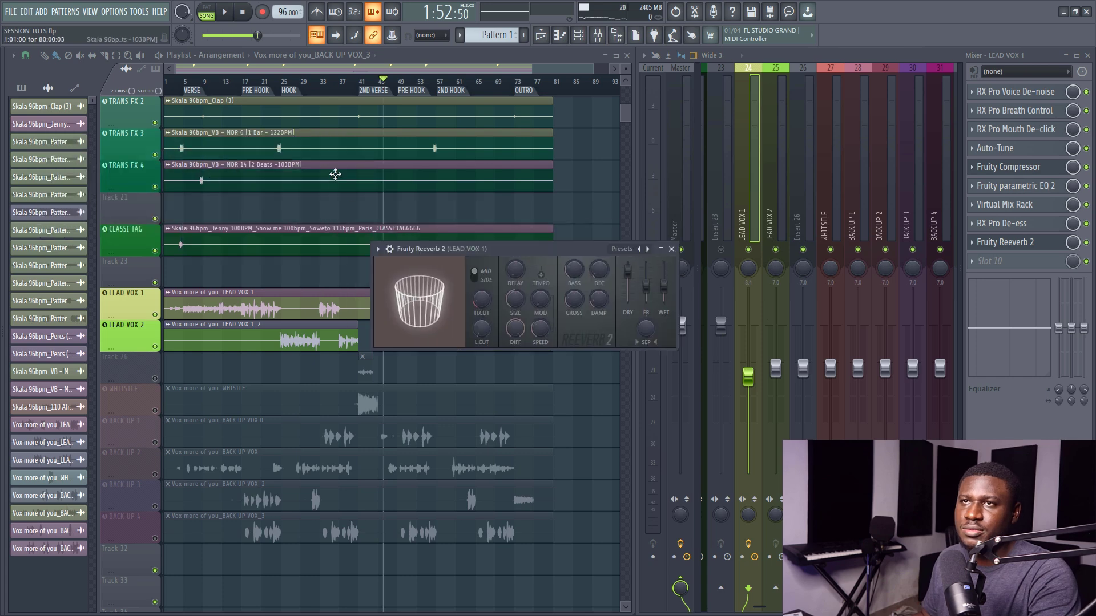
left_click(194, 82)
left_click(1003, 242)
key("space")
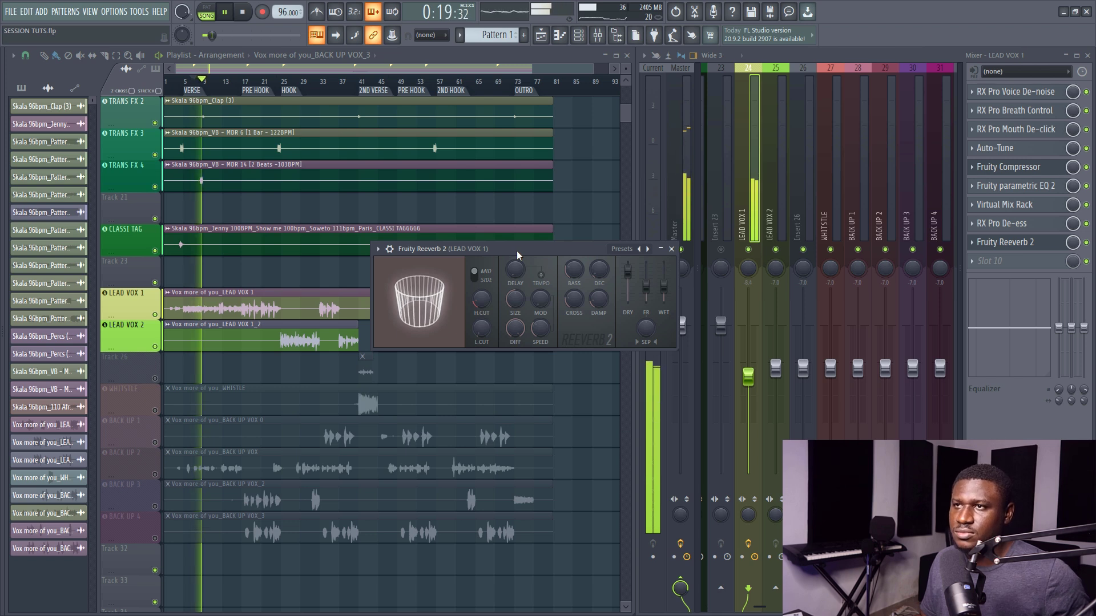
key("space")
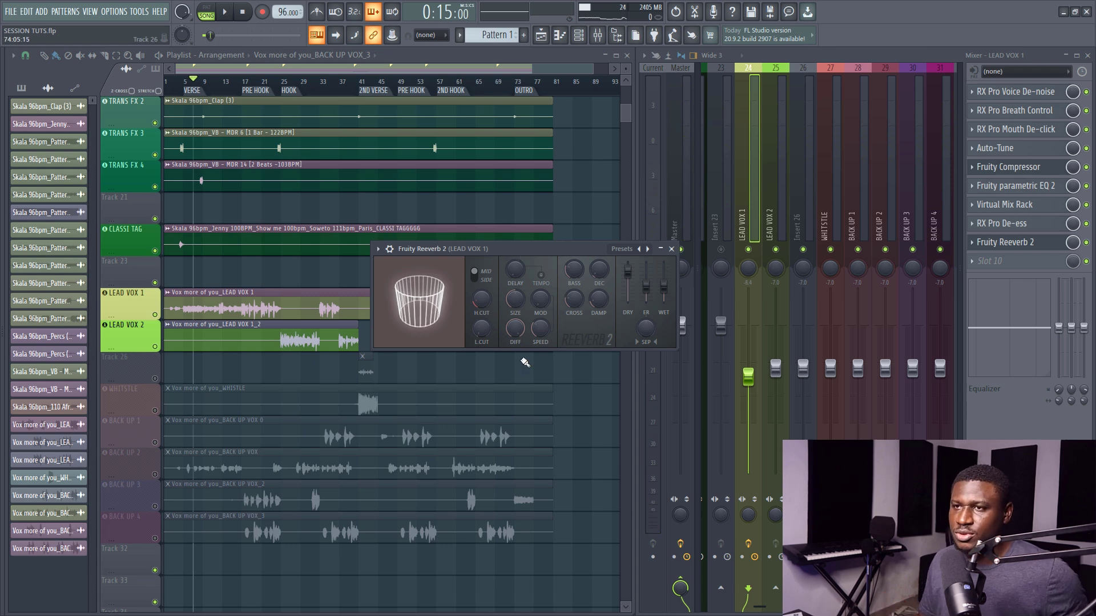
Switch to the browser's Delay & Reverb Time Calculator, set the BPM to 96 and check the Small Room (1/2 Note) times.
key("alt+Tab")
left_click_drag(451, 179, 389, 180)
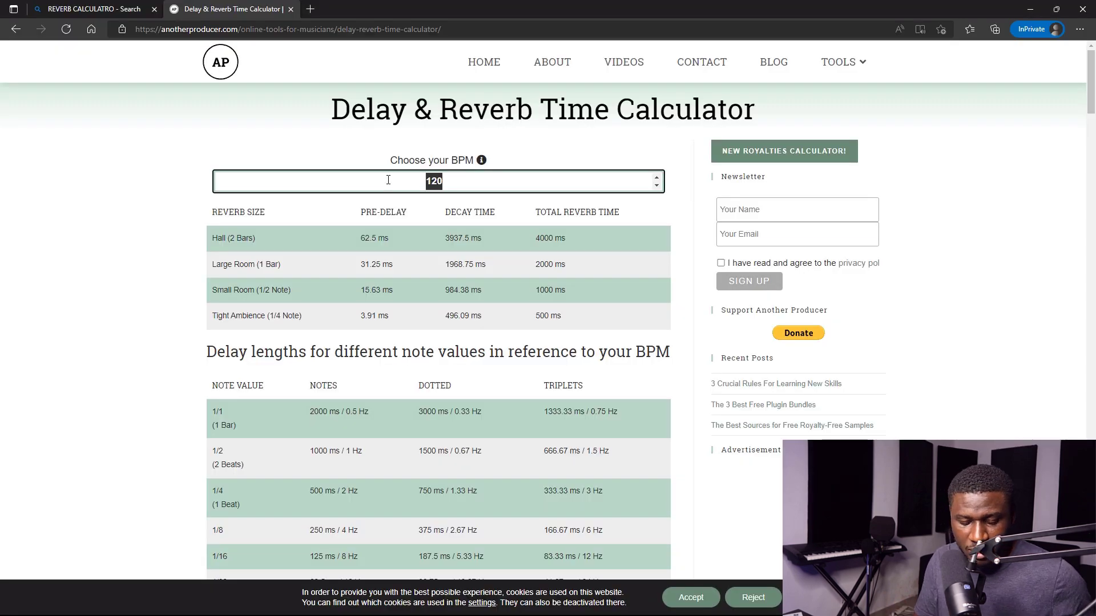
type("96")
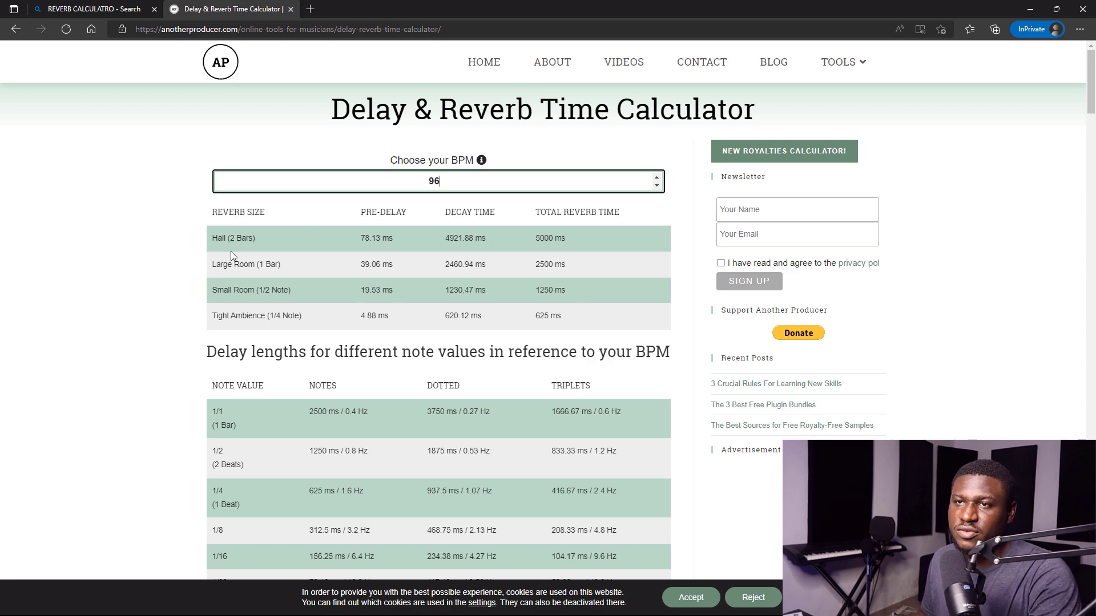
scroll(234, 228, "down", 6)
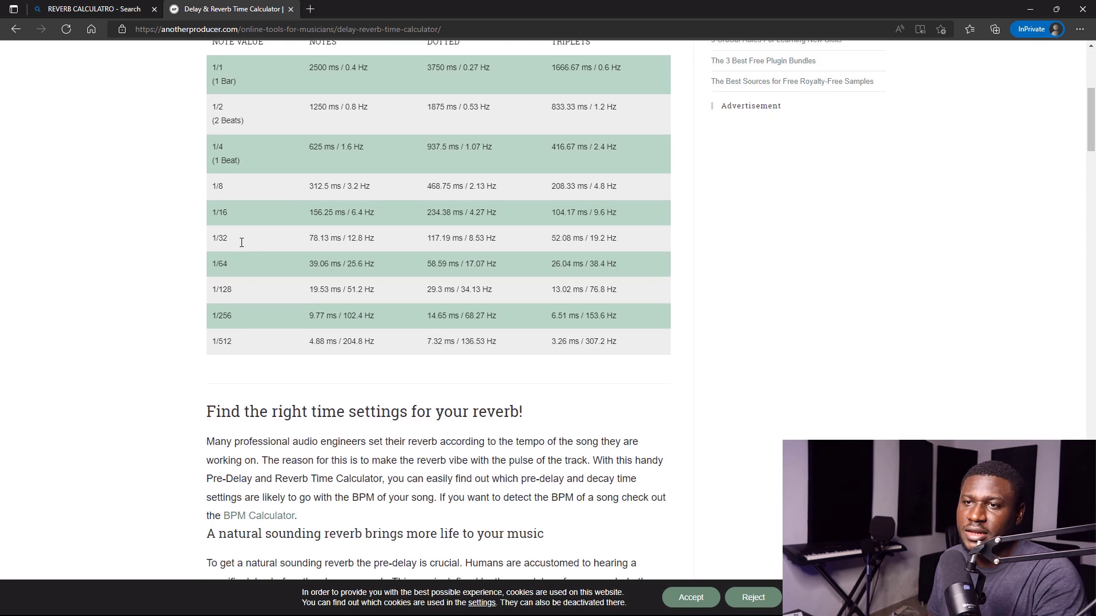
scroll(241, 242, "up", 6)
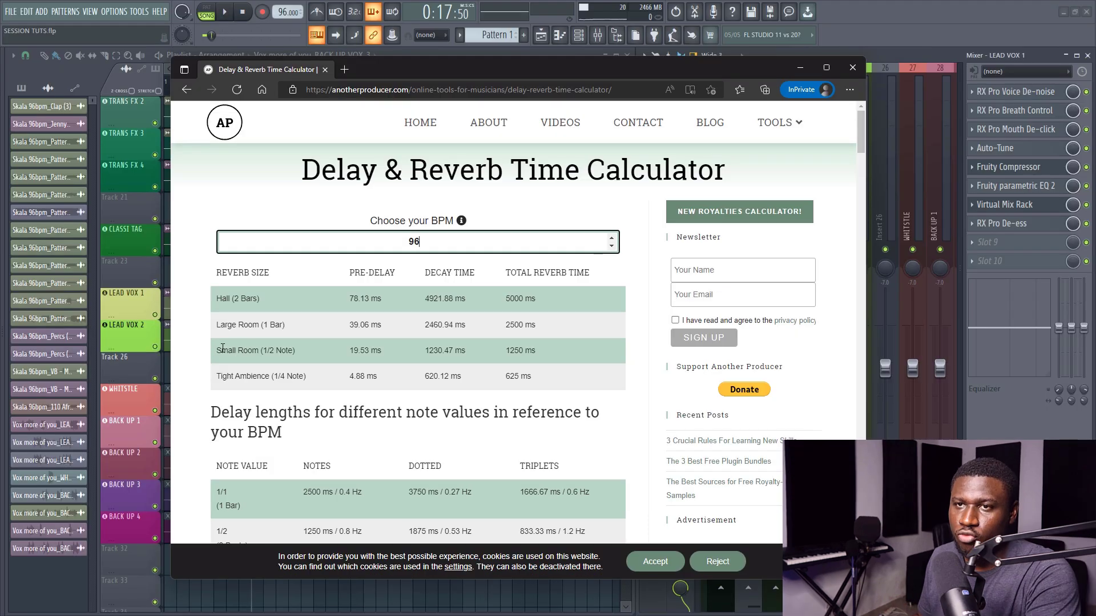
left_click_drag(222, 349, 543, 356)
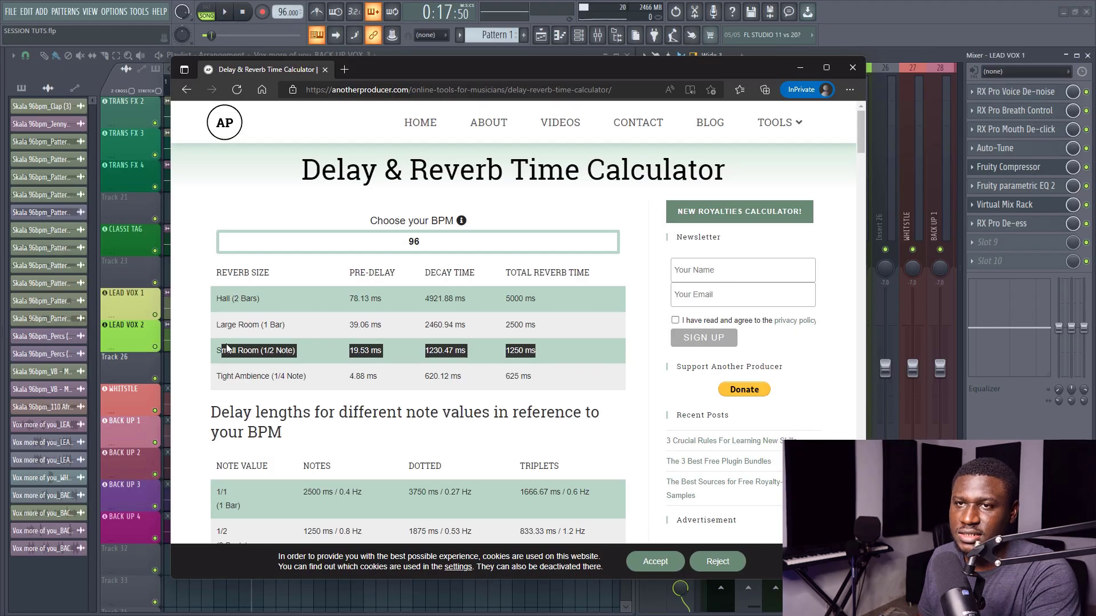
left_click(199, 355)
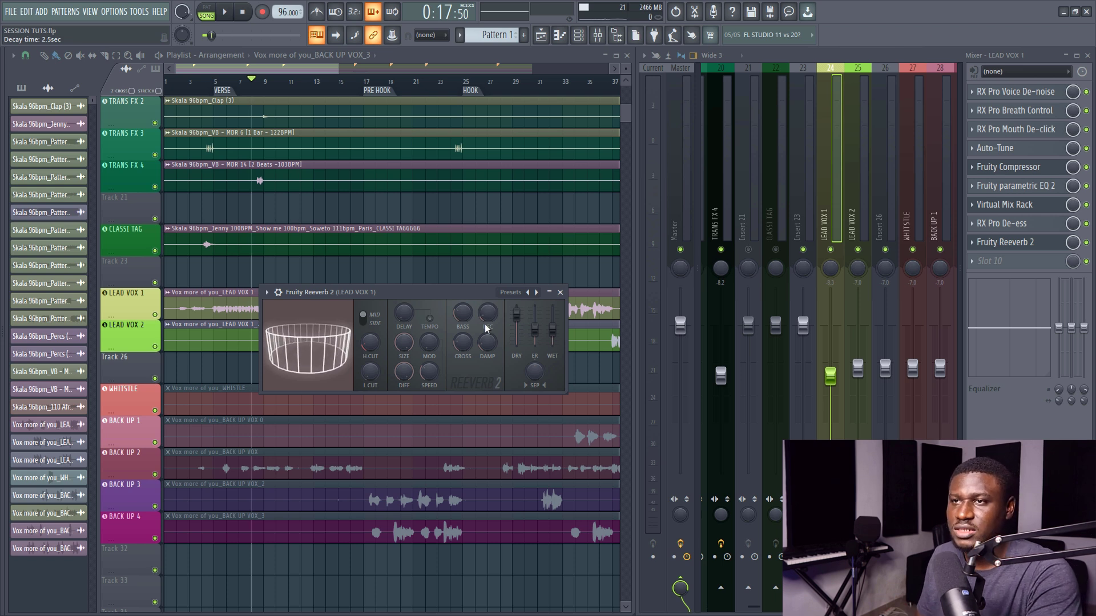
Raise the low cut of Fruity Reeverb 2 on LEAD VOX 1 and set its wet level to 24% during playback.
left_click_drag(448, 298, 468, 375)
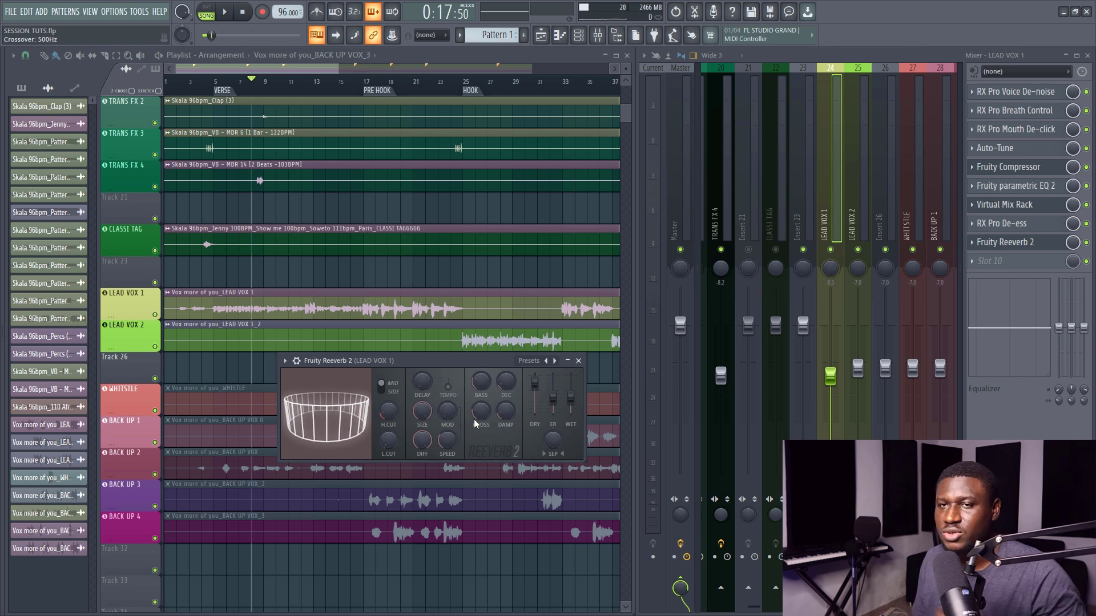
key("space")
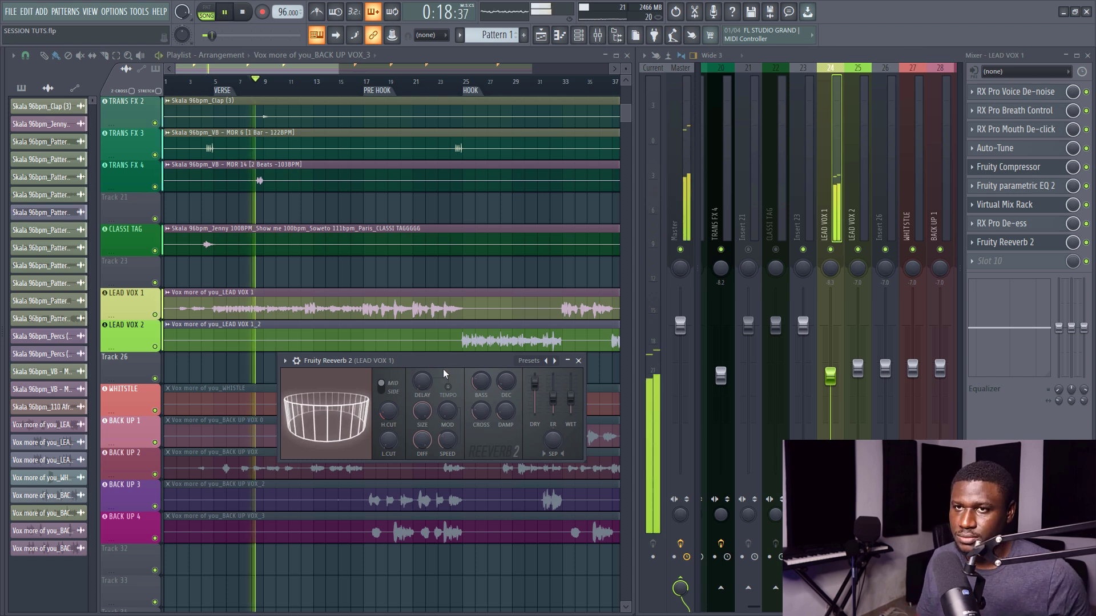
left_click_drag(386, 441, 389, 413)
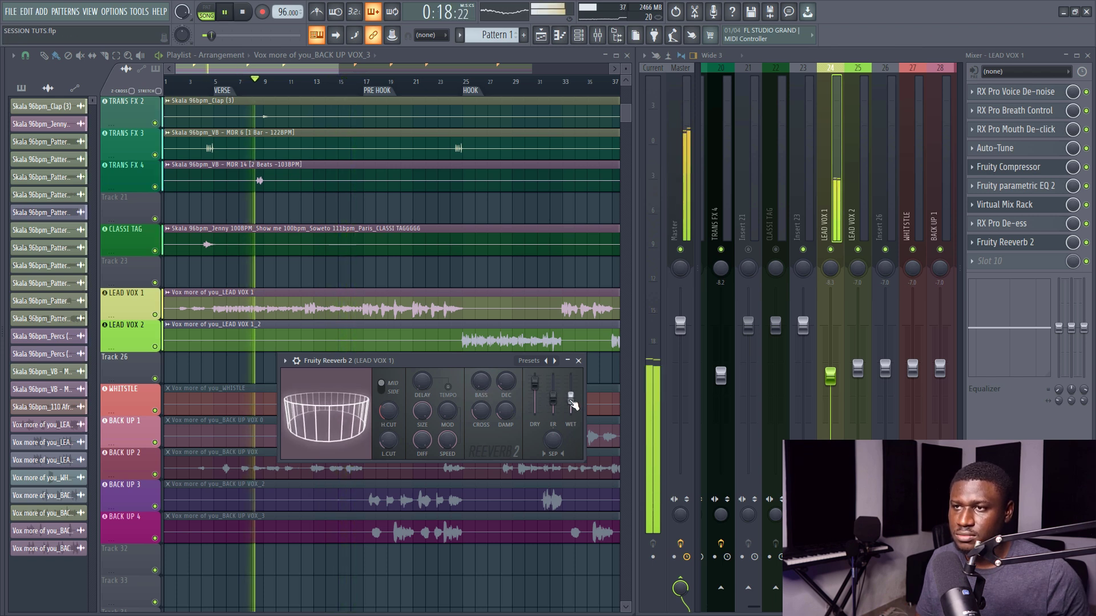
left_click_drag(570, 397, 570, 407)
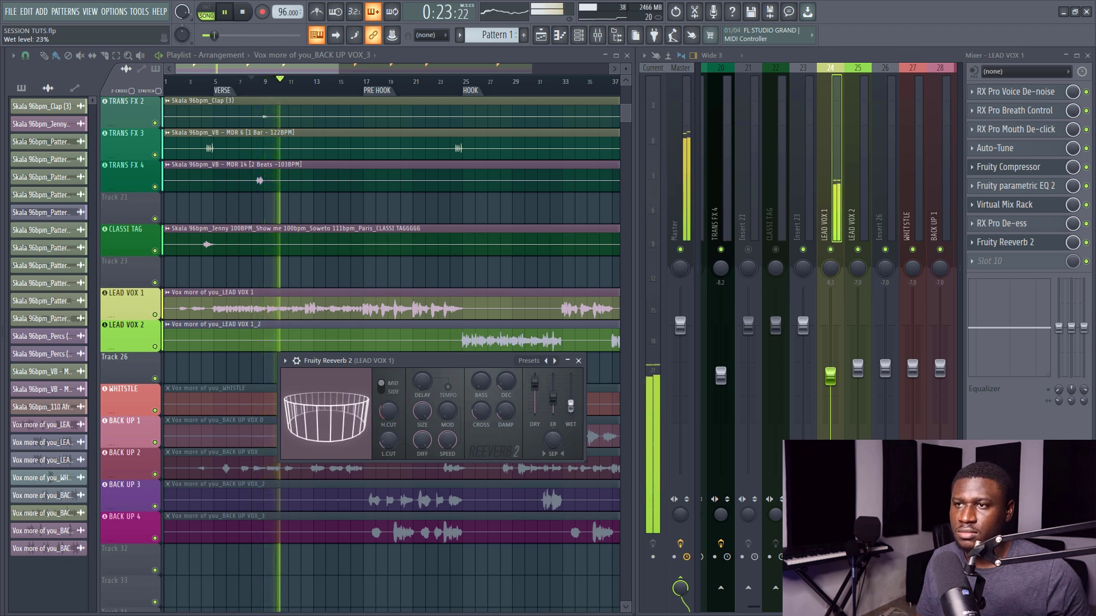
left_click_drag(570, 406, 570, 405)
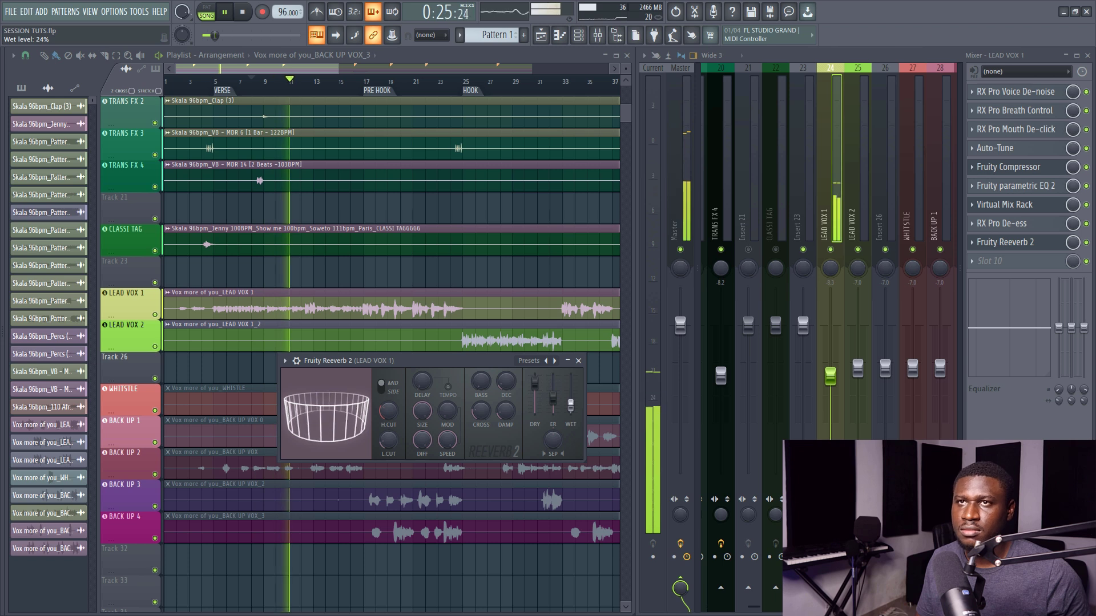
Set the reverb's stereo separation to 22% and lower its wet level slightly while the verse plays.
left_click(284, 361)
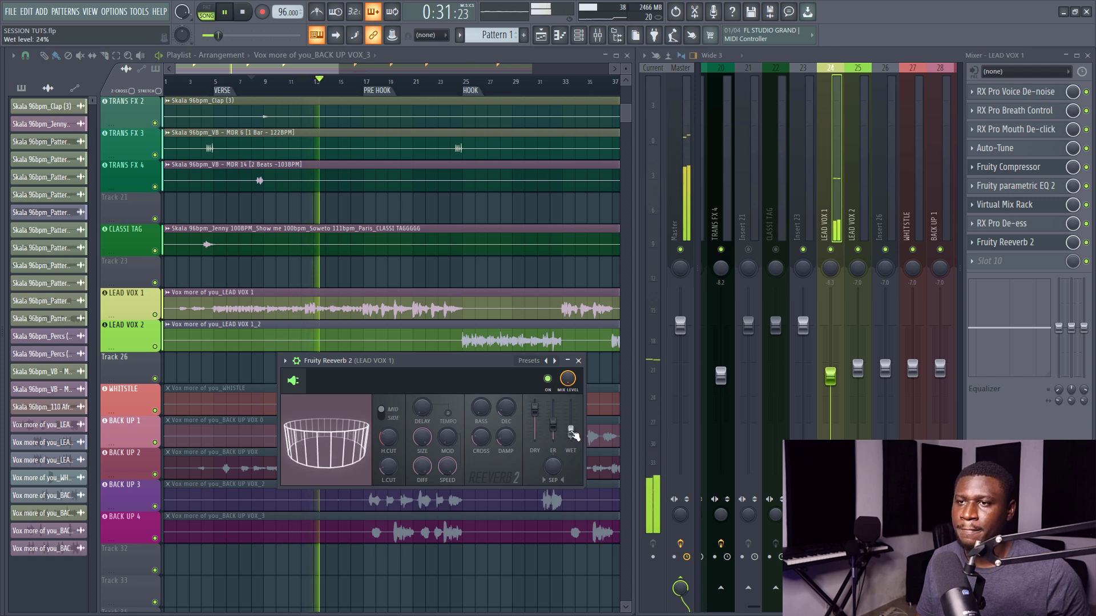
left_click_drag(557, 467, 557, 481)
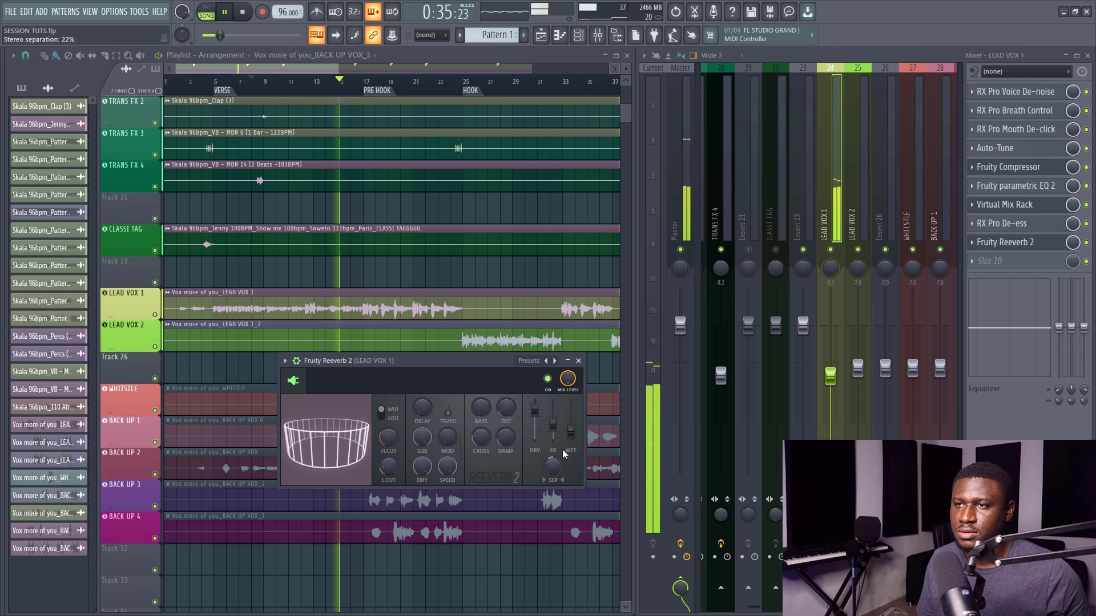
left_click_drag(571, 432, 571, 433)
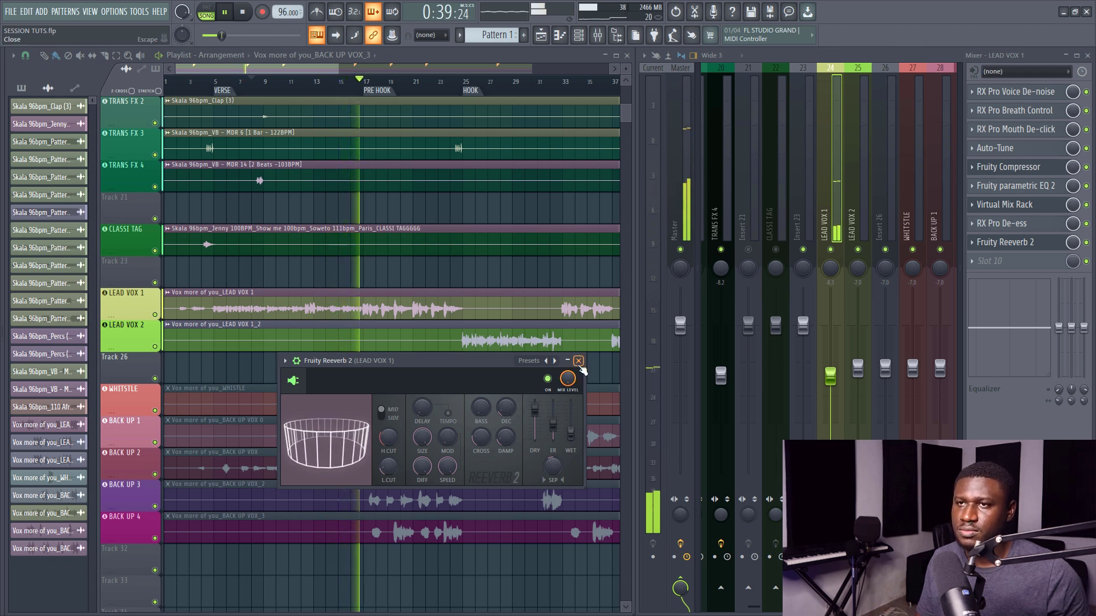
left_click(578, 361)
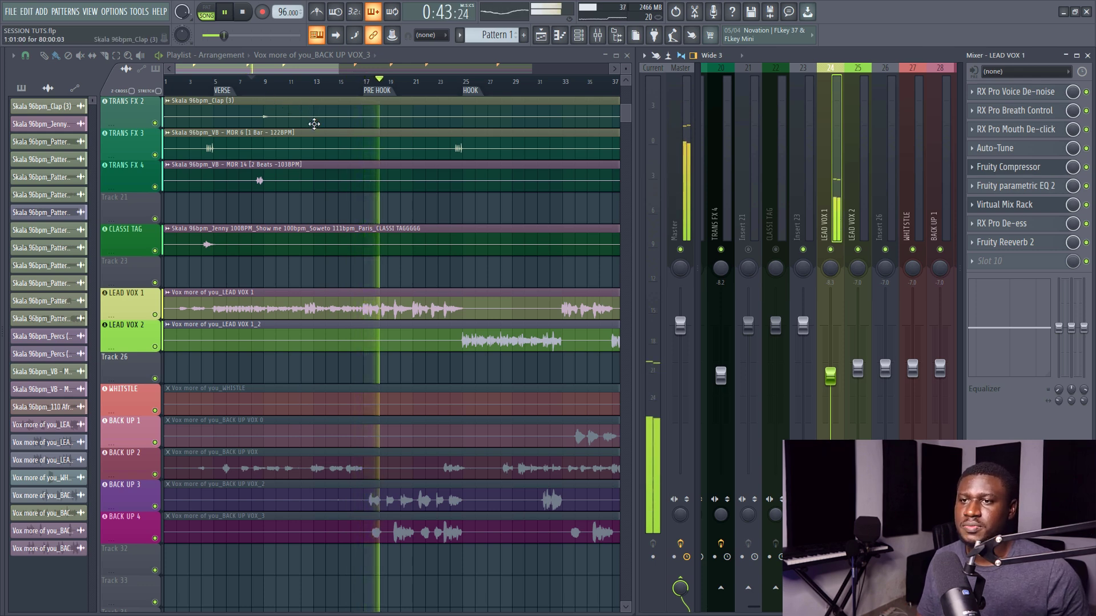
Fine-tune the wet level of LEAD VOX 1's Fruity Reeverb 2 to about 20% during the pre-hook.
left_click(1014, 244)
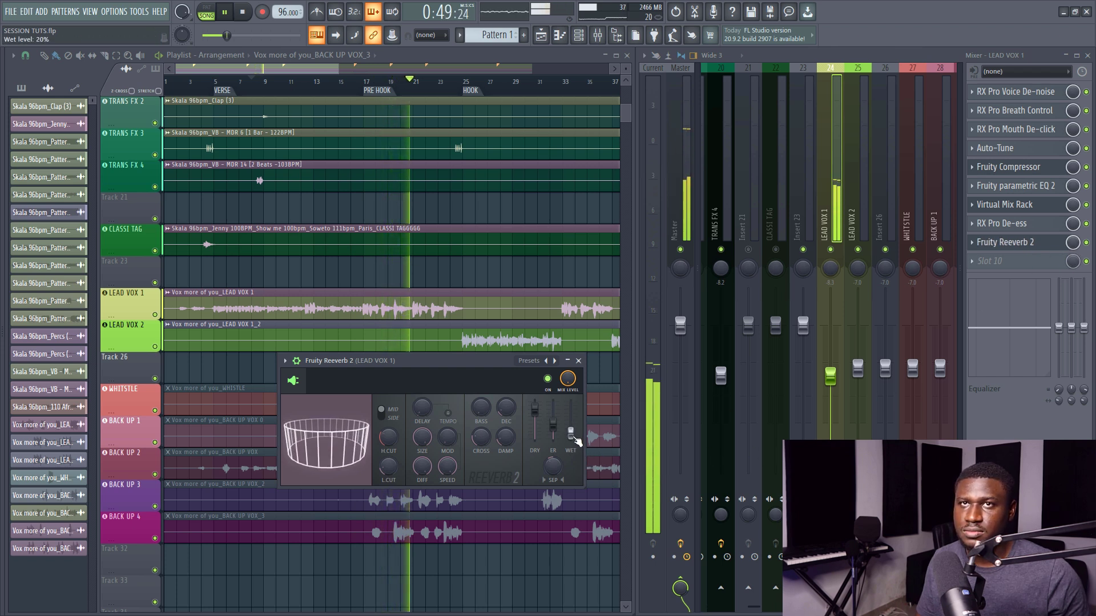
left_click_drag(571, 433, 571, 439)
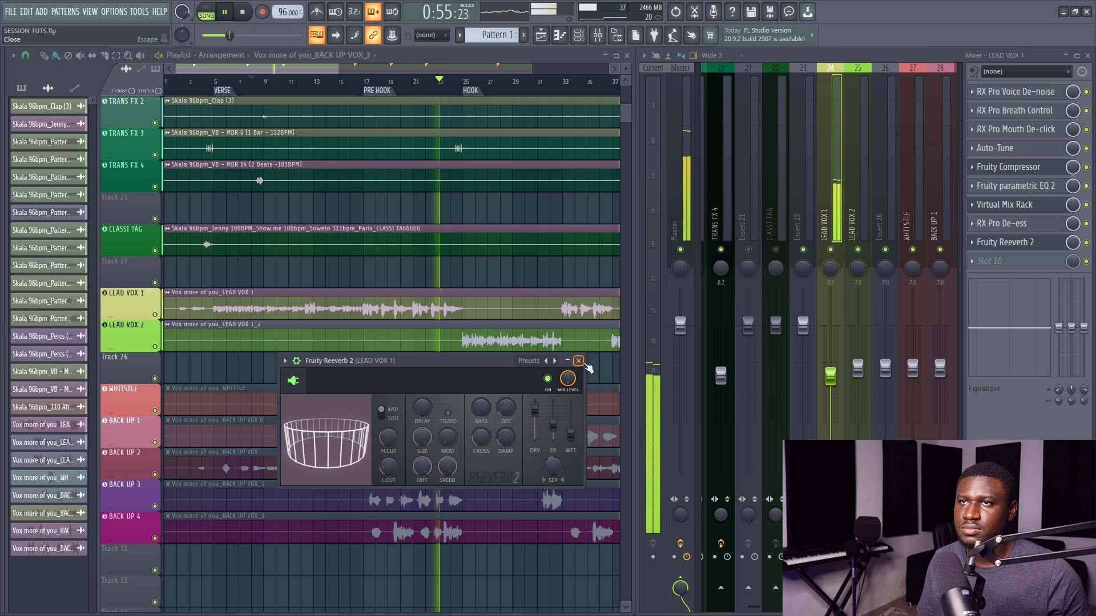
left_click(578, 361)
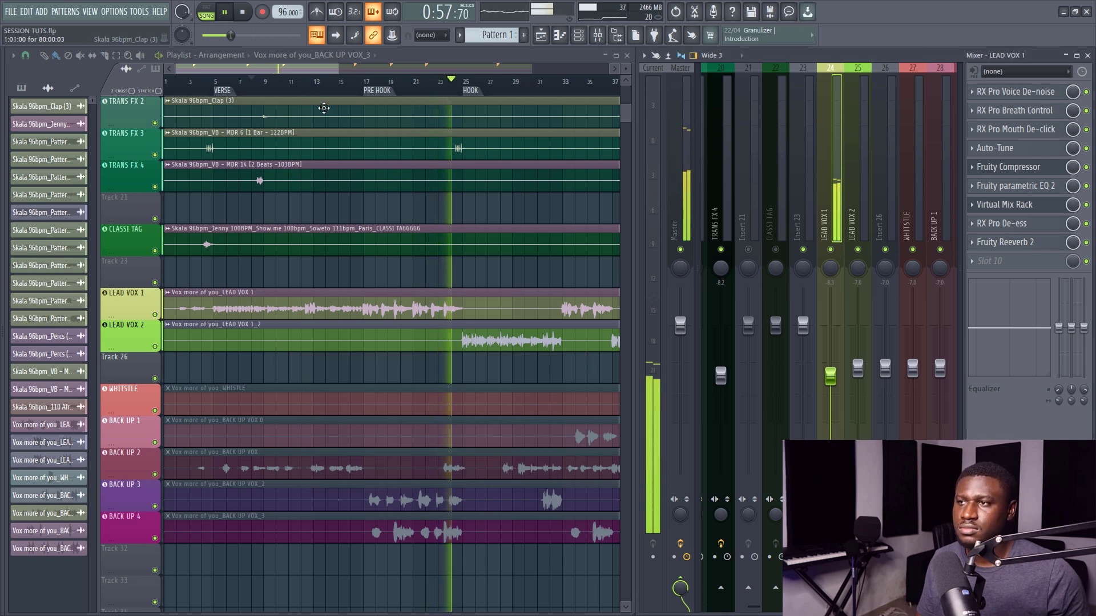
Audition the song from the verse and through the hook, balancing the LEAD VOX 1 fader at about -9.3 dB.
key("space")
left_click(243, 84)
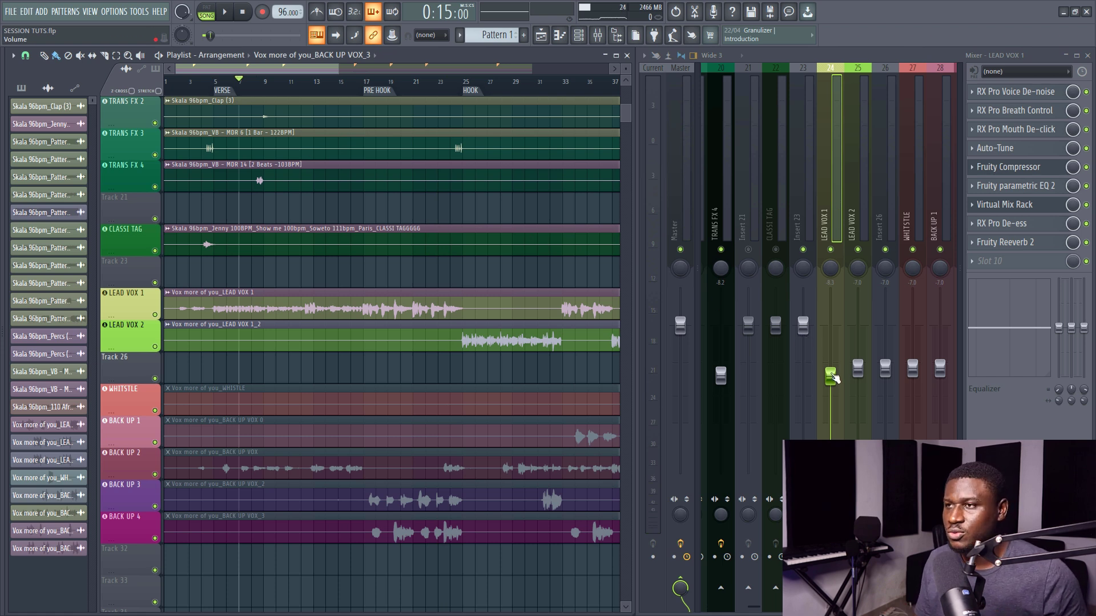
key("space")
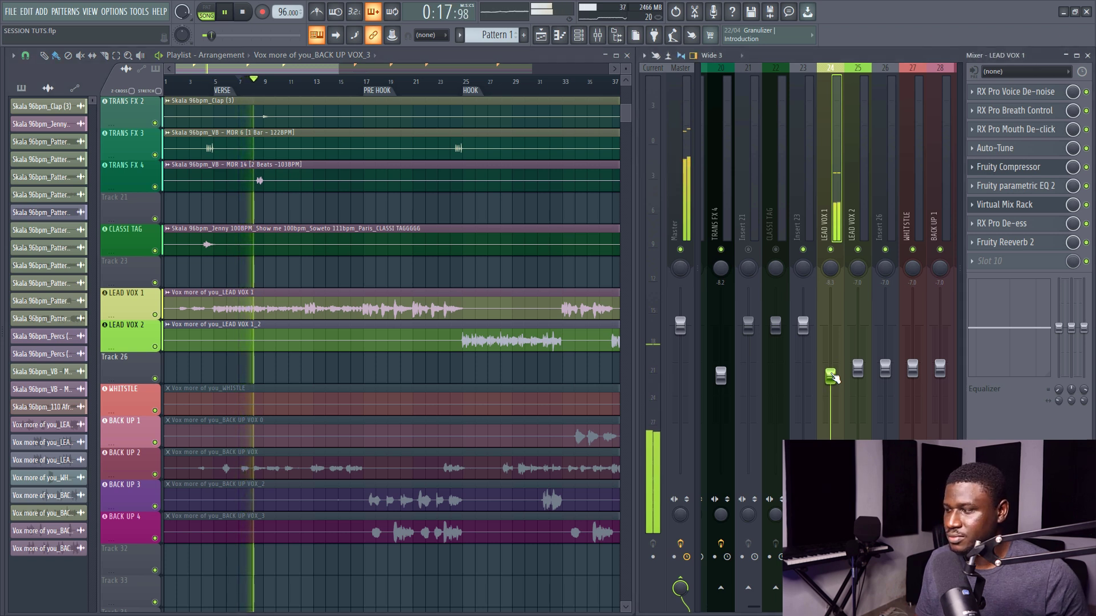
left_click_drag(831, 375, 831, 384)
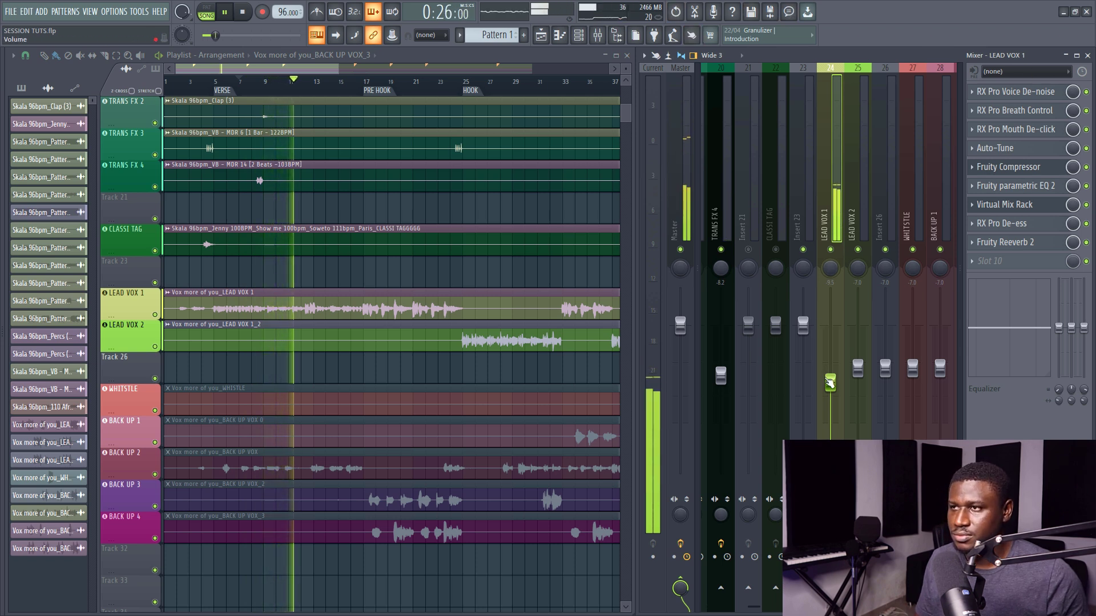
left_click_drag(830, 383, 831, 387)
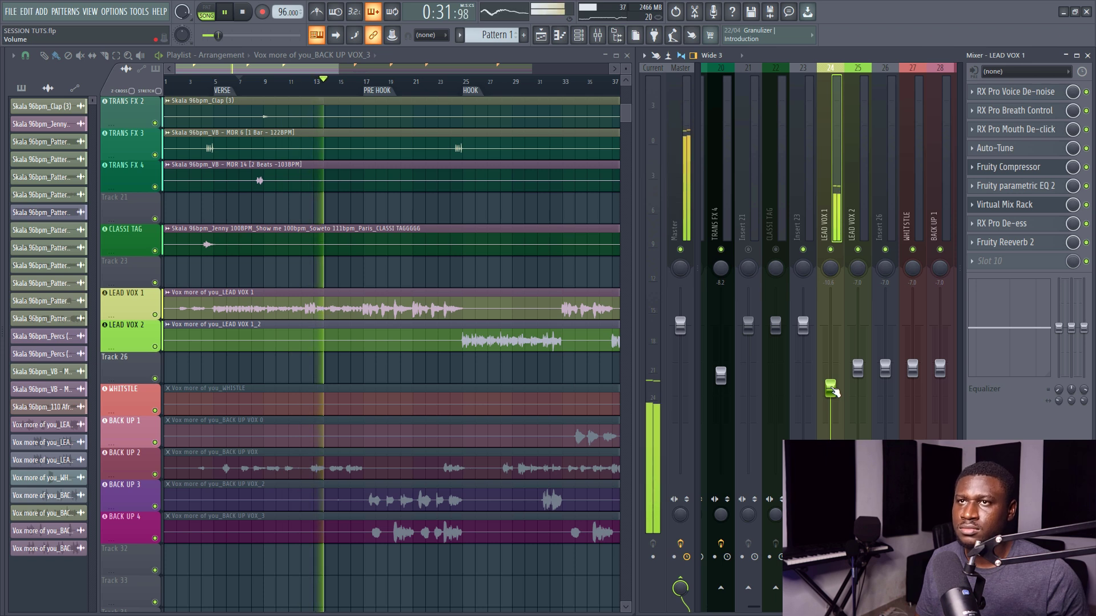
left_click_drag(832, 389, 829, 394)
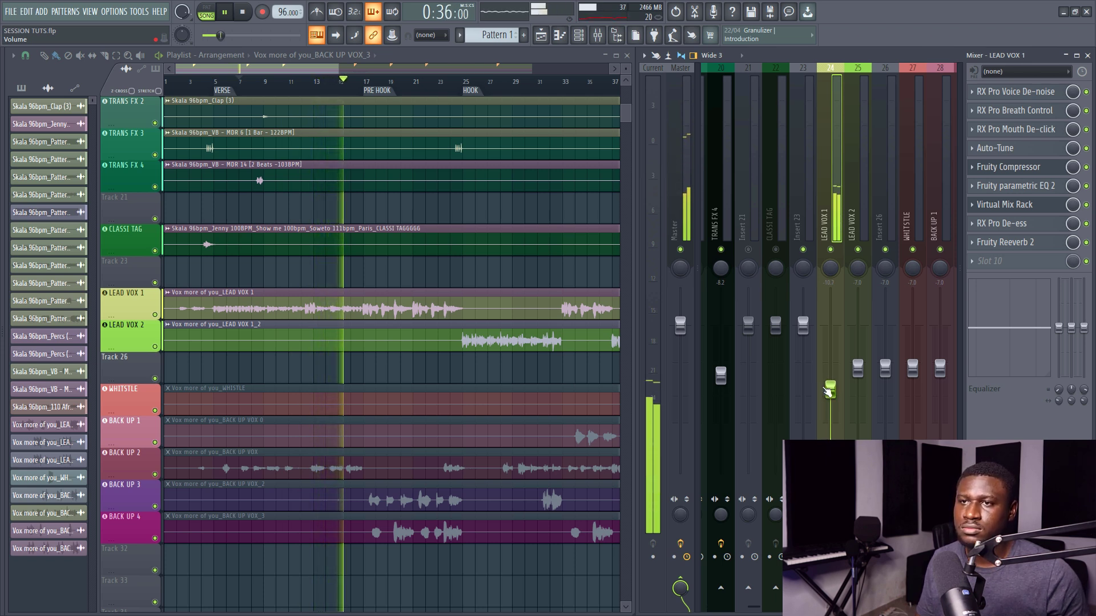
scroll(342, 174, "down", 1)
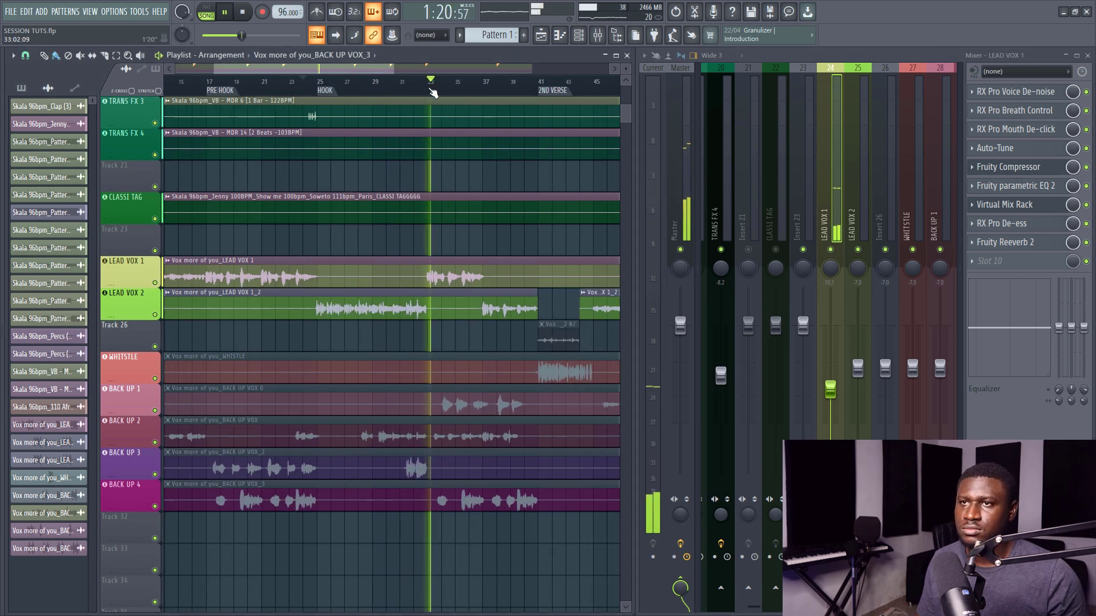
scroll(455, 203, "down", 2, "ctrl")
scroll(455, 203, "up", 2)
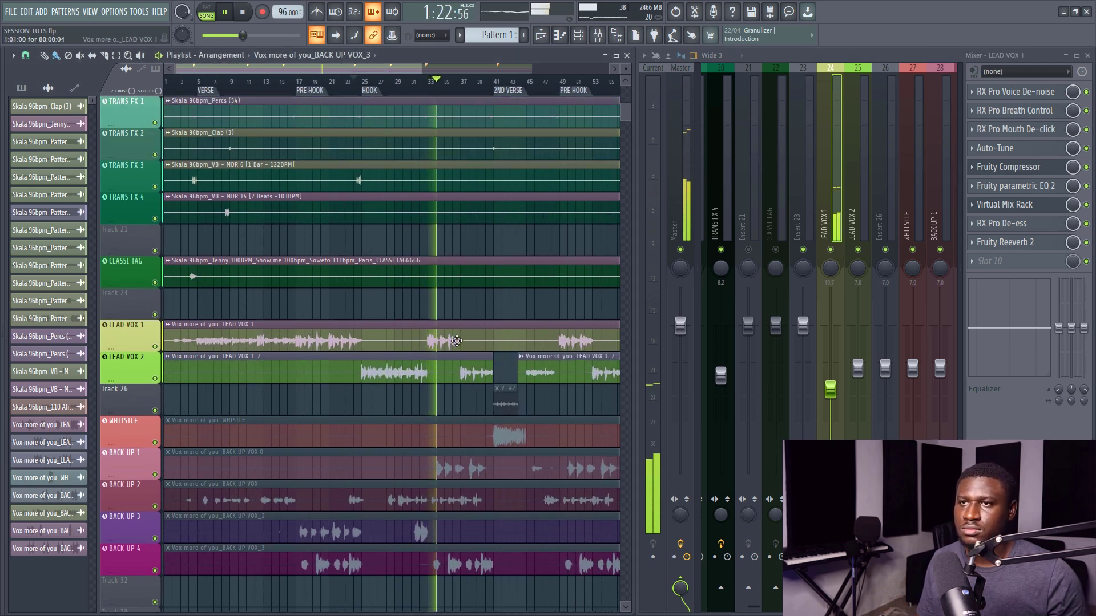
left_click_drag(831, 392, 831, 393)
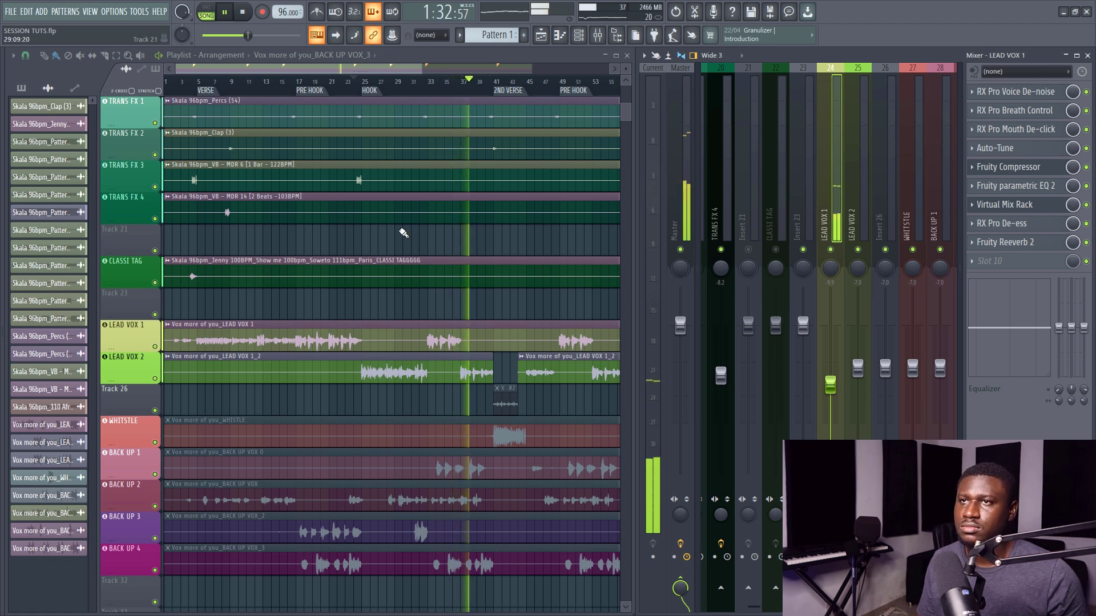
left_click_drag(831, 390, 836, 386)
key("space")
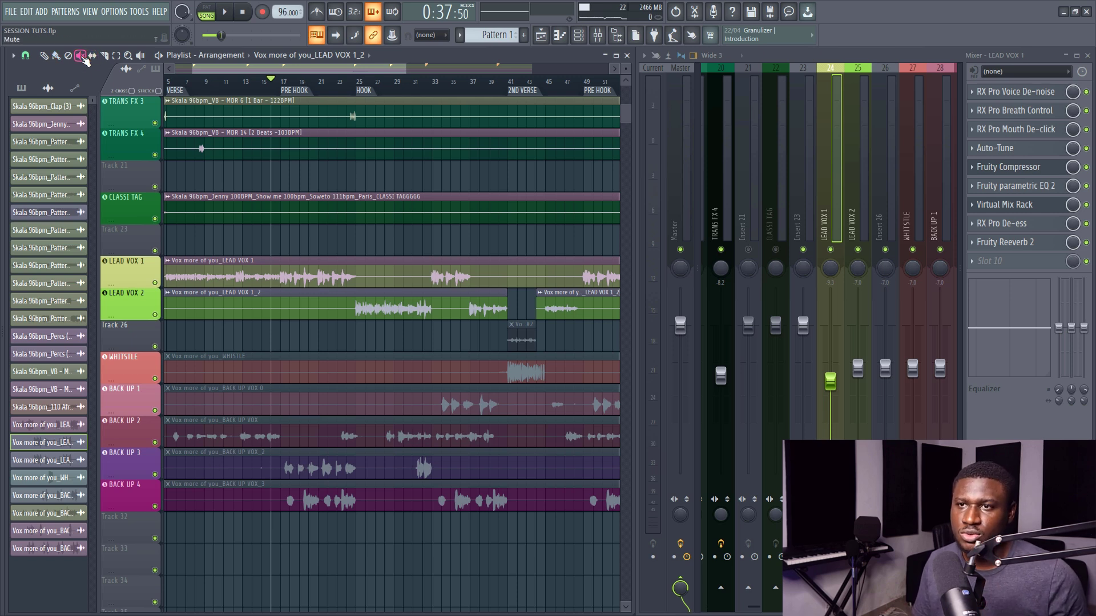
Unmute the BACK UP VOX clip on the BACK UP 2 track and start playback from the verse.
scroll(296, 341, "down", 3)
scroll(276, 81, "down", 4)
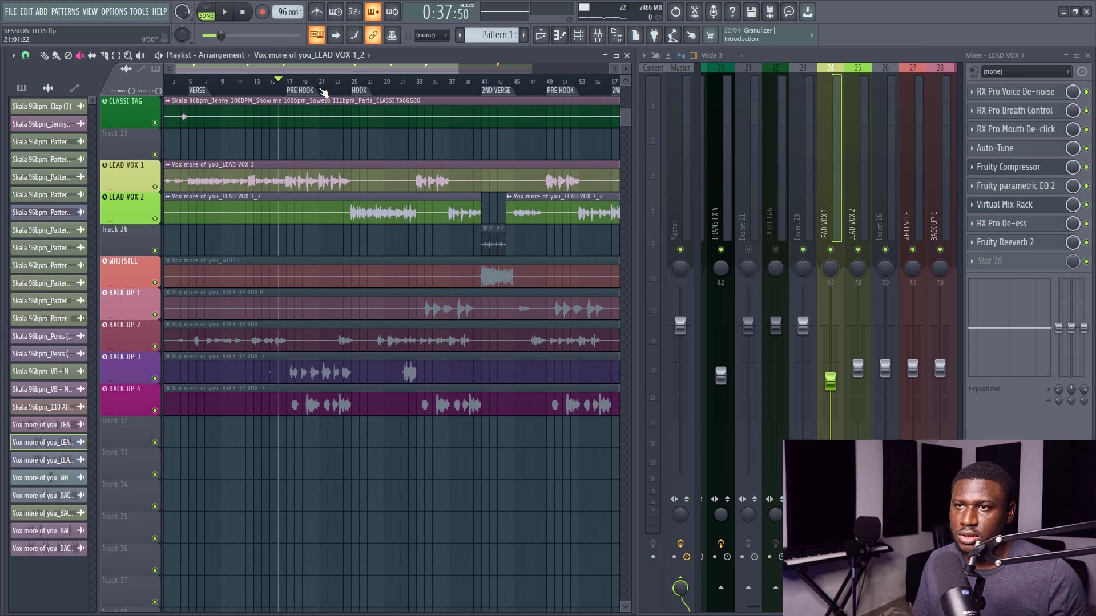
key("space")
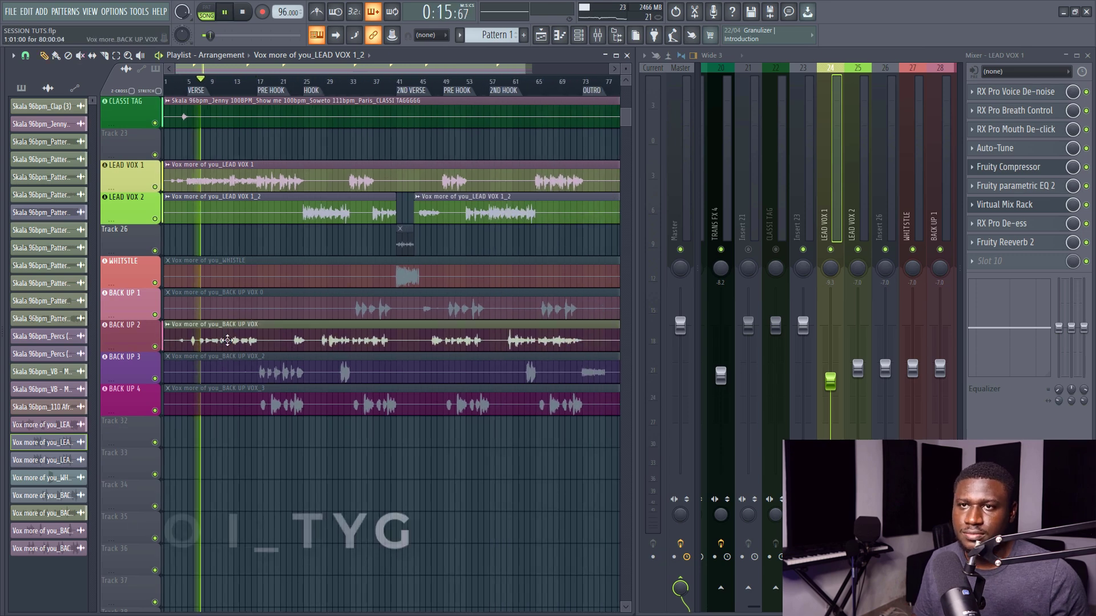
Lower the BACK UP 2 mixer volume to 44% (-14.4 dB) and pan the track slightly left during playback.
double_click(287, 337)
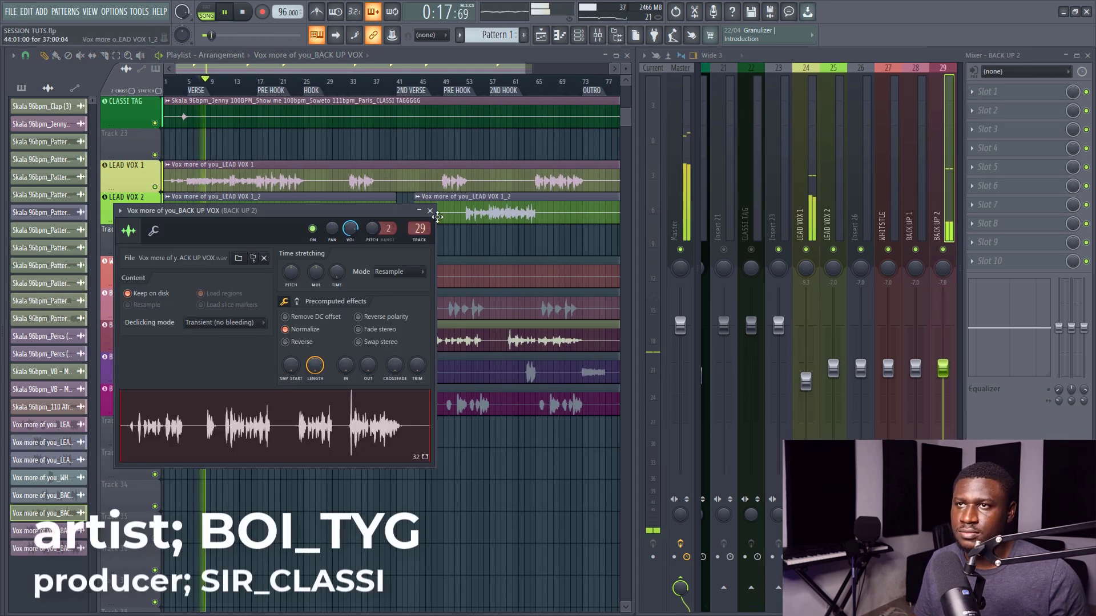
left_click(430, 211)
left_click_drag(943, 368, 943, 395)
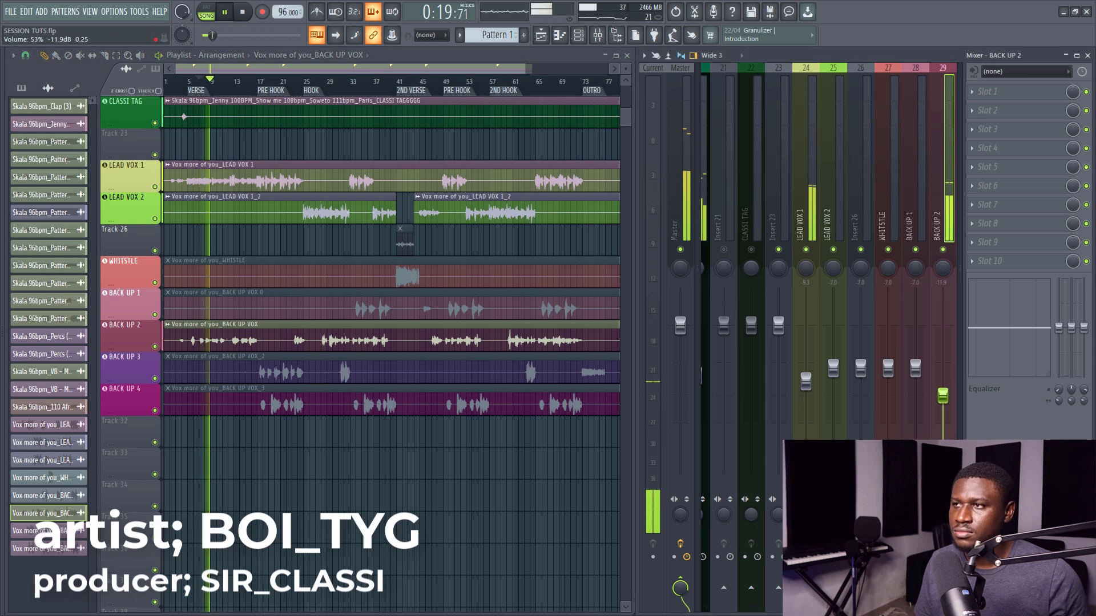
scroll(887, 205, "down", 3)
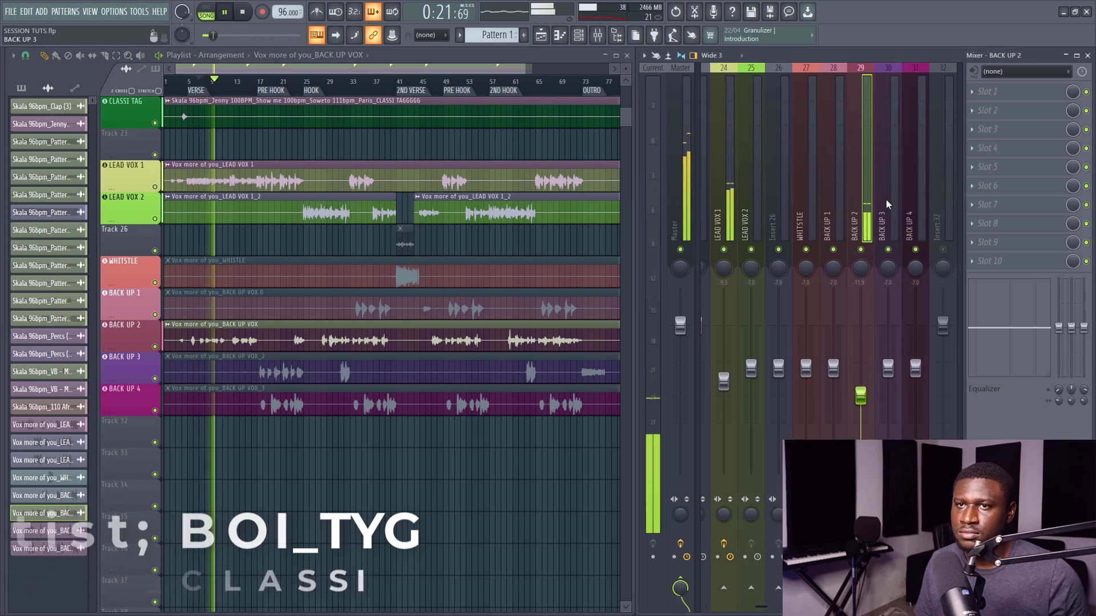
left_click_drag(863, 271, 863, 280)
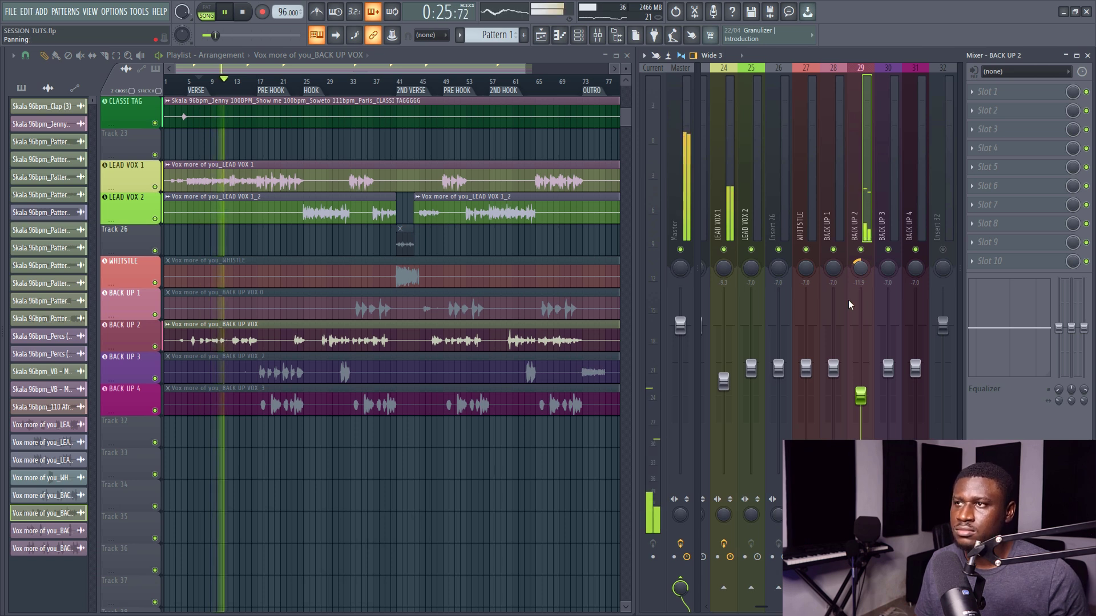
key("space")
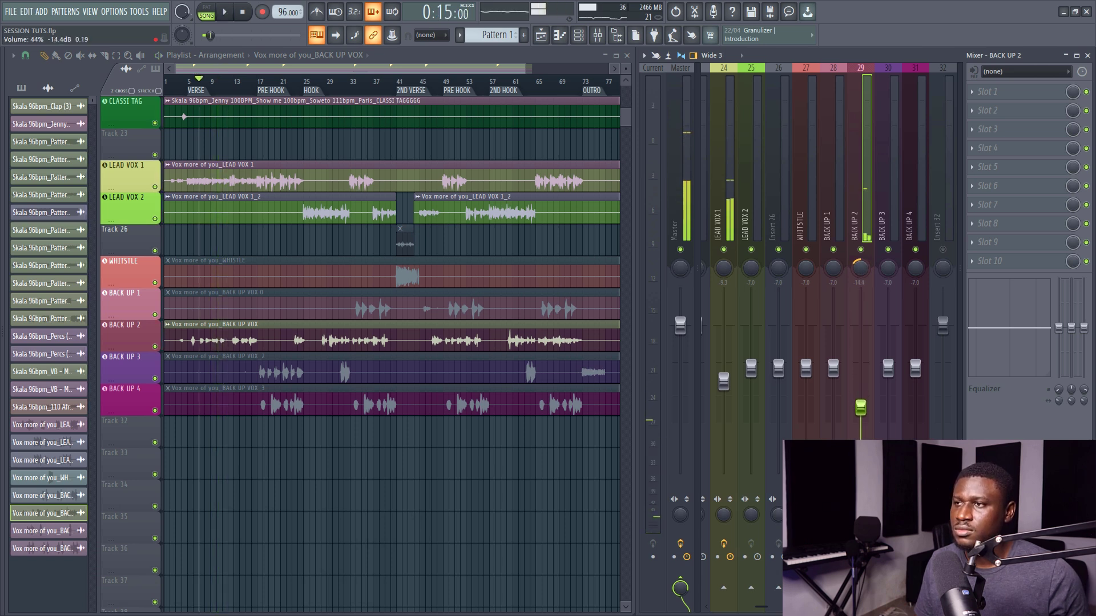
Load Auto-Tune in BACK UP 2's first effect slot with Low Male input, A Minor and retune speed 7, and audition it.
left_click(996, 109)
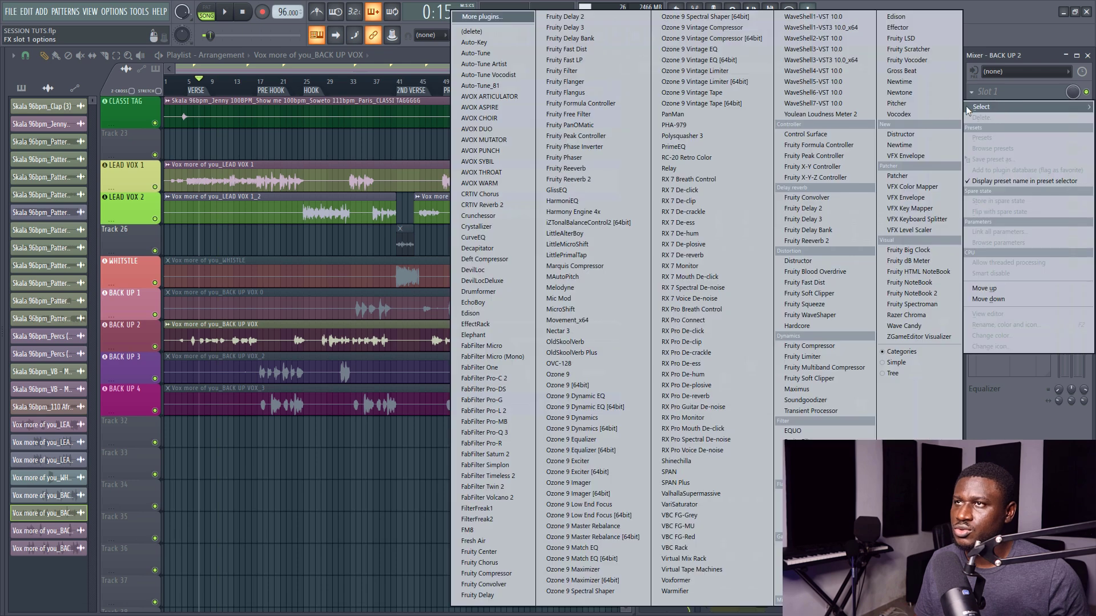
left_click(476, 53)
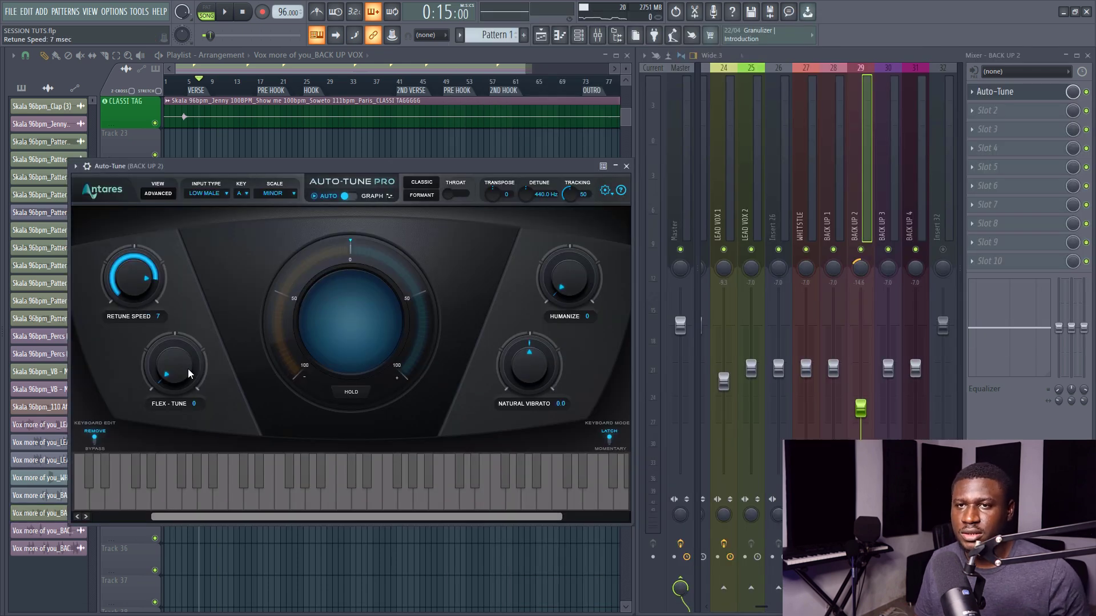
left_click(615, 166)
key("space")
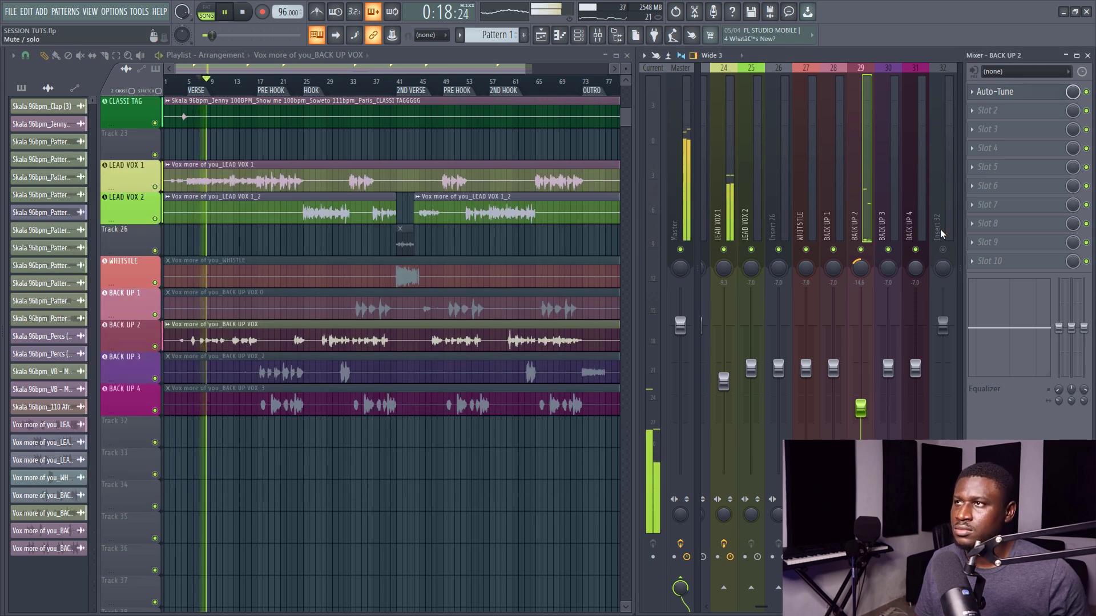
Add Fruity Parametric EQ 2 to BACK UP 2 and make band 1 a high-pass filter at about 216 Hz during playback.
left_click(991, 112)
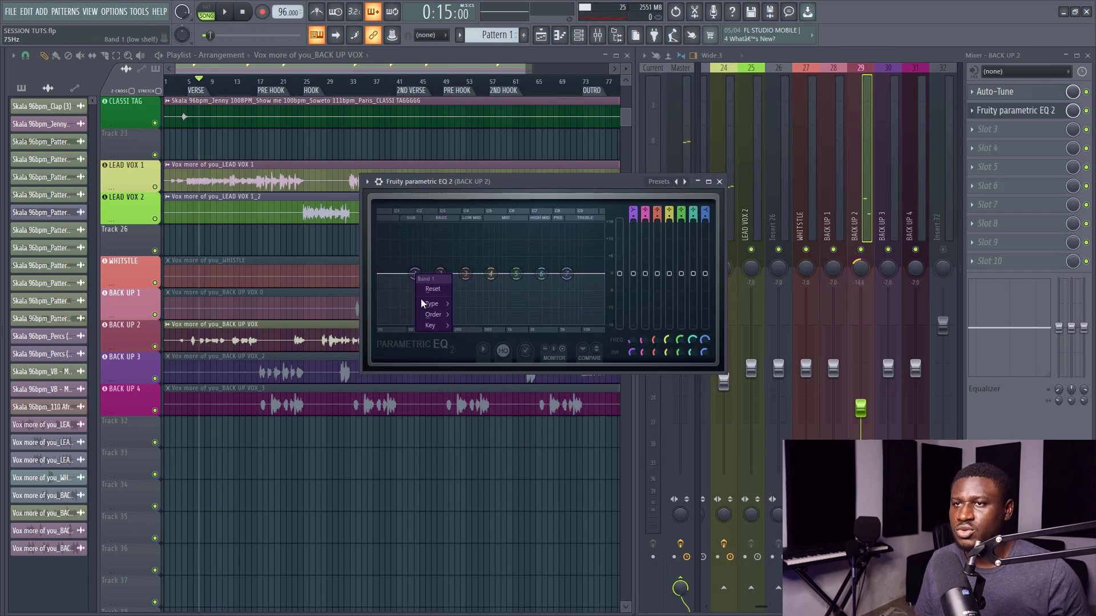
mouse_move(431, 307)
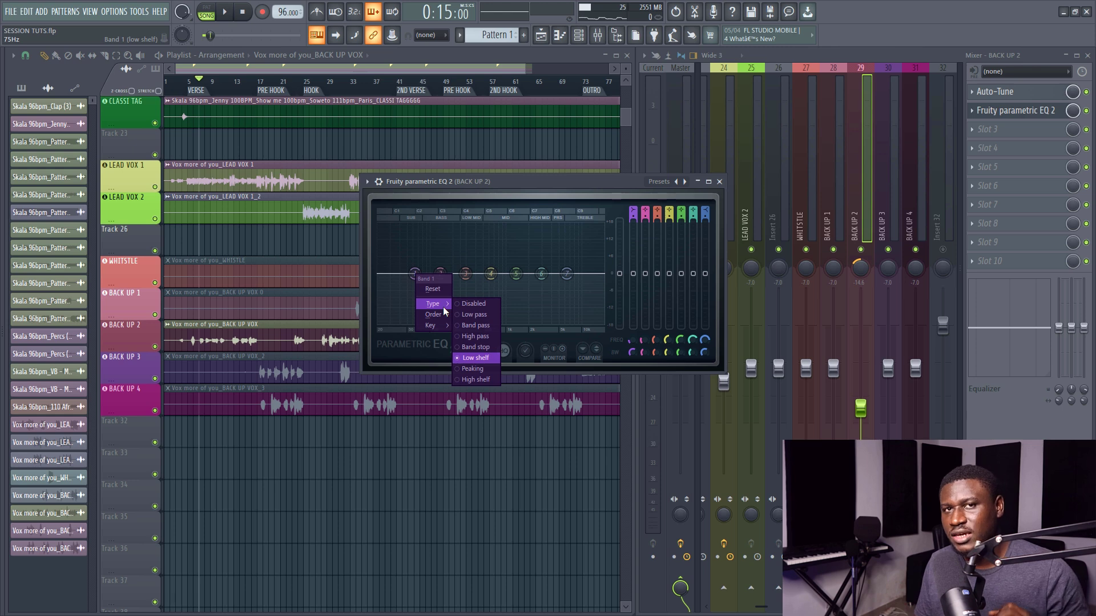
key("space")
left_click(475, 337)
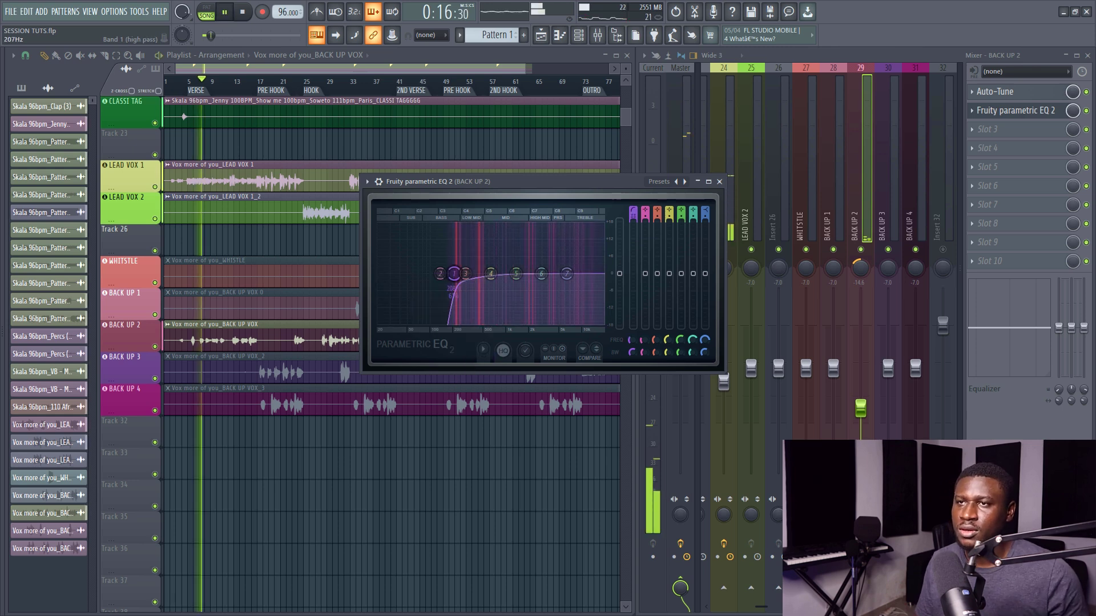
left_click_drag(454, 274, 454, 274)
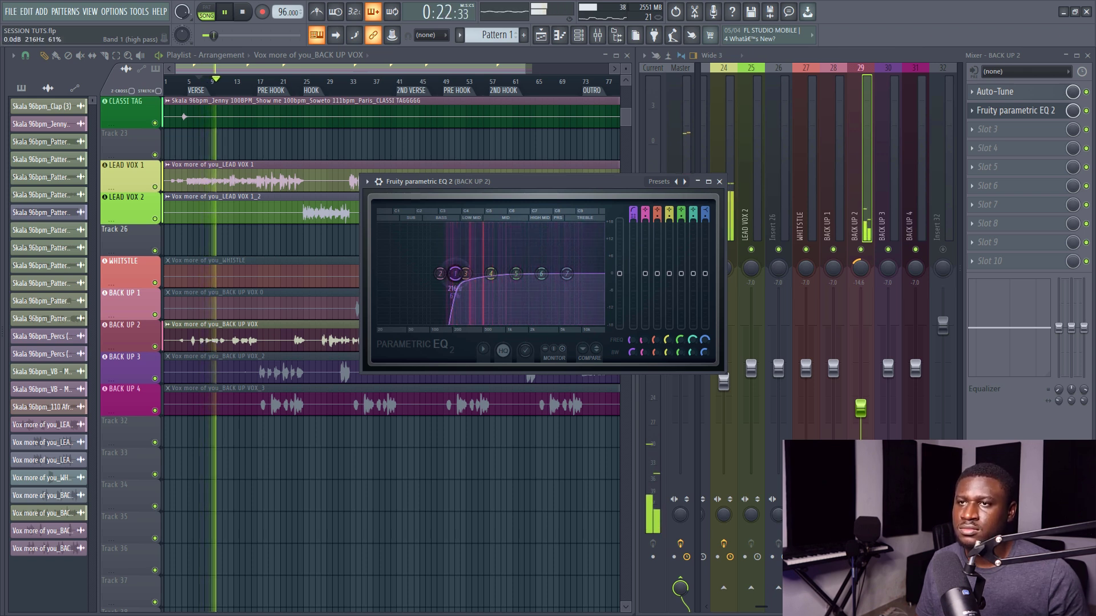
left_click(719, 181)
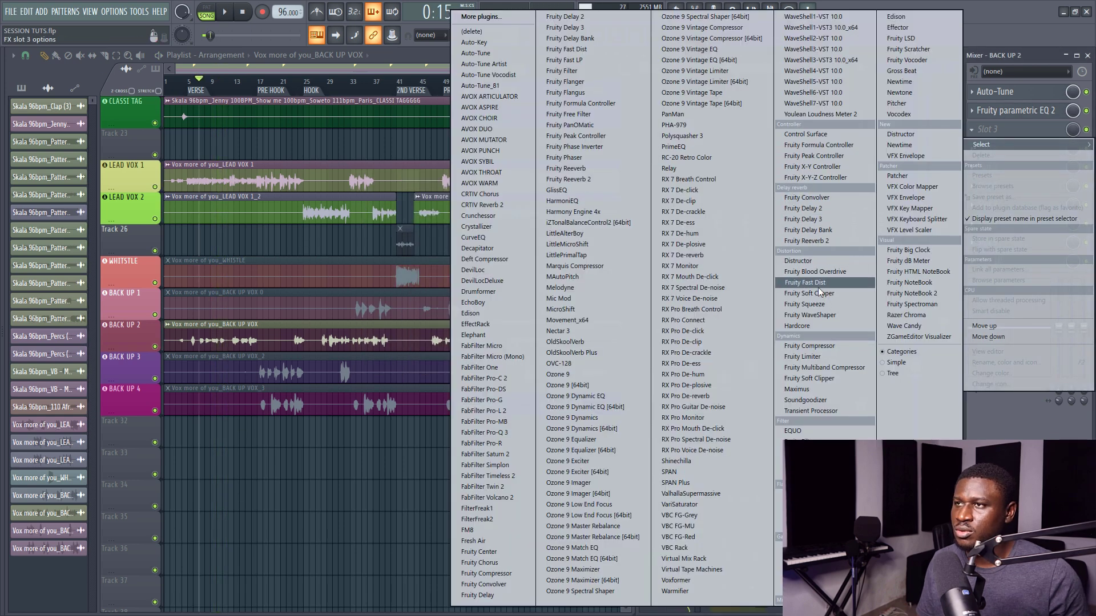
Add Fruity Compressor to BACK UP 2 with threshold -17.7 dB, ratio 4.4:1 and attack 15 ms, slightly lowering the track's fader during playback.
left_click(807, 345)
key("space")
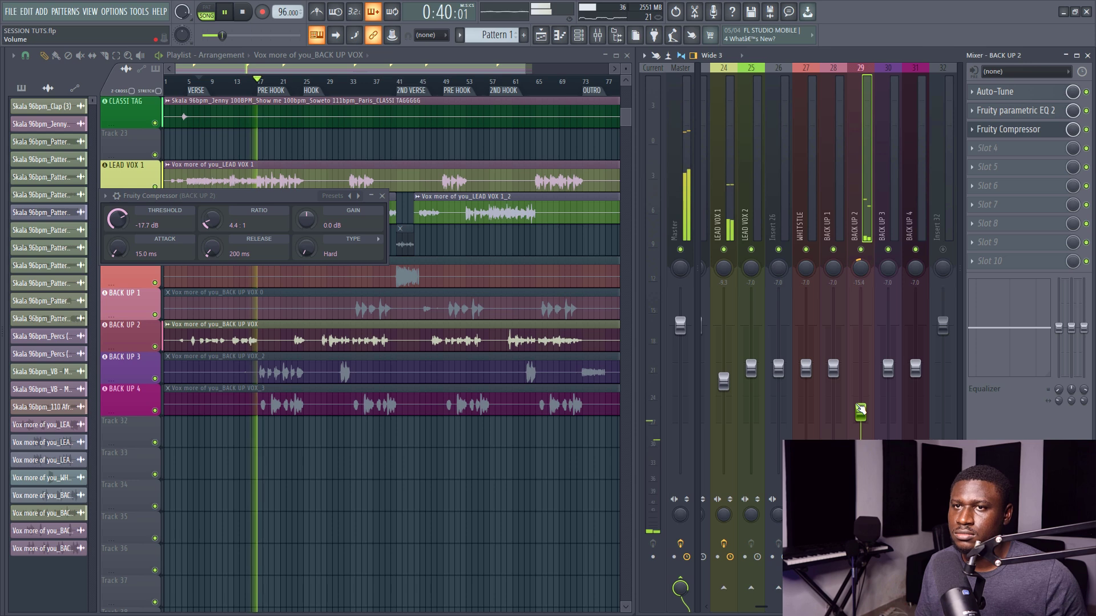
key("space")
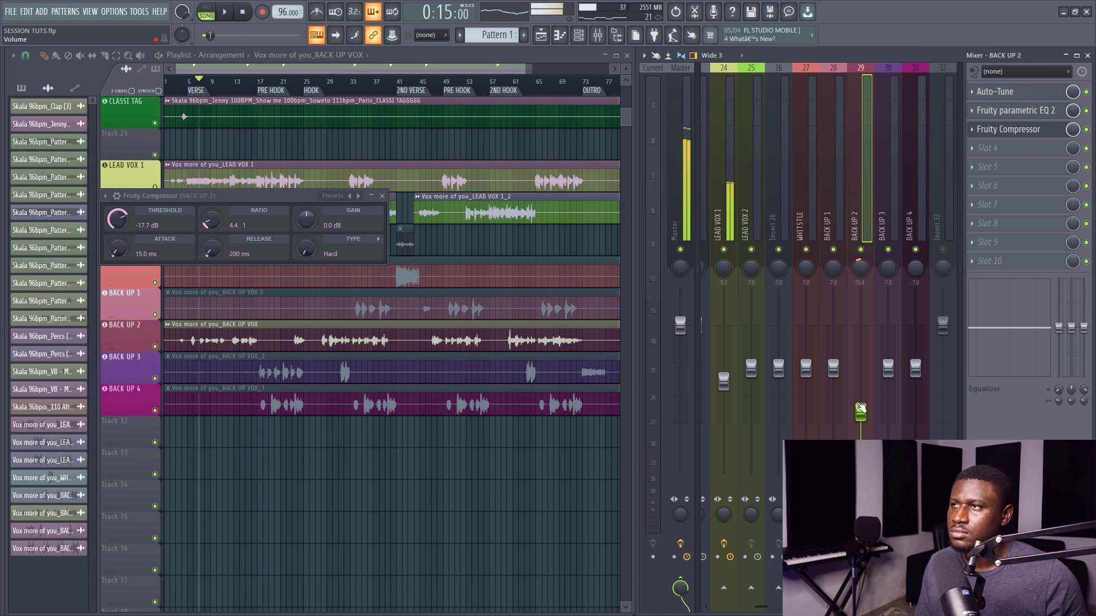
Add Fruity Reeverb 2 to BACK UP 2 and set its decay to 4.9 sec, using the online reverb calculator's hall value for 96 BPM.
left_click(1004, 160)
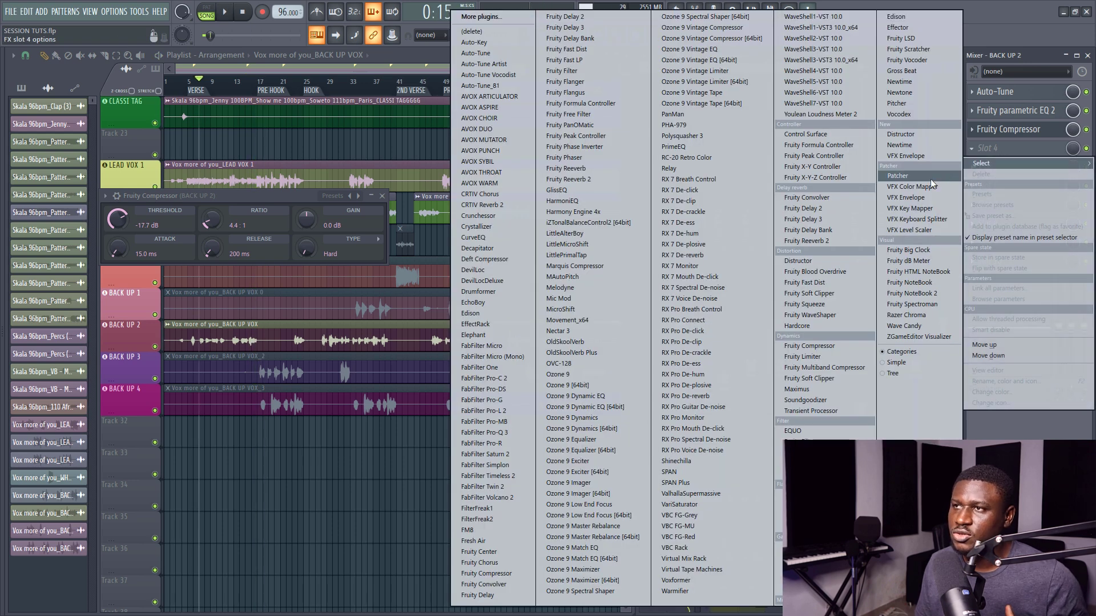
left_click(837, 250)
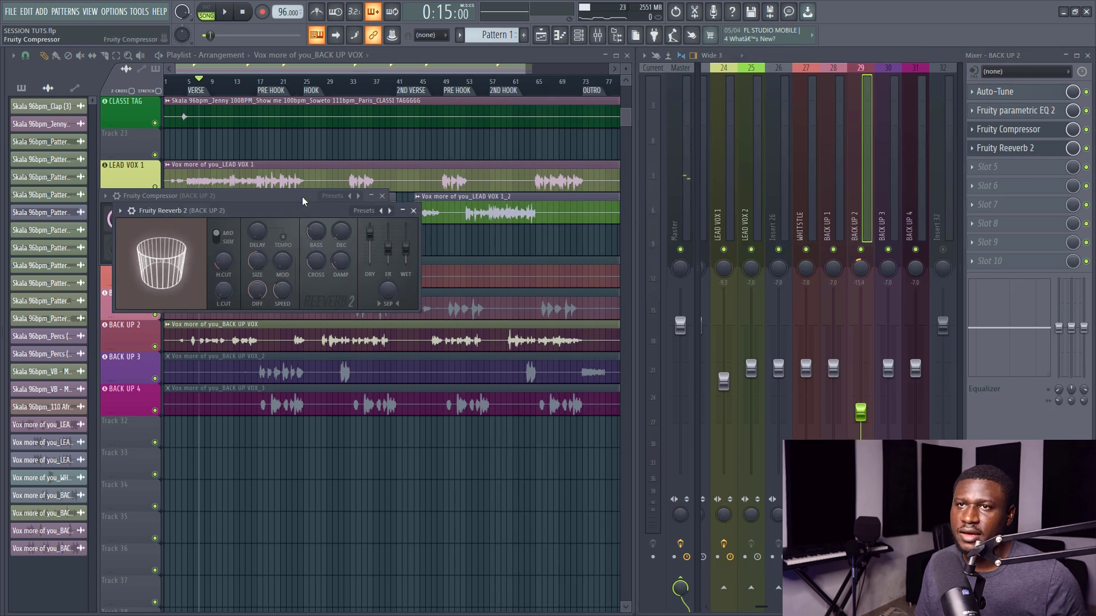
left_click_drag(440, 300, 485, 322)
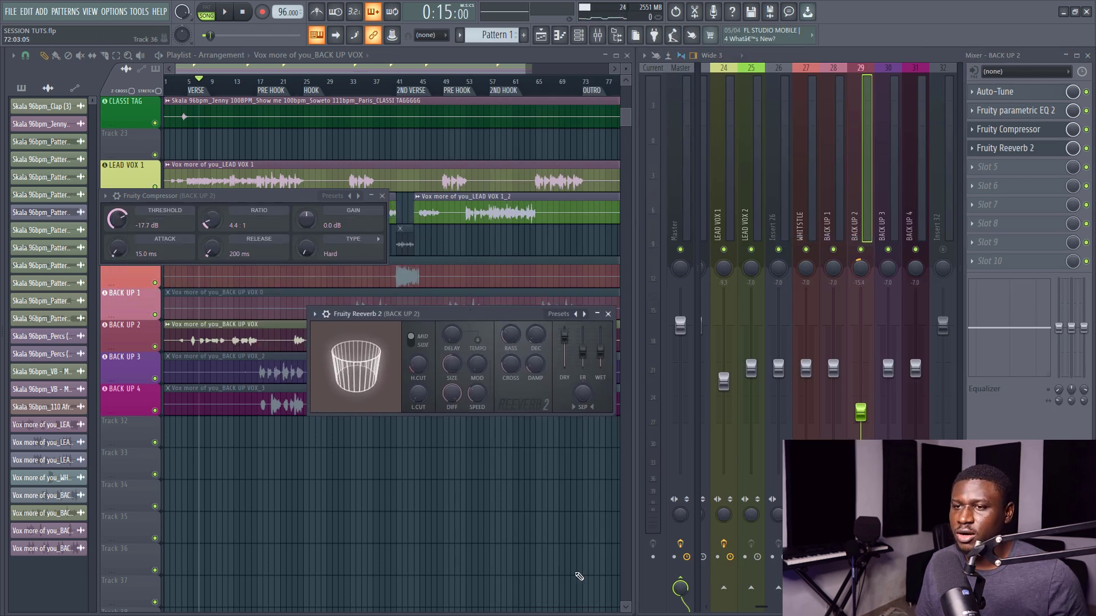
key("alt+Tab")
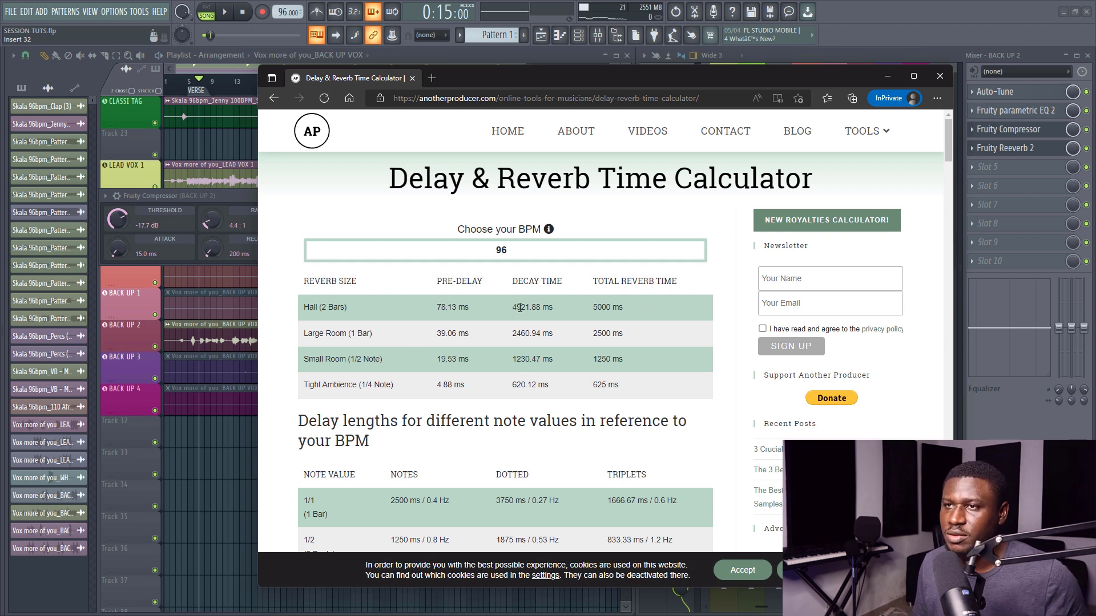
key("alt+Tab")
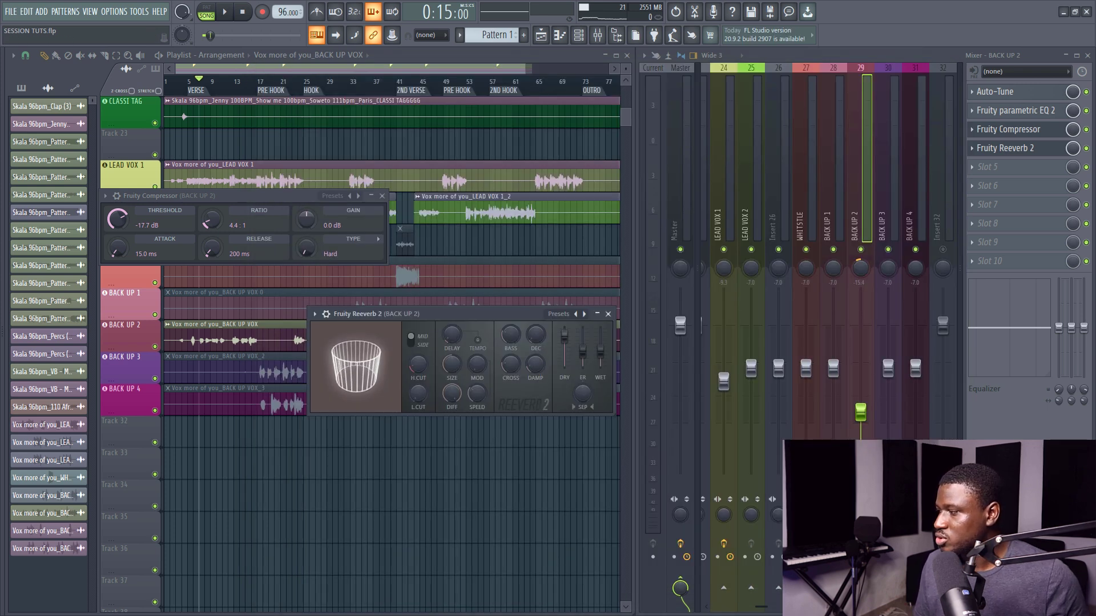
left_click_drag(535, 335, 535, 318)
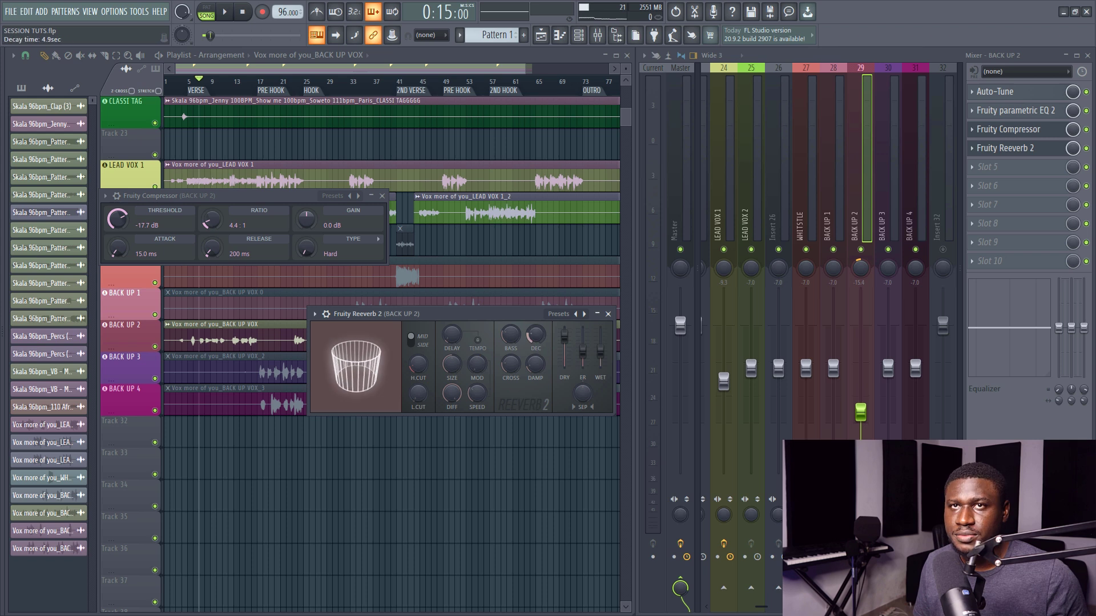
Shape BACK UP 2's Fruity Reeverb 2 during playback, setting mod speed to 91% and adjusting the low cut and stereo separation.
key("space")
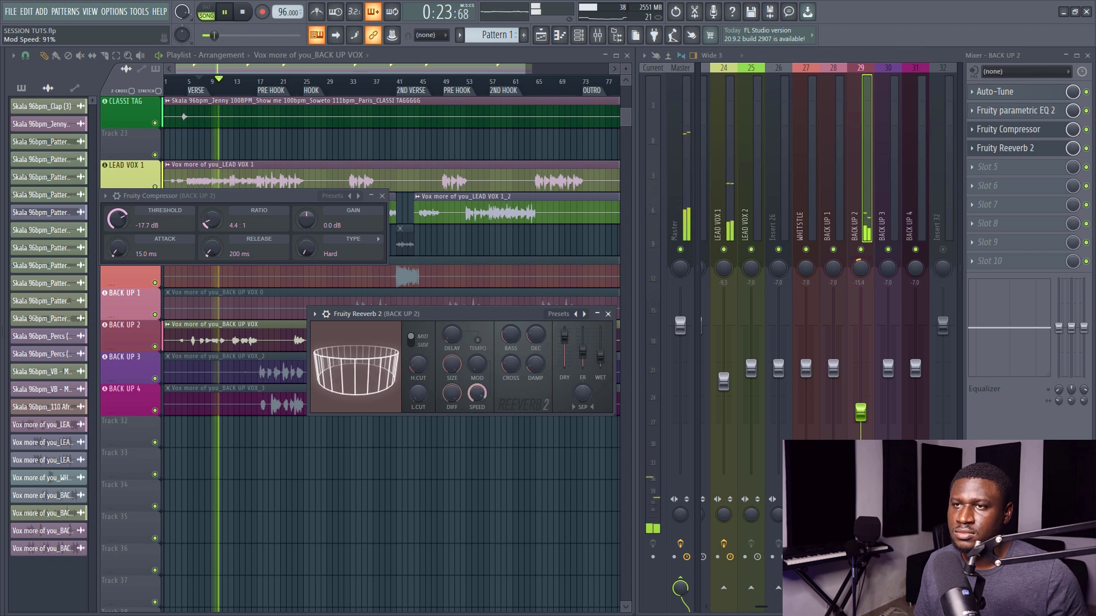
left_click_drag(418, 394, 423, 388)
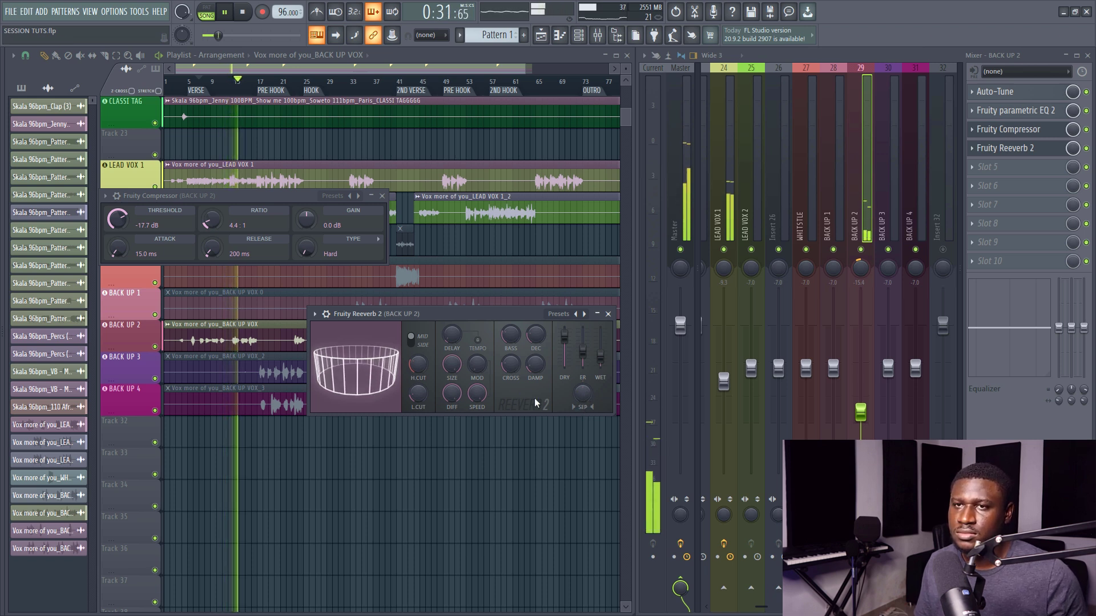
left_click_drag(584, 397, 583, 381)
key("space")
Refine BACK UP 2's Parametric EQ 2 by slightly boosting band 6 and moving the high-pass band to a lower frequency during playback.
right_click(155, 346)
left_click(1027, 110)
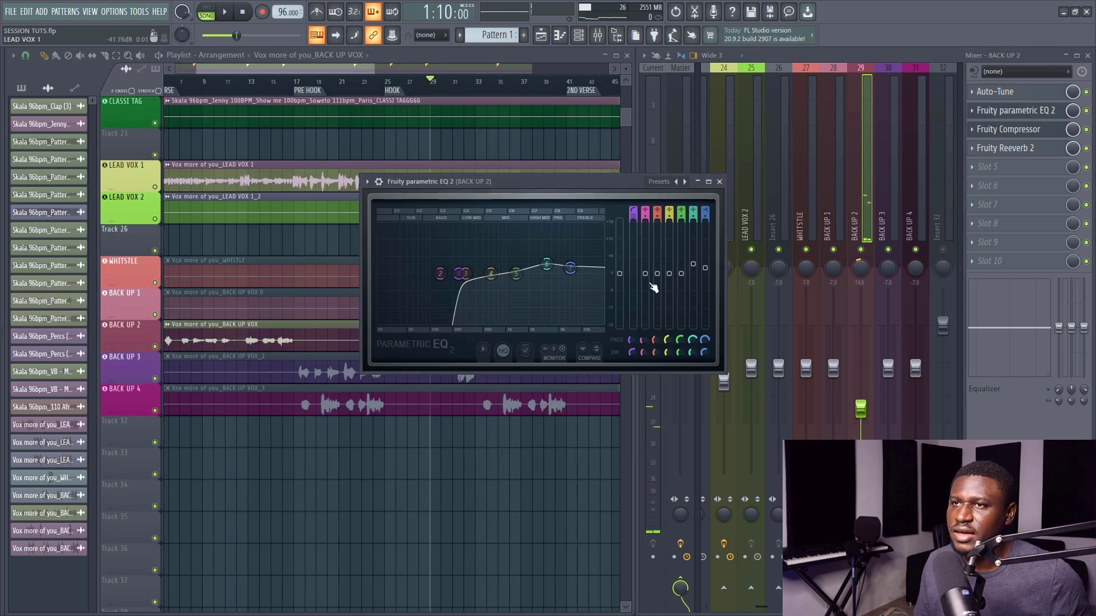
left_click_drag(465, 274, 457, 277)
key("space")
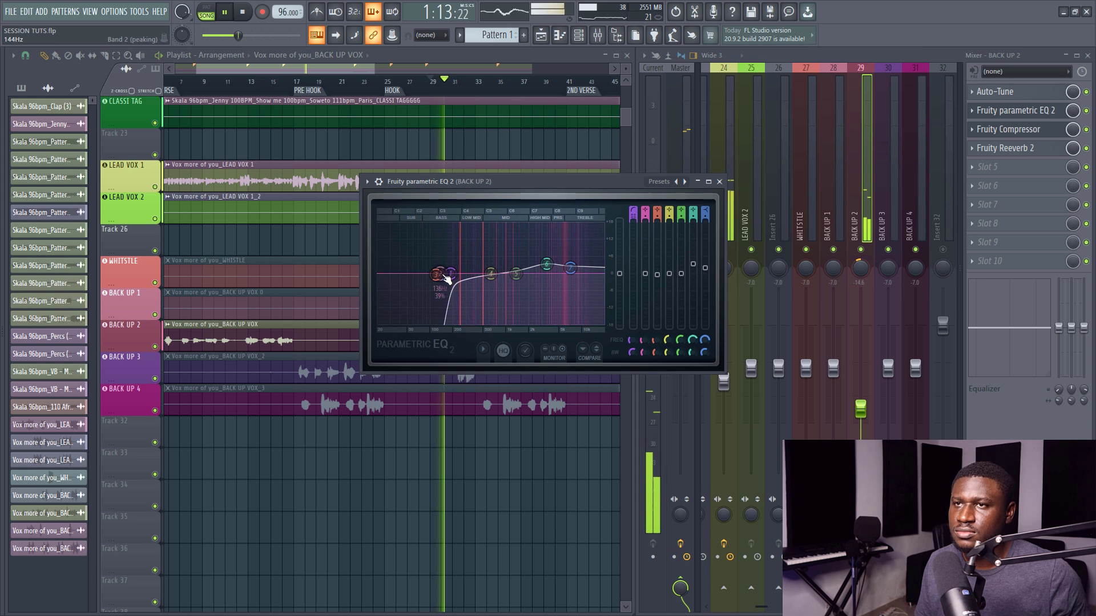
left_click(719, 182)
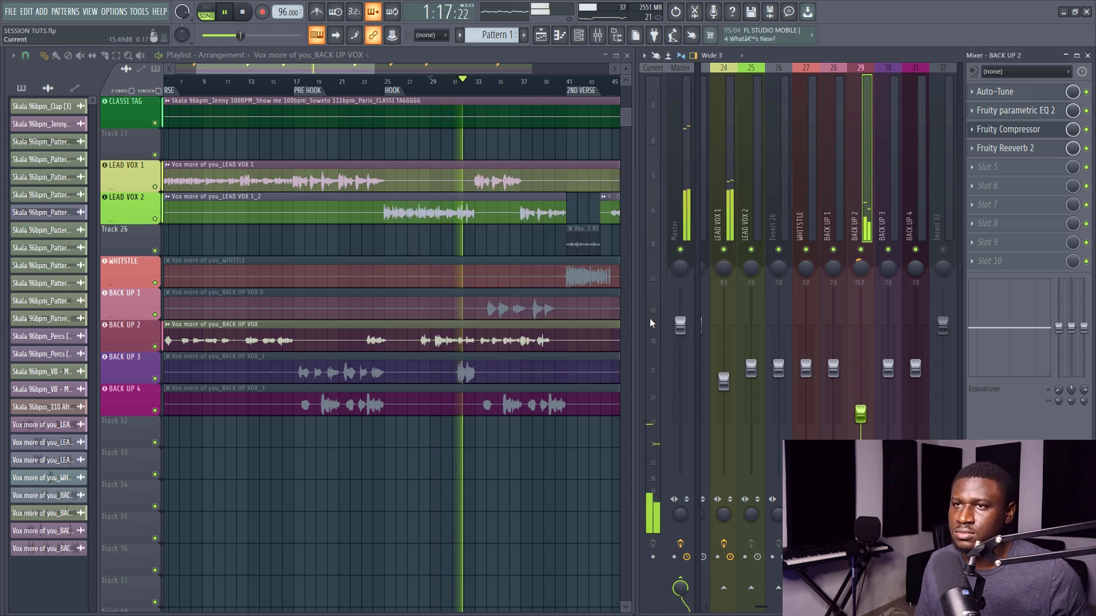
Audition the hook from bar 29 up to the second verse and lower the BACK UP 2 fader to about -16.2 dB.
left_click(431, 90)
scroll(433, 91, "up", 3)
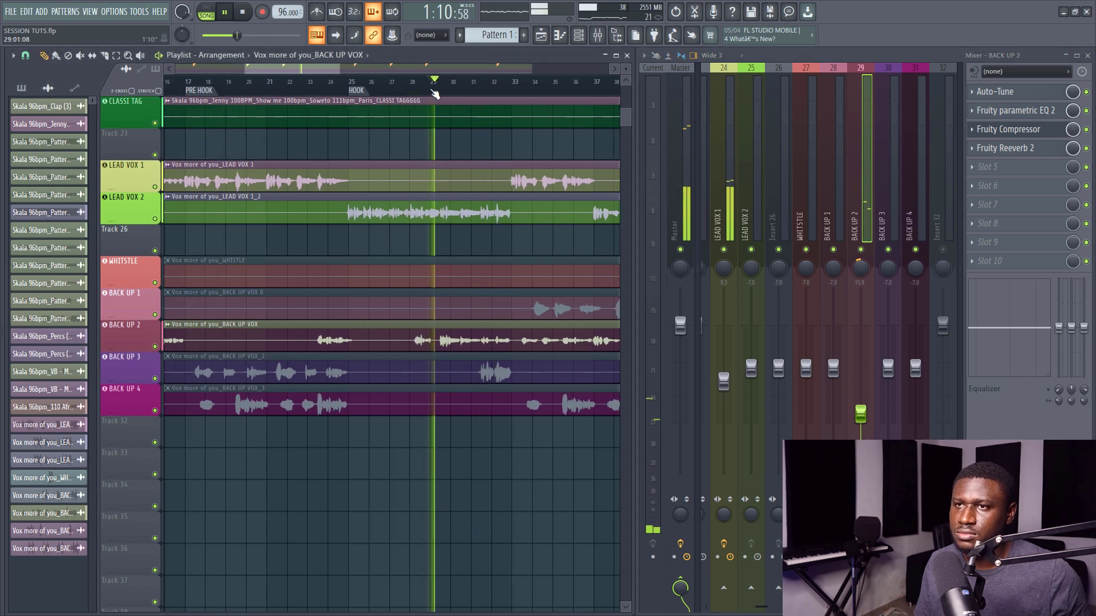
scroll(403, 93, "up", 2)
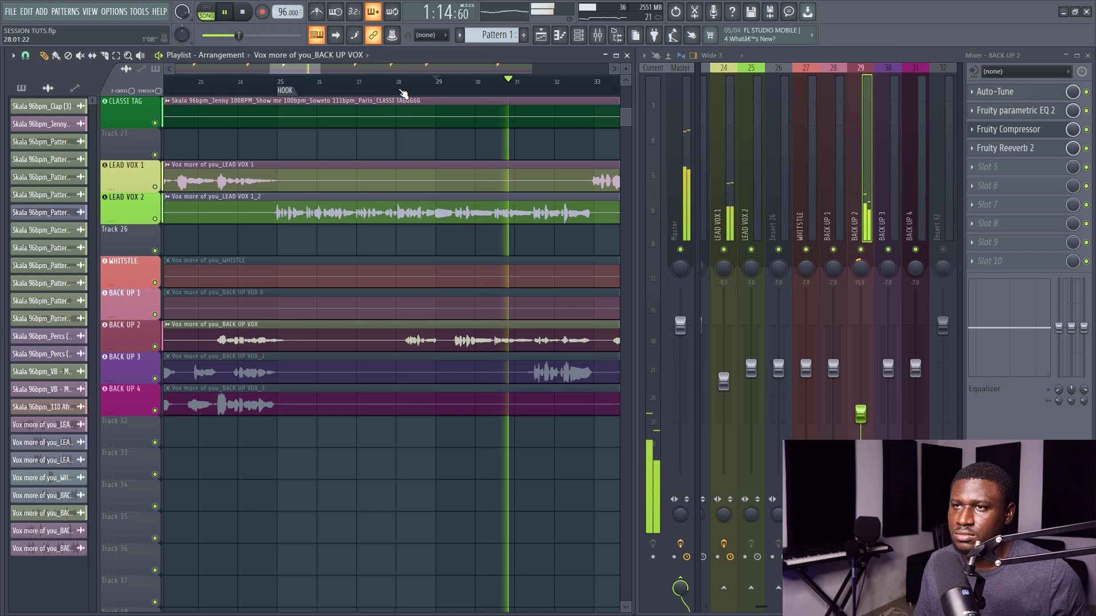
scroll(403, 93, "down", 2)
scroll(403, 93, "down", 1)
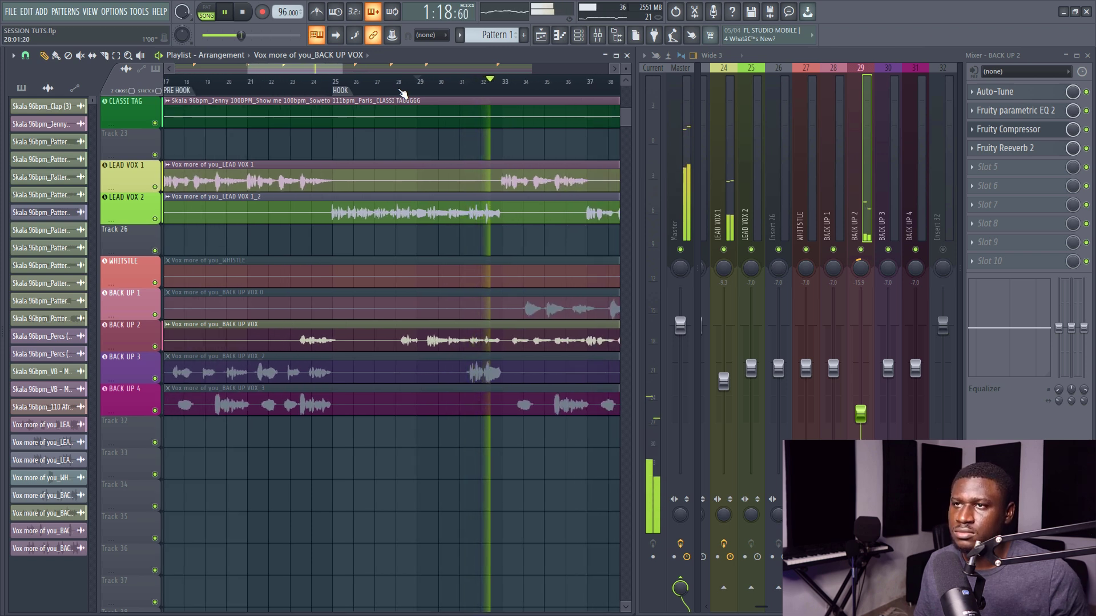
scroll(403, 93, "down", 2)
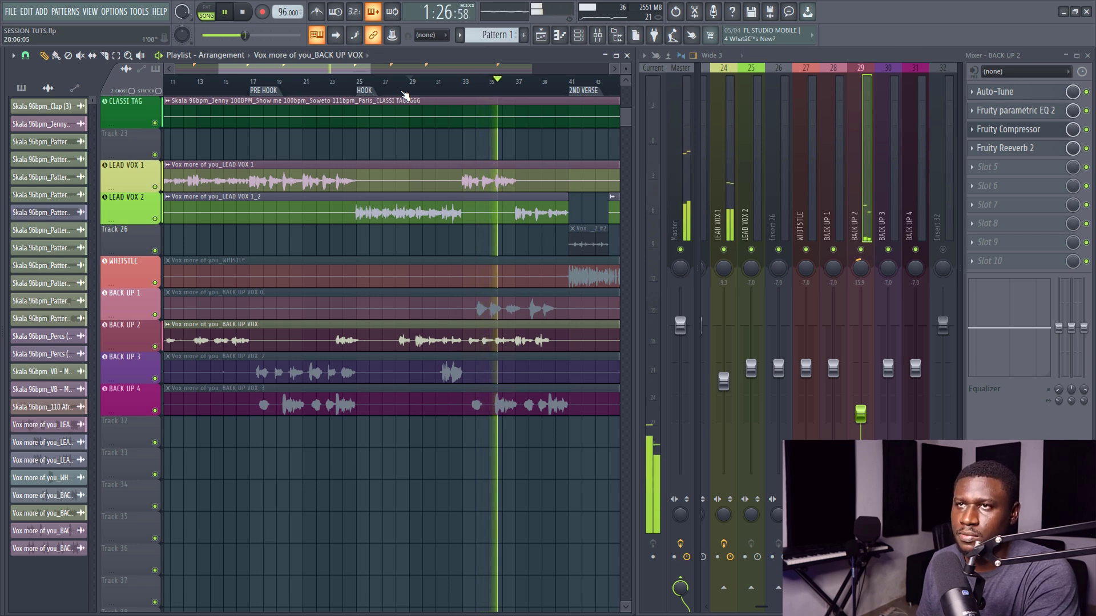
scroll(403, 93, "down", 2)
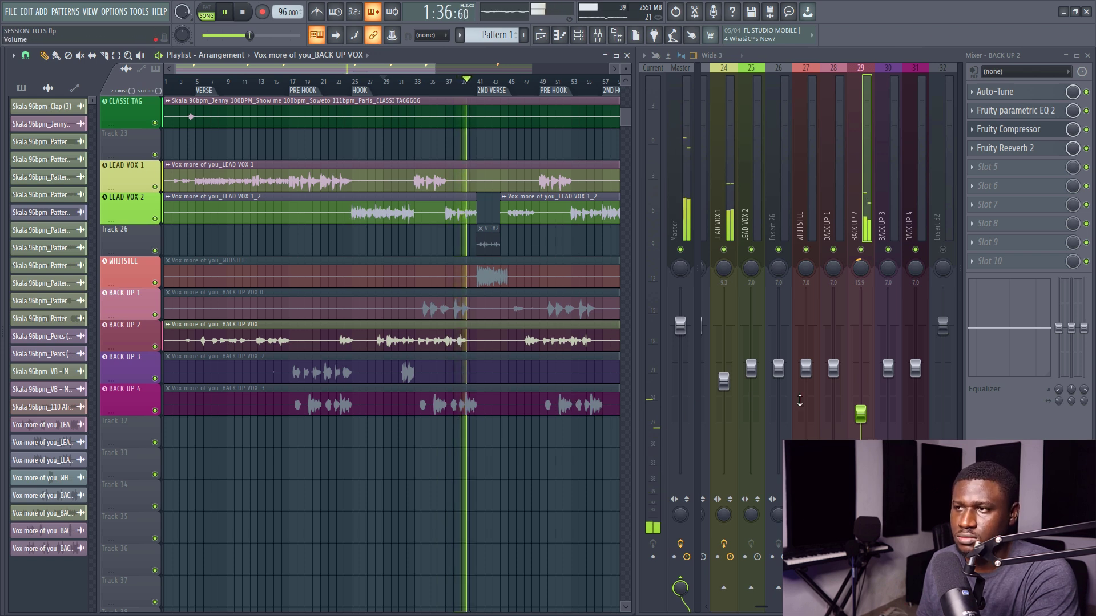
left_click_drag(860, 412, 861, 416)
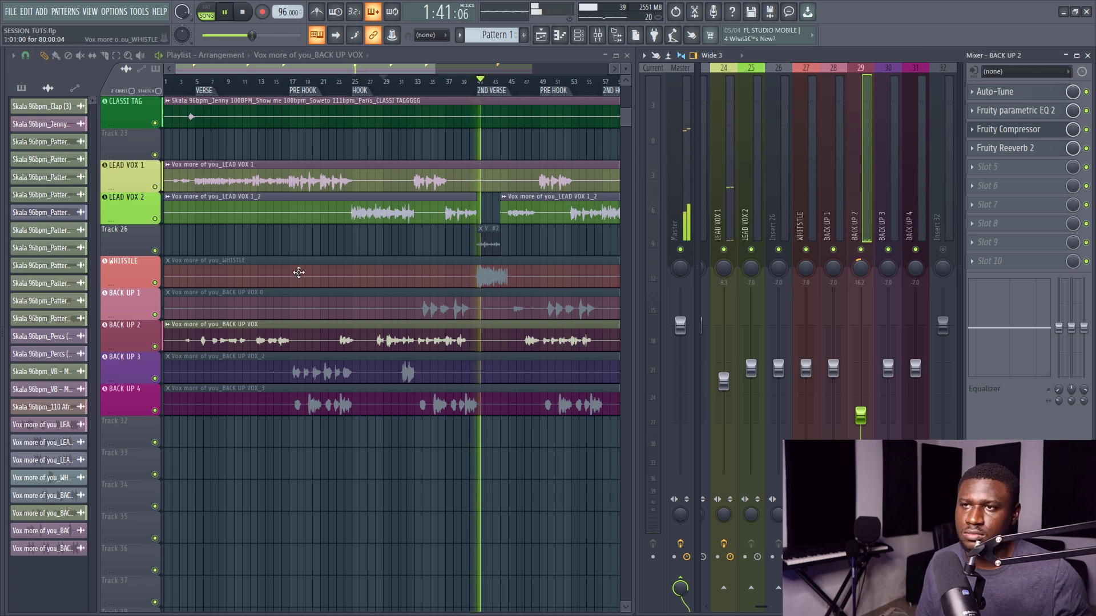
key("space")
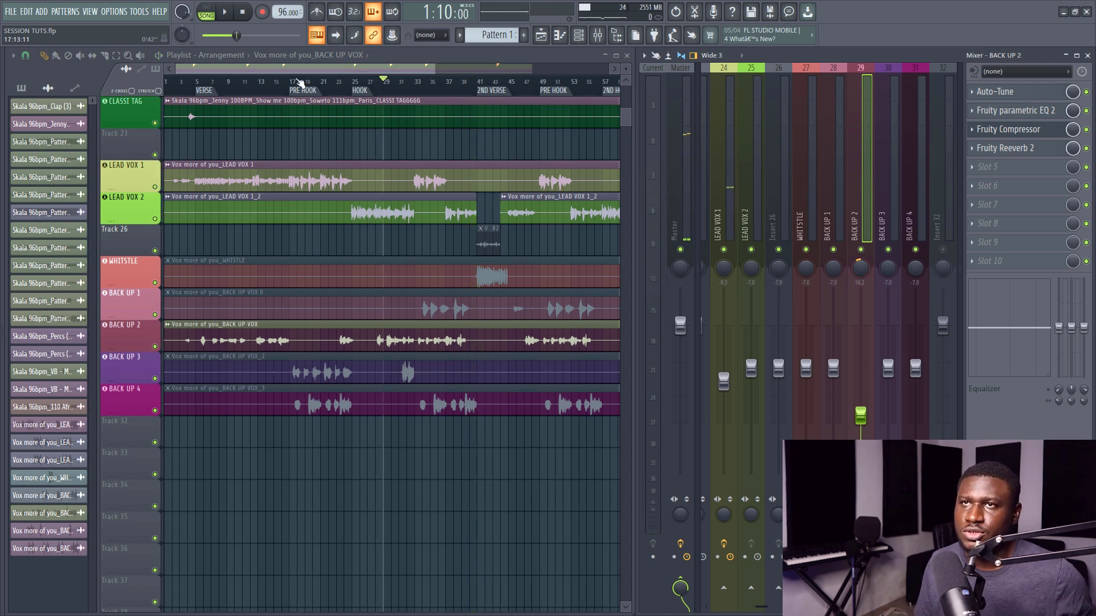
Unmute the BACK UP VOX_2 clip on the BACK UP 3 track and start playback from the pre-hook at bar 17.
left_click(295, 83)
scroll(294, 82, "down", 2)
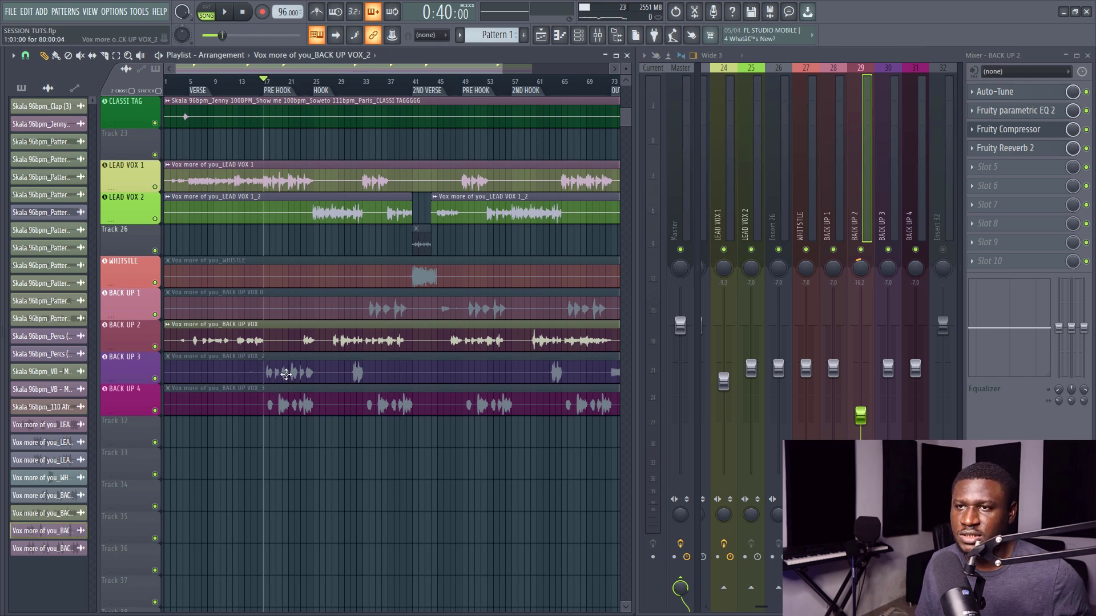
double_click(286, 374)
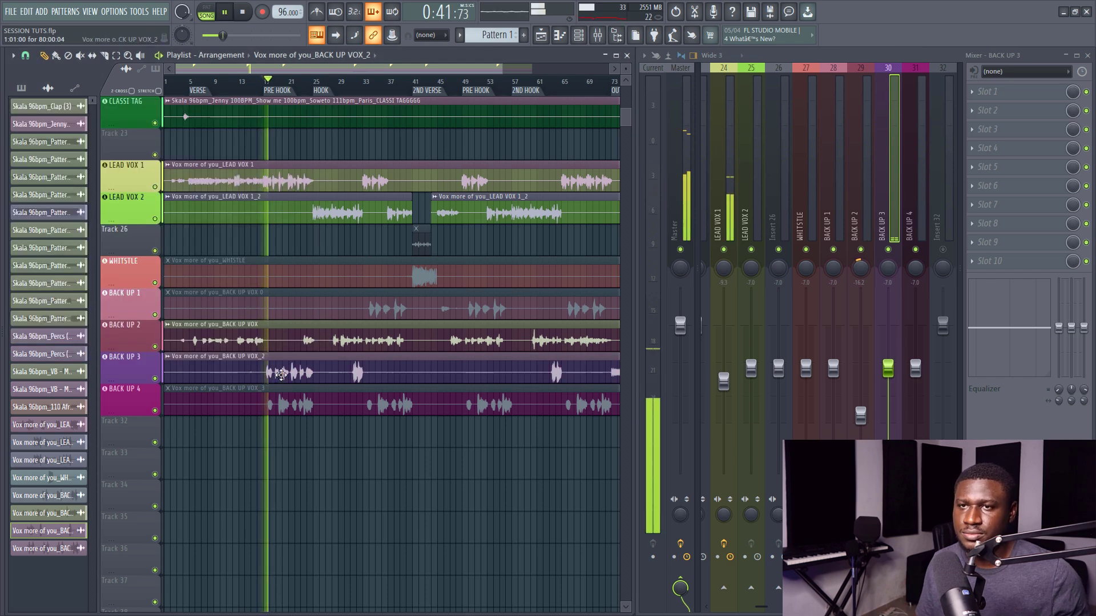
Open the BACK UP VOX_2 clip's channel settings and pan the BACK UP 3 mixer track 29% right during playback.
double_click(281, 375)
scroll(814, 263, "down", 3)
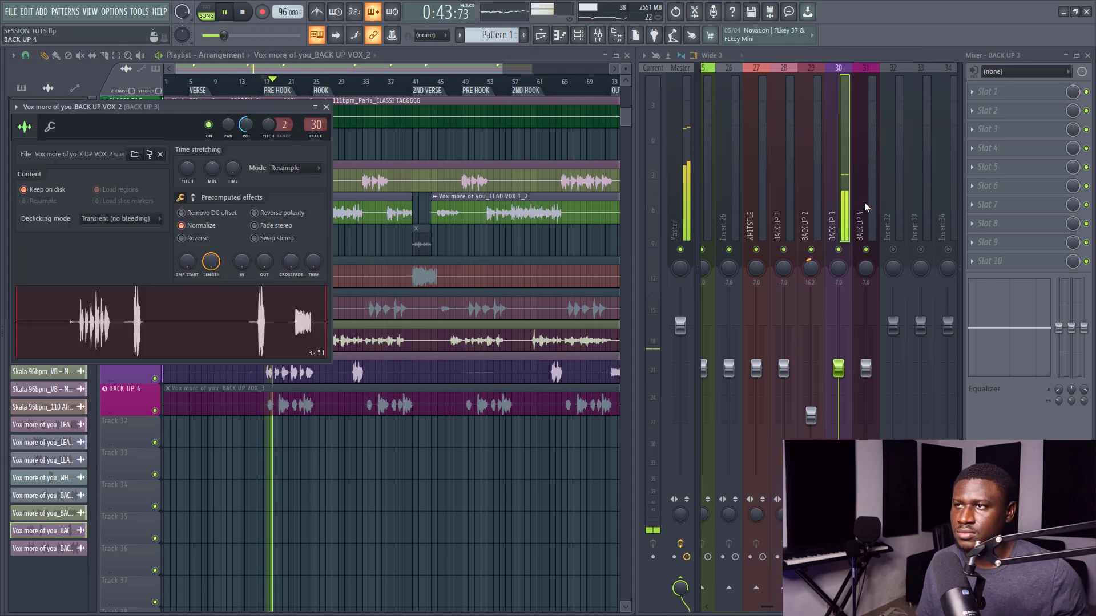
left_click_drag(801, 270, 800, 252)
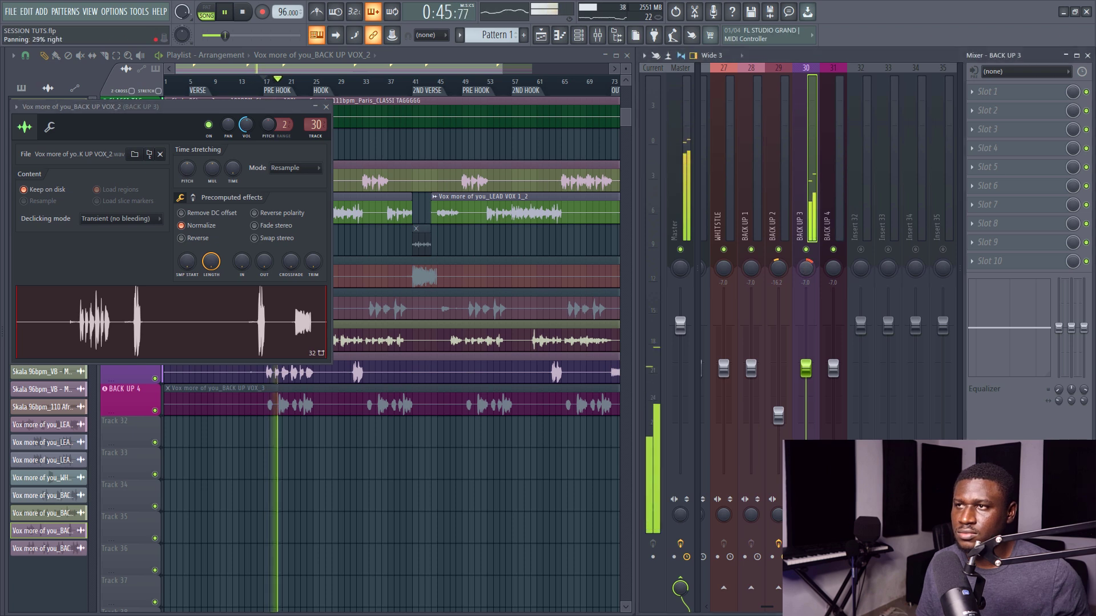
key("space")
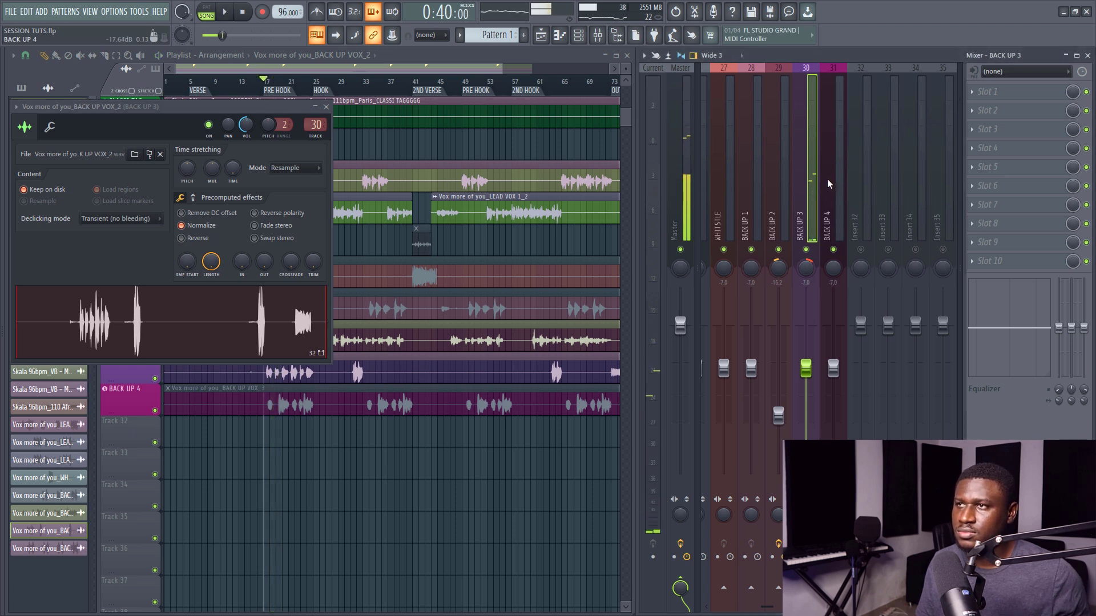
left_click(781, 212)
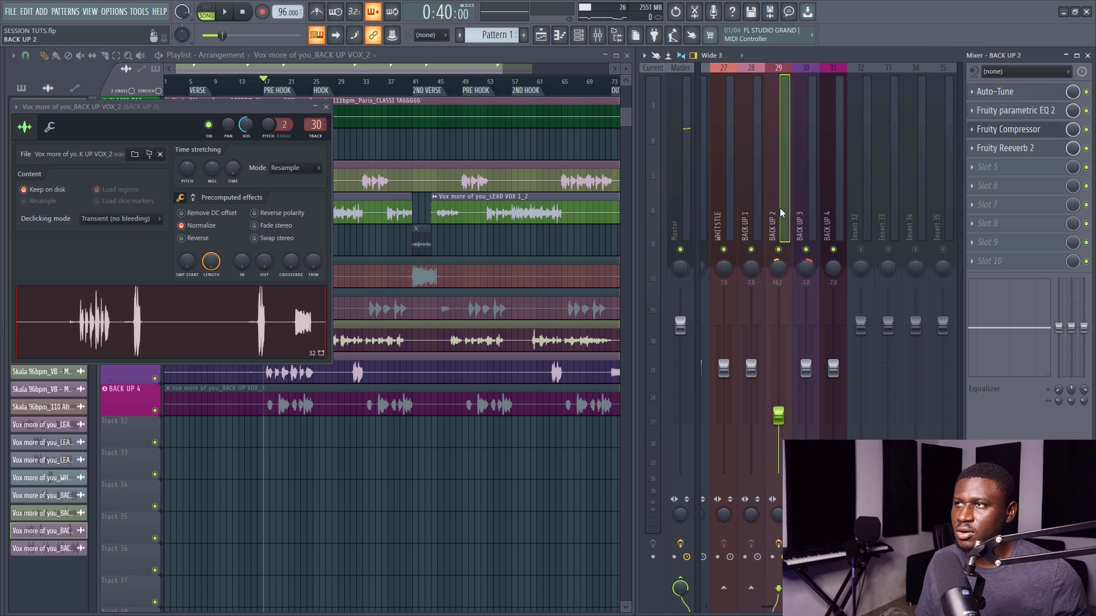
scroll(781, 213, "up", 3)
scroll(785, 217, "down", 3)
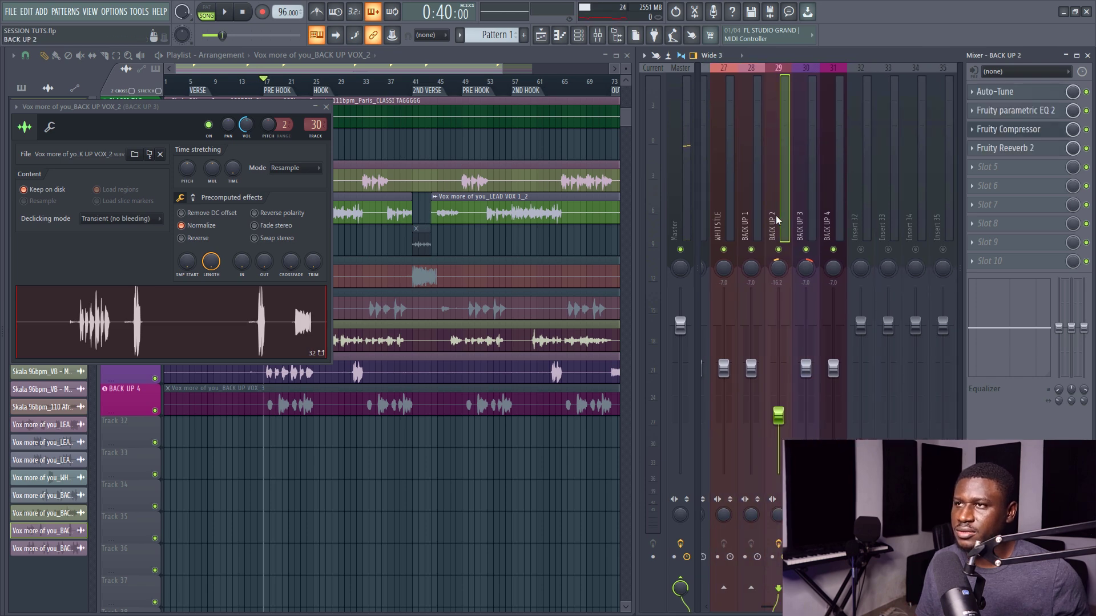
right_click(775, 218)
left_click(815, 138)
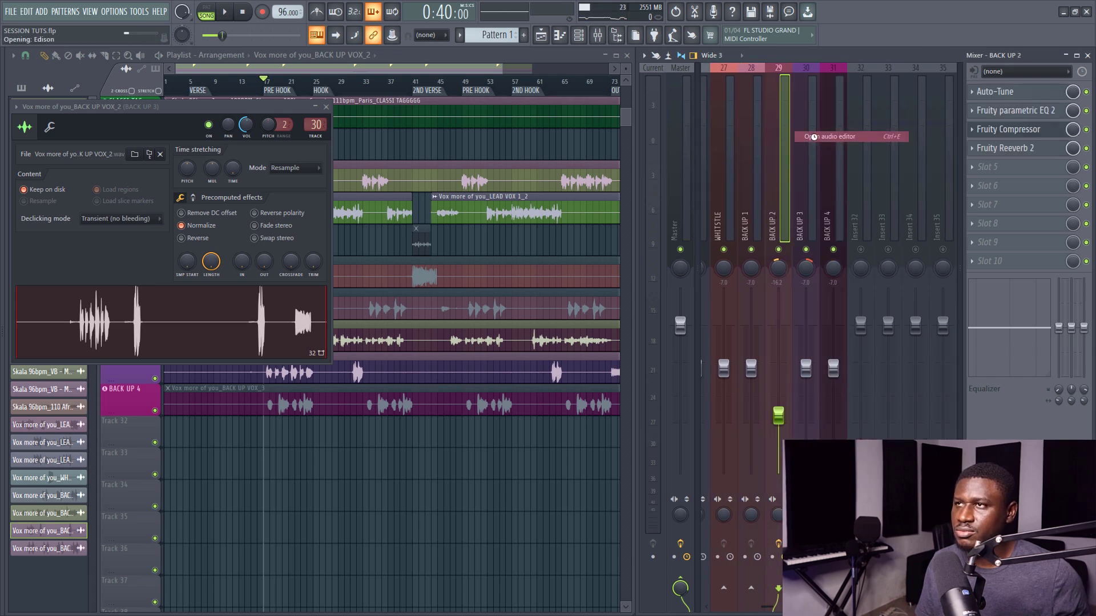
left_click(972, 167)
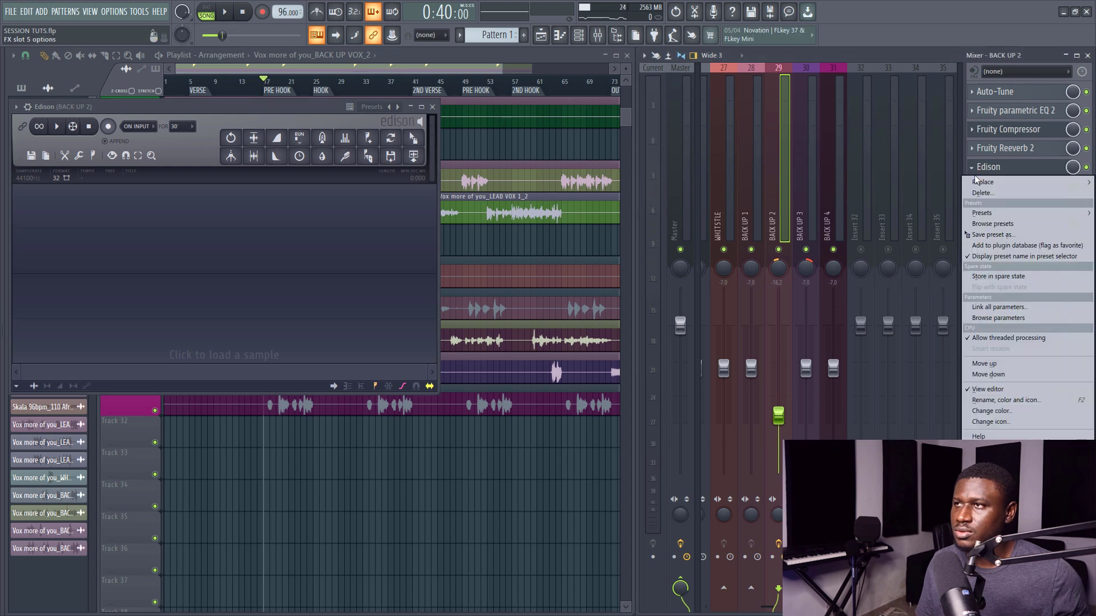
left_click(976, 195)
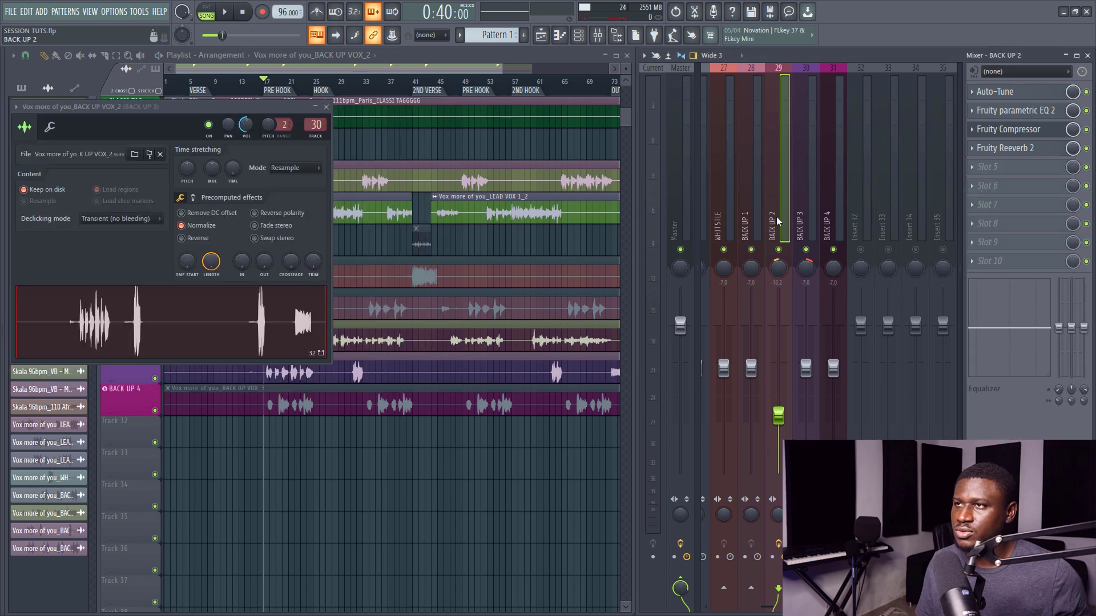
Copy the BACK UP 2 mixer track's state onto the BACK UP 3 track, rename it BACK UP 3 and close the channel settings.
right_click(777, 221)
mouse_move(811, 131)
left_click_drag(925, 138, 803, 214)
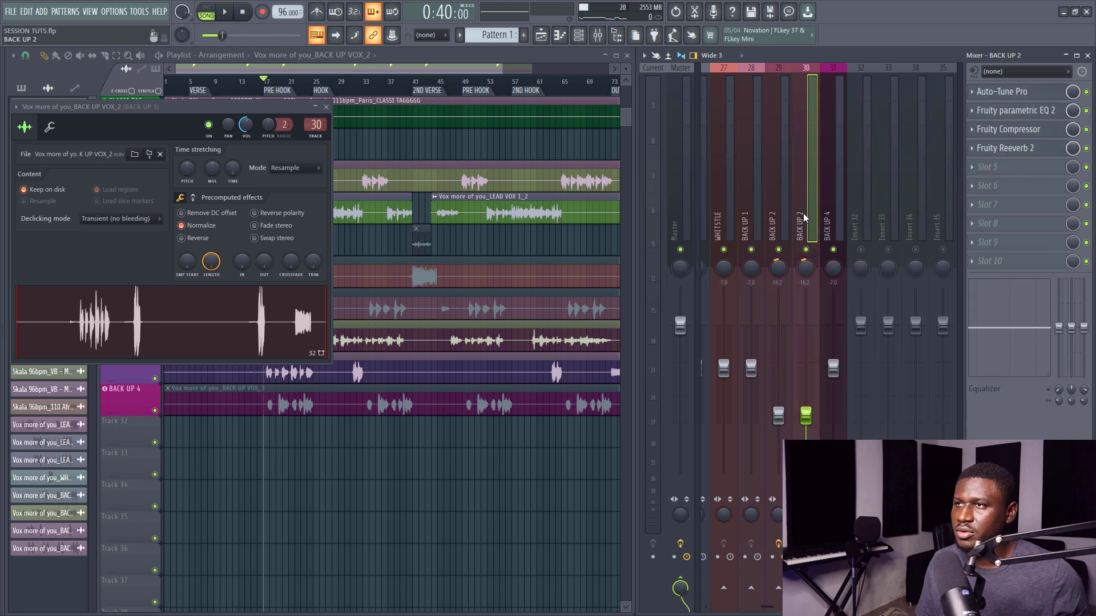
right_click(803, 213)
left_click(848, 89)
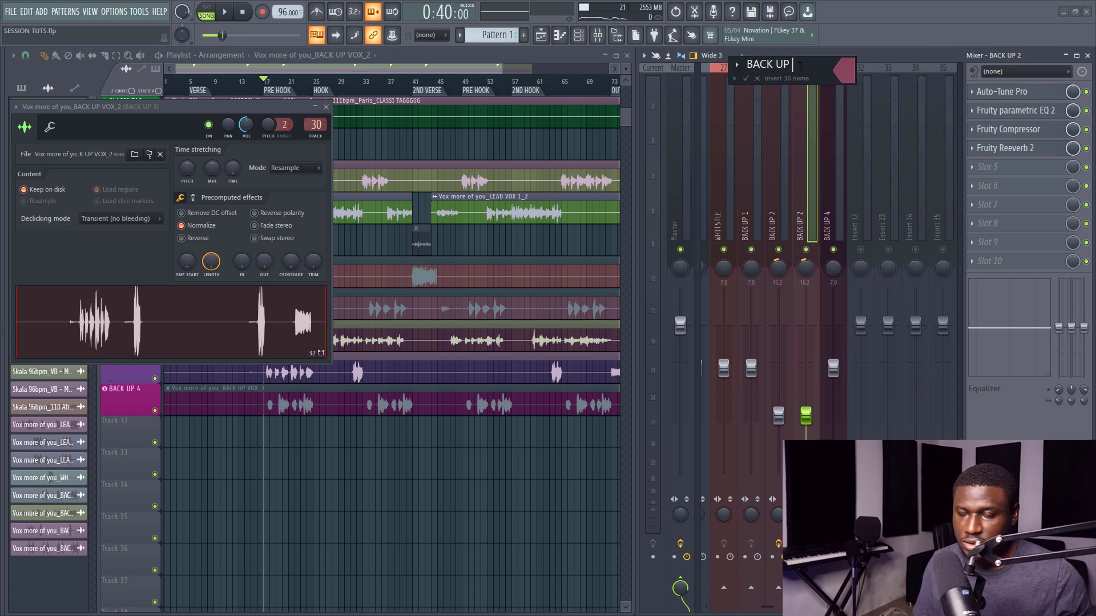
type("3")
key("Return")
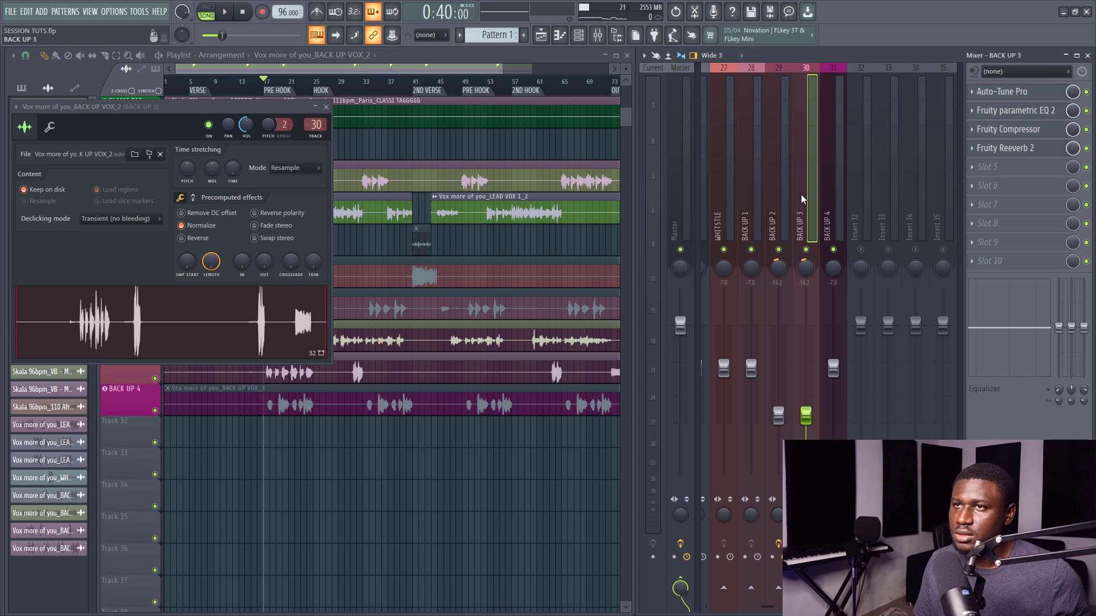
left_click(326, 107)
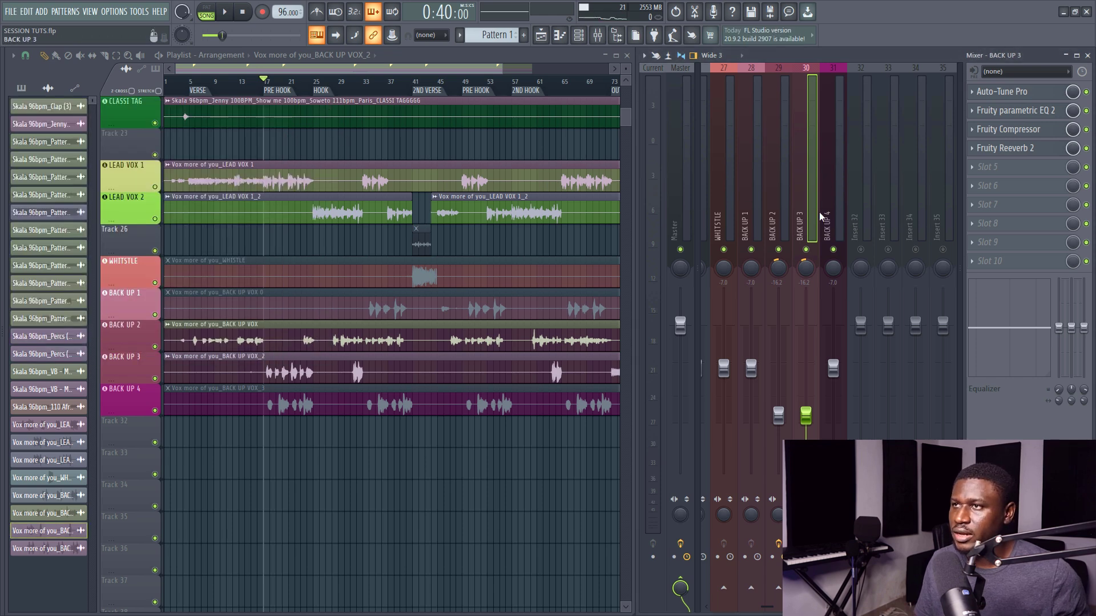
Play the pre-hook from bar 17, pan BACK UP 3 to the right and raise its fader to about -14.5 dB.
key("space")
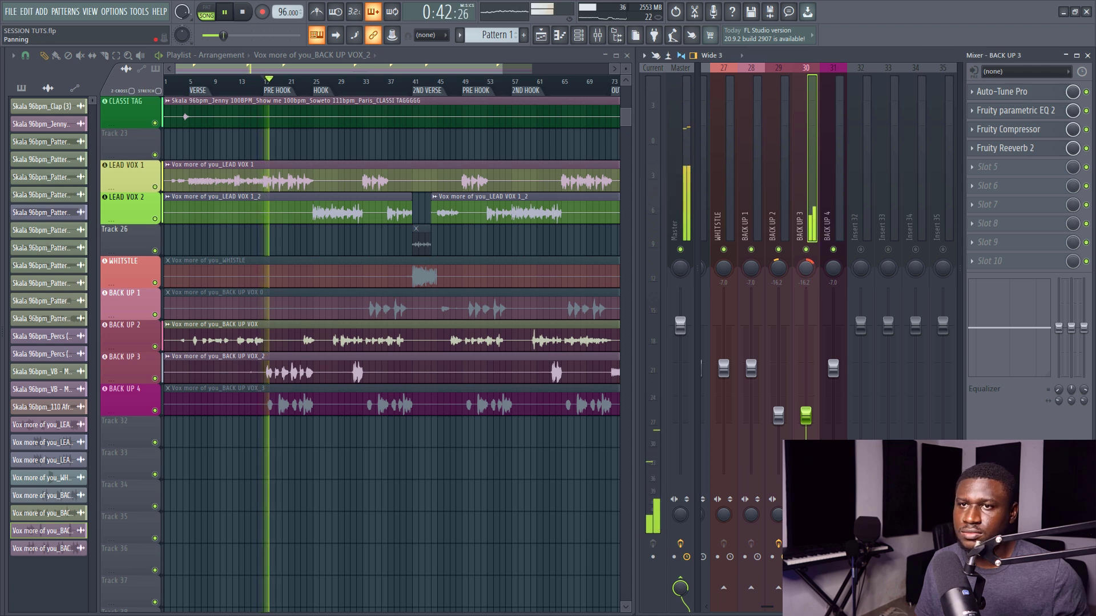
left_click_drag(811, 421, 809, 411)
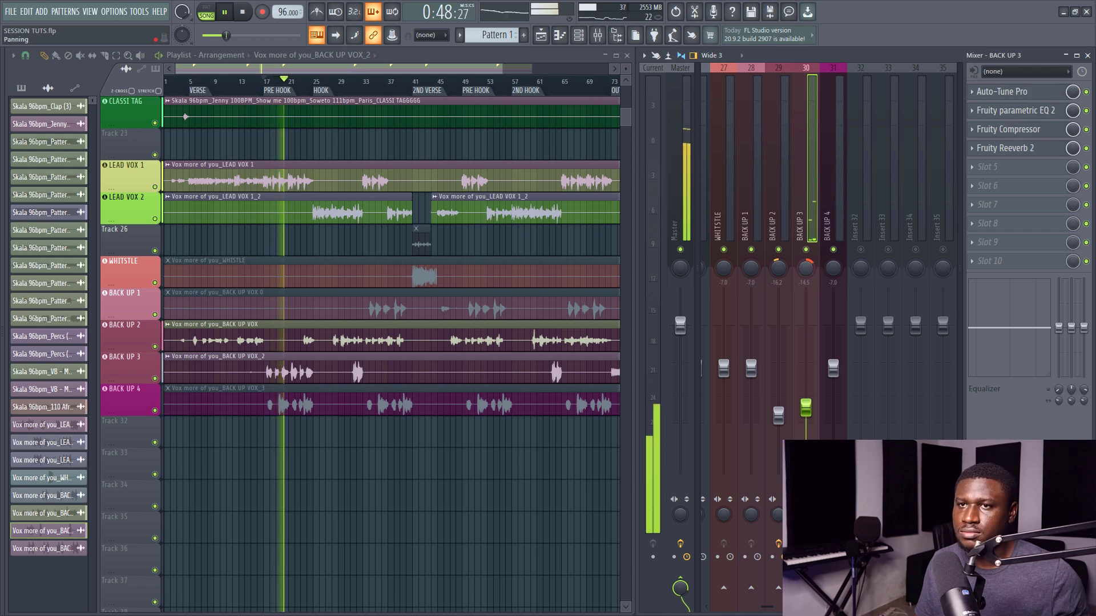
scroll(236, 89, "up", 1)
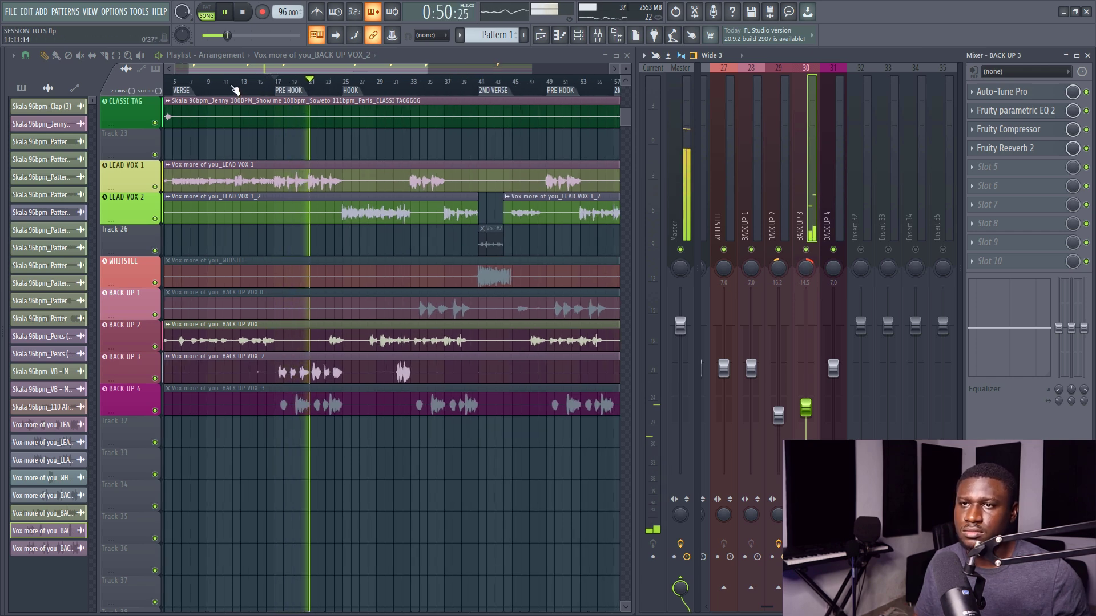
scroll(235, 90, "up", 3)
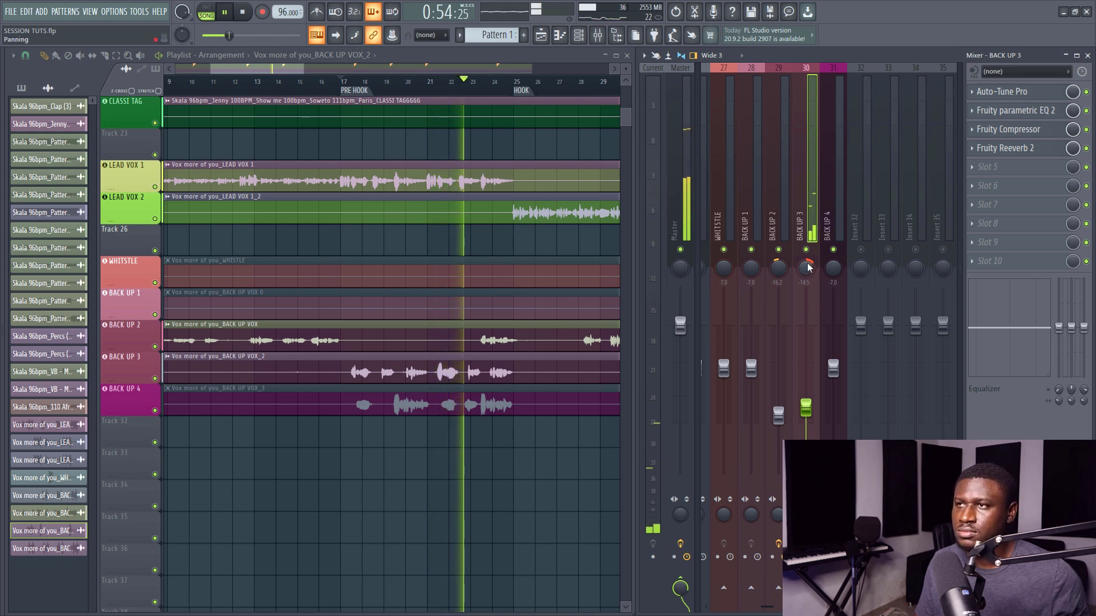
scroll(378, 93, "down", 3)
key("space")
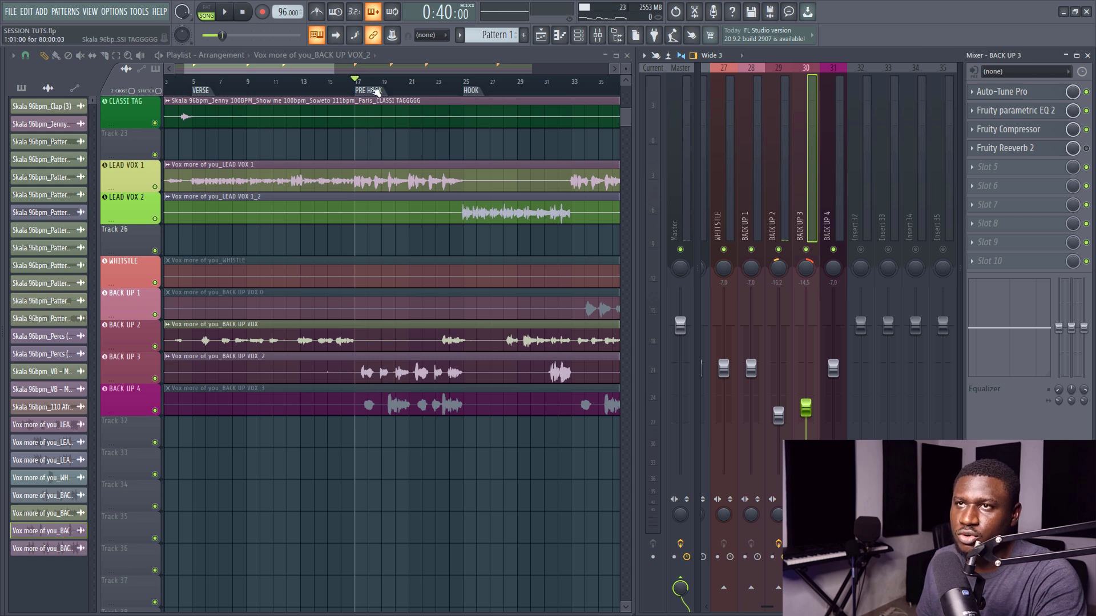
scroll(372, 90, "down", 4)
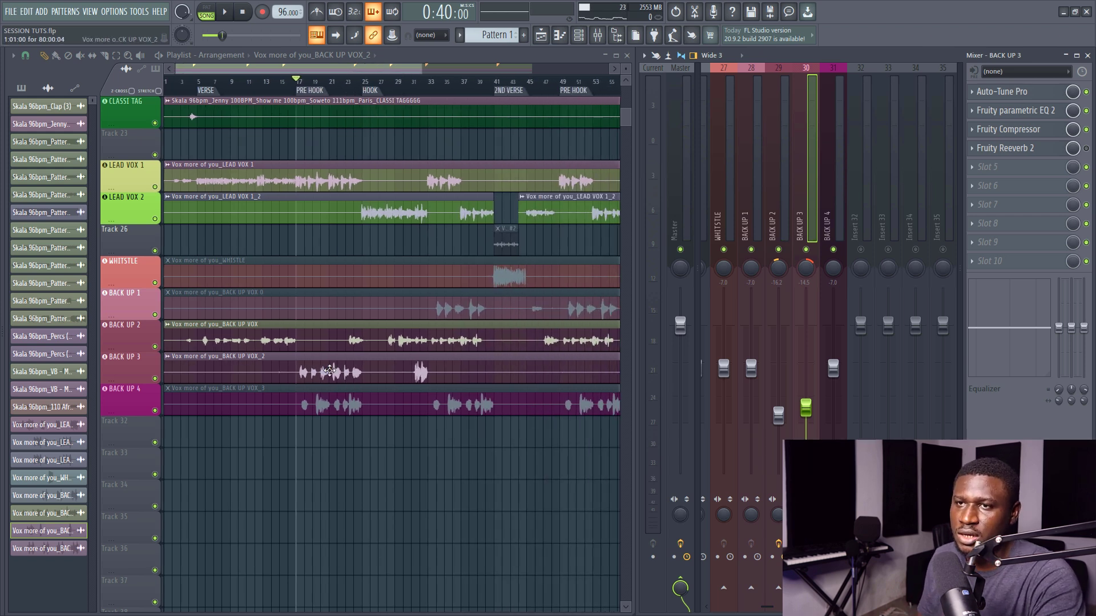
Copy the BACK UP 3 mixer track's state onto the BACK UP 4 mixer track and unmute the BACK UP VOX_3 clip.
double_click(303, 404)
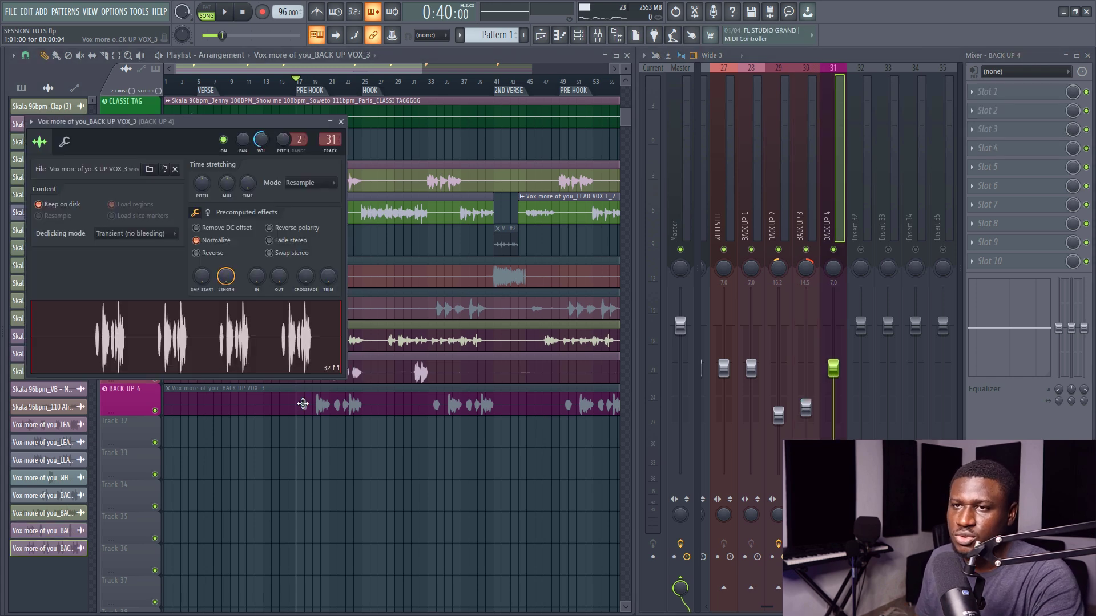
right_click(804, 209)
mouse_move(847, 179)
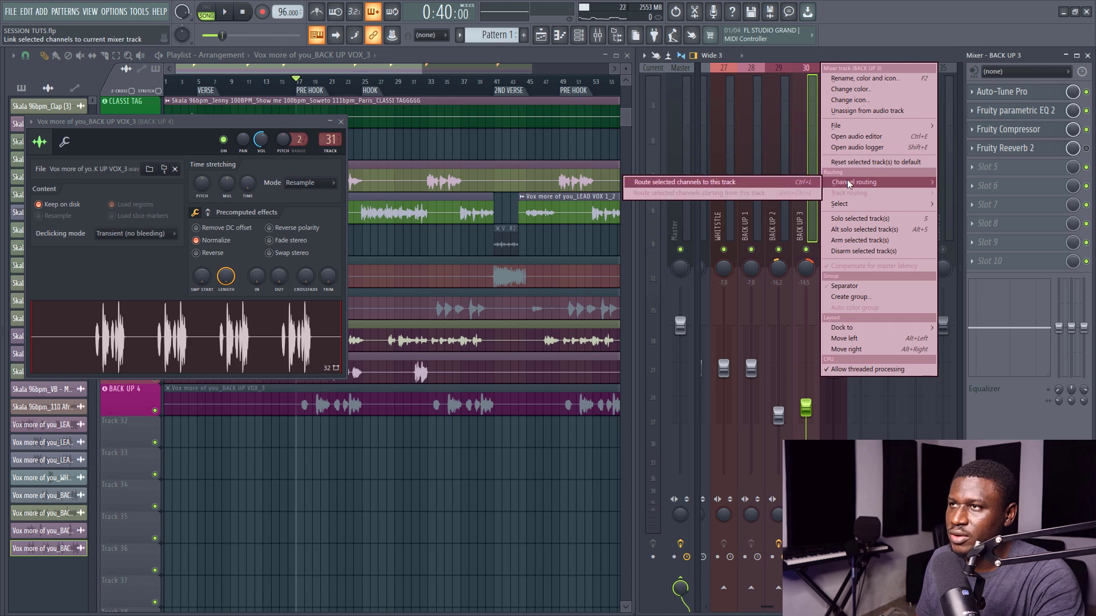
mouse_move(868, 122)
left_click_drag(986, 136, 829, 217)
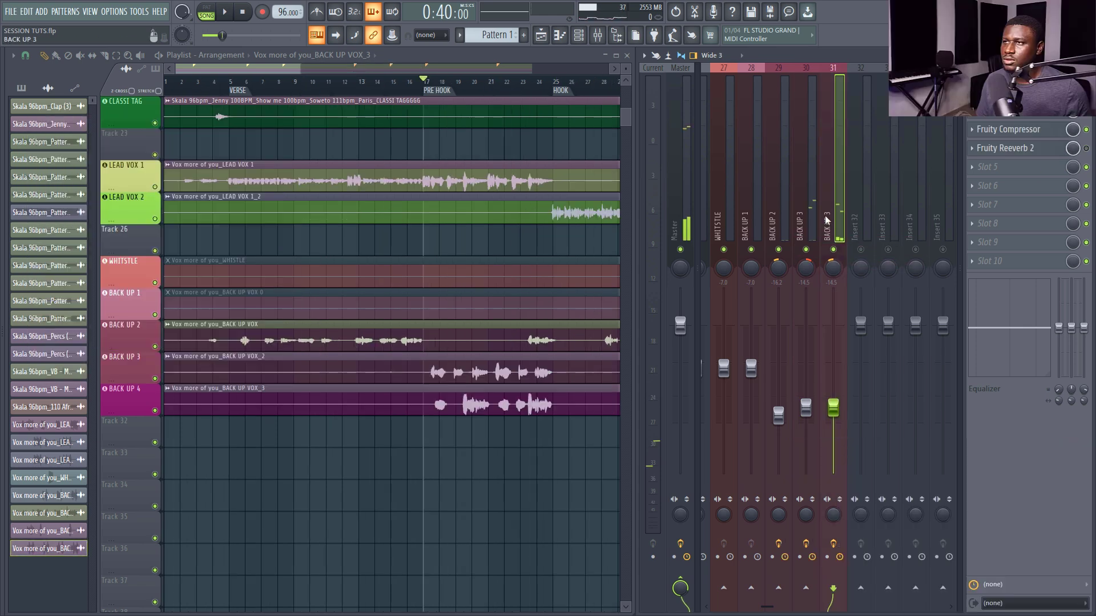
Rename mixer Insert 32 to HARMONIES and give it a very light colour.
left_click(862, 218)
right_click(859, 215)
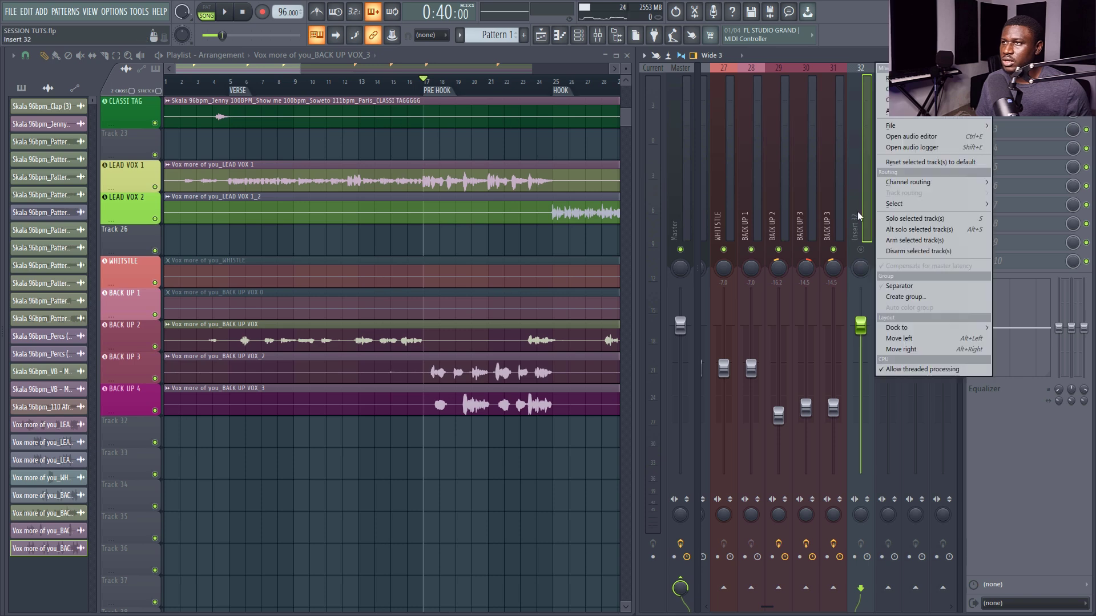
left_click(891, 78)
type("HHARMONIES")
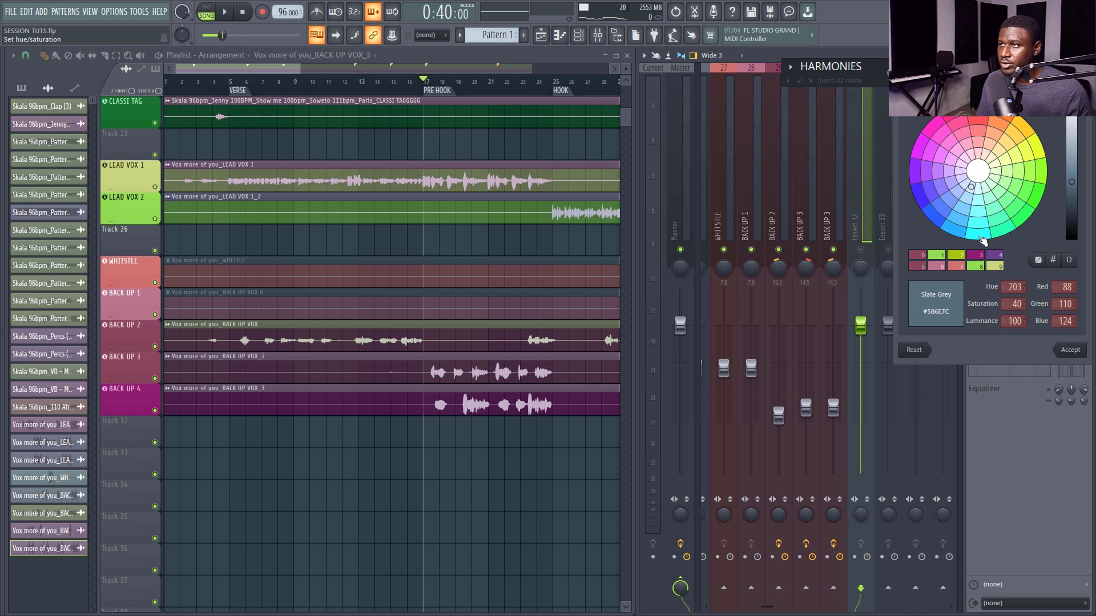
left_click(977, 234)
left_click_drag(1071, 152, 1071, 103)
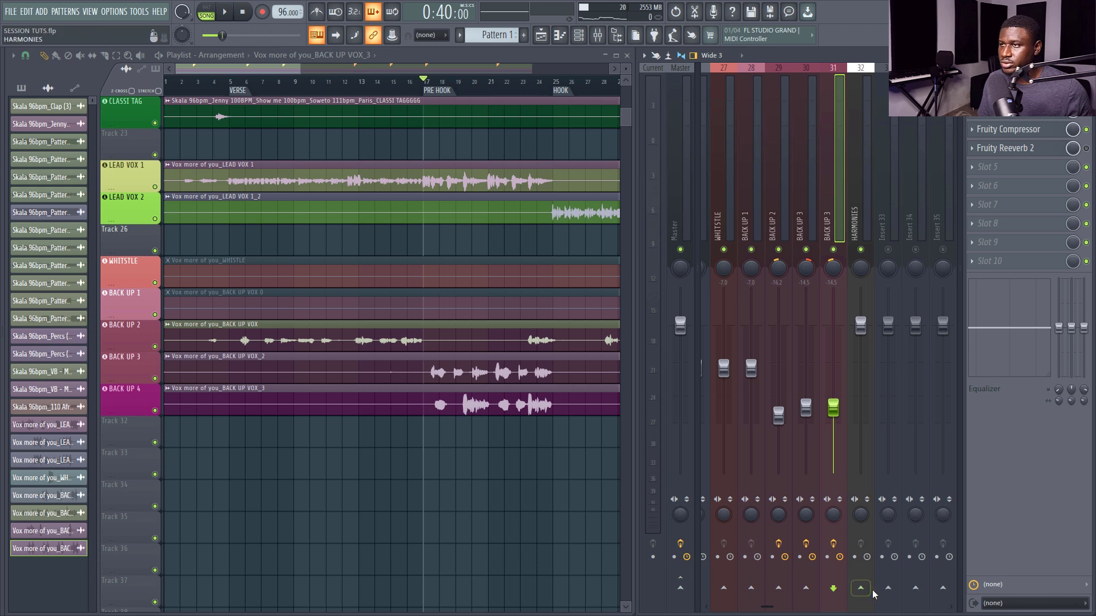
Route mixer tracks 30 and 31 only to HARMONIES and lower the HARMONIES fader to about -2.2 dB during playback.
left_click(814, 194)
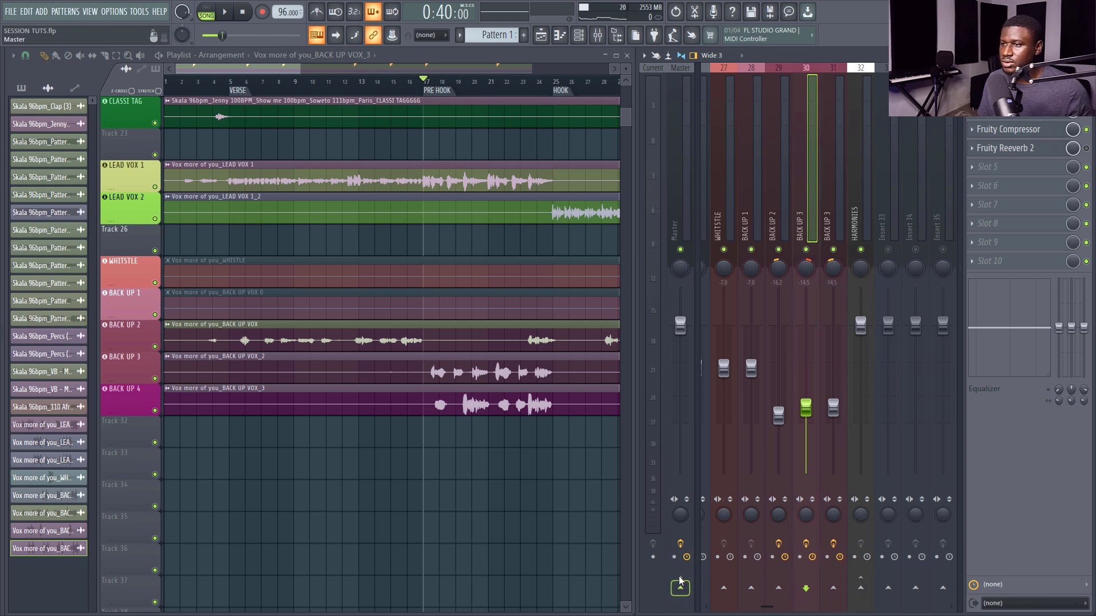
left_click(871, 591)
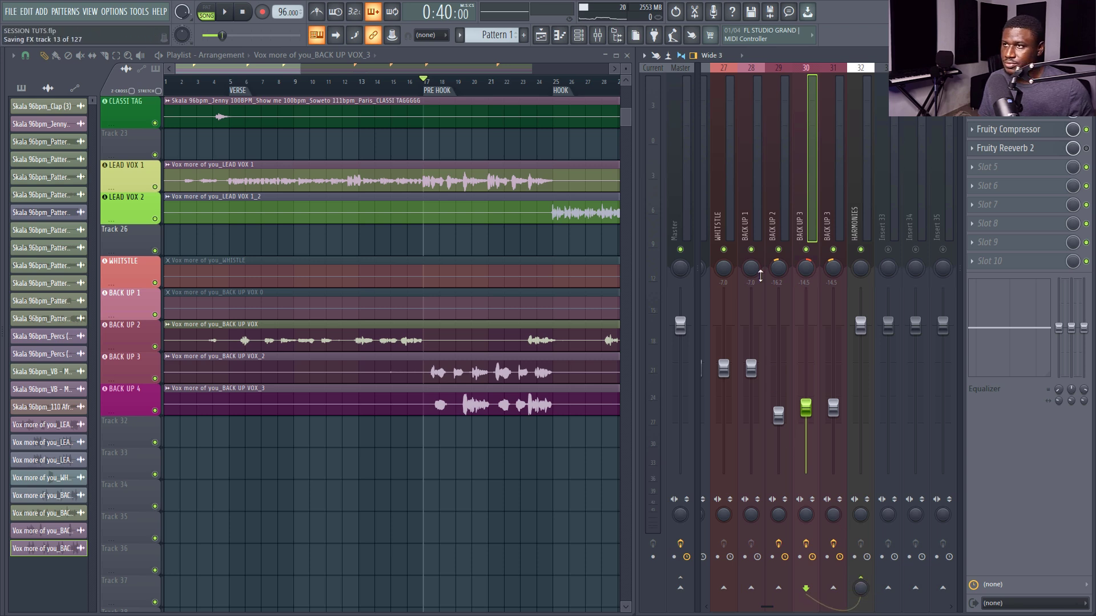
key("space")
left_click(861, 204)
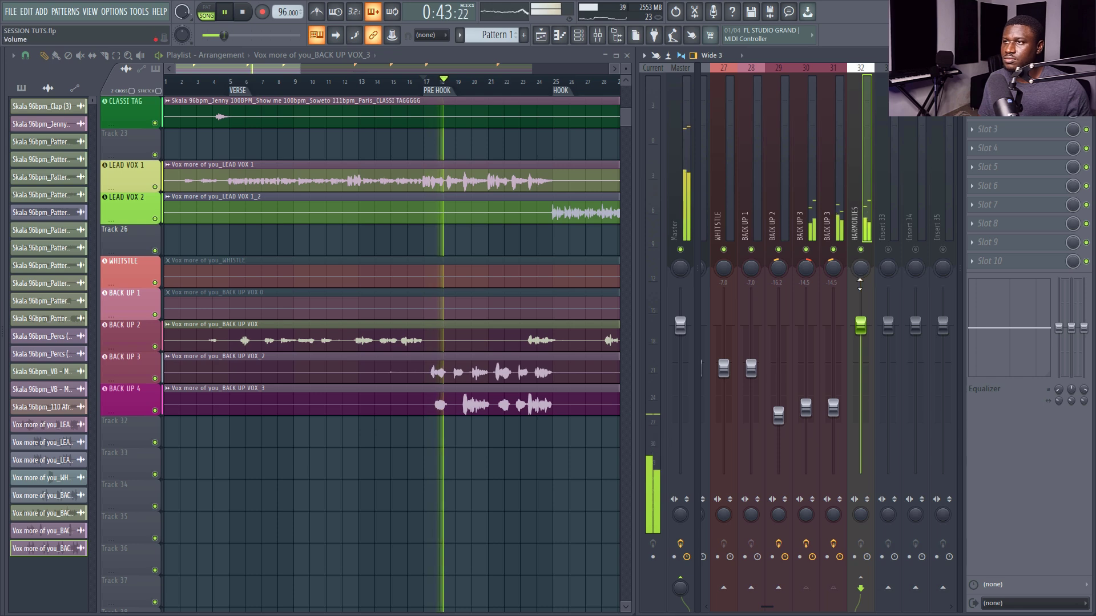
left_click_drag(867, 326, 866, 345)
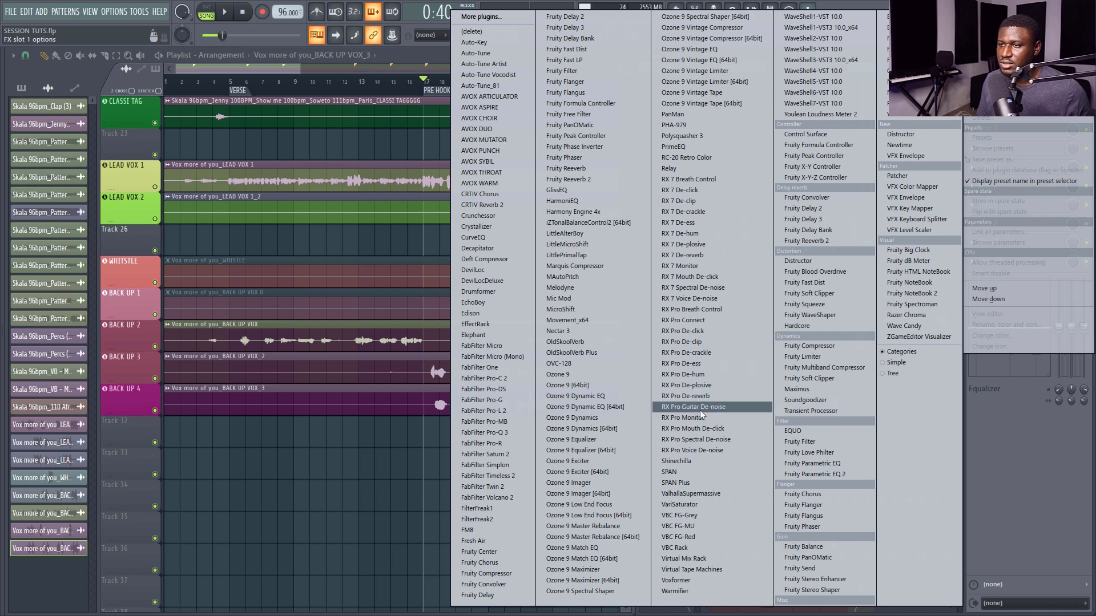
Load Virtual Mix Rack on the HARMONIES track with the Airy Vocals 1 factory preset and start playback.
left_click(675, 559)
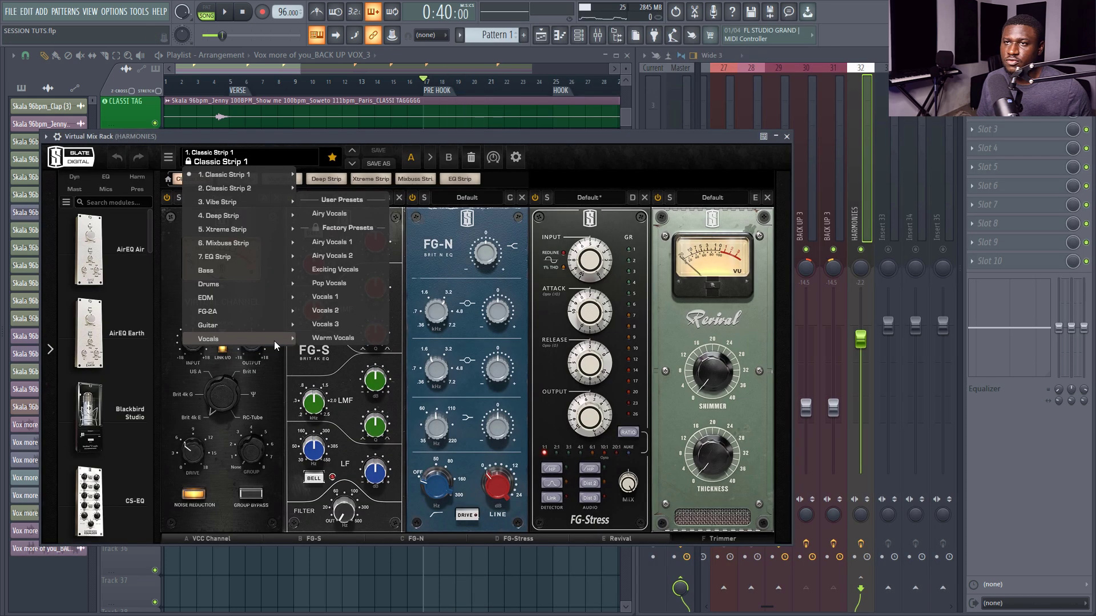
left_click(343, 243)
key("space")
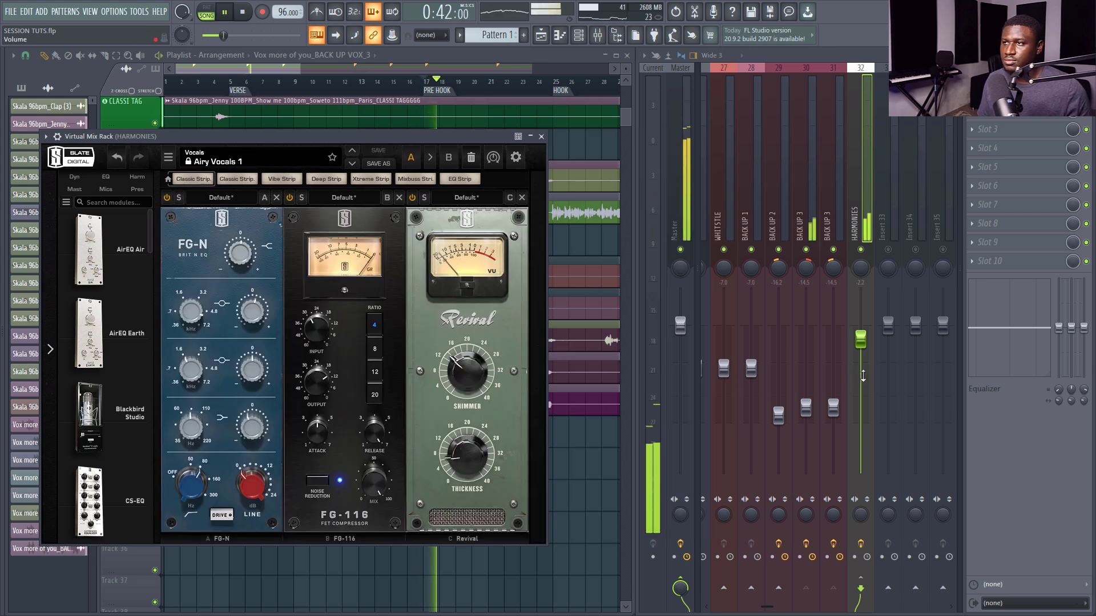
Close Virtual Mix Rack and balance the HARMONIES fader at about -8 dB while playing the pre-hook.
left_click_drag(861, 341, 861, 368)
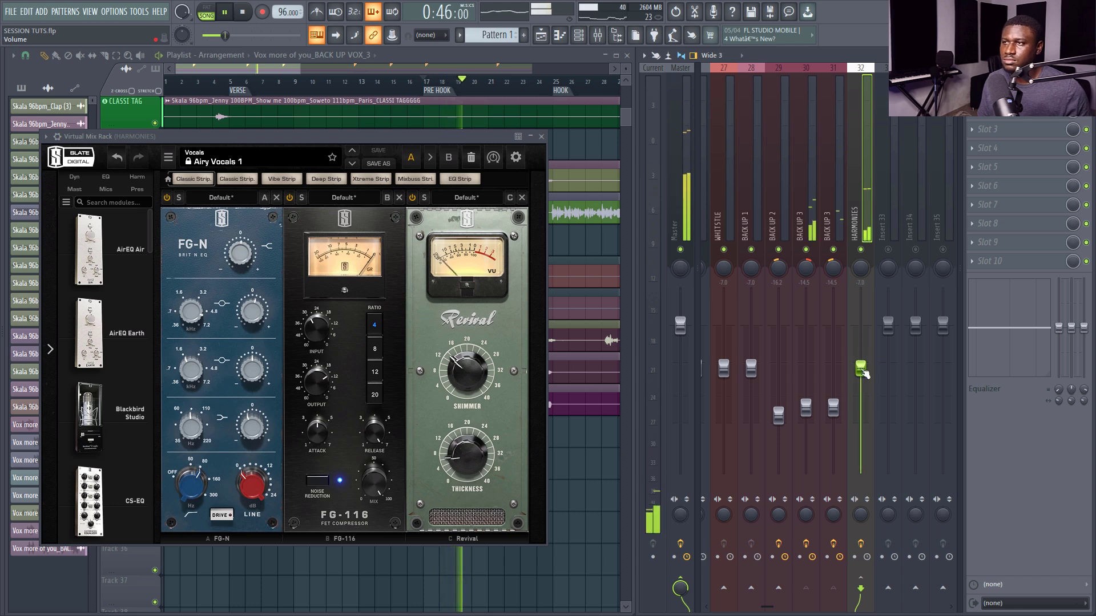
left_click(541, 136)
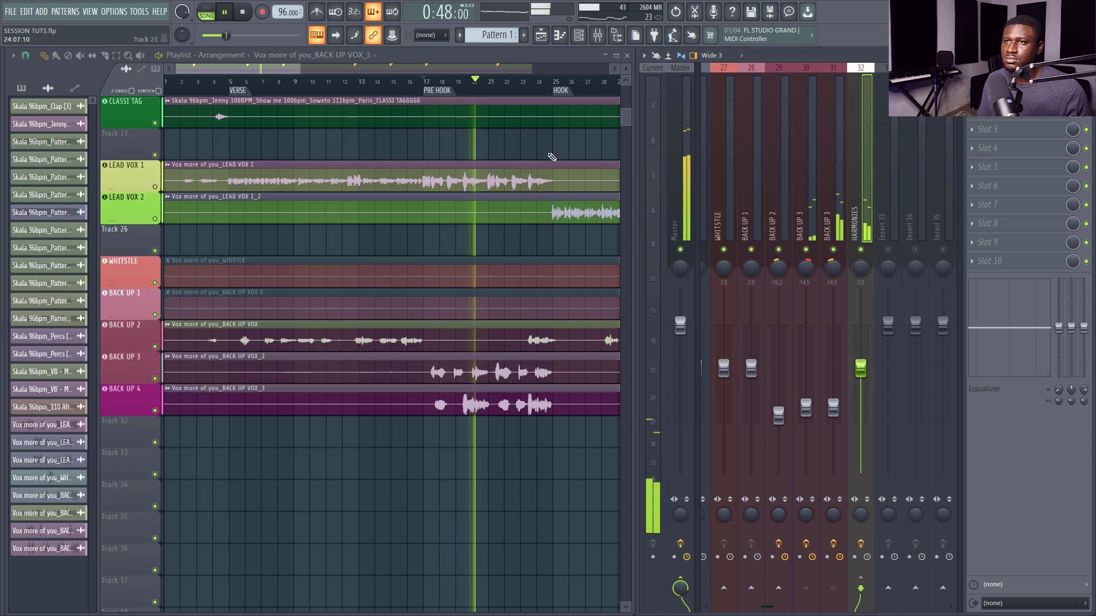
left_click_drag(860, 368, 861, 376)
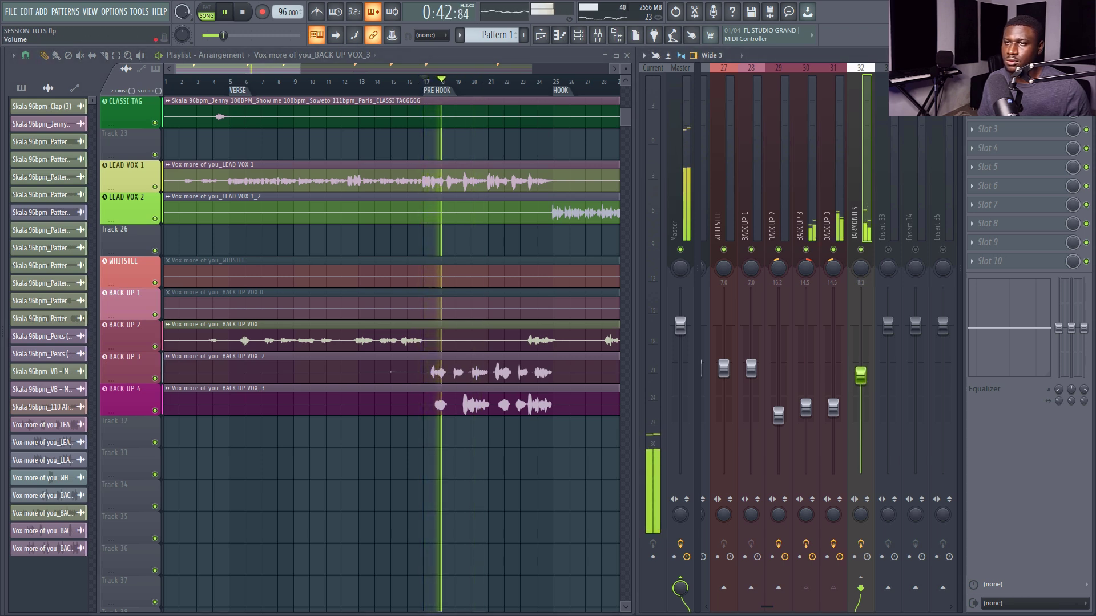
left_click_drag(860, 375, 860, 388)
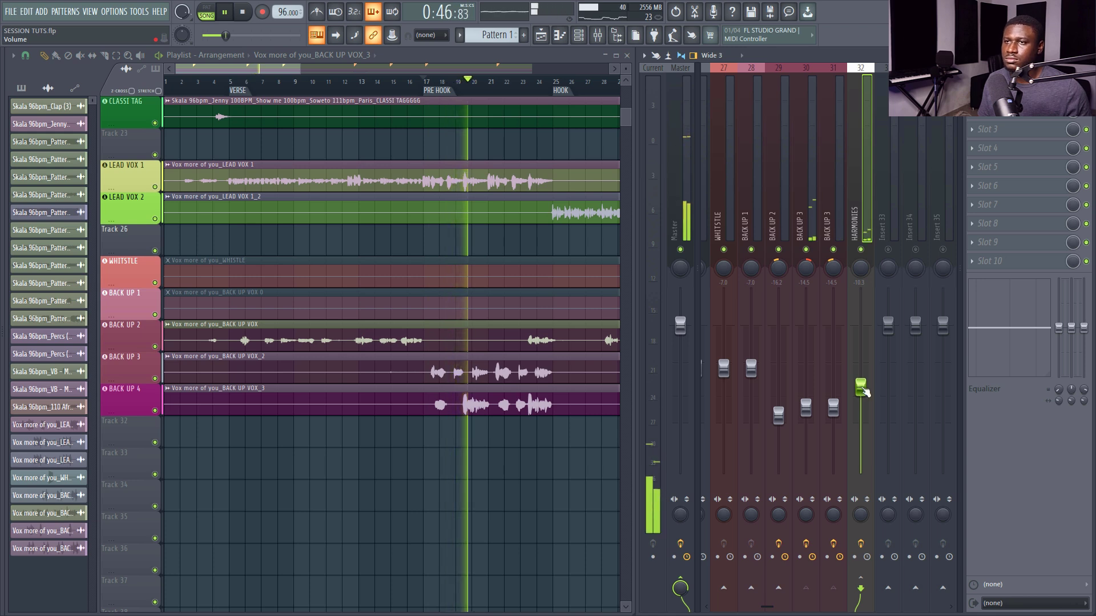
left_click_drag(865, 389, 864, 376)
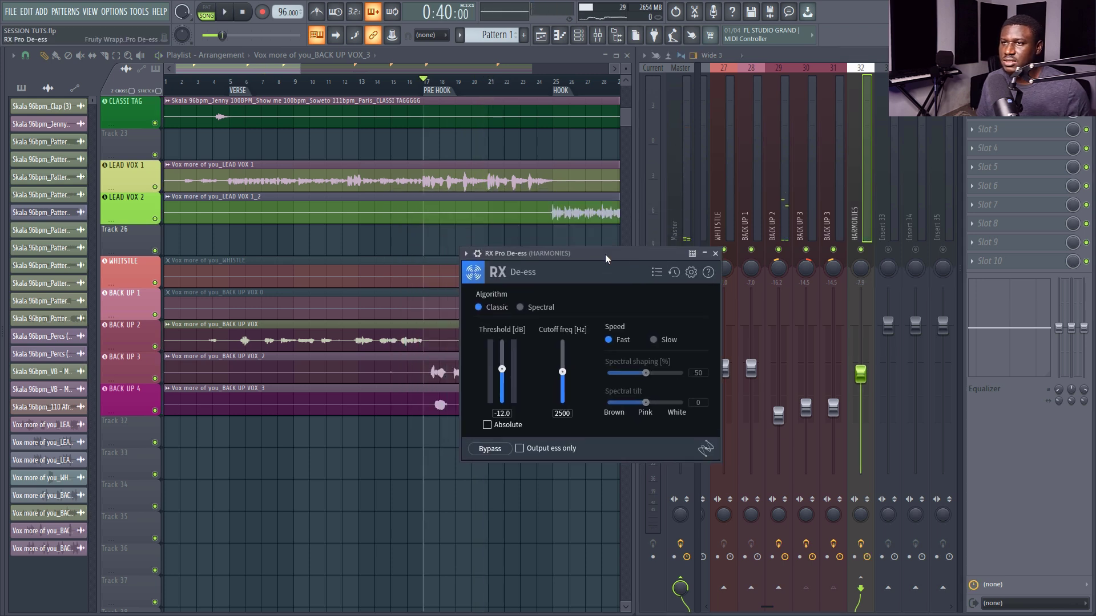
Add RX Pro De-ess to HARMONIES and set its threshold to -15.5 dB during playback.
left_click_drag(605, 254, 646, 252)
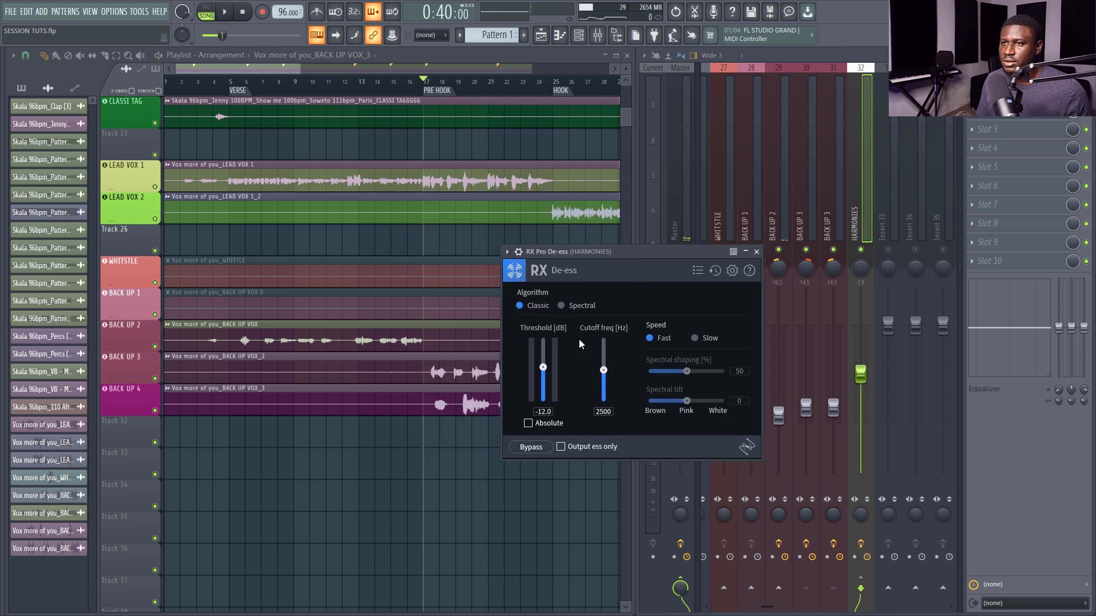
key("space")
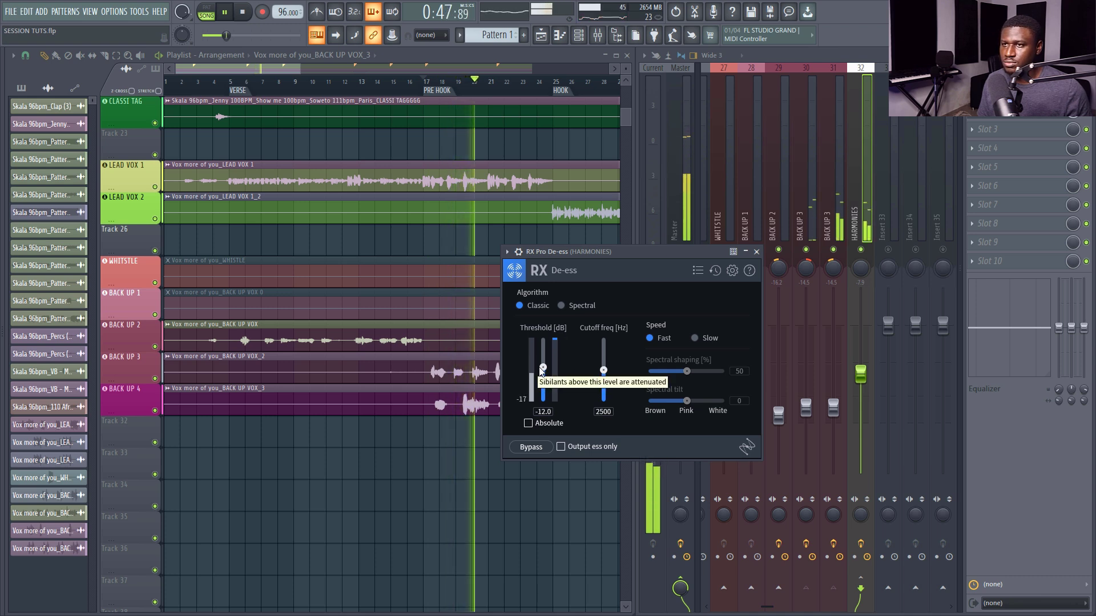
left_click_drag(541, 370, 542, 375)
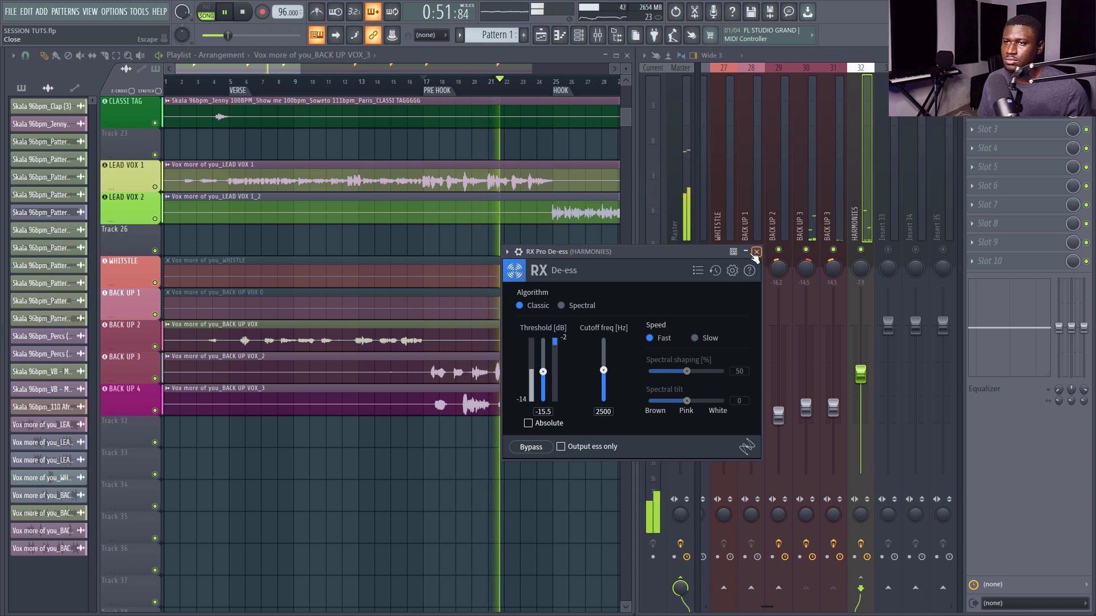
Close the de-esser, load Fruity Reeverb 2 on HARMONIES with a 36 ms predelay, and play the pre-hook.
left_click(757, 252)
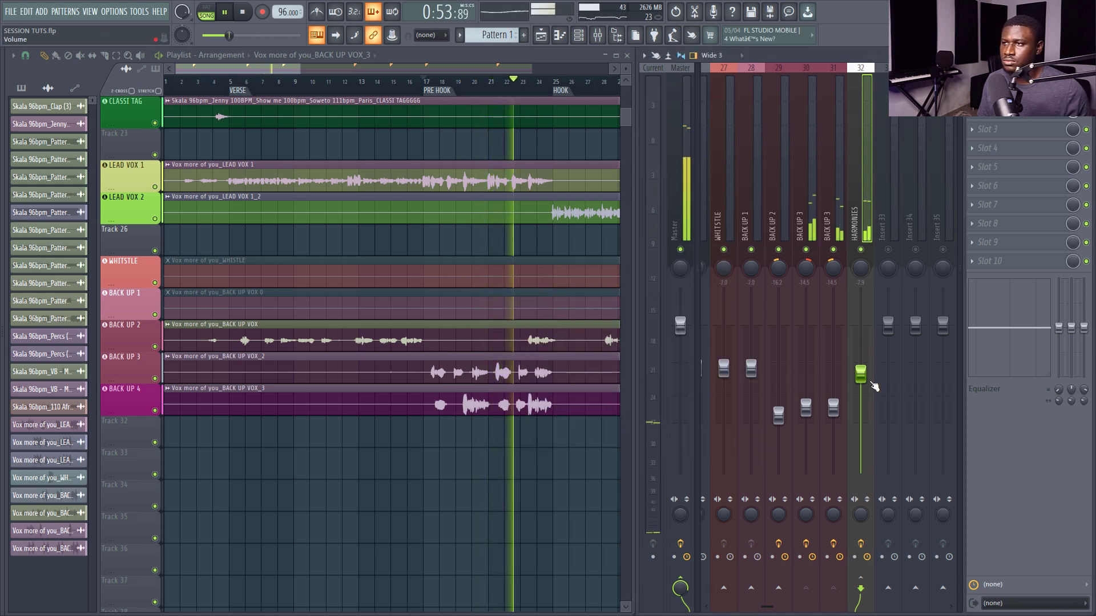
key("space")
left_click(995, 129)
mouse_move(982, 144)
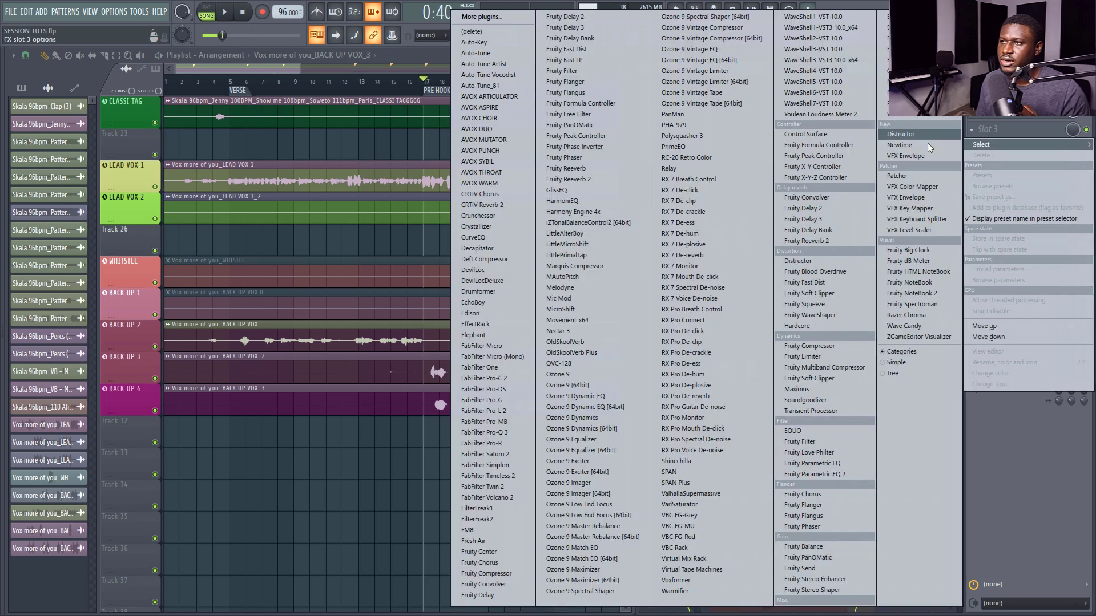
left_click(813, 241)
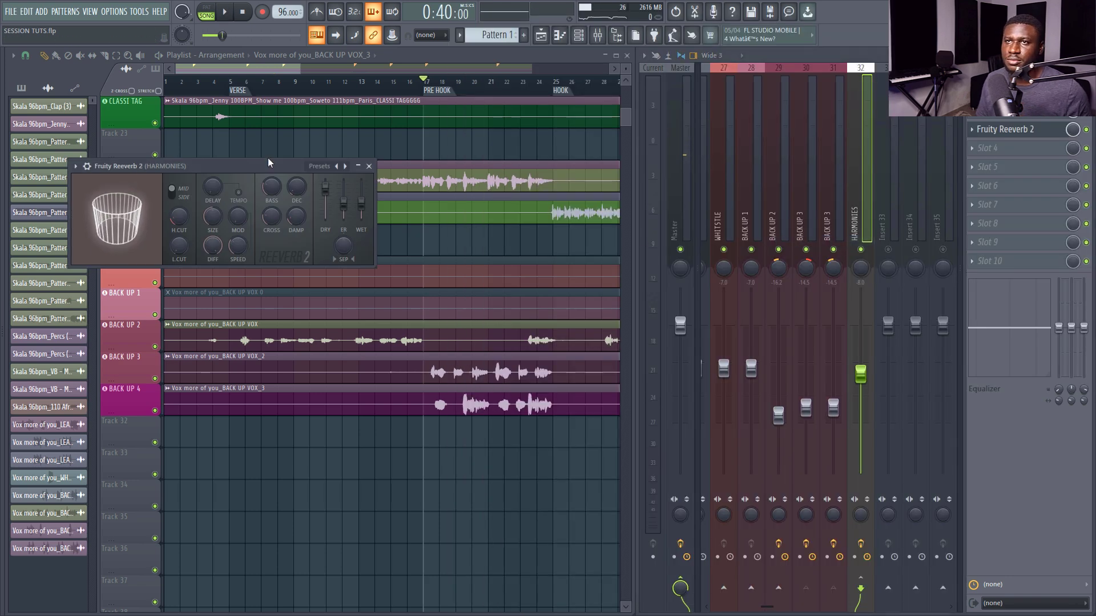
left_click_drag(636, 217, 701, 225)
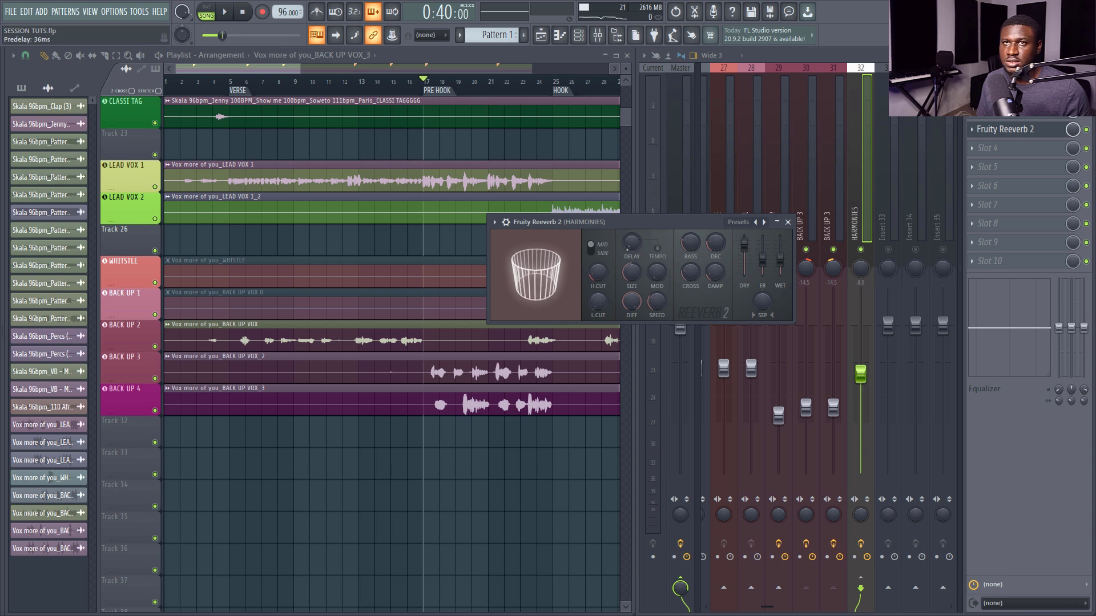
key("space")
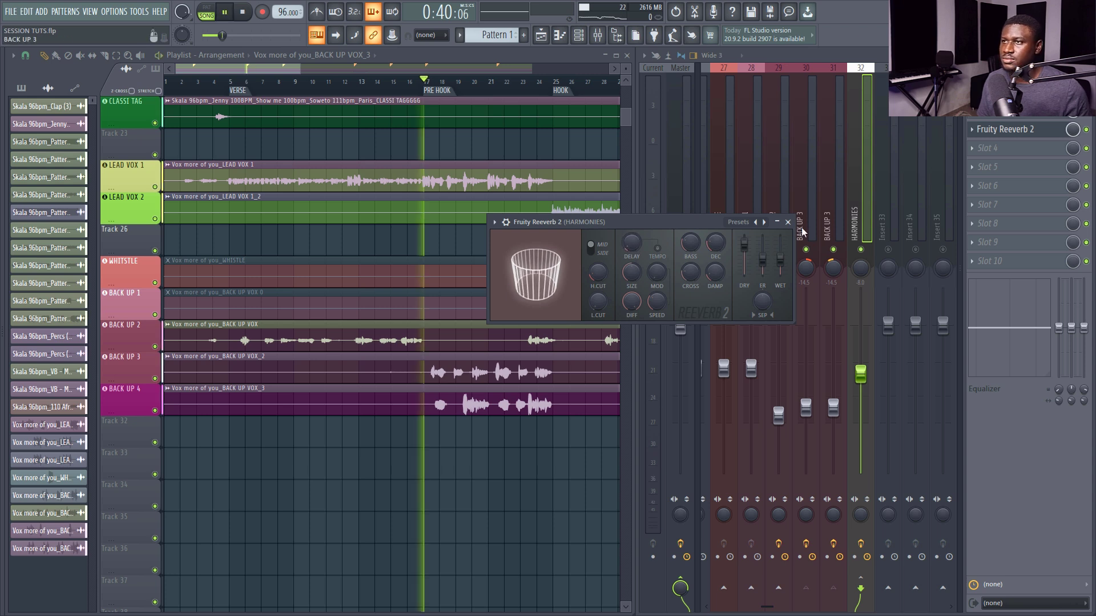
left_click(788, 223)
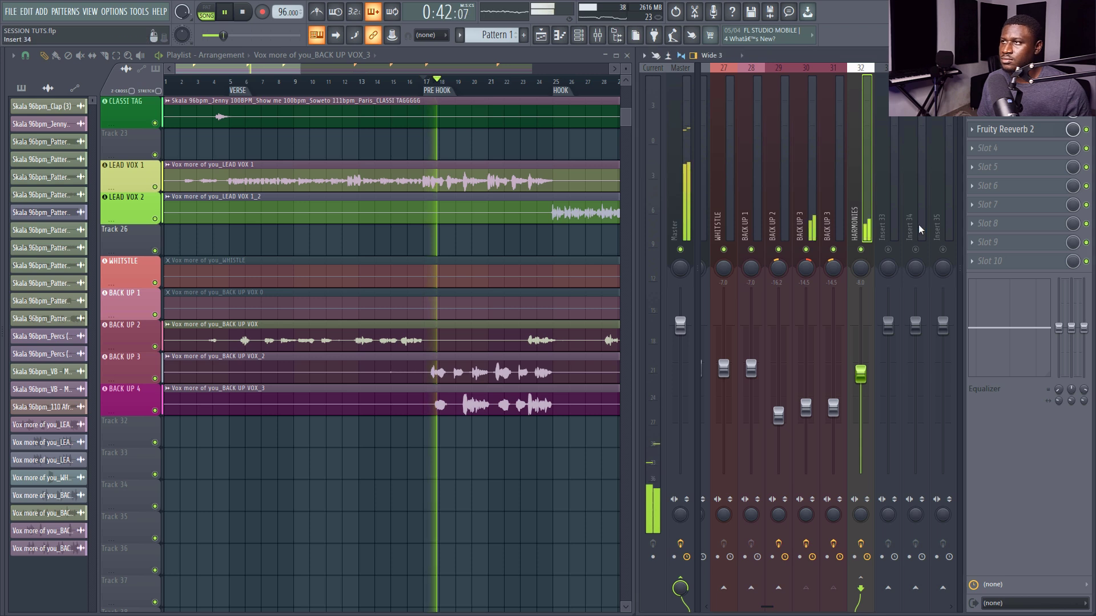
Adjust the HARMONIES reverb during playback by increasing its room size, setting its high cut to 8.2 kHz and lowering its wet level.
left_click(1033, 130)
left_click_drag(631, 273, 631, 229)
left_click_drag(598, 302, 598, 267)
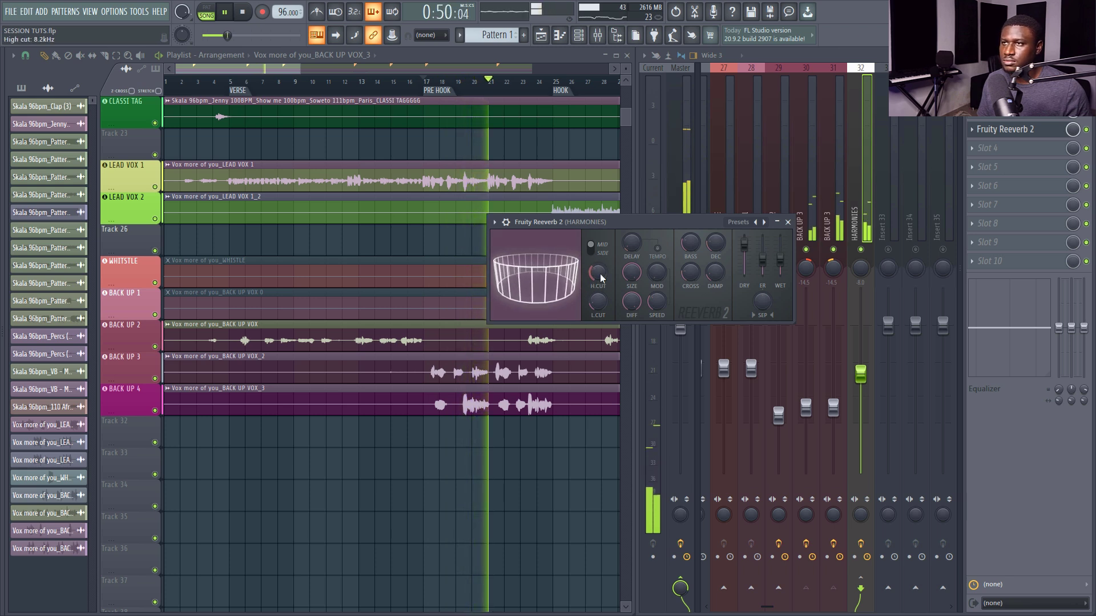
left_click_drag(780, 260, 781, 271)
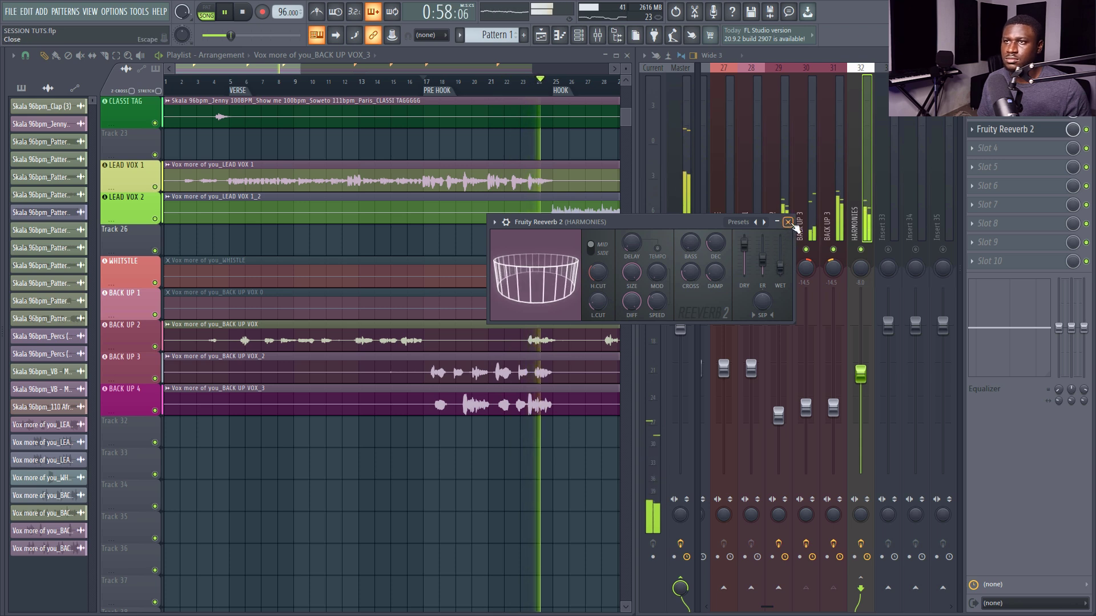
left_click(788, 222)
Replay from the pre-hook and lower the HARMONIES fader to about -8.1 dB.
left_click(424, 82)
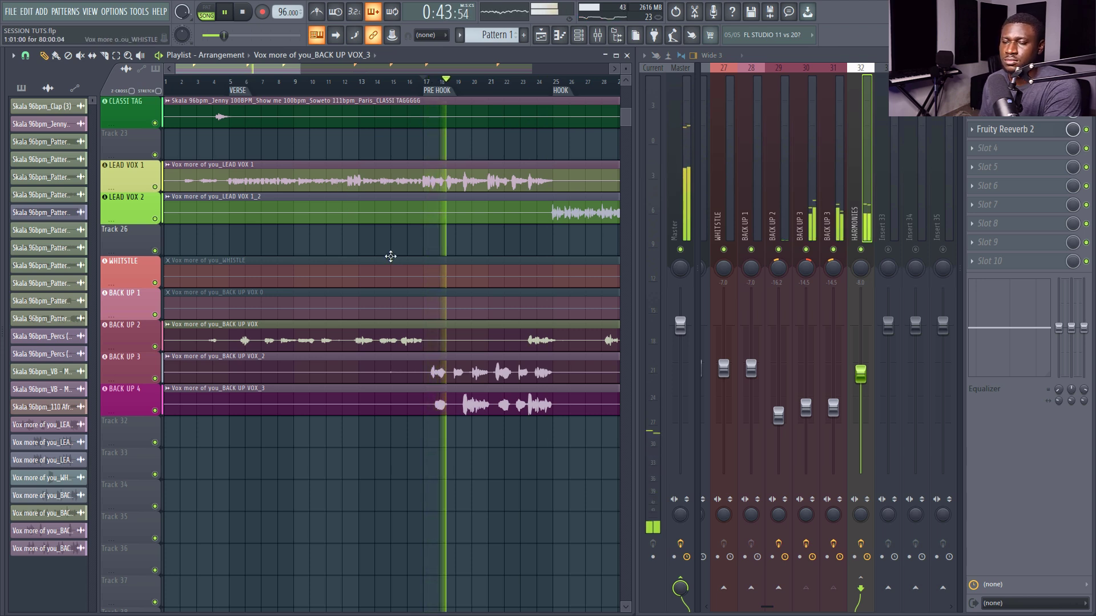
scroll(383, 260, "up", 3)
scroll(382, 266, "down", 2)
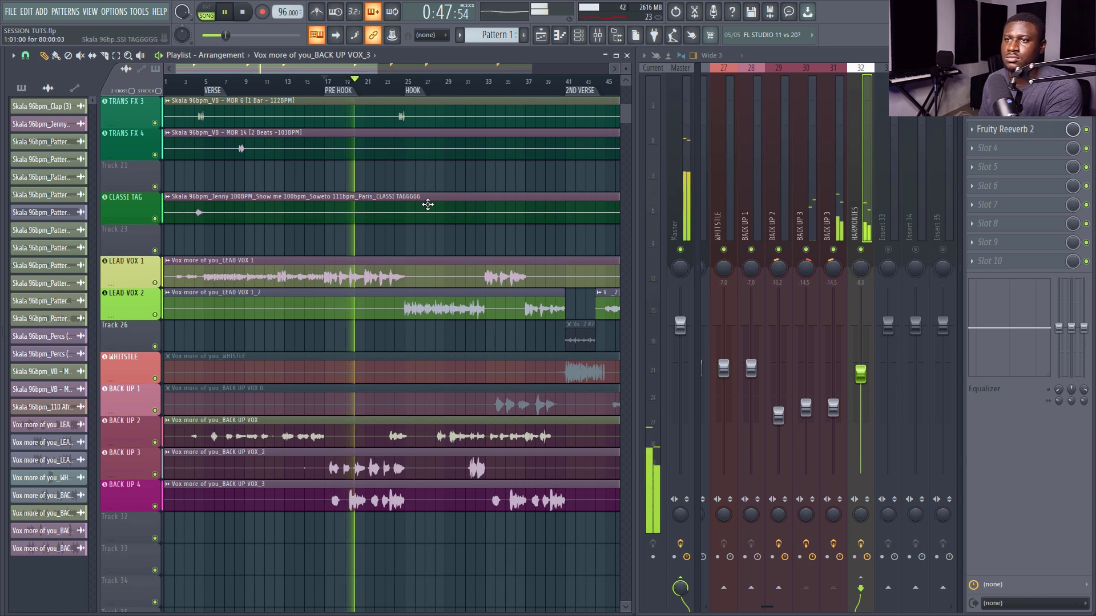
scroll(405, 385, "down", 1)
left_click_drag(860, 381, 861, 383)
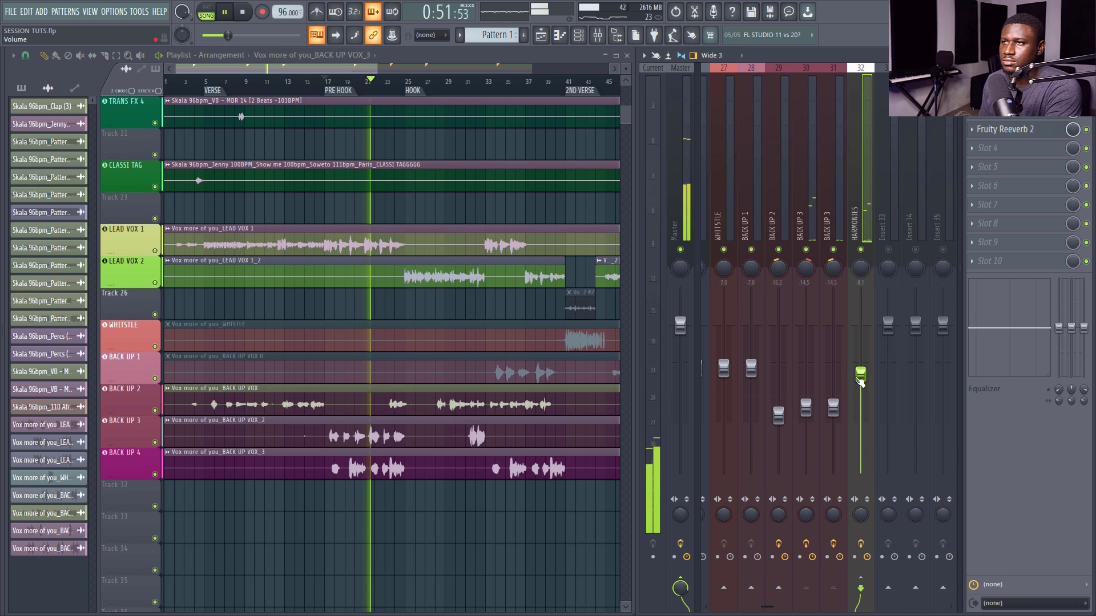
Set the COUNTER MELODY fader to about -3.5 dB and raise the CHORDS (piano) fader to about -10.4 dB during playback.
scroll(775, 154, "up", 3)
key("space")
scroll(793, 153, "up", 5)
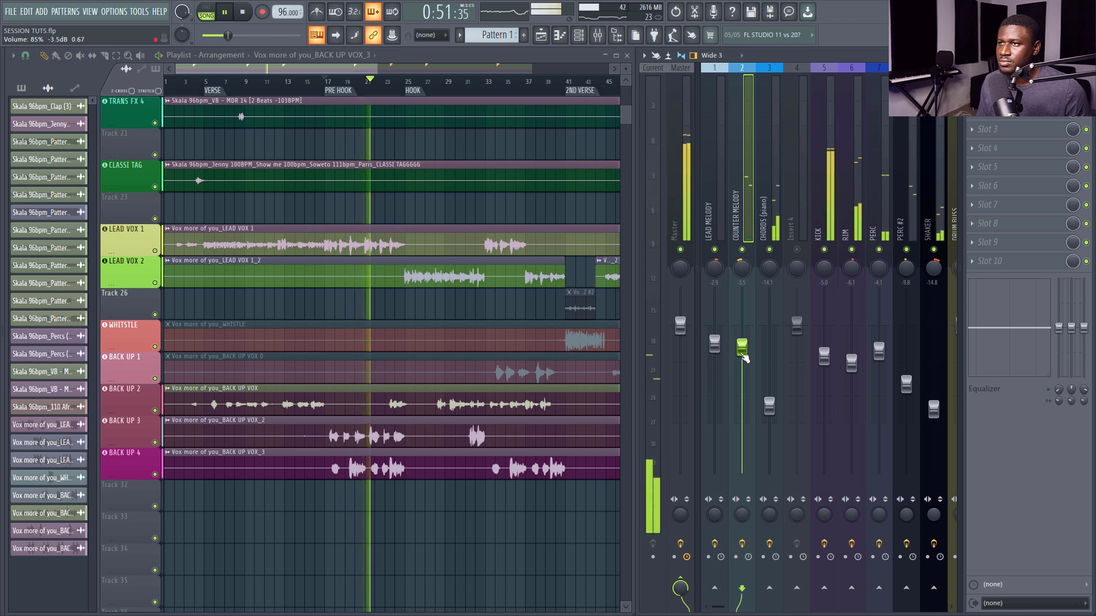
left_click_drag(769, 406, 769, 393)
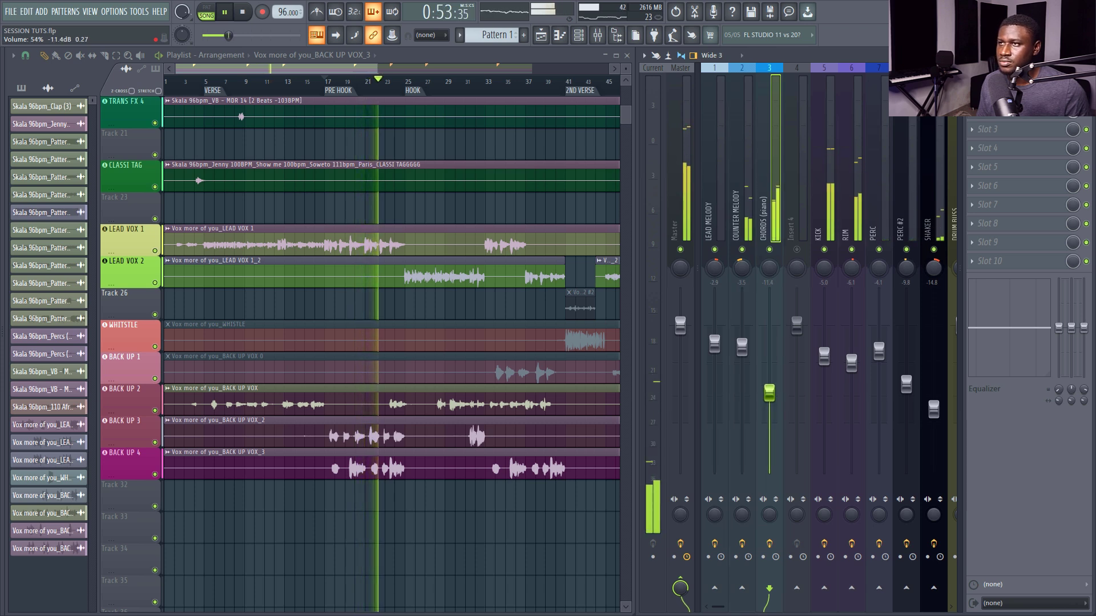
left_click_drag(769, 392, 769, 383)
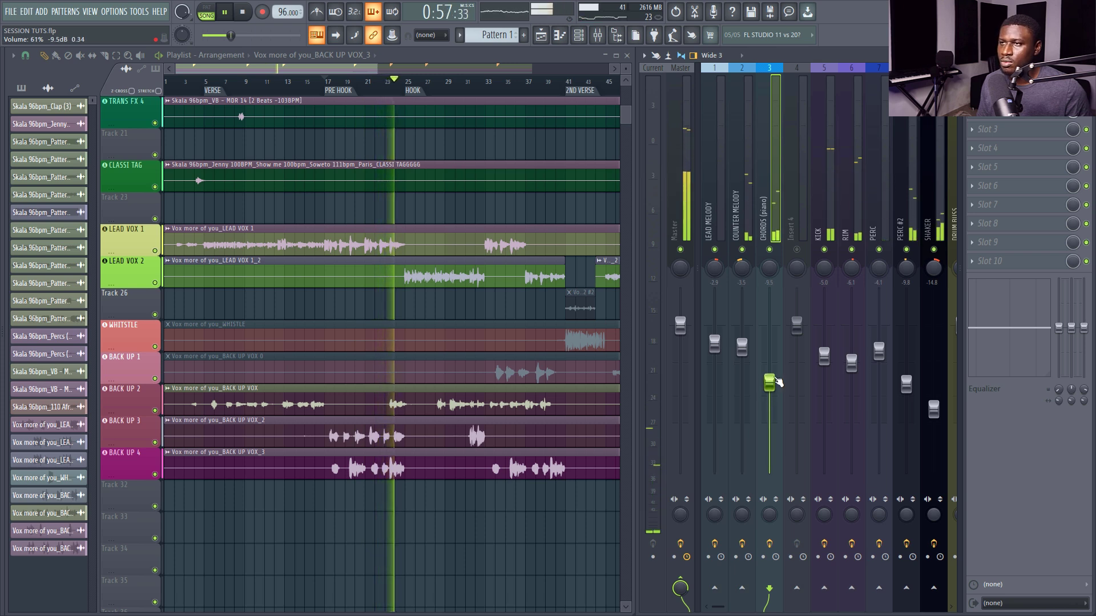
key("space")
key("space")
left_click_drag(769, 383, 770, 389)
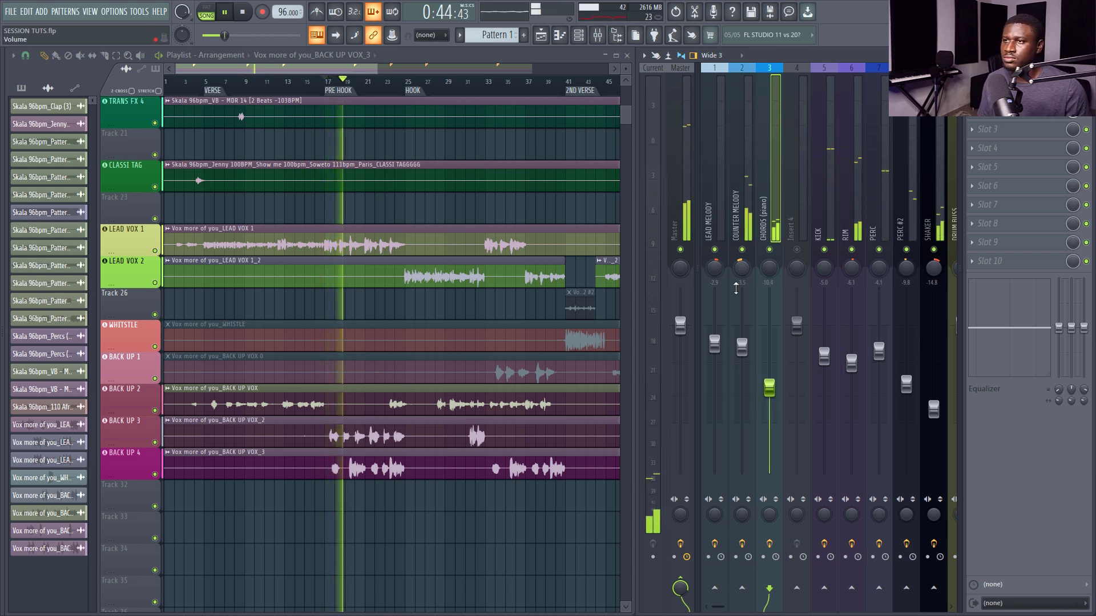
left_click_drag(736, 289, 736, 285)
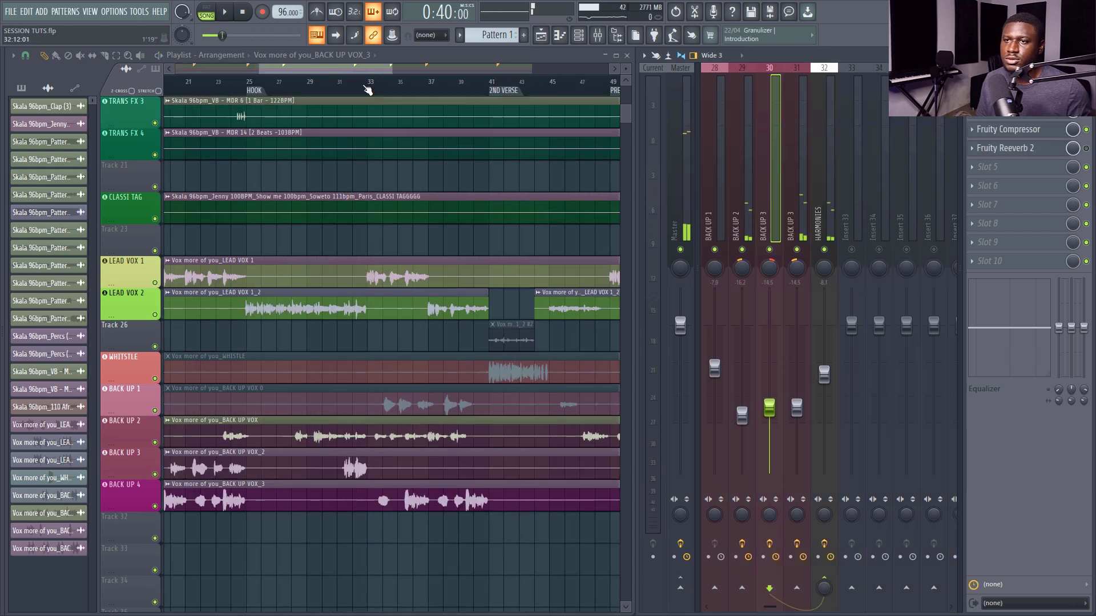
Unmute the BACK UP 1 clip, play it from bar 33 and select its mixer track 28.
left_click(368, 85)
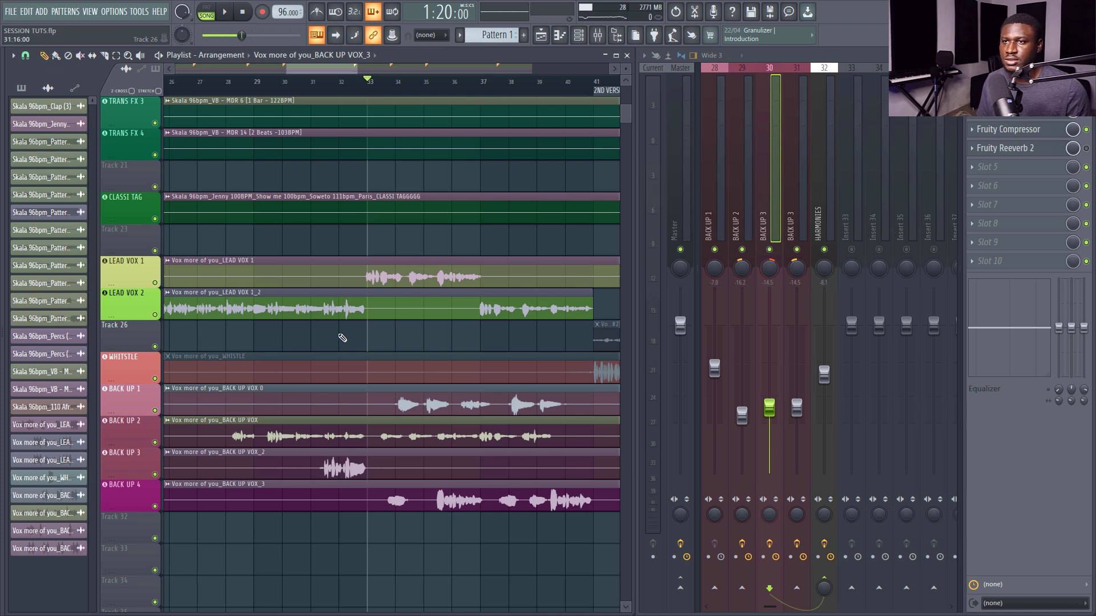
key("space")
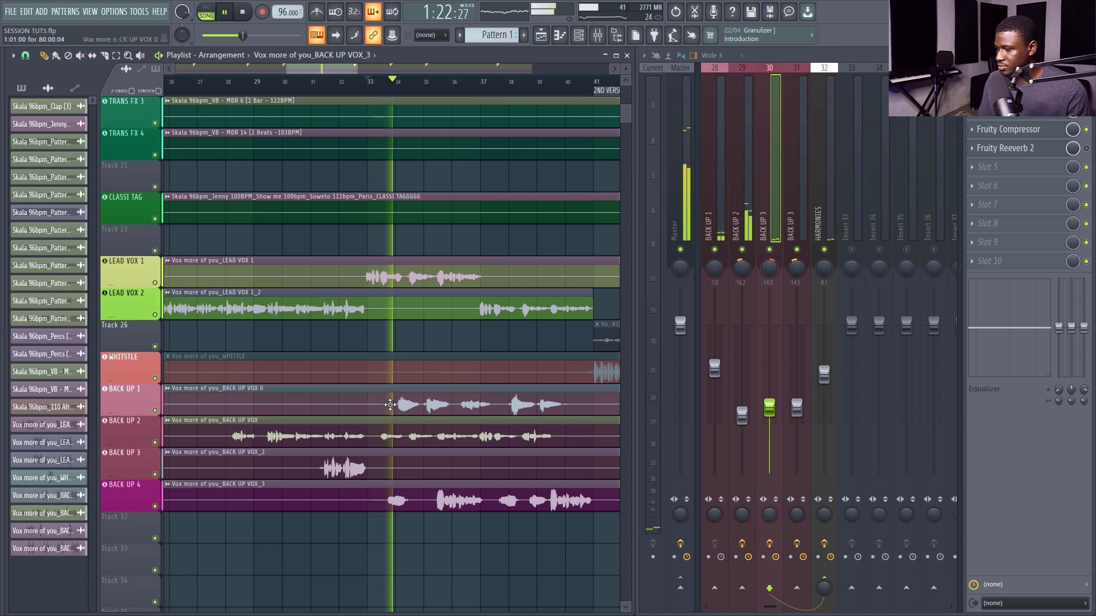
double_click(427, 408)
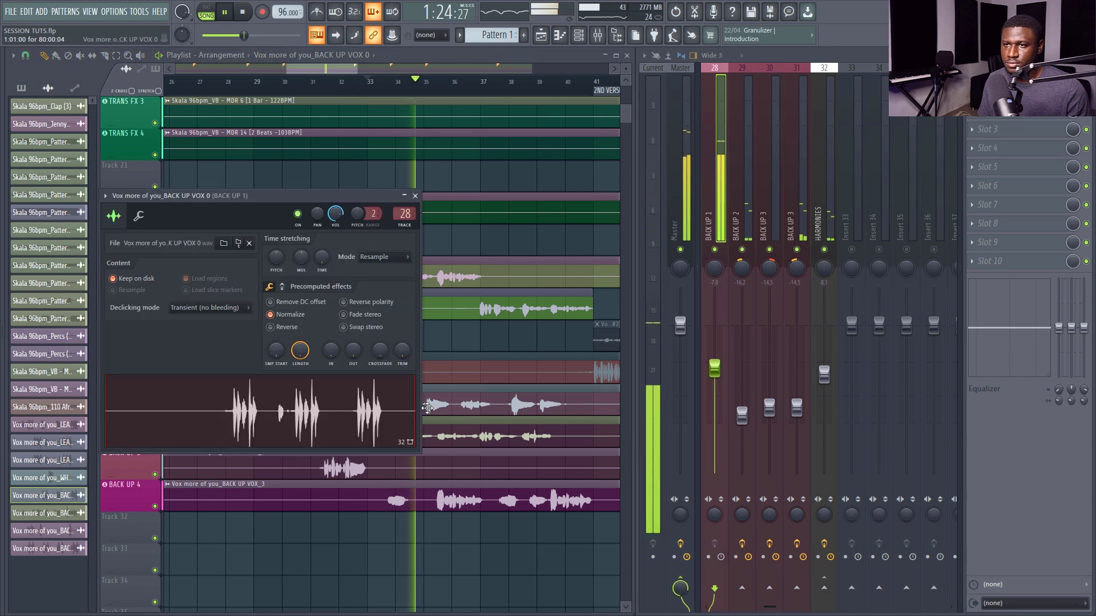
left_click(415, 196)
scroll(422, 89, "down", 1)
scroll(422, 88, "down", 4)
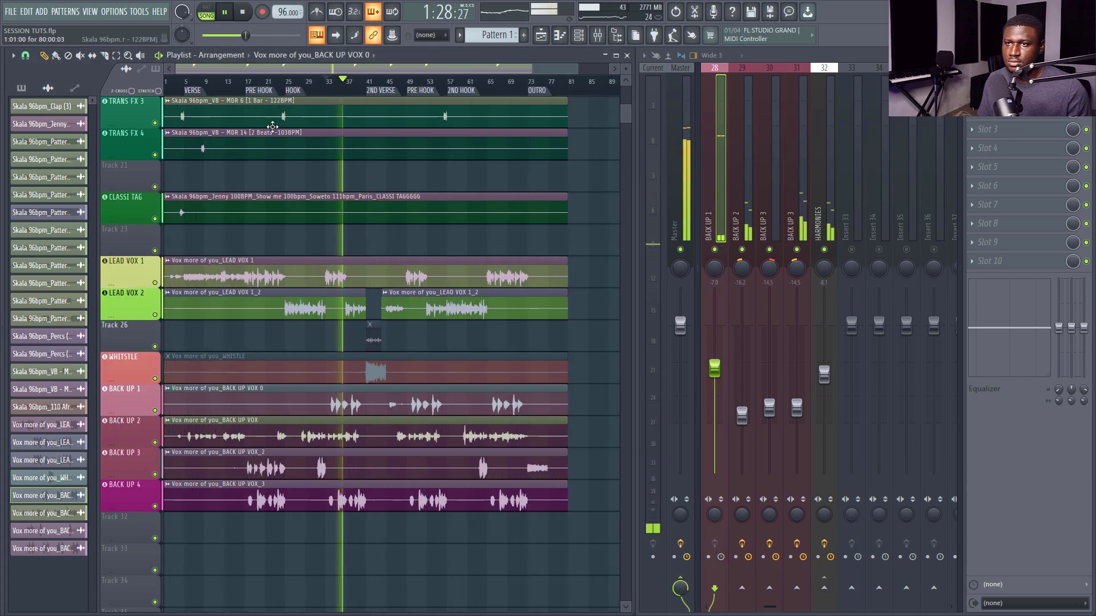
scroll(711, 214, "up", 3)
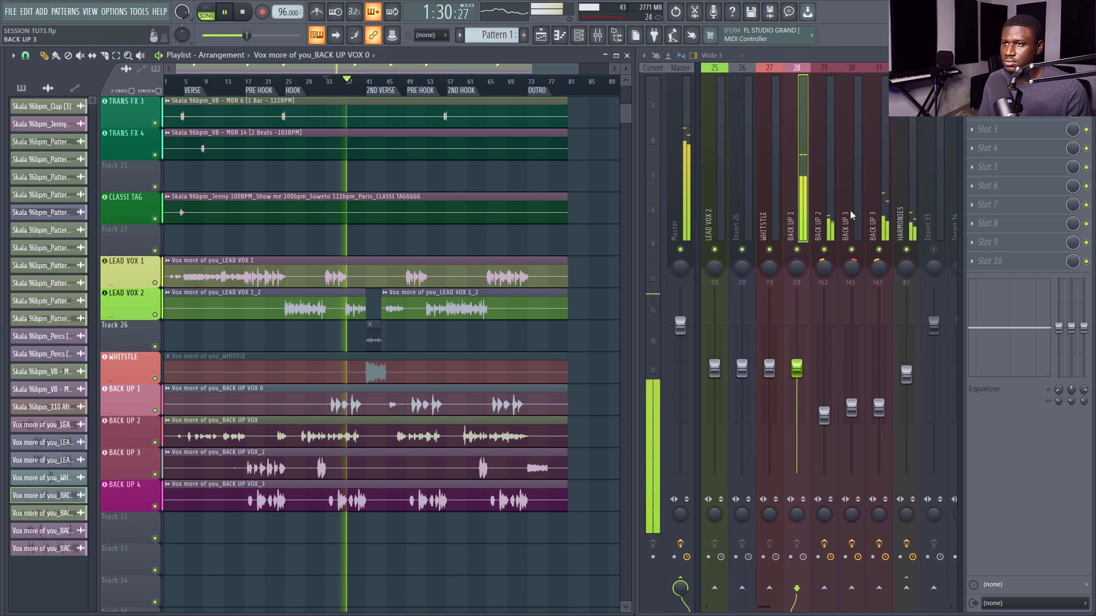
key("space")
Load Auto-Tune and Fruity Compressor on BACK UP 1 and set its fader to about -7.7 dB.
scroll(388, 83, "up", 4)
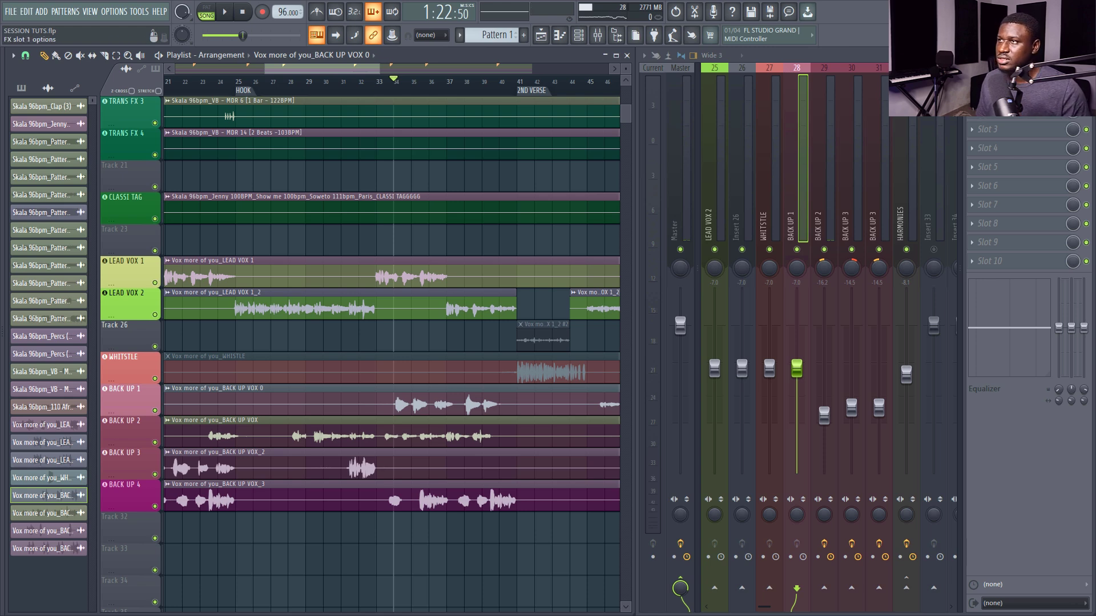
left_click(972, 92)
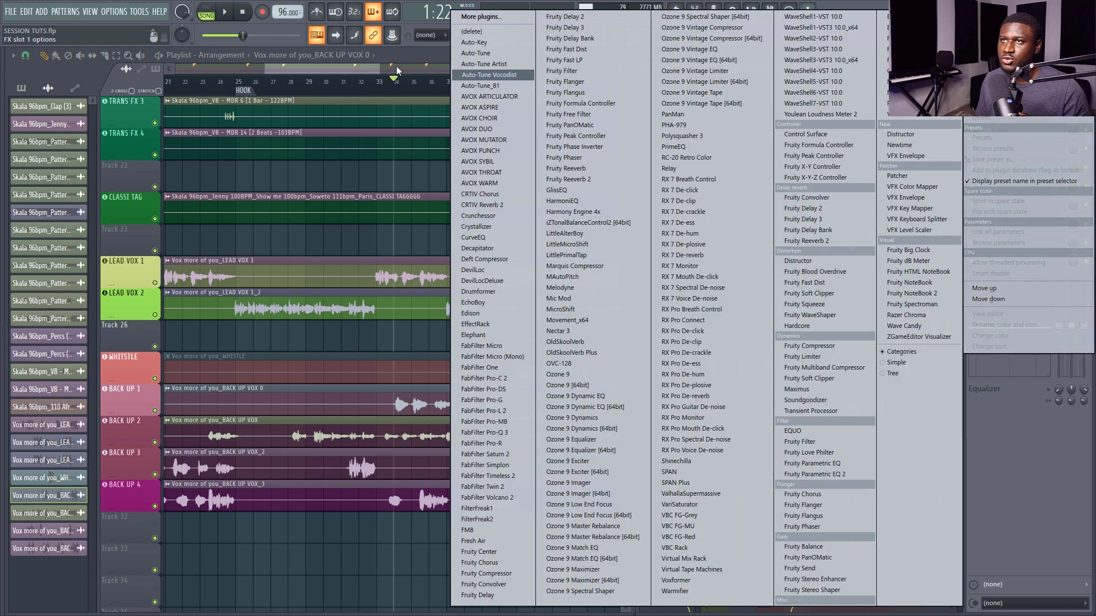
left_click(488, 54)
left_click(972, 110)
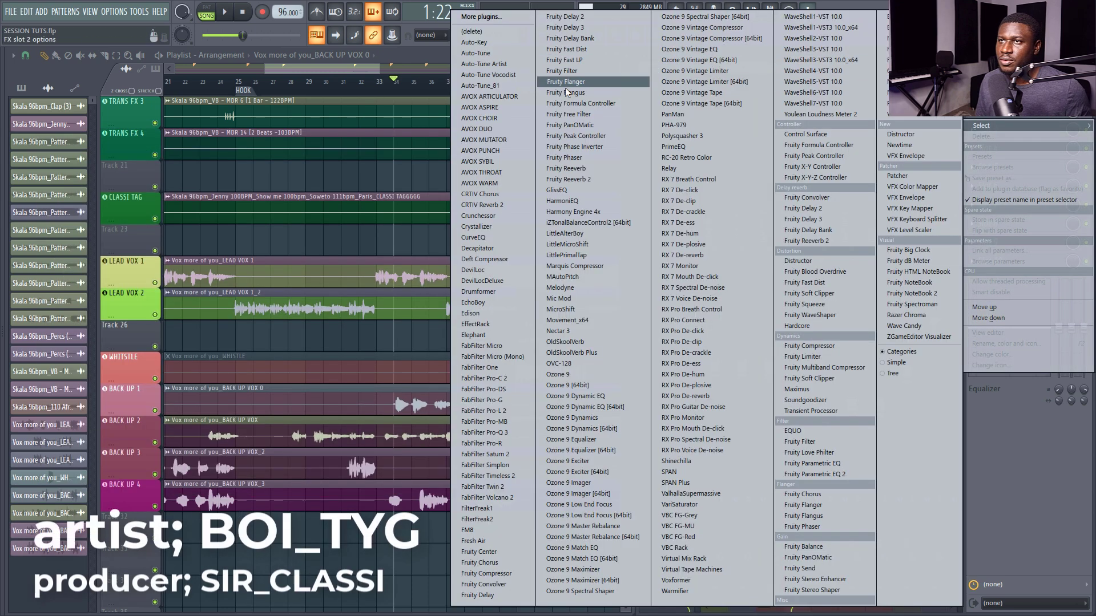
left_click(777, 345)
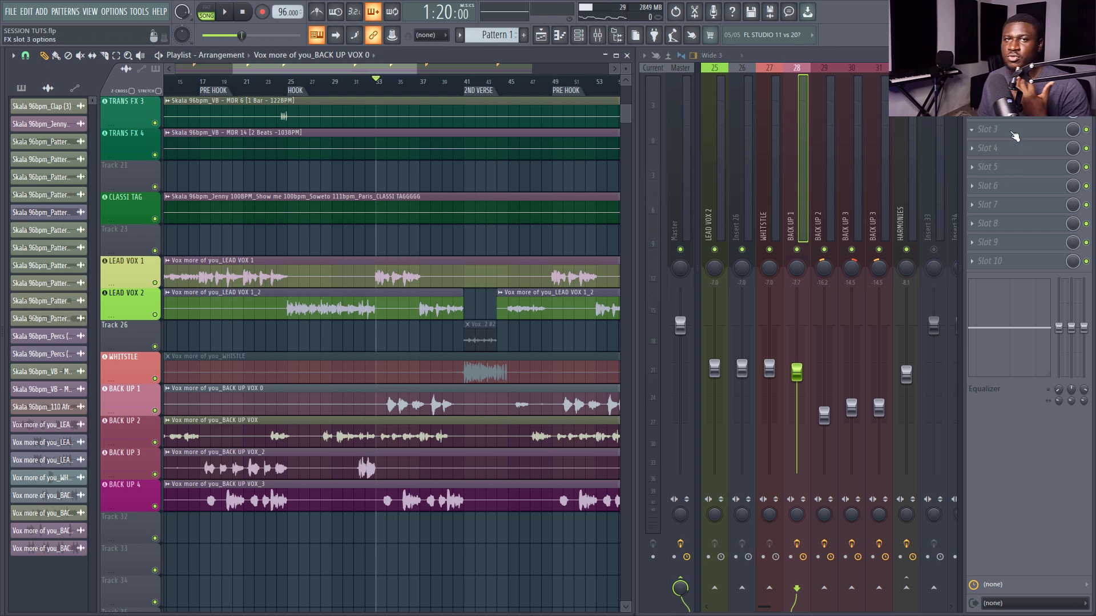
Add Fruity Parametric EQ 2 to BACK UP 1, applying a high-pass filter with band 1 and reshaping the highs with band 7.
left_click(1013, 135)
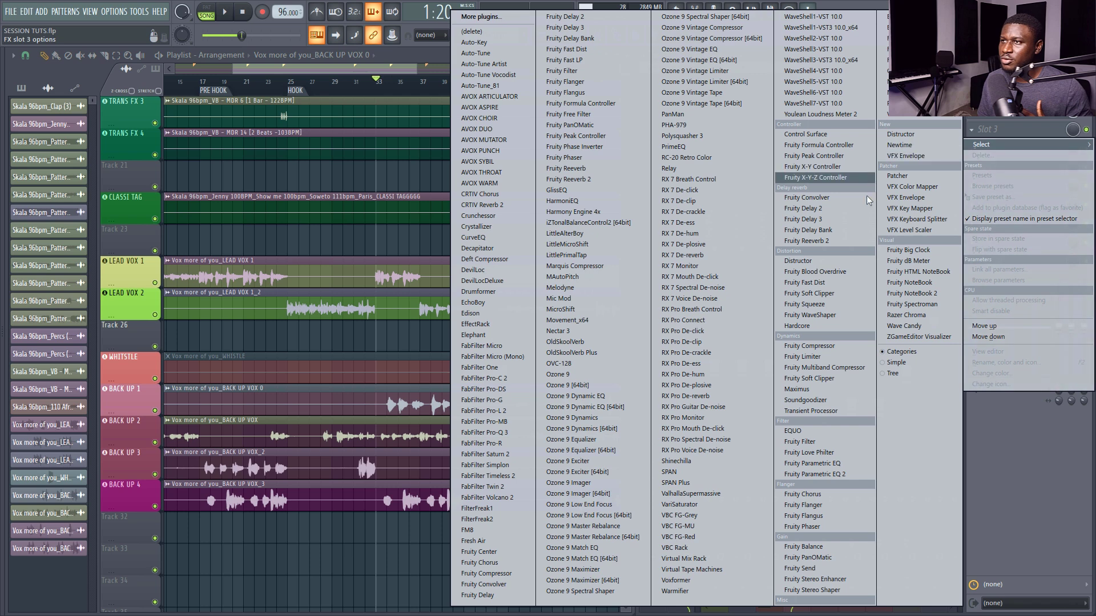
left_click(816, 475)
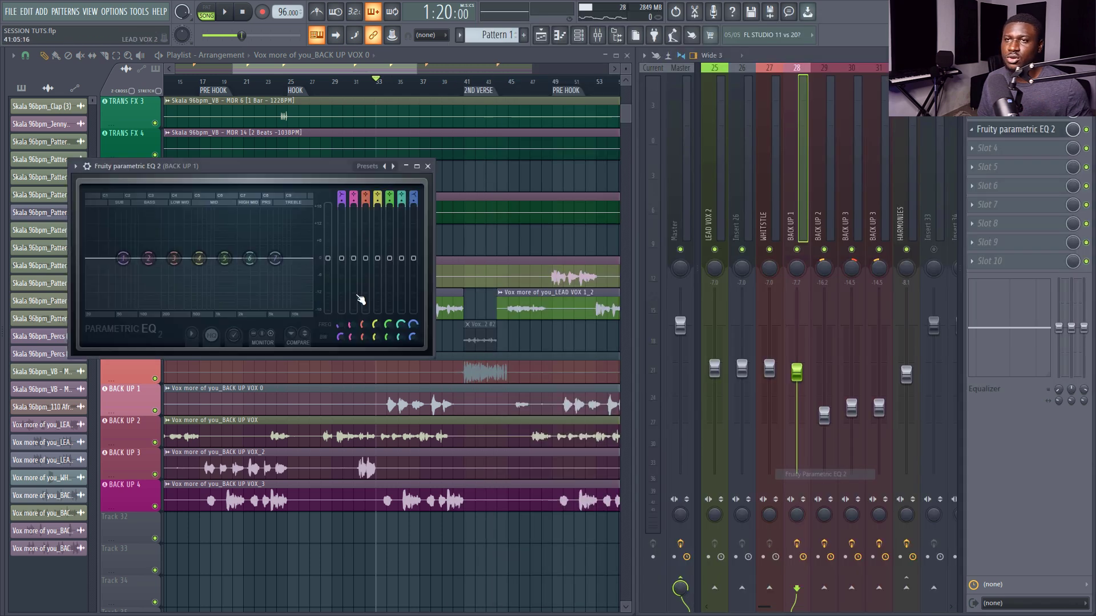
right_click(124, 261)
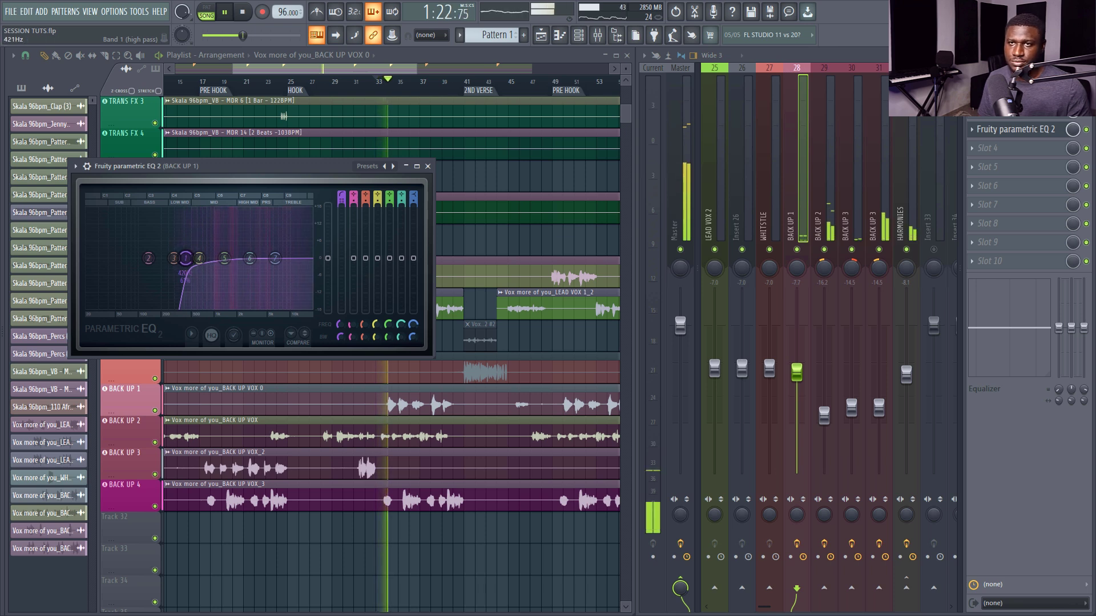
left_click_drag(187, 258, 184, 258)
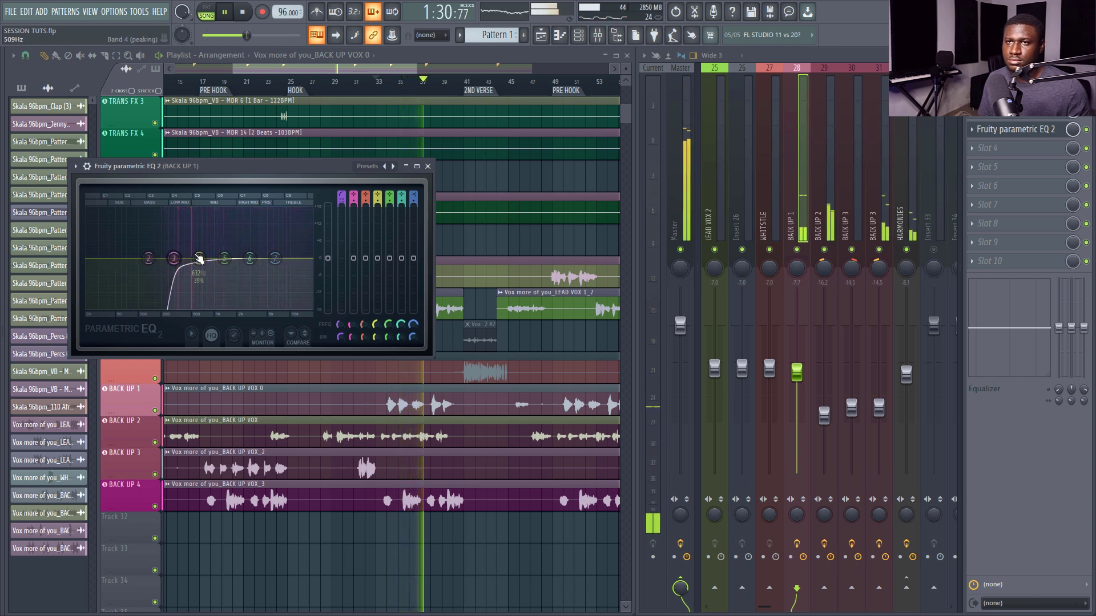
right_click(275, 258)
mouse_move(292, 289)
left_click(269, 256)
left_click_drag(275, 258, 276, 267)
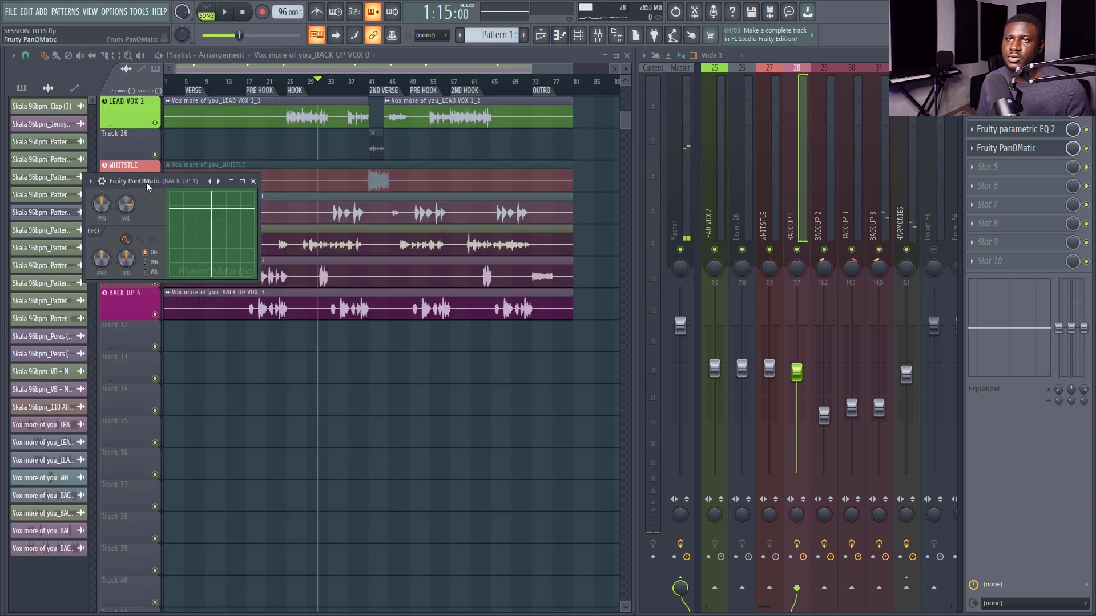
Set up Fruity PanOMatic on BACK UP 1 with its LFO modulating pan at about 45% amount, and audition the effect.
left_click_drag(143, 173, 502, 244)
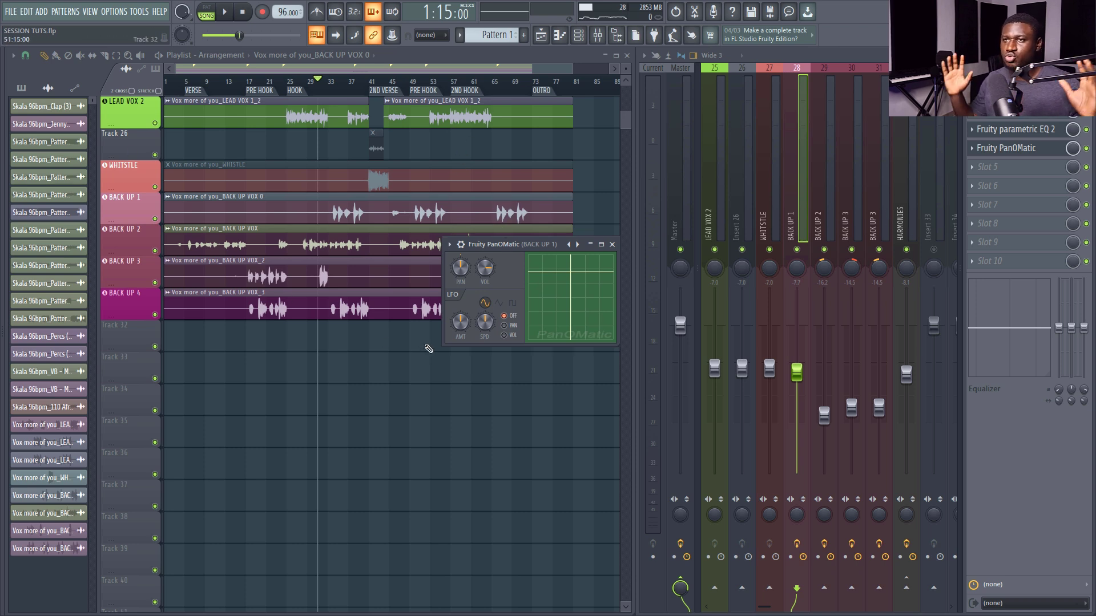
key("space")
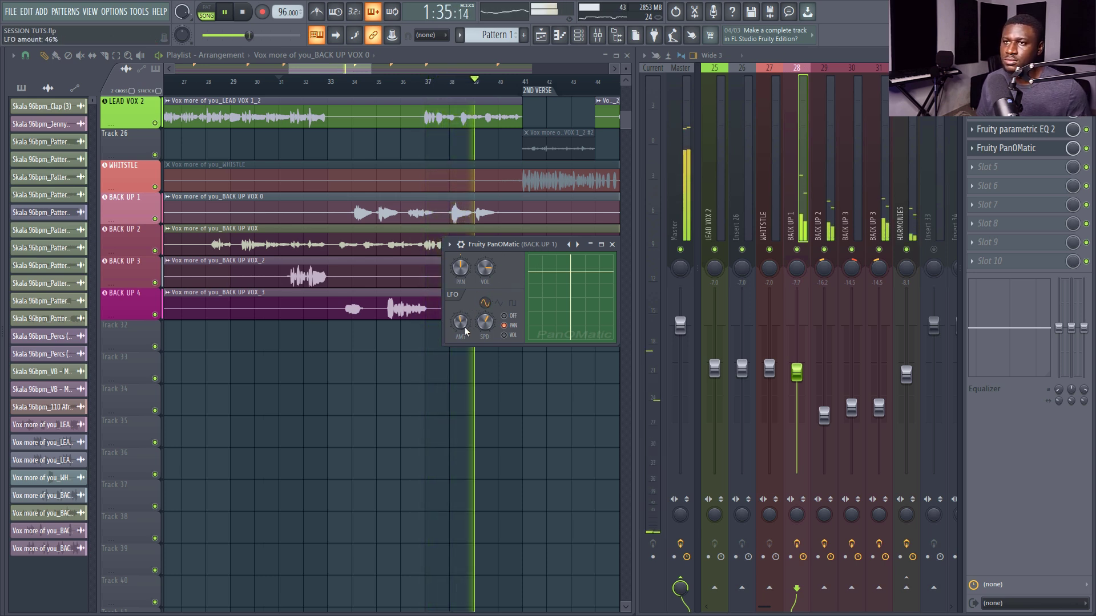
key("space")
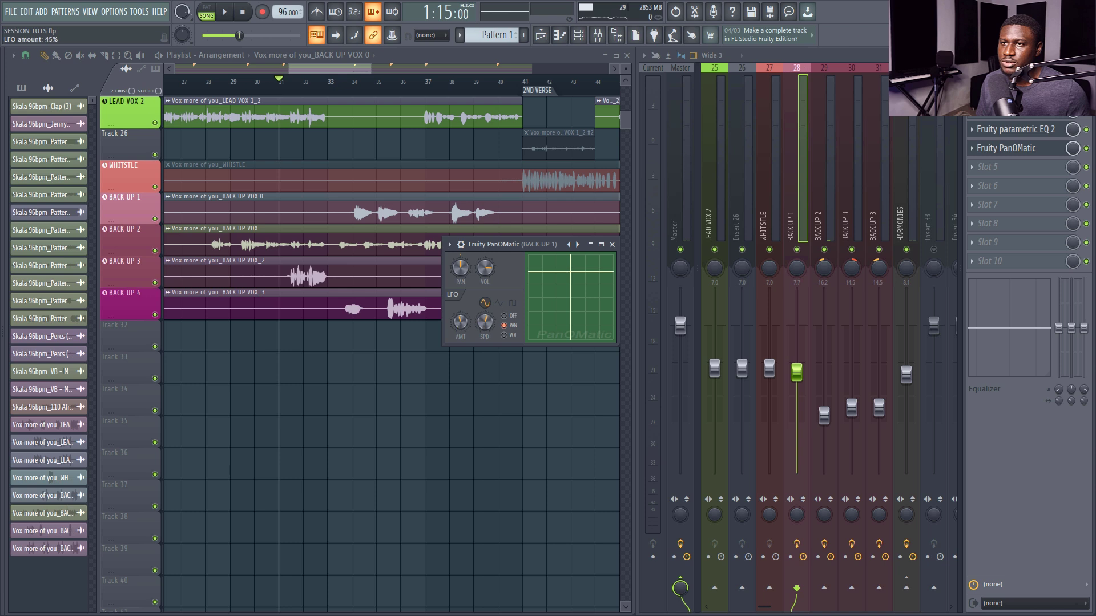
key("space")
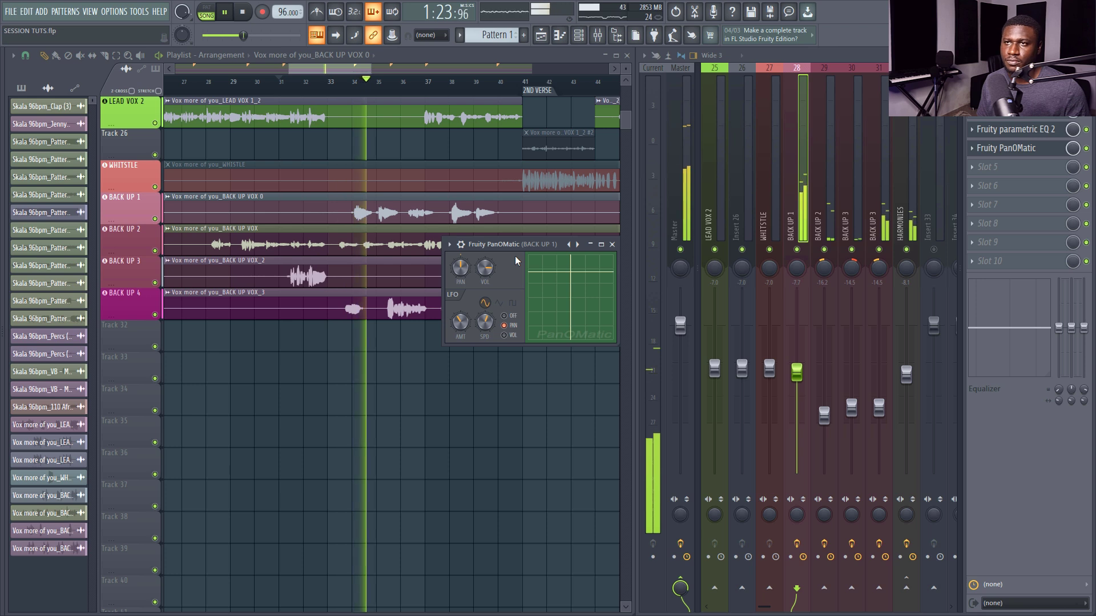
left_click_drag(542, 244, 498, 263)
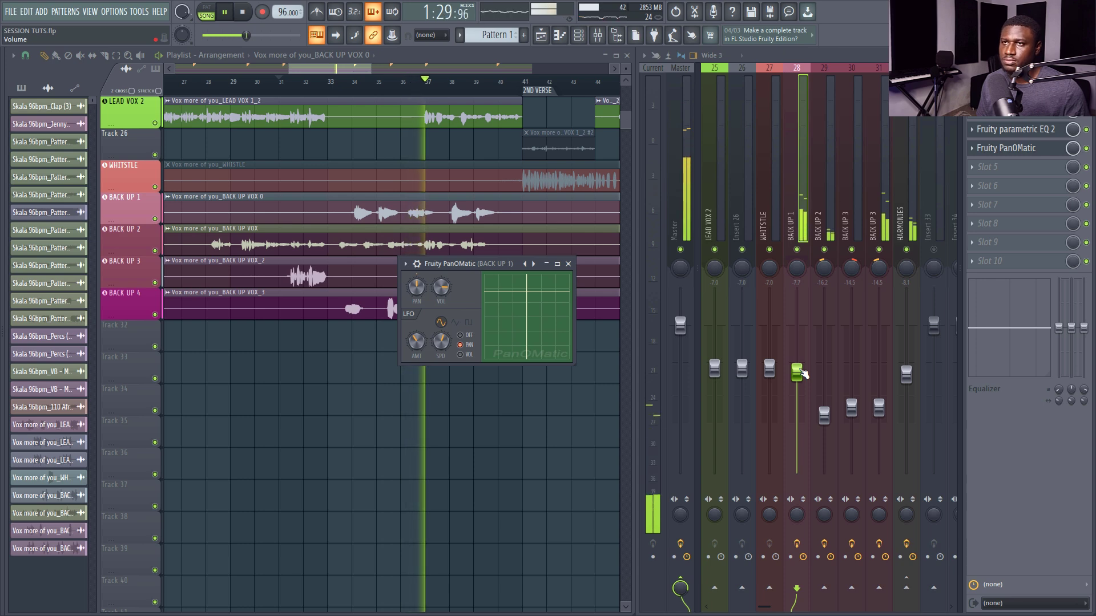
Add Fruity Phaser to the fifth effect slot of BACK UP 1 and audition it during playback.
key("space")
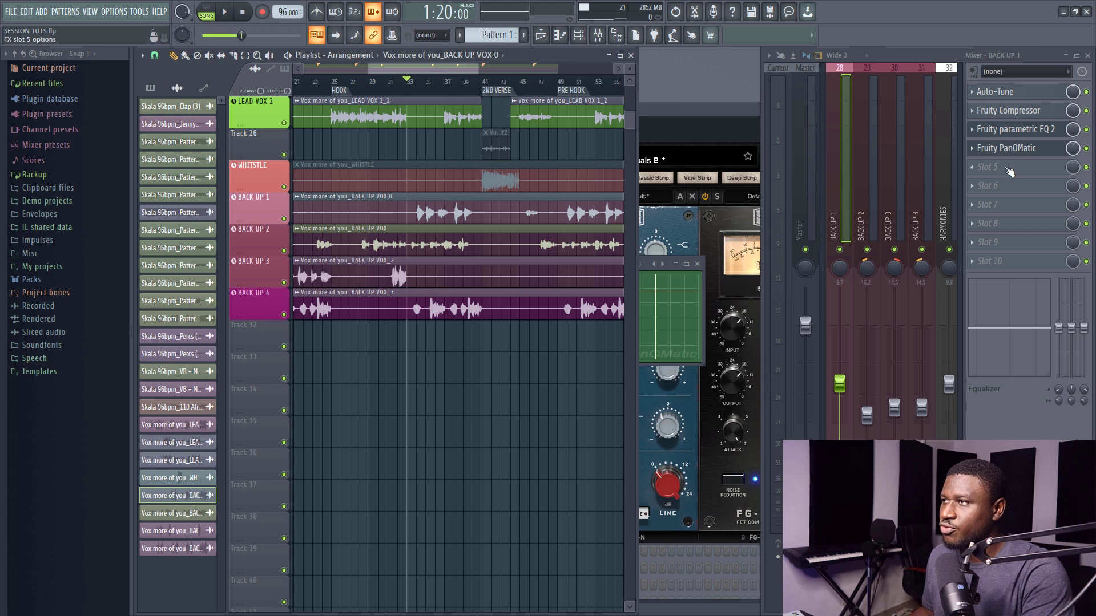
left_click(1005, 168)
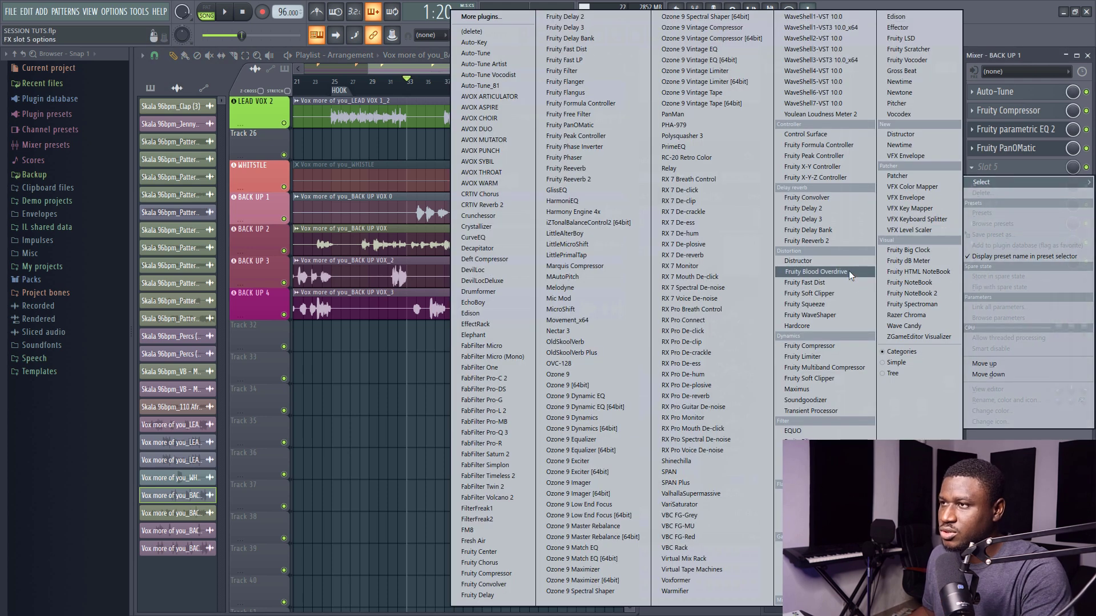
left_click(822, 527)
left_click_drag(493, 491, 471, 371)
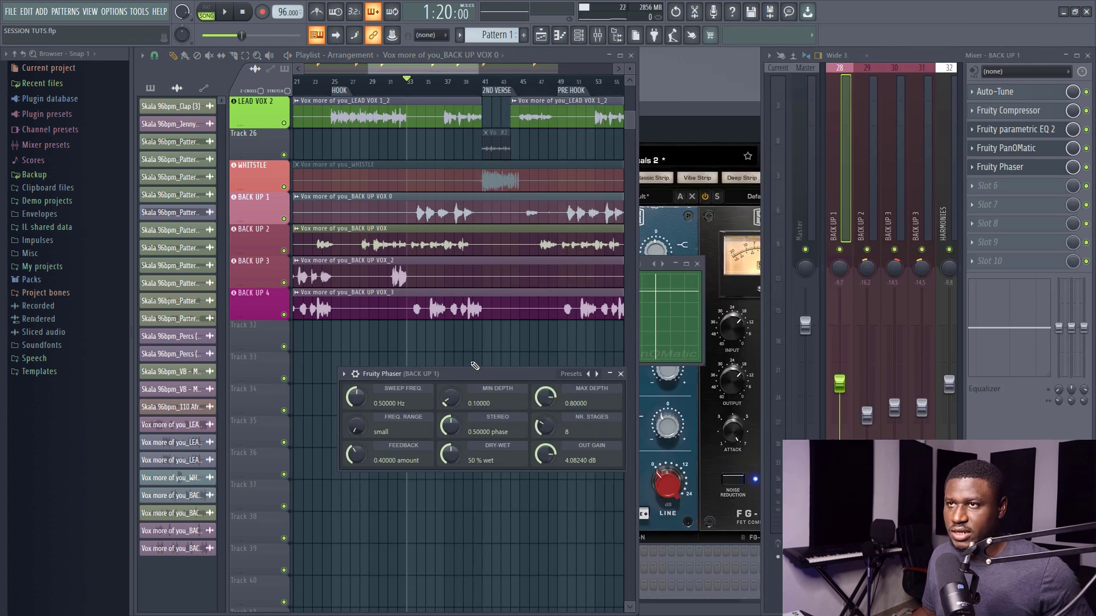
scroll(407, 83, "up", 3)
key("space")
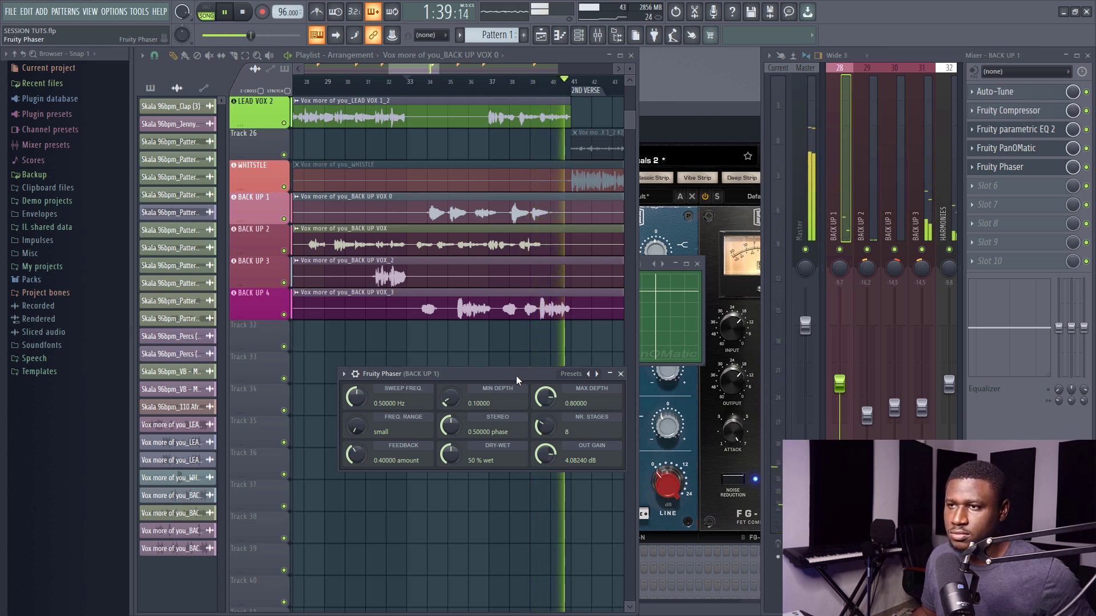
key("space")
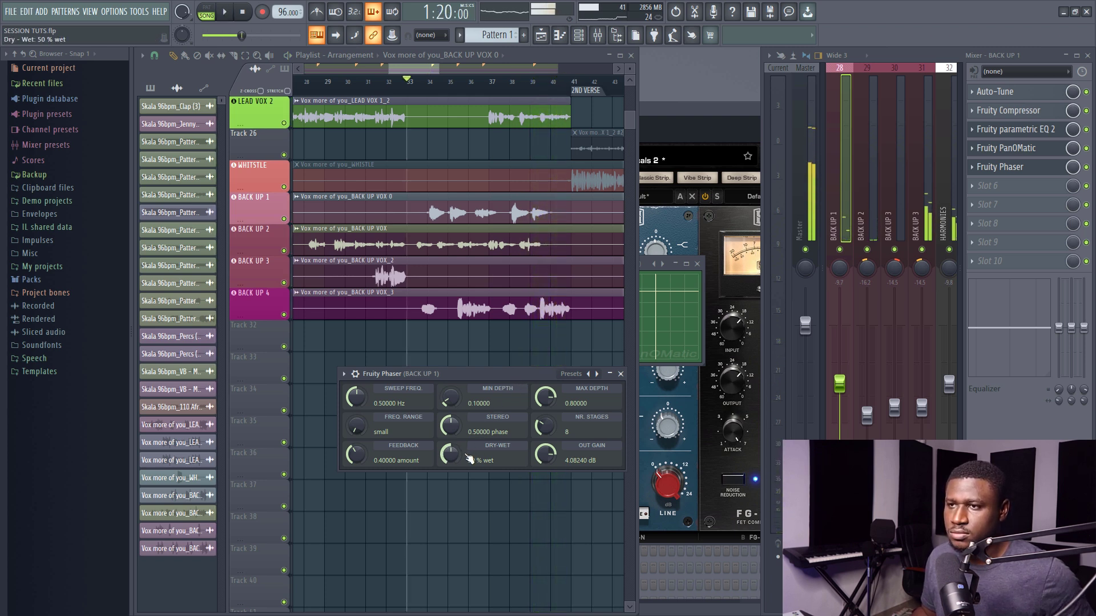
Add Fruity Reeverb 2 to BACK UP 1 and trim its wet level during playback, with the track fader at about -13 dB.
left_click(992, 186)
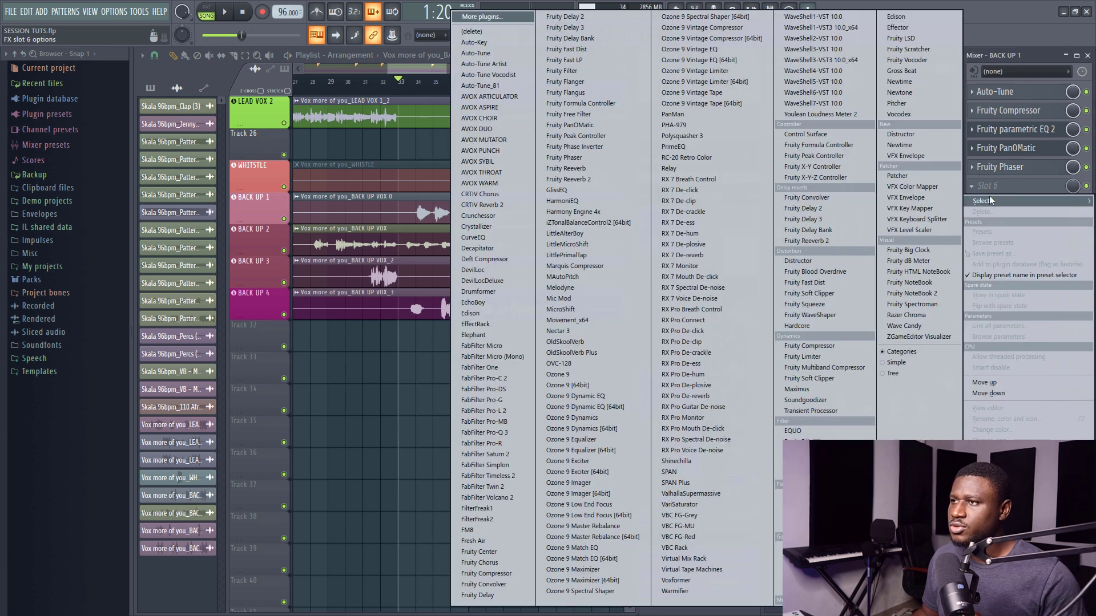
left_click(834, 241)
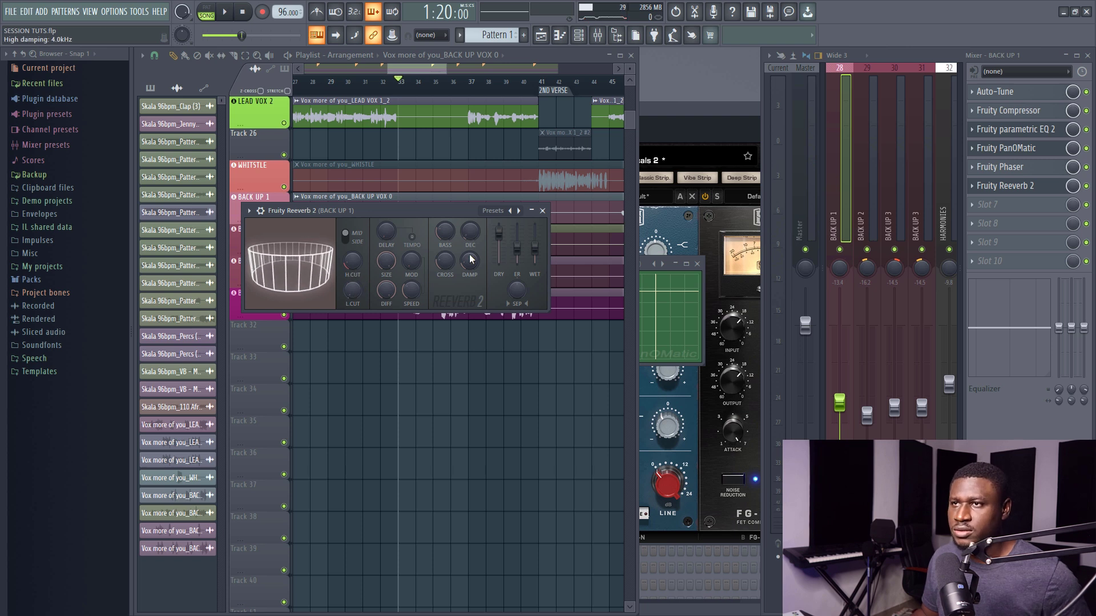
key("space")
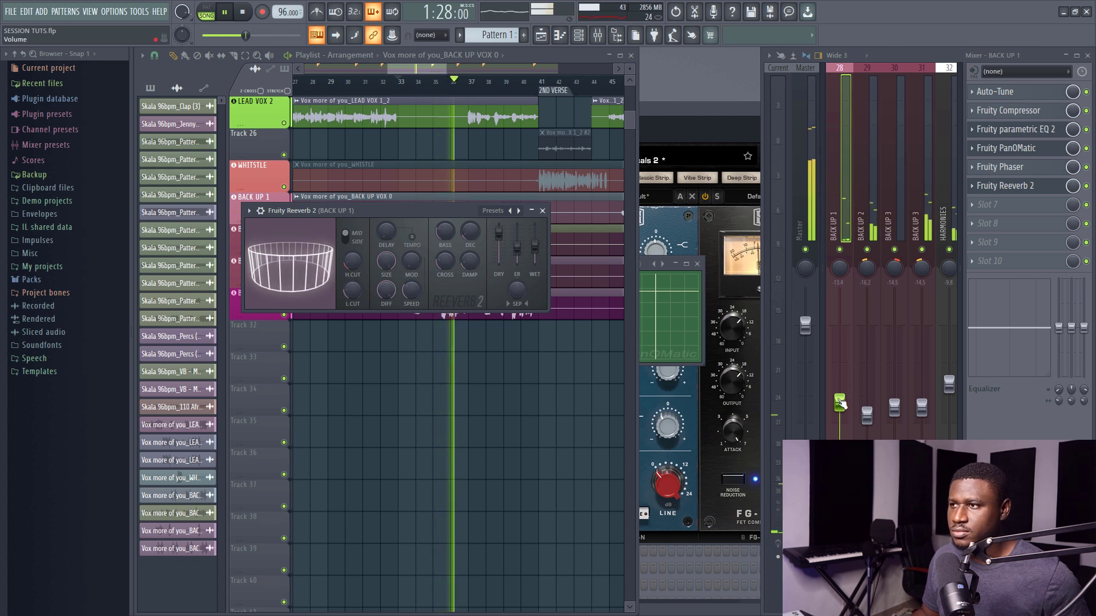
left_click_drag(535, 245, 535, 252)
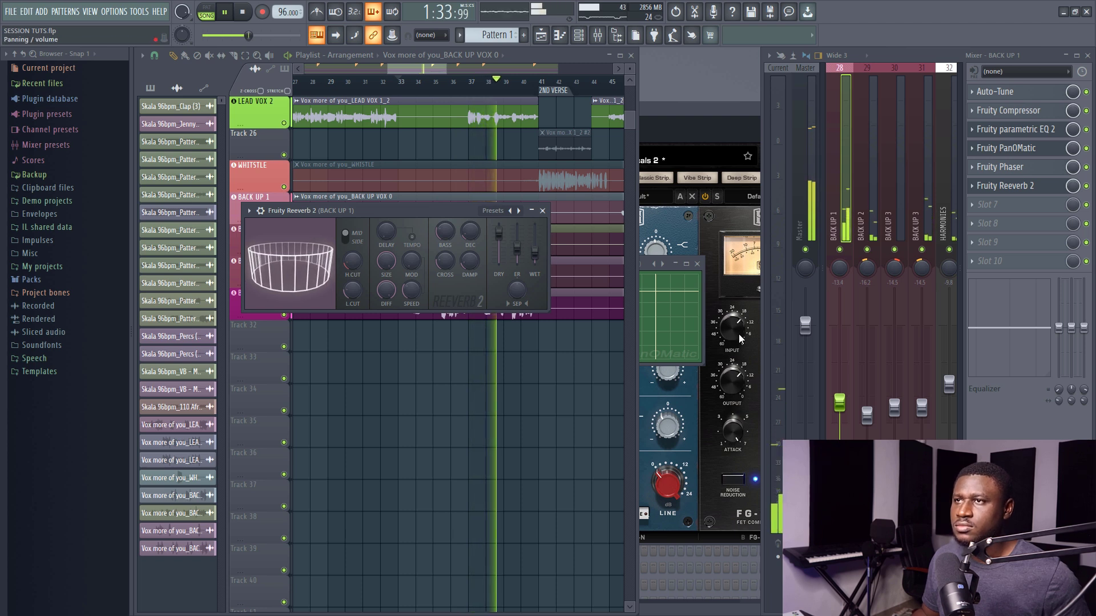
left_click_drag(535, 252, 535, 249)
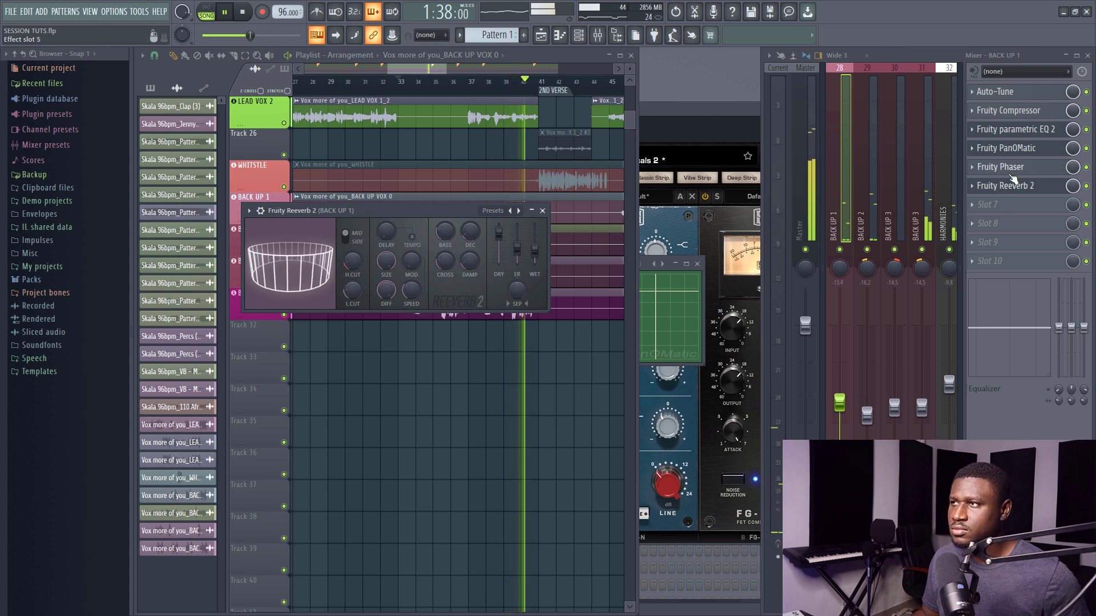
Set the dry-wet mix of BACK UP 1's Fruity Phaser to 31% wet while playing the section.
left_click(1010, 185)
left_click(1008, 167)
key("space")
key("space")
left_click_drag(445, 456, 444, 463)
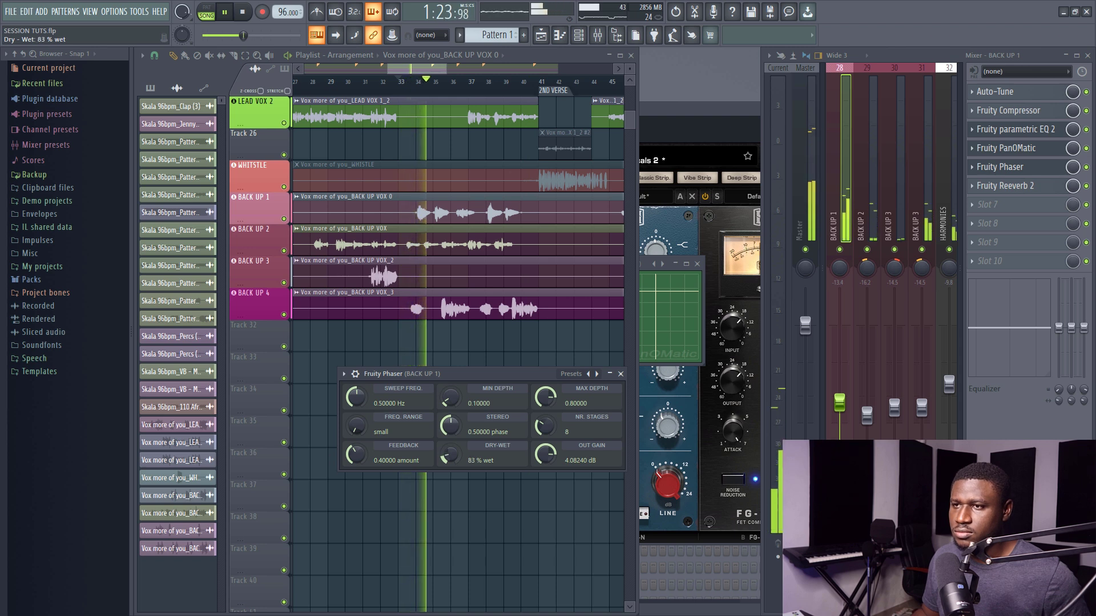
left_click_drag(450, 455, 450, 414)
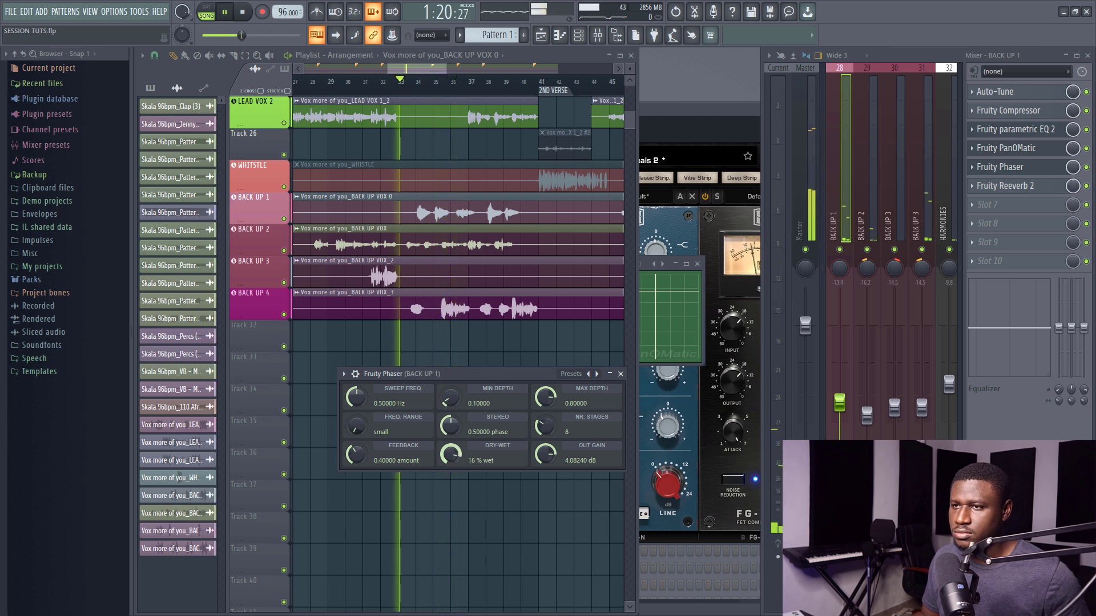
left_click_drag(450, 454, 450, 448)
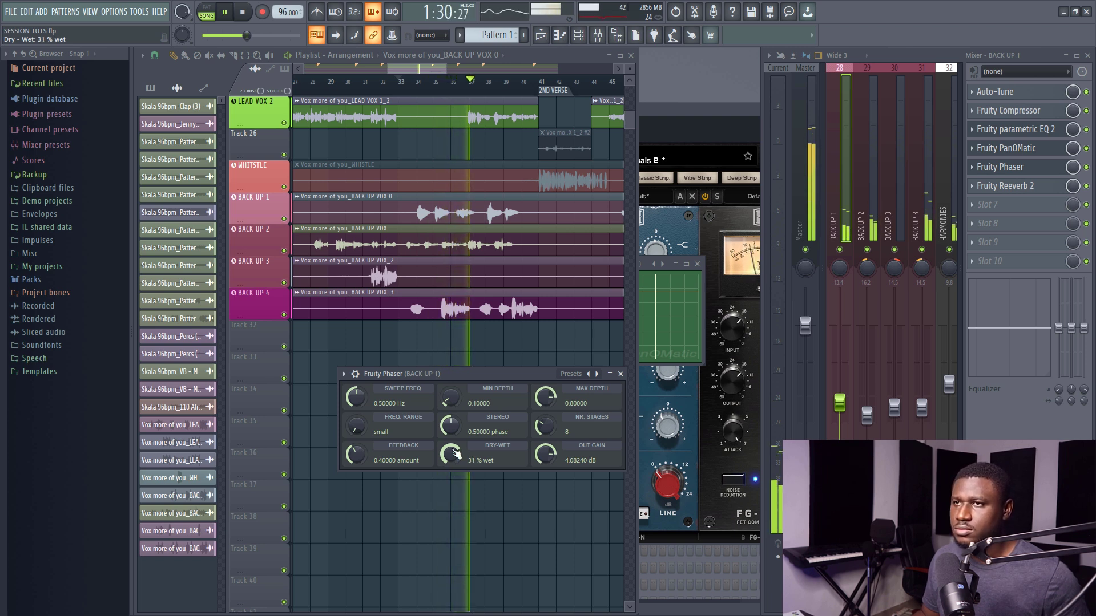
Set BACK UP 1's Fruity Compressor to a -22.2 dB threshold and 5.1 dB gain during playback.
left_click(1024, 115)
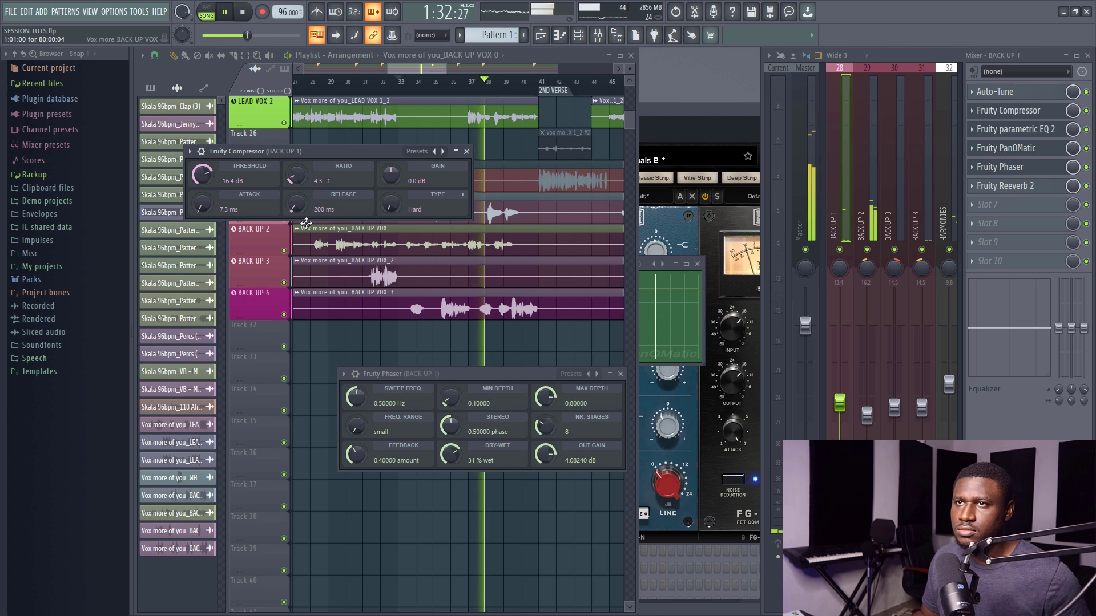
left_click_drag(201, 174, 201, 177)
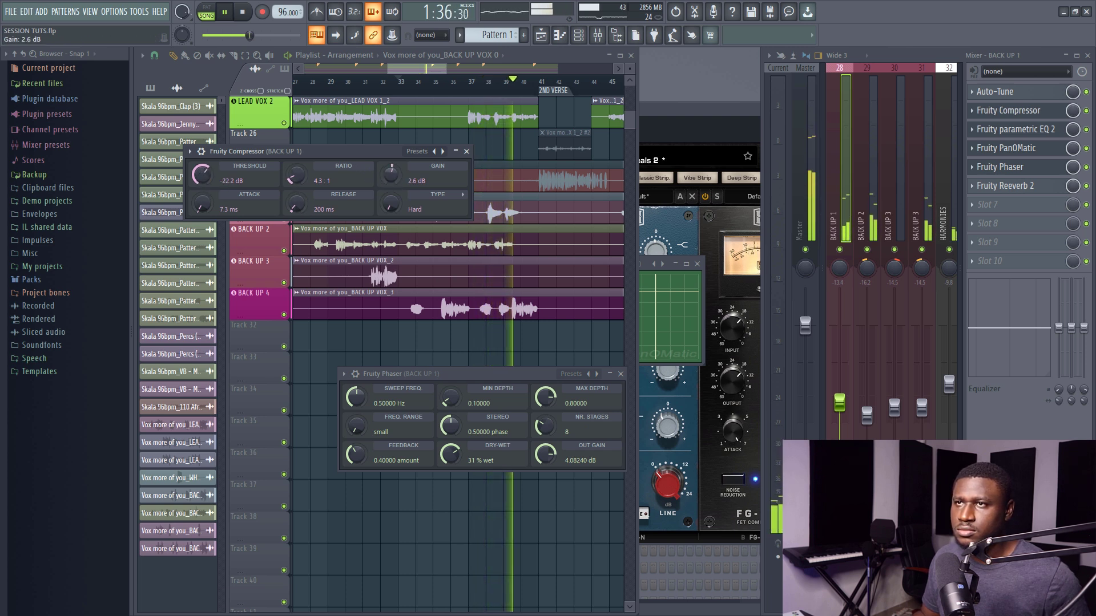
left_click_drag(392, 174, 391, 169)
key("space")
key("space")
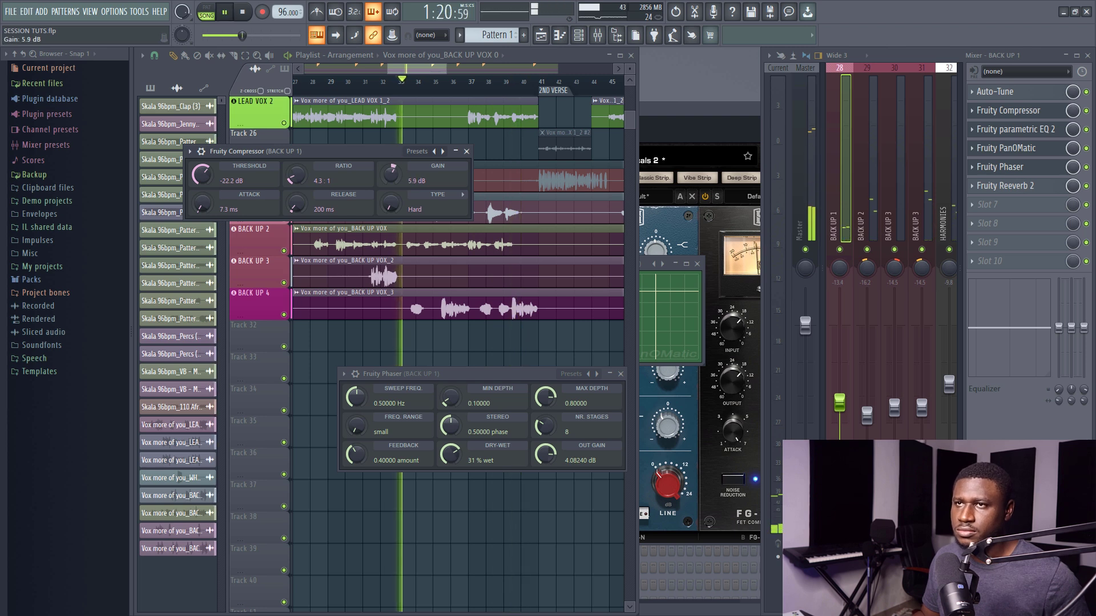
left_click_drag(403, 164, 403, 160)
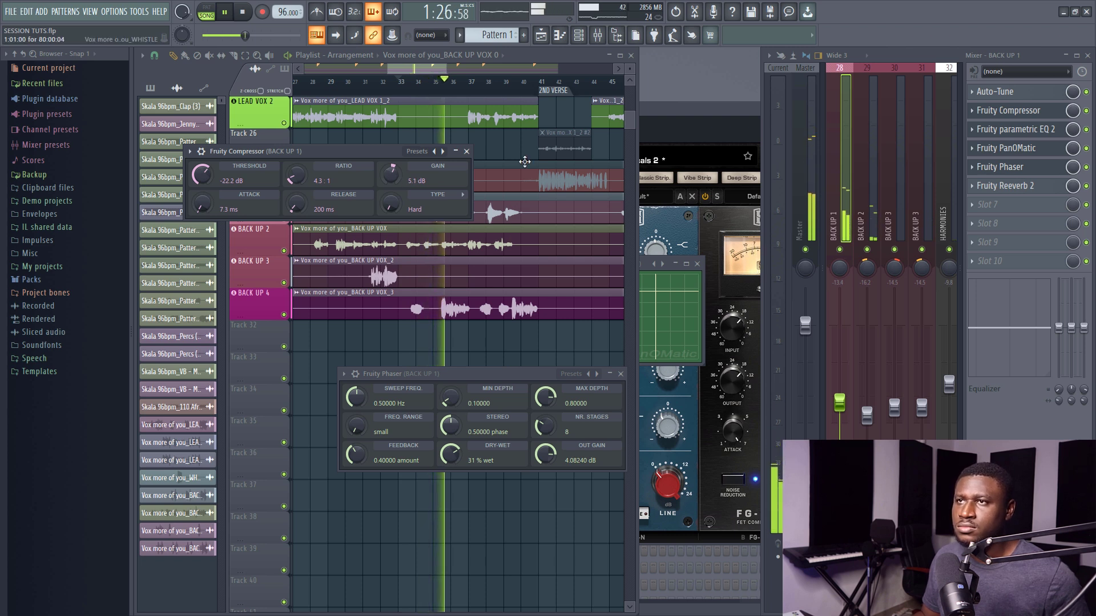
left_click(467, 151)
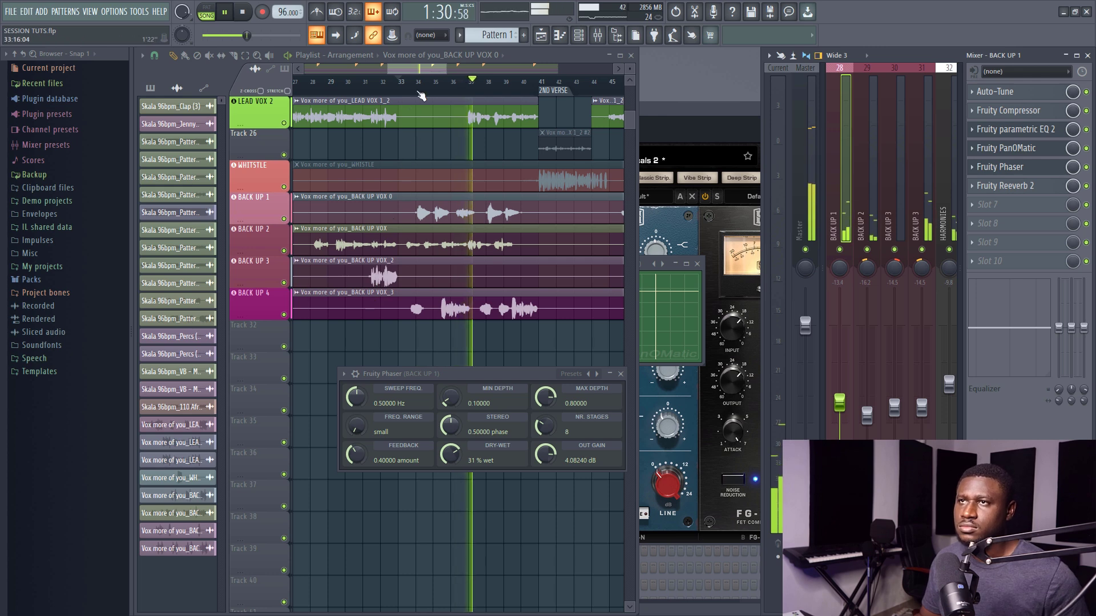
Close Fruity Phaser and listen to the backing vocals in the full mix, including the second pre-hook from bar 49.
left_click_drag(414, 94, 425, 85)
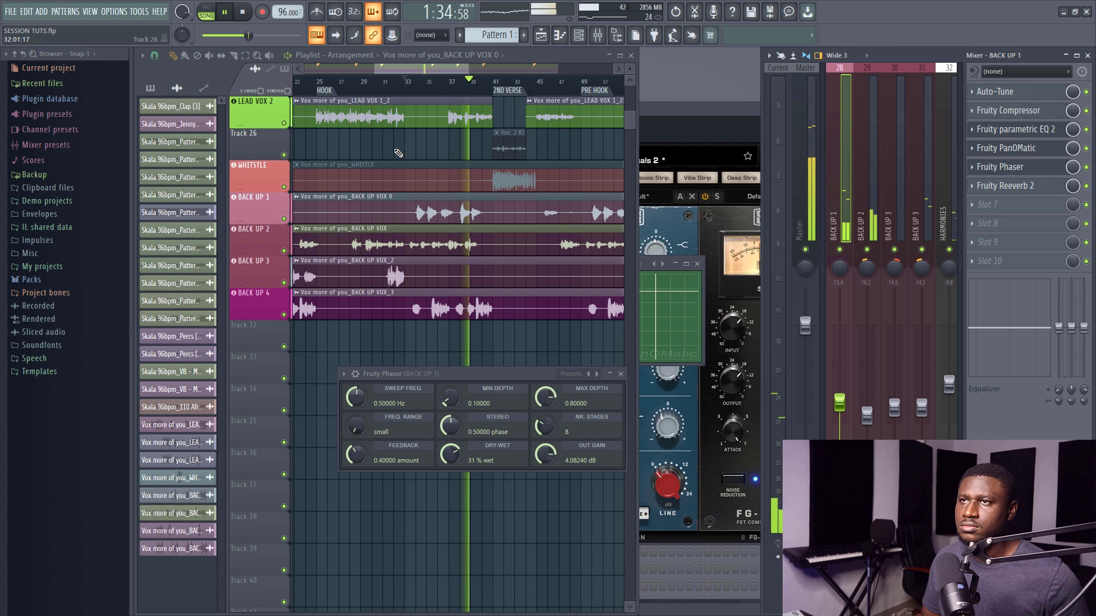
scroll(390, 181, "down", 1)
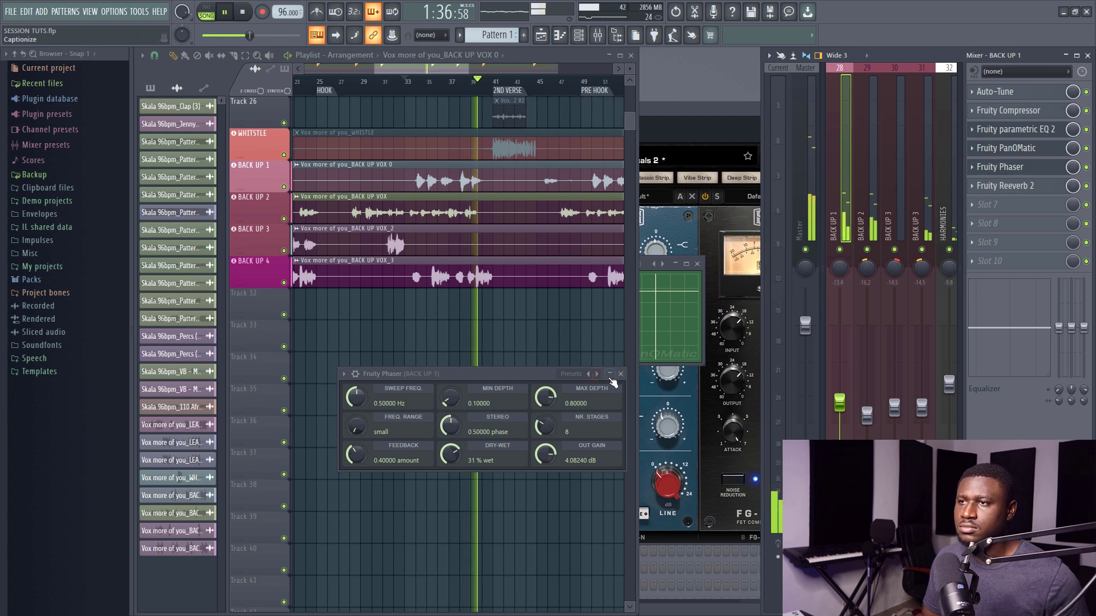
left_click(621, 375)
scroll(431, 87, "down", 3)
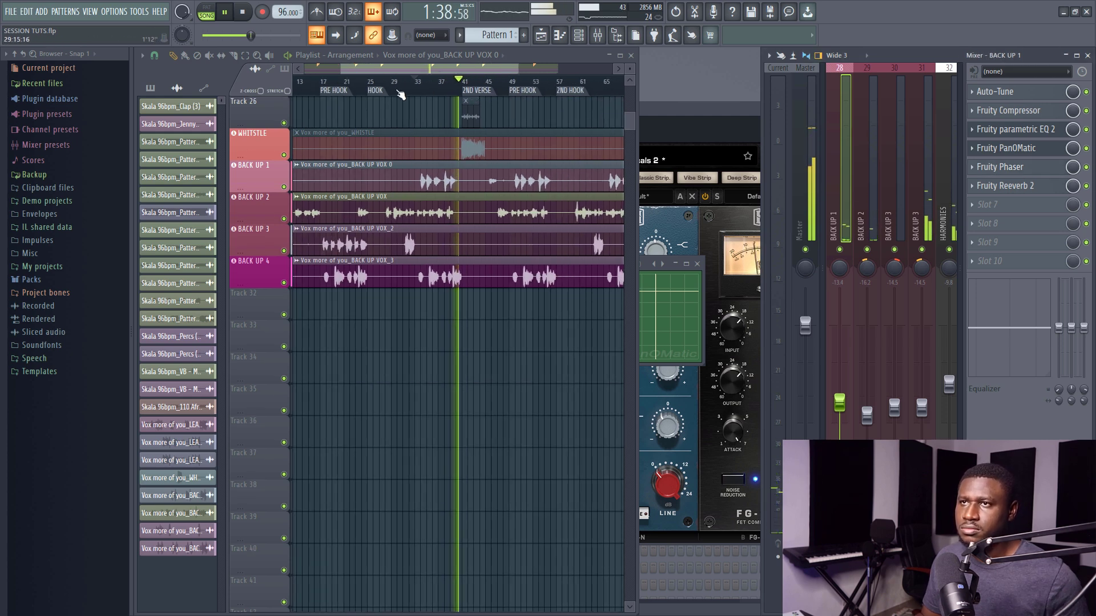
scroll(395, 128, "up", 2)
scroll(394, 128, "up", 1)
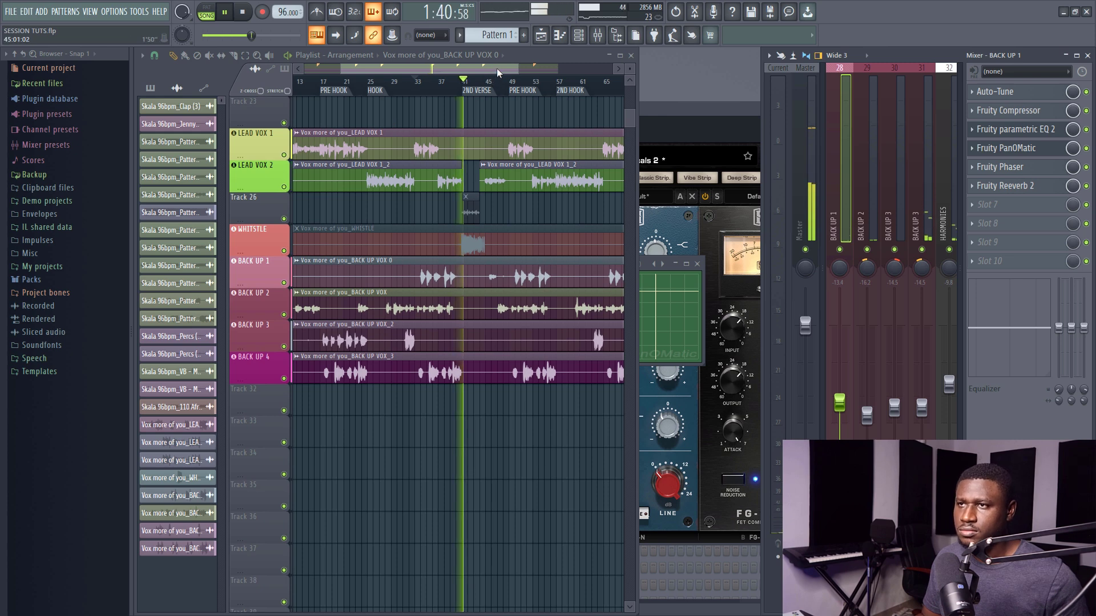
left_click(510, 81)
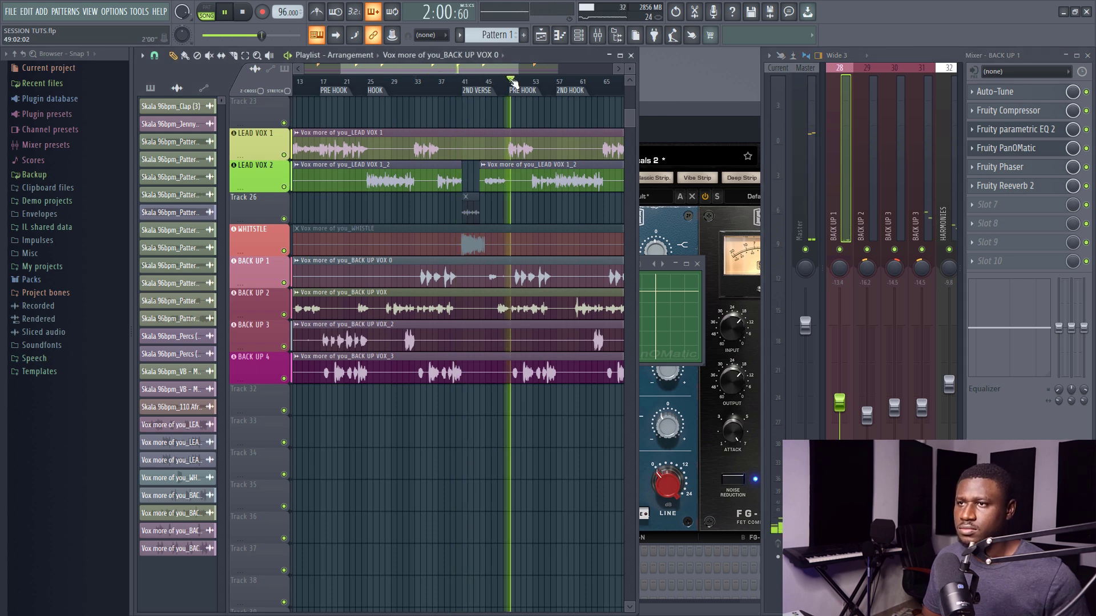
scroll(512, 81, "down", 2)
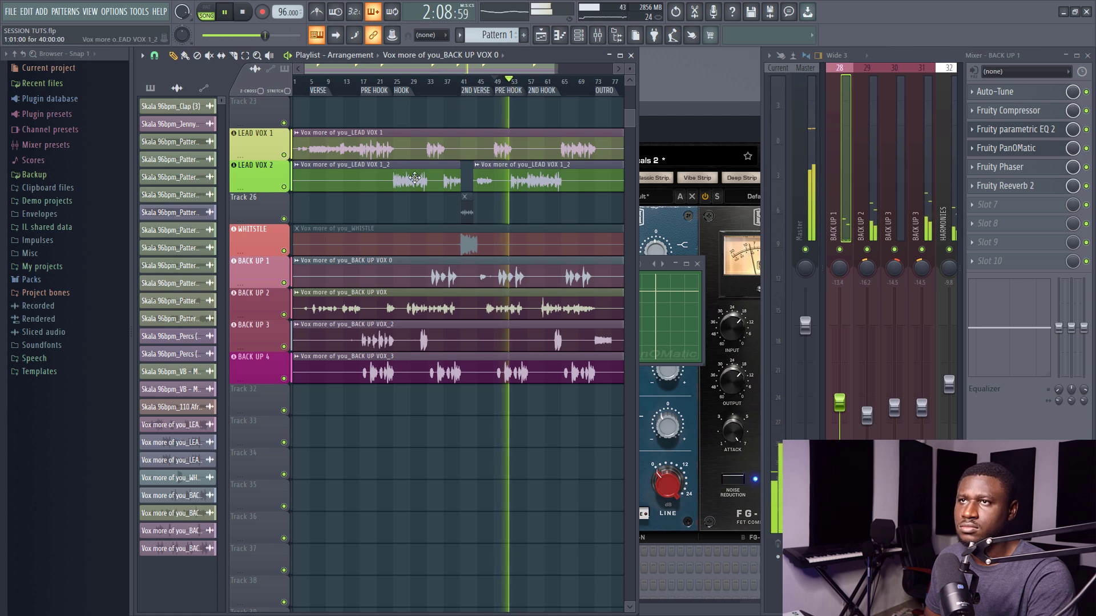
scroll(415, 177, "up", 2)
scroll(415, 177, "up", 2)
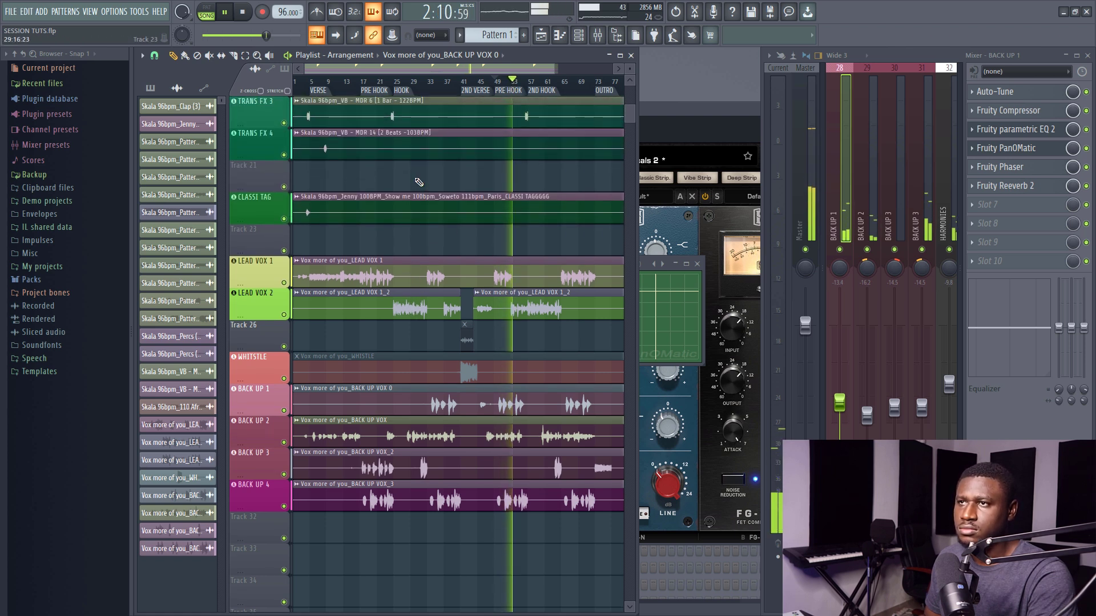
scroll(418, 181, "up", 1)
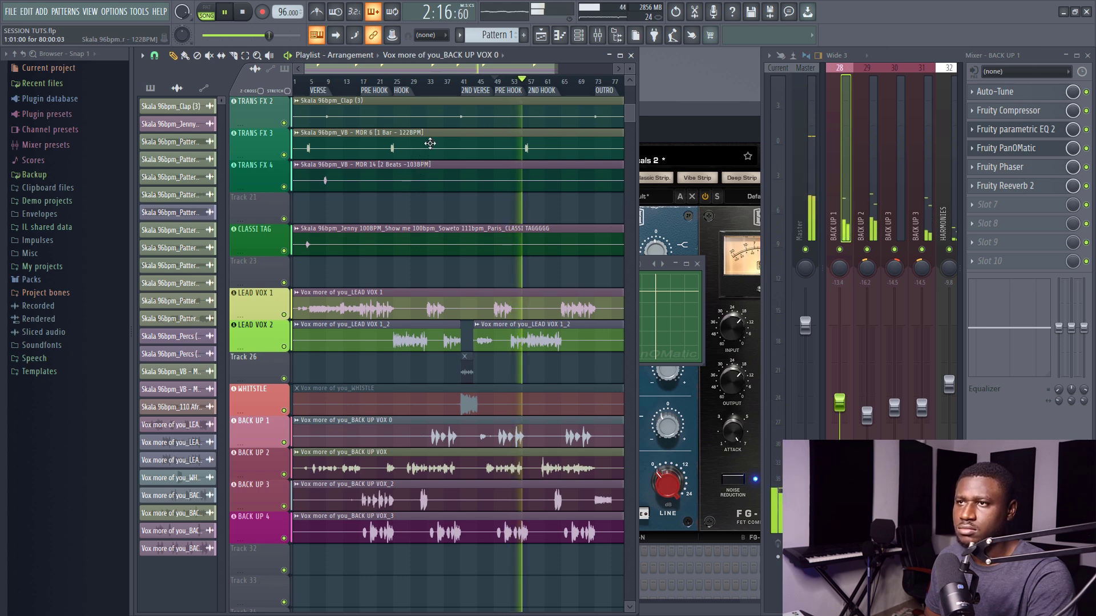
scroll(405, 91, "up", 1)
scroll(405, 91, "down", 1)
scroll(404, 91, "up", 1)
scroll(404, 91, "down", 1)
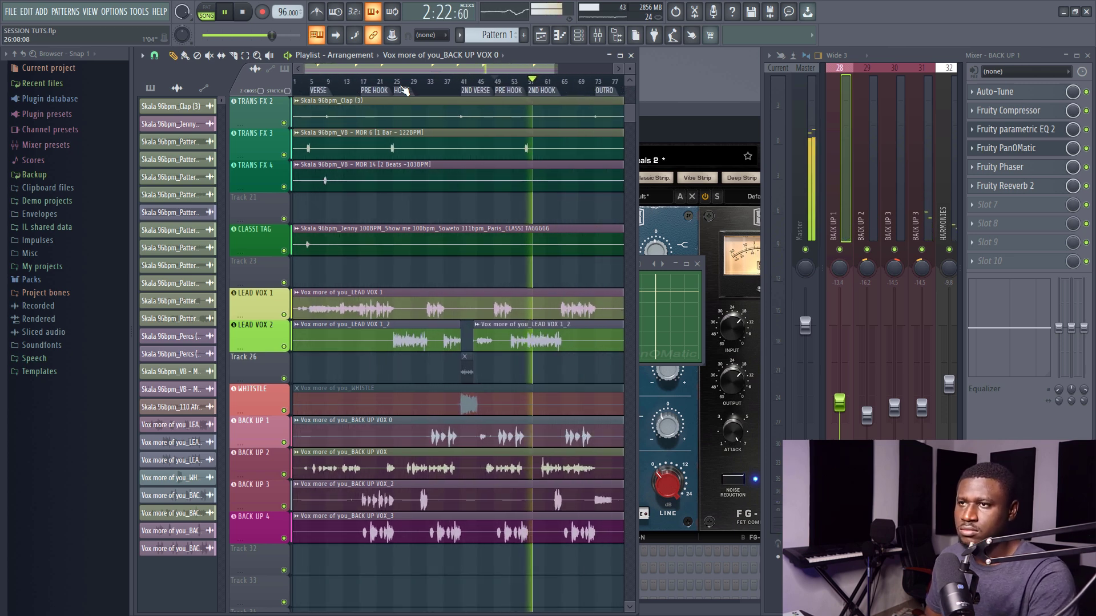
scroll(404, 91, "up", 2)
scroll(404, 91, "down", 2)
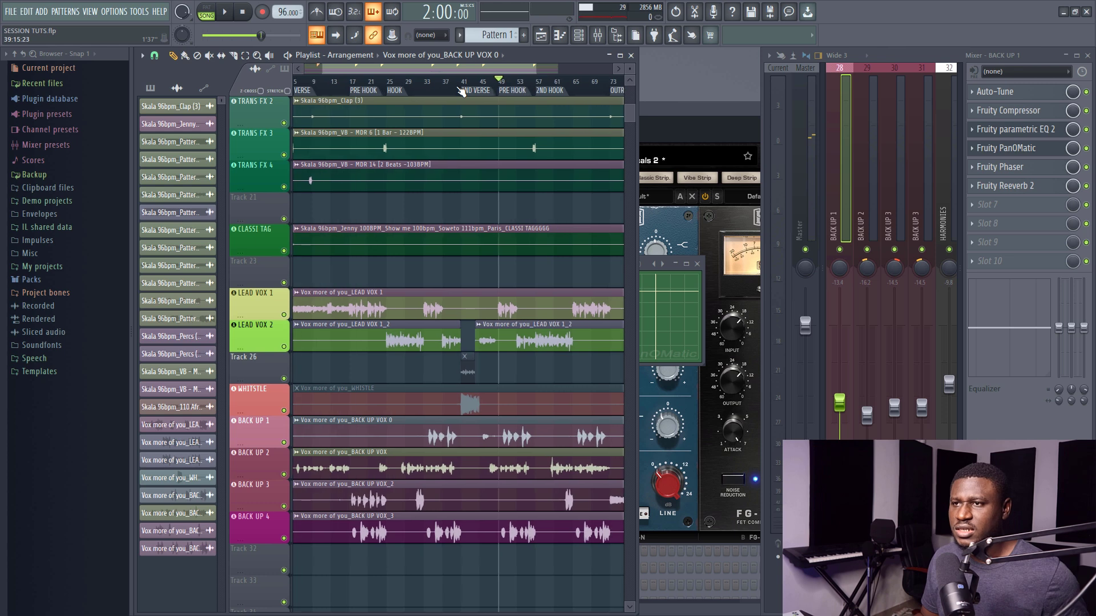
Unmute the LEAD VOX 1_2 #2 clip on Track 26, play it from the 2ND VERSE marker and check its channel settings.
scroll(462, 91, "up", 4)
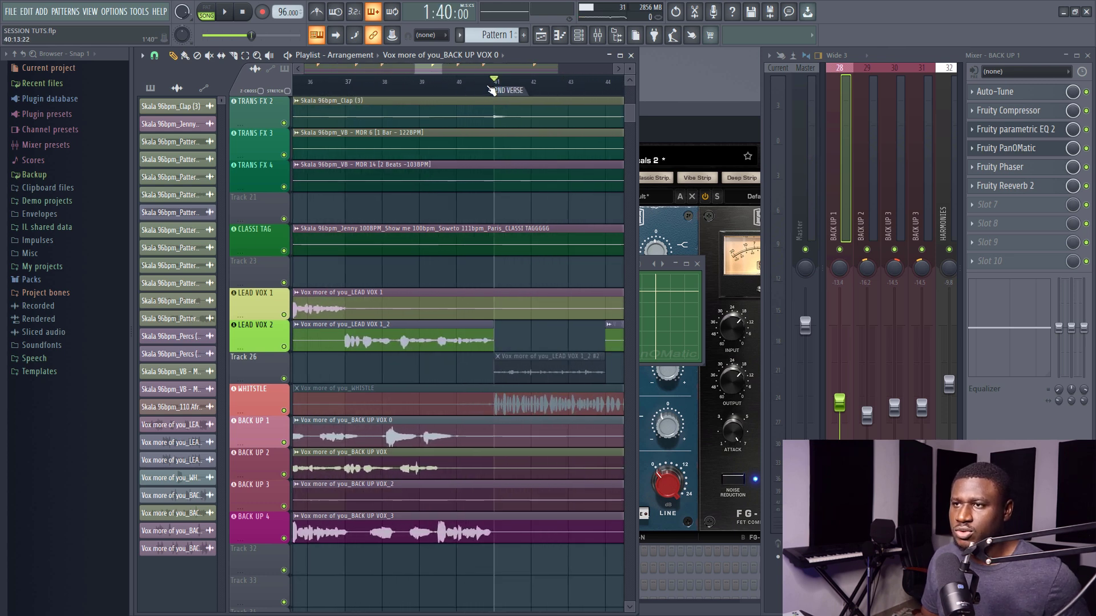
scroll(491, 91, "down", 4)
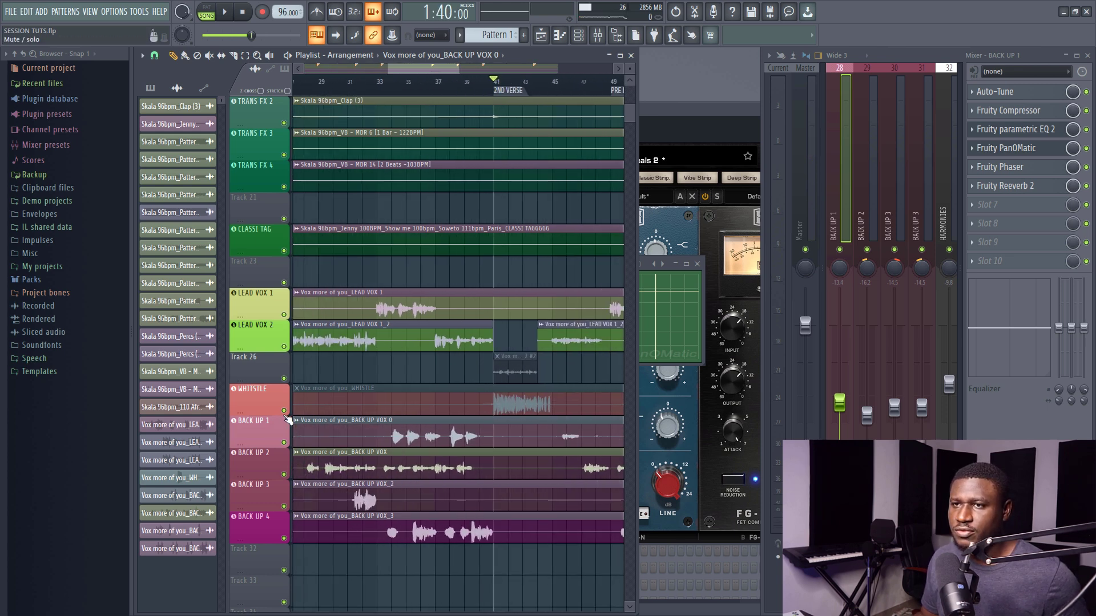
key("space")
double_click(509, 374)
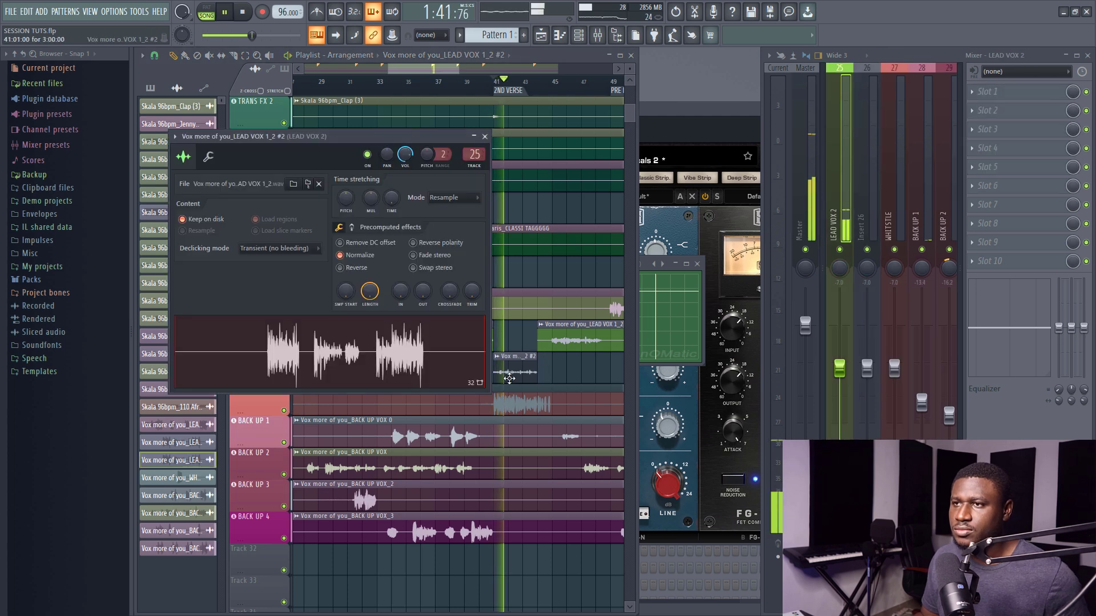
scroll(868, 200, "up", 3)
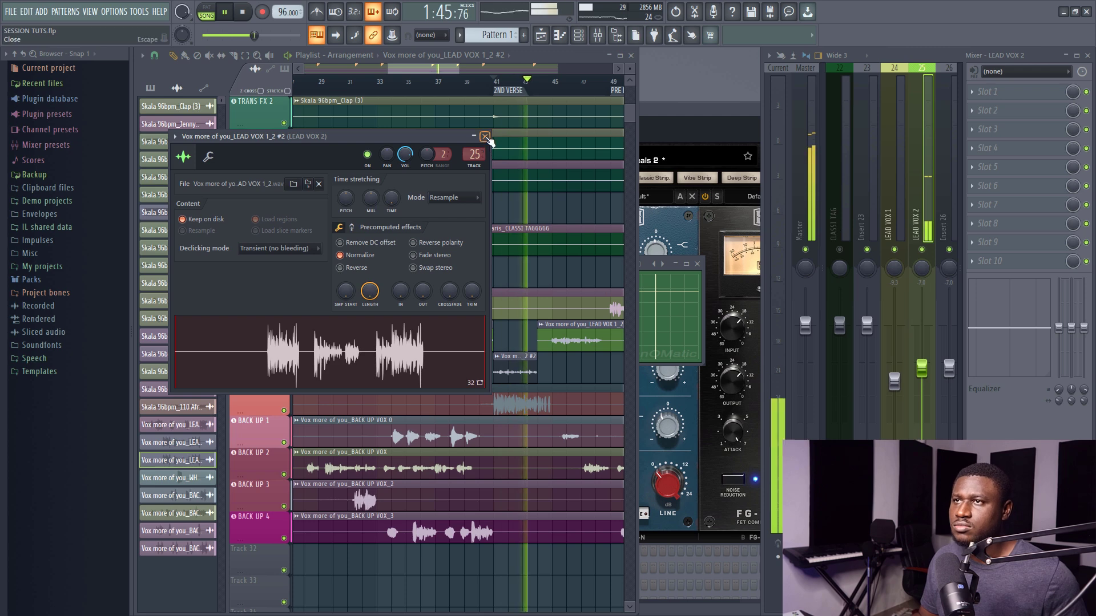
left_click(485, 137)
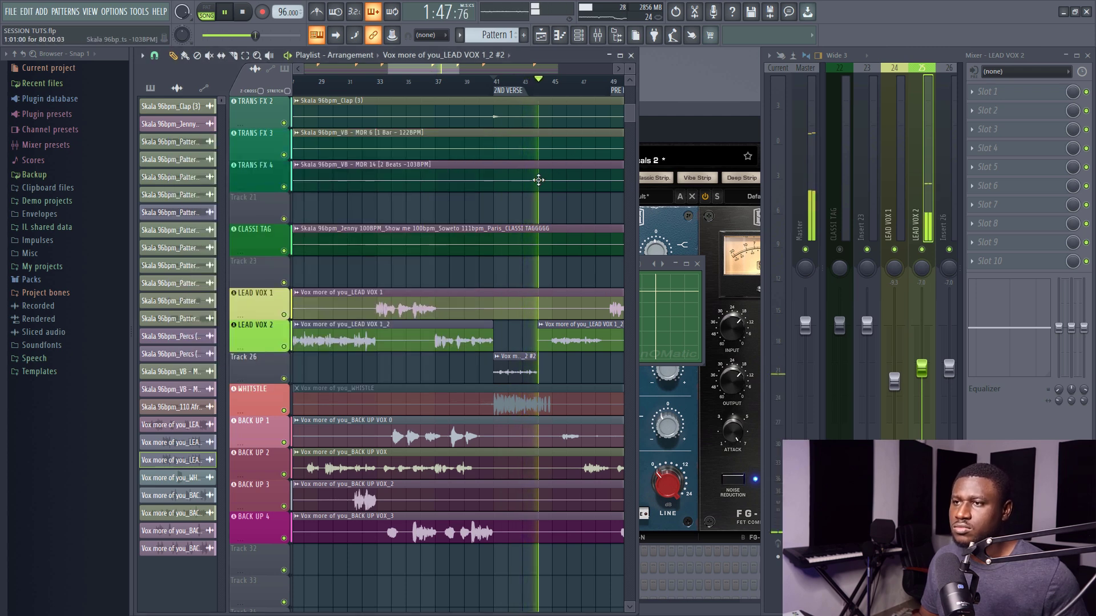
key("space")
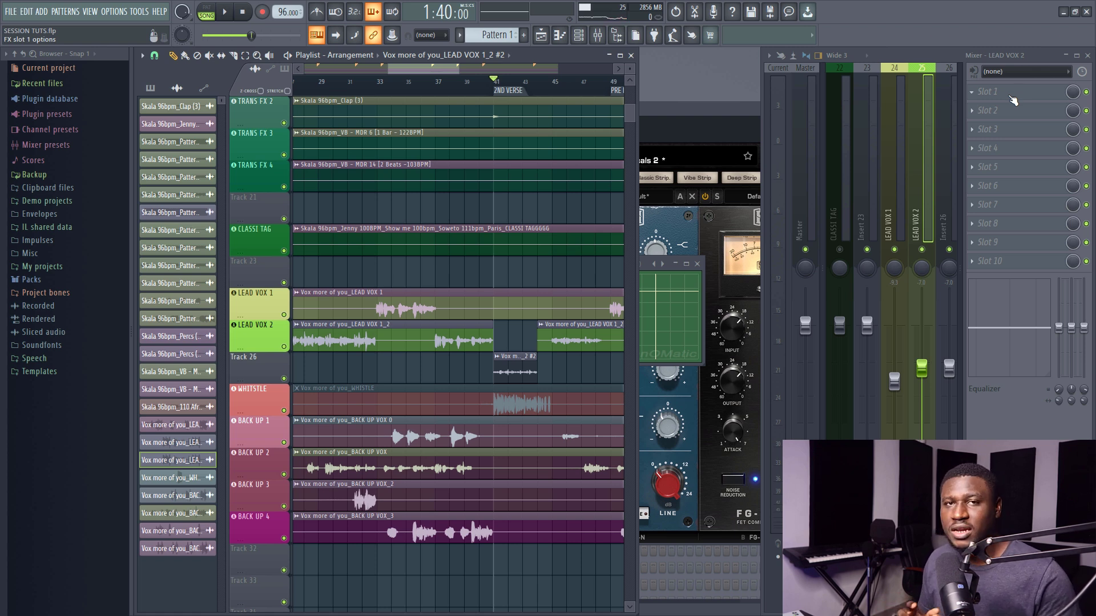
Insert RX Pro De-click and RX 7 Voice De-noise in slots 1 and 2 of LEAD VOX 2, playing the second verse to check the de-clicking.
left_click(1007, 94)
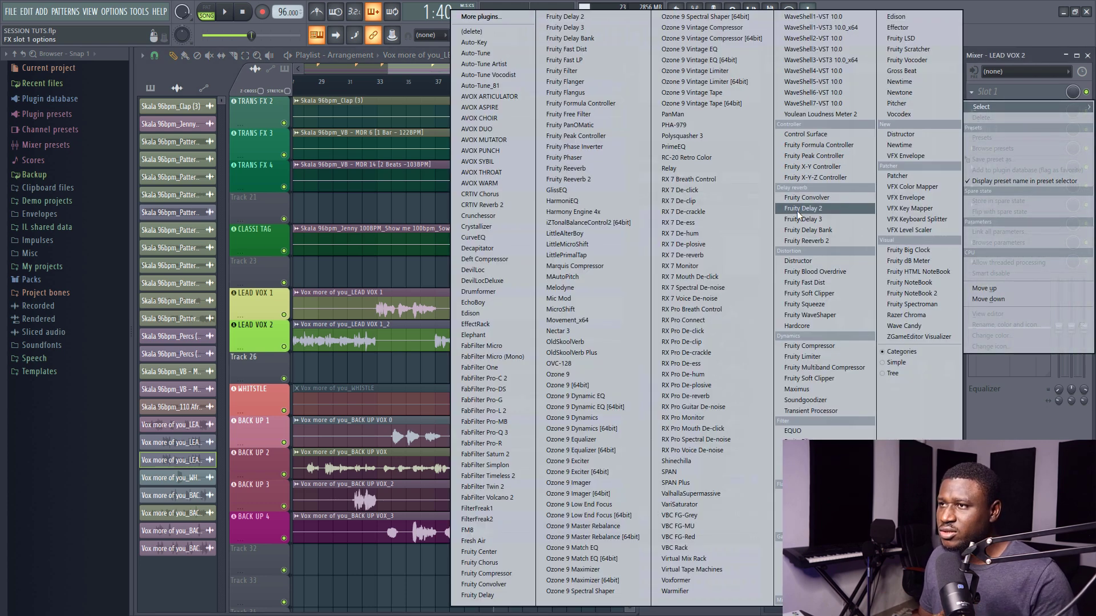
left_click(708, 331)
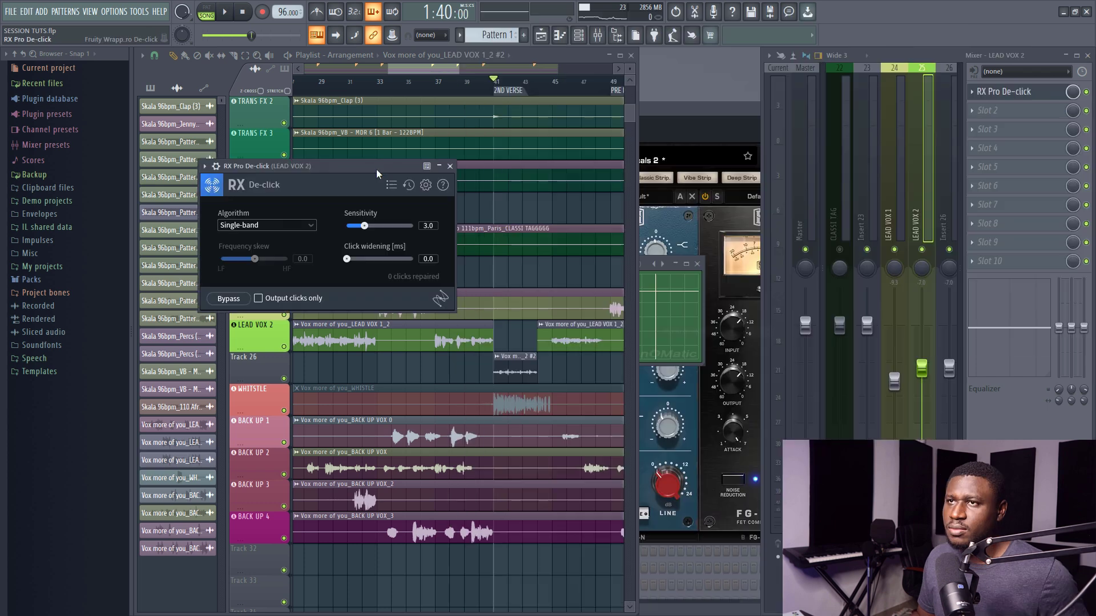
left_click_drag(641, 233, 762, 250)
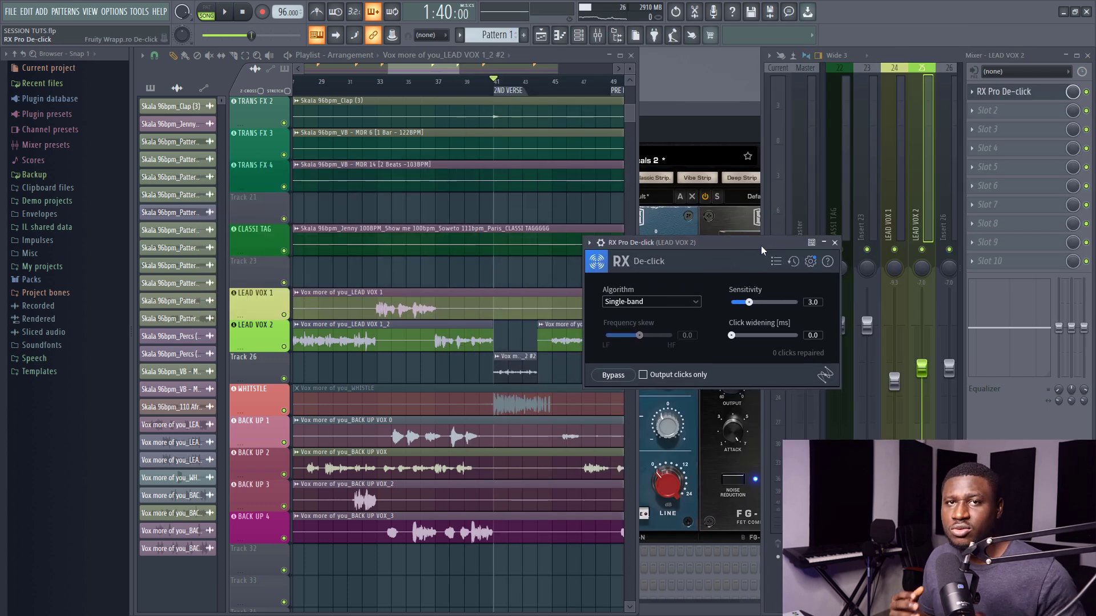
key("space")
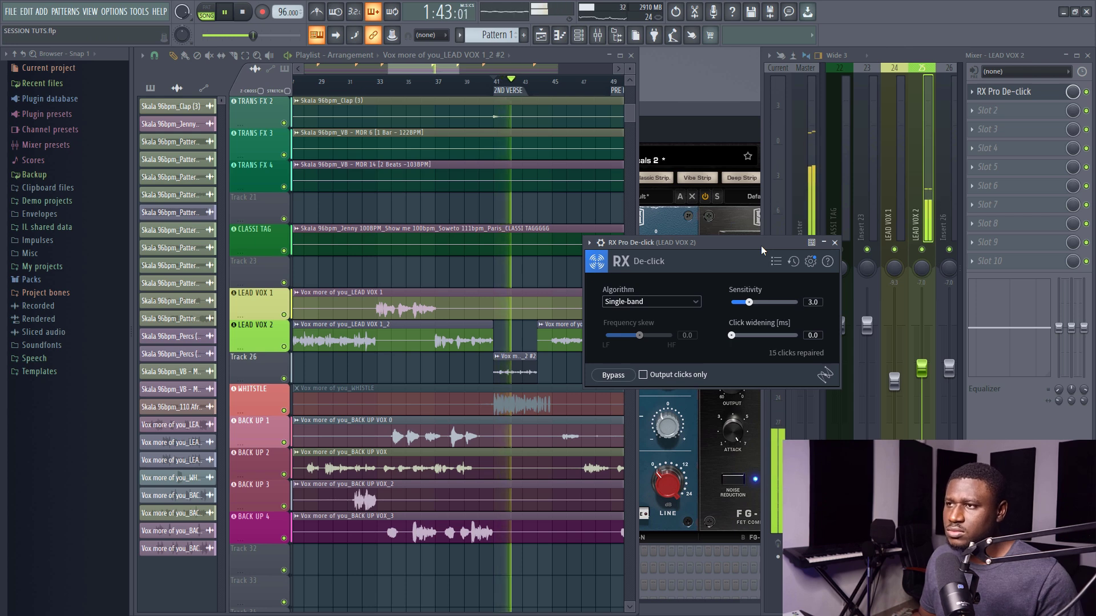
left_click(835, 242)
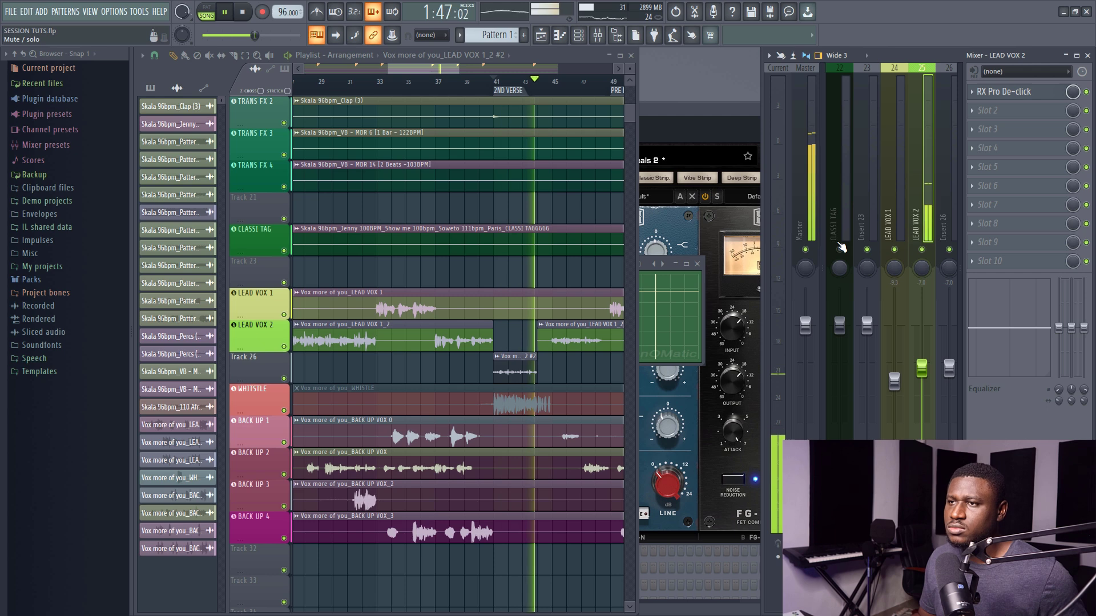
key("space")
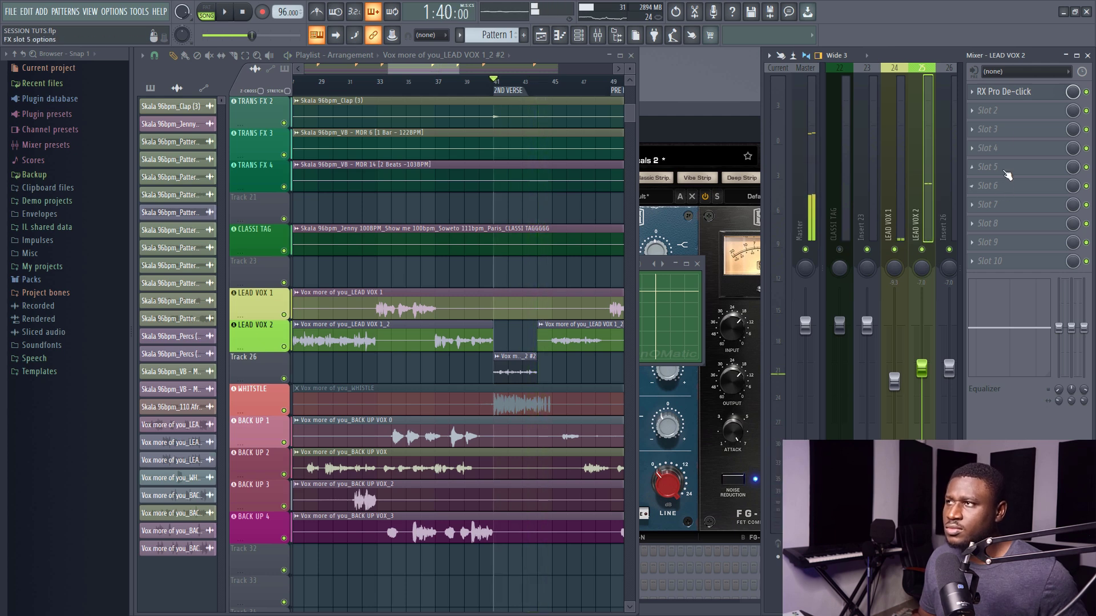
left_click(693, 451)
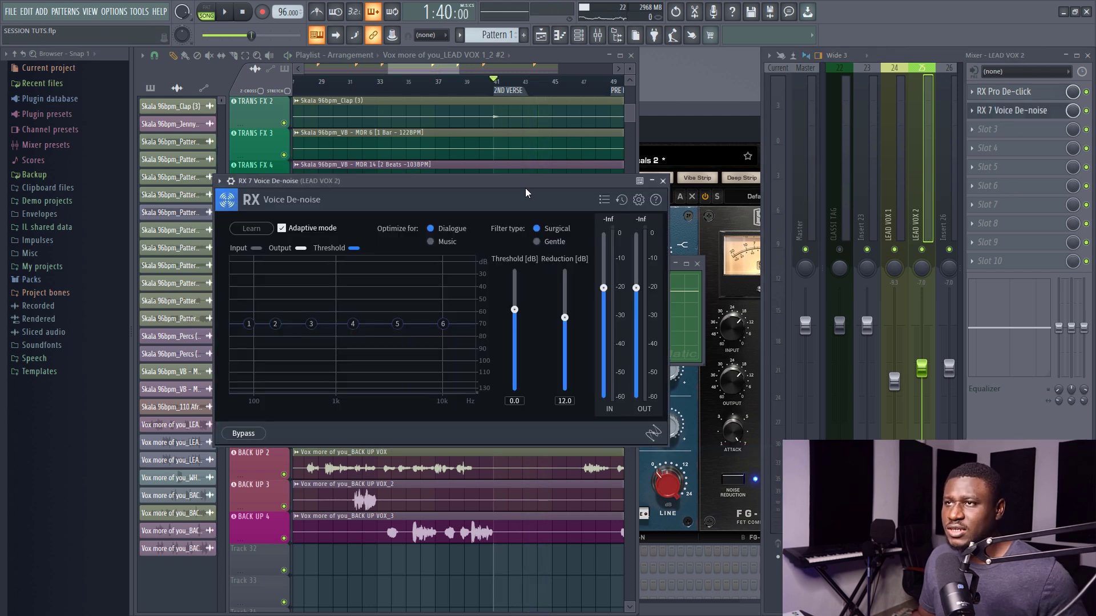
left_click(662, 181)
Add Fruity Parametric EQ 2 to slot 3 of LEAD VOX 2, high-pass at 131 Hz and slightly lower the highest band during playback.
left_click(1008, 129)
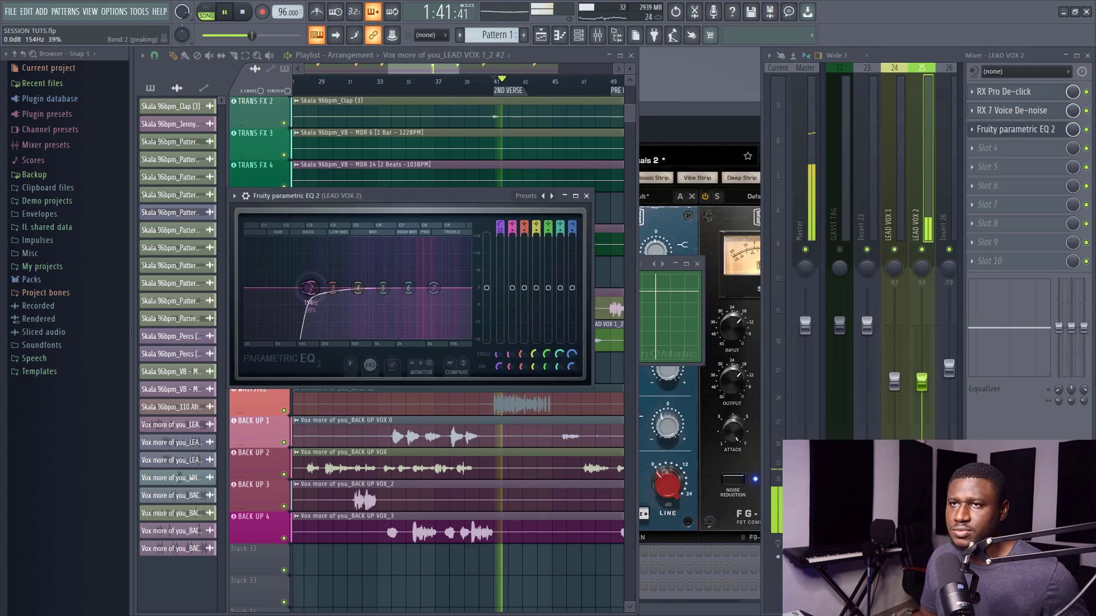
left_click_drag(308, 289, 307, 289)
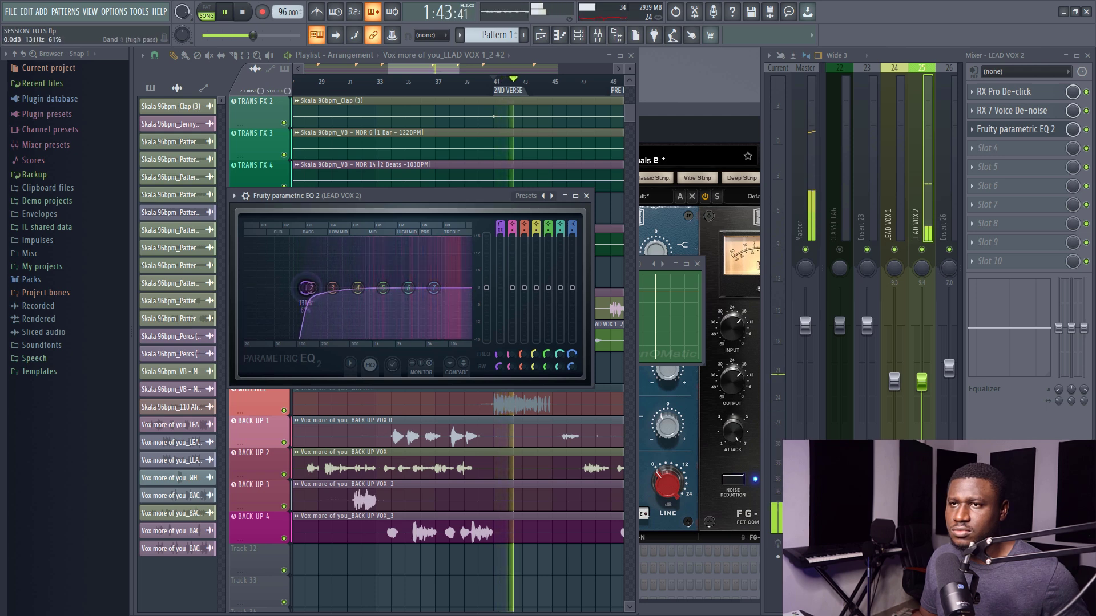
left_click_drag(434, 288, 436, 297)
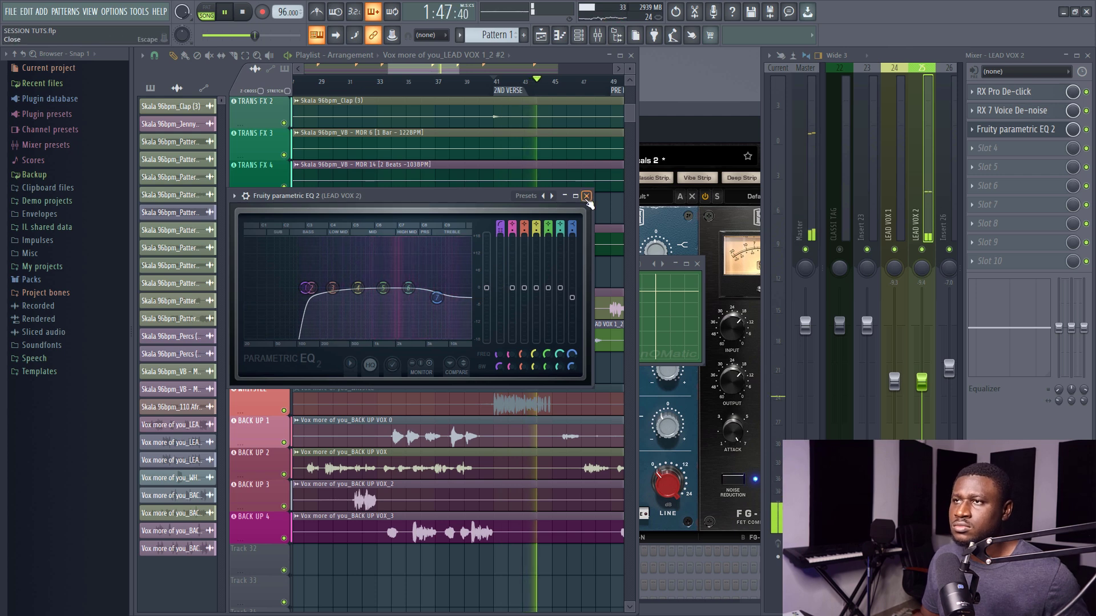
left_click(586, 195)
key("space")
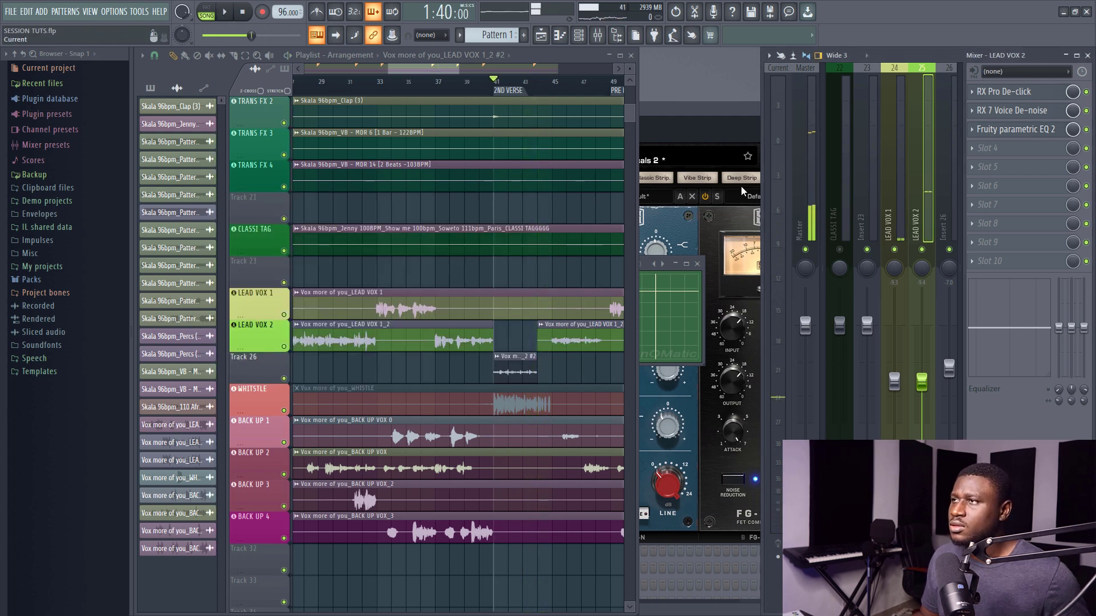
Insert Fruity Compressor in slot 4 and Fruity Reeverb 2 in slot 5 of LEAD VOX 2.
left_click(1008, 148)
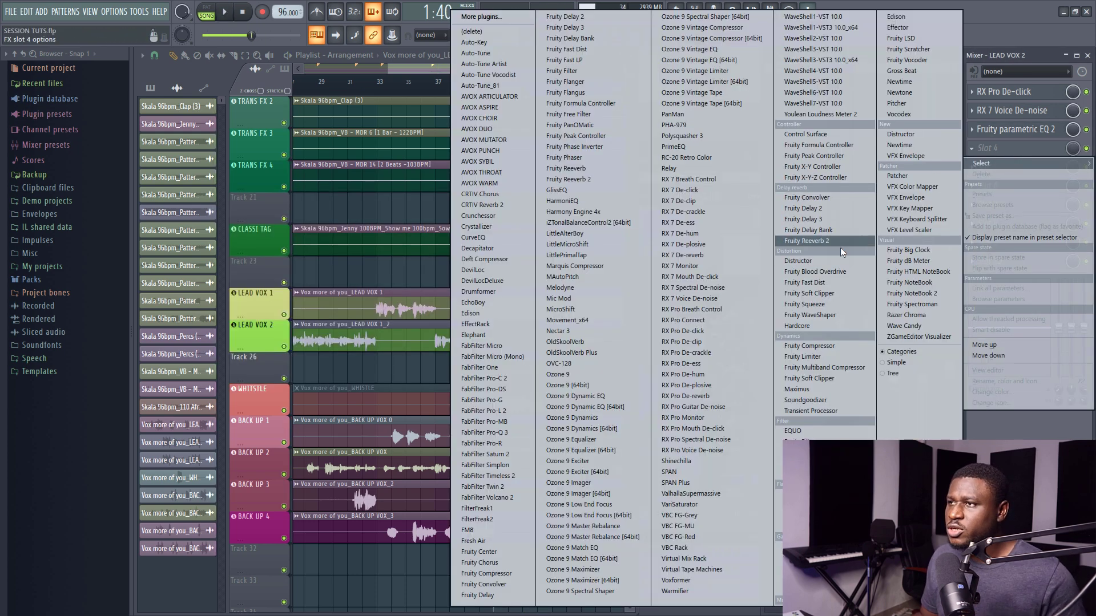
left_click(829, 345)
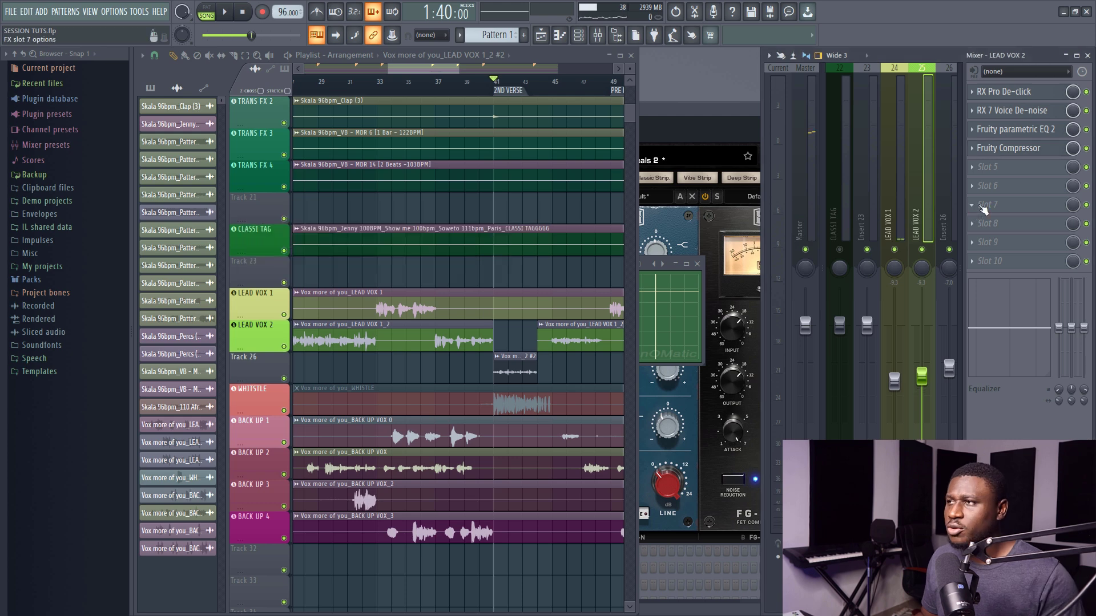
left_click(1005, 171)
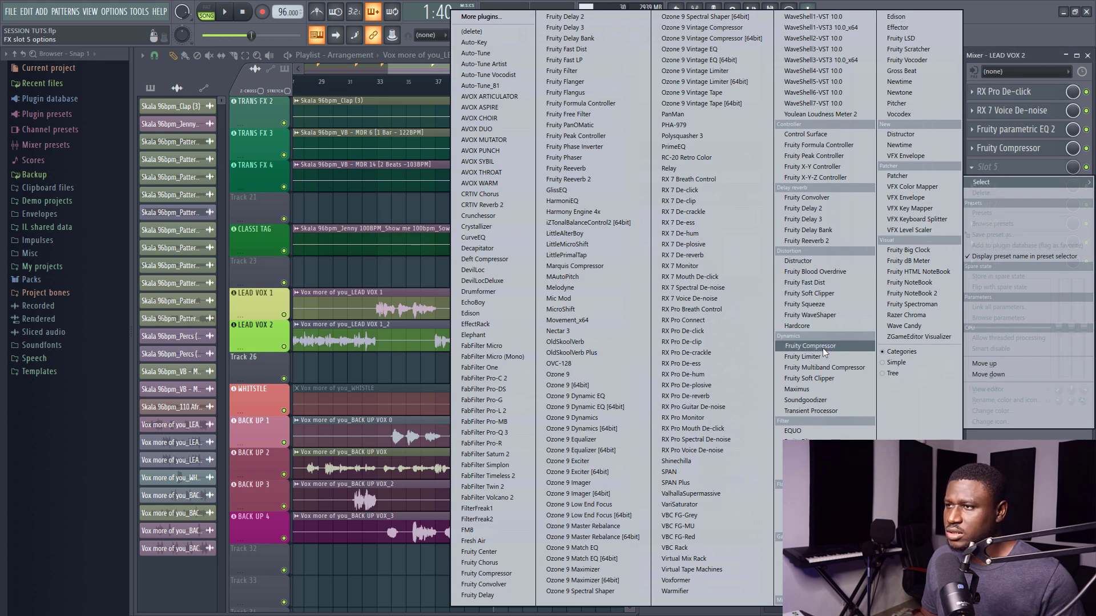
left_click(806, 241)
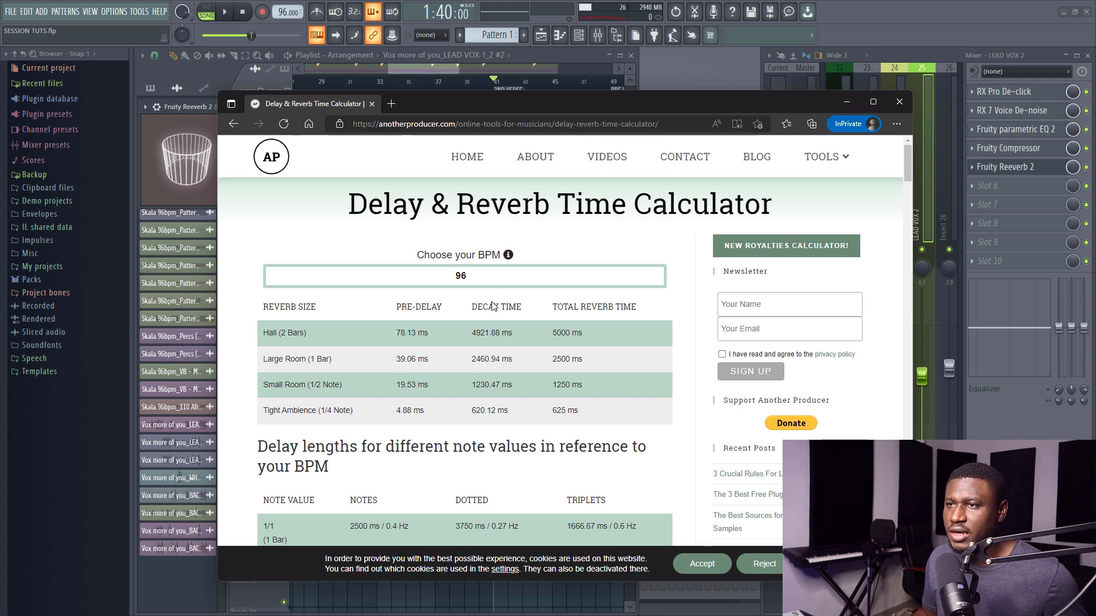
Set LEAD VOX 2's Fruity Reeverb 2 wet level to 12% and slightly lower the track's fader while playing the second verse.
left_click_drag(558, 106, 1095, 183)
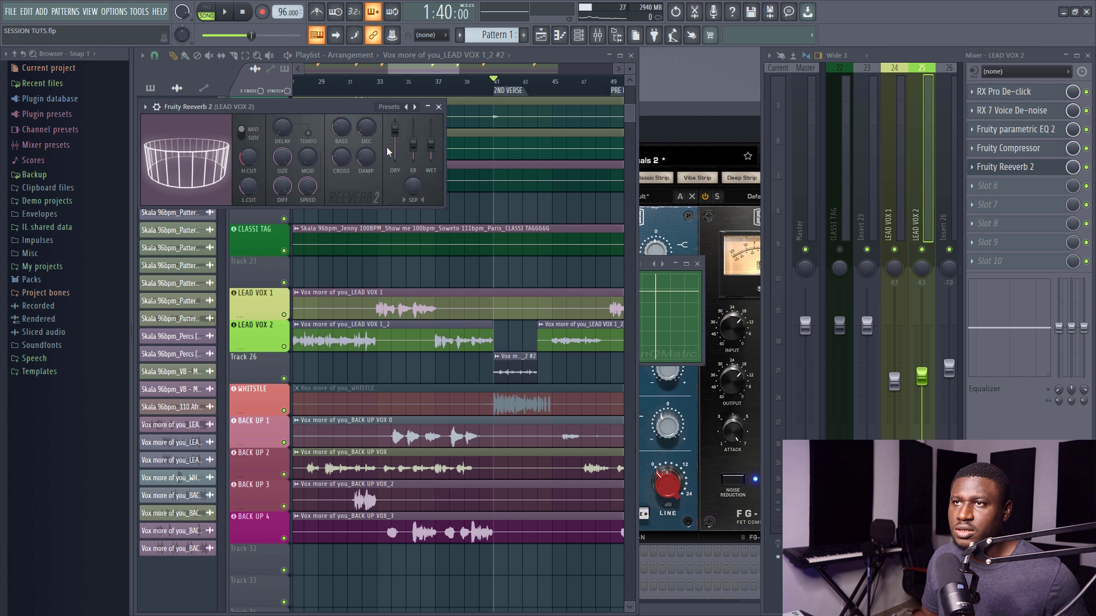
key("space")
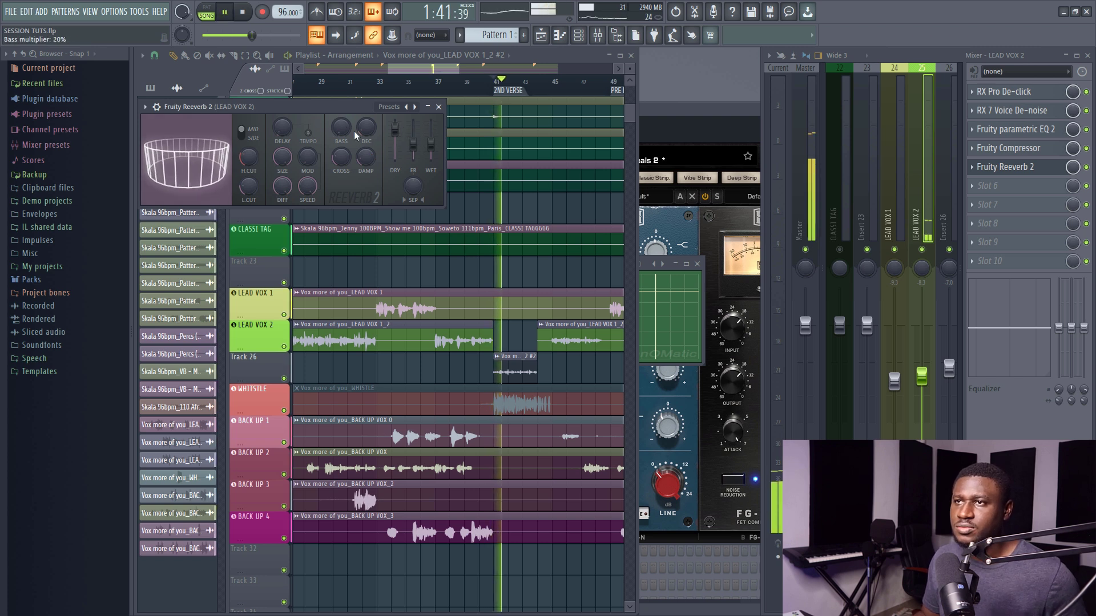
left_click_drag(432, 144, 432, 154)
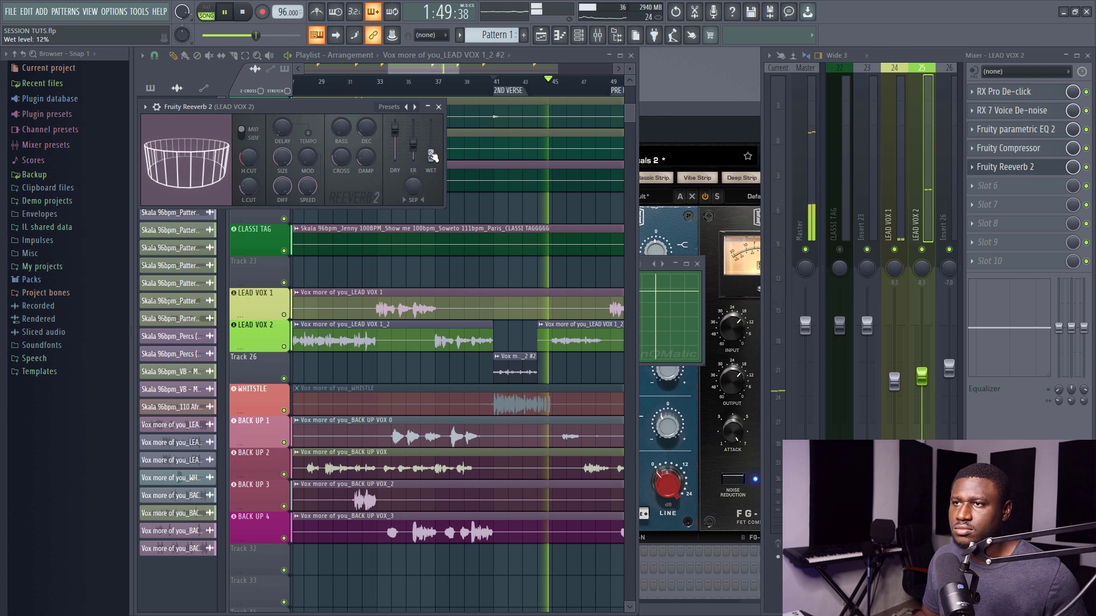
left_click(438, 107)
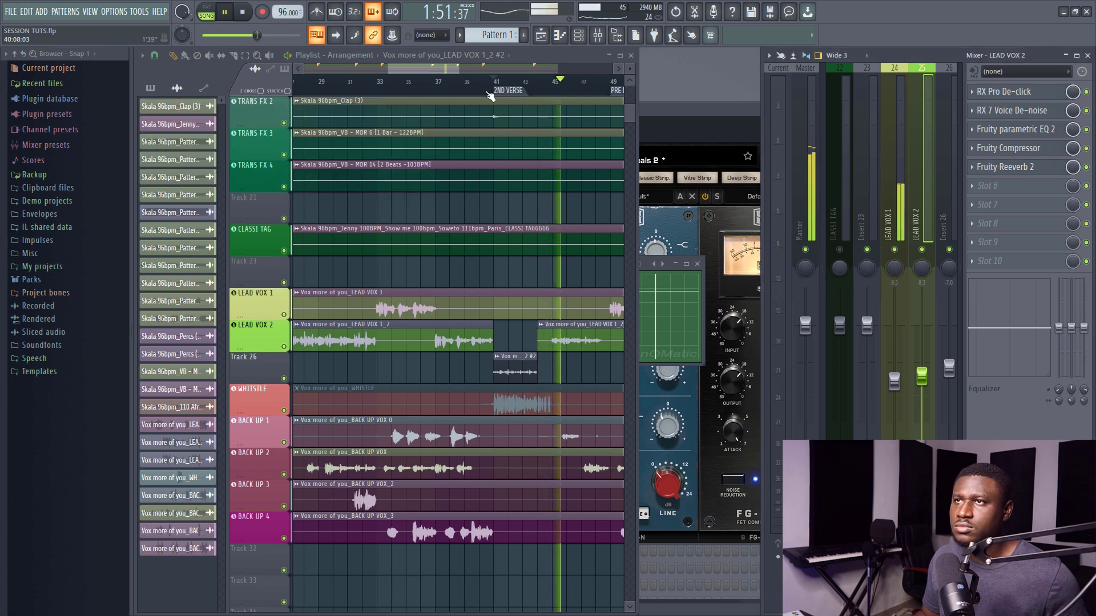
left_click(460, 83)
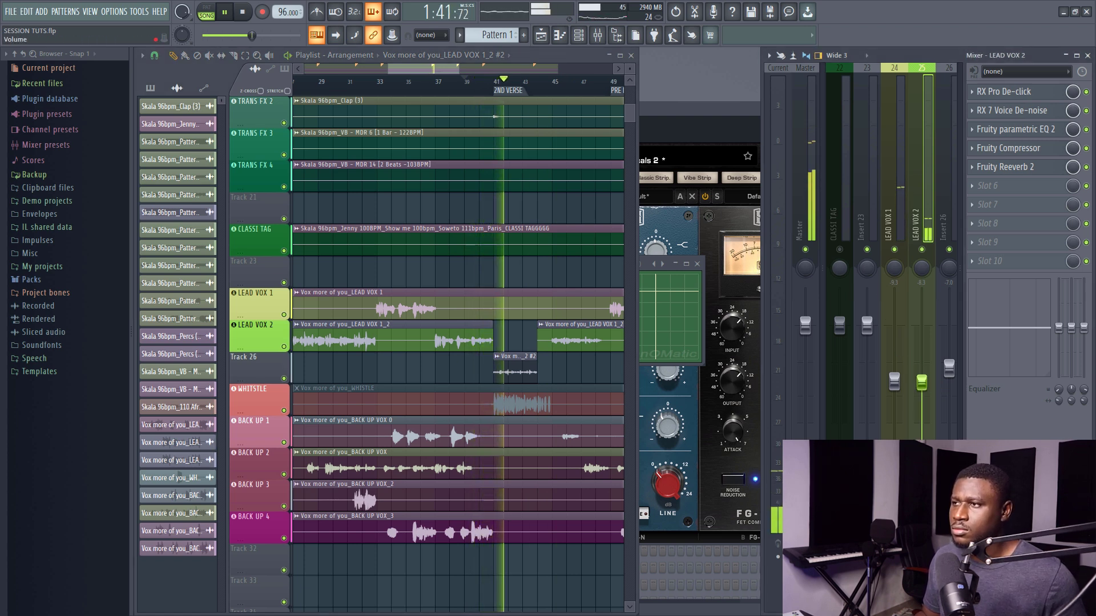
left_click_drag(922, 376, 921, 384)
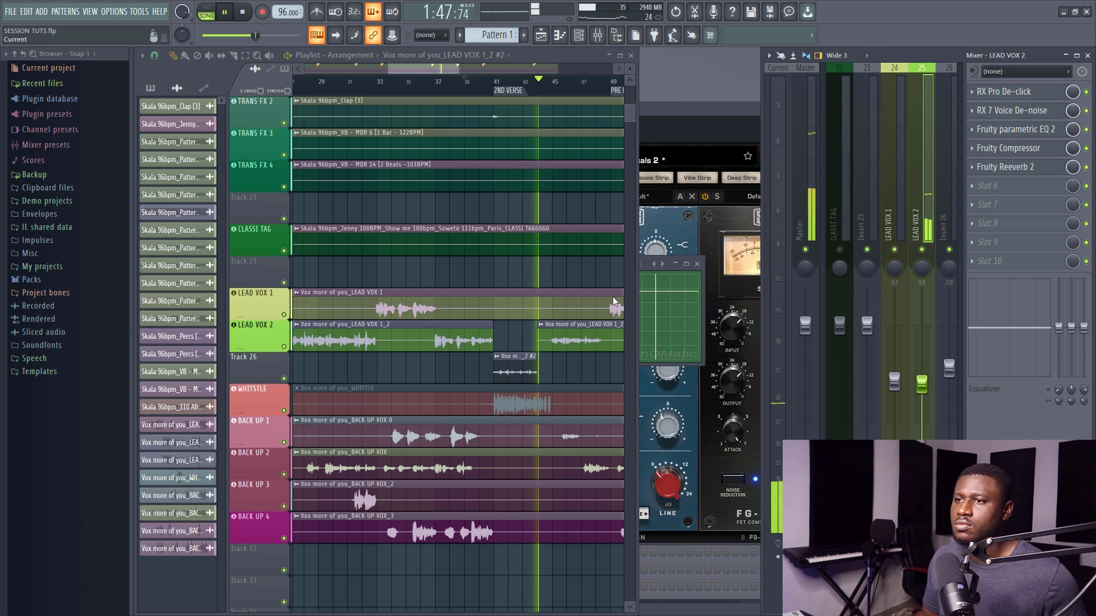
Unmute the WHISTLE clip, stop playback and save the project.
left_click(210, 55)
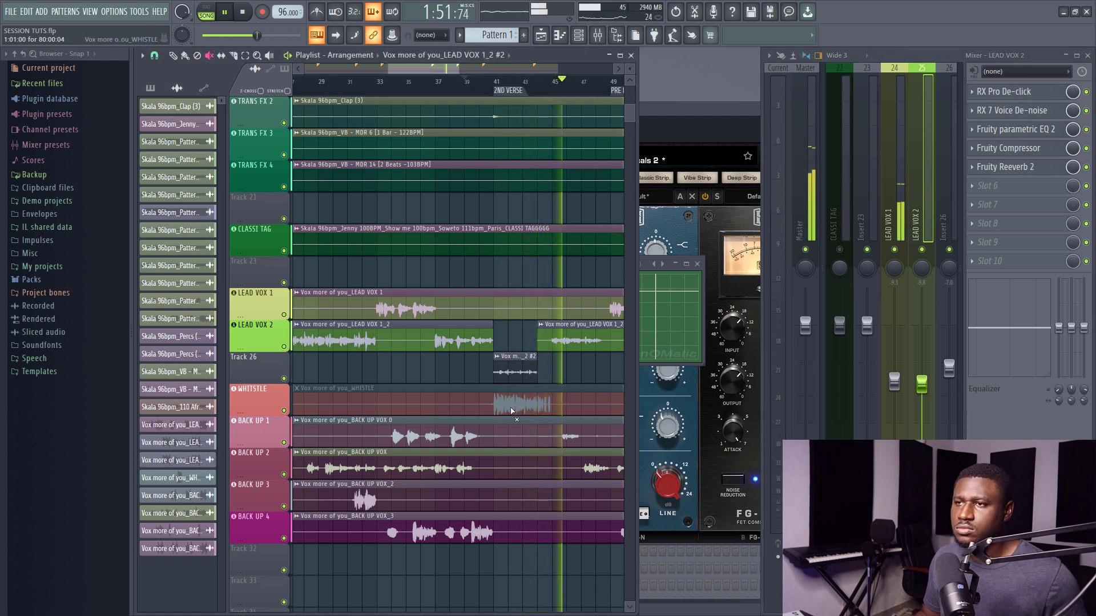
left_click(511, 410)
key("p")
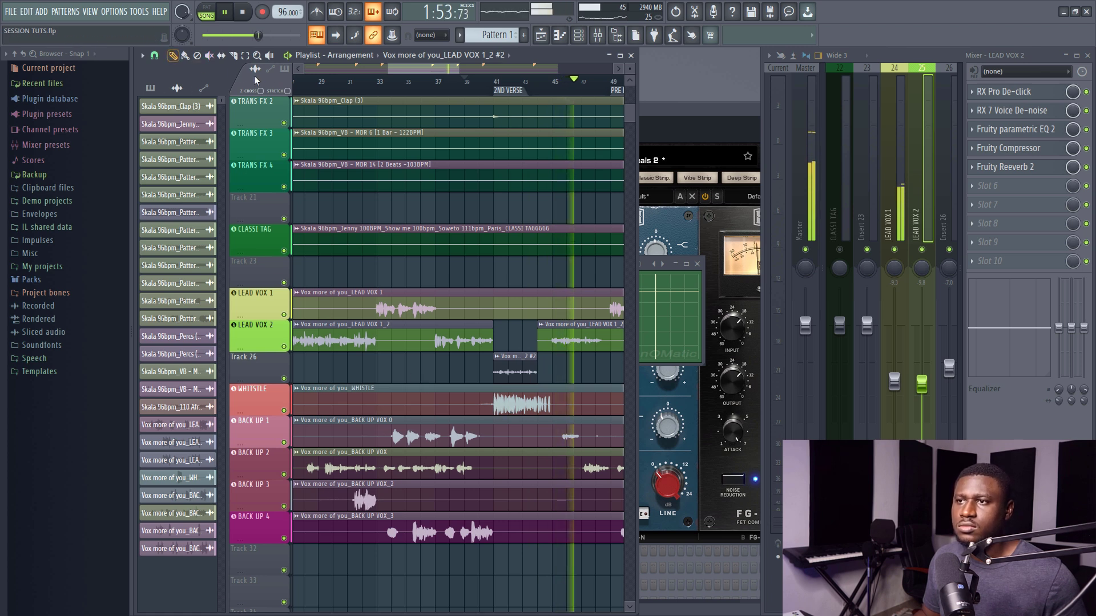
key("space")
key("ctrl+s")
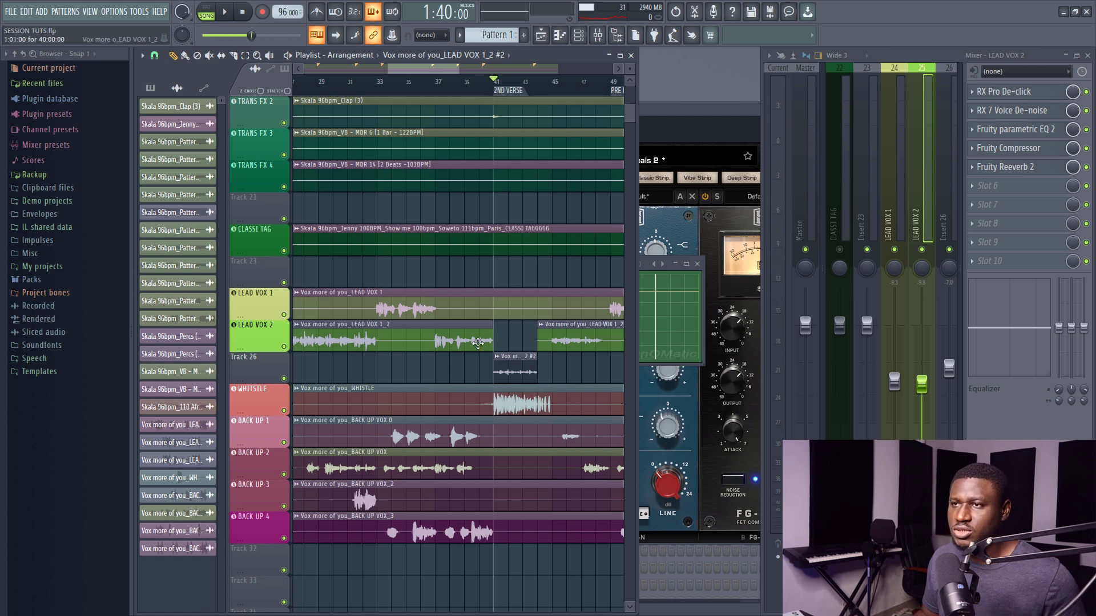
Play the whistle from the 2ND VERSE marker and bring up its mixer track through the clip's channel settings.
key("space")
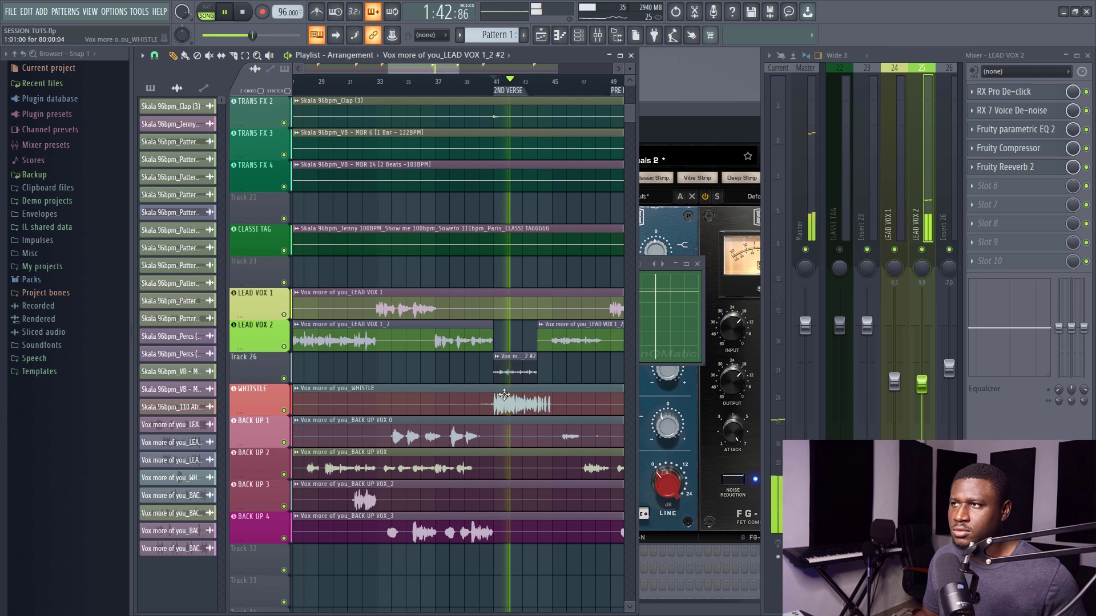
double_click(504, 394)
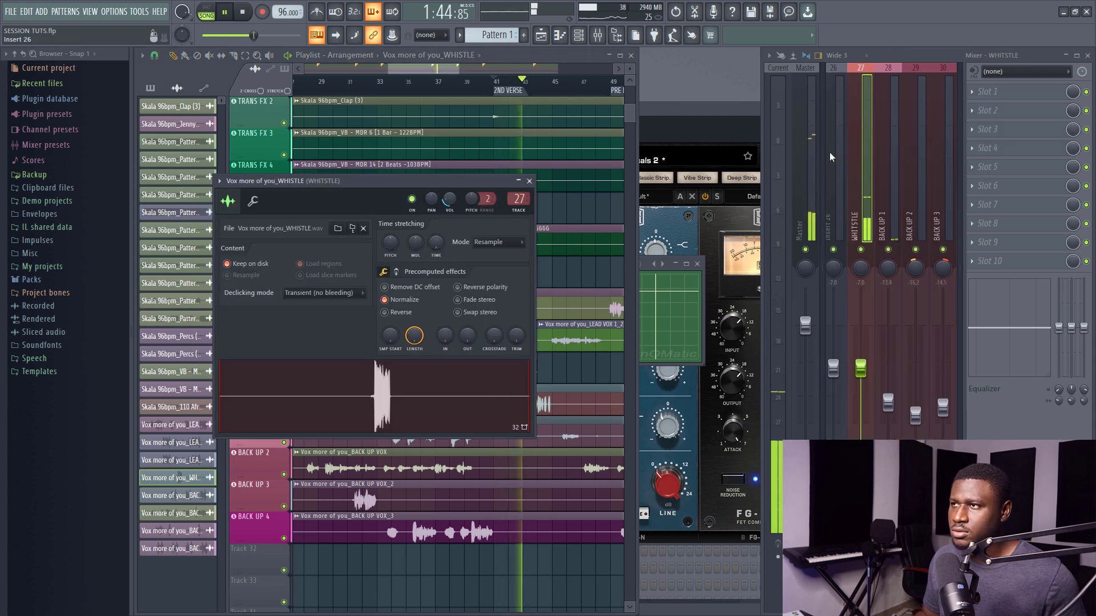
left_click(529, 181)
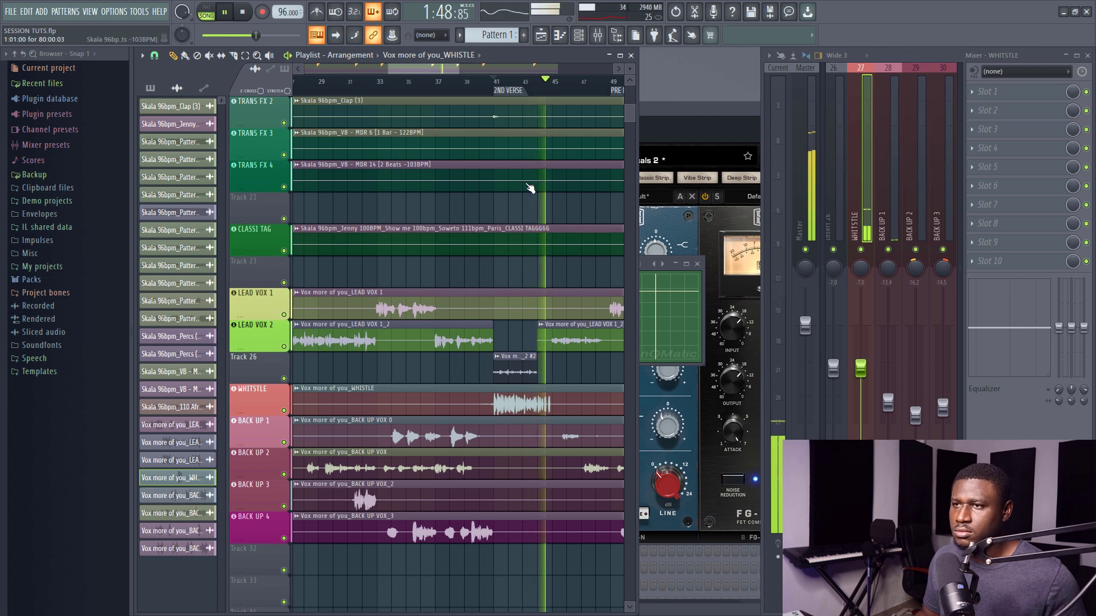
key("space")
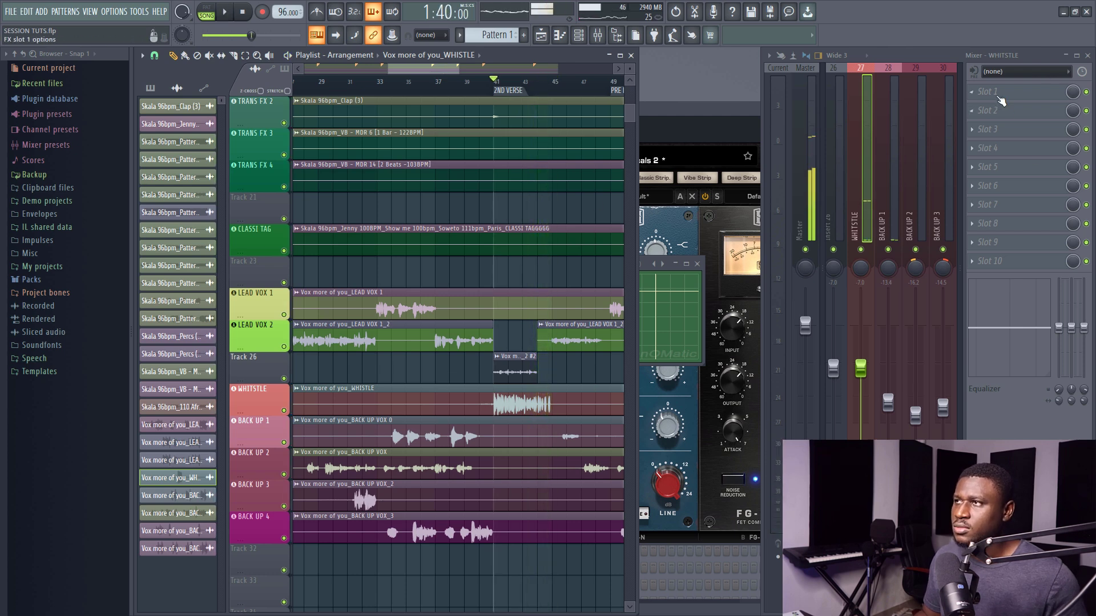
Insert Auto-Tune in slot 1 of WHISTLE with the input type set to Instrument and the scale to Minor.
left_click(997, 92)
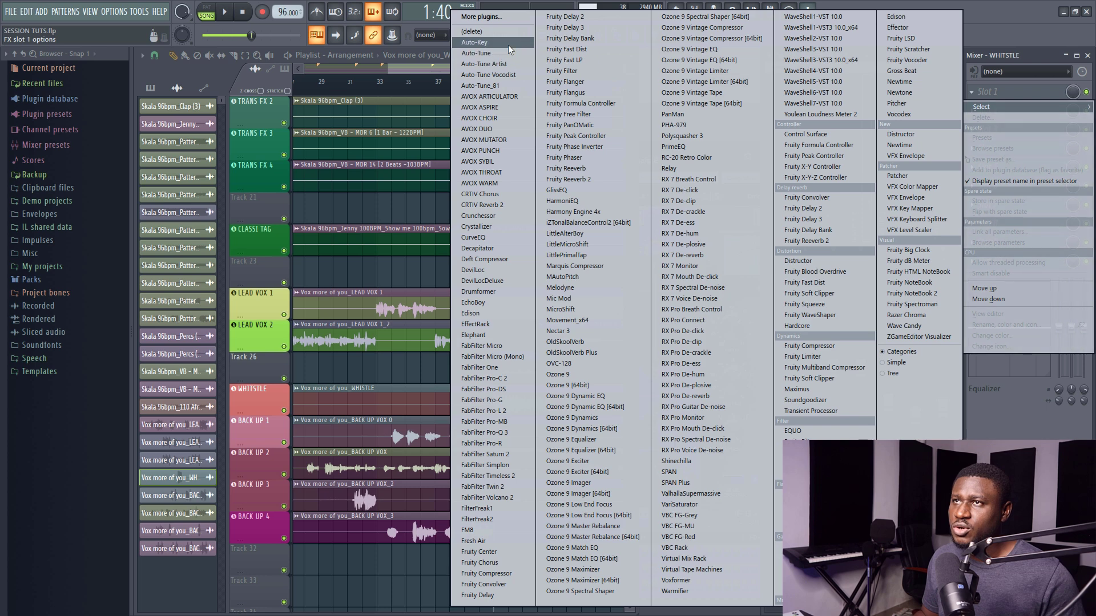
left_click(486, 55)
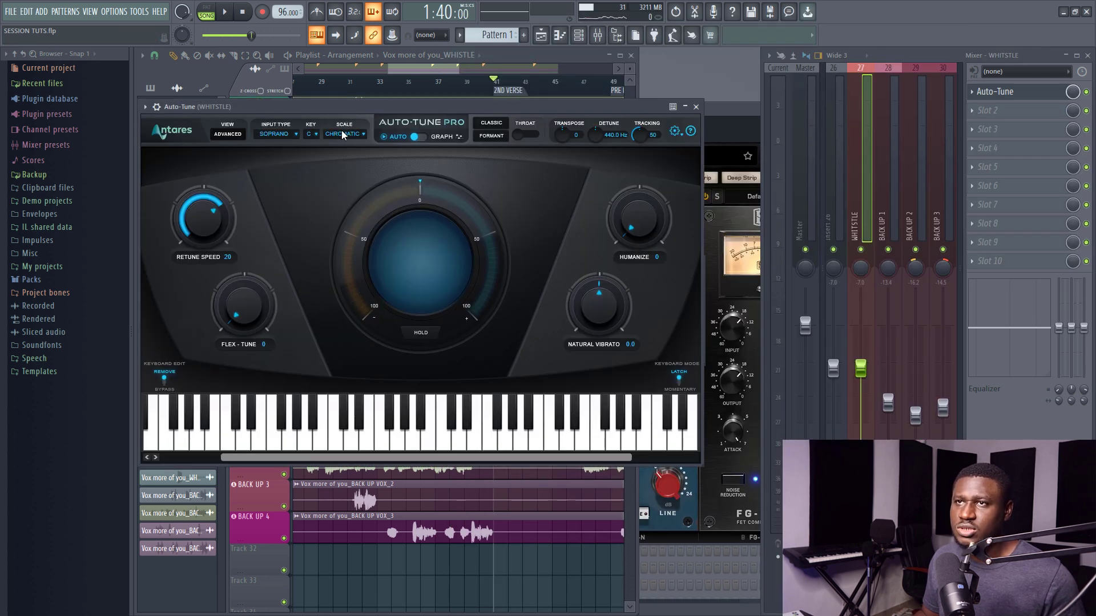
left_click(284, 139)
left_click(287, 118)
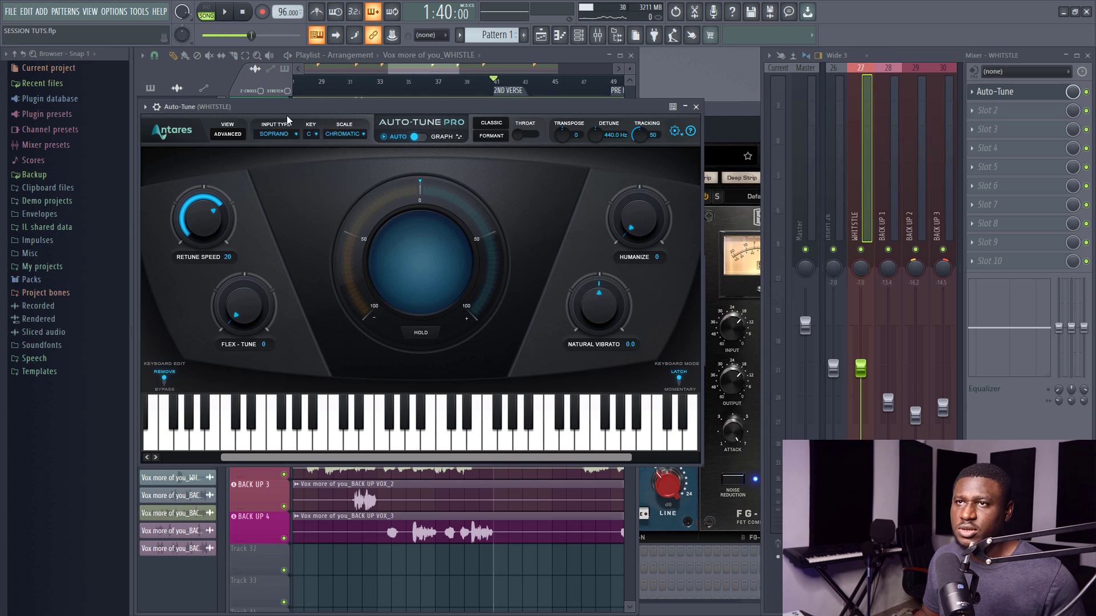
left_click(268, 135)
left_click(286, 174)
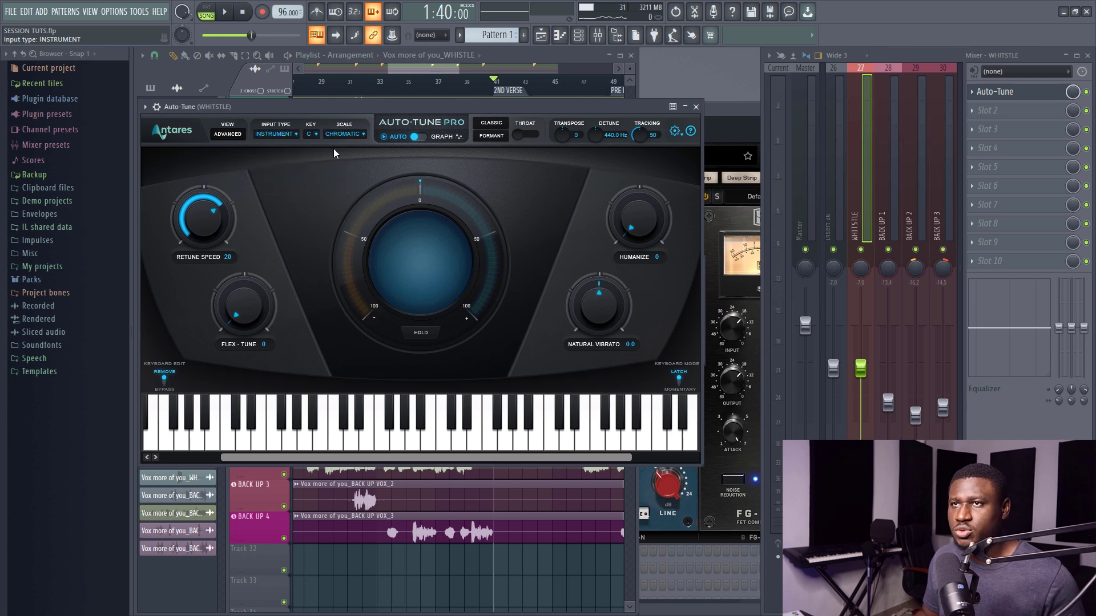
left_click(267, 135)
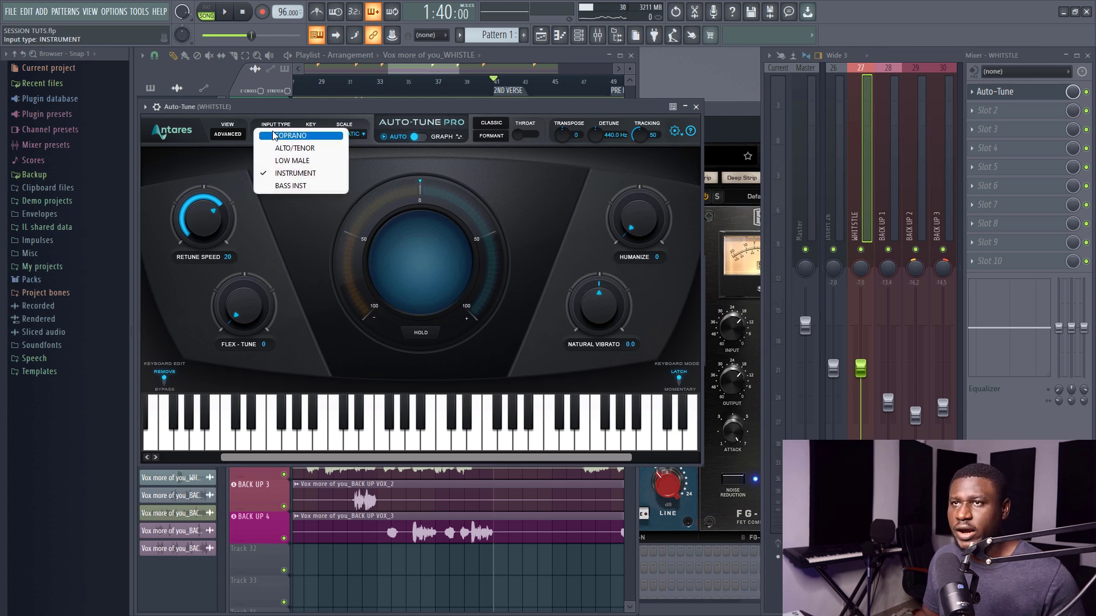
left_click(296, 108)
left_click(345, 136)
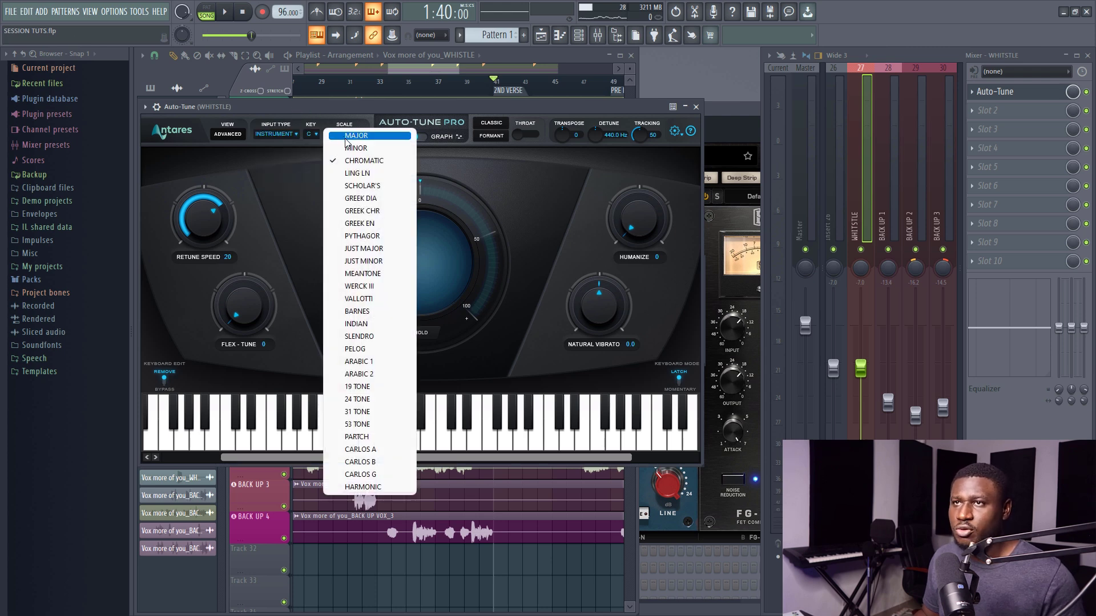
left_click(354, 149)
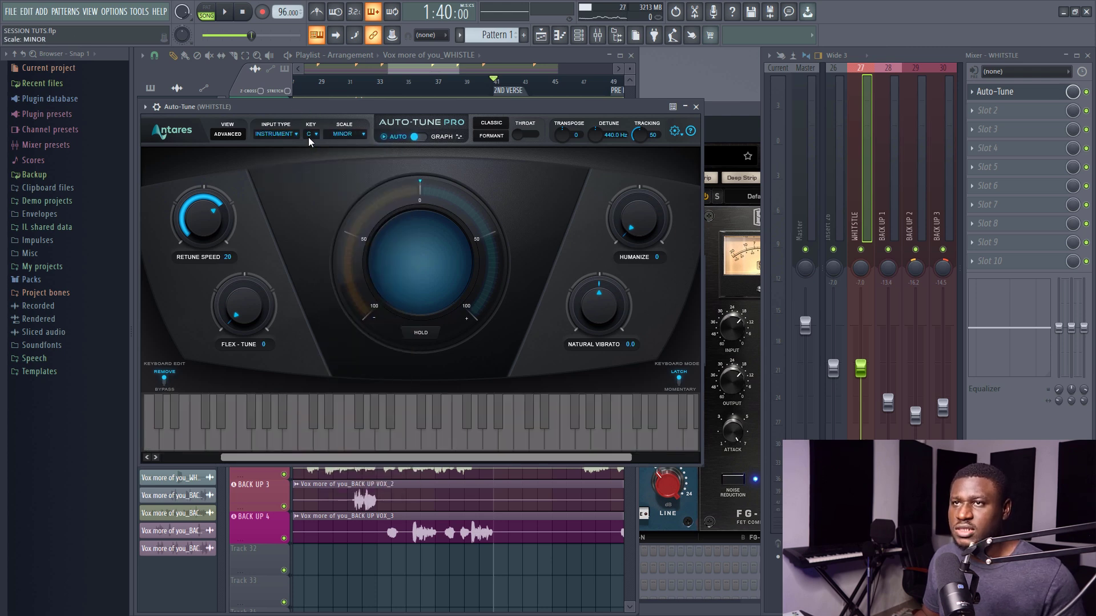
Choose the key for the whistle's Auto-Tune and insert RX Pro Voice De-noise in slot 3 of the WHISTLE track.
left_click(310, 137)
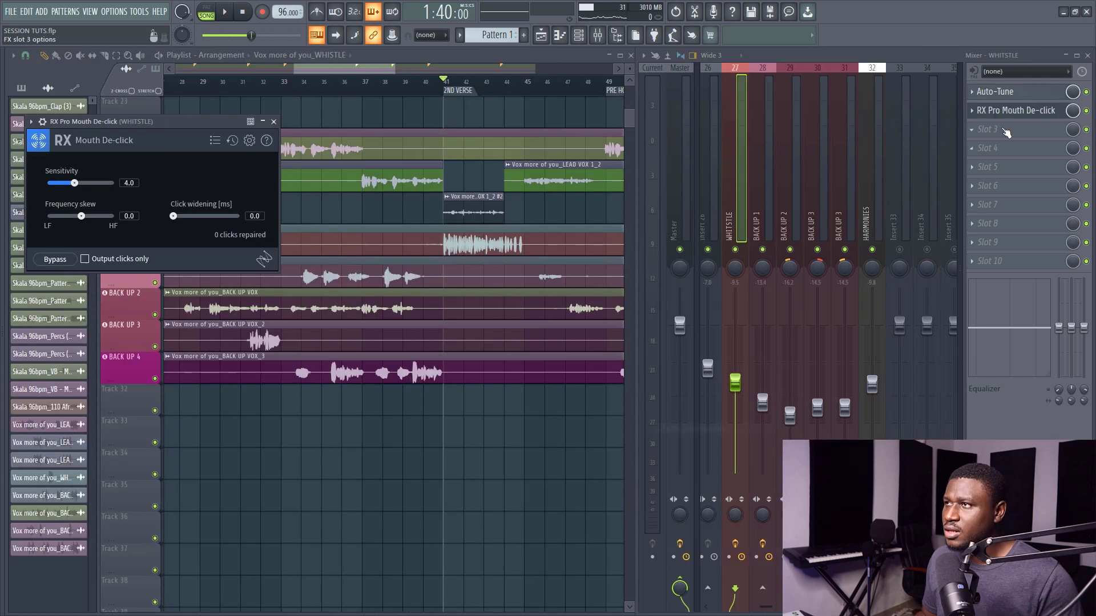
left_click(993, 130)
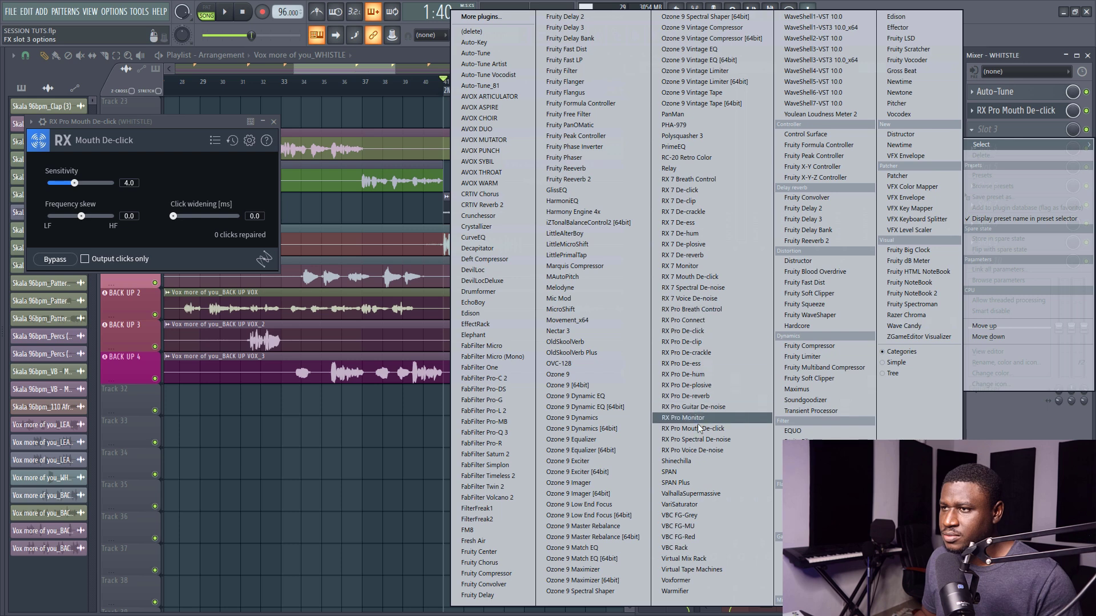
left_click(685, 450)
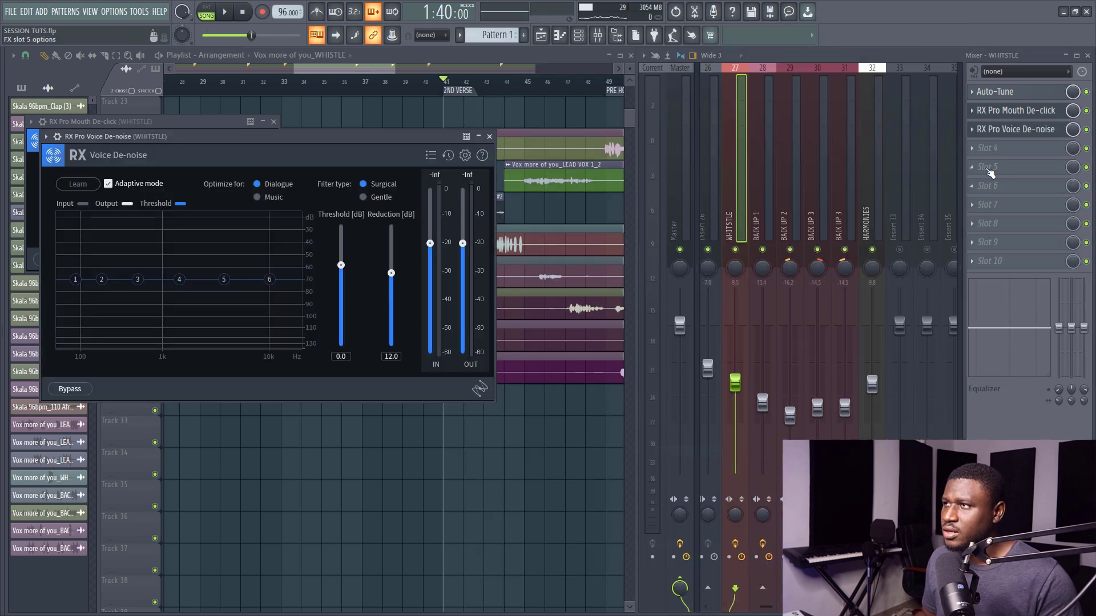
Insert Fruity Compressor in WHISTLE's slot 4 with threshold -19.4 dB, ratio 4.8:1, gain 1.1 dB, attack 8.6 ms and release 170 ms during playback.
left_click(995, 149)
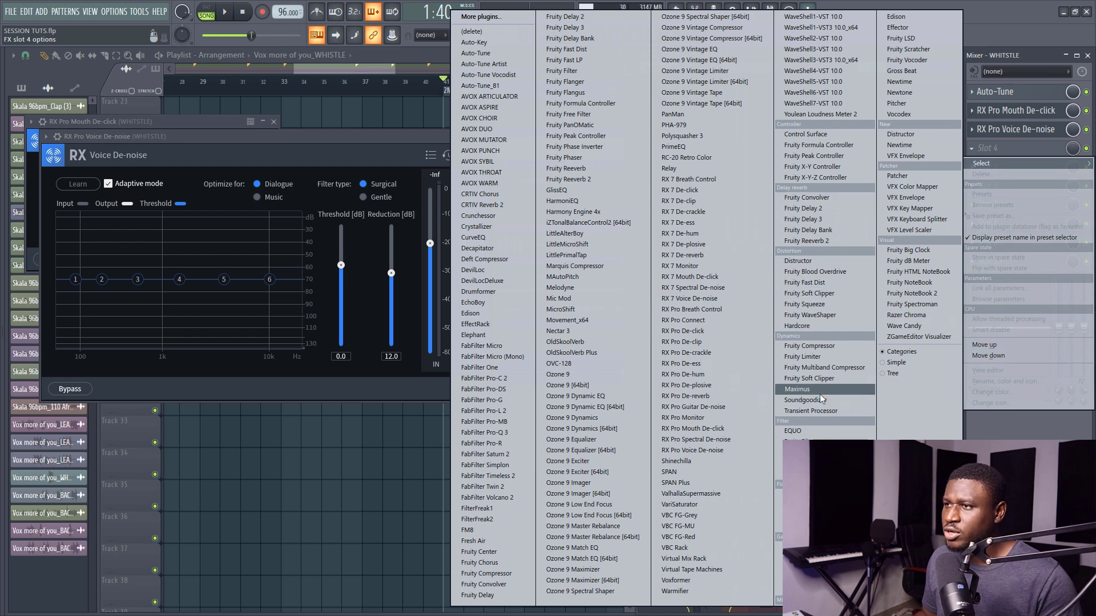
left_click(810, 346)
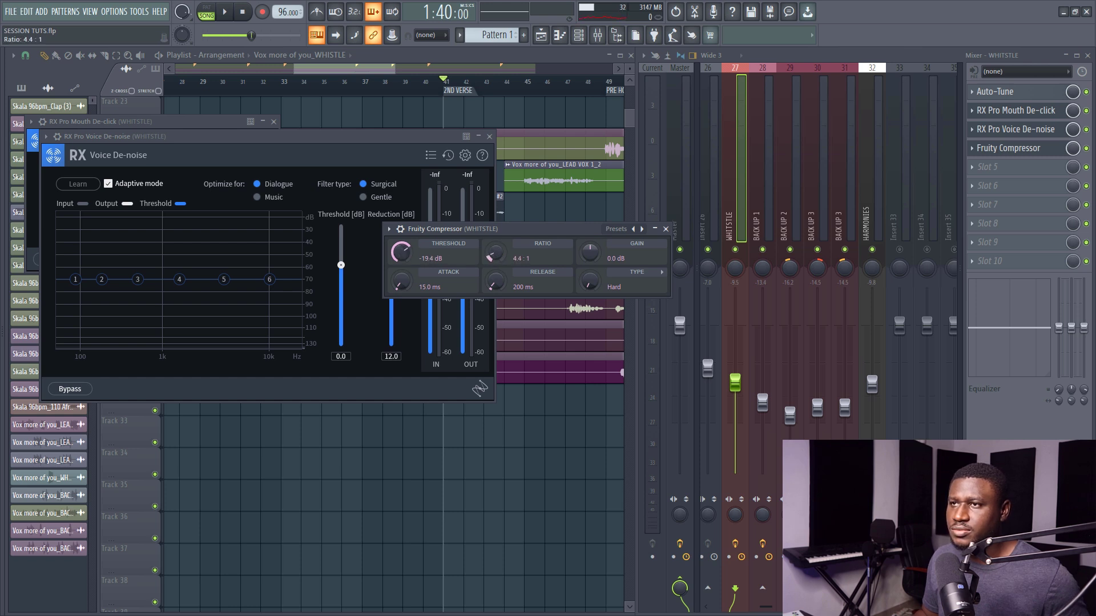
key("space")
left_click_drag(591, 254, 591, 251)
left_click_drag(402, 282, 403, 285)
left_click_drag(496, 285, 496, 288)
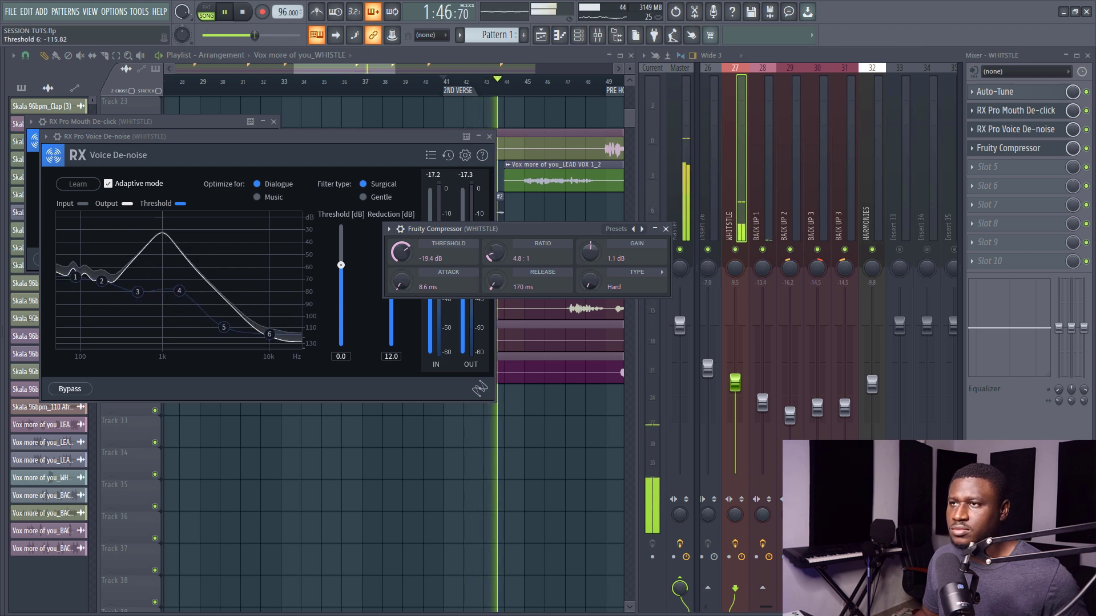
left_click(666, 229)
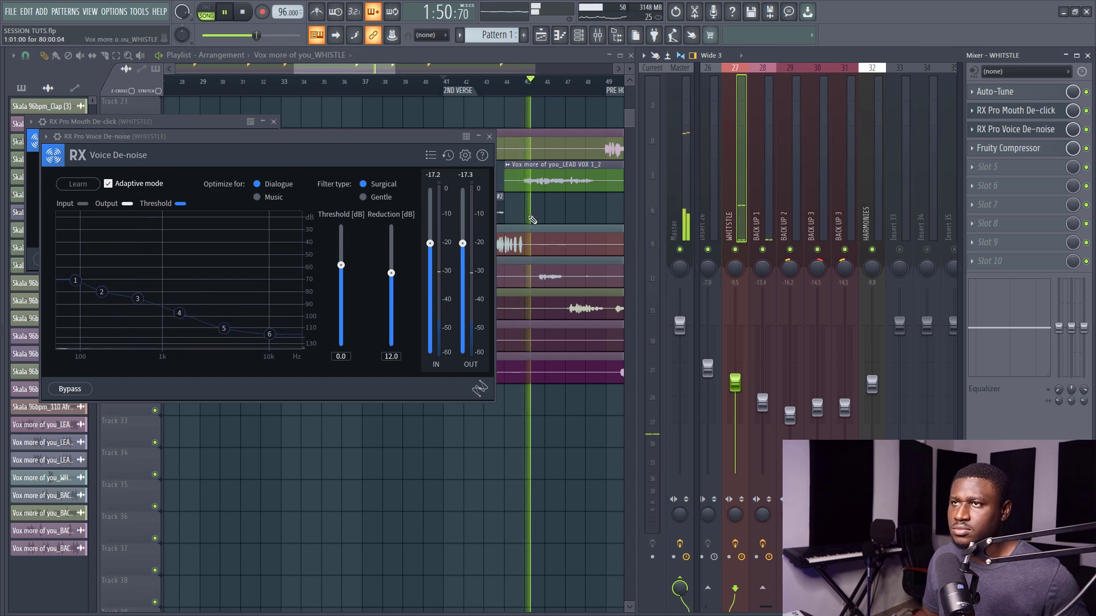
left_click(488, 140)
key("space")
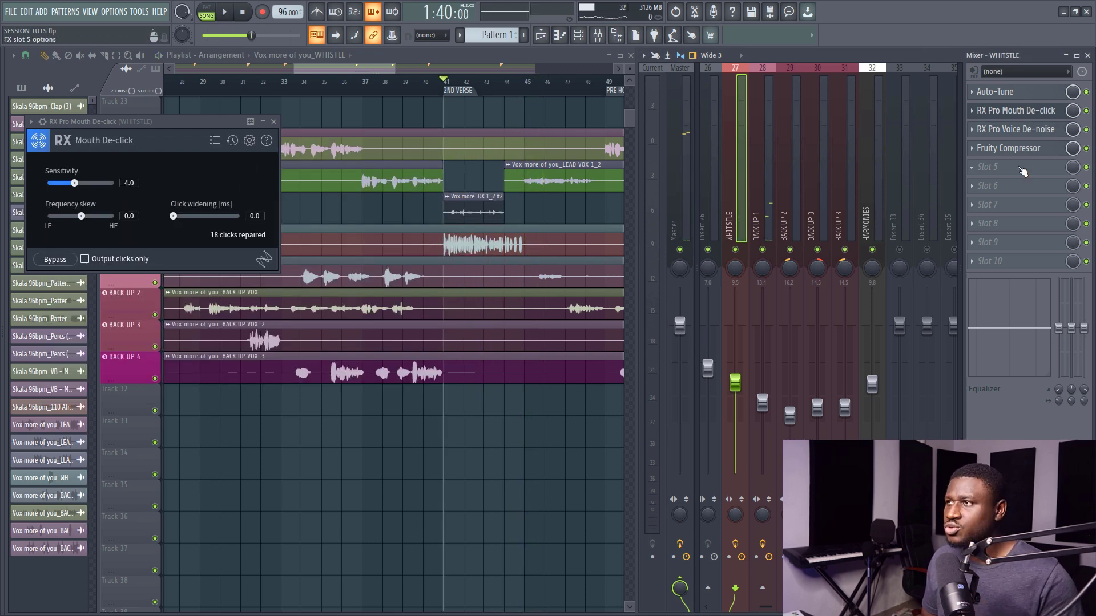
Insert Fruity Parametric EQ 2 in WHISTLE's slot 5 and make band 1 a high-pass filter reaching up near band 4.
left_click(1010, 176)
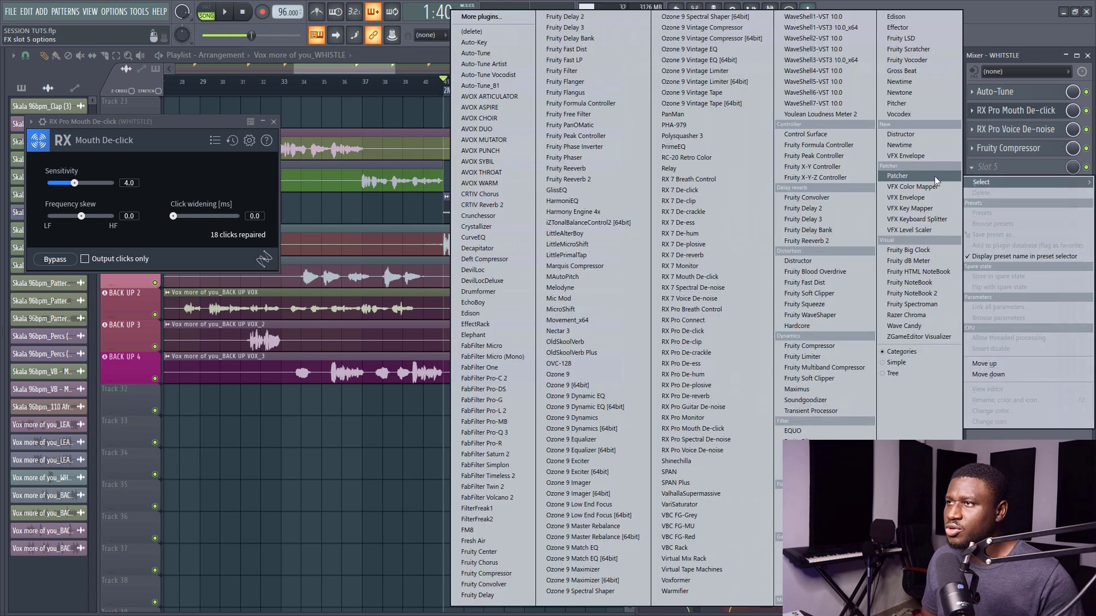
left_click(816, 474)
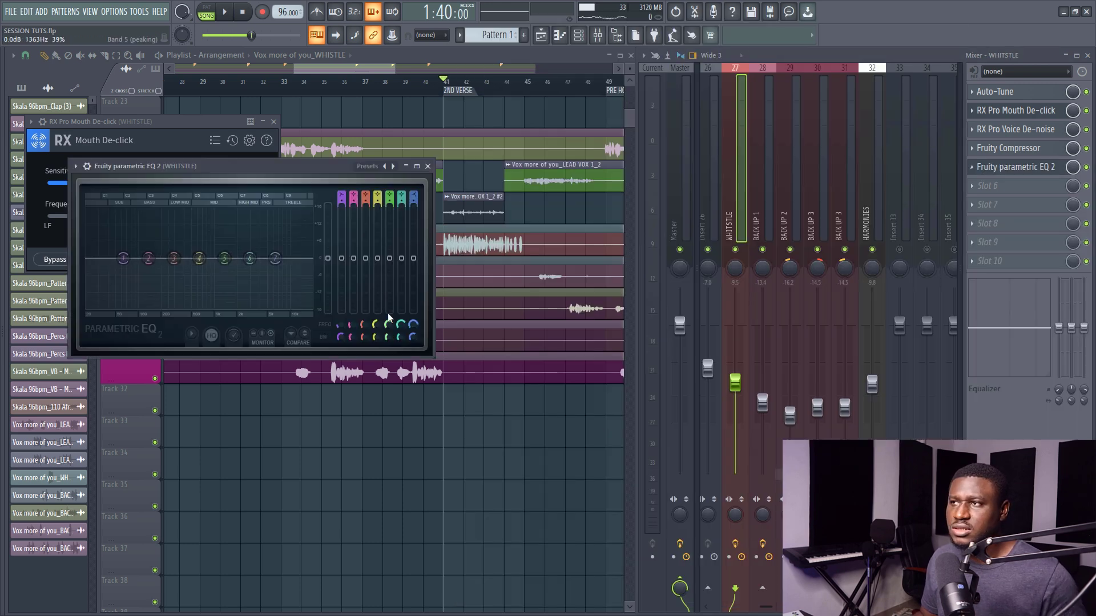
key("space")
left_click_drag(253, 166, 505, 185)
right_click(375, 278)
mouse_move(393, 307)
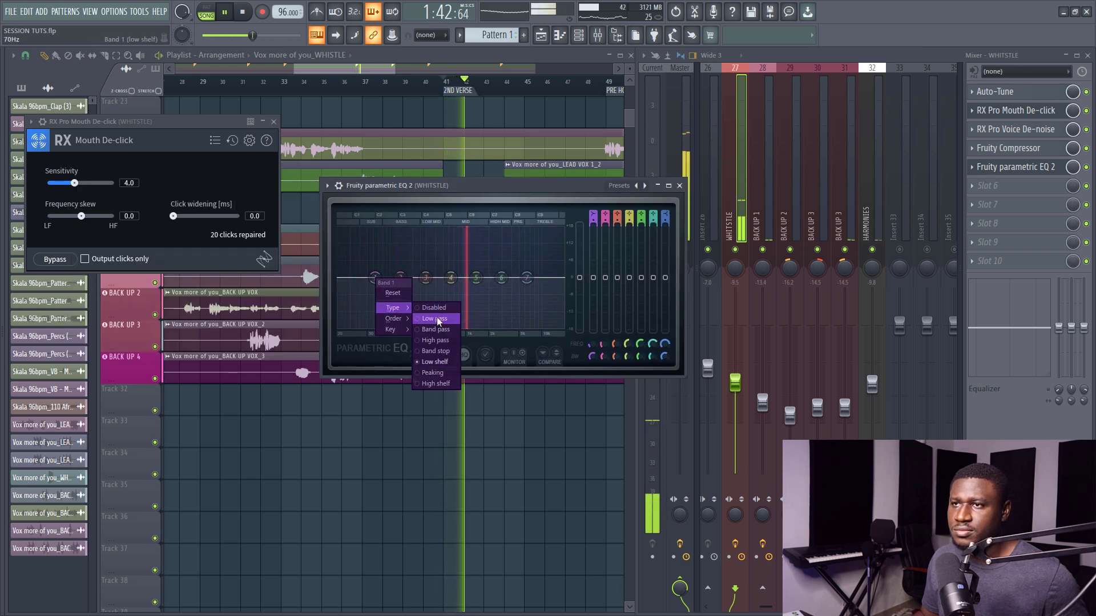
left_click(425, 335)
left_click_drag(374, 277, 443, 277)
Make band 7 of the whistle's EQ a low-pass filter and bring its cutoff down to band 6.
right_click(526, 277)
mouse_move(542, 313)
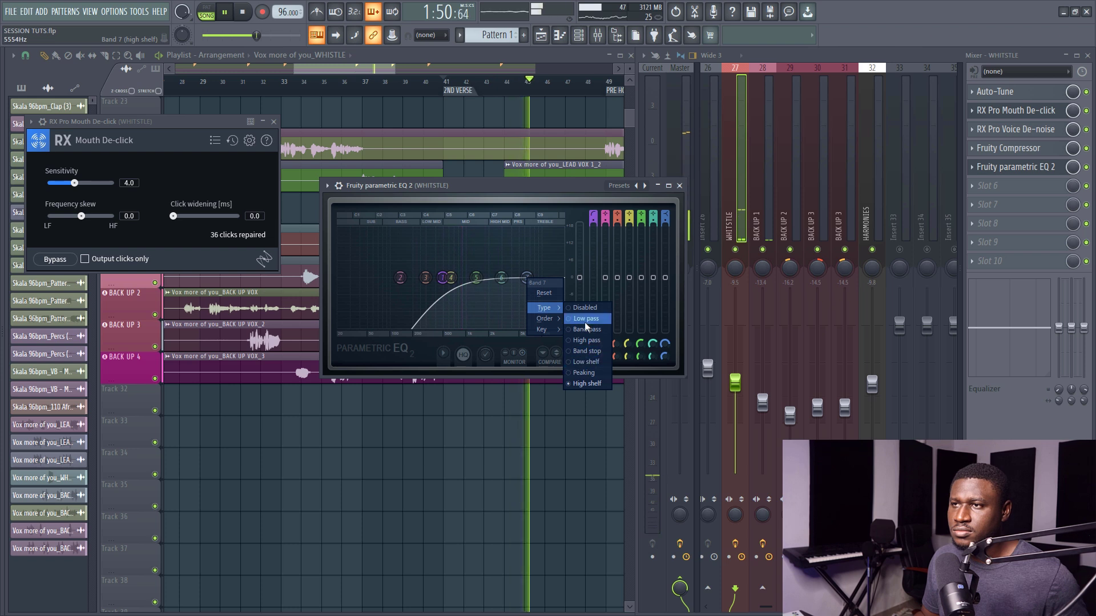
left_click(585, 319)
left_click_drag(527, 285, 502, 285)
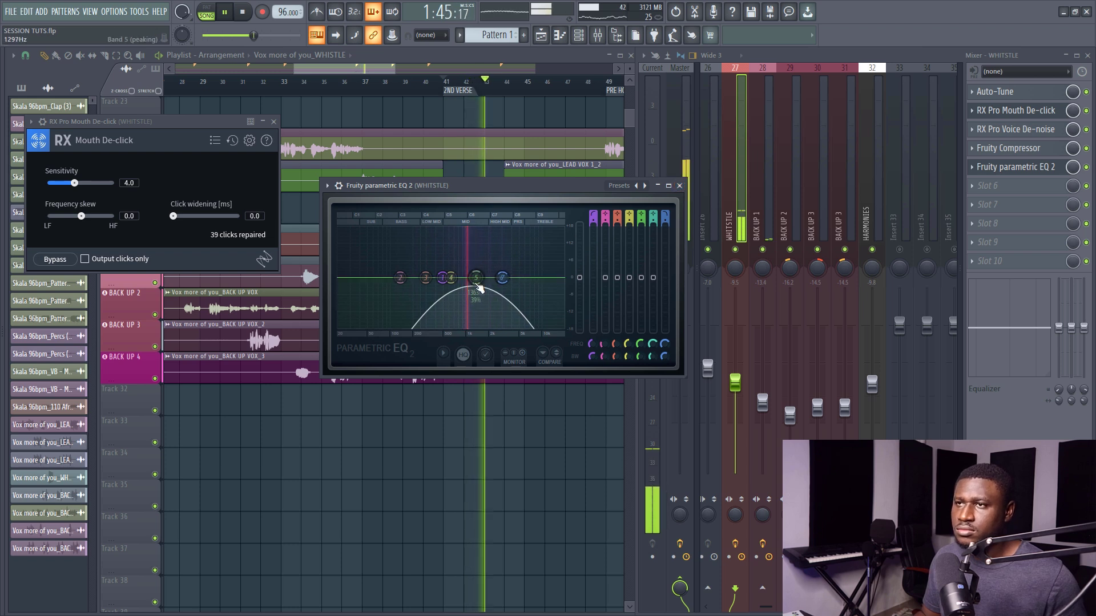
Dip band 5 of the whistle's EQ slightly below its original frequency and raise the WHISTLE fader a little.
left_click_drag(476, 279, 467, 290)
scroll(466, 290, "down", 5)
left_click_drag(734, 382, 734, 374)
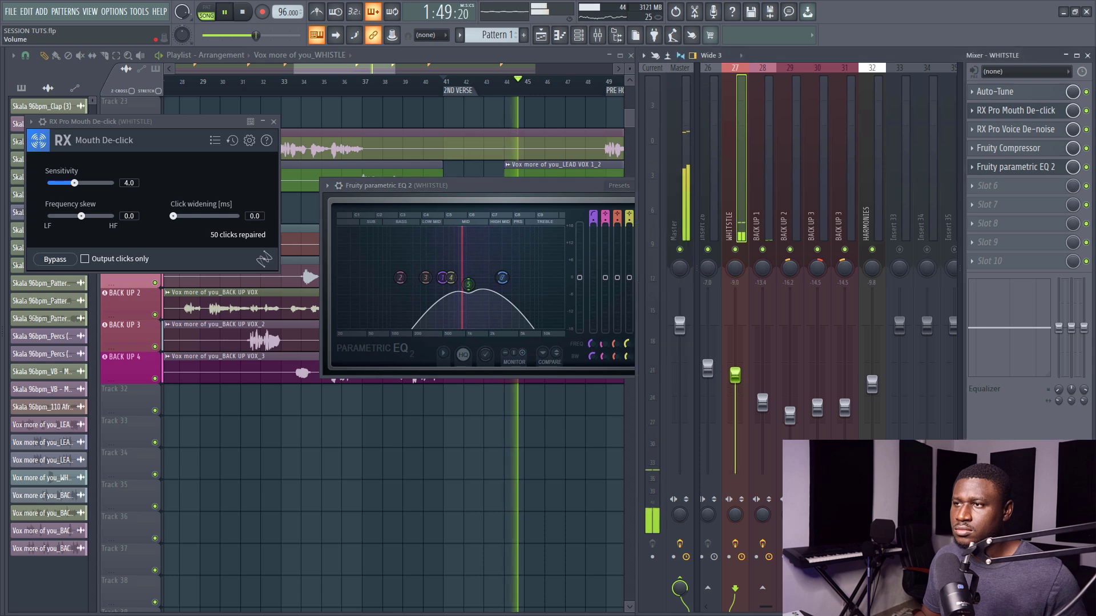
left_click(623, 202)
key("space")
Insert Fruity Reeverb 2 in WHISTLE's slot 6 and adjust its wet level and low cut during playback.
left_click(1001, 187)
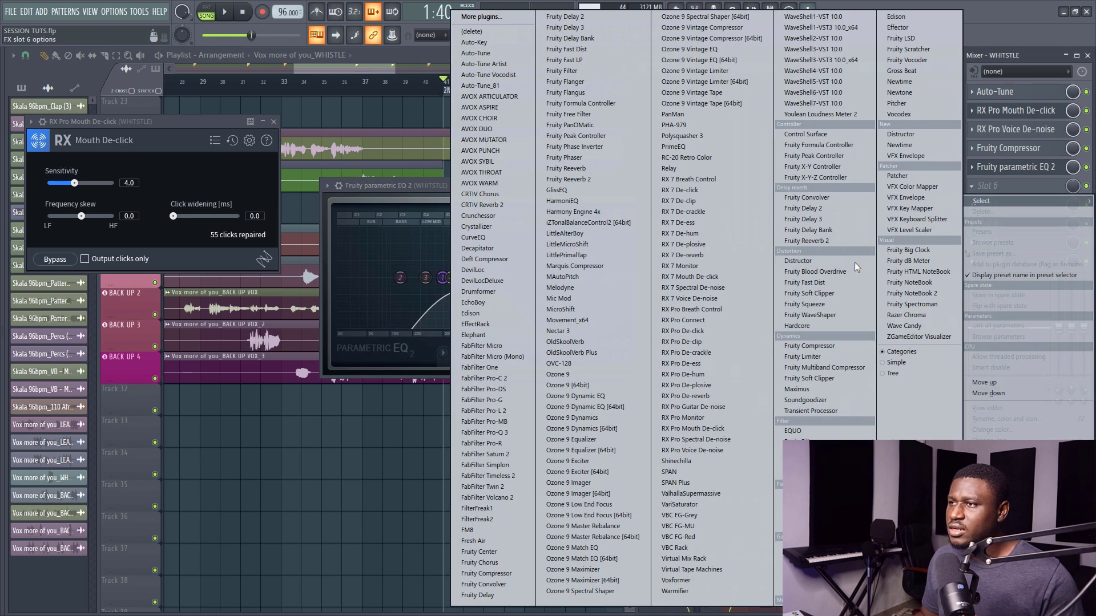
left_click(830, 242)
key("space")
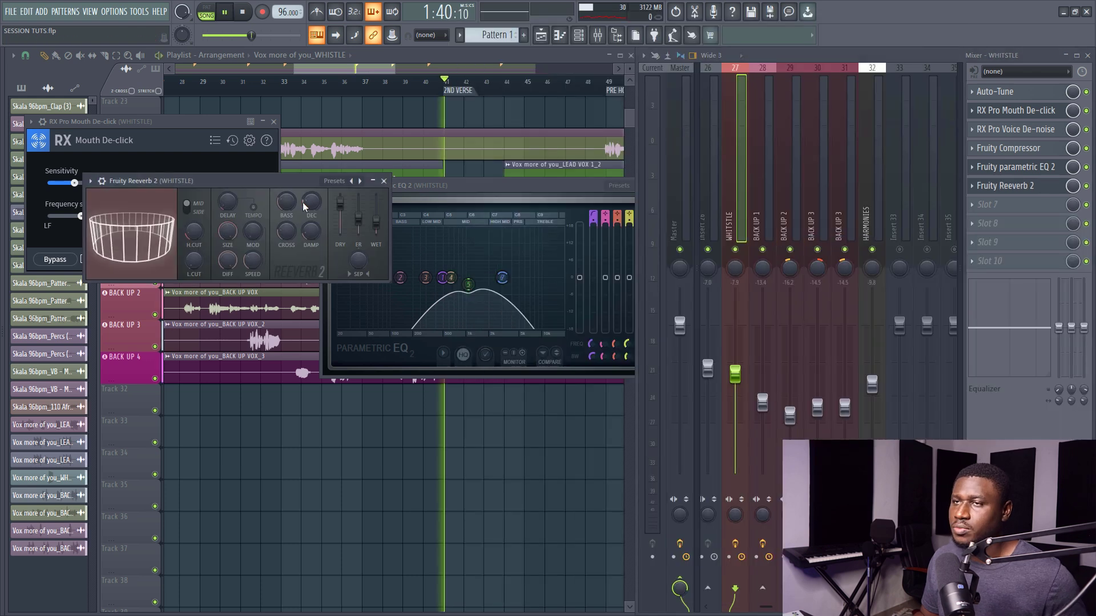
left_click(383, 181)
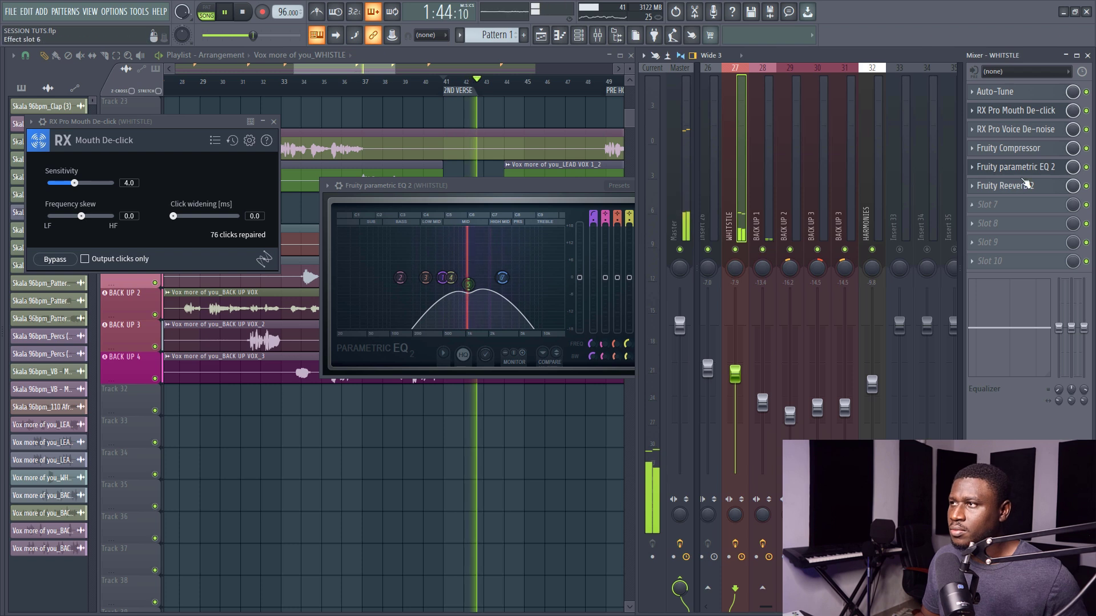
left_click(1009, 188)
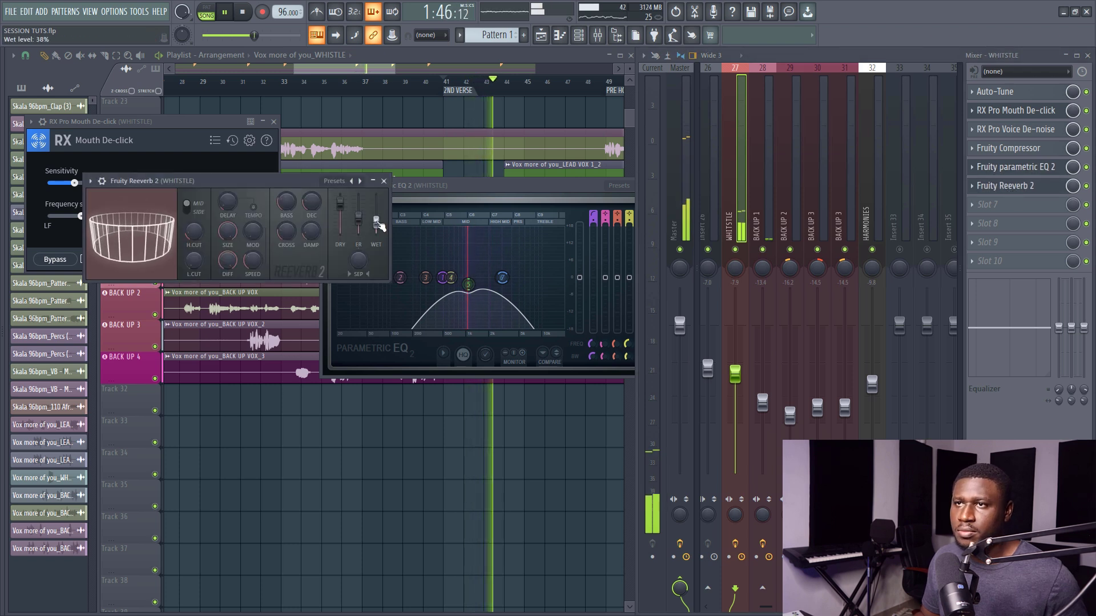
left_click_drag(194, 262, 194, 231)
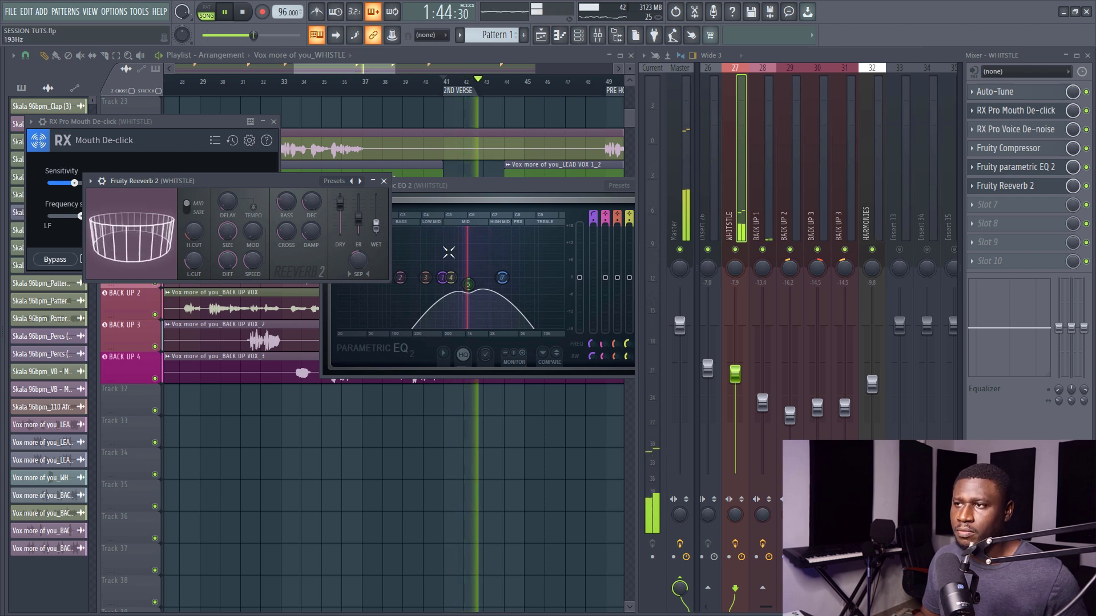
Slightly lower the WHISTLE fader and replay the second verse to check its balance.
left_click_drag(735, 376, 735, 378)
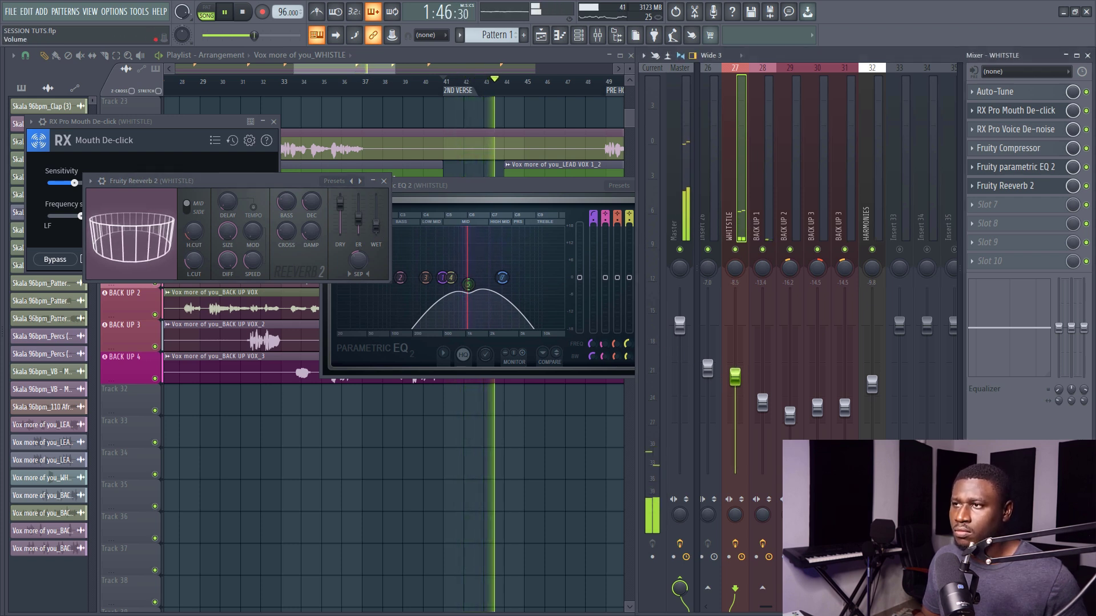
key("space")
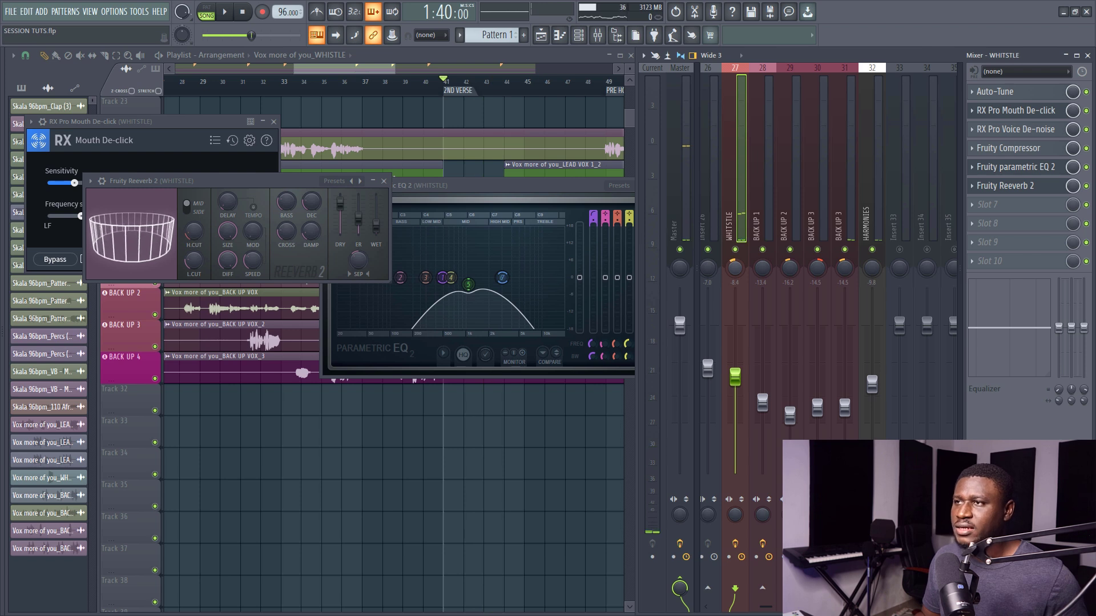
key("space")
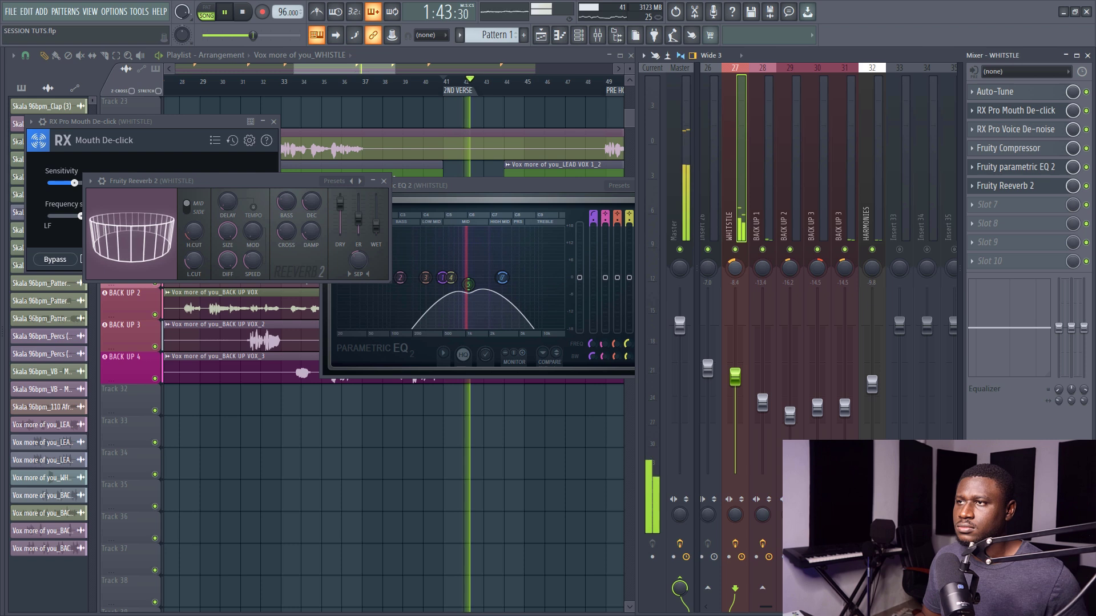
left_click_drag(737, 374, 736, 377)
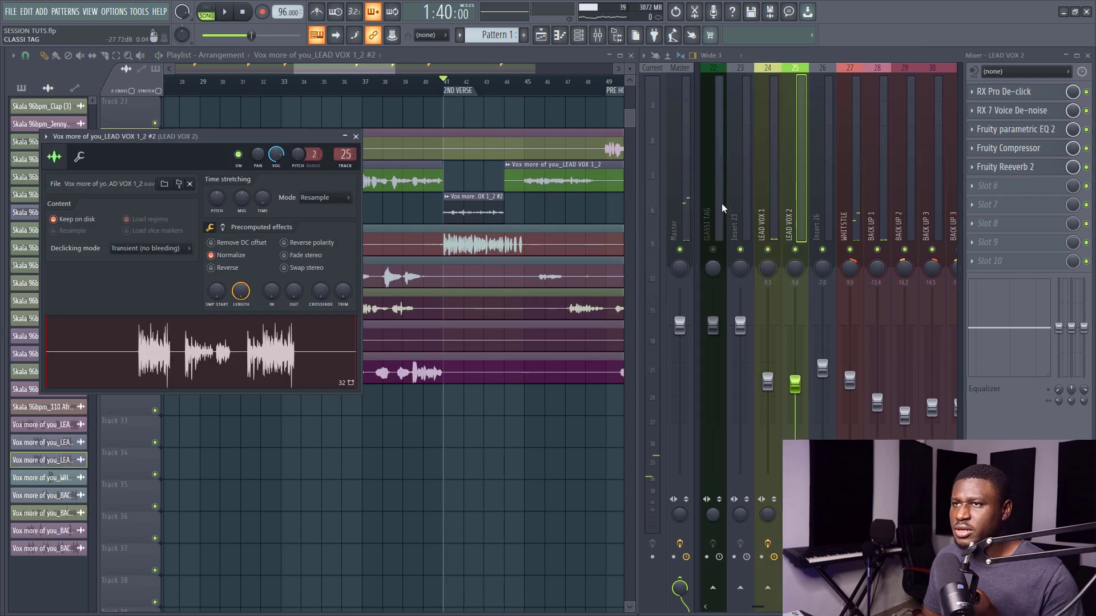
Audition the second-verse lead vocal clip with Track 26 soloed, and restore the other tracks.
left_click(430, 218)
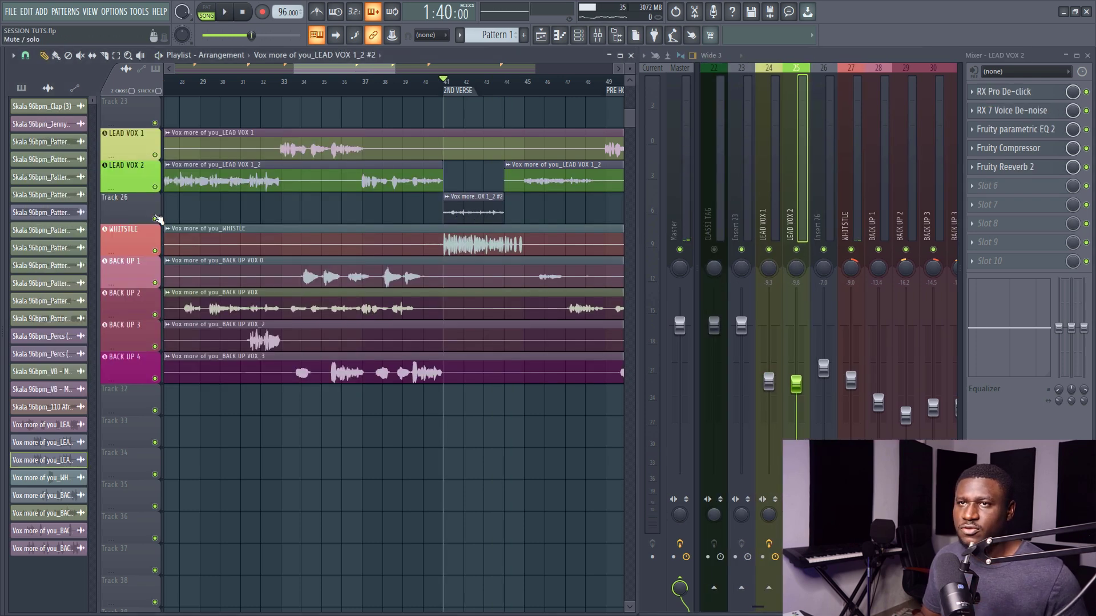
right_click(155, 218)
key("space")
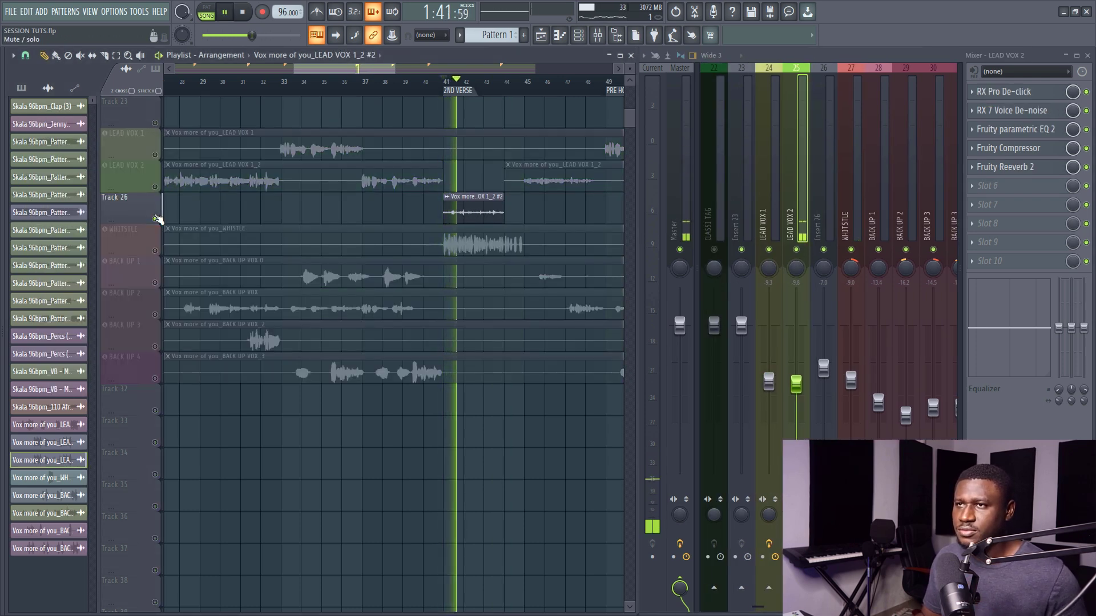
key("space")
right_click(155, 218)
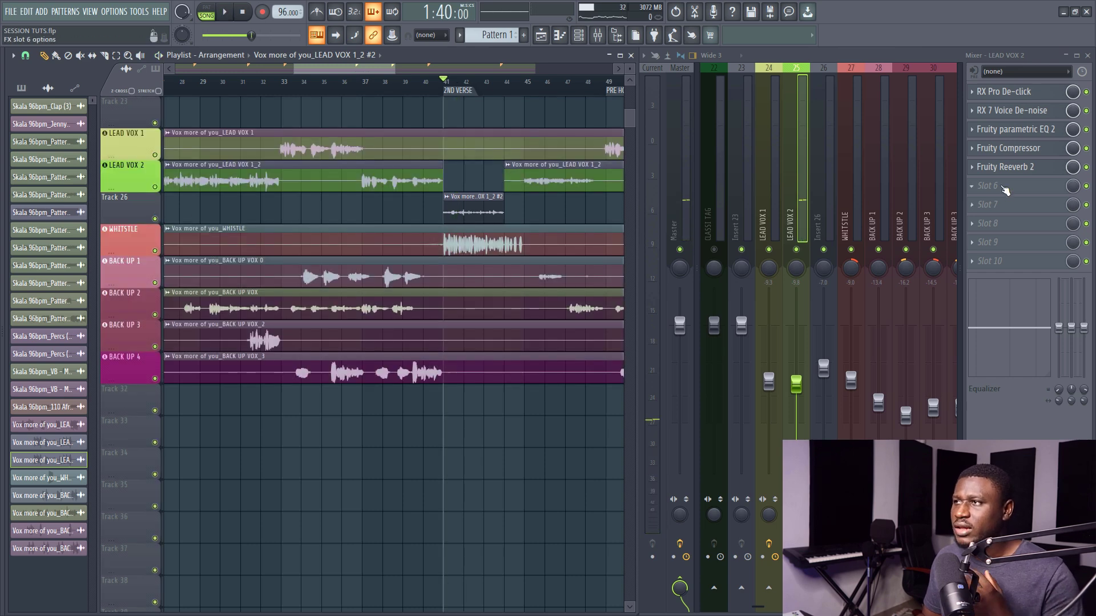
Insert Fruity PanOMatic in slot 6 of LEAD VOX 2, raise its LFO amount, set the LFO speed to 51% and replay the verse.
left_click(1005, 190)
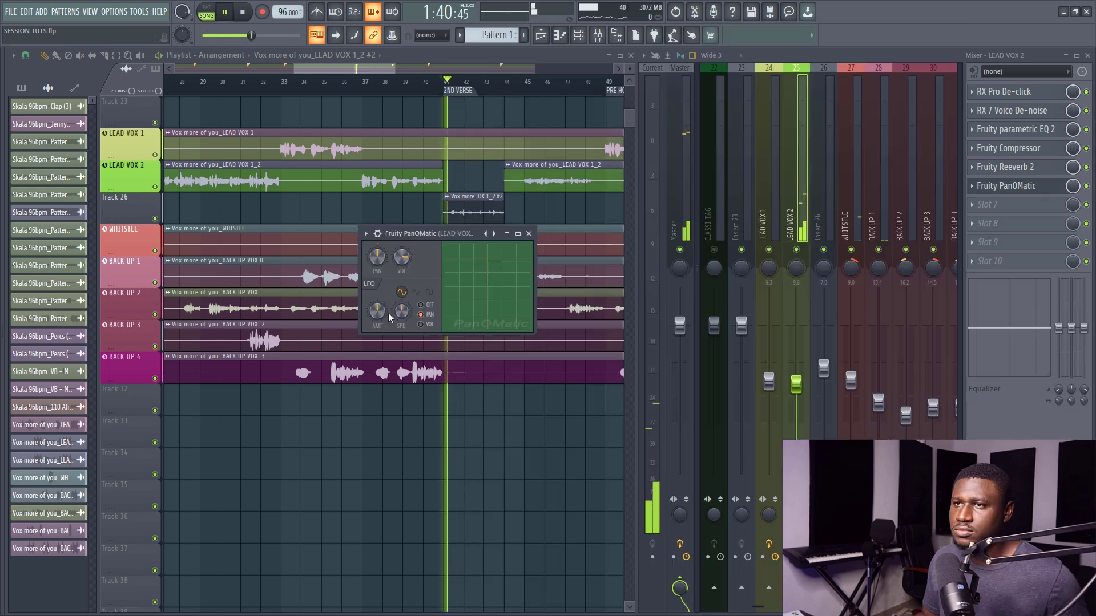
left_click_drag(380, 312, 380, 292)
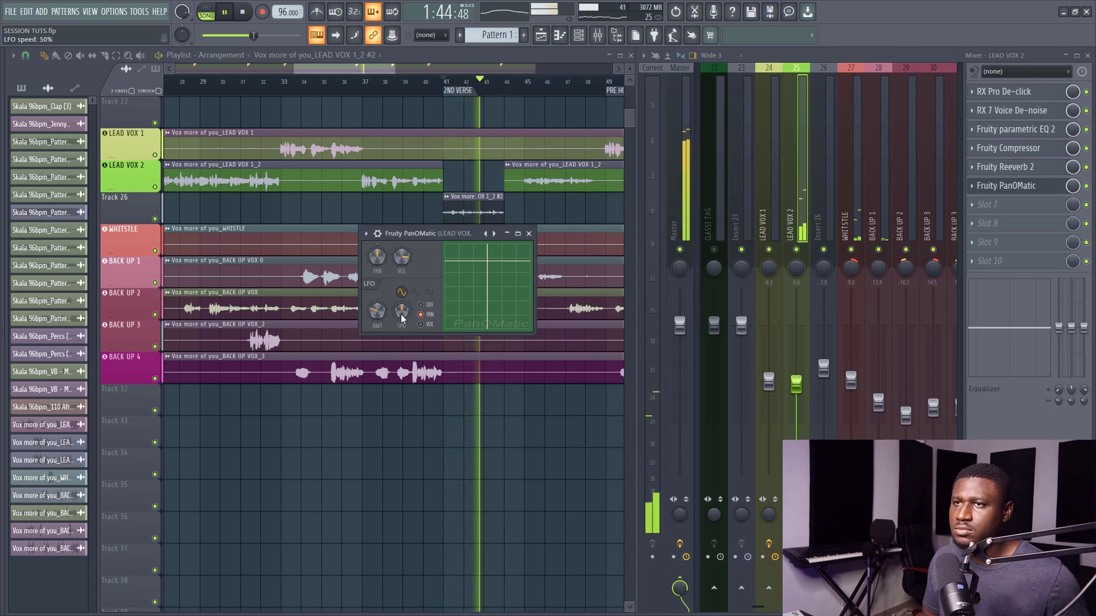
key("space")
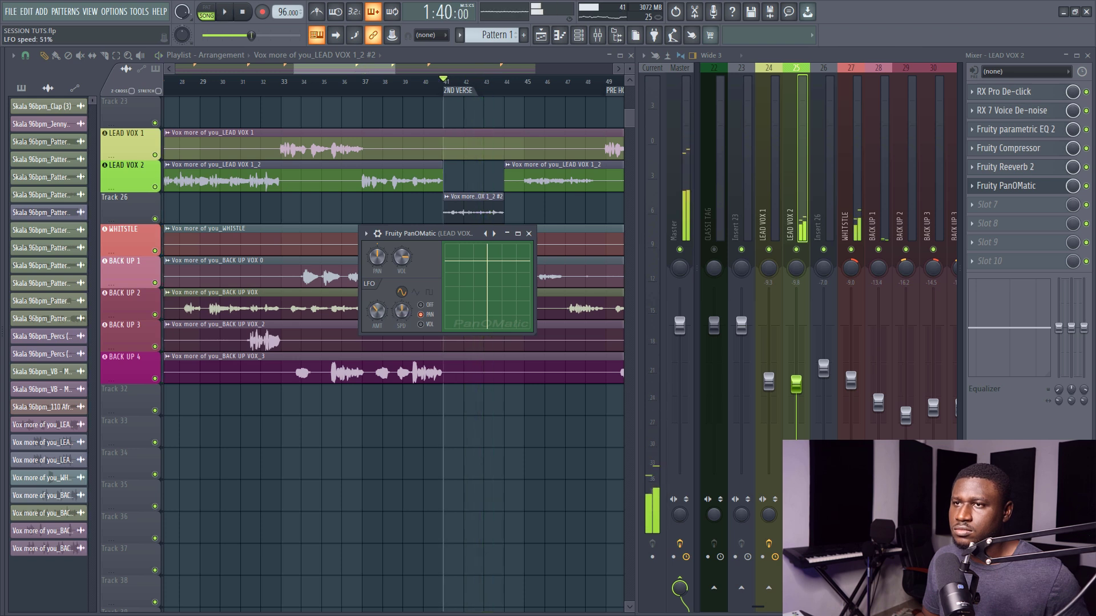
key("space")
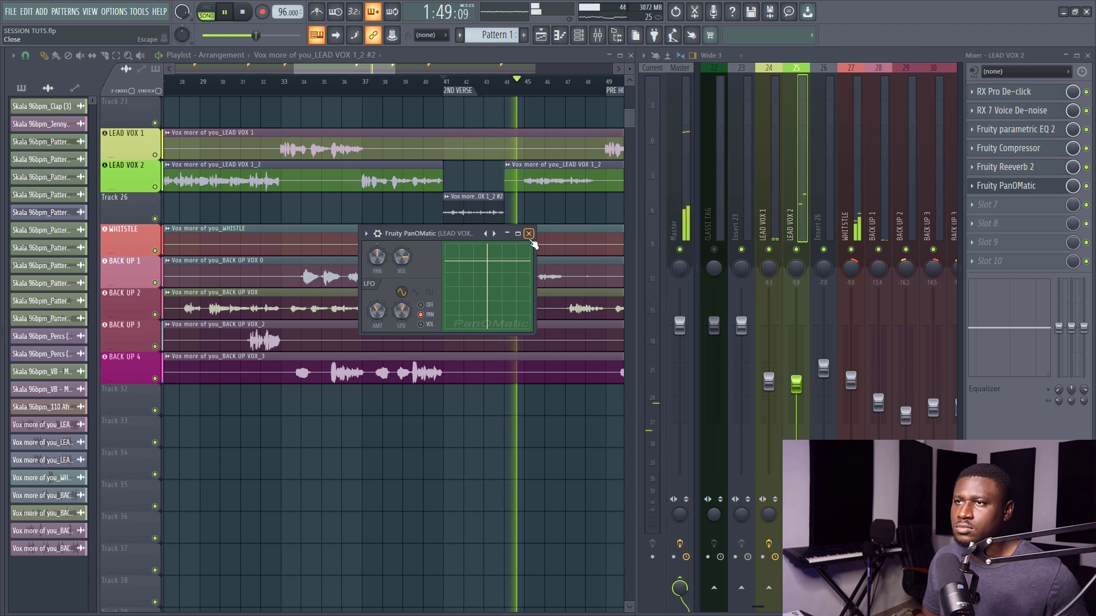
left_click(528, 234)
key("space")
key("space")
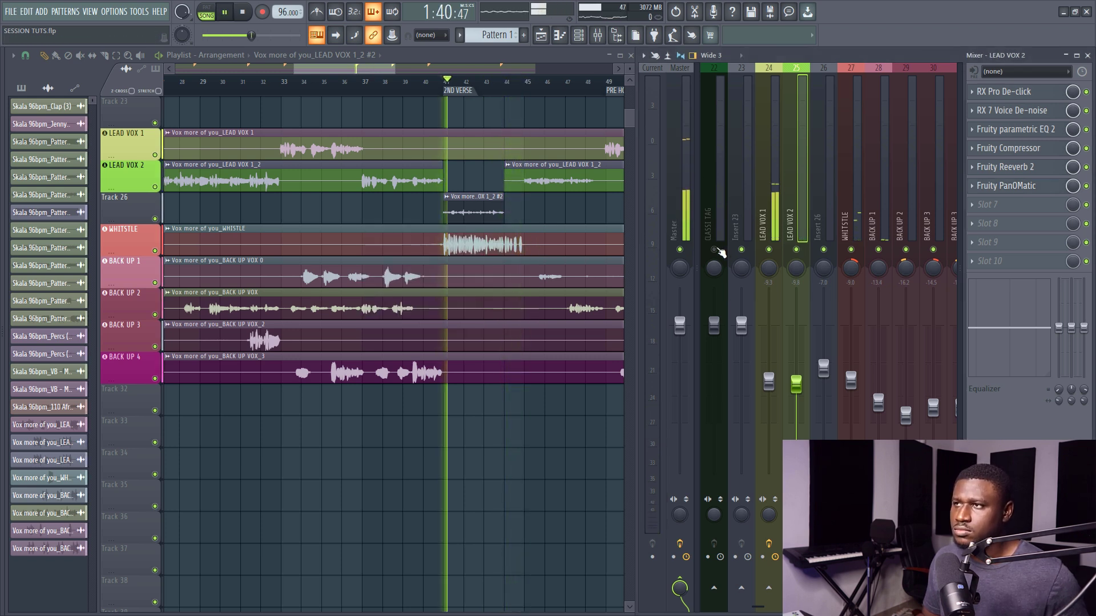
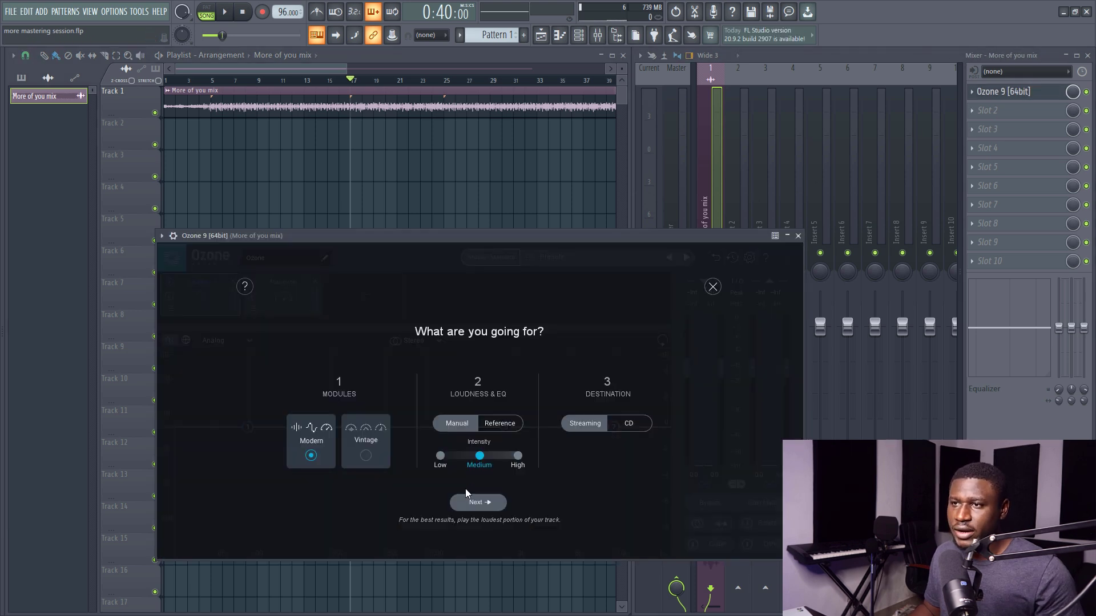
Run Ozone 9's assisted mastering analysis on More of you mix with Modern modules, High intensity and Streaming destination.
left_click(515, 457)
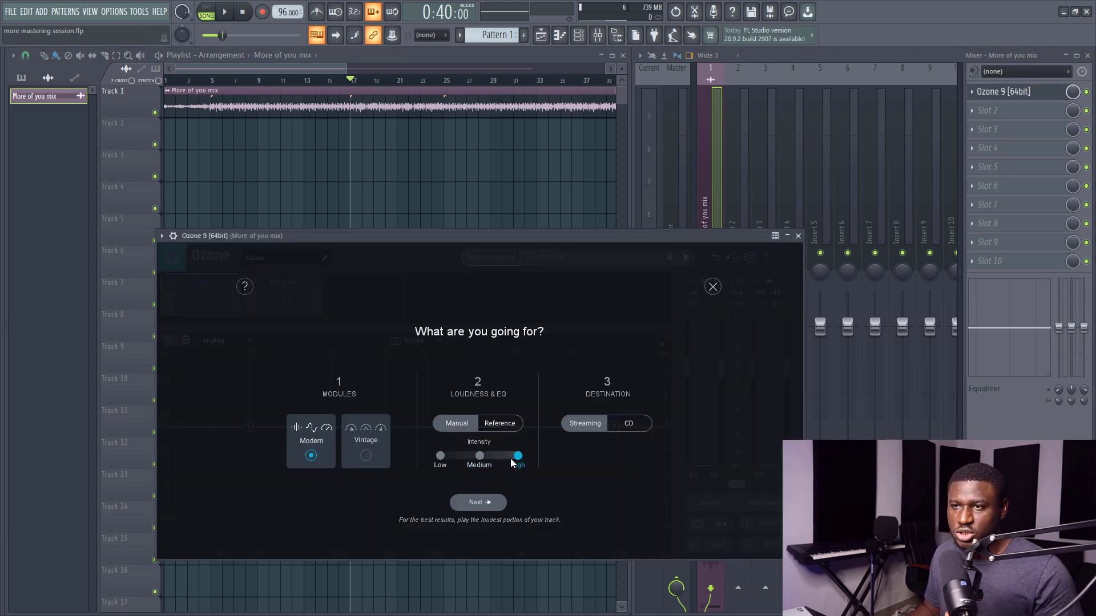
left_click(496, 504)
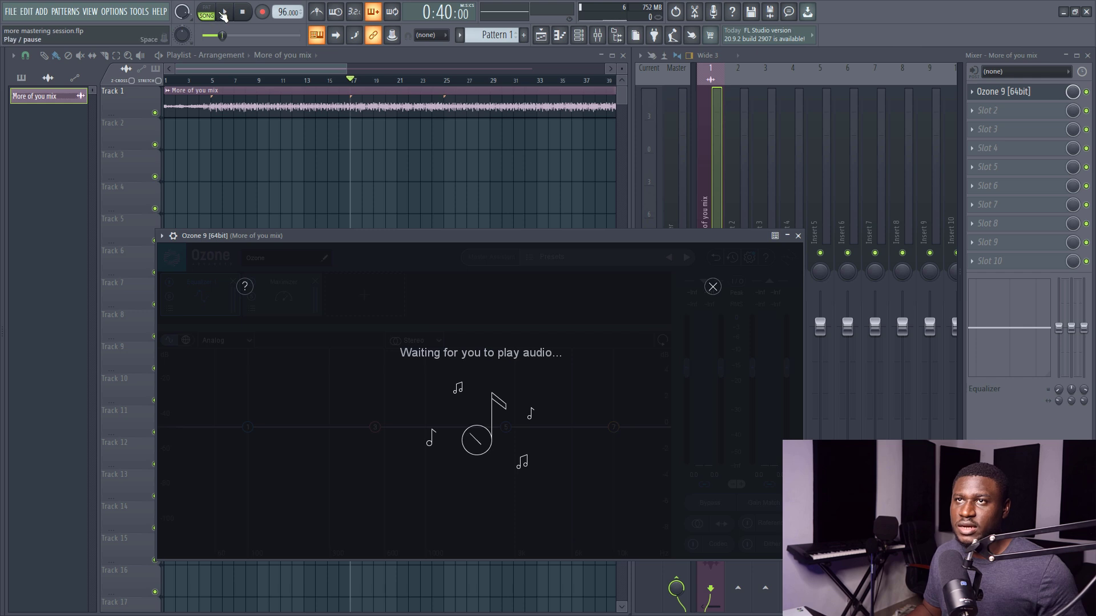
left_click(228, 13)
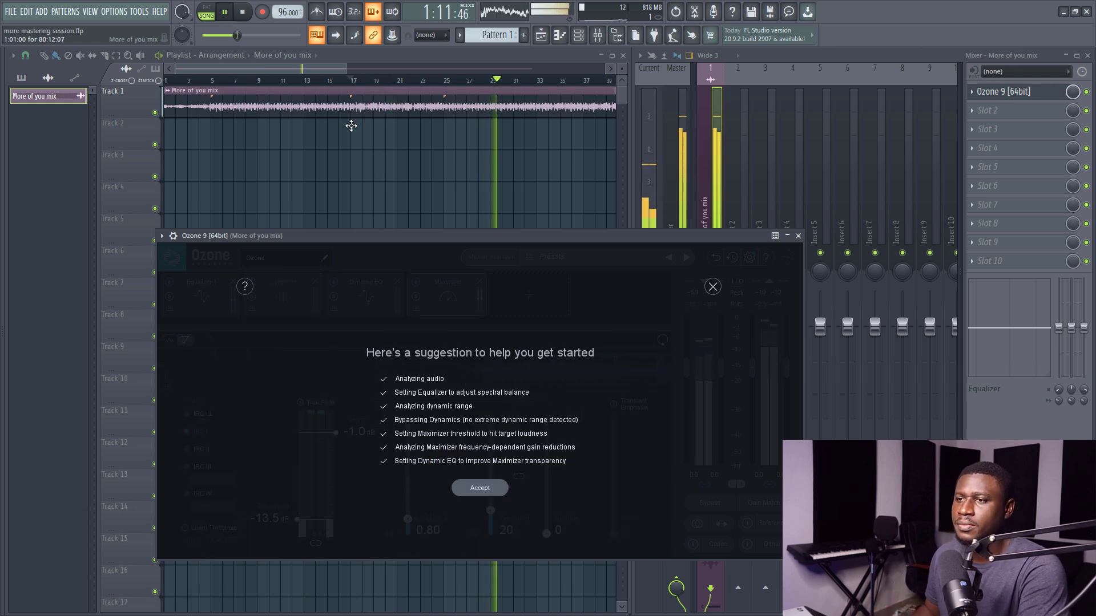
Accept Ozone's mastering suggestion, stop playback and load the Richness and Depth preset into Equalizer 1.
left_click(462, 489)
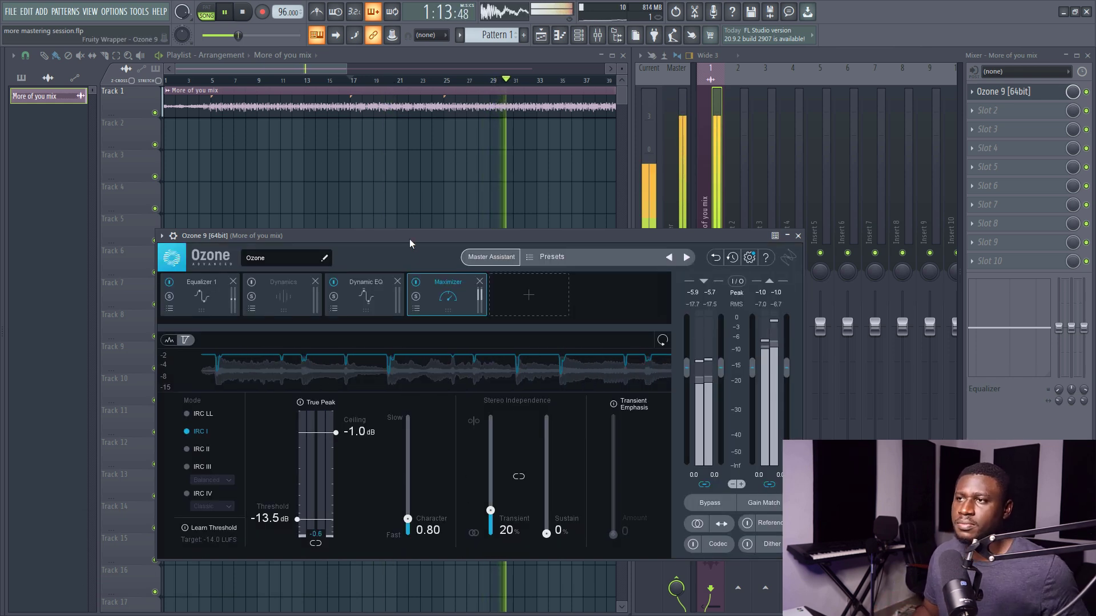
key("space")
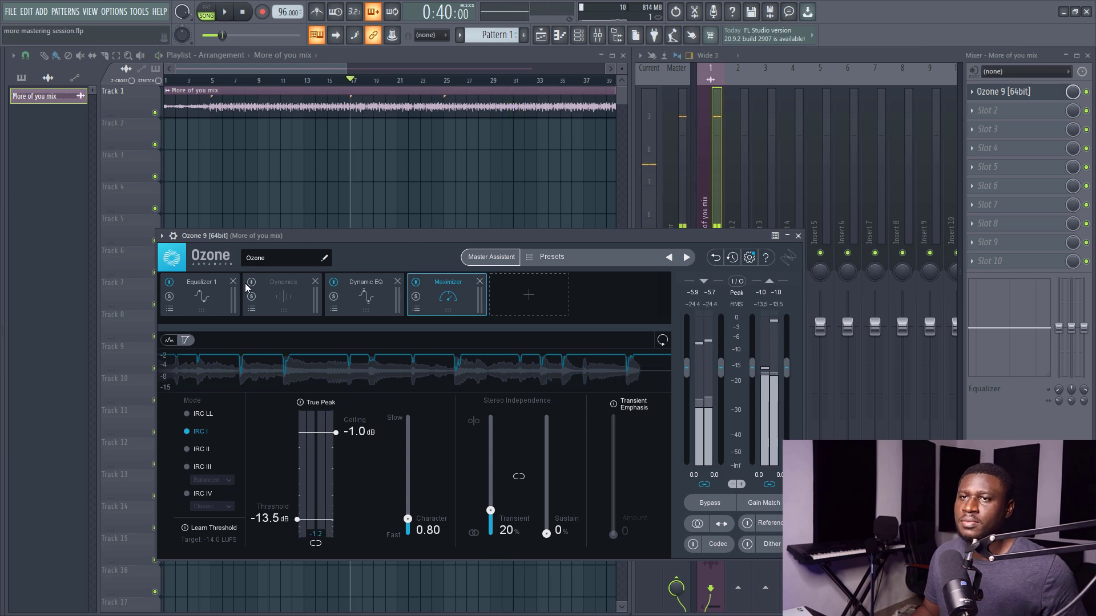
left_click(206, 295)
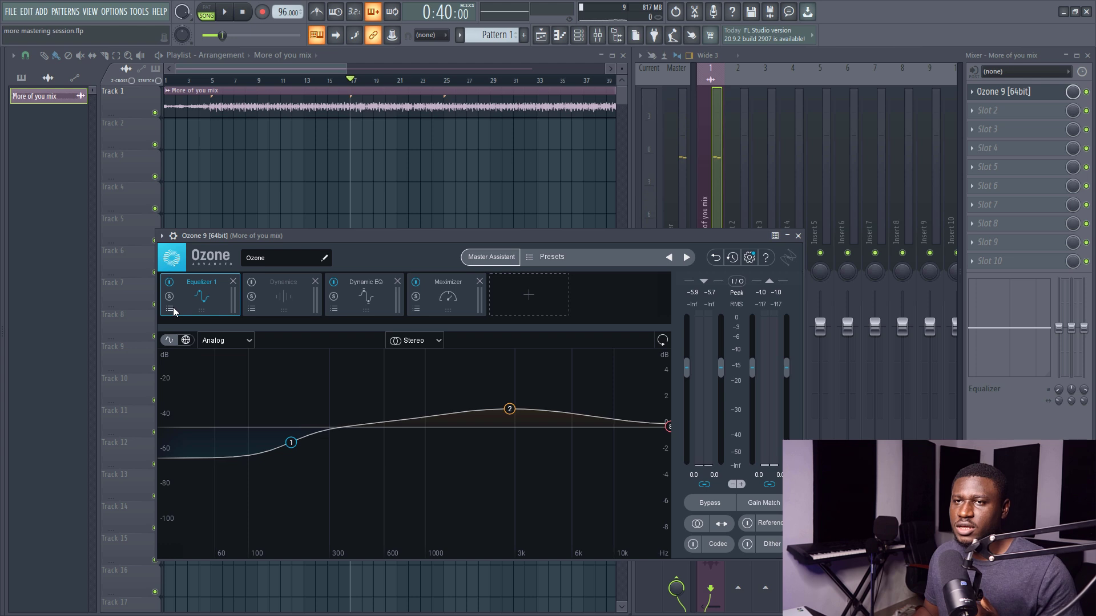
left_click(170, 308)
scroll(272, 416, "down", 2)
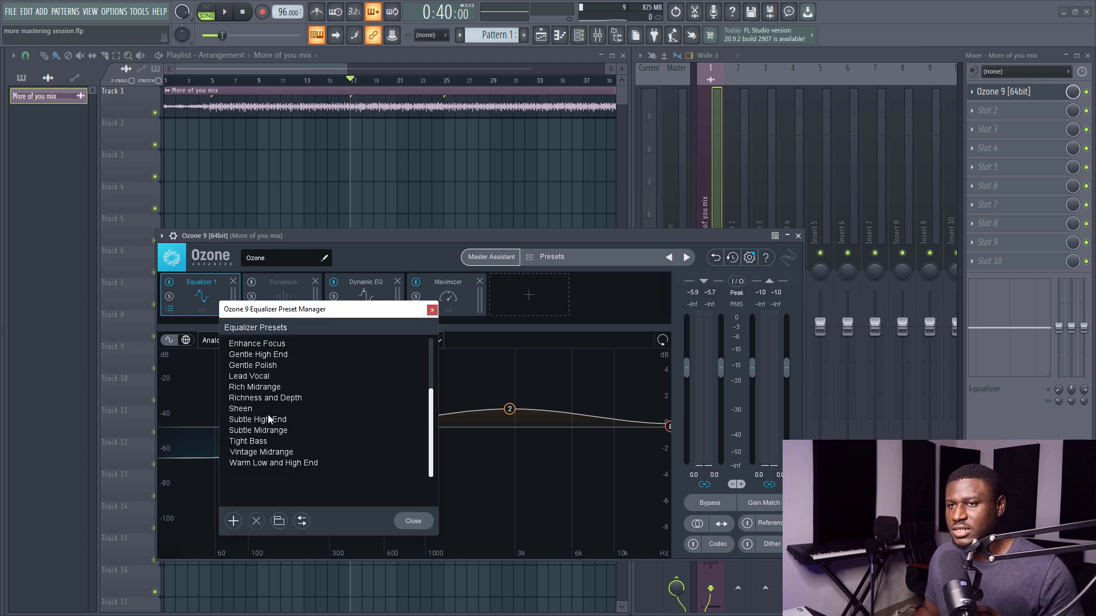
left_click(258, 398)
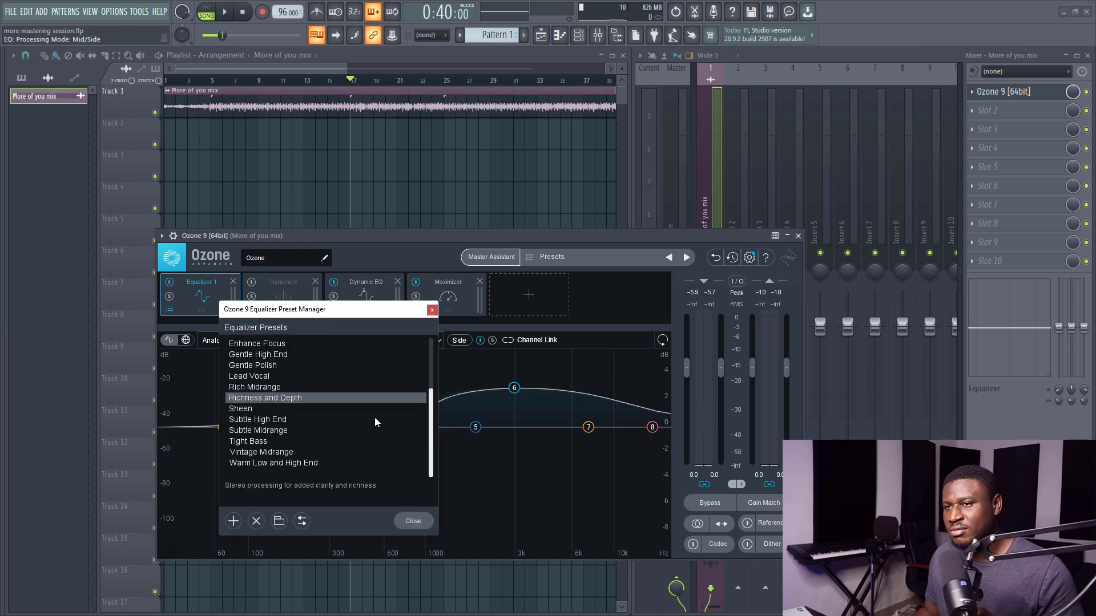
left_click(413, 522)
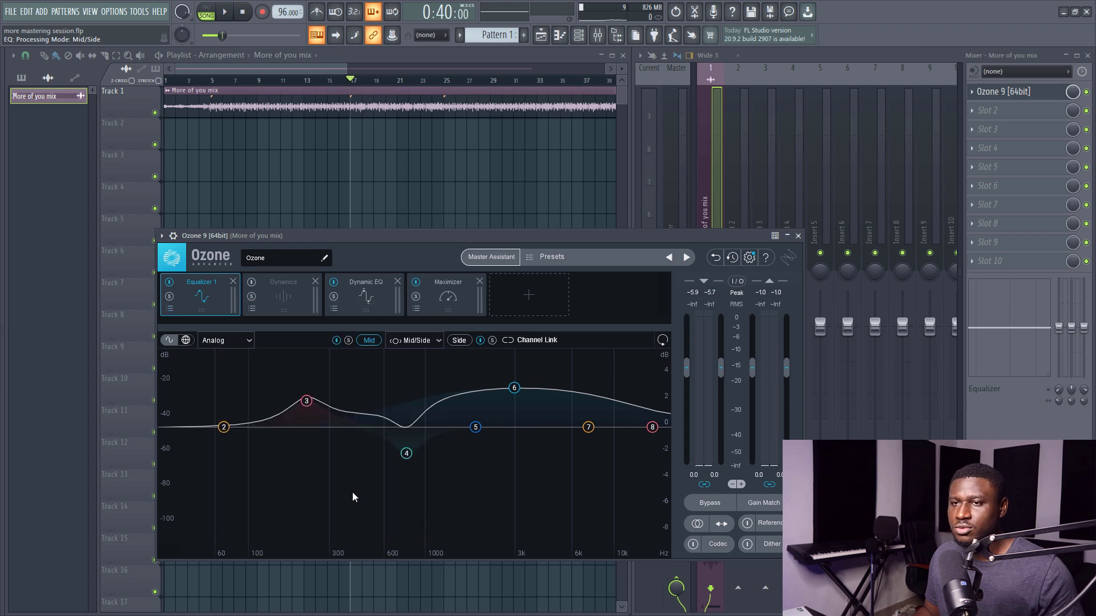
Change band 2 of Equalizer 1 to a Flat High-Pass at about 34 Hz with a 24 dB/oct slope, auditioning the mix.
left_click(224, 428)
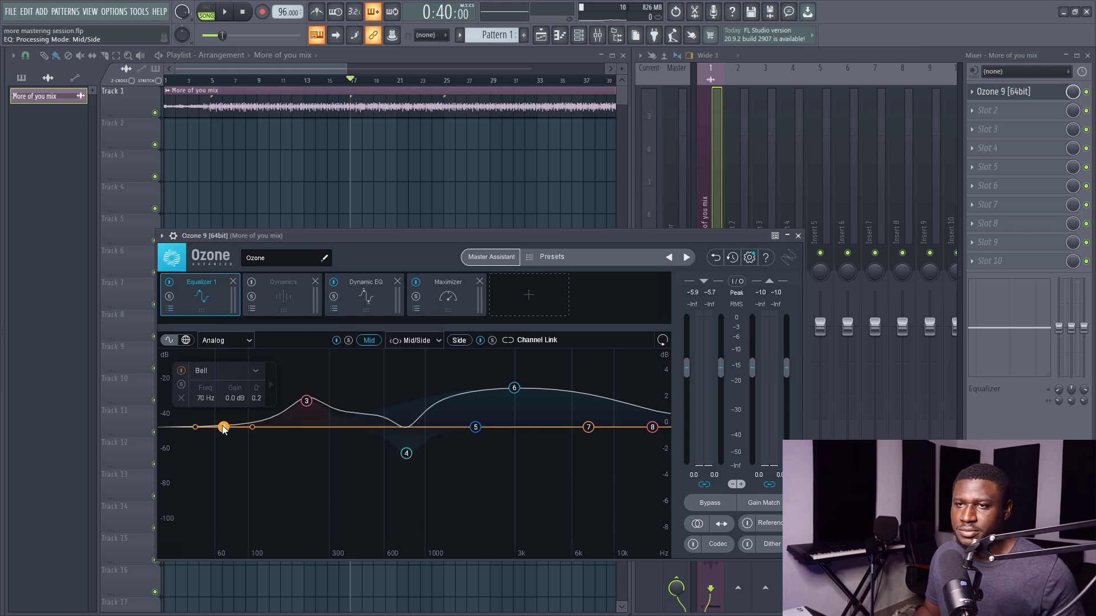
left_click(238, 368)
left_click(271, 452)
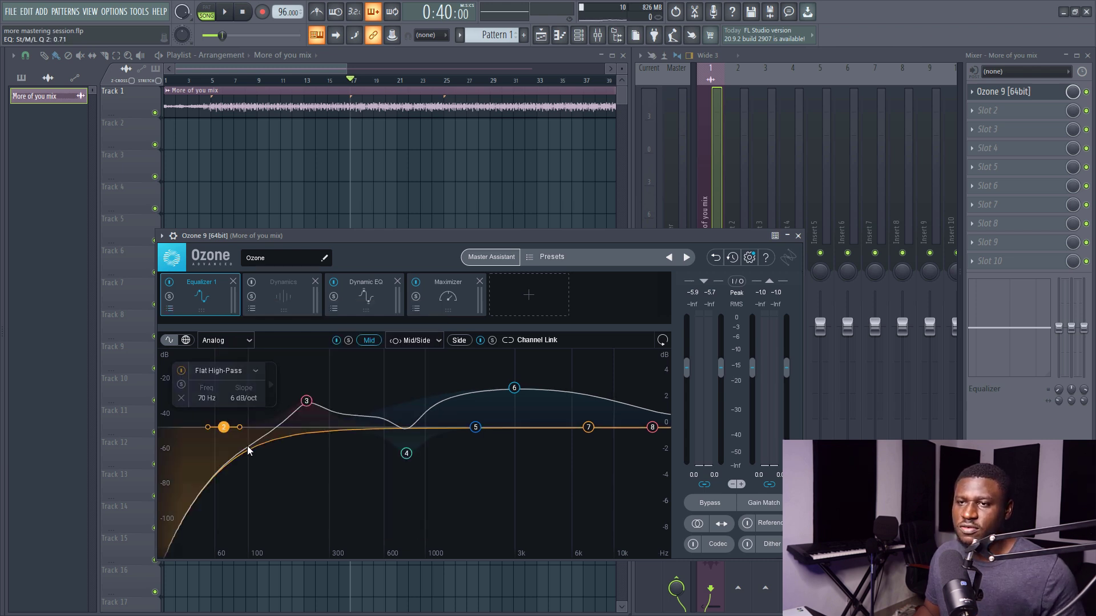
scroll(227, 433, "up", 1)
left_click_drag(227, 434, 179, 434)
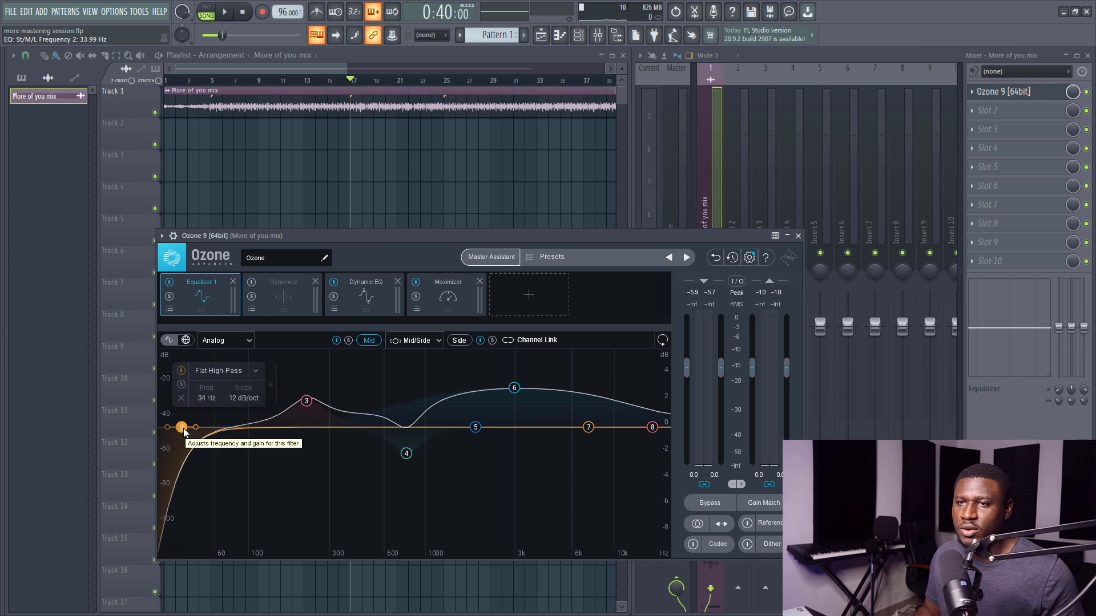
key("space")
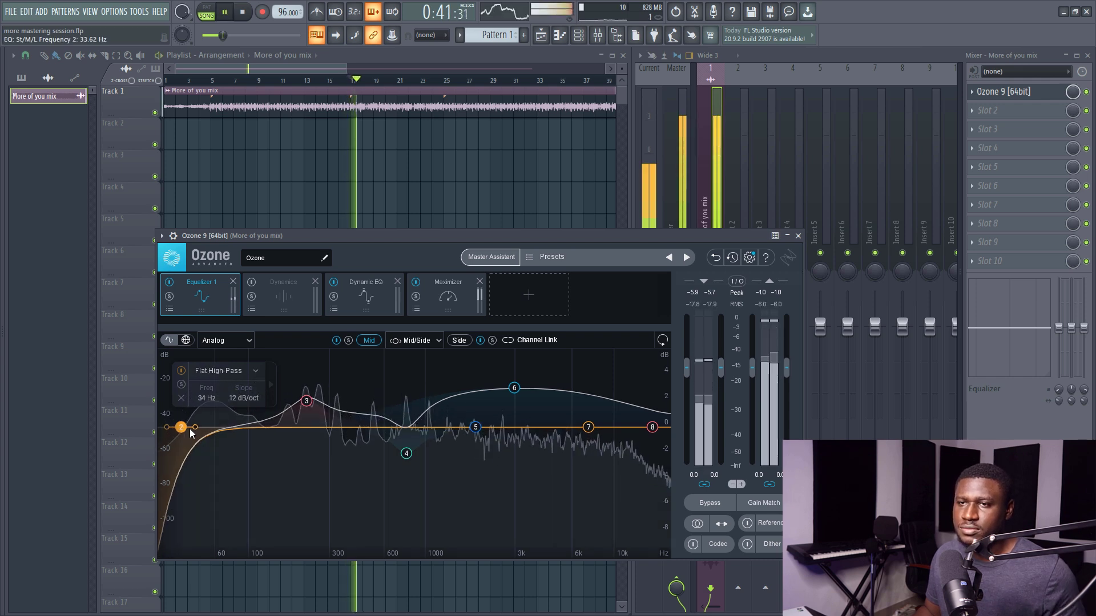
left_click_drag(183, 433, 181, 428)
scroll(179, 431, "up", 2)
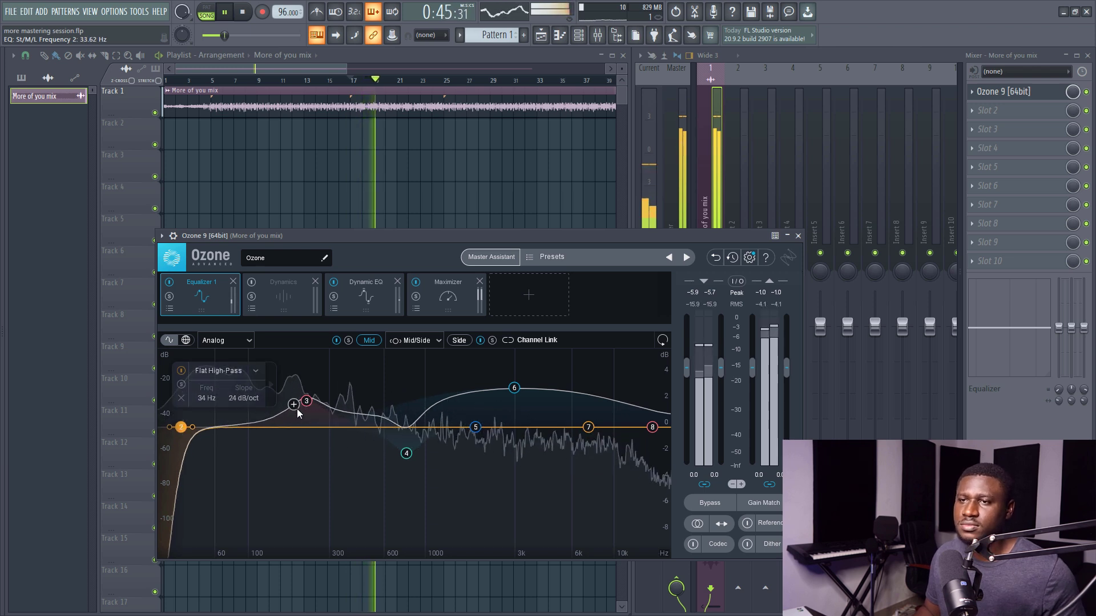
key("space")
During playback, set Equalizer 1's band 6 to about 3423 Hz, 0.8 dB and cut band 3 to about -1.3 dB at 307 Hz.
left_click_drag(305, 404, 329, 419)
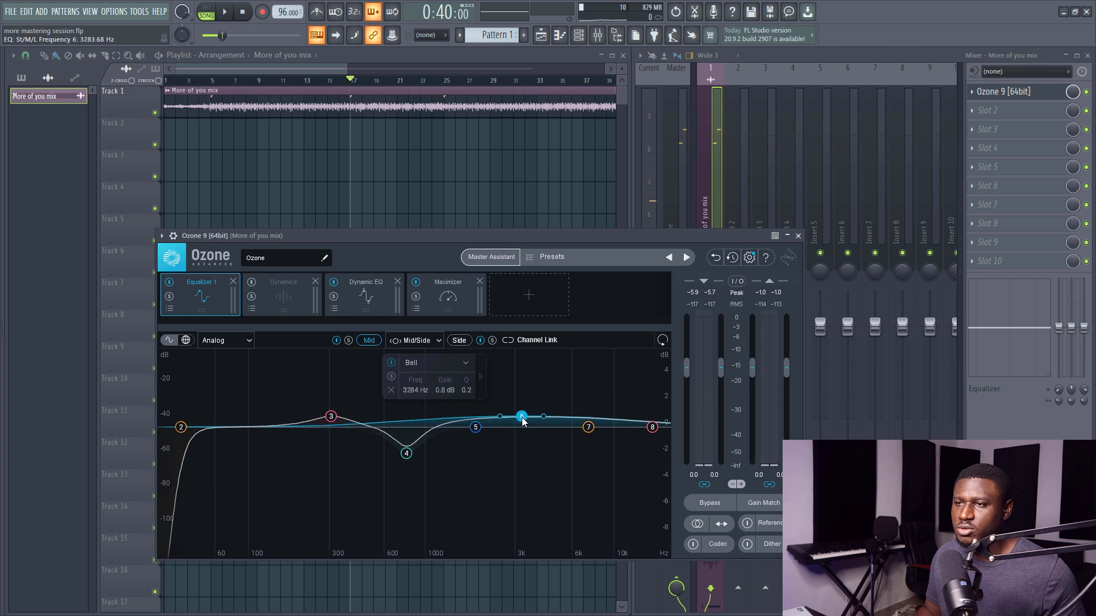
key("space")
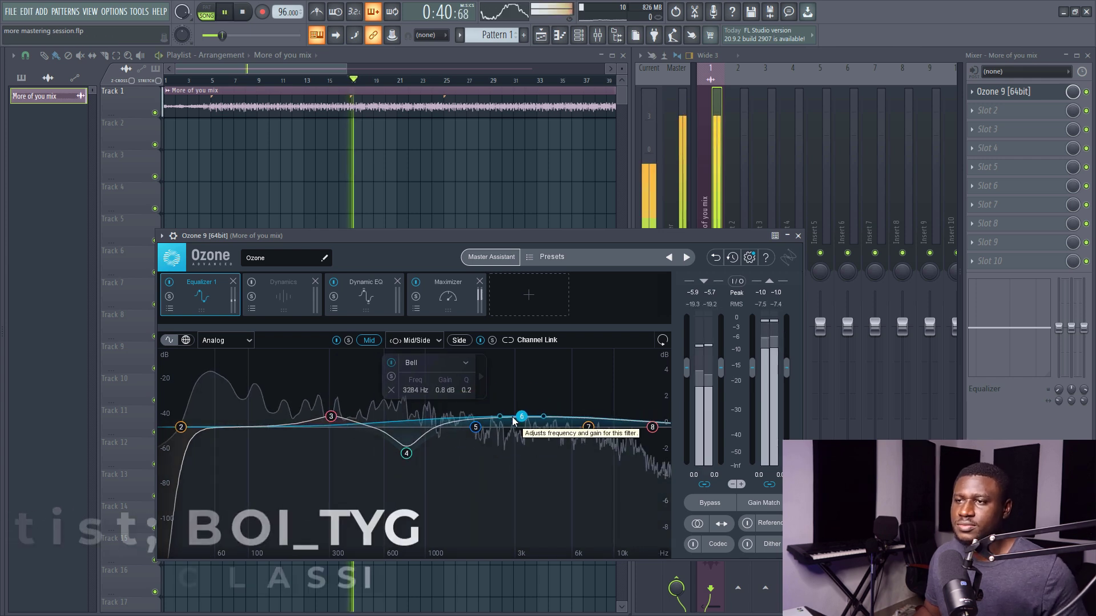
left_click_drag(525, 420, 530, 422)
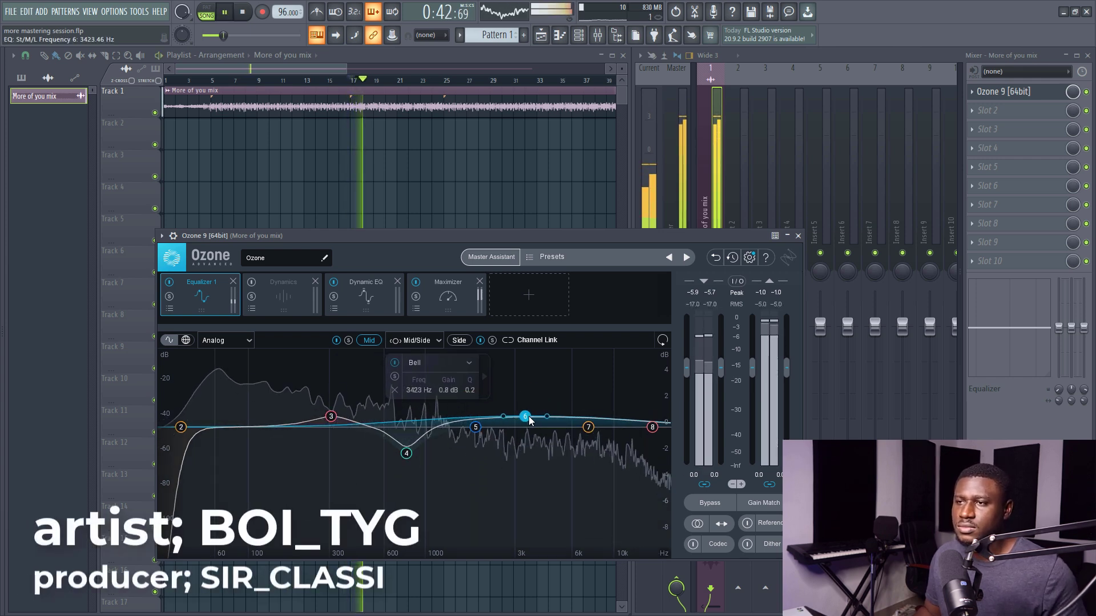
left_click_drag(331, 417, 329, 444)
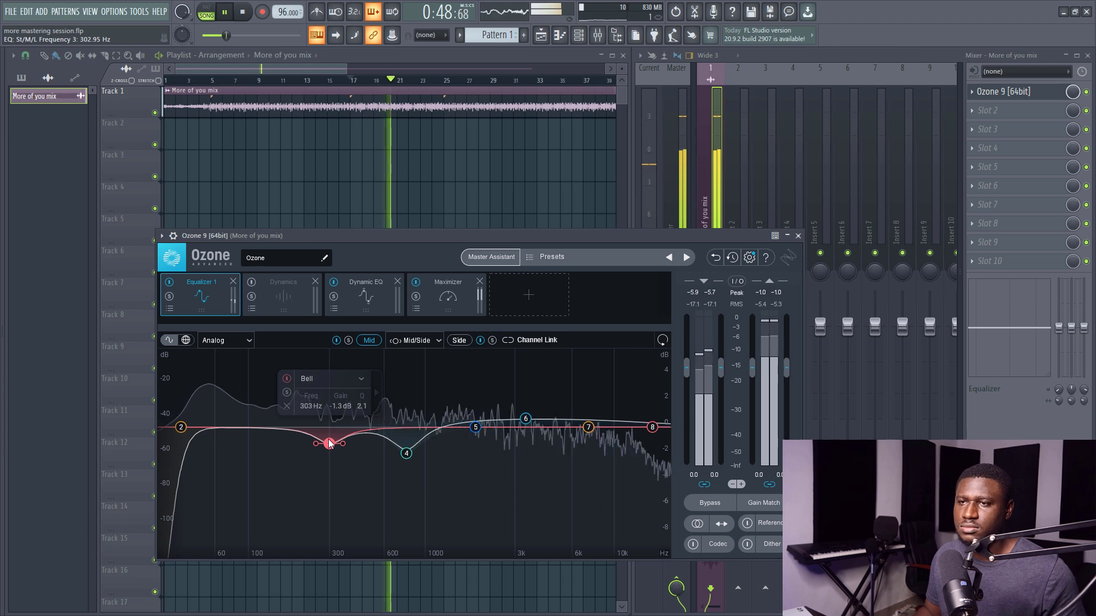
left_click_drag(328, 443, 330, 444)
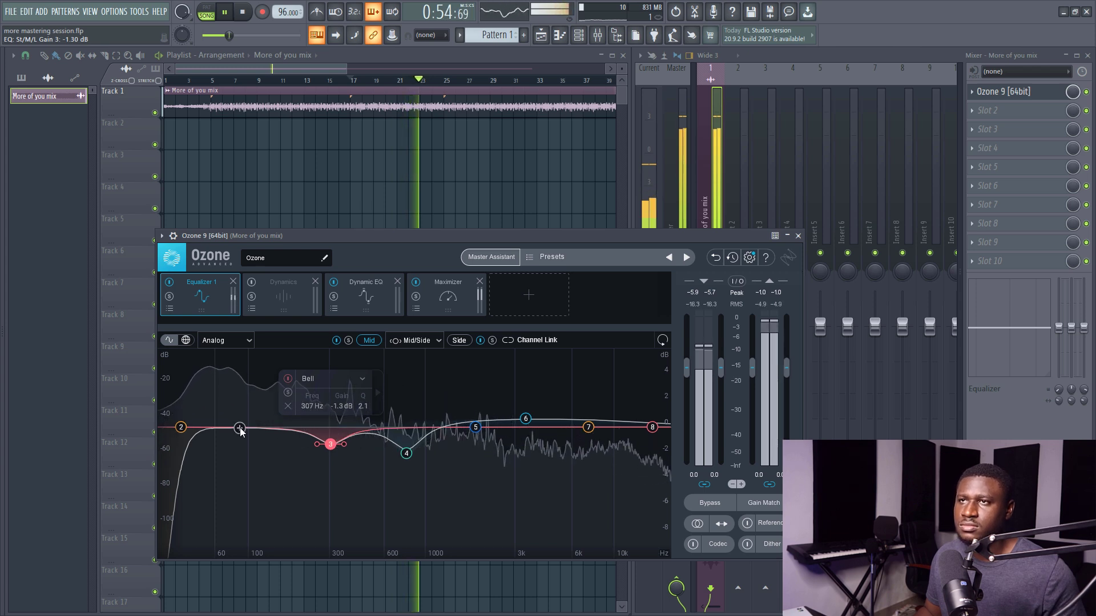
key("space")
Enable the Dynamics module with the Modern Crisp preset and audition the mix.
left_click(262, 292)
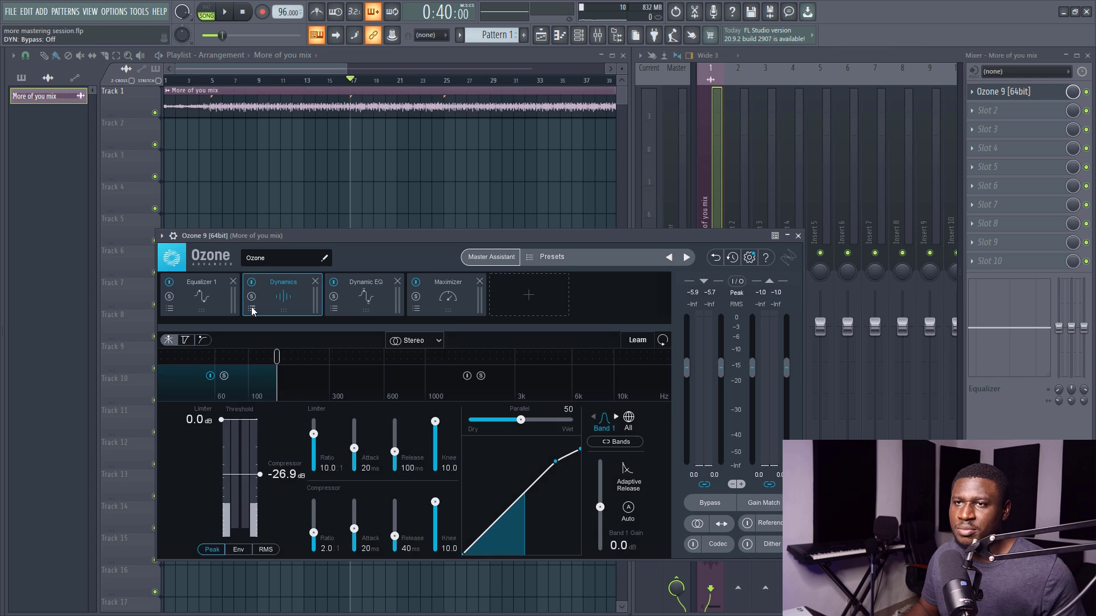
left_click(251, 309)
scroll(268, 399, "down", 3)
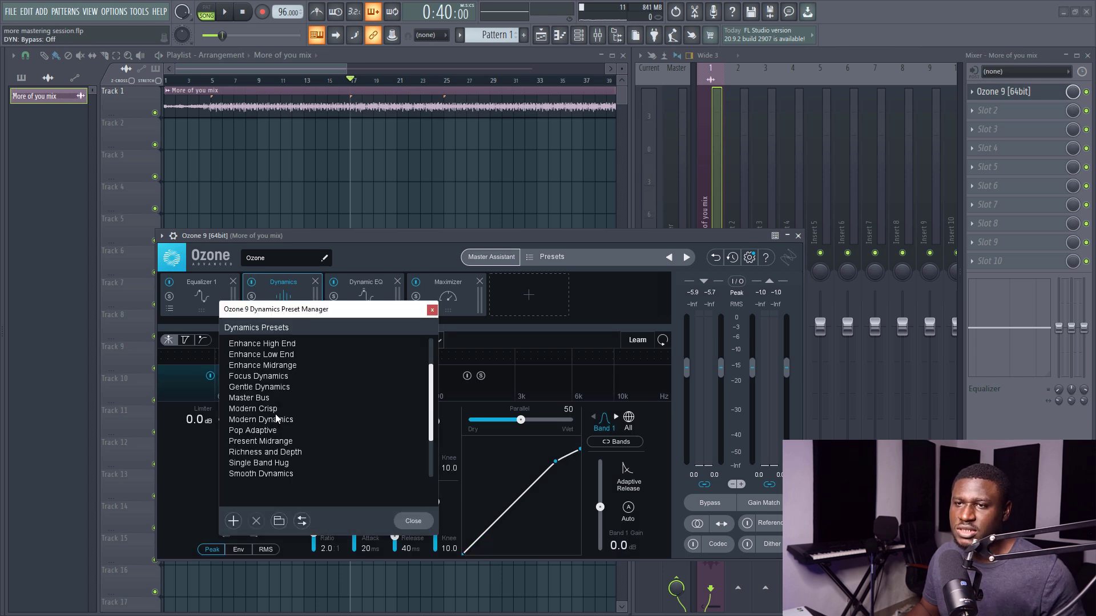
left_click(260, 410)
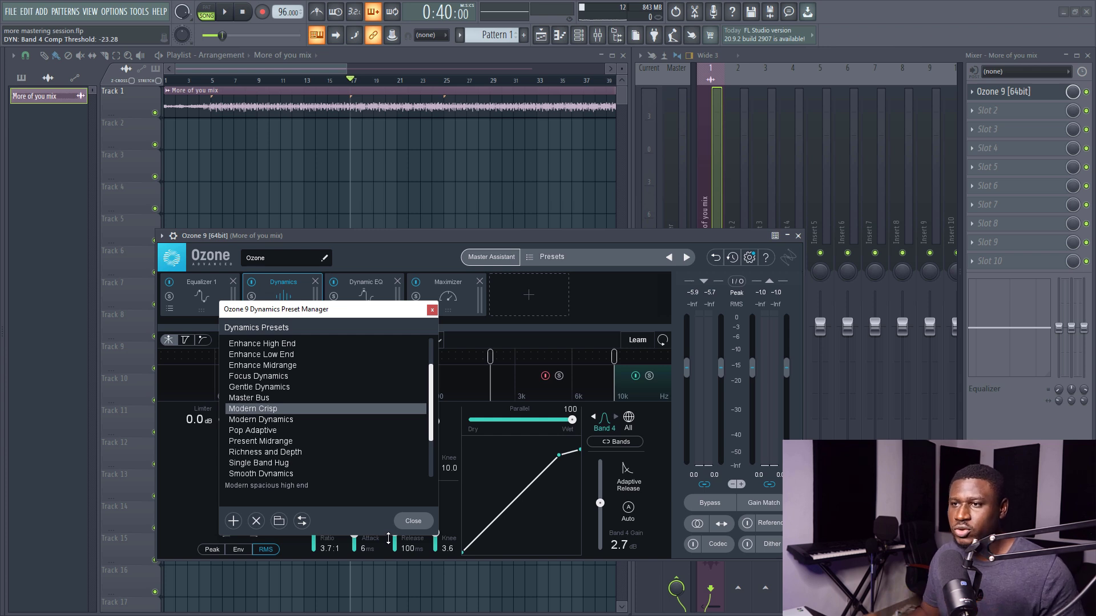
left_click(412, 522)
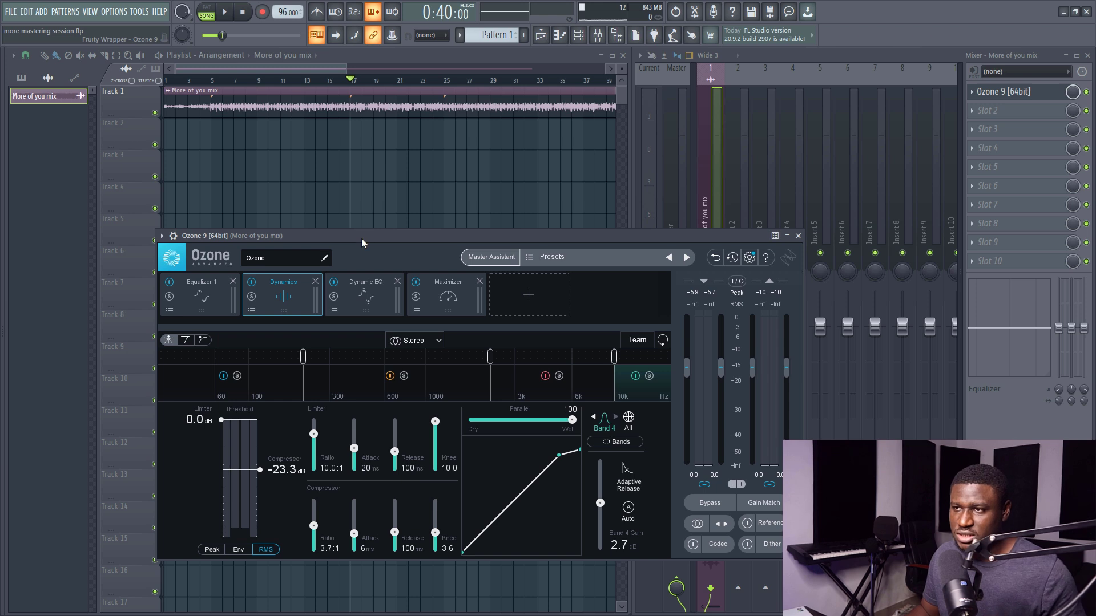
key("space")
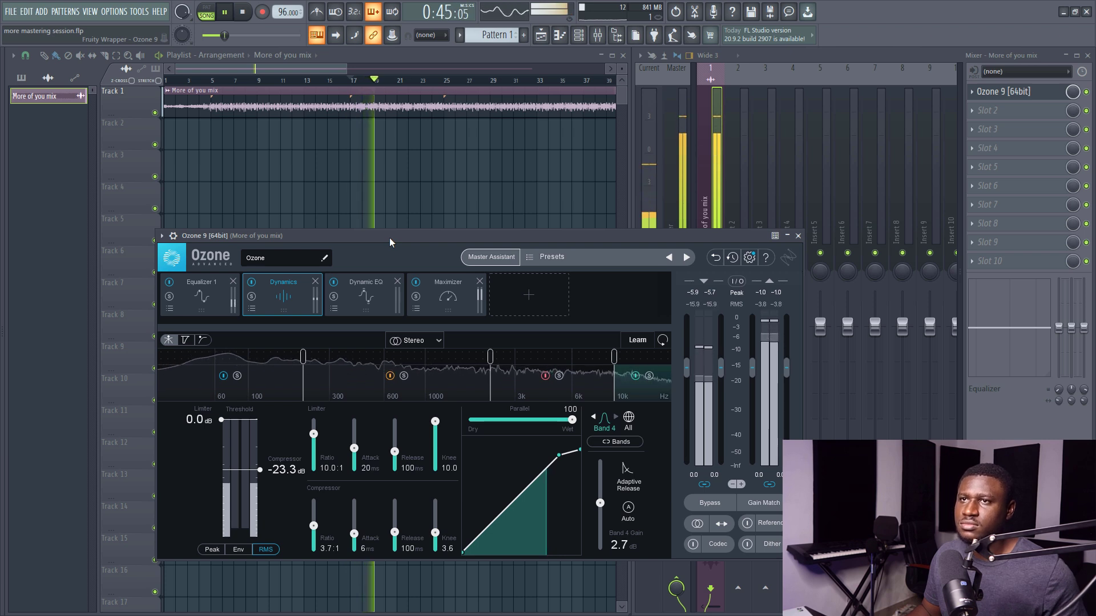
key("space")
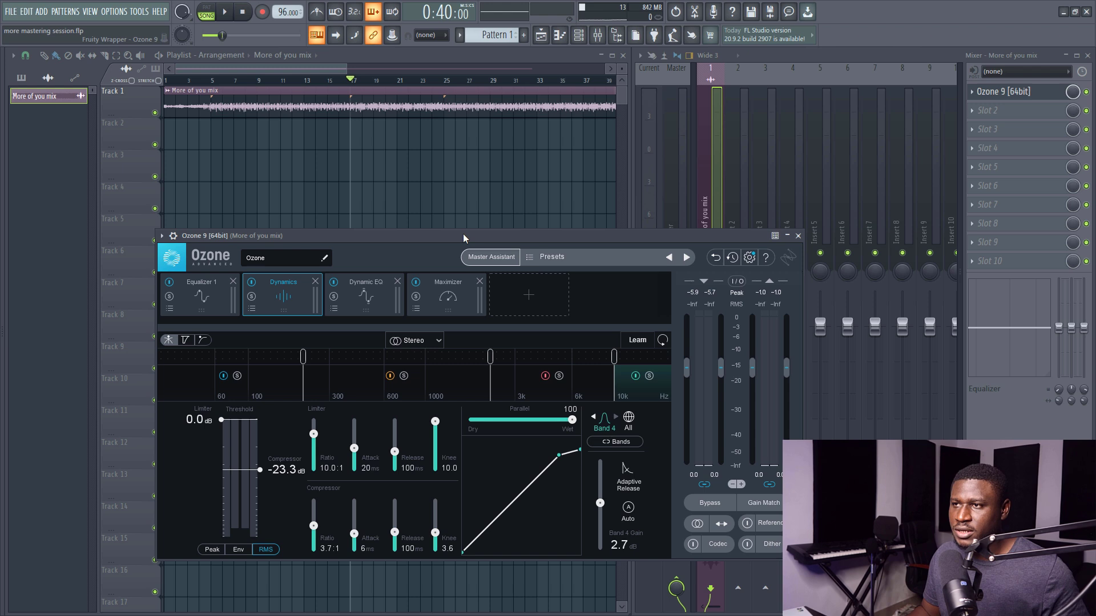
Replay the mix with Dynamics active and review the Dynamic EQ and Maximizer settings.
key("space")
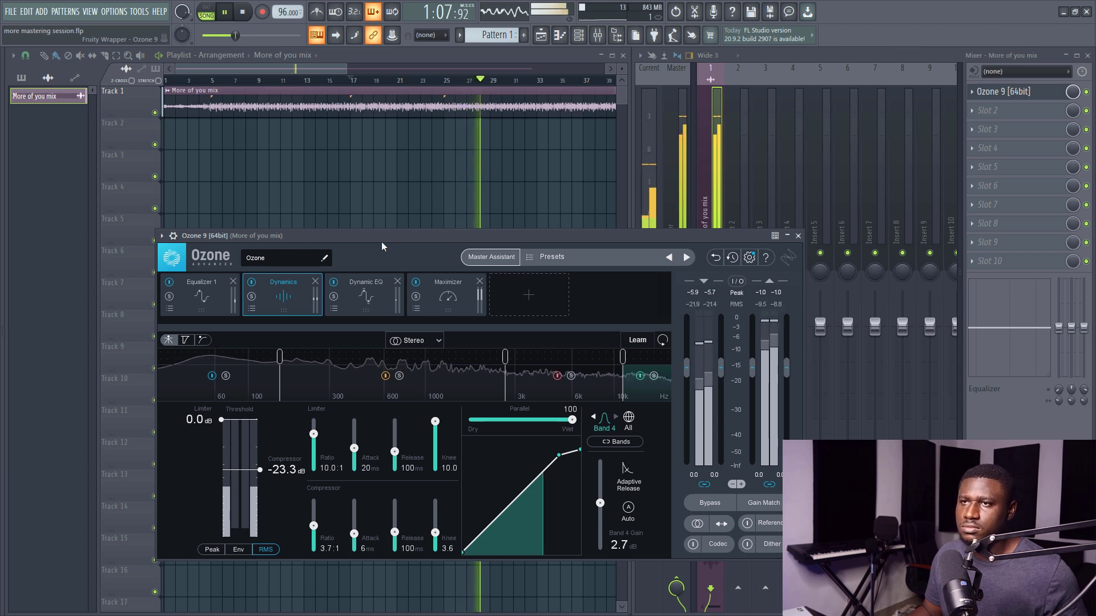
left_click(348, 306)
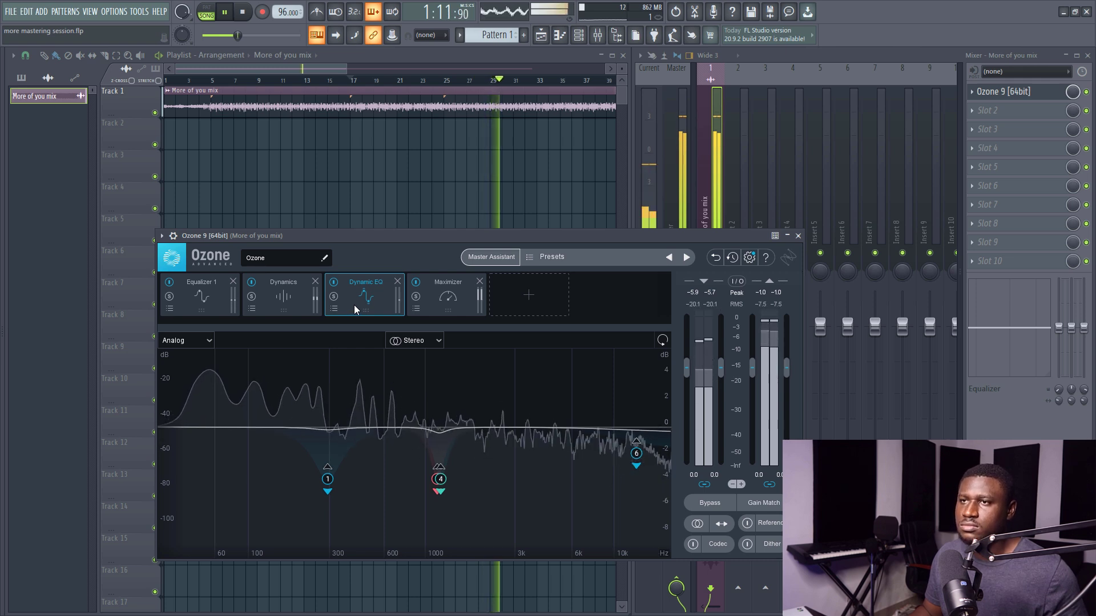
key("space")
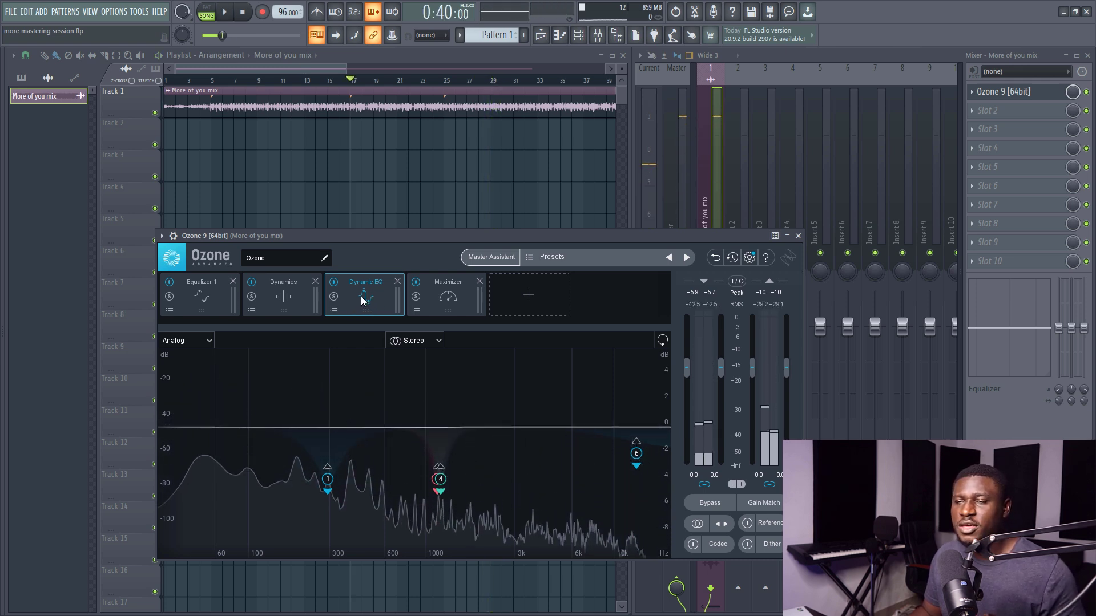
left_click(464, 307)
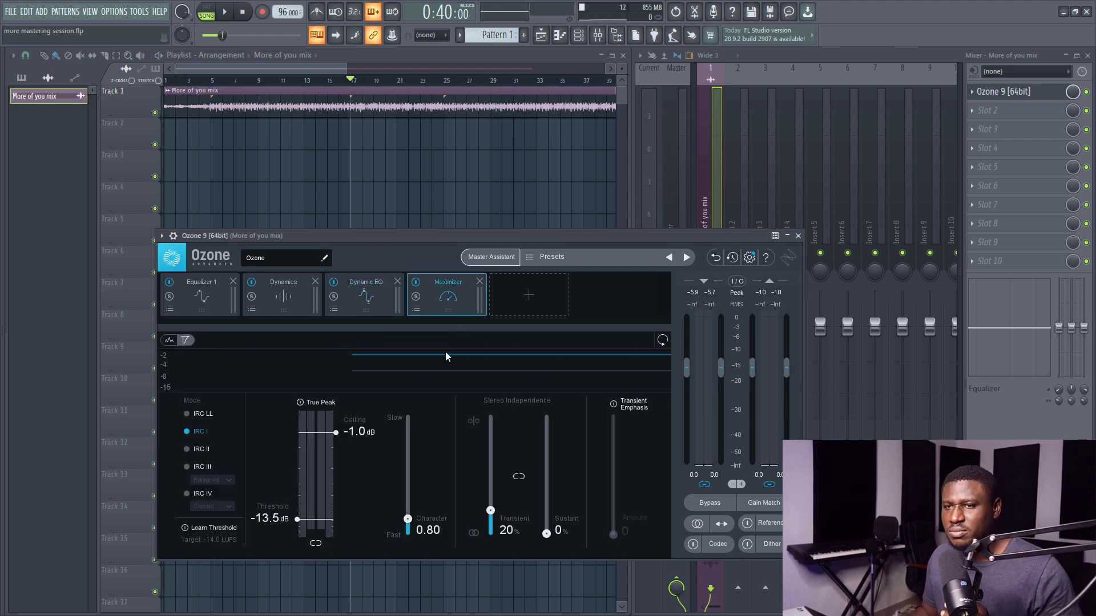
Insert Youlean Loudness Meter 2 in slot 10 of the More of you mix track and reposition its window.
left_click(1003, 263)
left_click(835, 116)
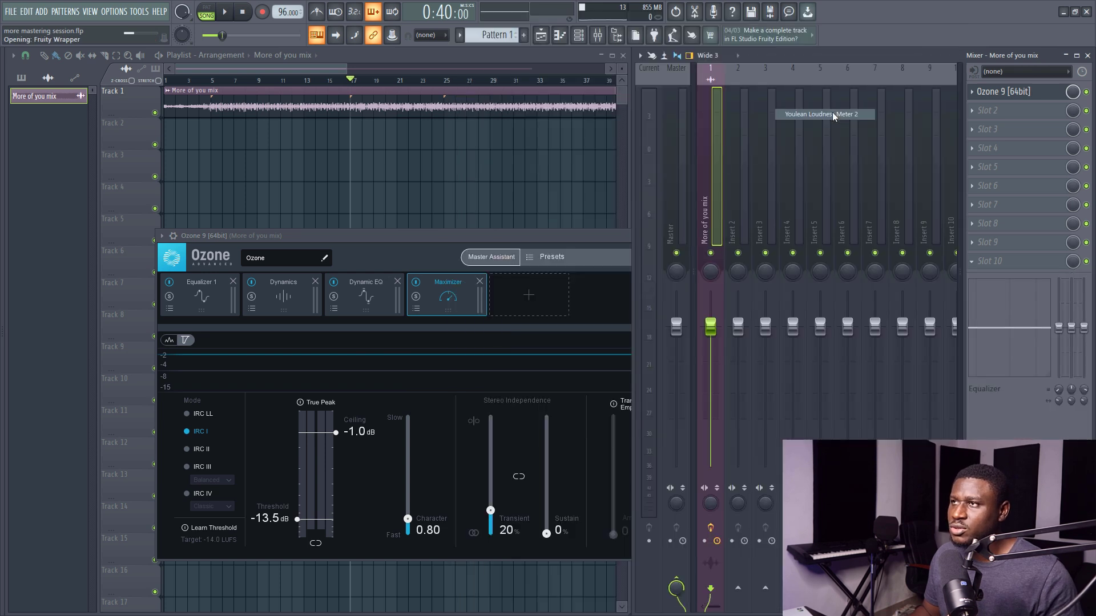
left_click_drag(313, 181, 470, 176)
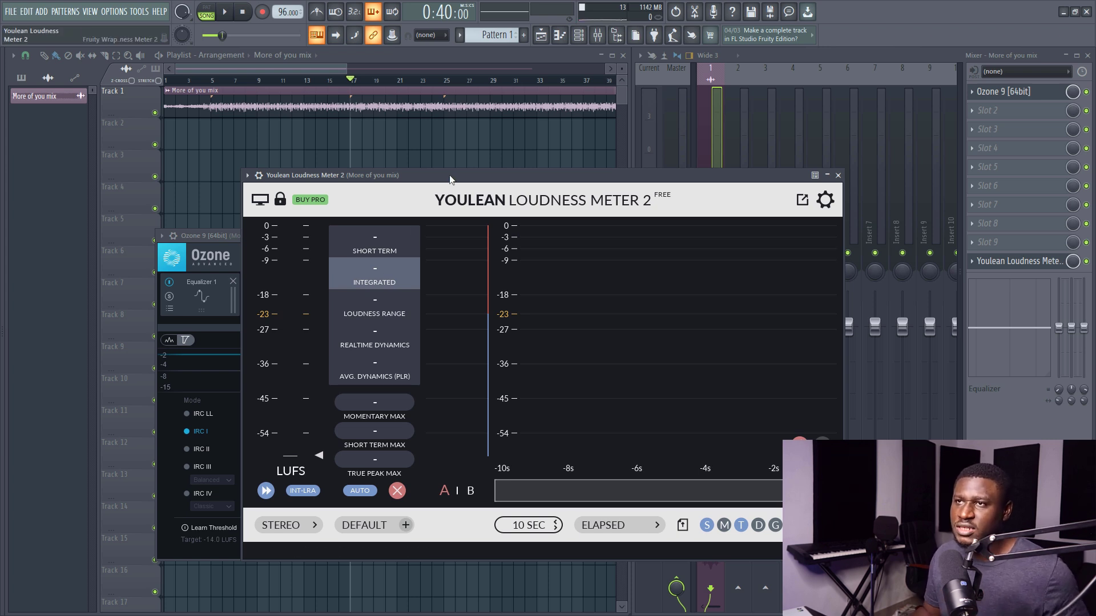
Play the mix to measure its integrated loudness, with the meter placed so Ozone's Maximizer threshold is visible.
key("space")
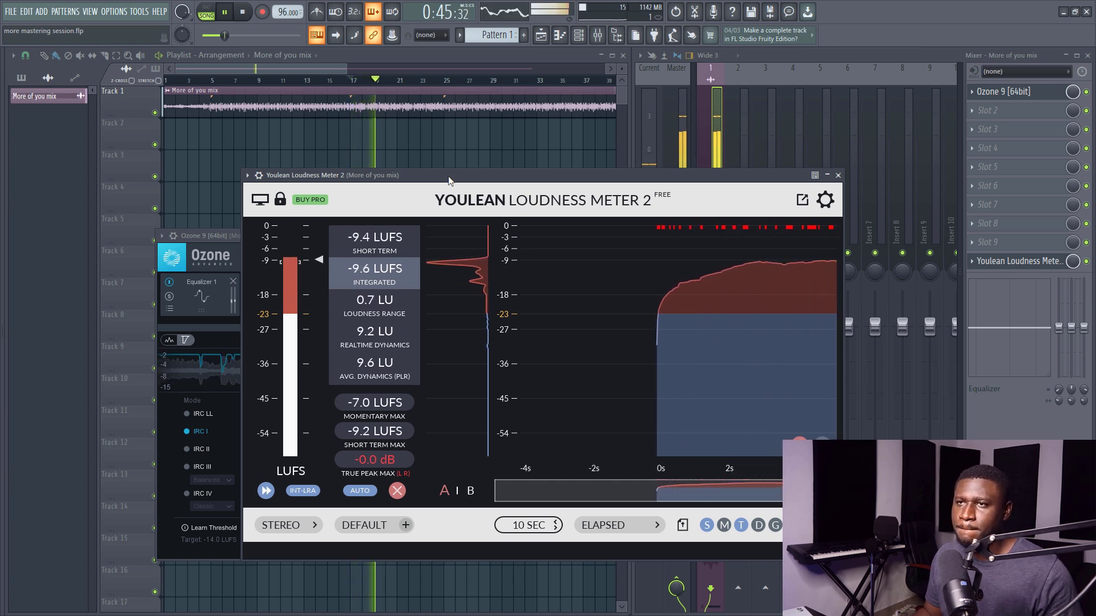
left_click_drag(449, 181, 632, 219)
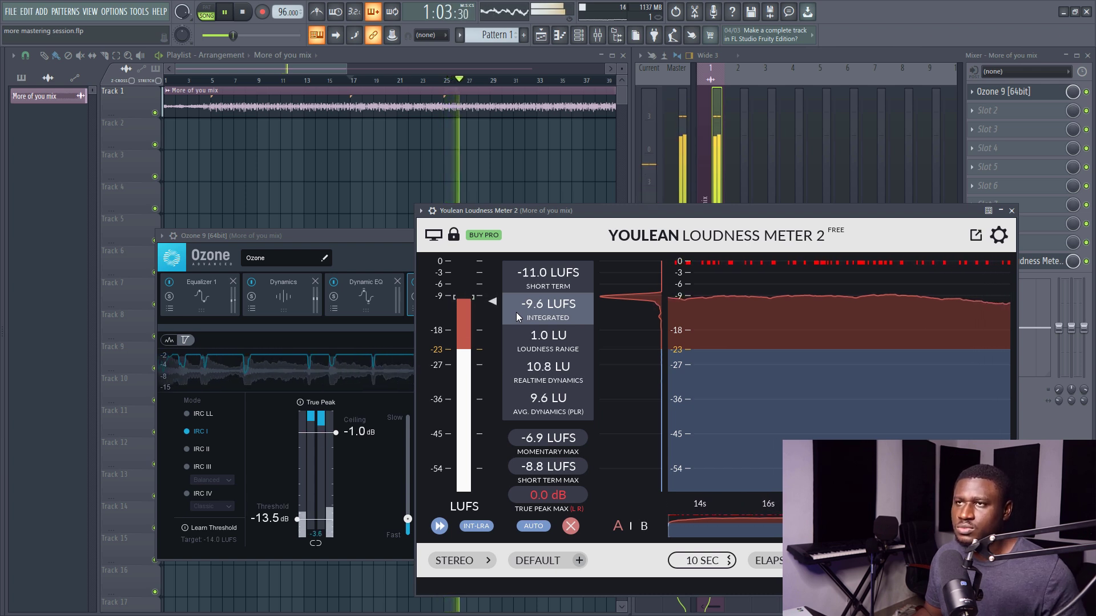
key("space")
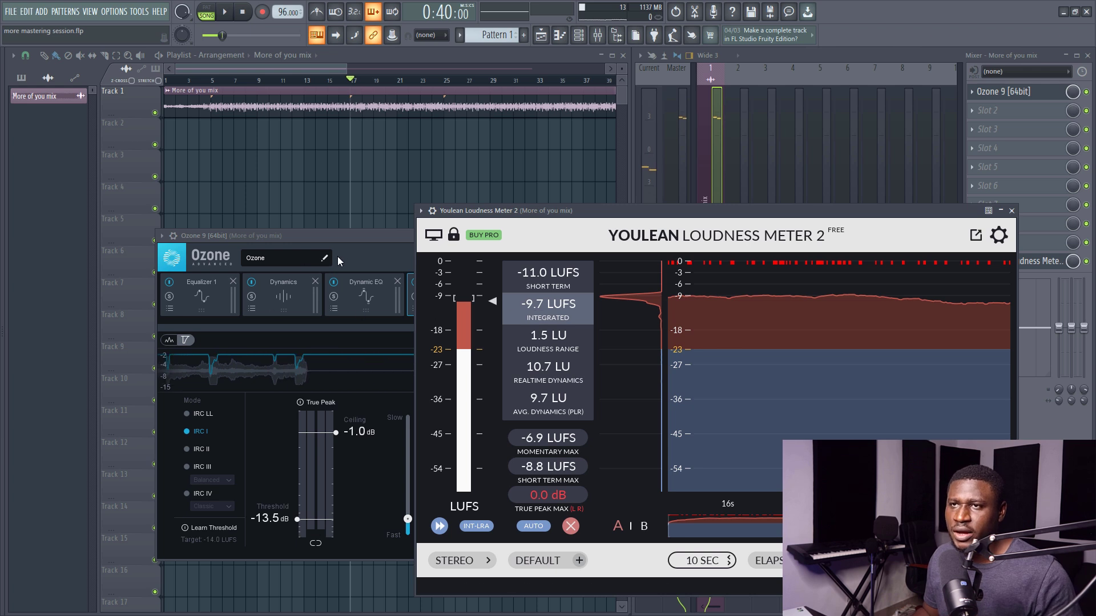
Return to Ozone's Equalizer 1, raise the band 2 high-pass frequency to about 38 Hz and audition the mix.
left_click(357, 237)
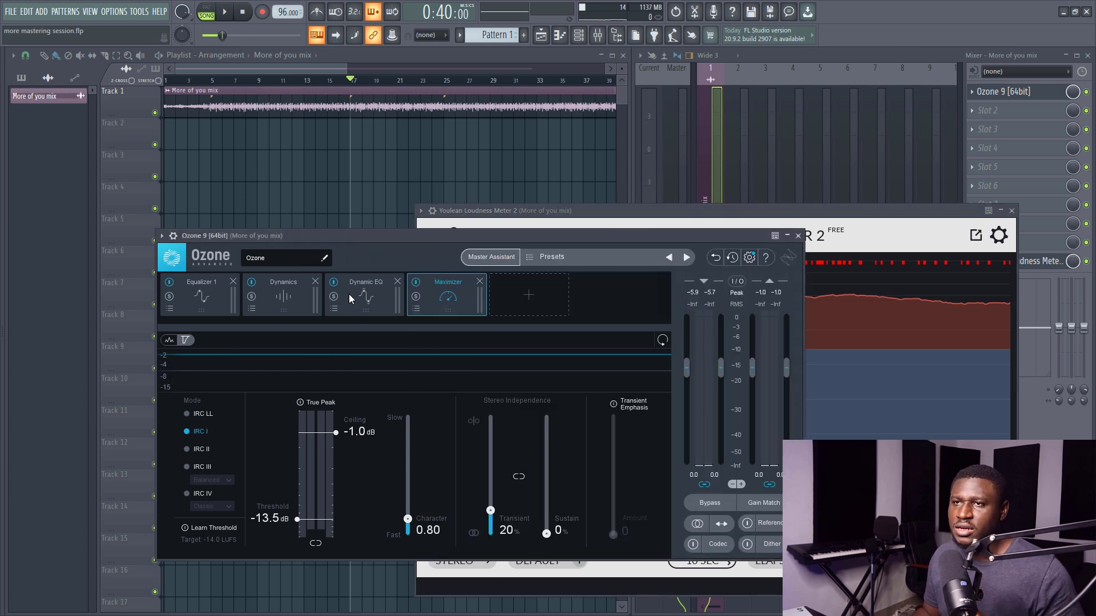
left_click(197, 296)
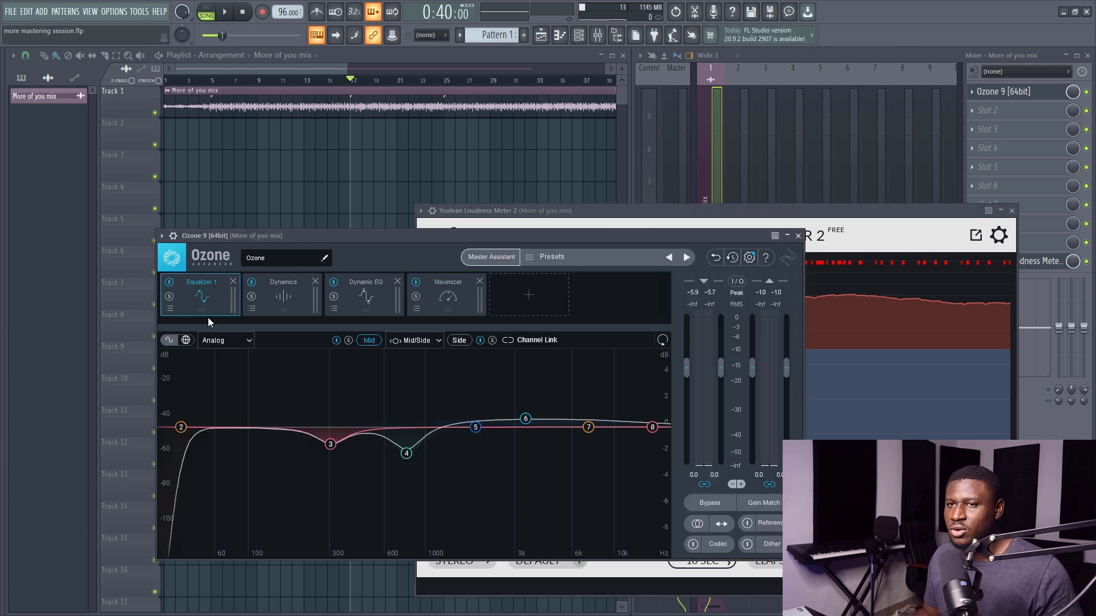
left_click(181, 428)
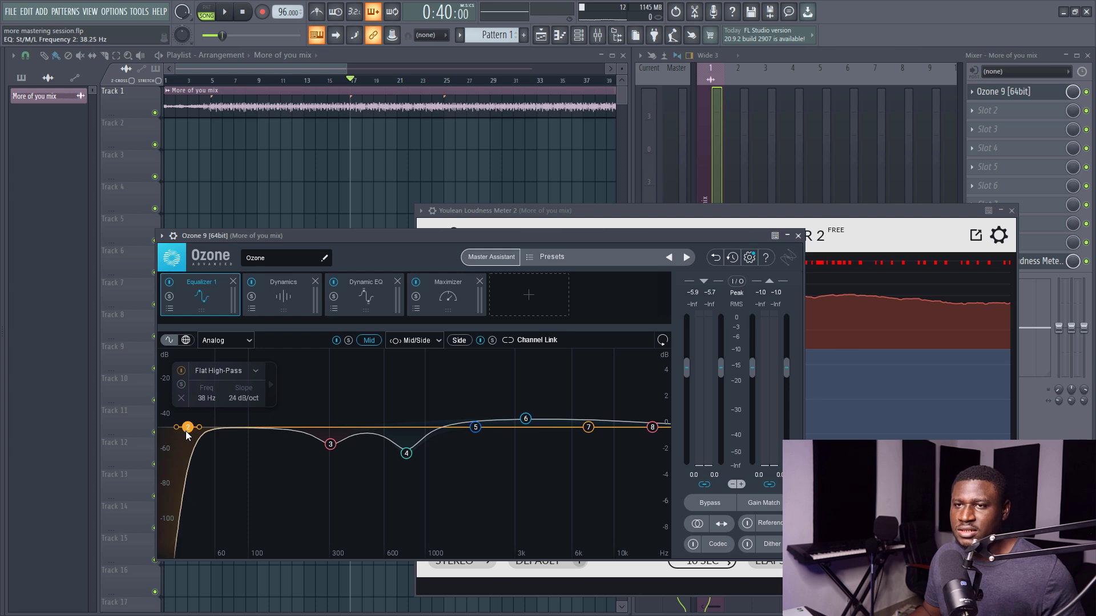
key("space")
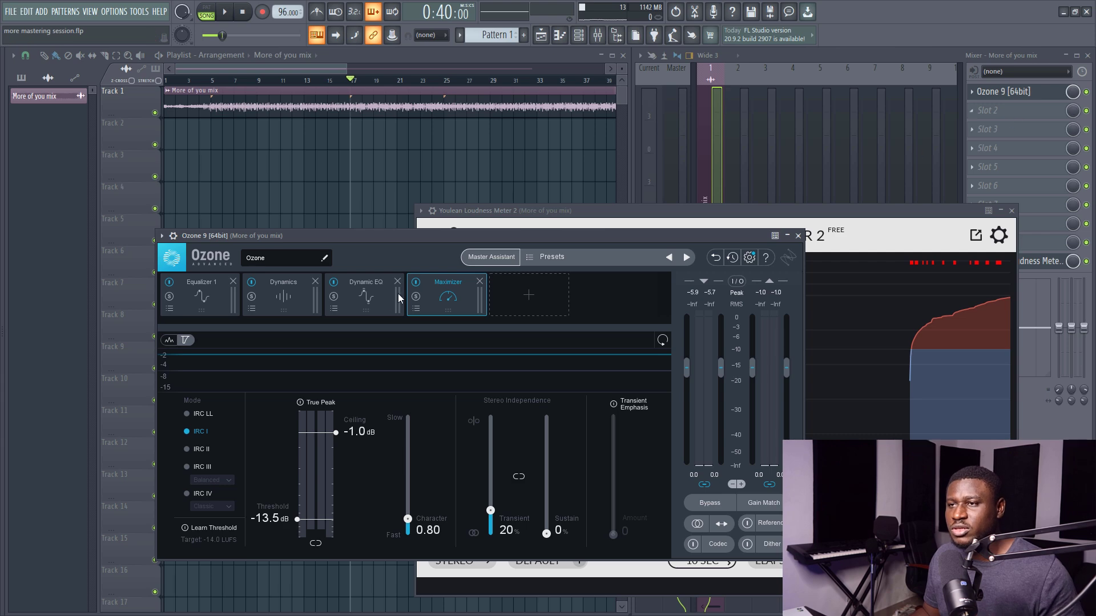
Insert Virtual Tape Machines in slot 2 of the More of you mix track and reposition its window.
left_click(984, 112)
mouse_move(977, 129)
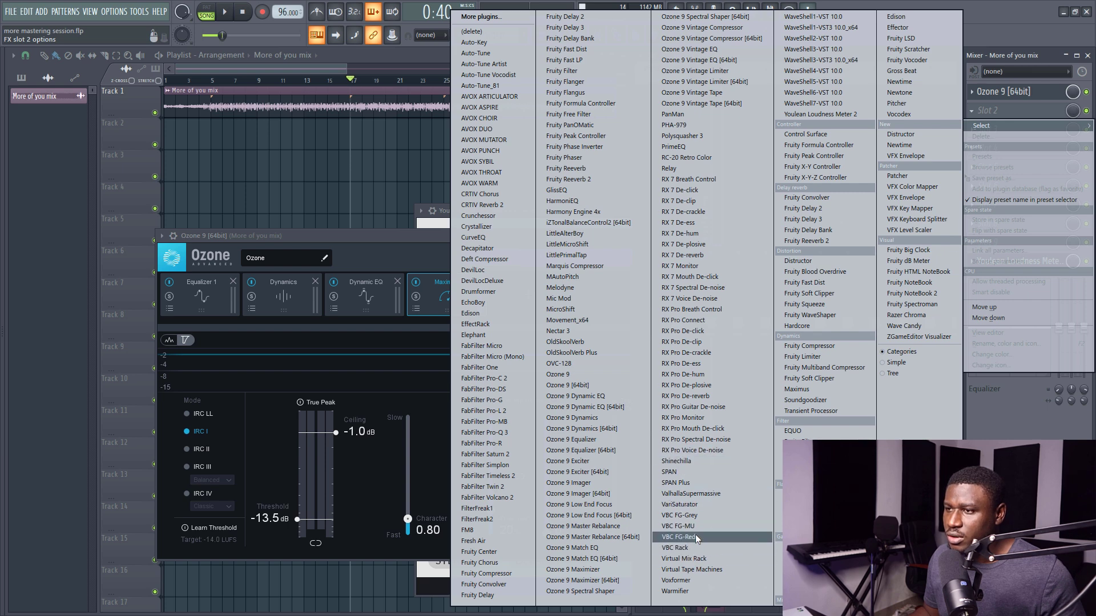
left_click(692, 571)
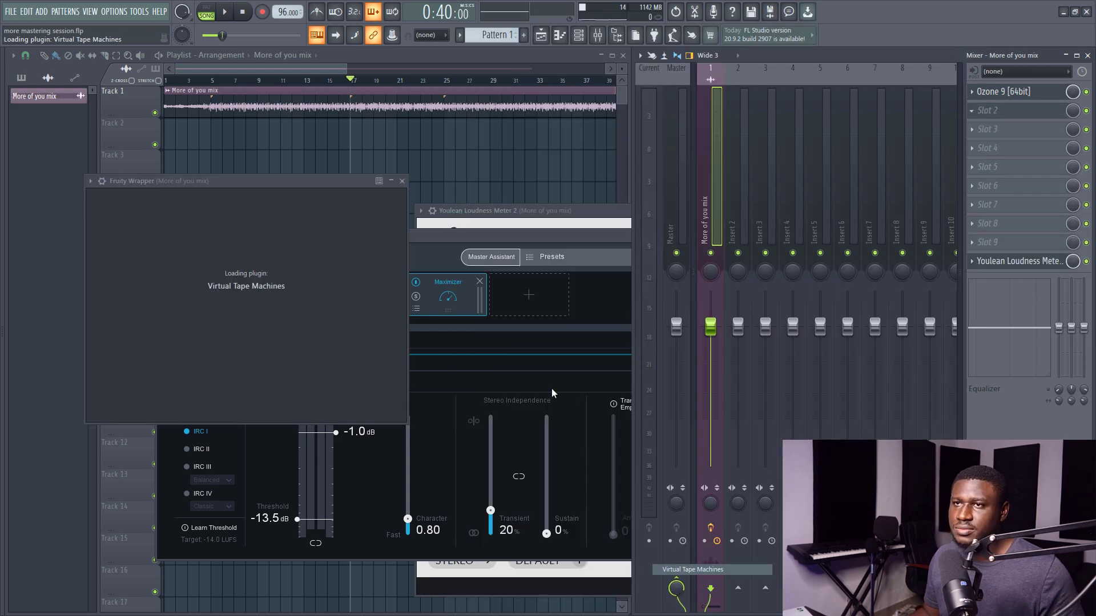
left_click_drag(477, 183, 519, 154)
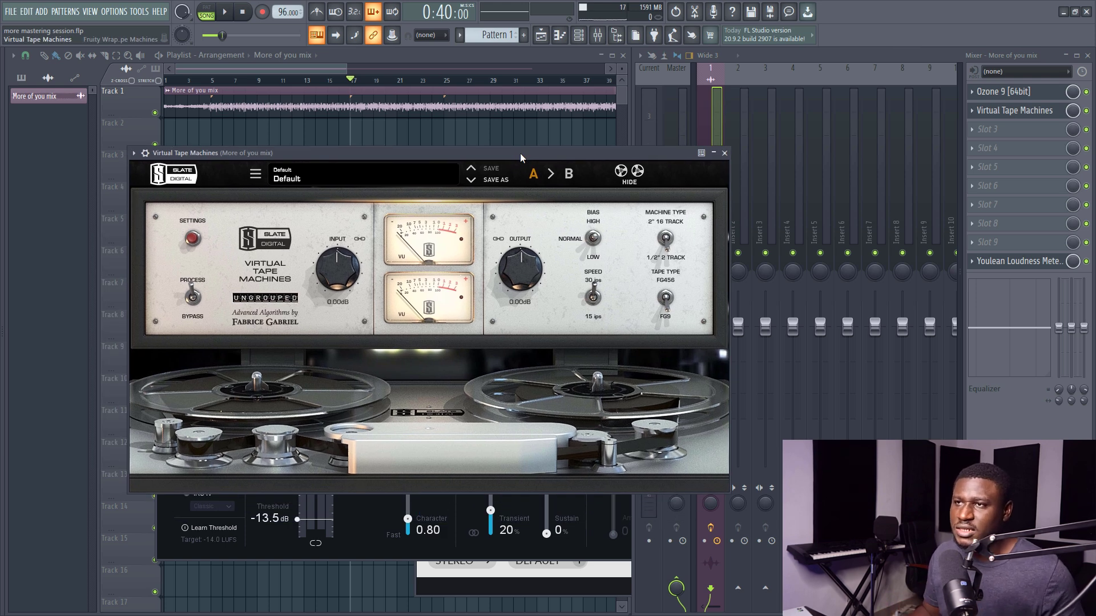
Play the mix and set the tape machine's unlinked input gain to +0.95 dB and output gain to about -2.03 dB.
key("space")
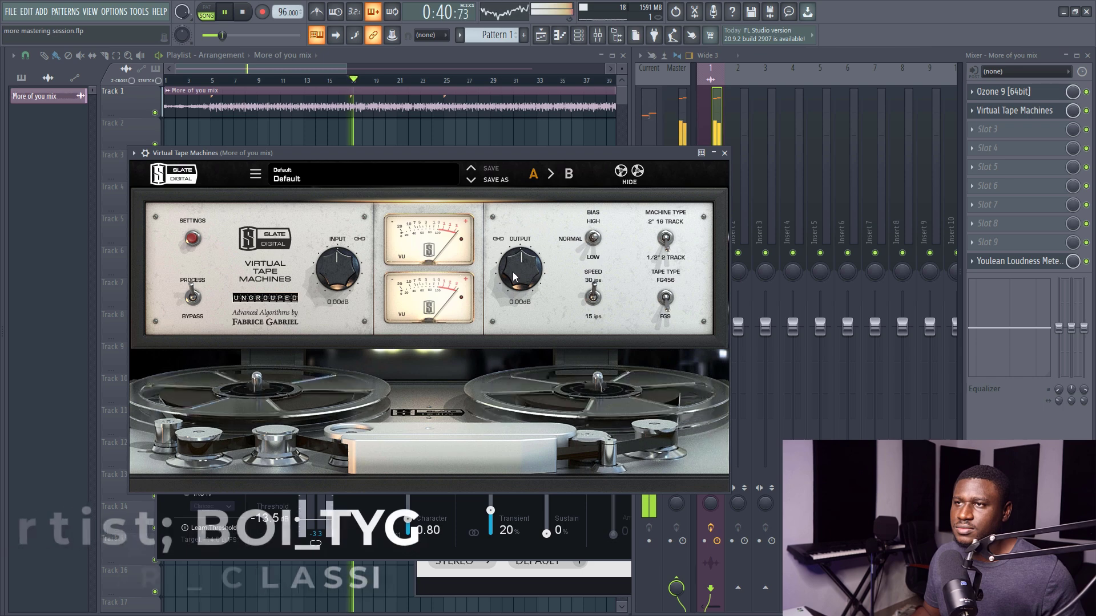
left_click_drag(512, 271, 514, 265)
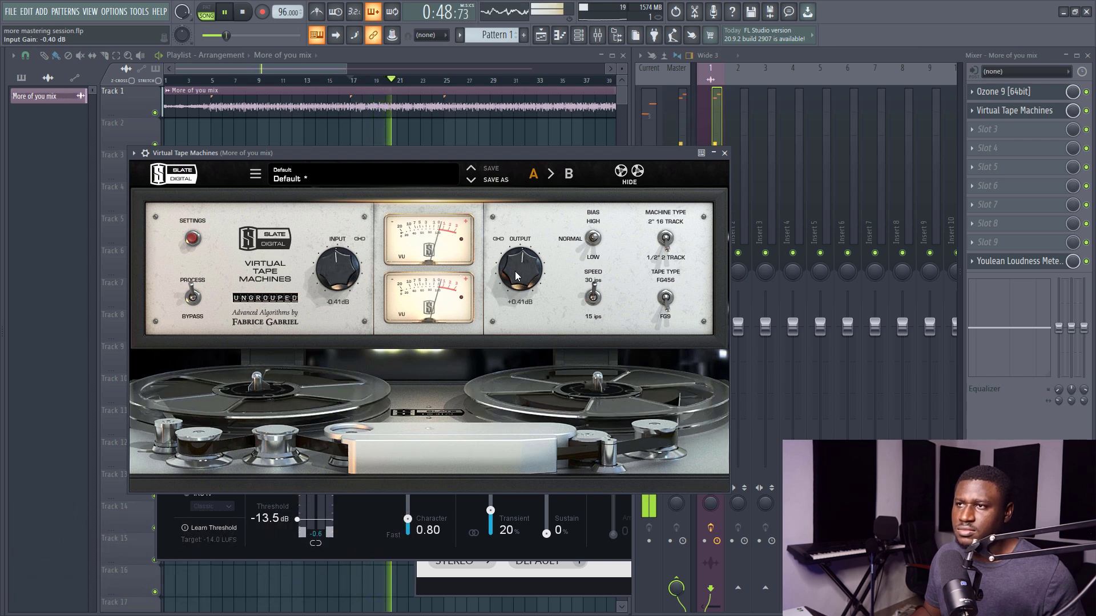
double_click(514, 271)
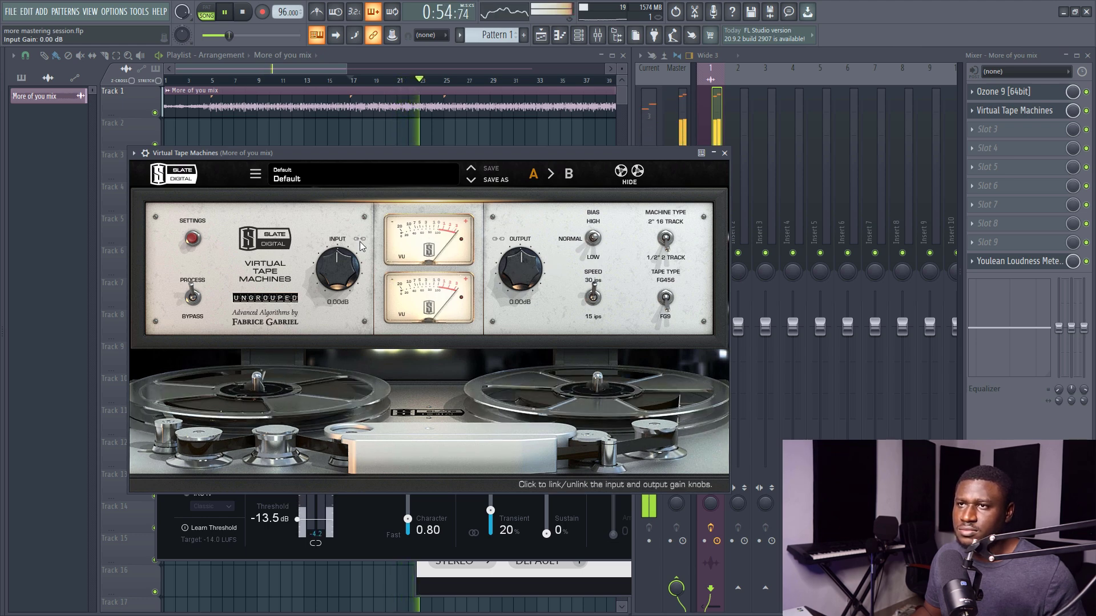
mouse_move(333, 262)
left_mouse_down()
mouse_move(330, 280)
mouse_move(332, 270)
left_mouse_up()
left_click_drag(528, 277, 530, 293)
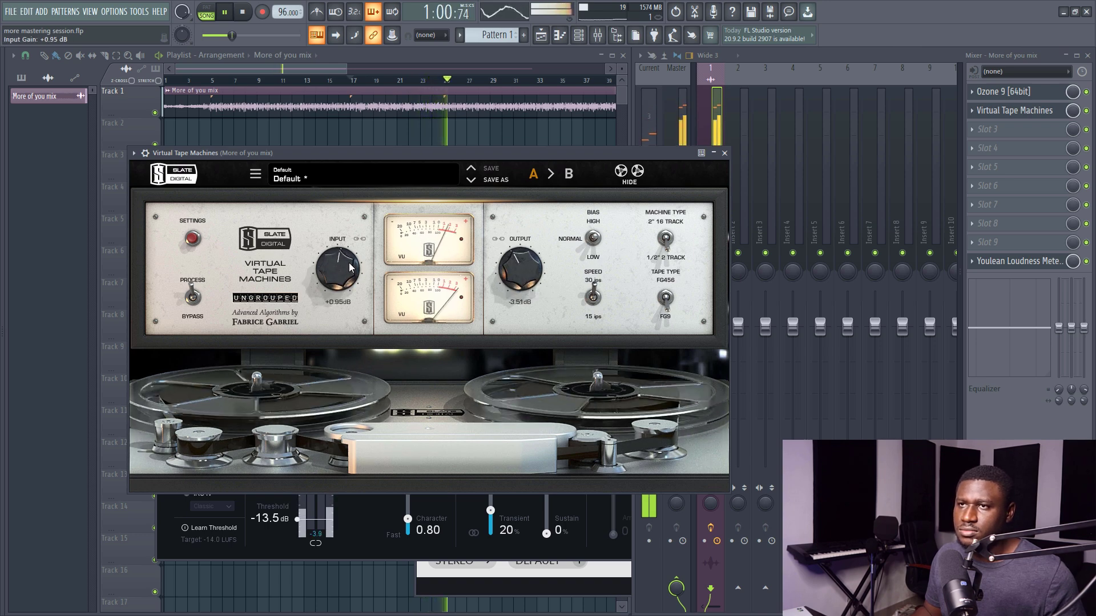
left_click_drag(512, 272, 513, 264)
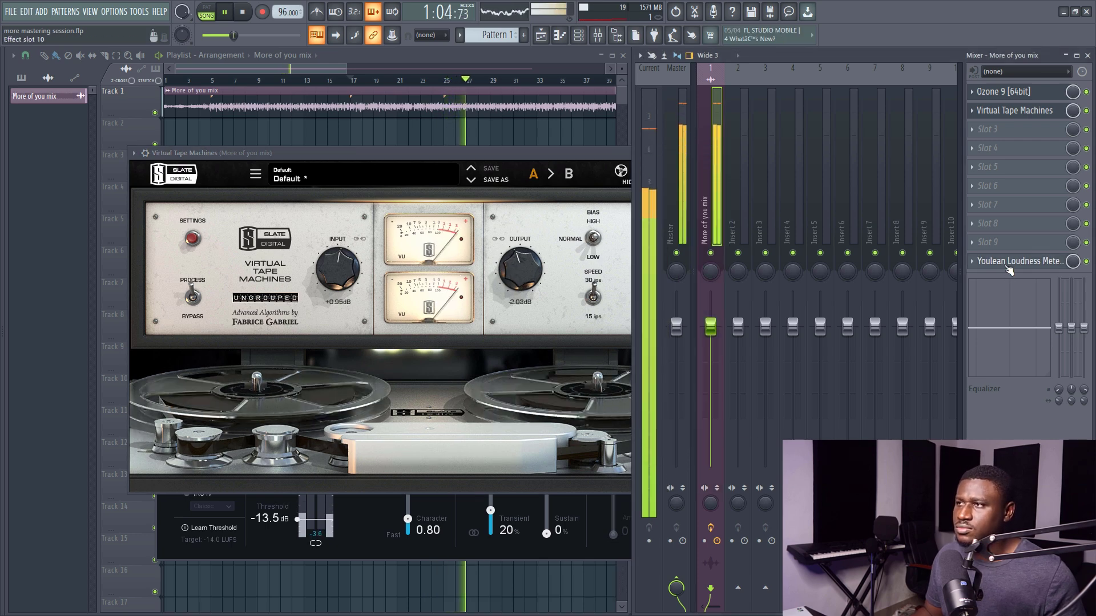
Check the loudness of the tape-processed mix in Youlean Loudness Meter 2, then stop playback.
left_click(1005, 266)
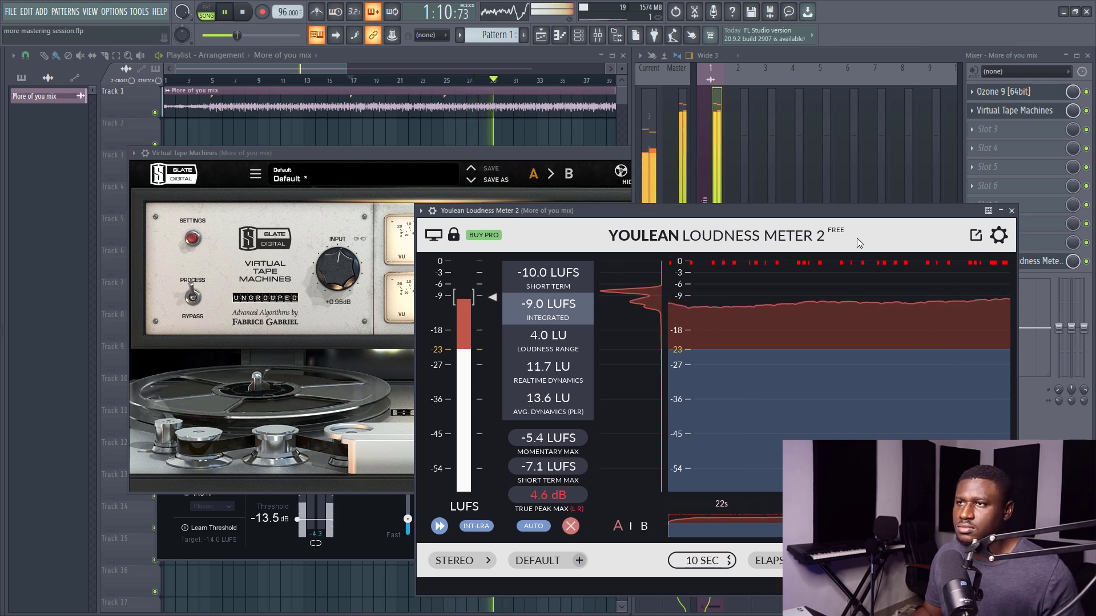
left_click_drag(765, 210, 605, 174)
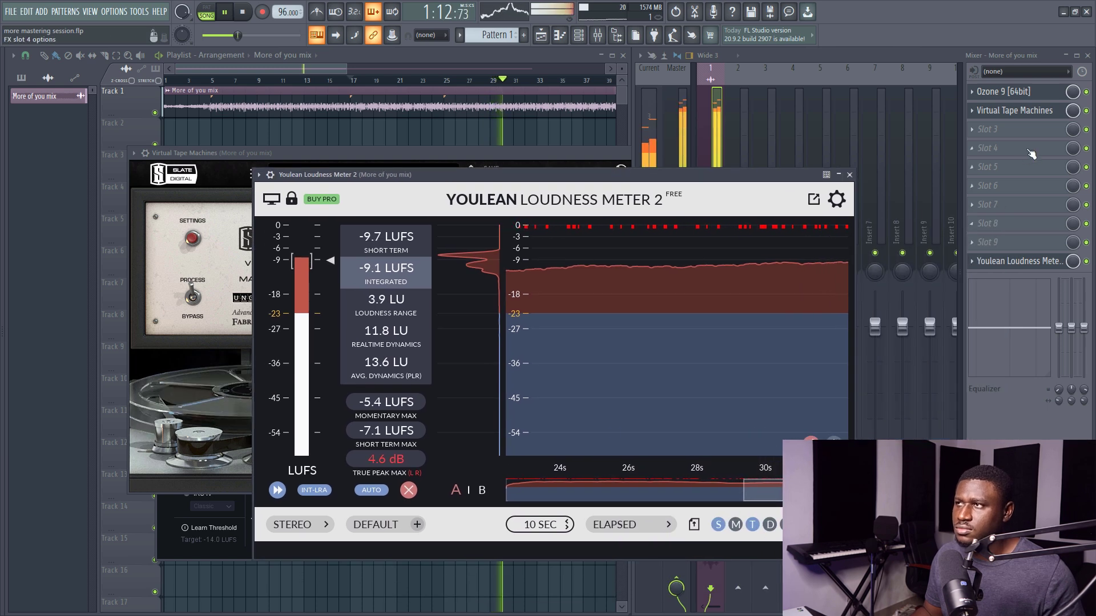
left_click(1004, 95)
key("space")
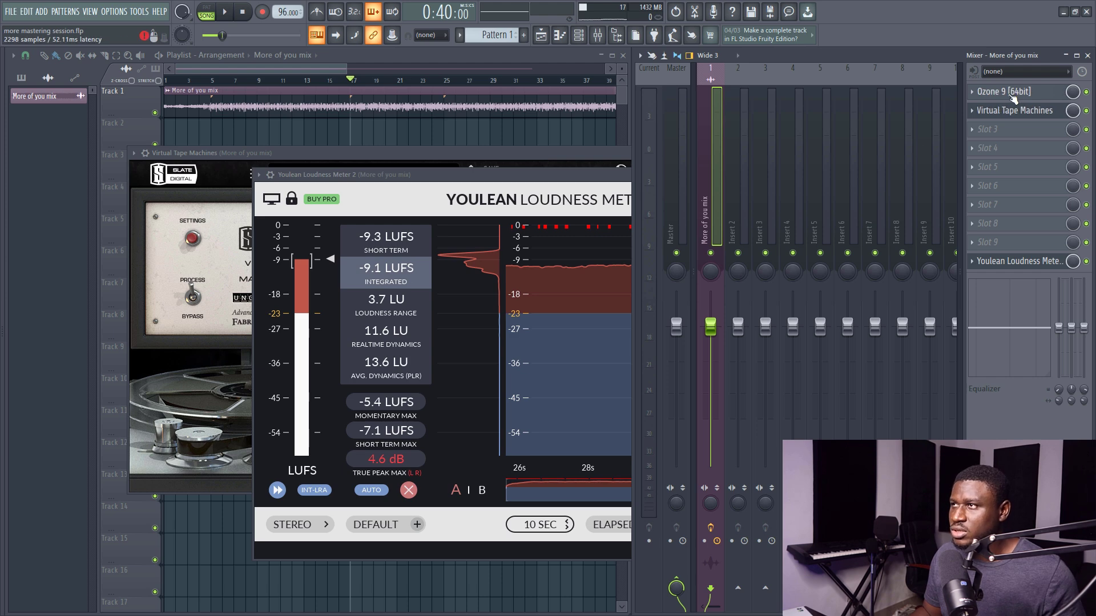
Raise Ozone's Maximizer threshold to -10.8 dB and play the mix with Ozone placed beside the loudness meter.
left_click(1012, 97)
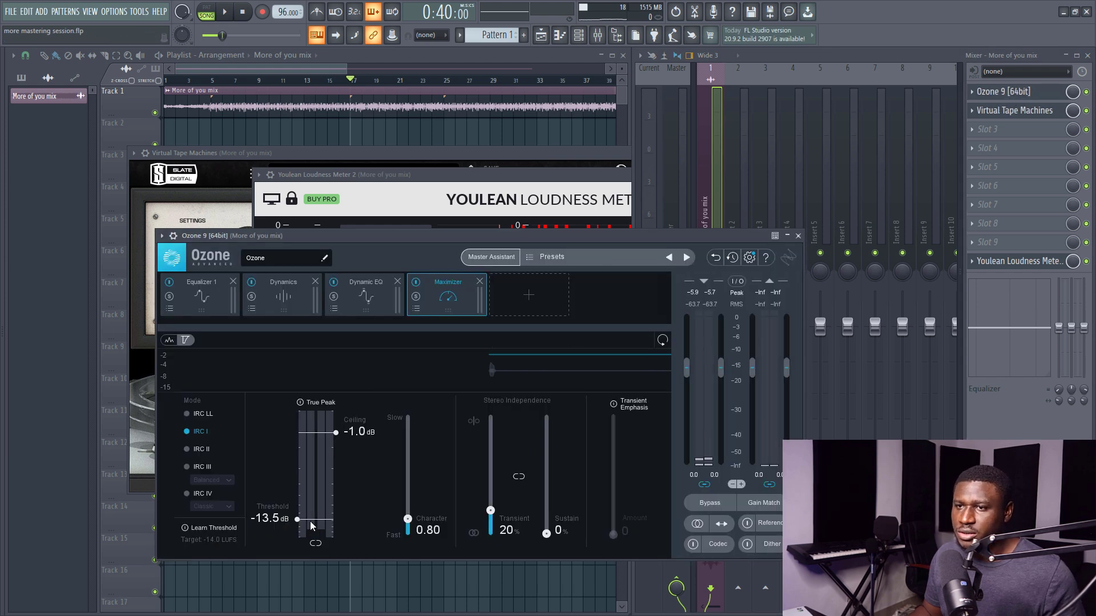
left_click_drag(309, 520, 318, 510)
key("space")
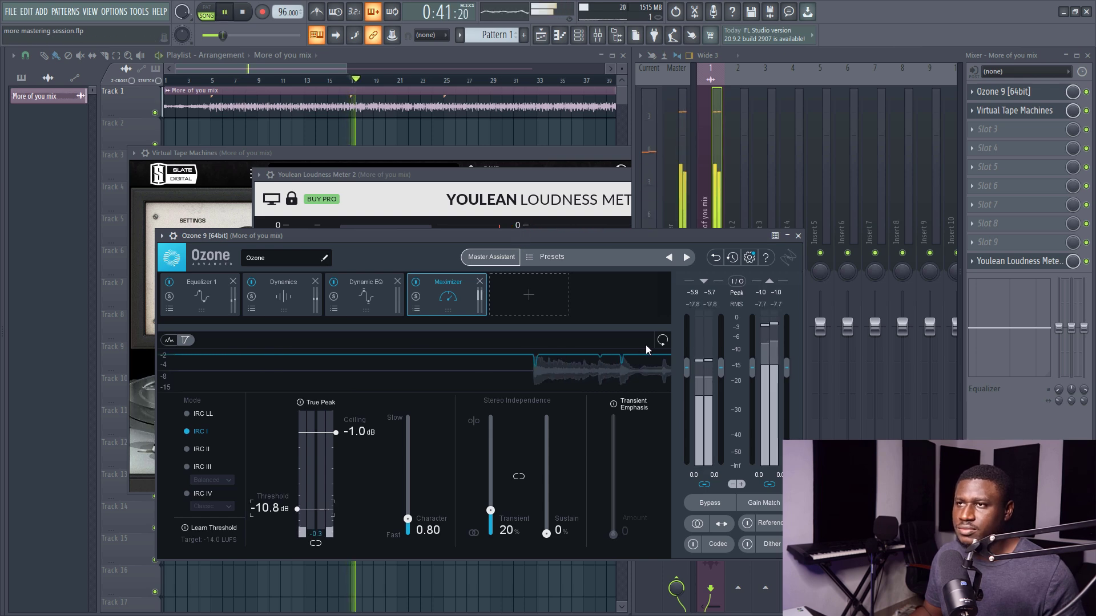
left_click_drag(578, 236, 936, 206)
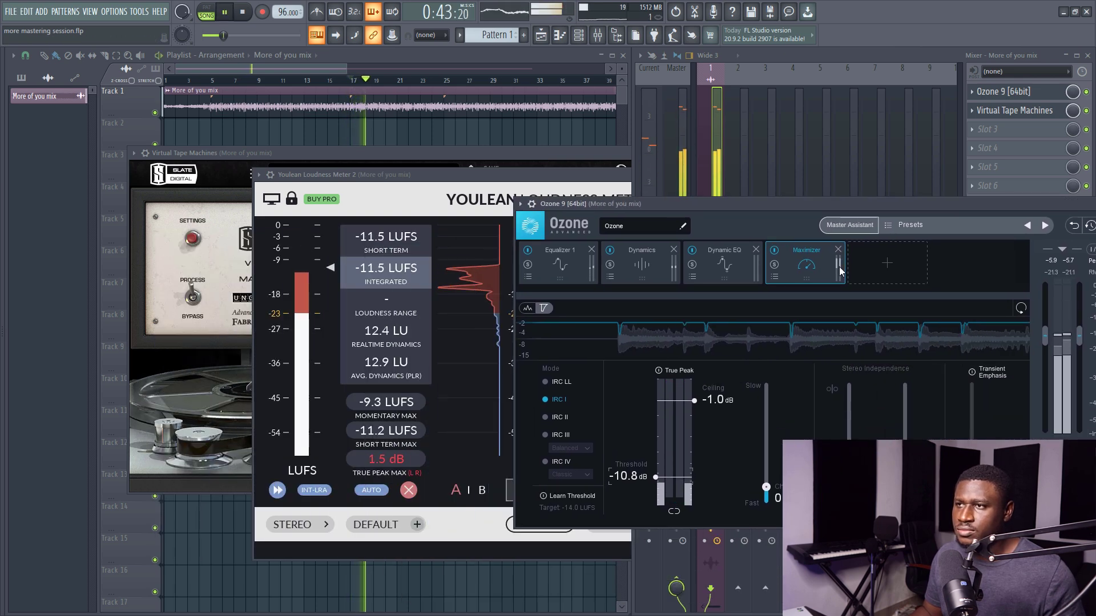
Set the Maximizer threshold to about -12.6 dB and the ceiling to -1.2 dB while checking the loudness meter.
left_click_drag(655, 477, 659, 483)
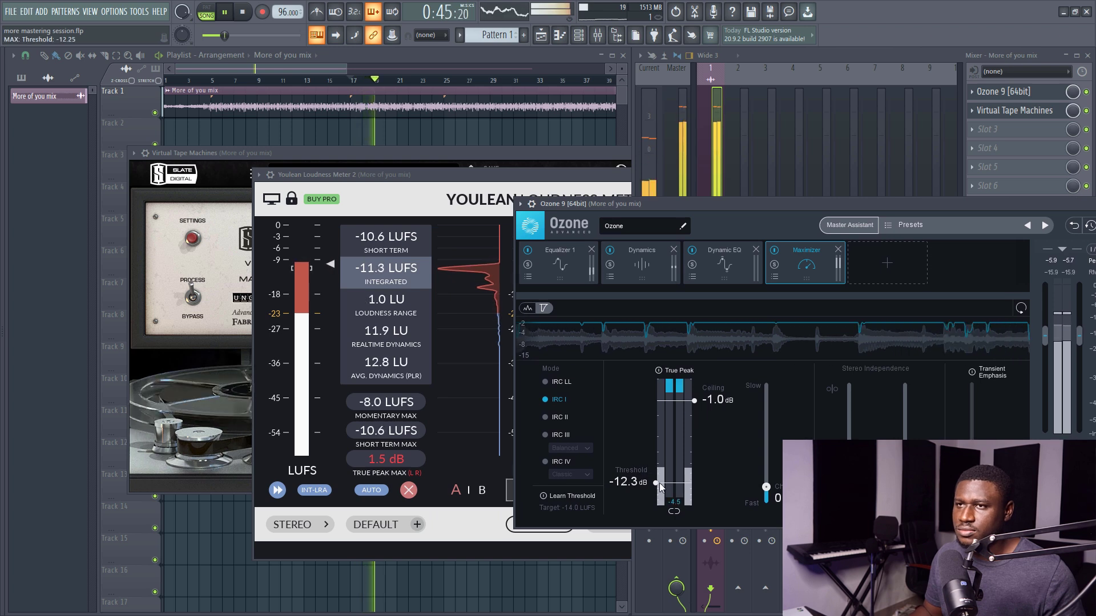
left_click_drag(659, 484, 659, 487)
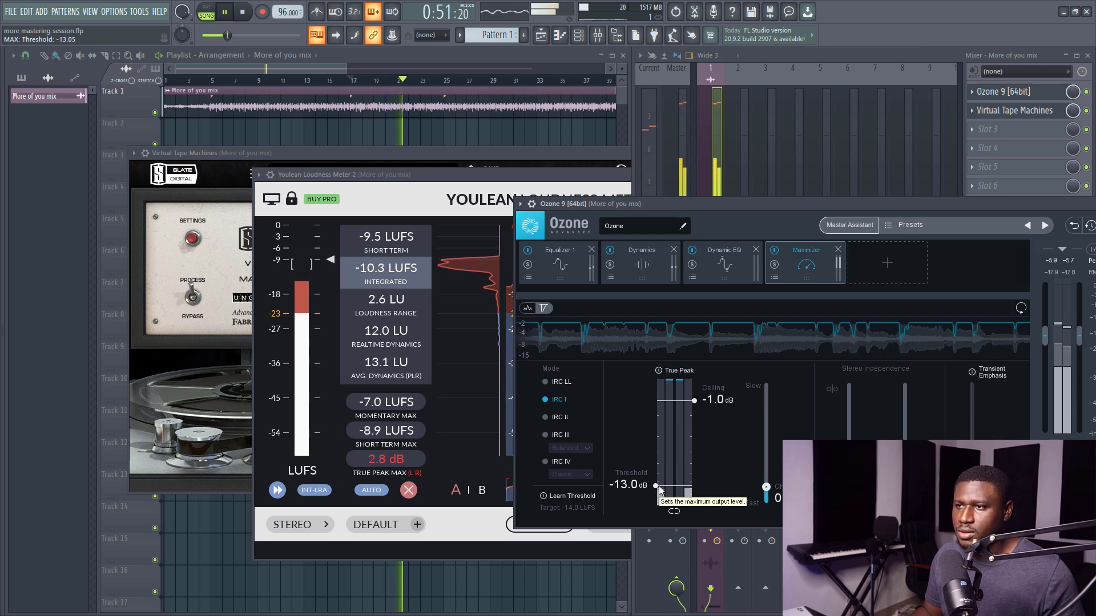
mouse_move(659, 485)
left_mouse_down()
mouse_move(656, 494)
mouse_move(661, 484)
left_mouse_up()
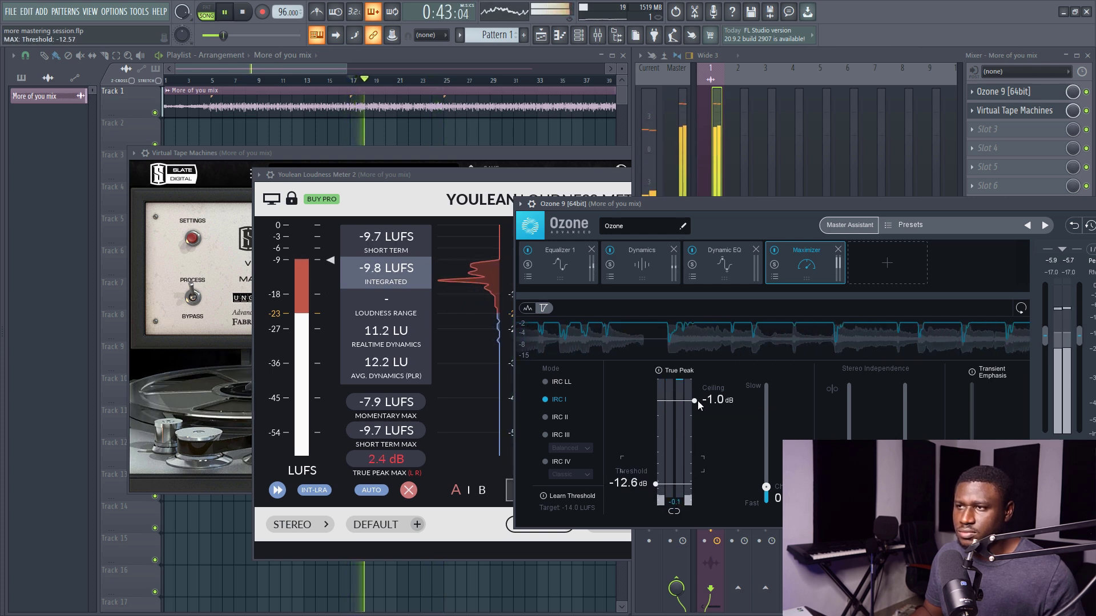
left_click_drag(698, 401, 697, 405)
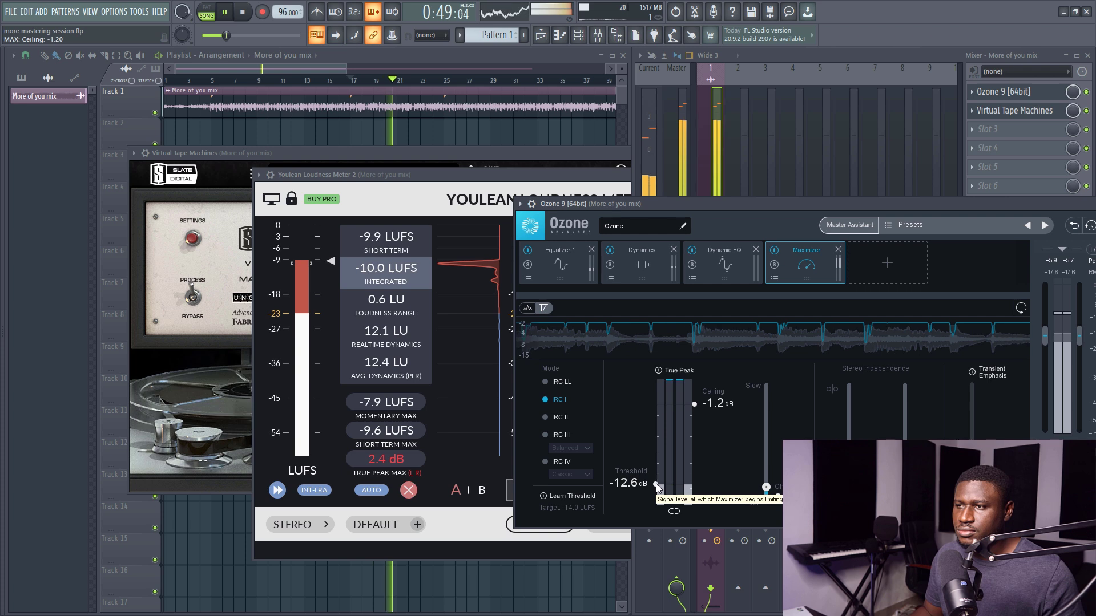
left_click(449, 170)
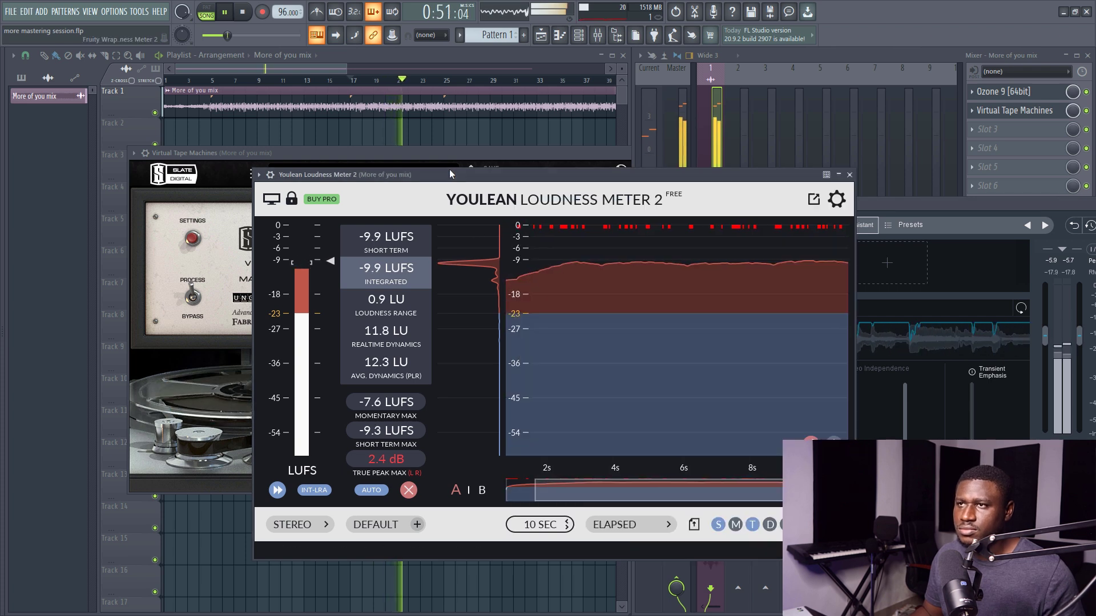
key("space")
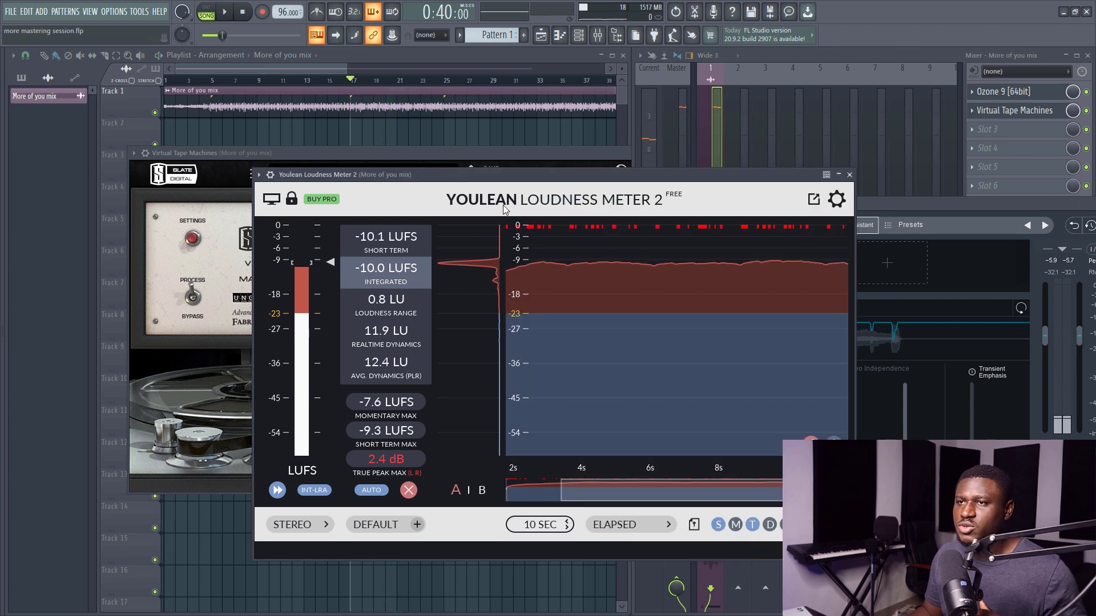
Bring up the mastering plugin windows and close Ozone, Youlean Loudness Meter 2 and Virtual Tape Machines.
left_click(206, 231)
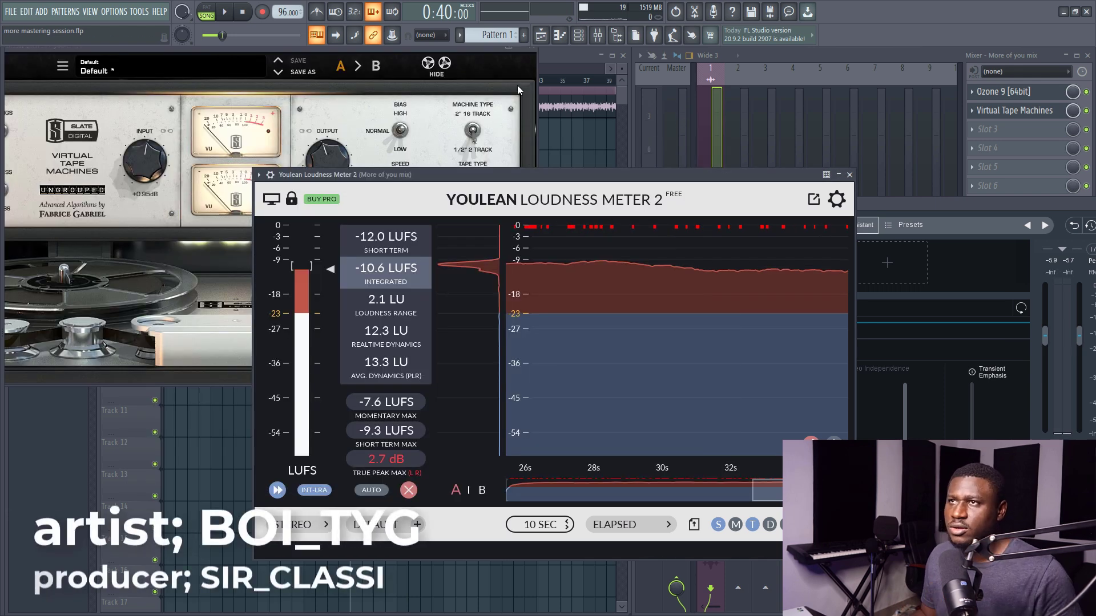
left_click_drag(889, 204, 765, 238)
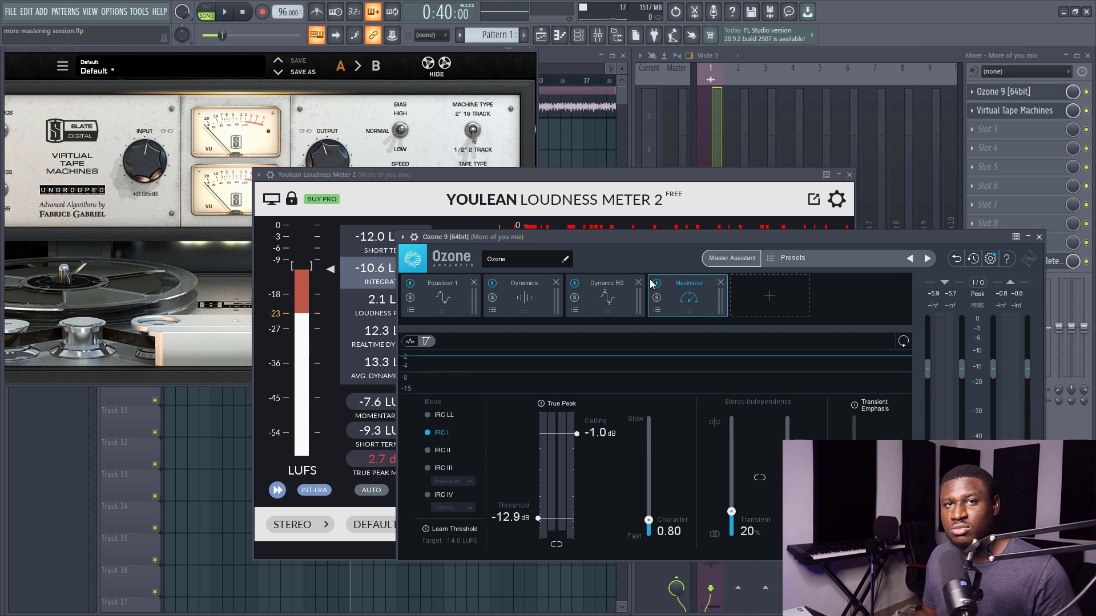
left_click(1039, 237)
left_click(588, 176)
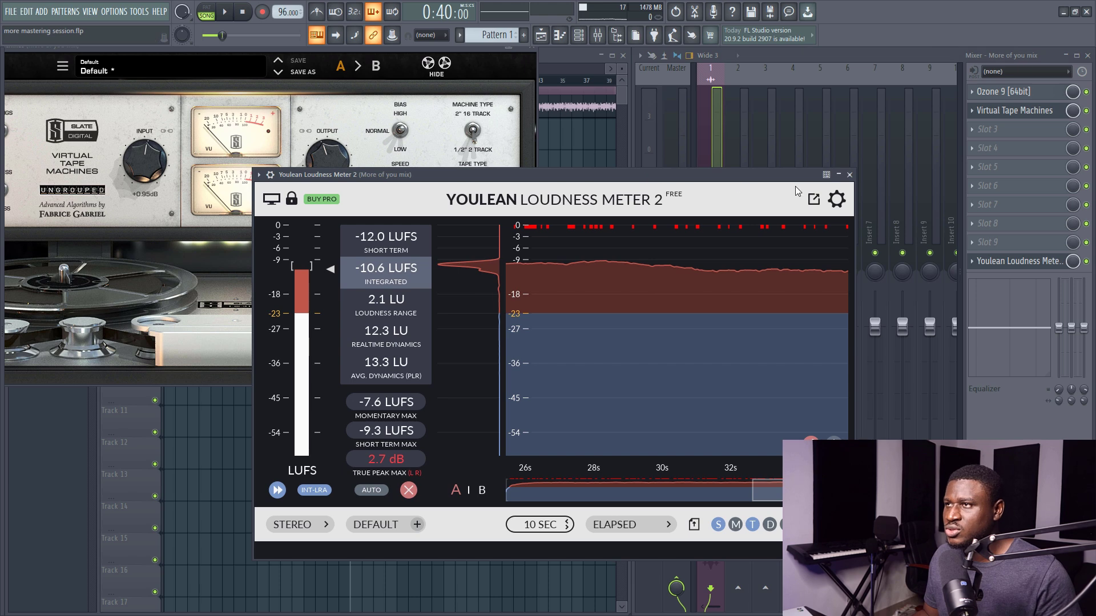
left_click(849, 176)
left_click(535, 52)
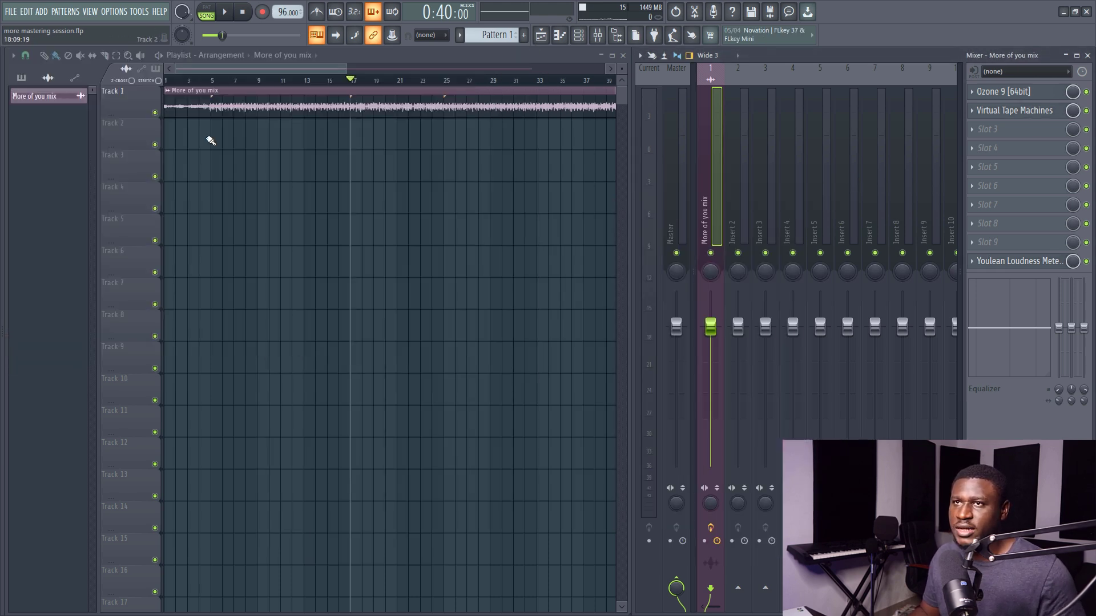
Play the mix from bar 6 with the More of you mix track's effects bypassed.
left_click(226, 81)
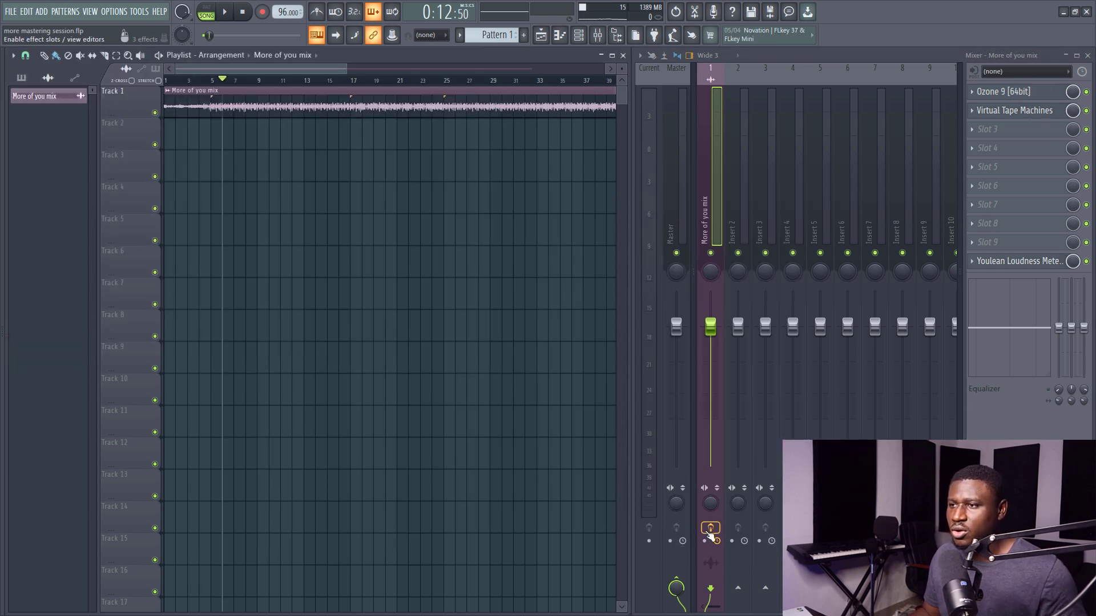
key("space")
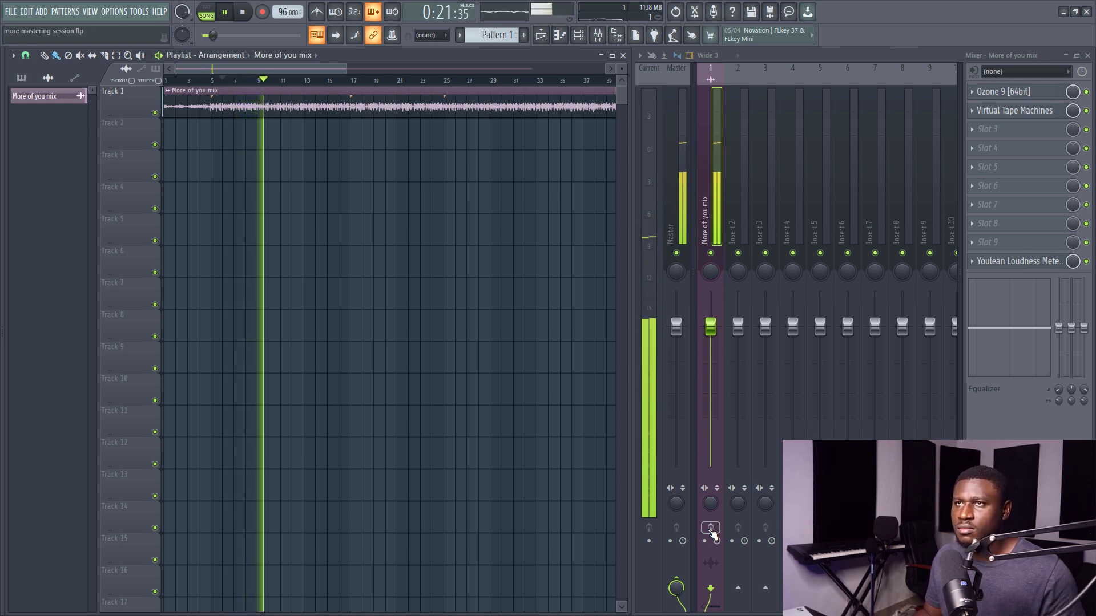
key("space")
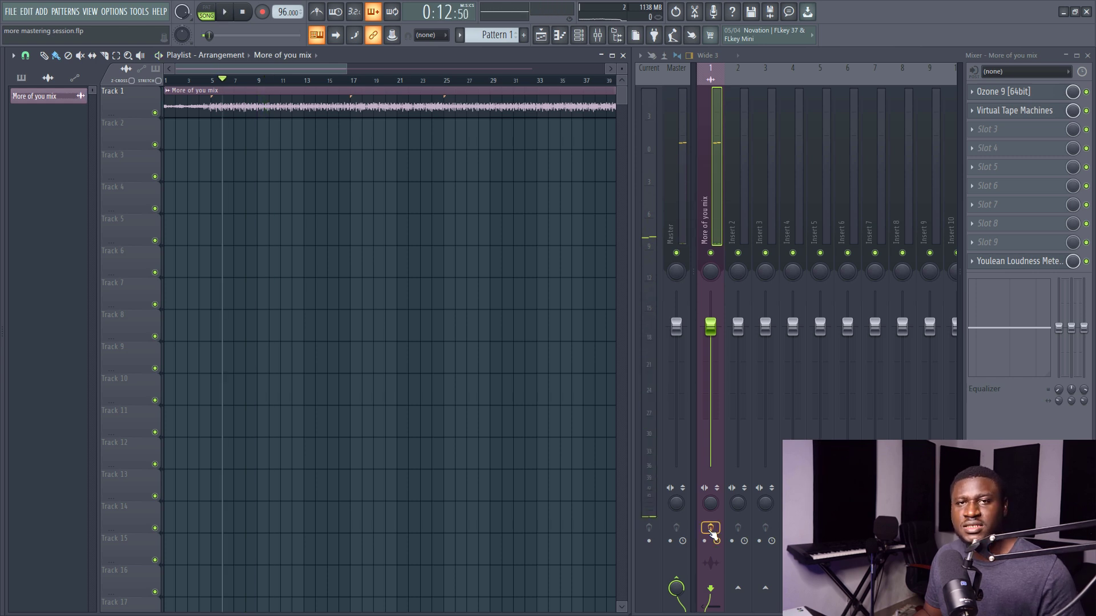
Re-enable the track's effects and replay the mastered version from bar 6 to compare it with the unprocessed mix.
key("space")
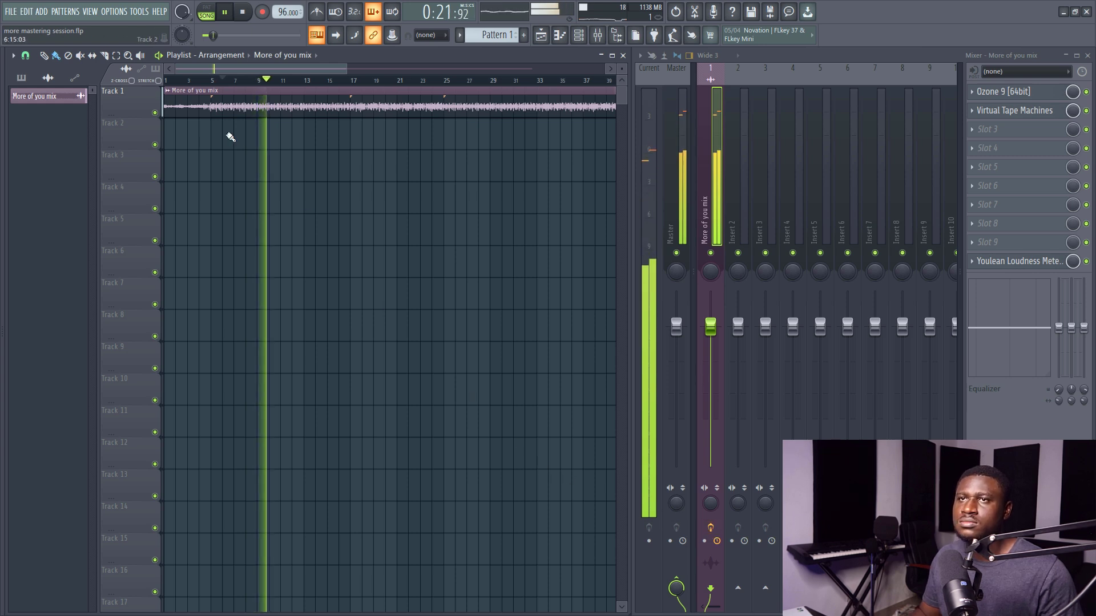
scroll(189, 85, "up", 4)
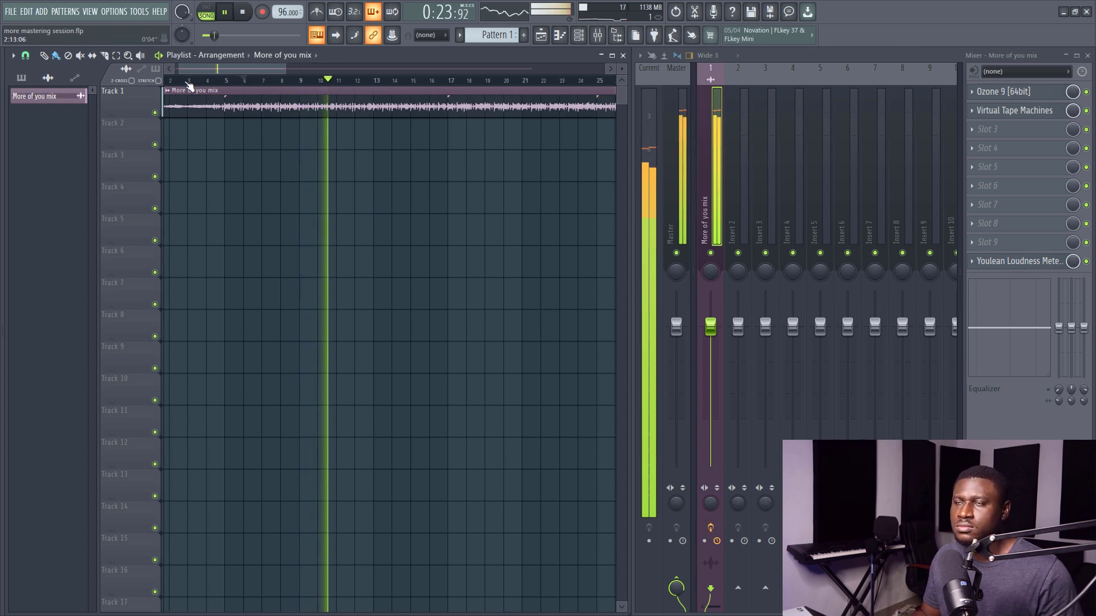
scroll(188, 85, "down", 3)
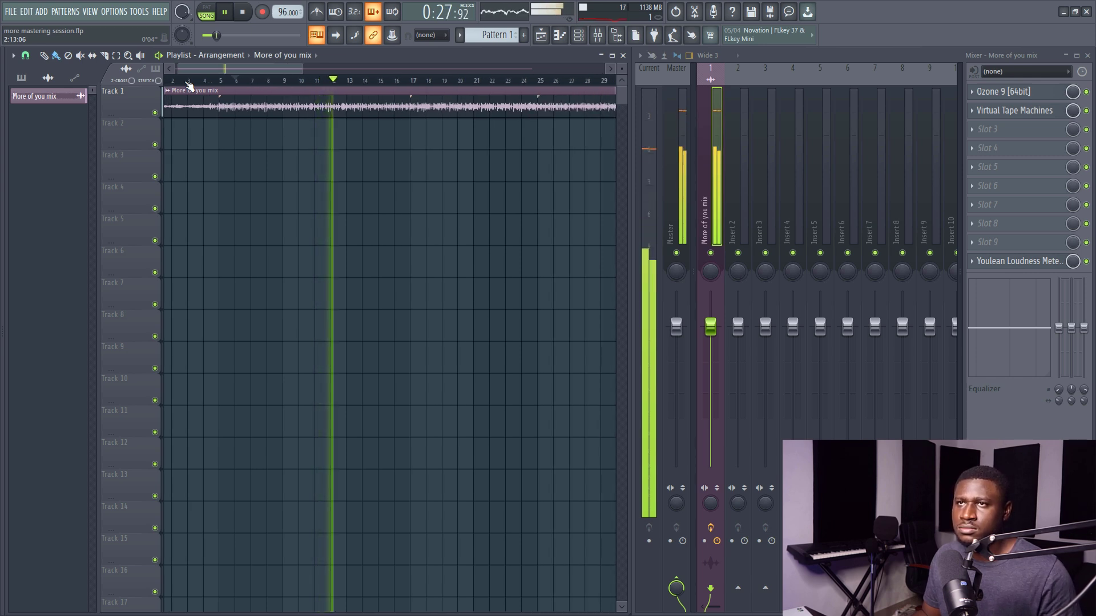
scroll(189, 85, "down", 3)
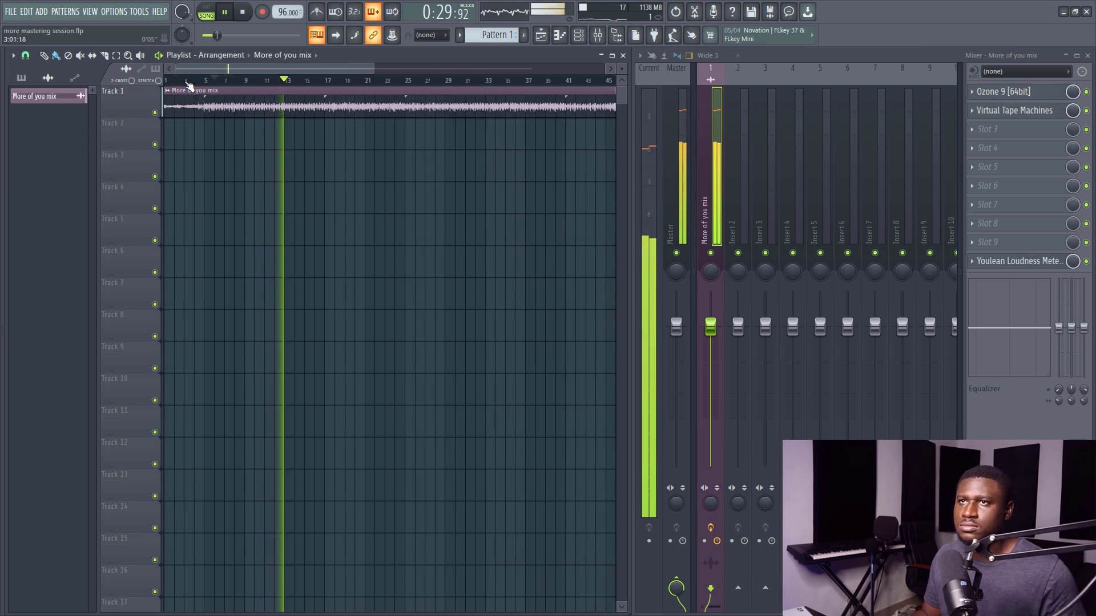
scroll(189, 84, "down", 1)
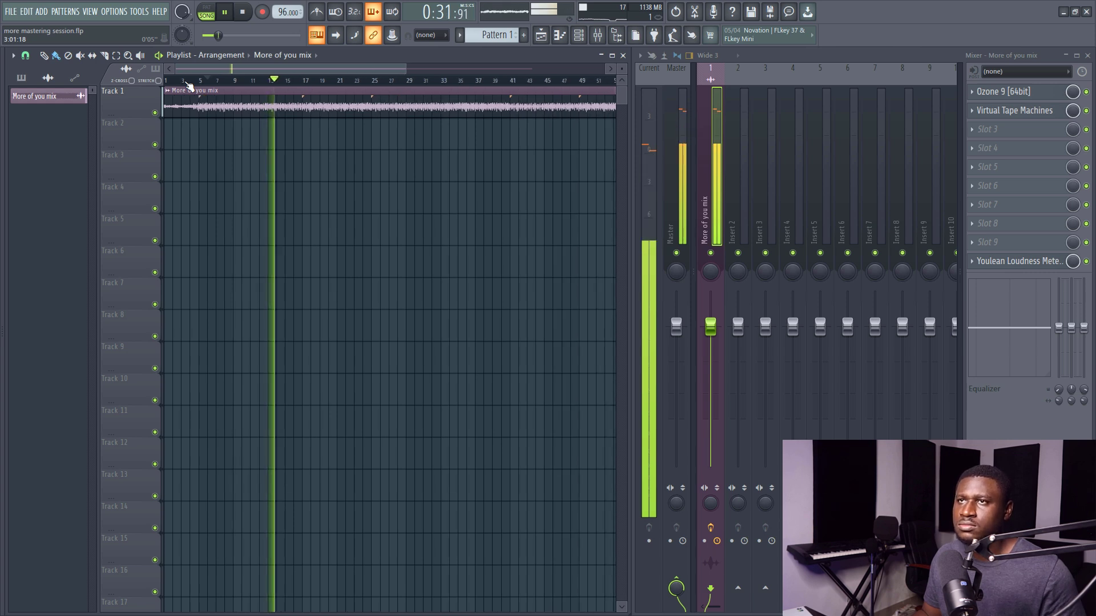
key("space")
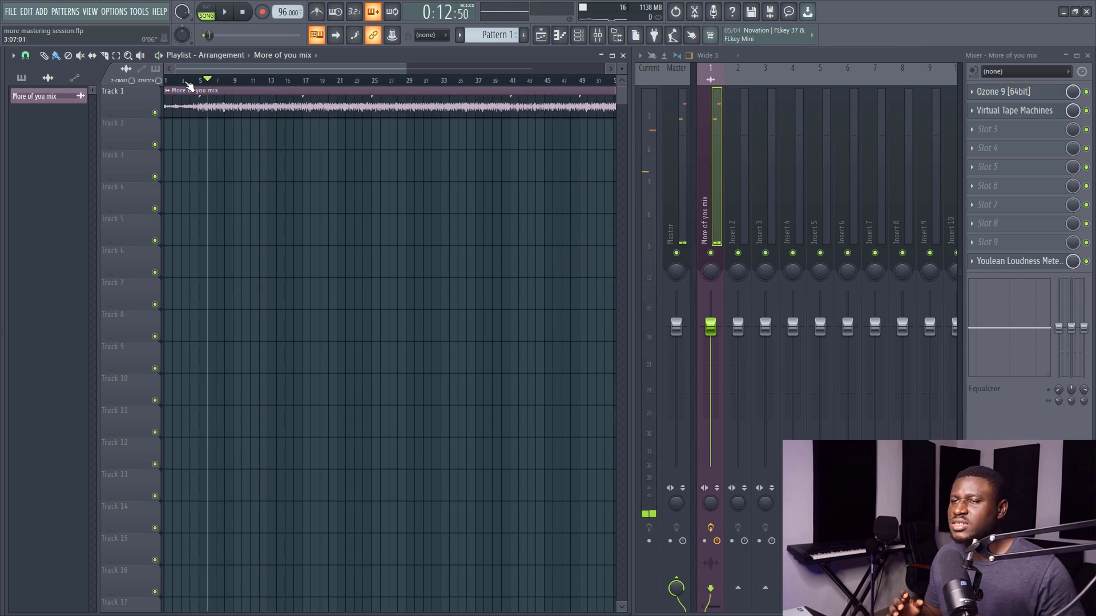